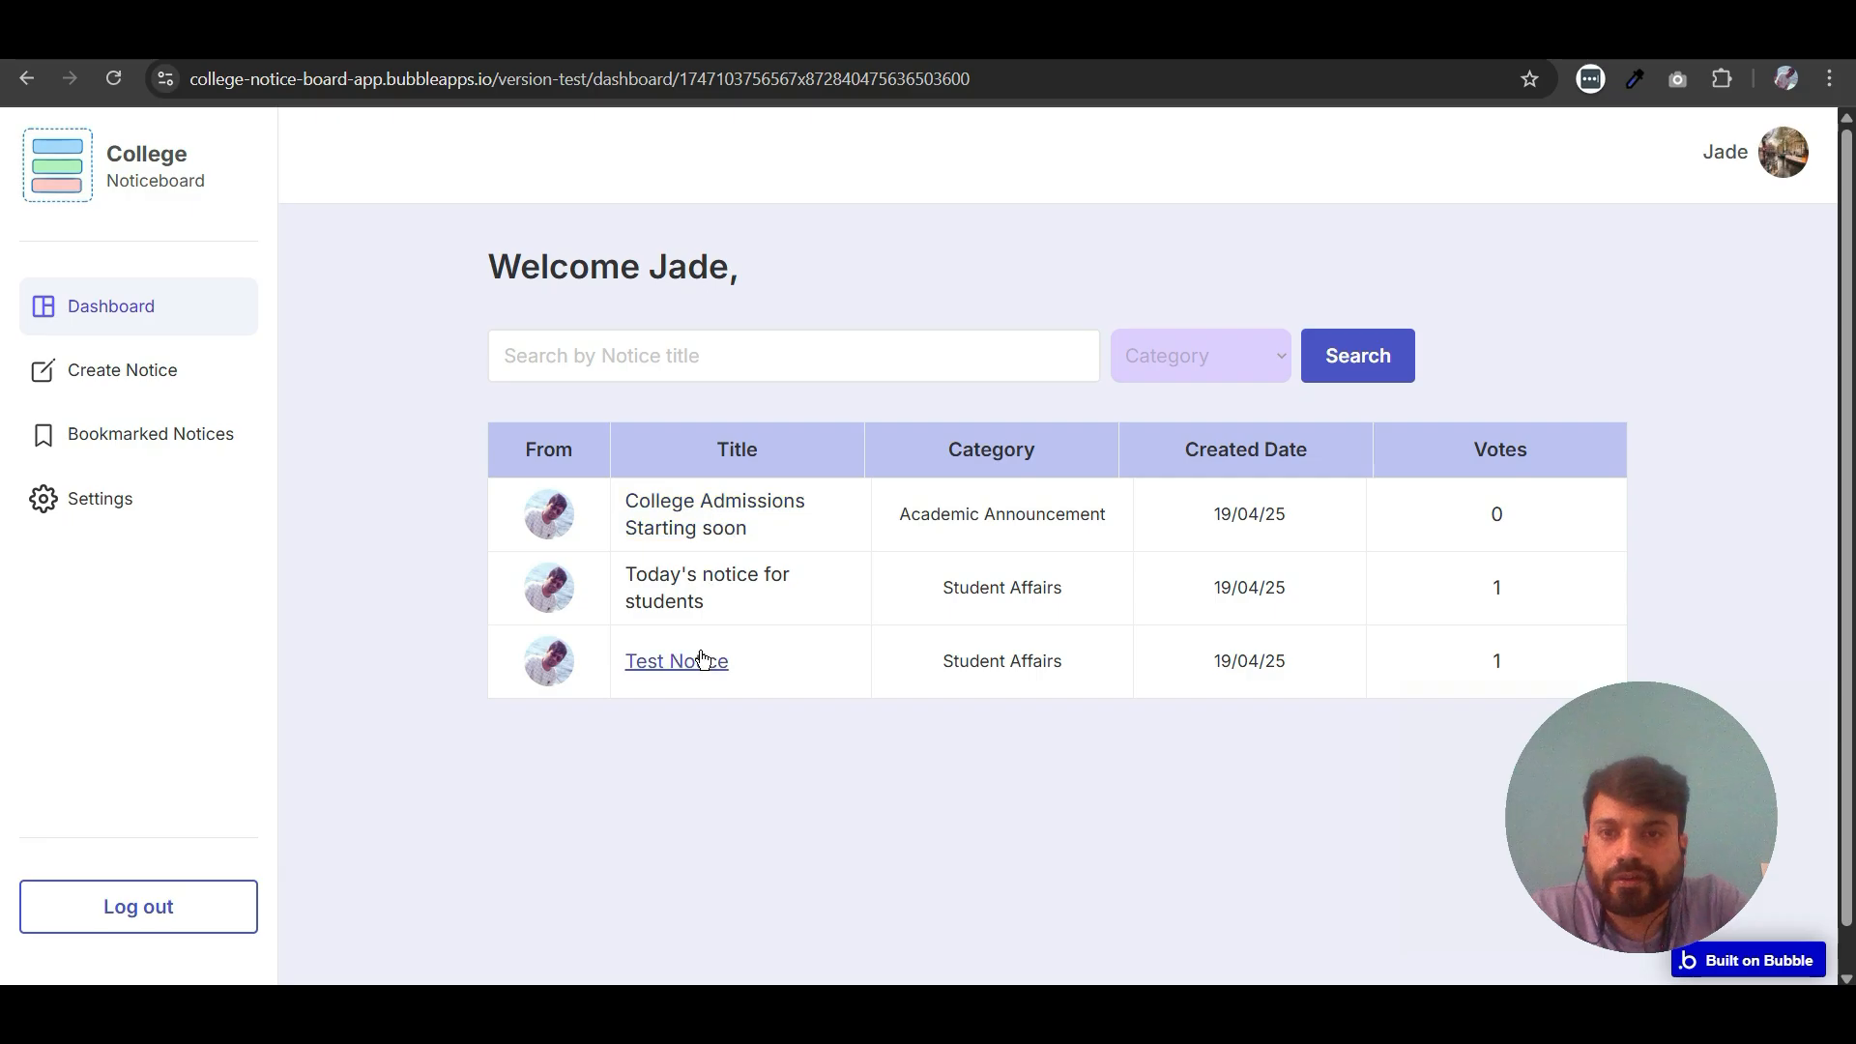
- Open the "College Admissions Starting soon" notice from the dashboard to examine its detail page layout
{"action": "left_click", "coordinate": [691, 523]}
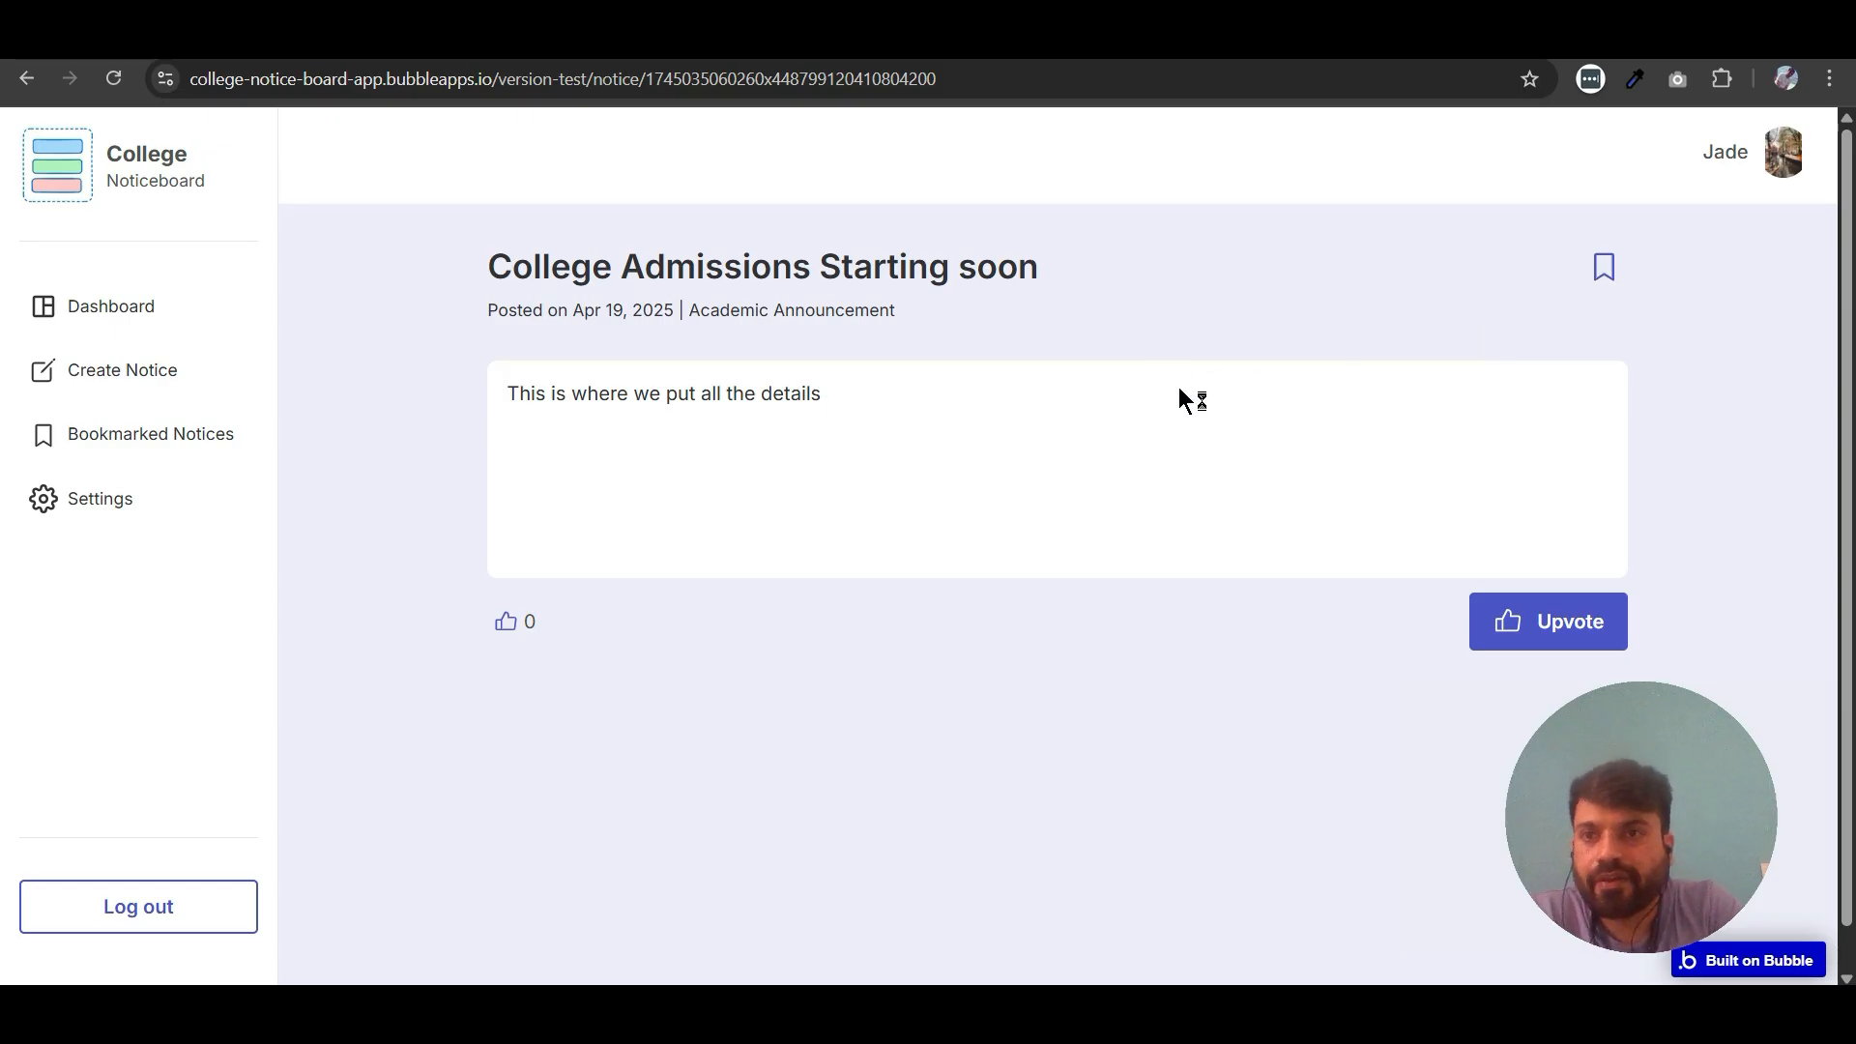
{"action": "left_click", "coordinate": [839, 615]}
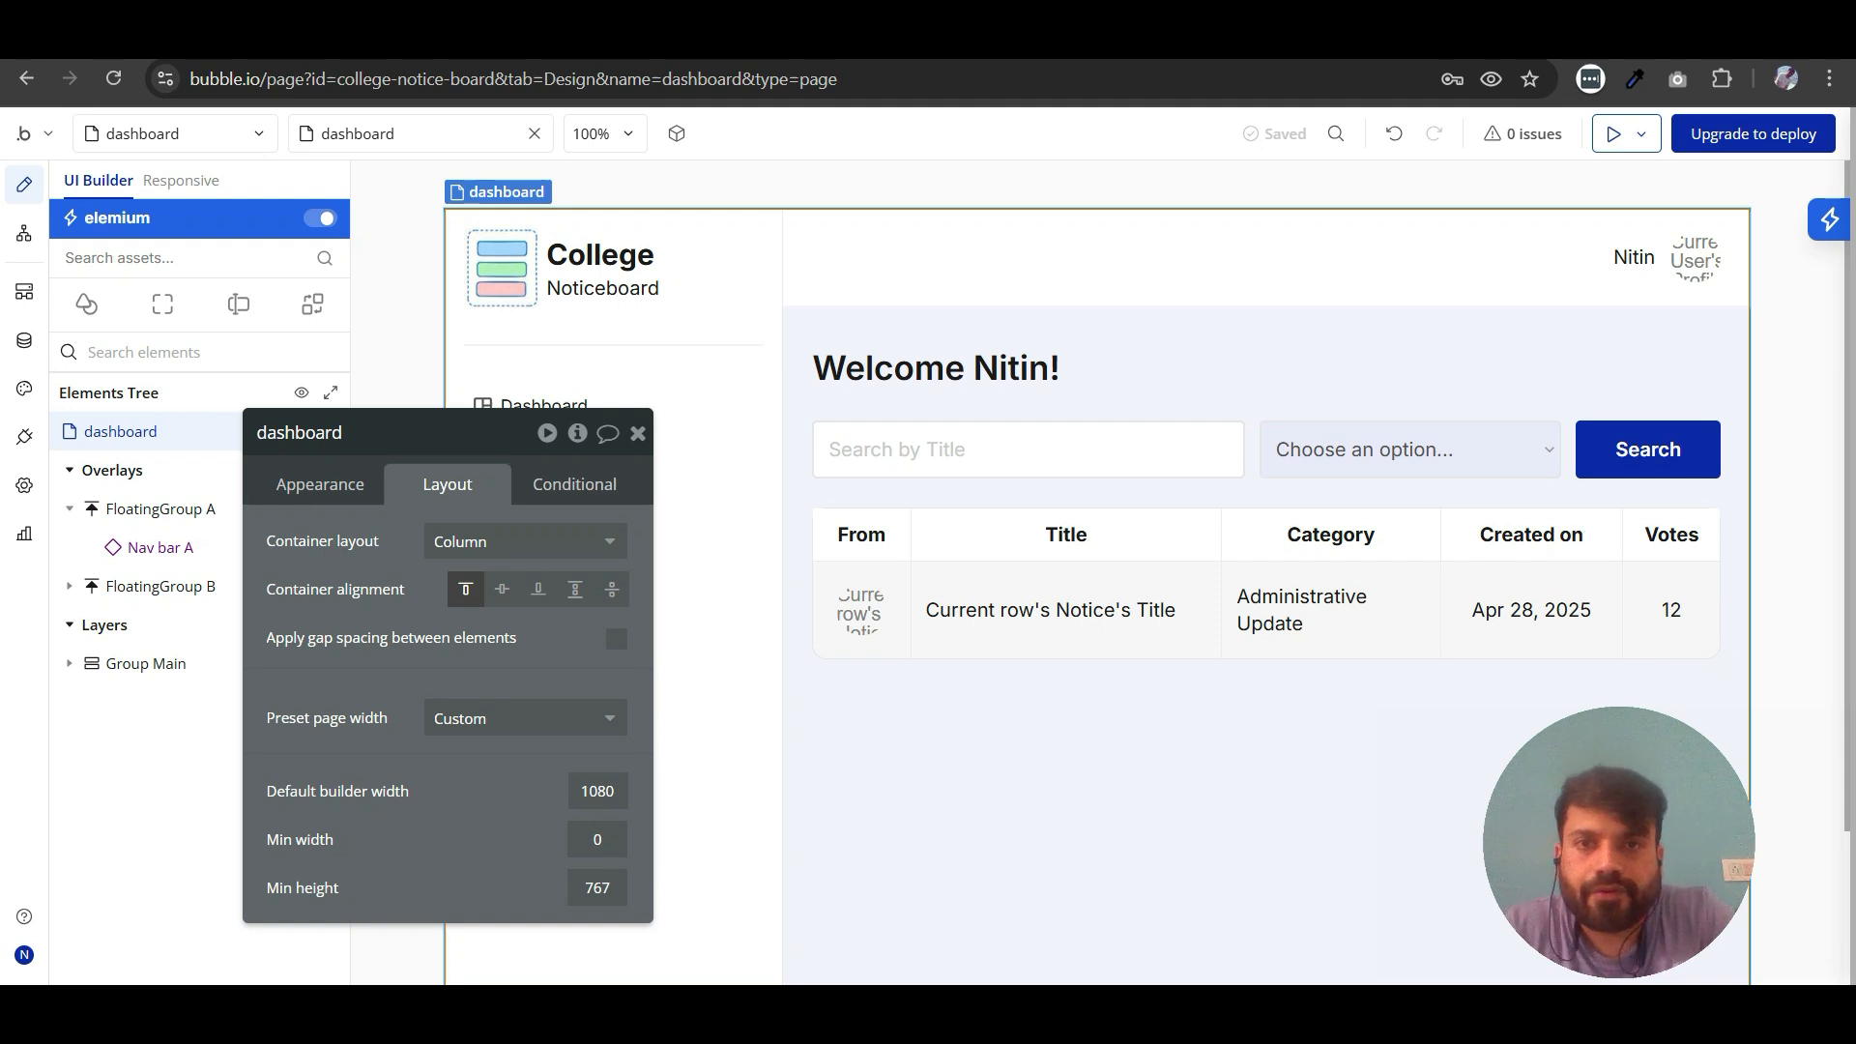
- Close the dashboard page's properties and open the create_notice page in the editor
{"action": "left_click", "coordinate": [638, 432]}
{"action": "left_click", "coordinate": [1150, 516]}
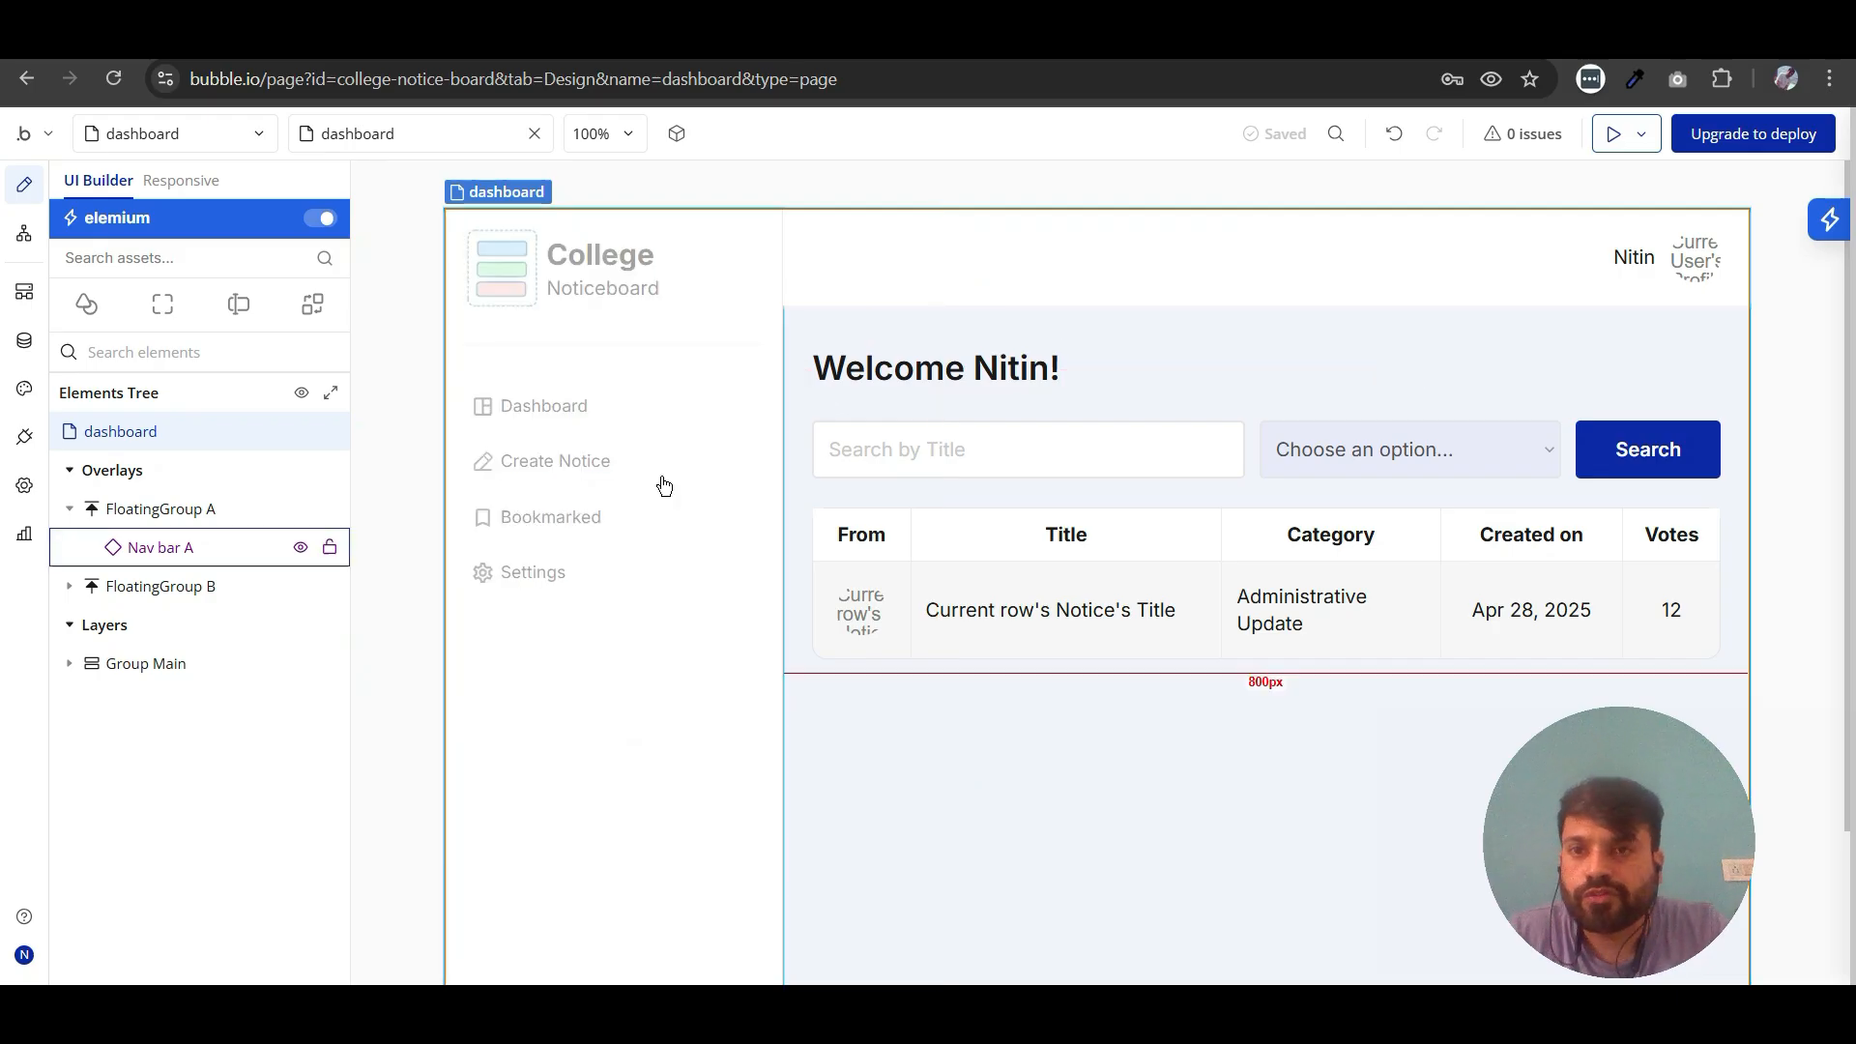
{"action": "left_click", "coordinate": [127, 140]}
{"action": "left_click", "coordinate": [138, 382]}
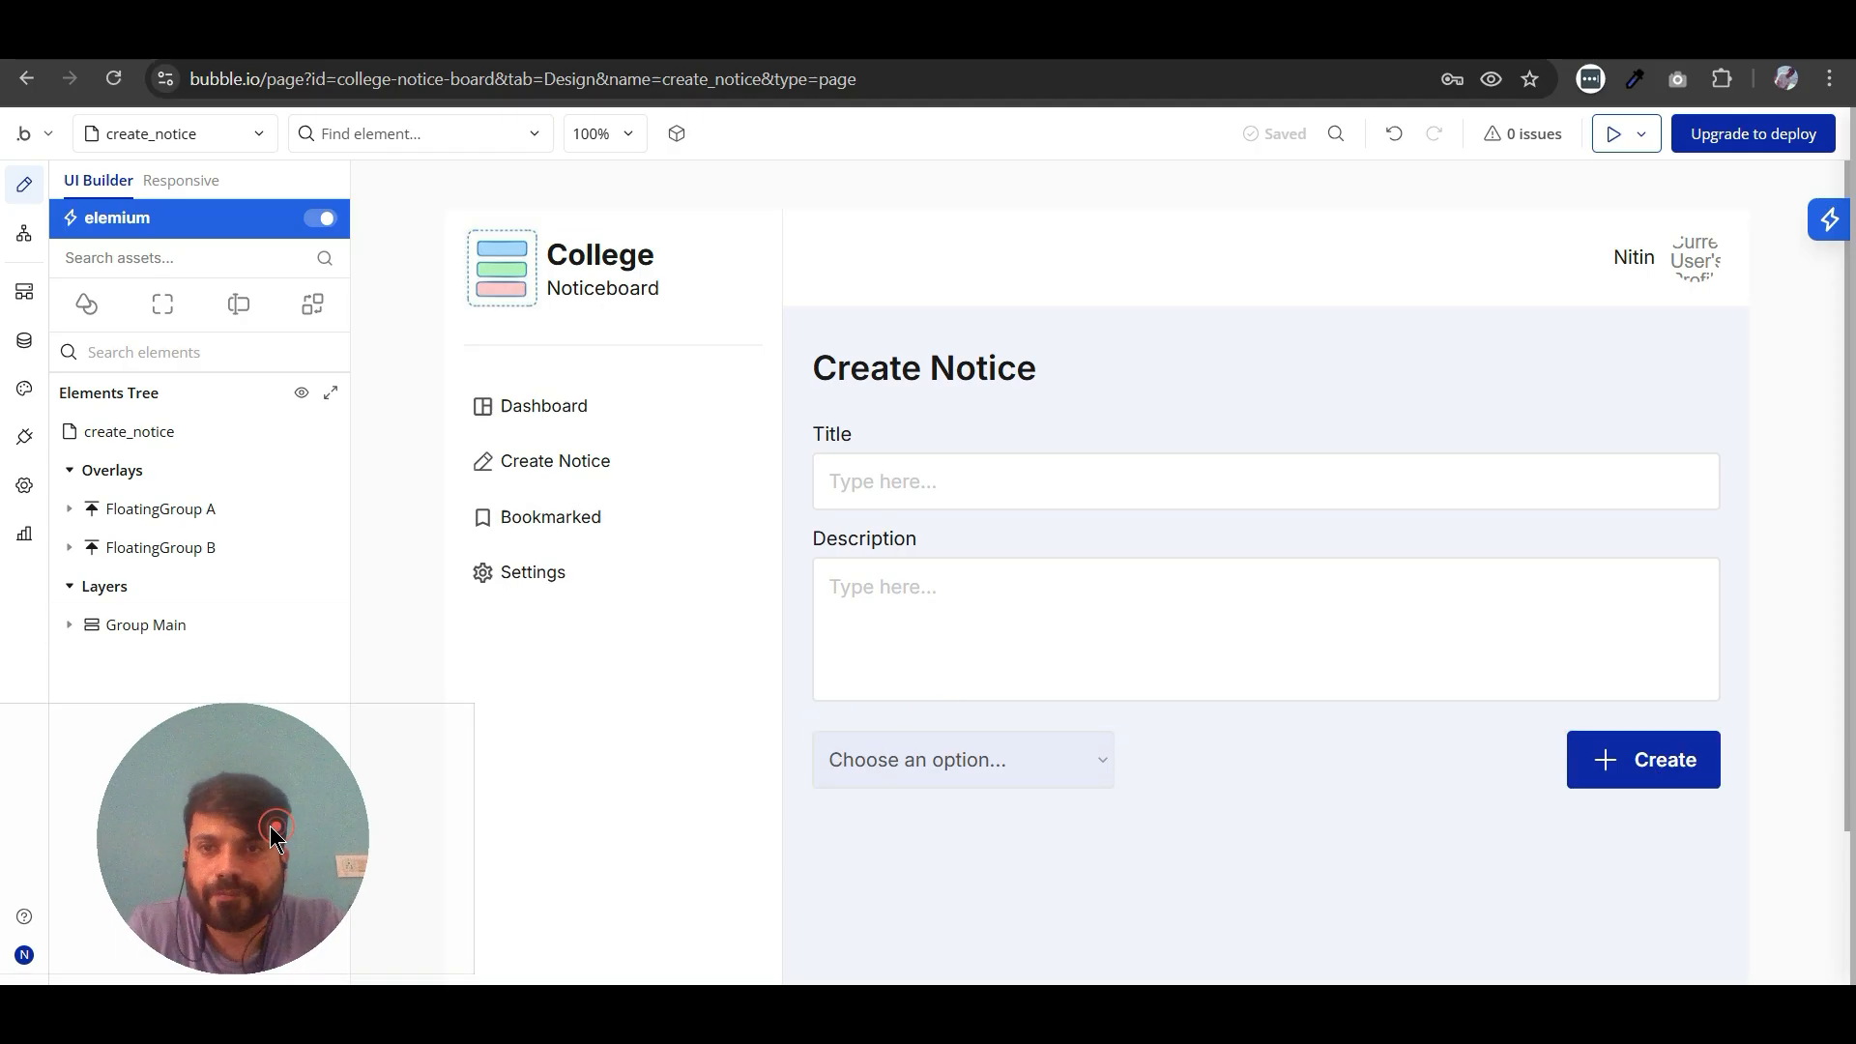
- Create a new web page named "notice", cloned from the create_notice page
{"action": "left_click", "coordinate": [178, 142]}
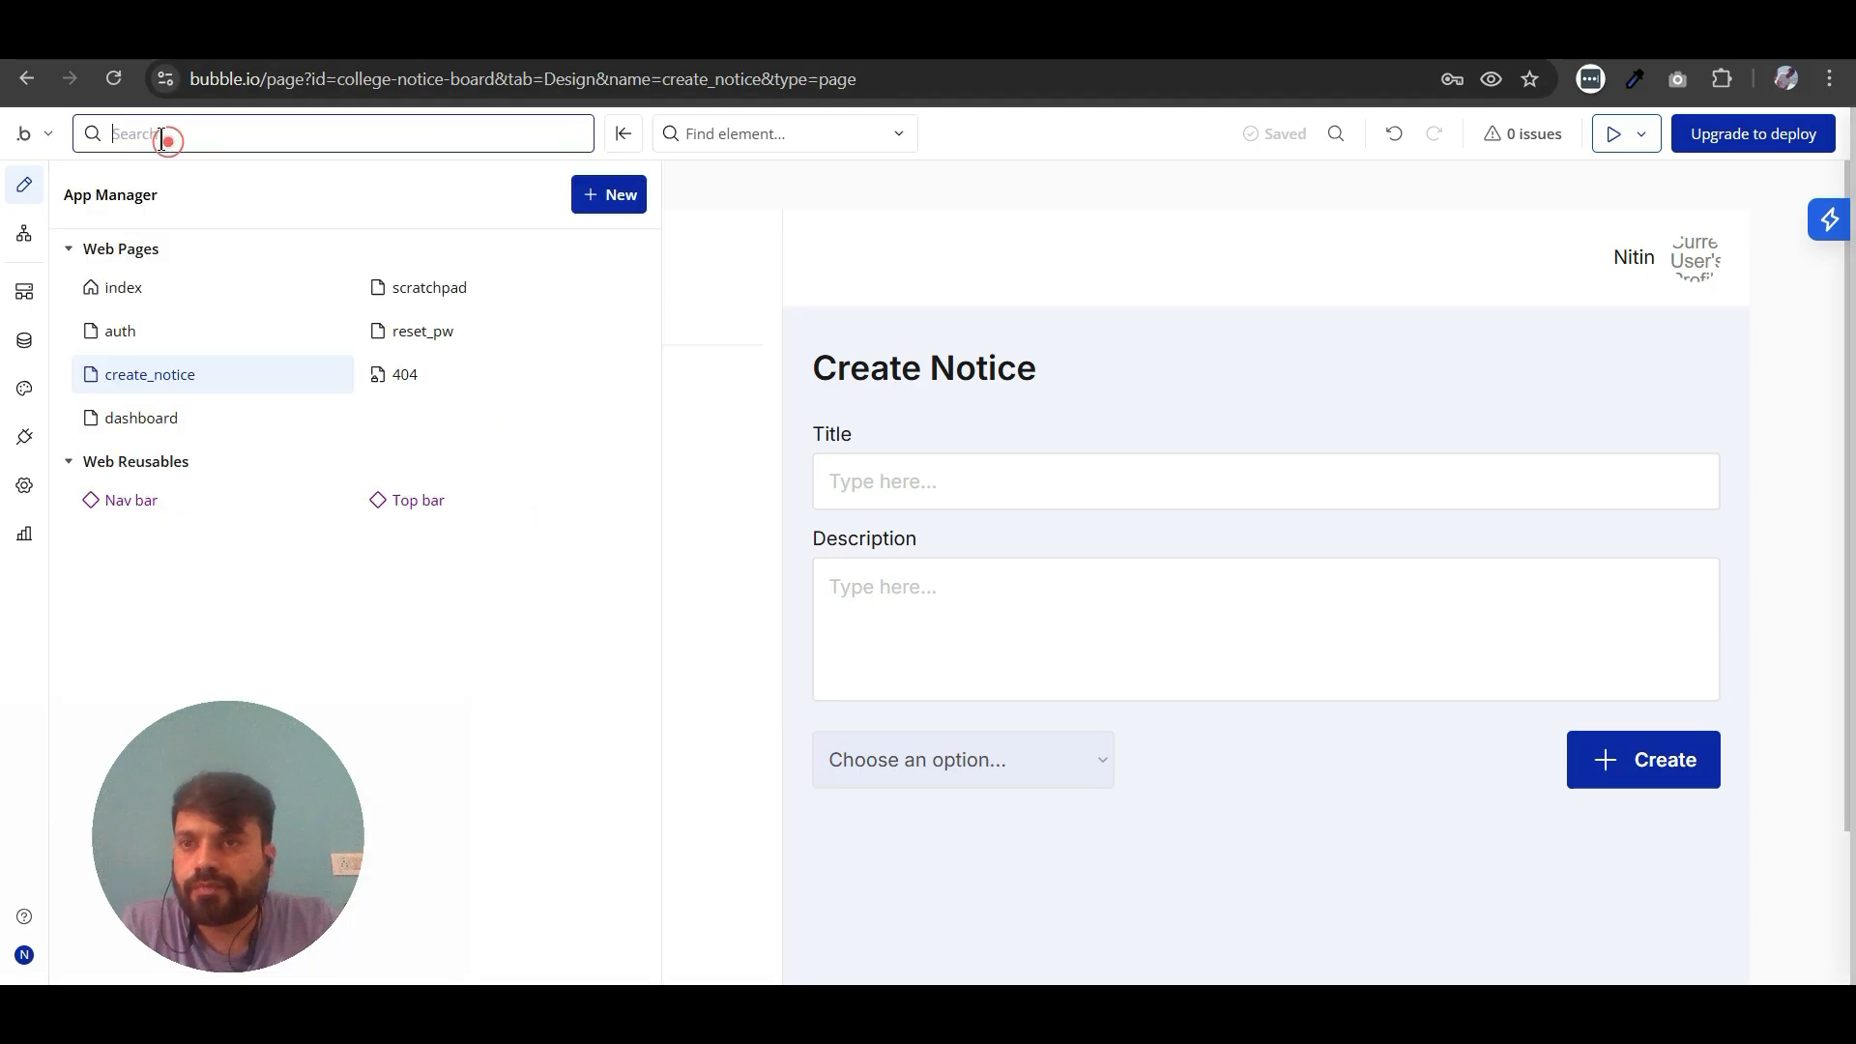
{"action": "left_click", "coordinate": [597, 195]}
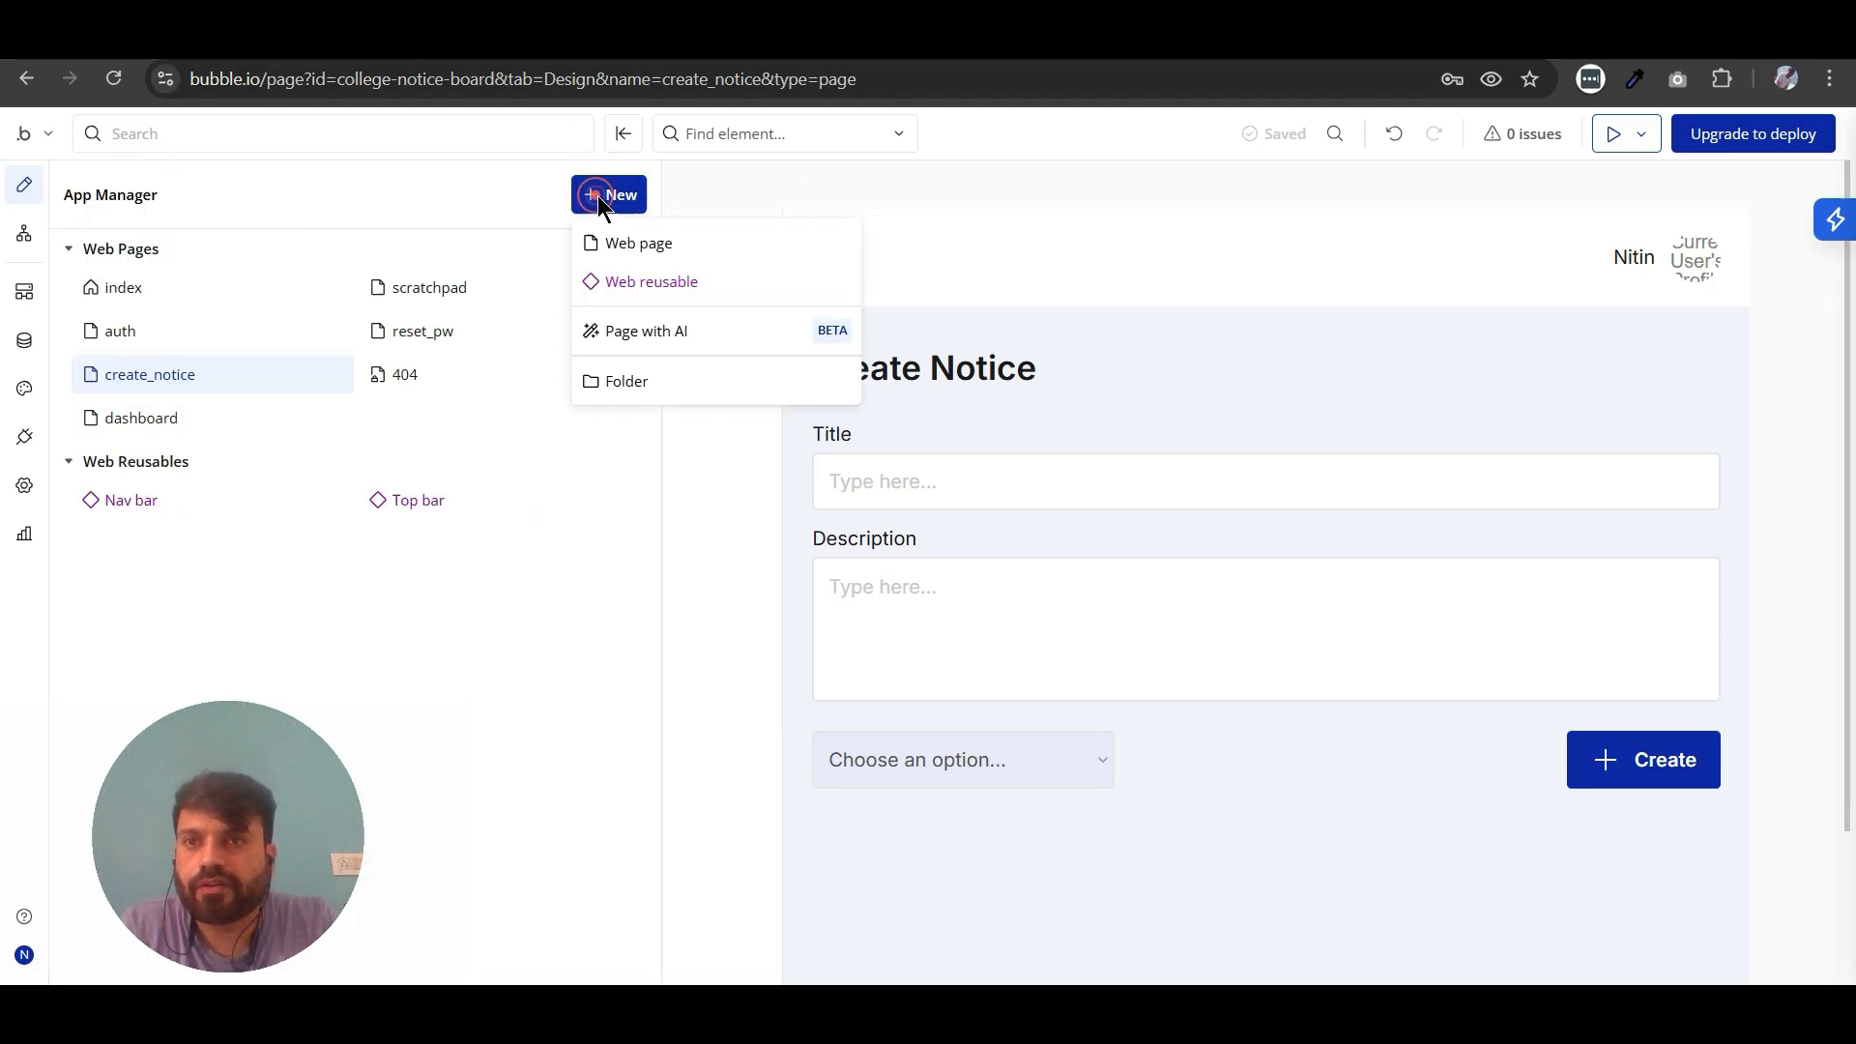
{"action": "left_click", "coordinate": [608, 253]}
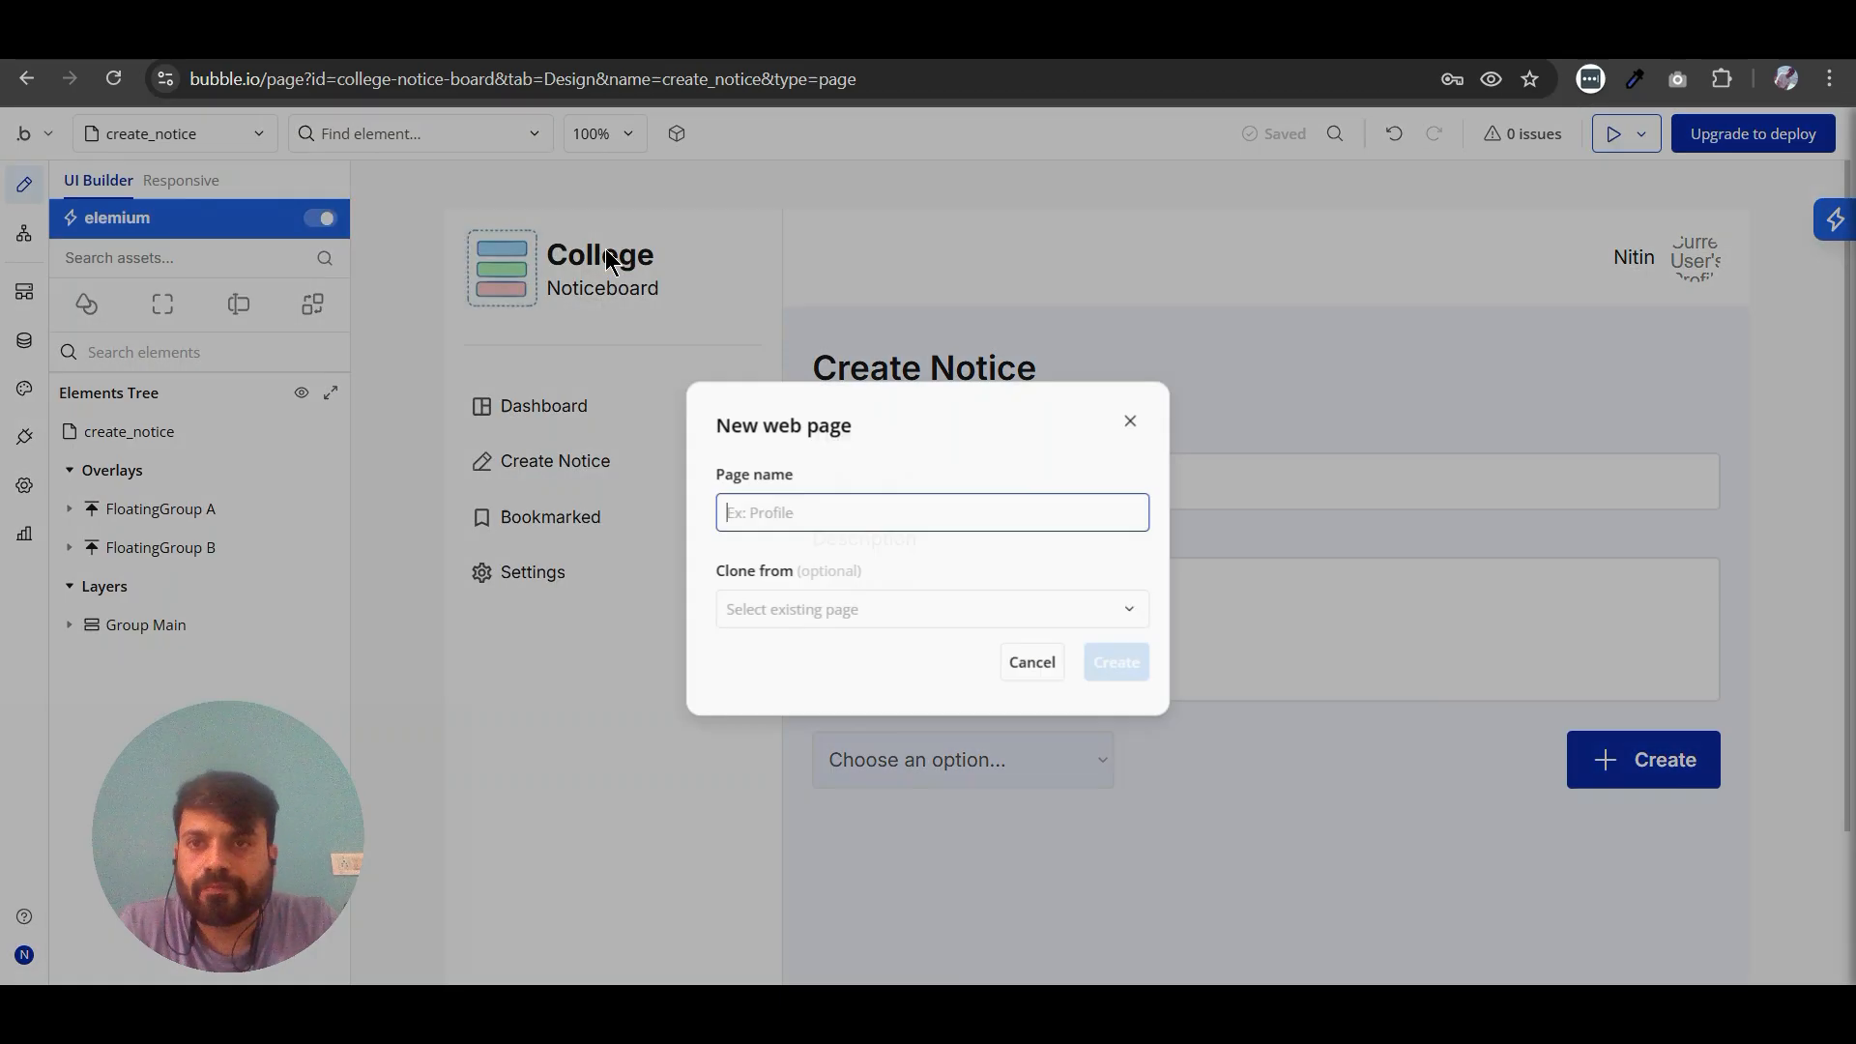
{"action": "type", "text": "not"}
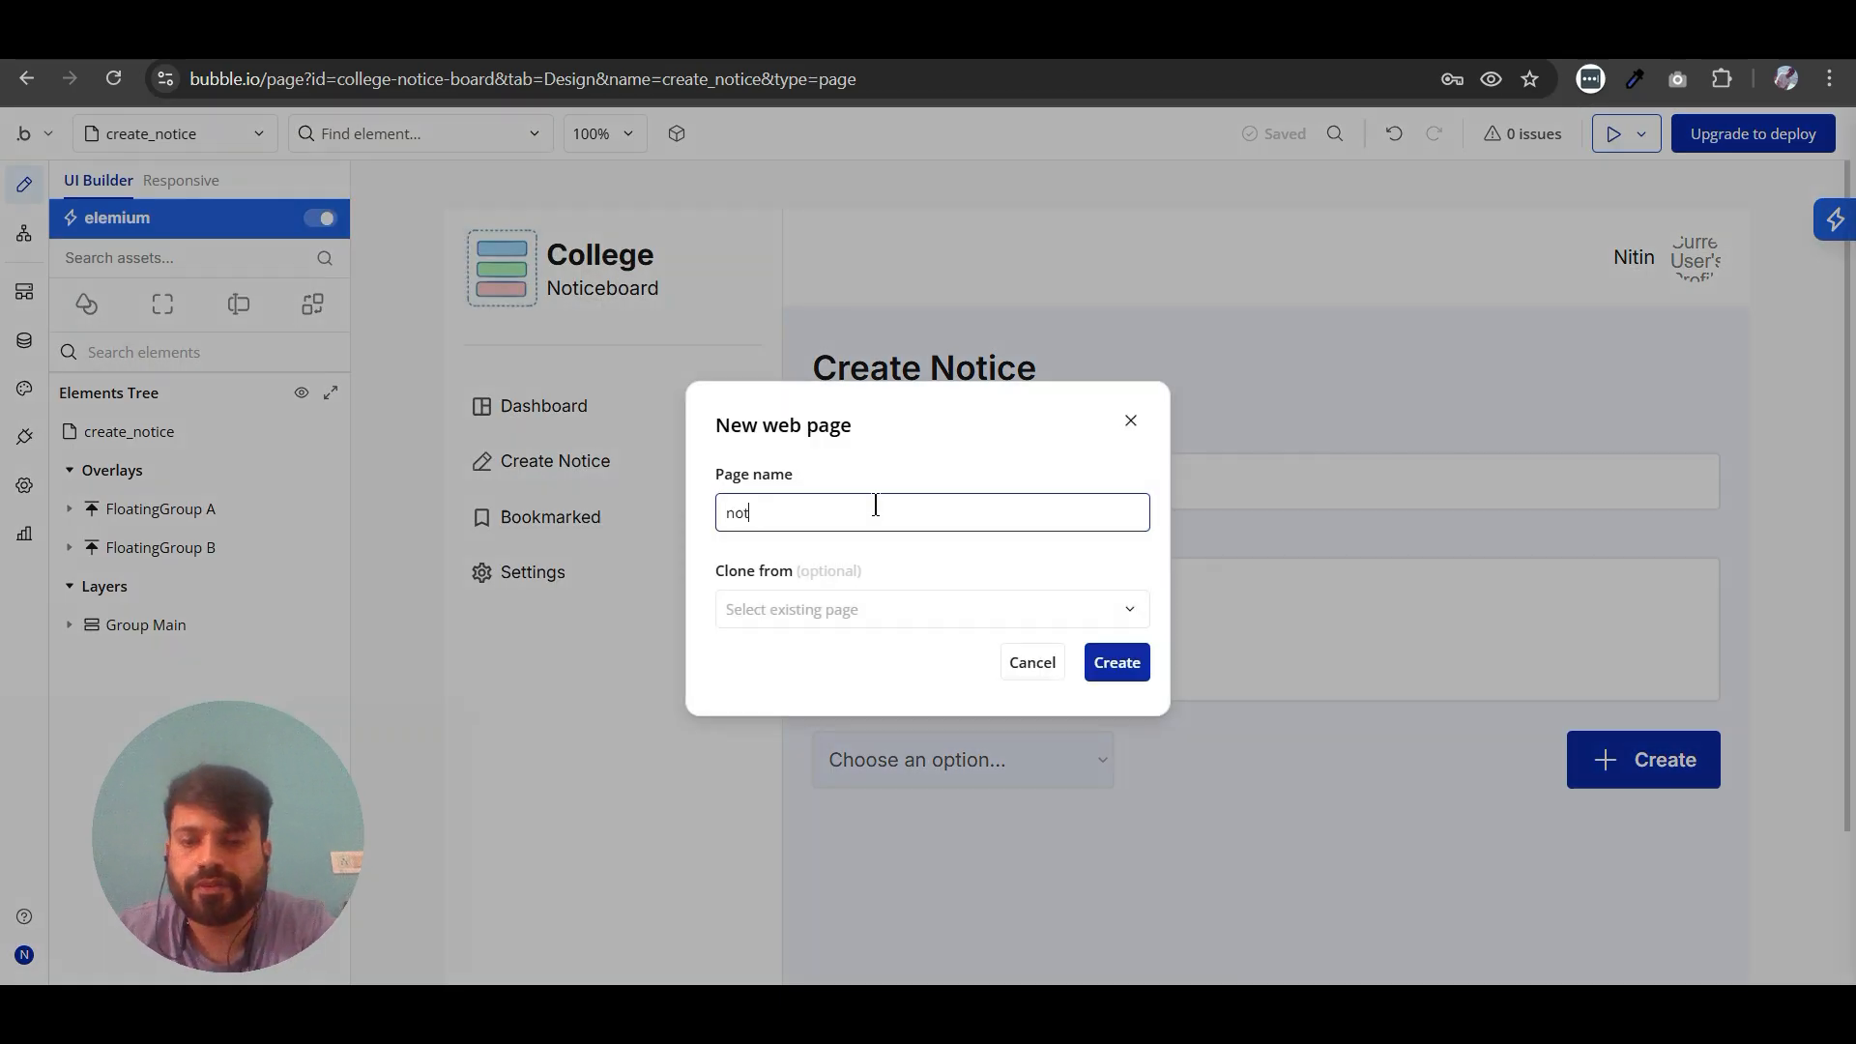
{"action": "left_click", "coordinate": [901, 613]}
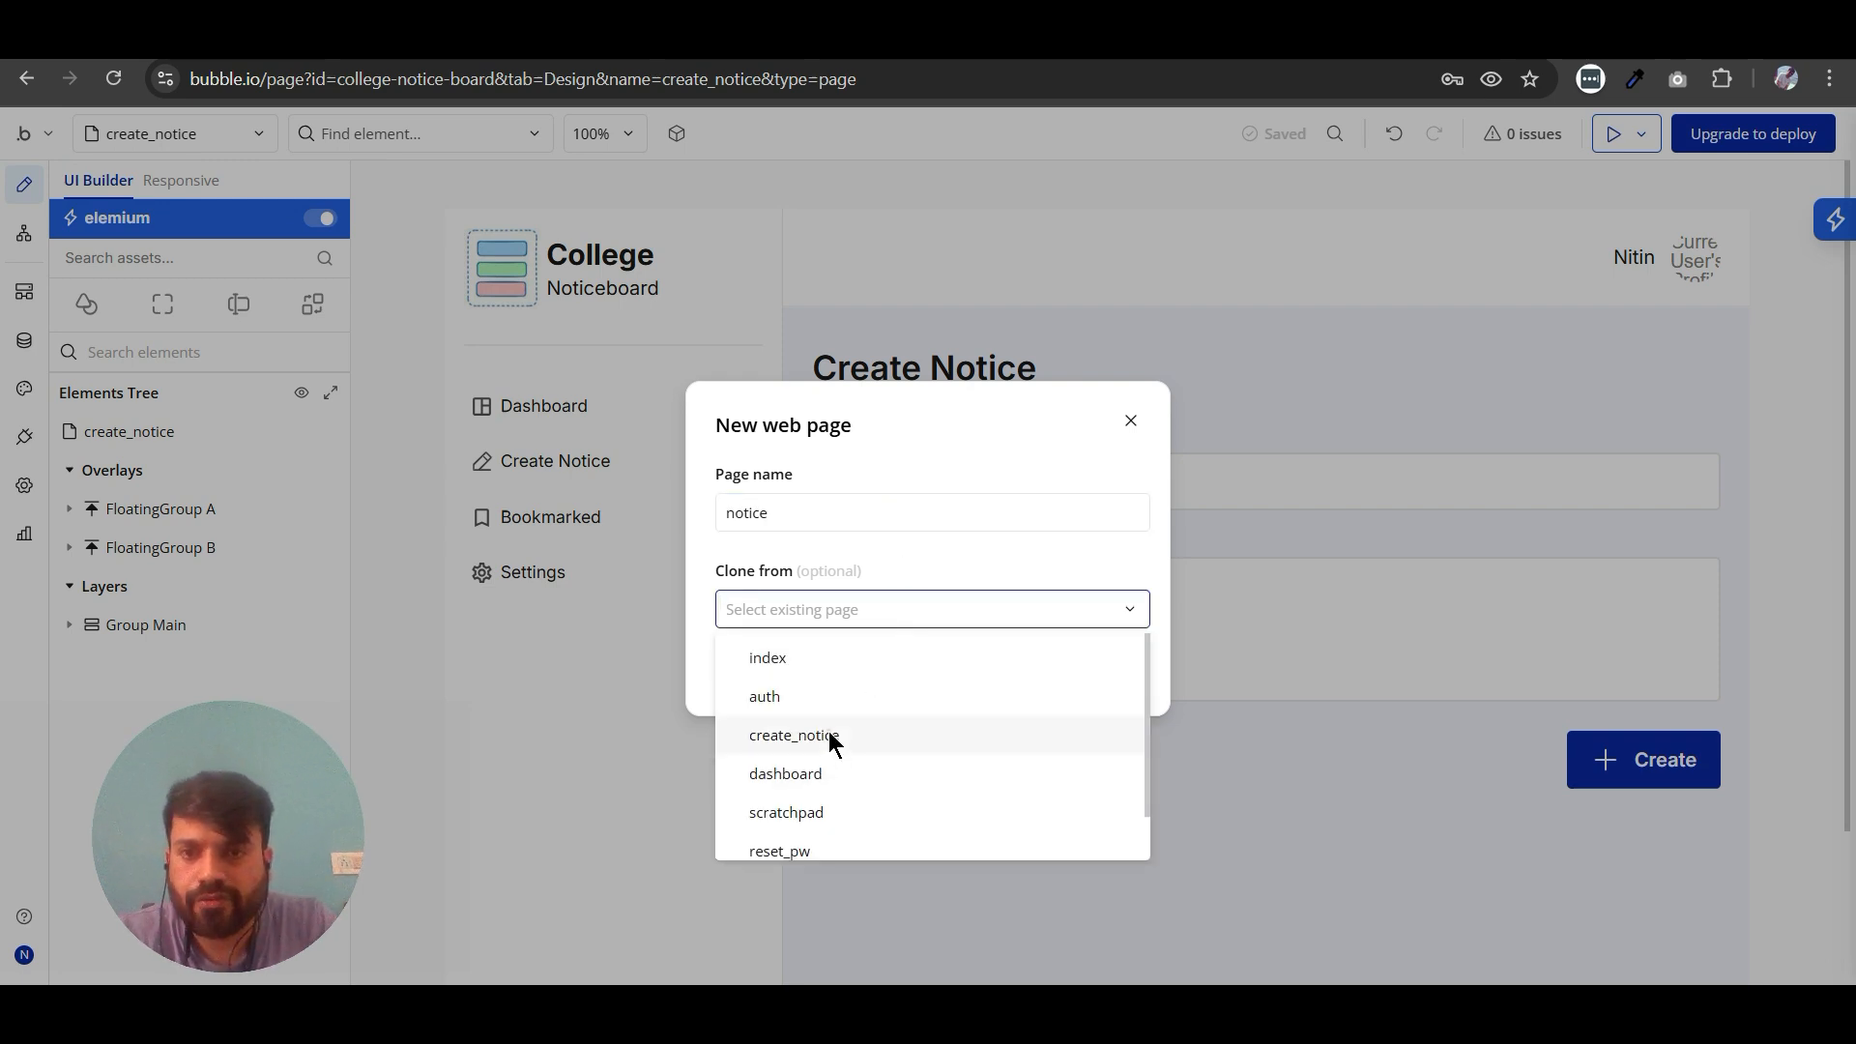
{"action": "left_click", "coordinate": [828, 737]}
{"action": "left_click", "coordinate": [1117, 674]}
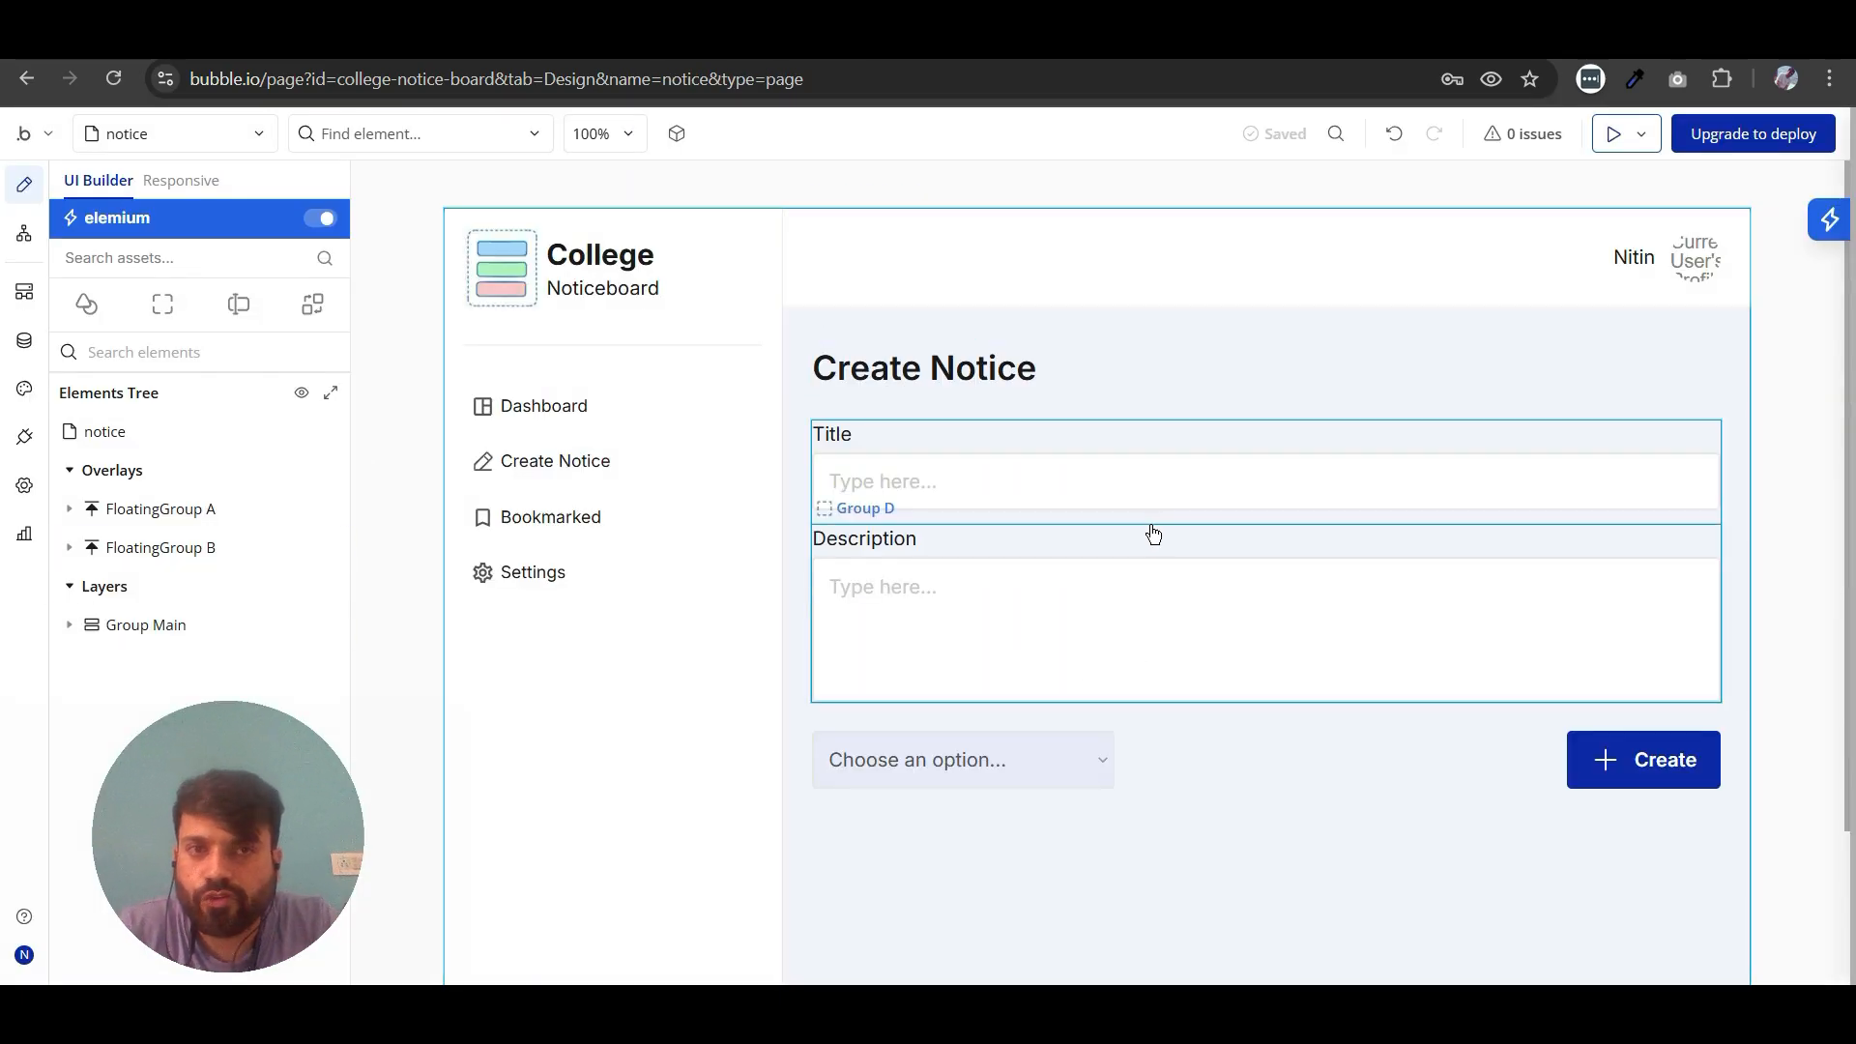
- Set the notice page's type of content to Notice and close its properties
{"action": "double_click", "coordinate": [1007, 369]}
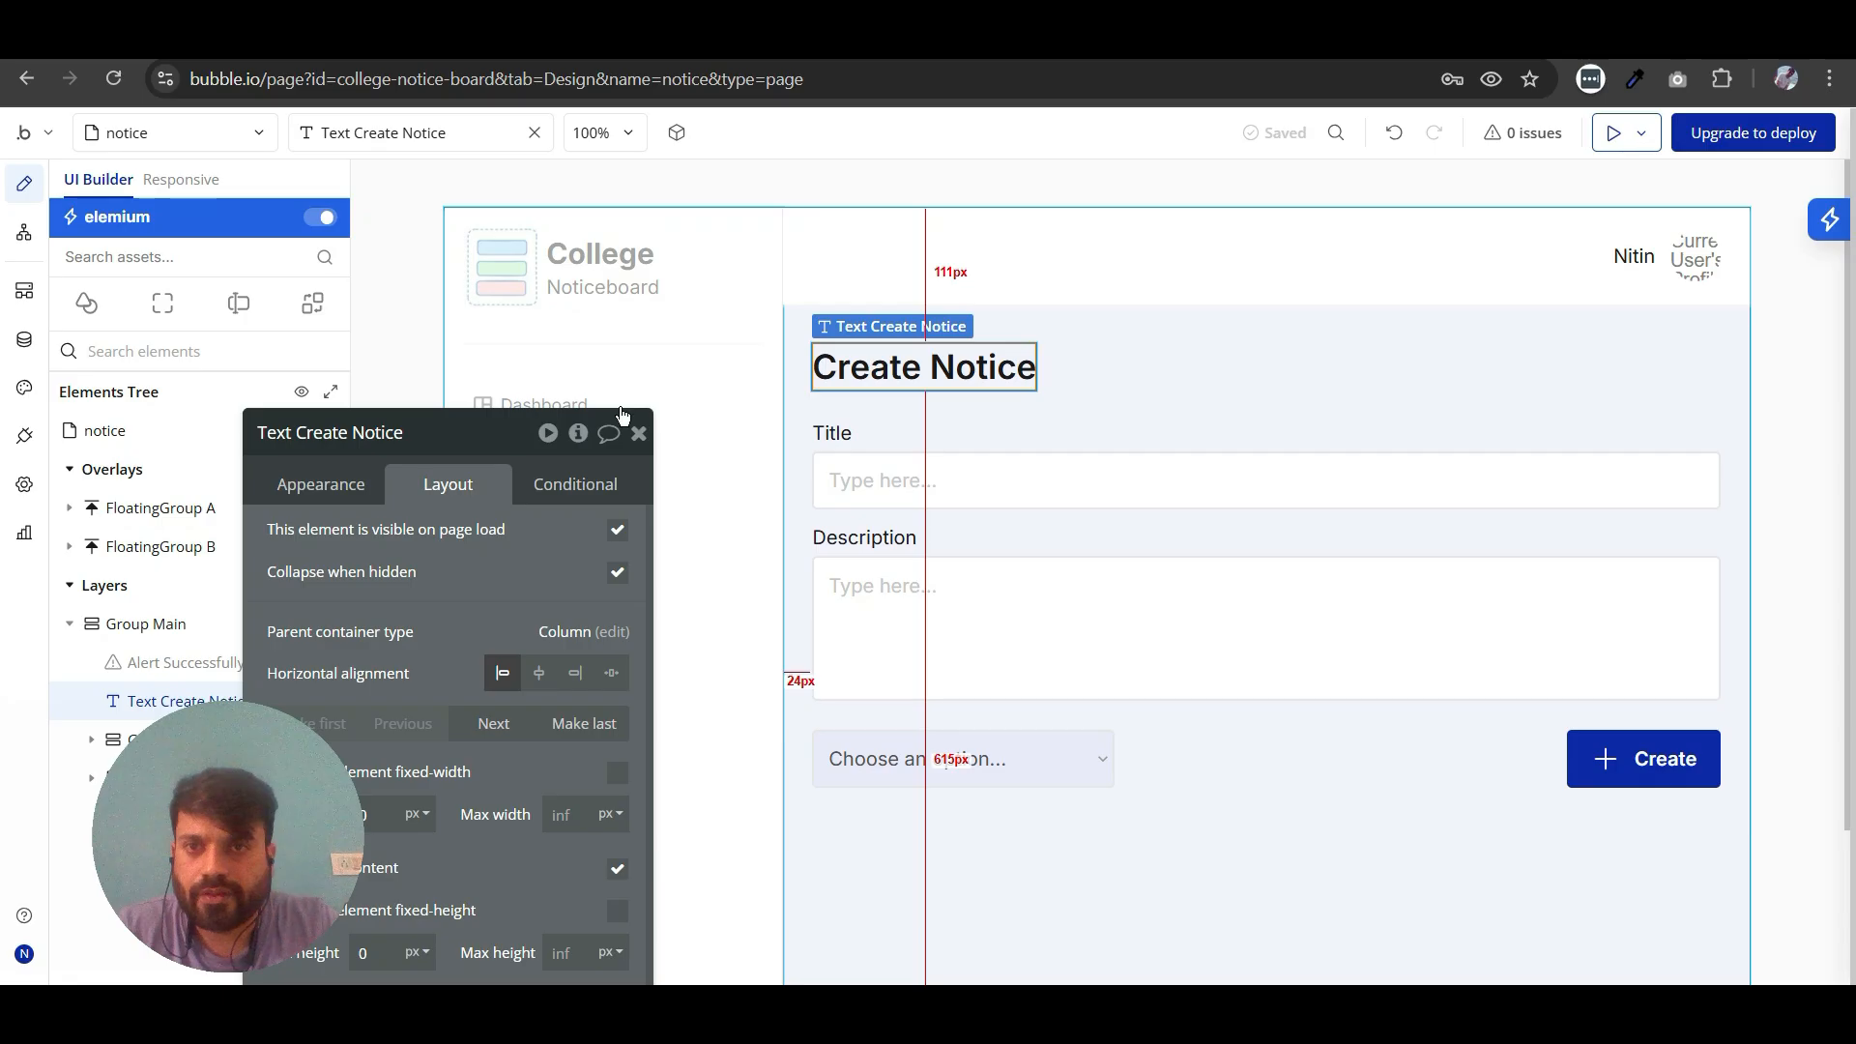
{"action": "left_click", "coordinate": [376, 327]}
{"action": "left_click", "coordinate": [337, 484]}
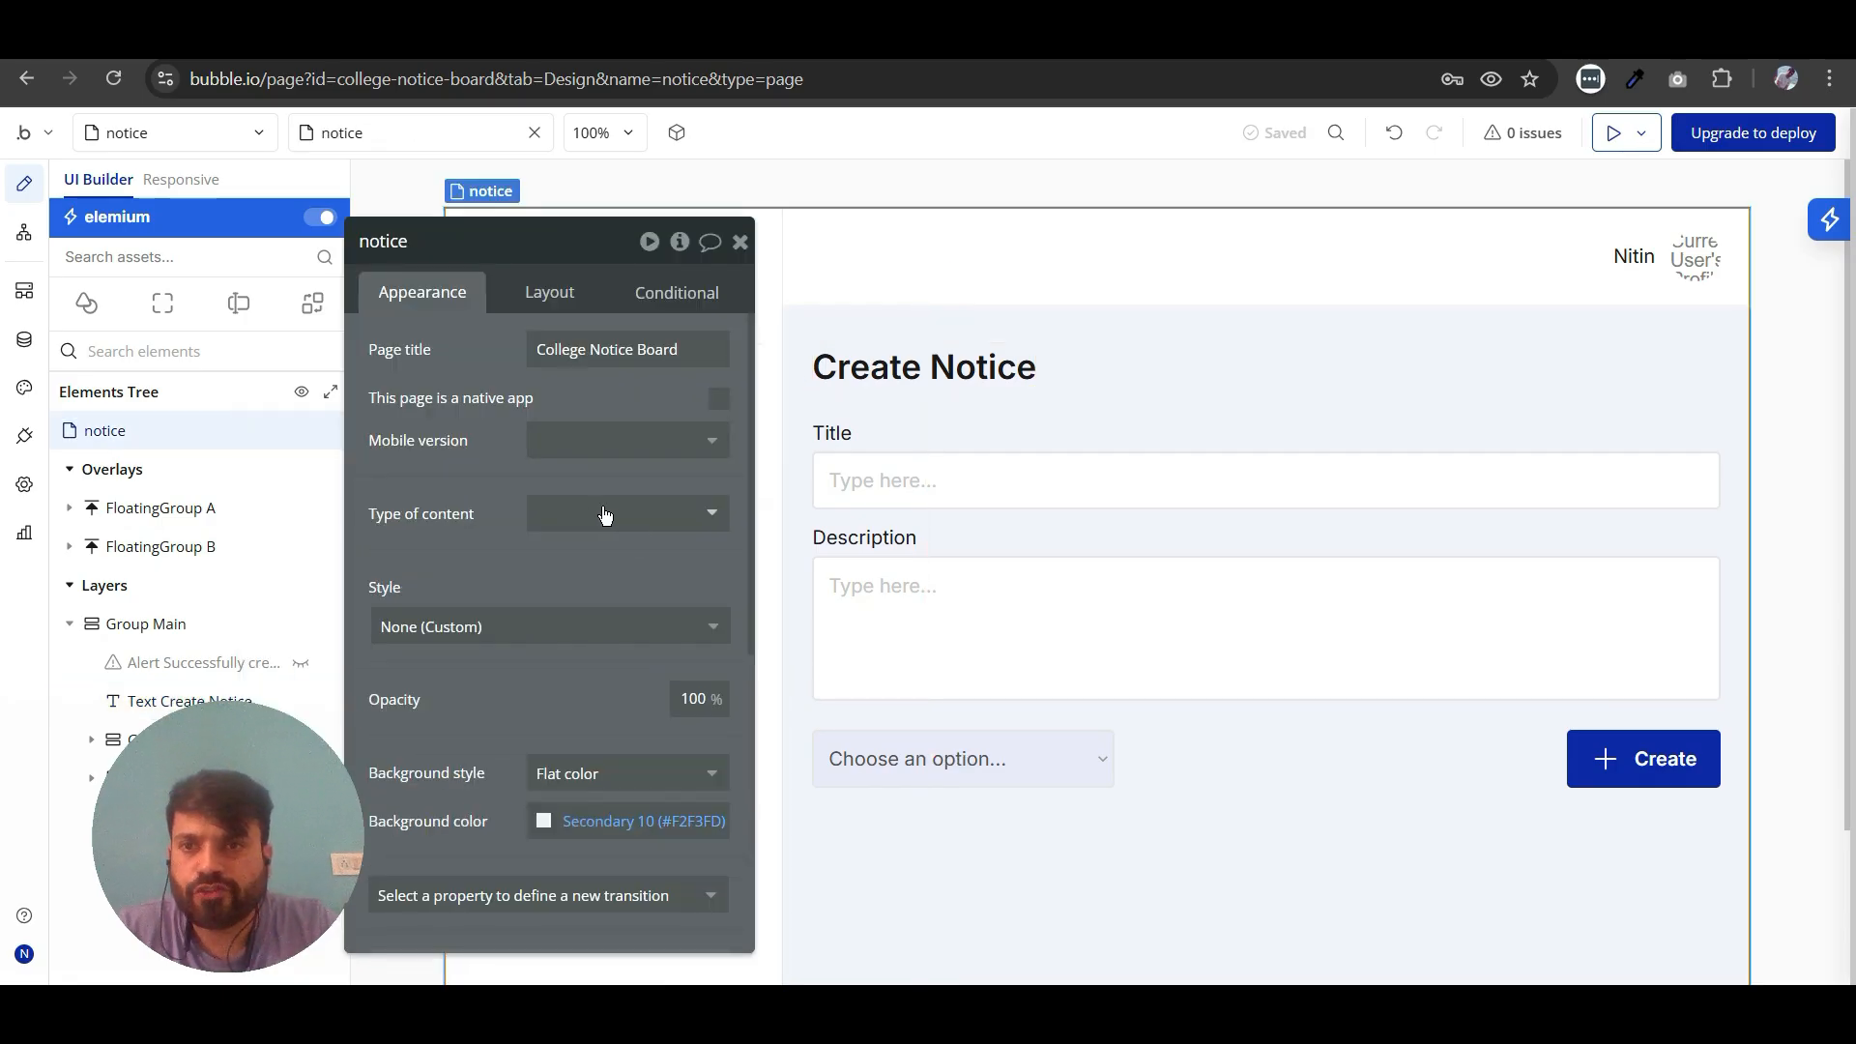
{"action": "left_click", "coordinate": [603, 512]}
{"action": "left_click", "coordinate": [582, 604]}
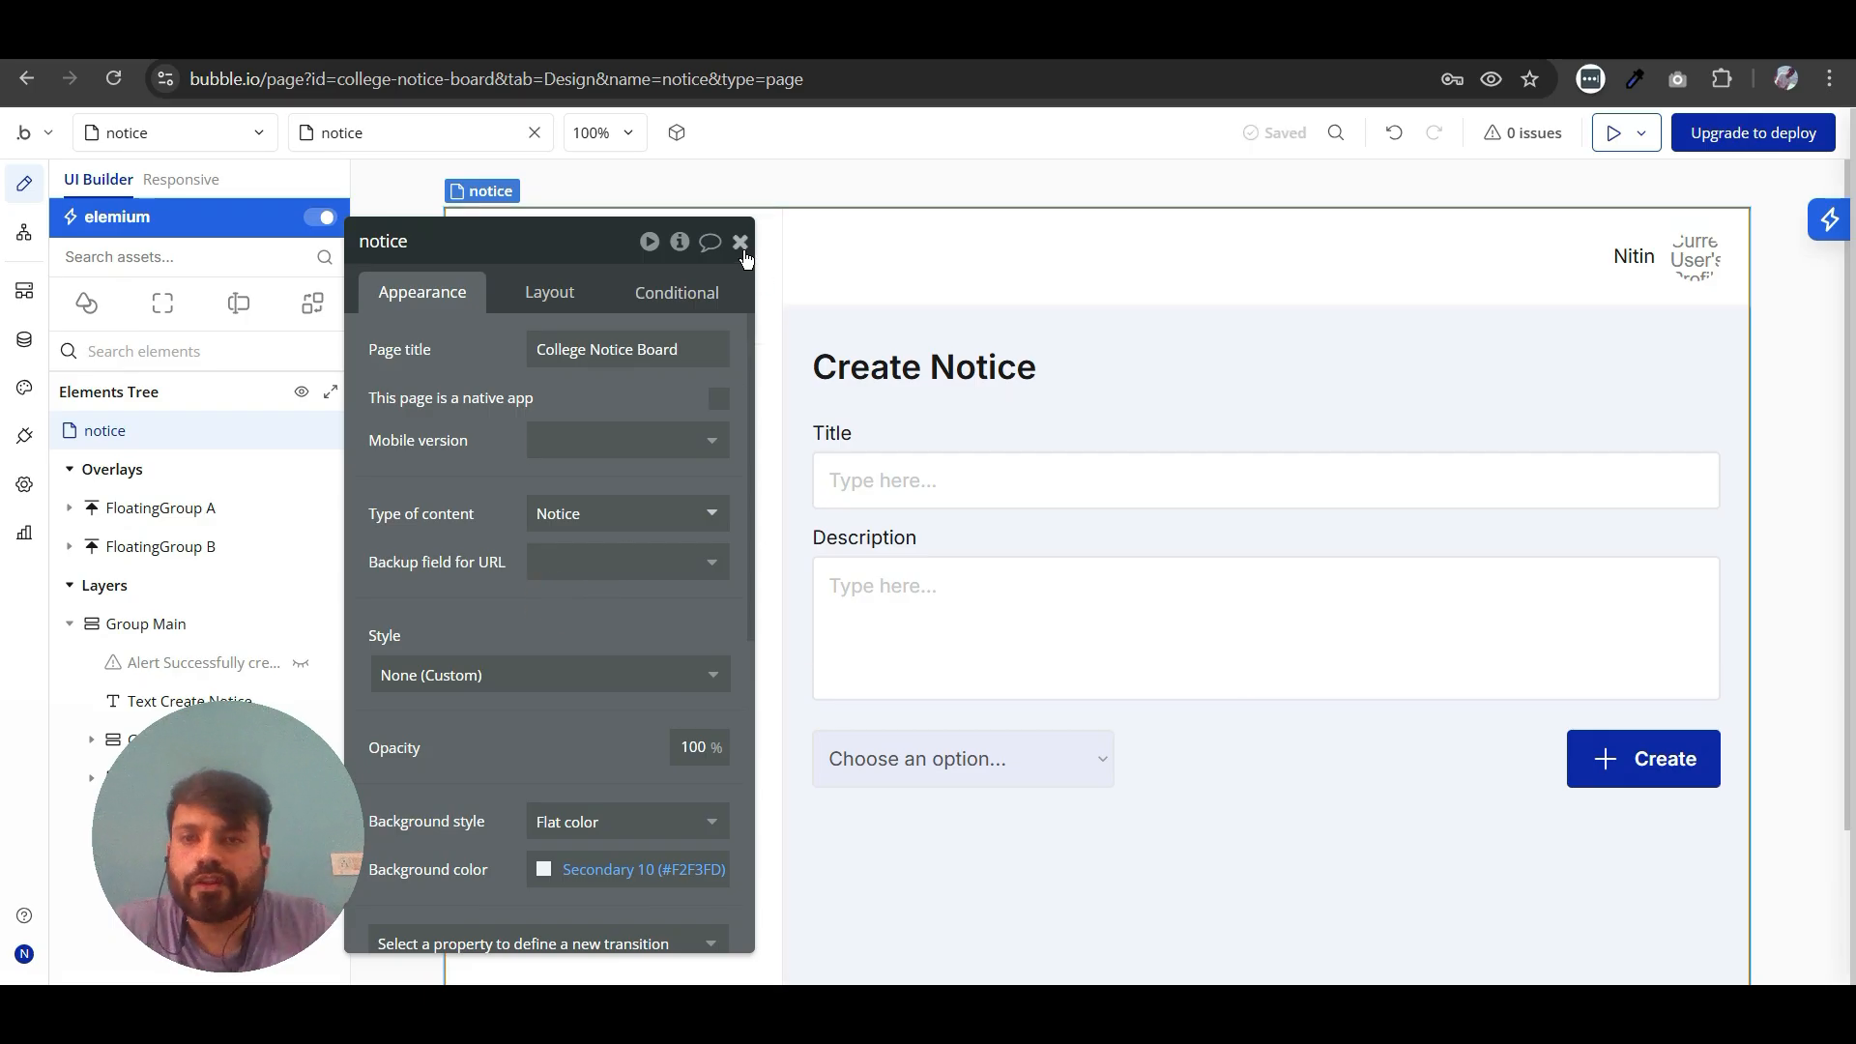
{"action": "left_click", "coordinate": [741, 244]}
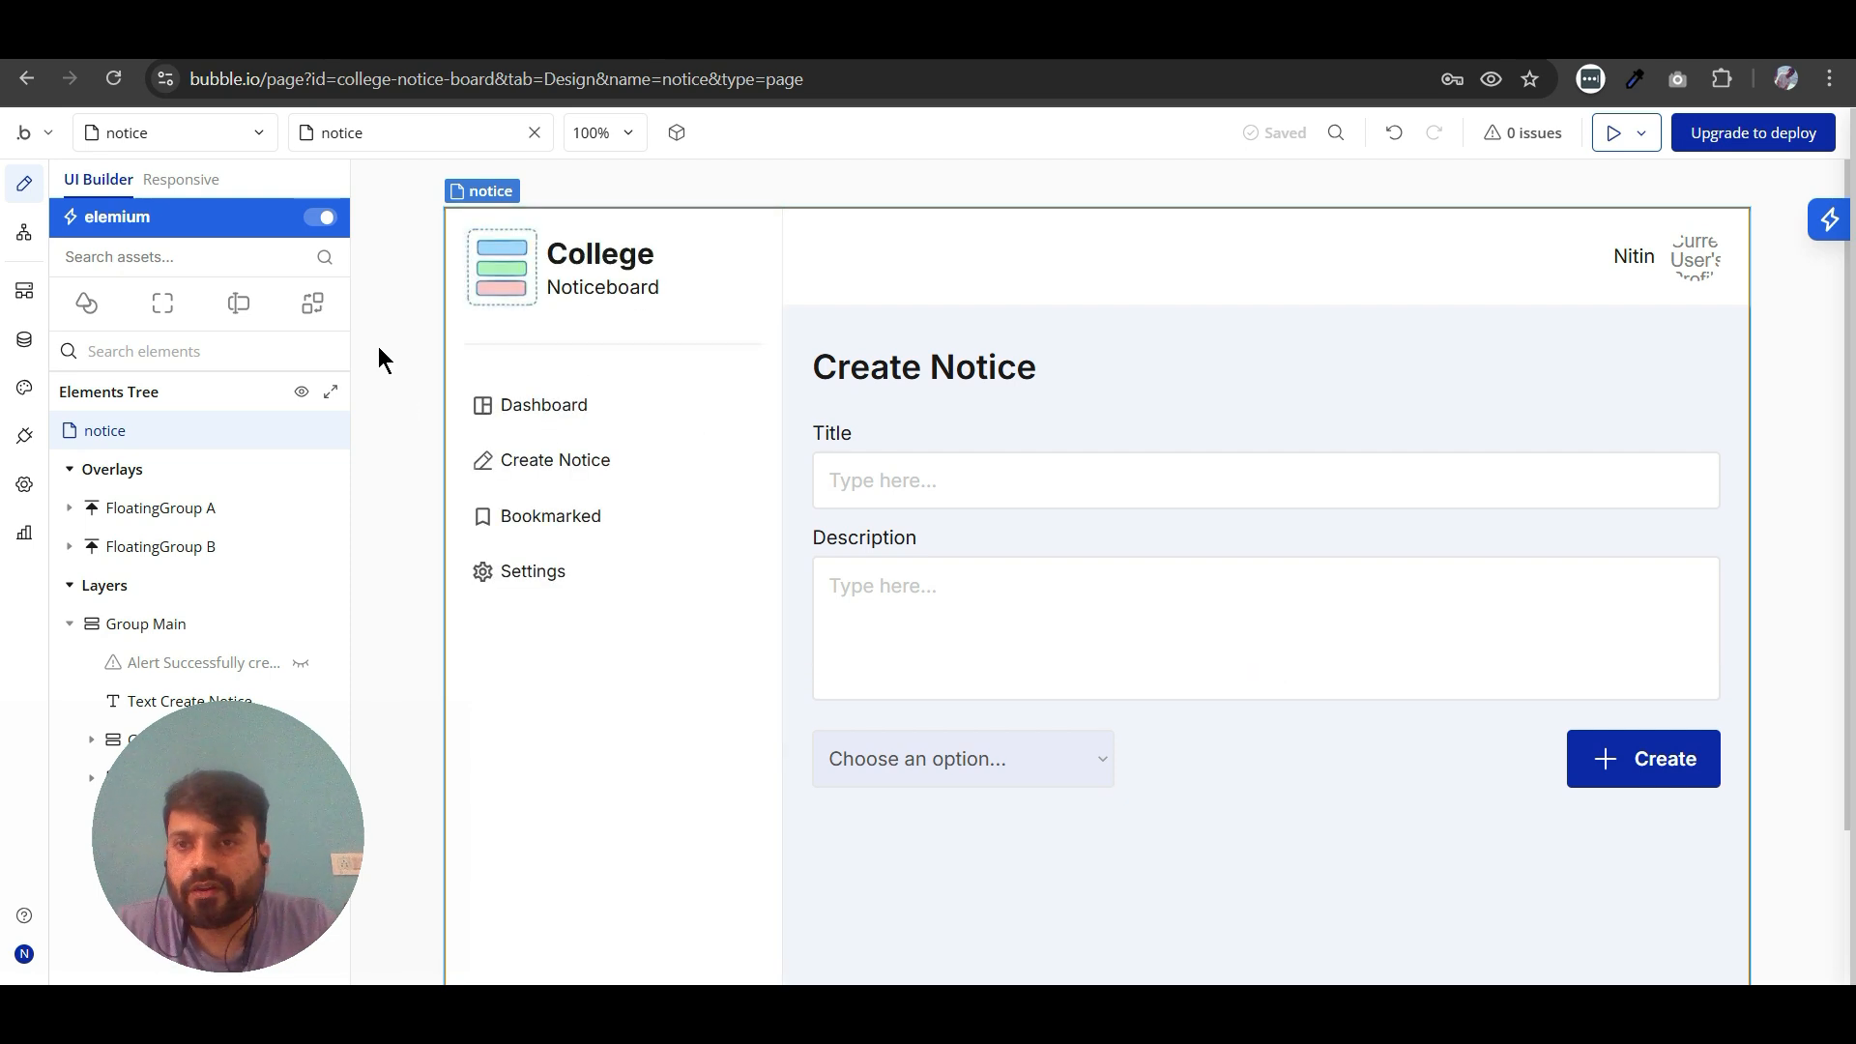
- Replace the "Create Notice" heading text with the dynamic data Current page's Notice's Title
{"action": "left_click", "coordinate": [870, 369]}
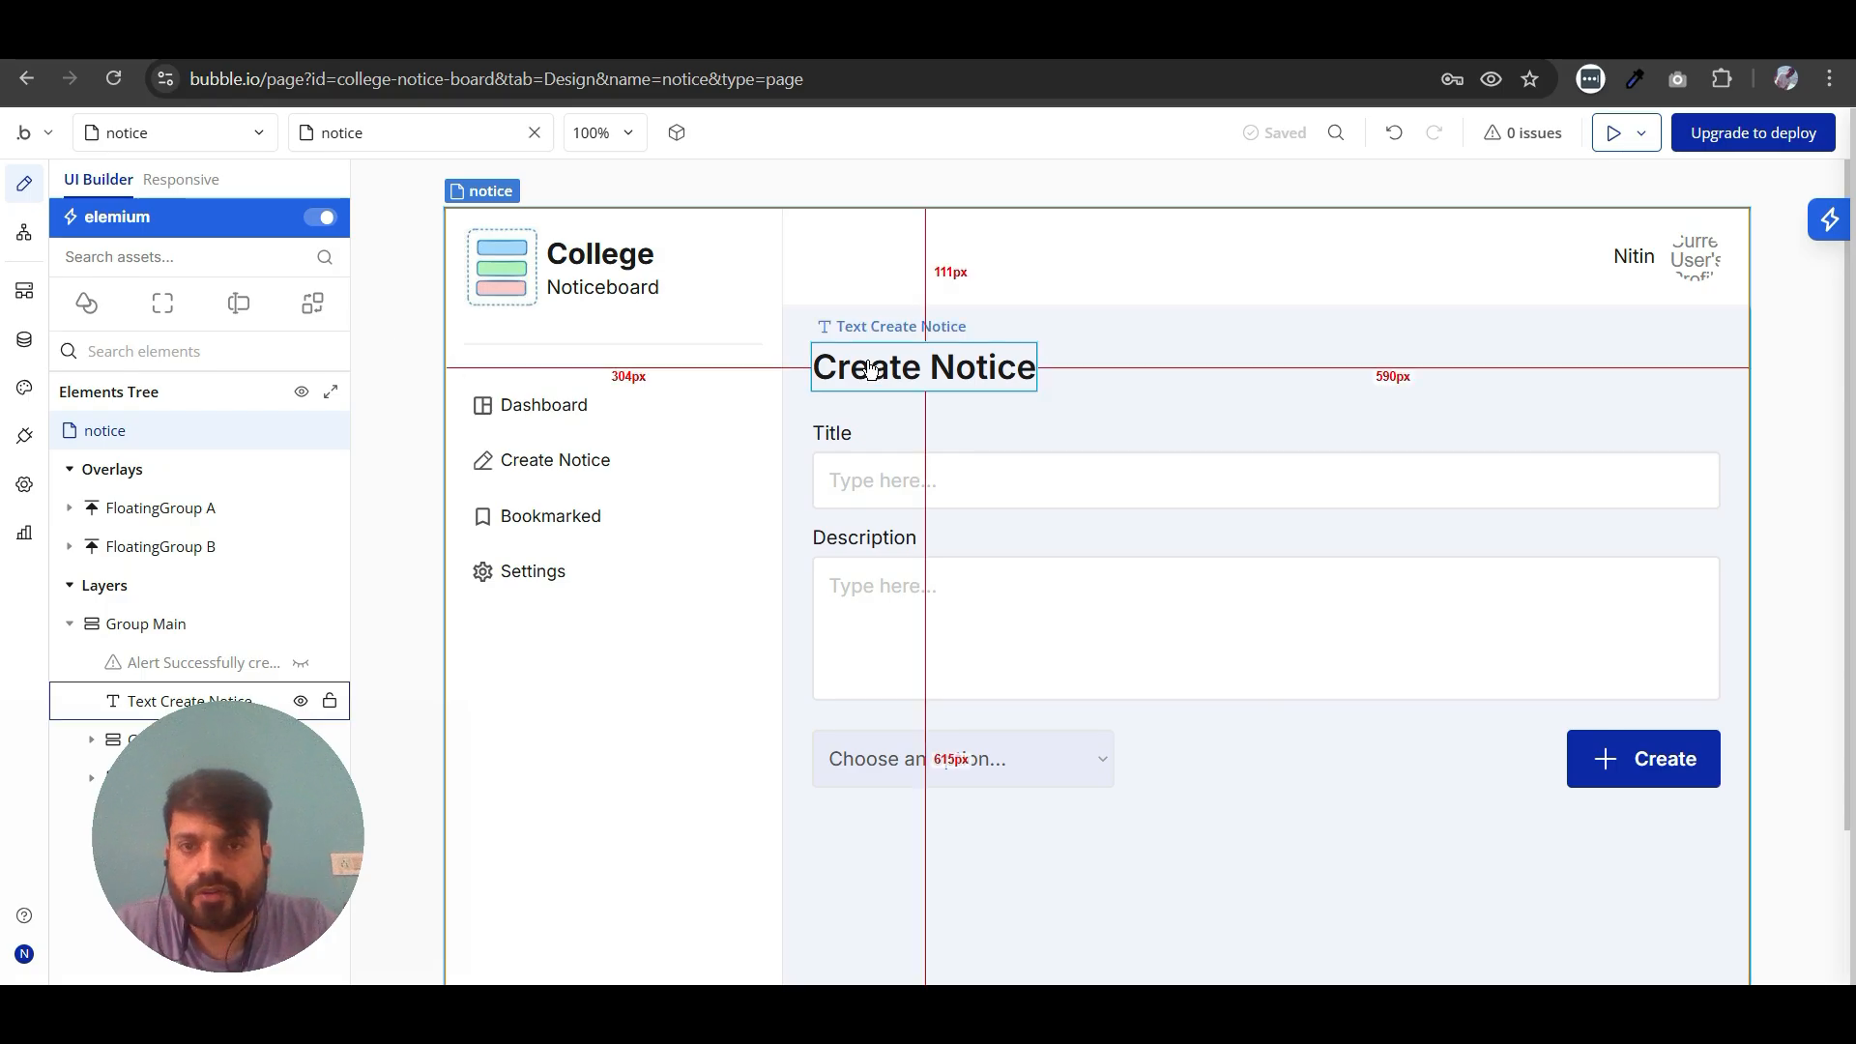
{"action": "double_click", "coordinate": [997, 363]}
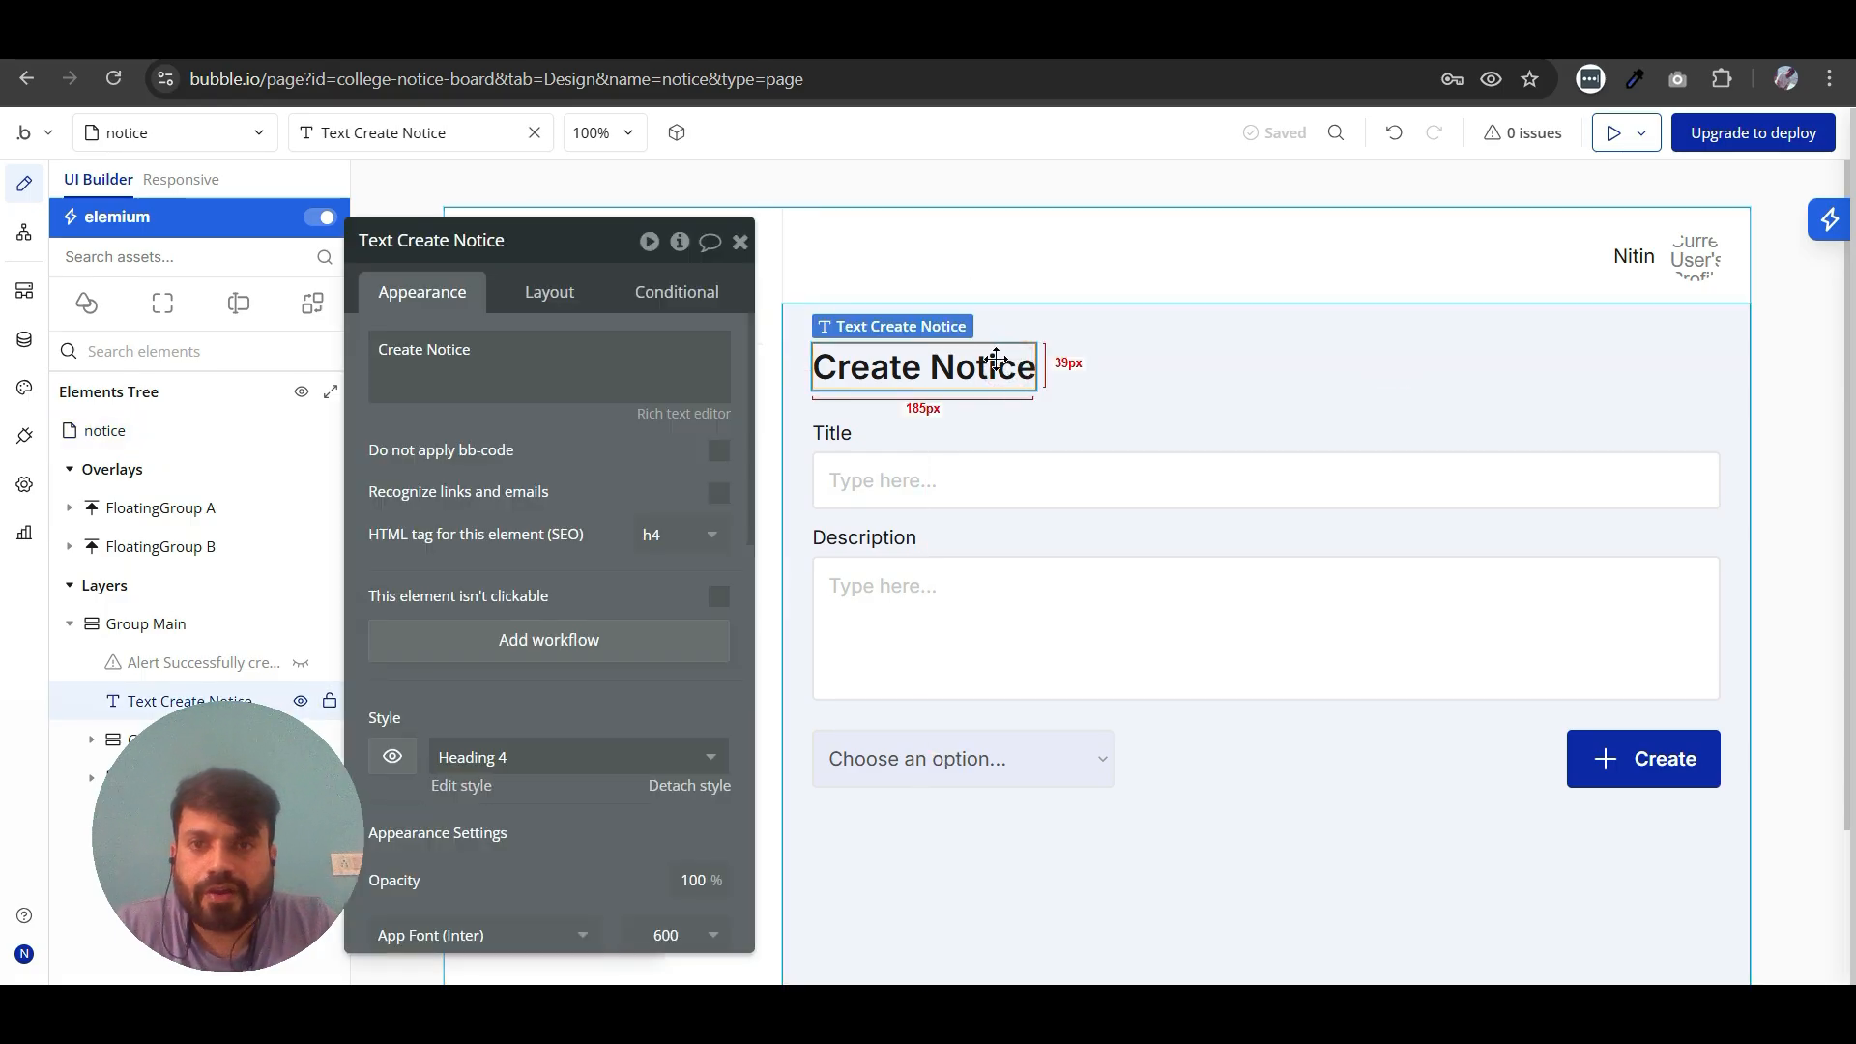
{"action": "triple_click", "coordinate": [521, 352]}
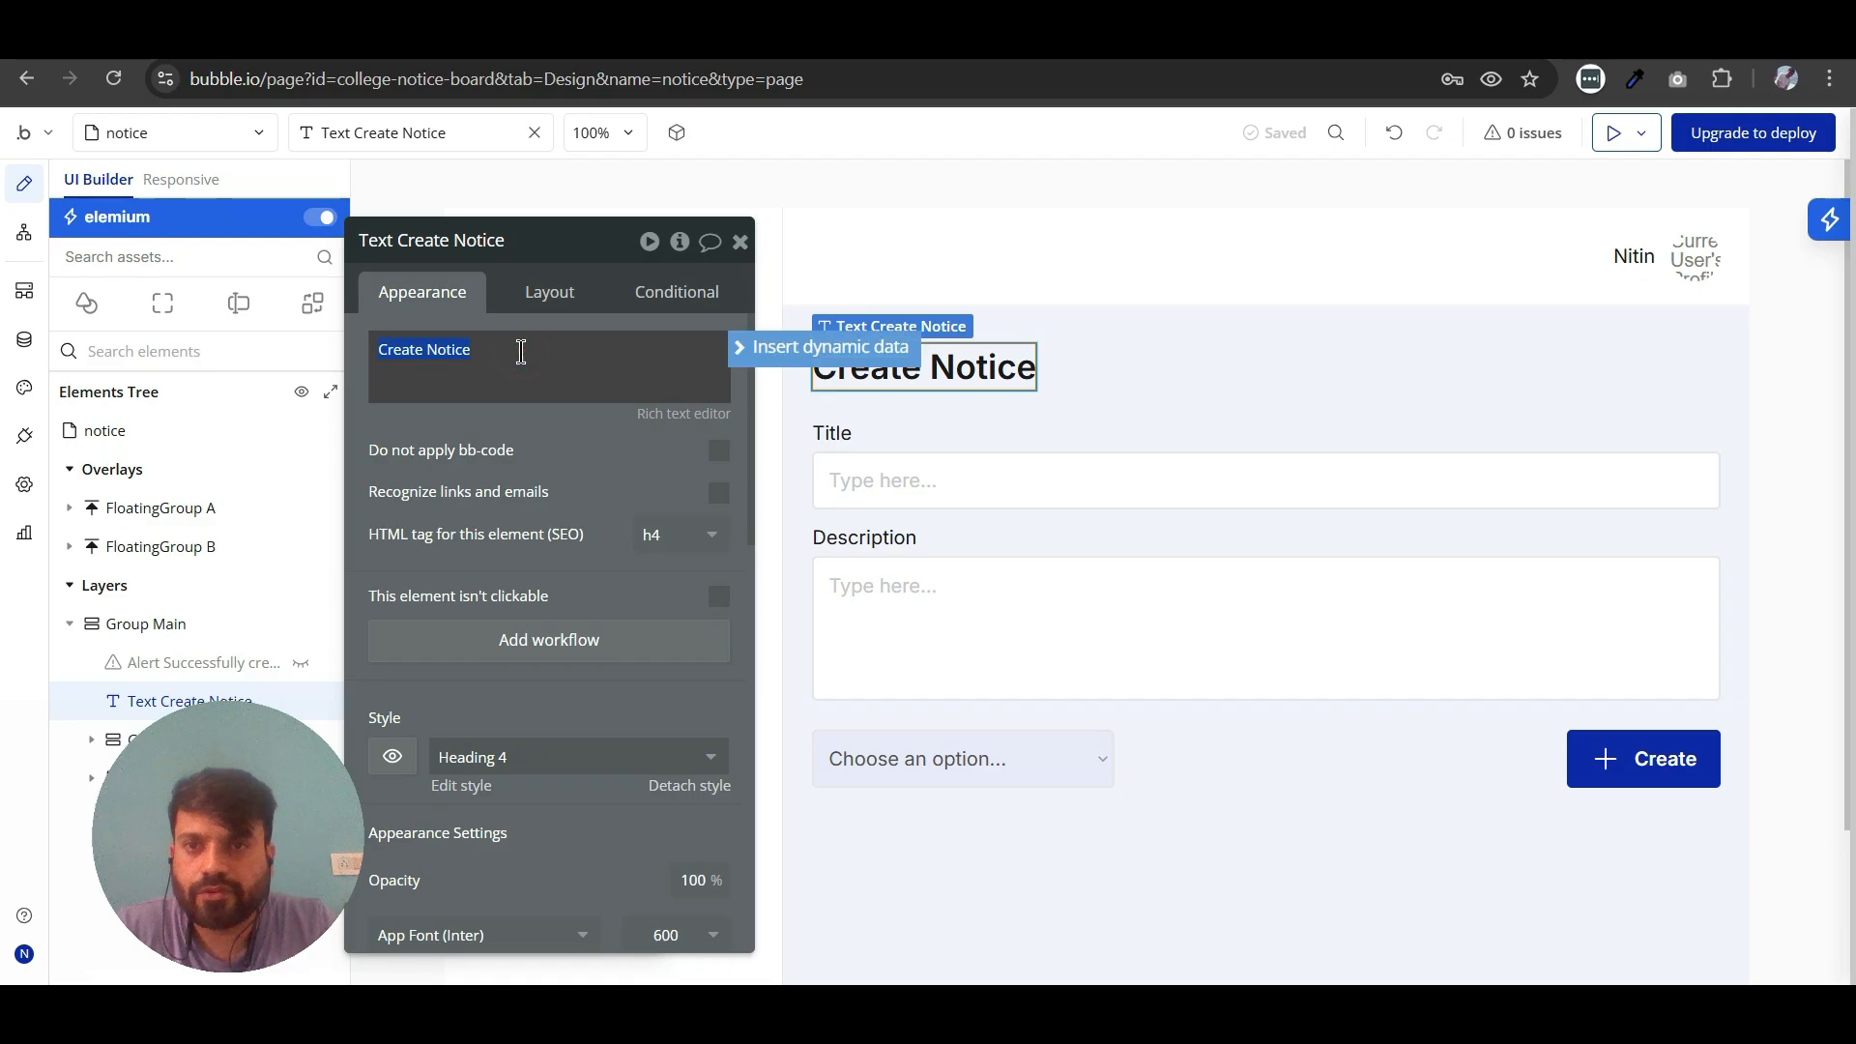
{"action": "key", "text": "BackSpace"}
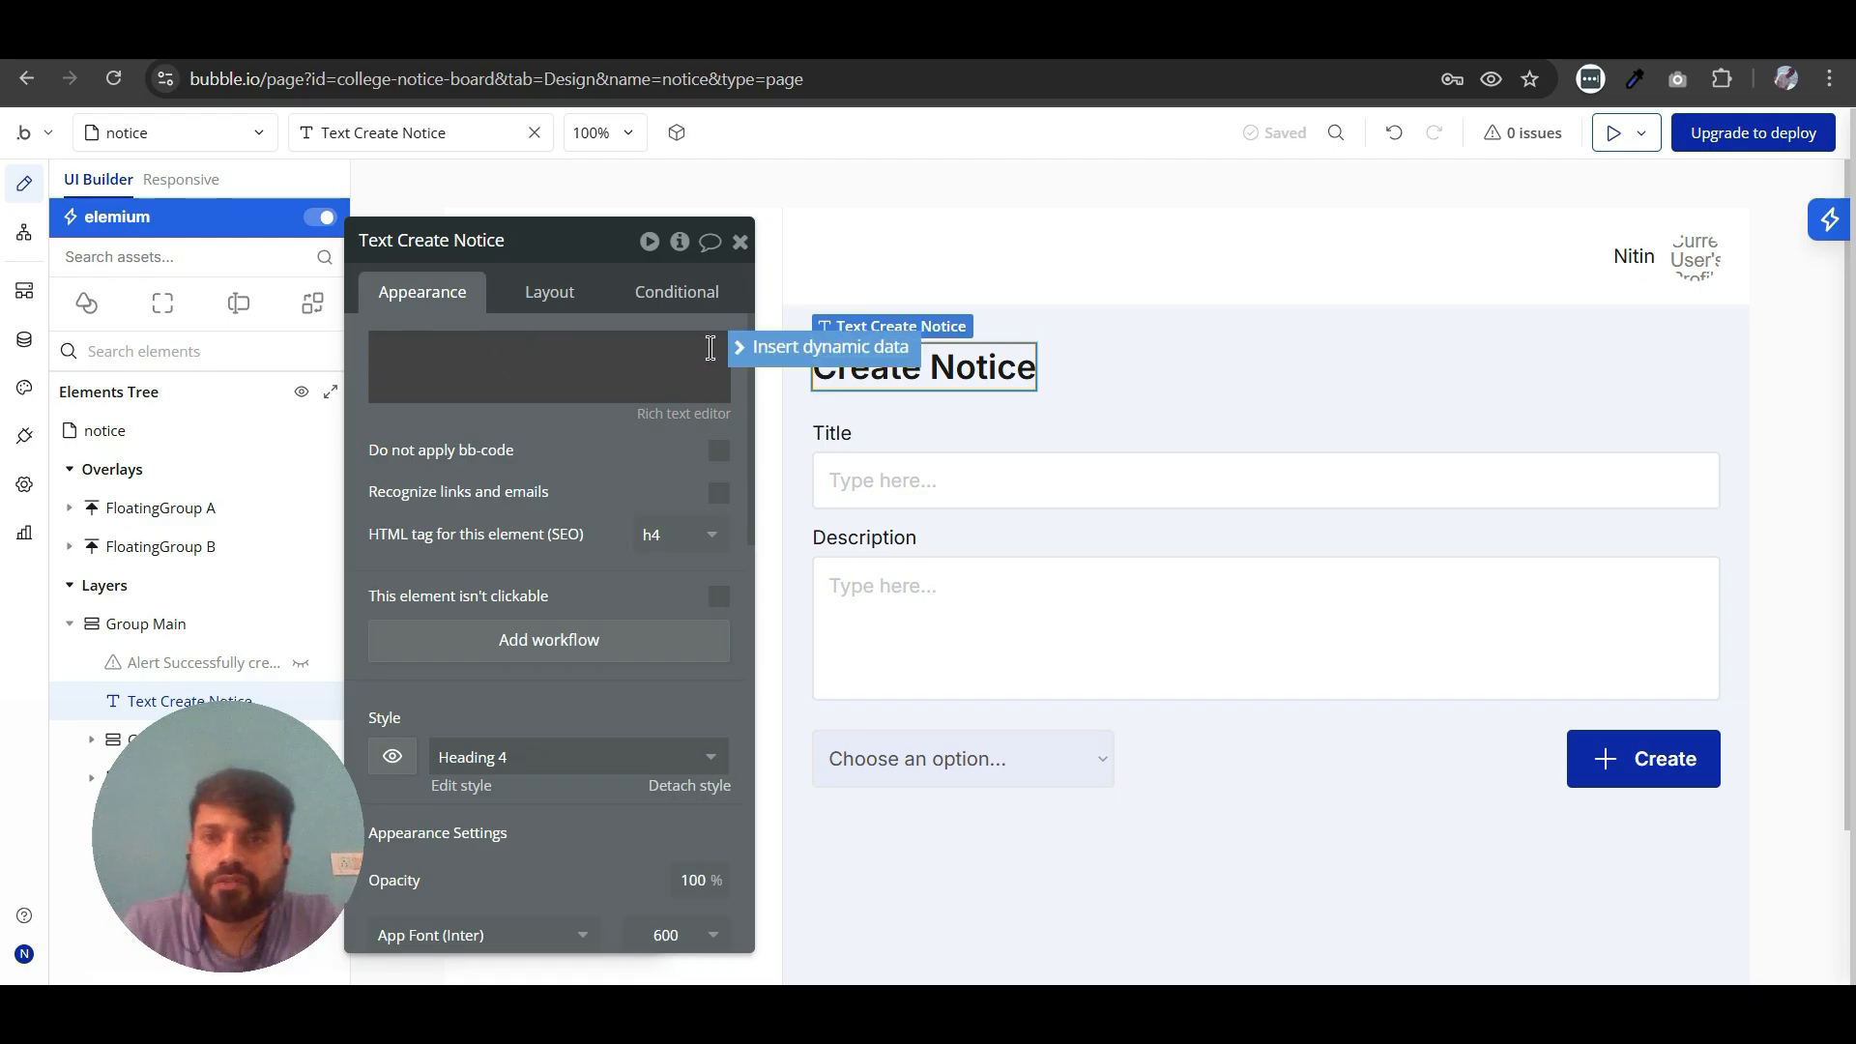
{"action": "left_click", "coordinate": [740, 352]}
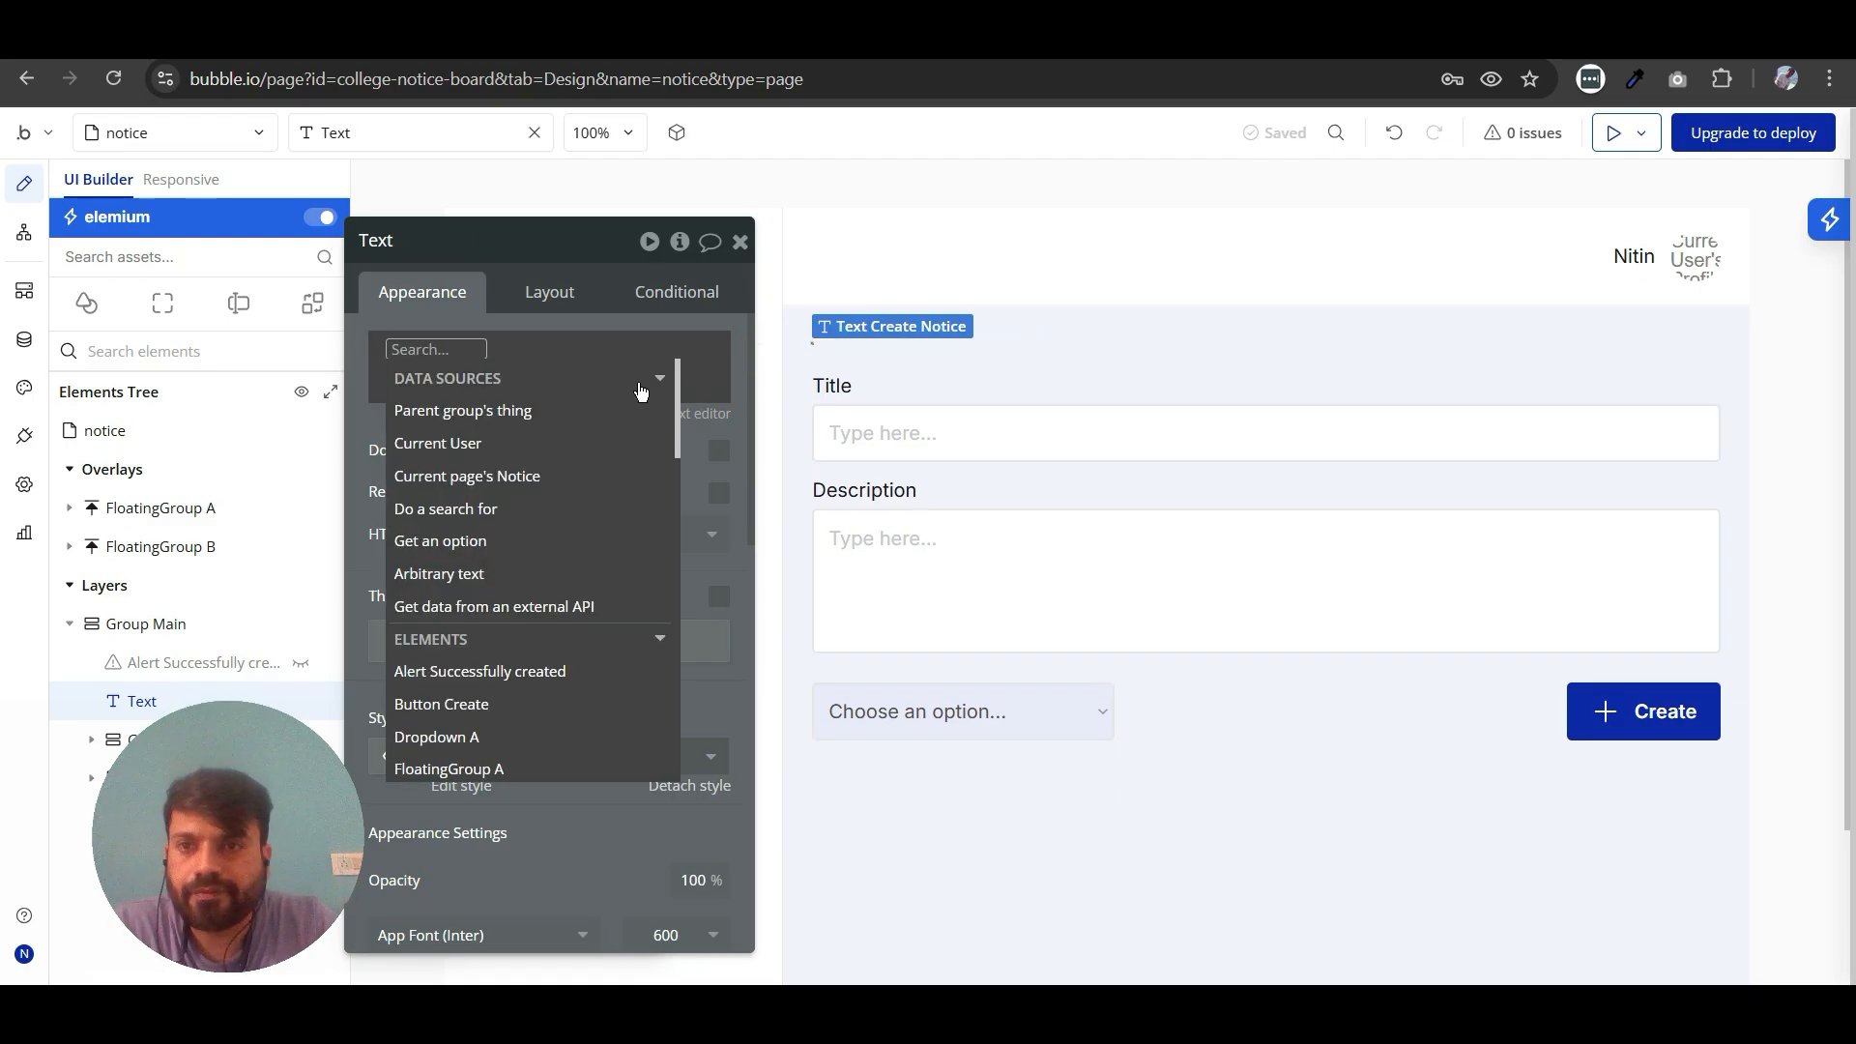
{"action": "left_click", "coordinate": [502, 483]}
{"action": "left_click", "coordinate": [426, 490]}
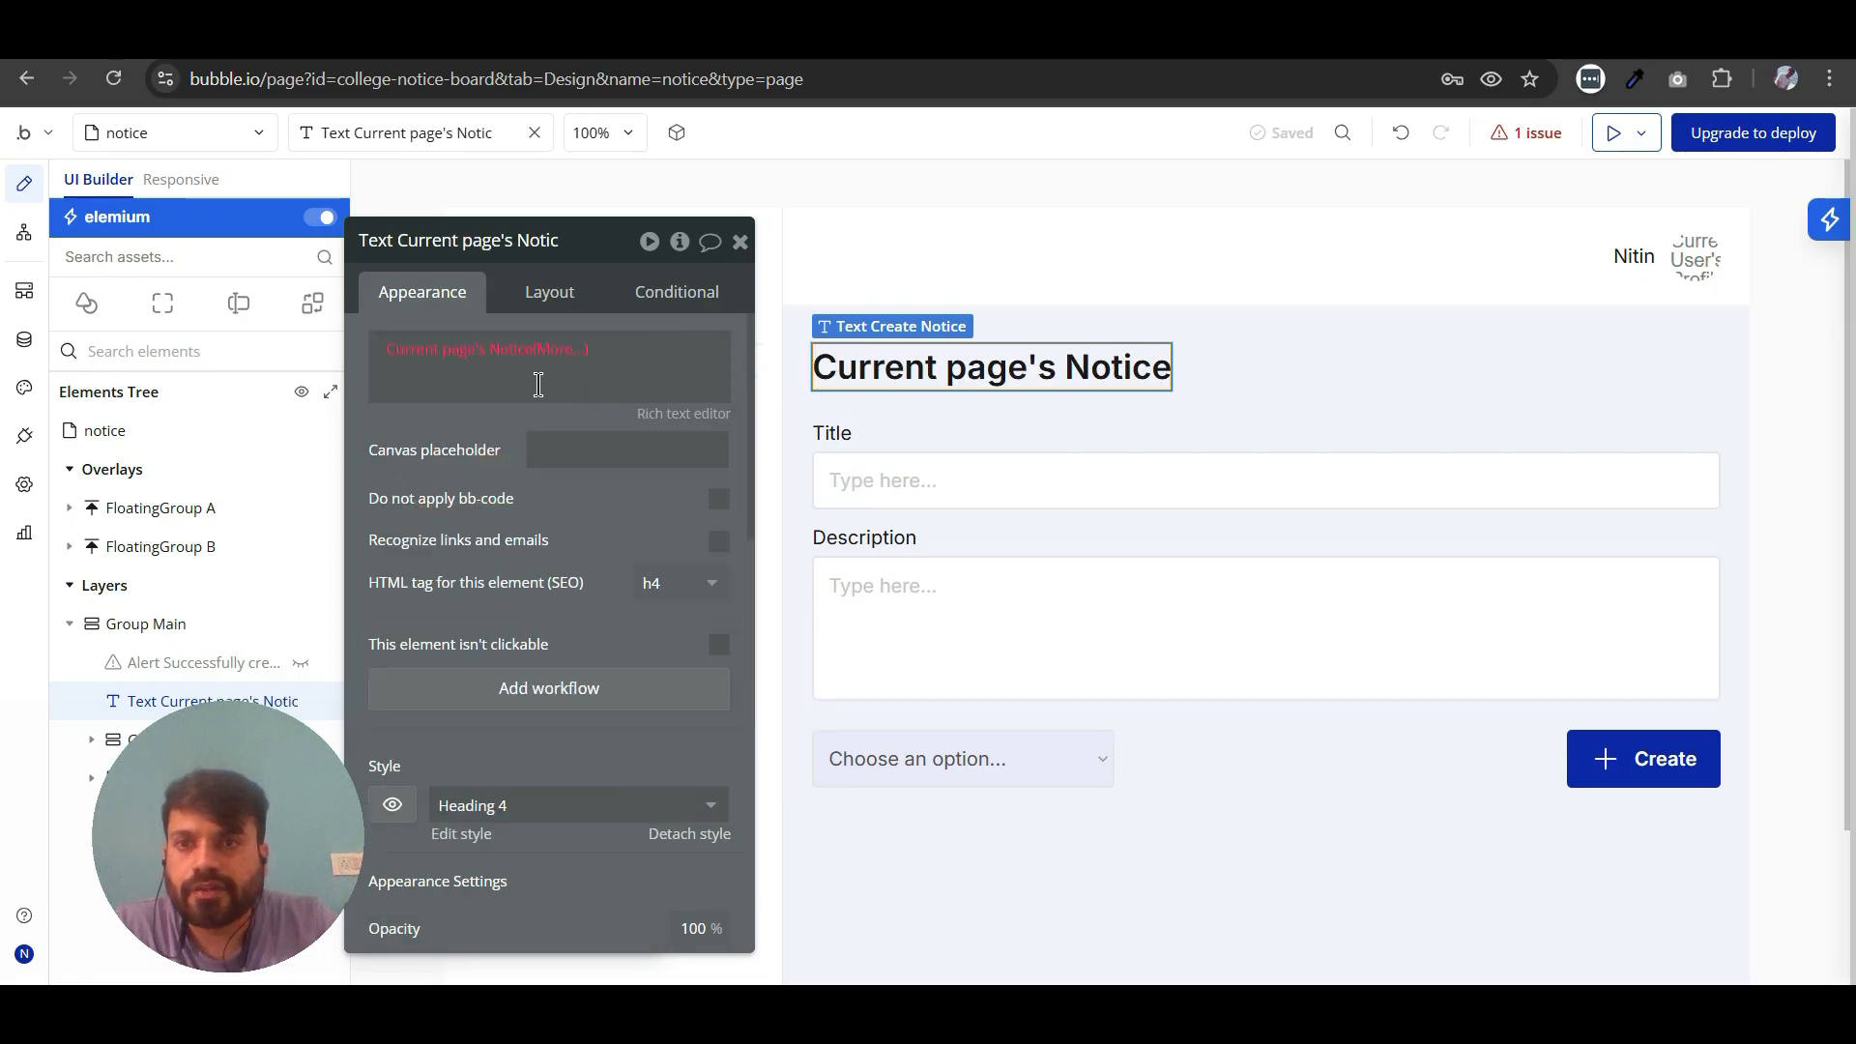
{"action": "left_click", "coordinate": [560, 355]}
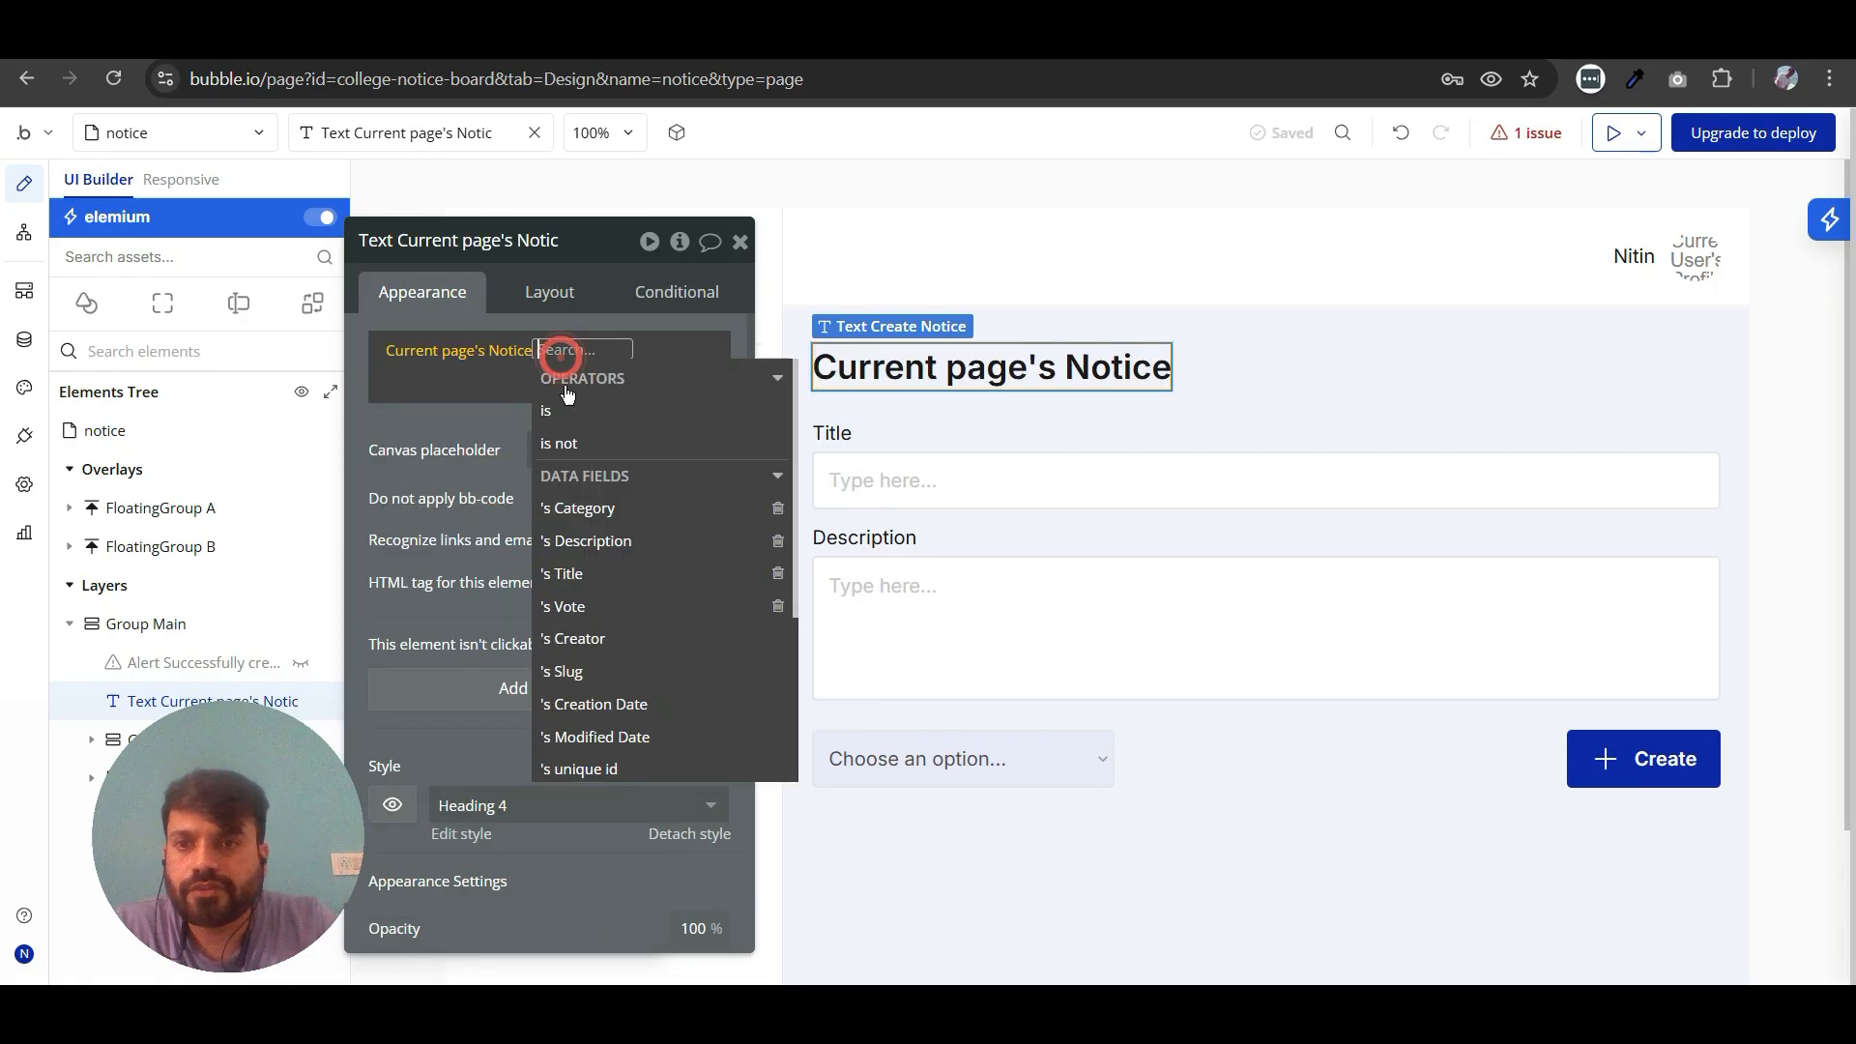
{"action": "left_click", "coordinate": [566, 574]}
{"action": "left_click", "coordinate": [741, 241]}
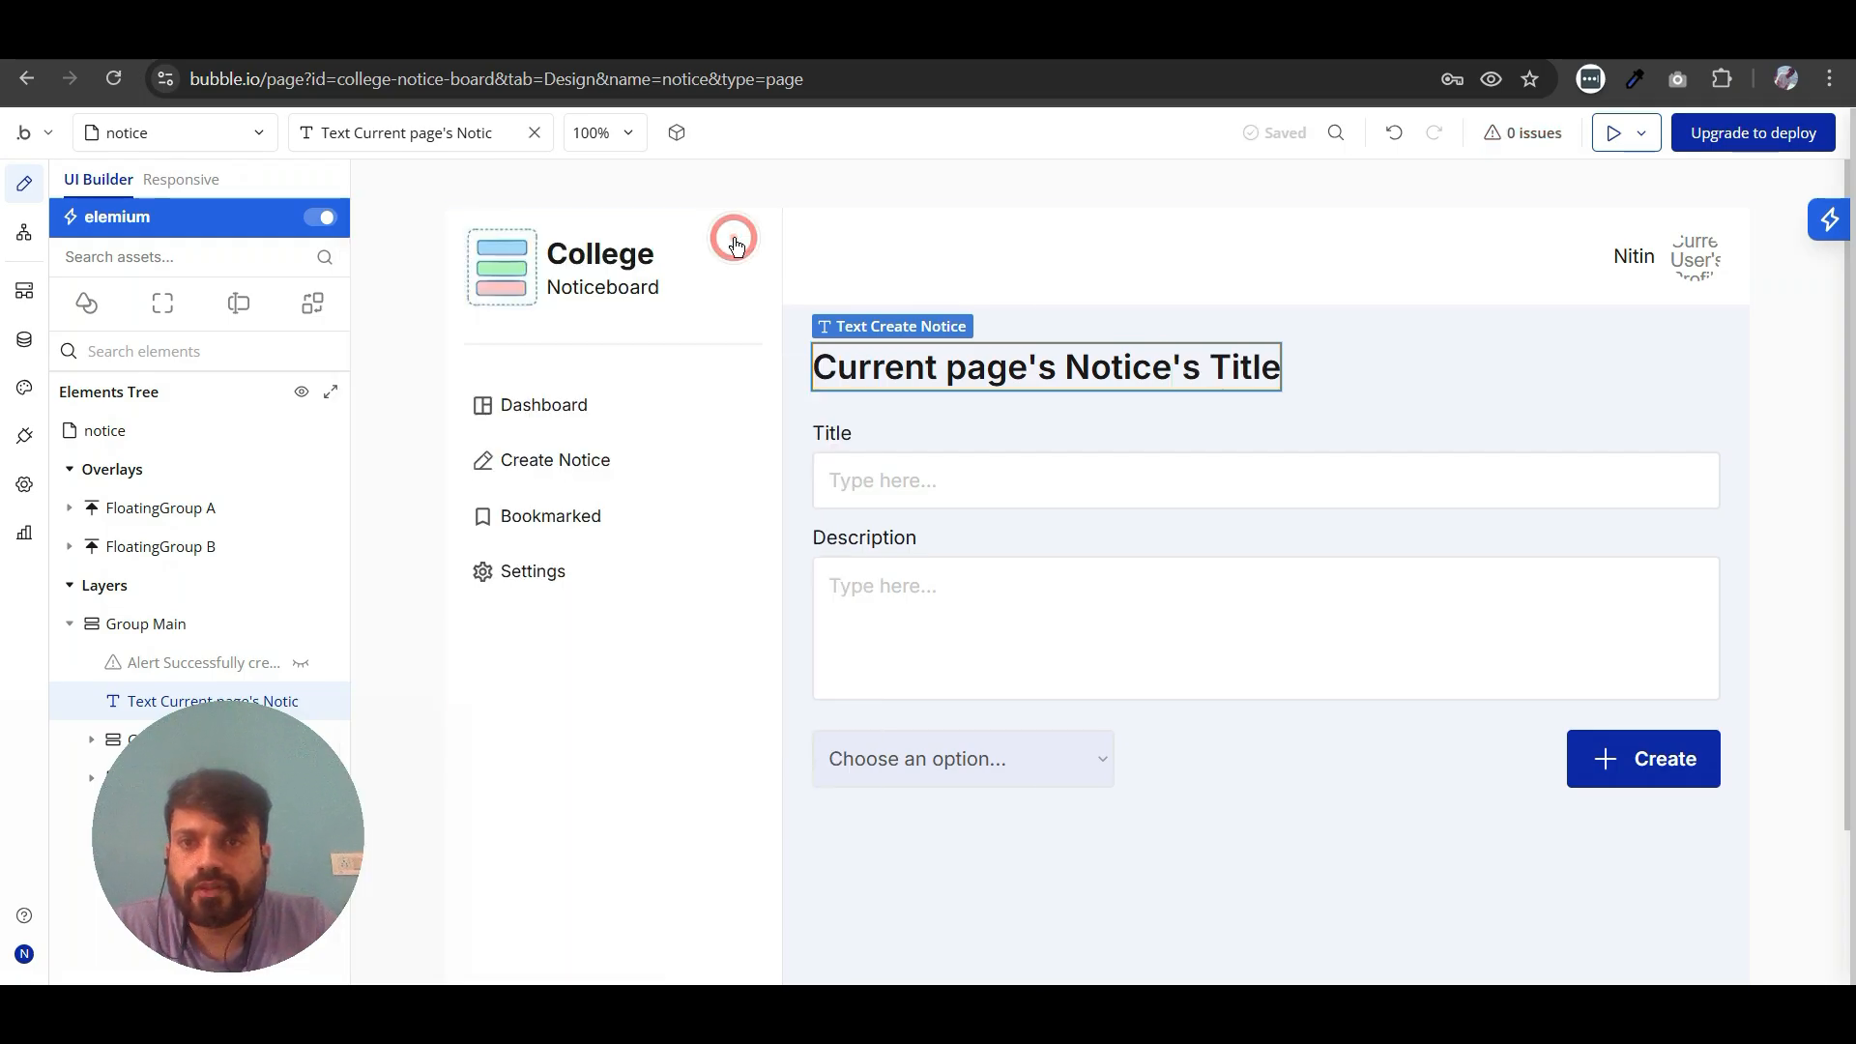
- Check the type of content assigned to the notice page in its properties
{"action": "left_click", "coordinate": [401, 359]}
{"action": "double_click", "coordinate": [400, 360]}
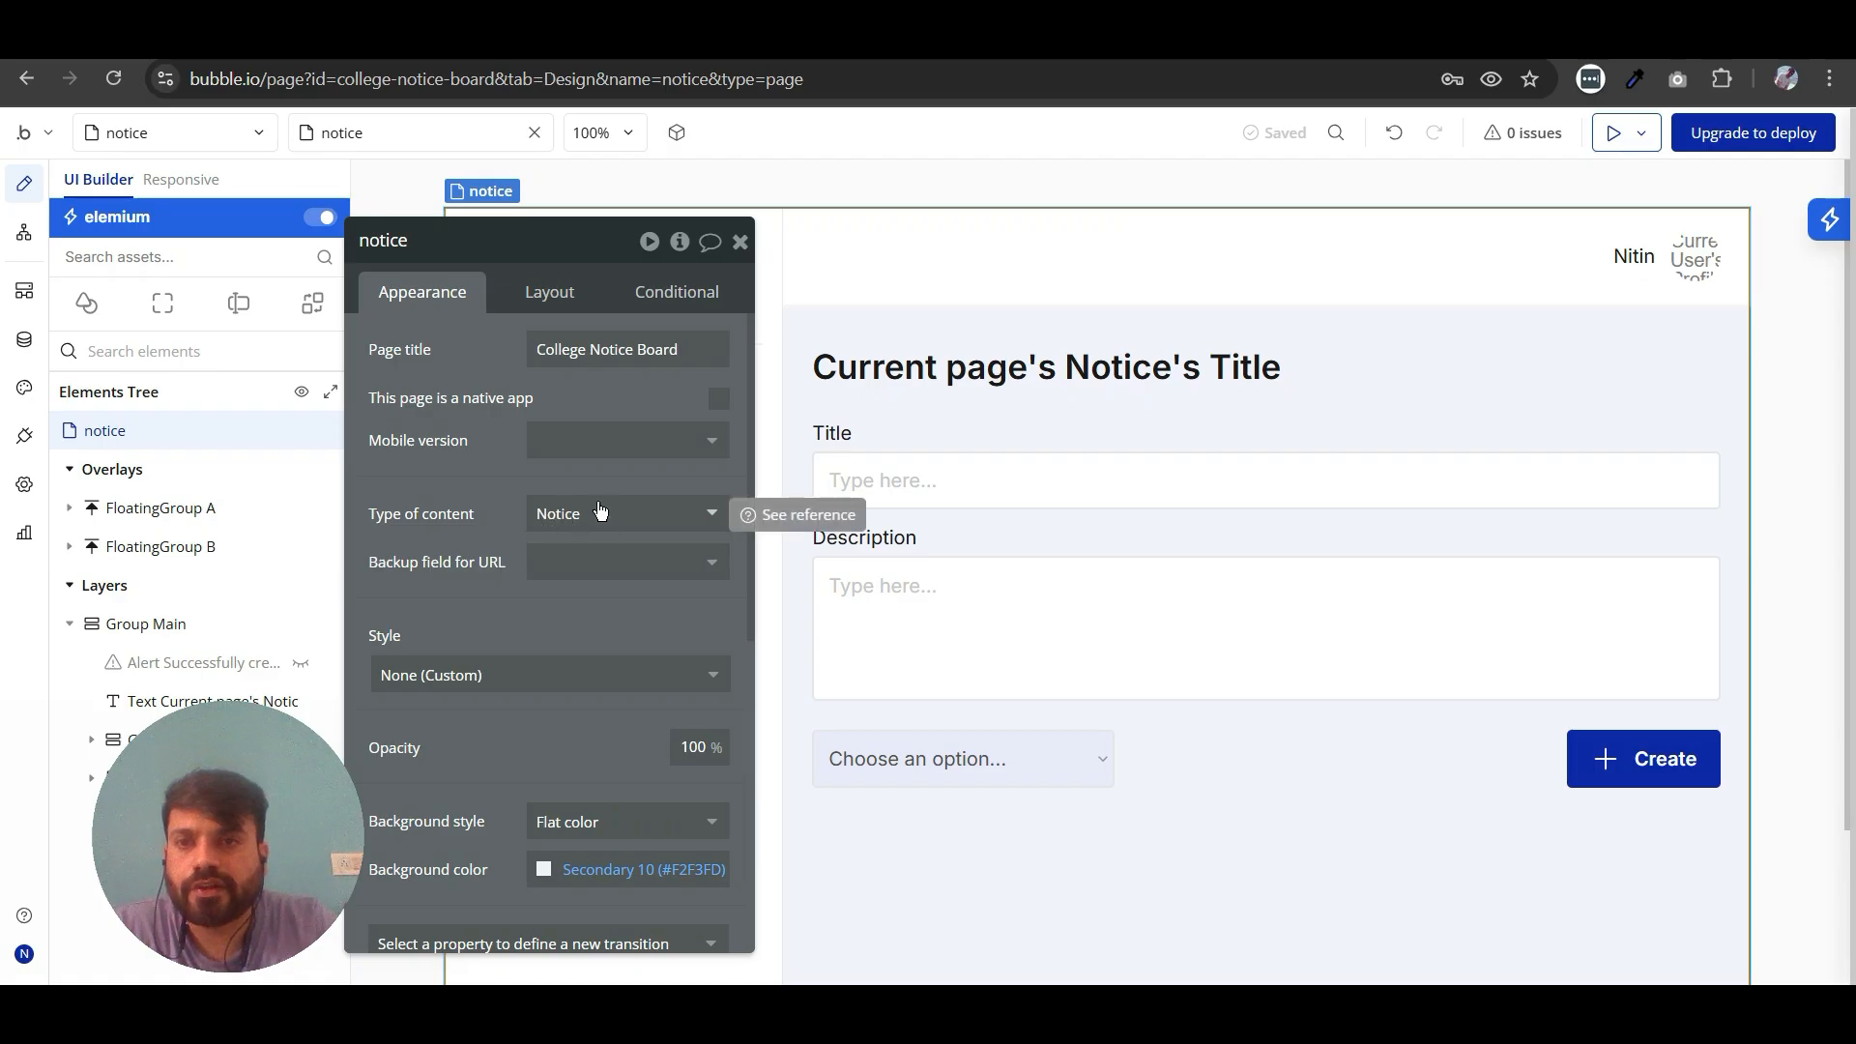
{"action": "left_click_drag", "start_coordinate": [739, 250], "coordinate": [742, 249]}
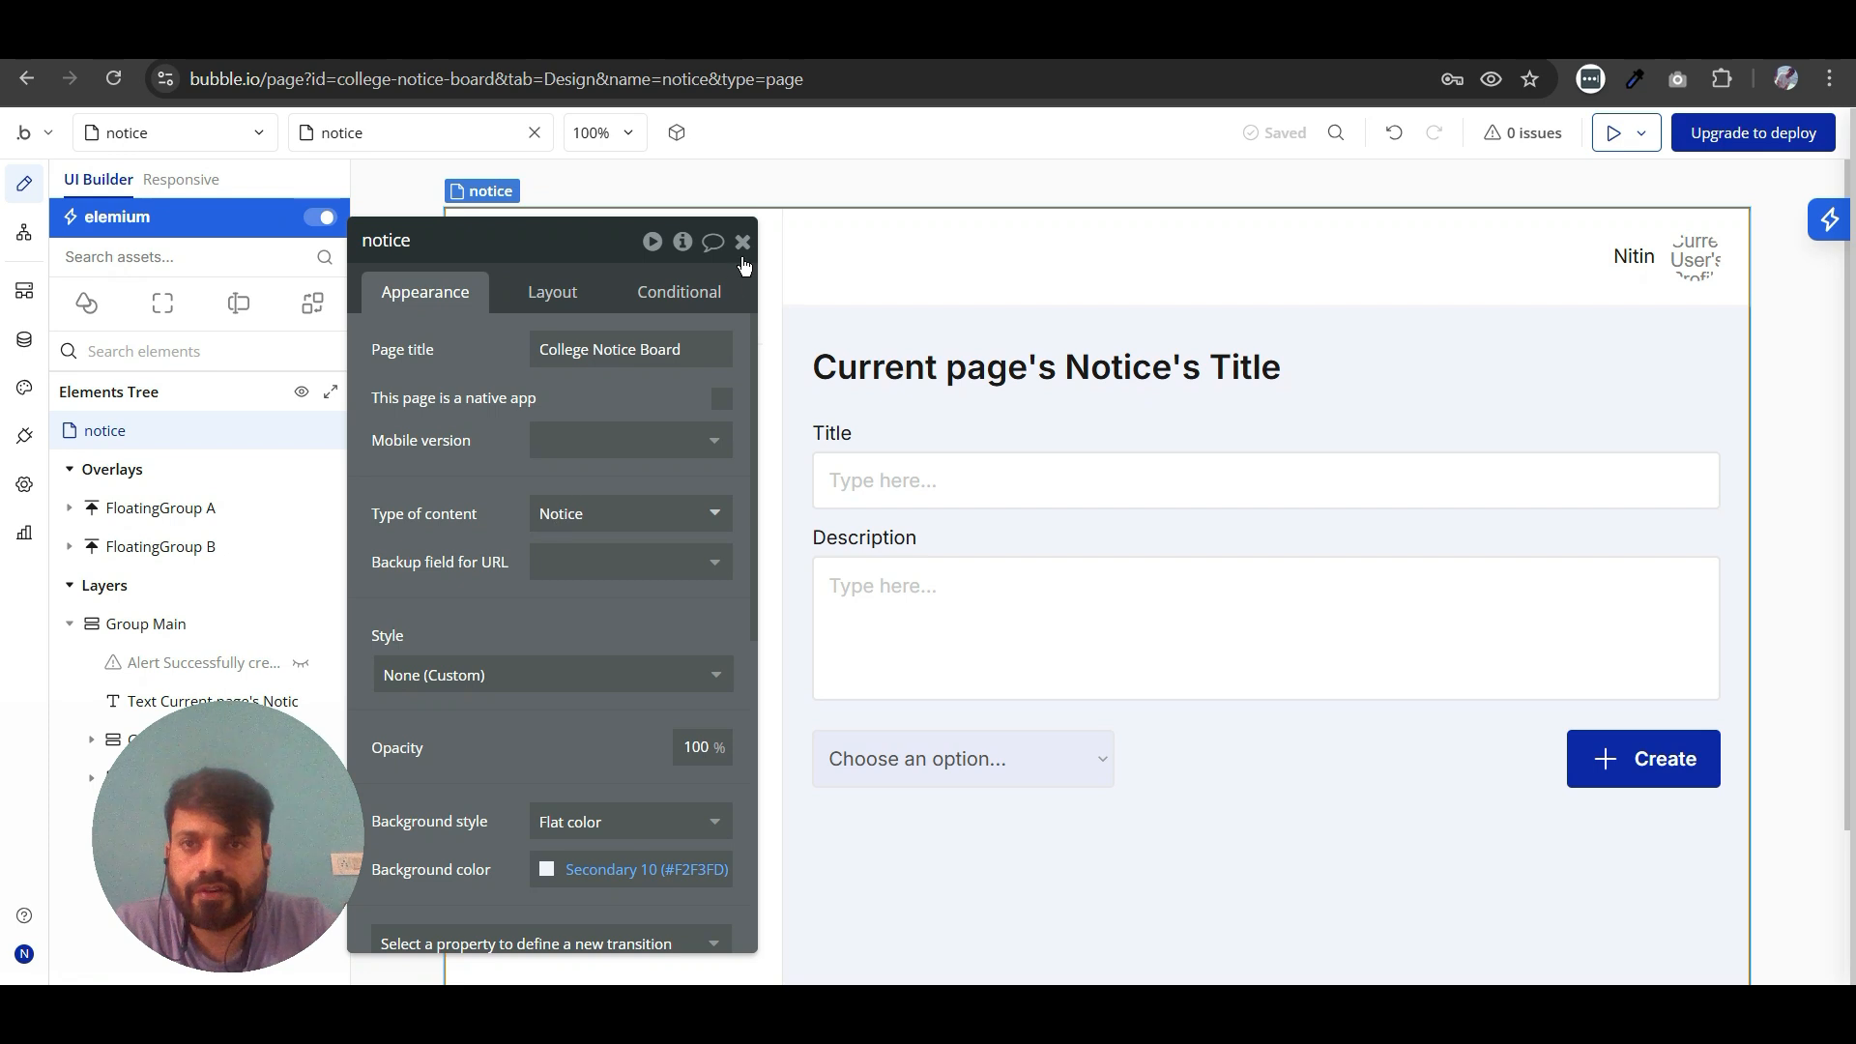
{"action": "left_click", "coordinate": [742, 244]}
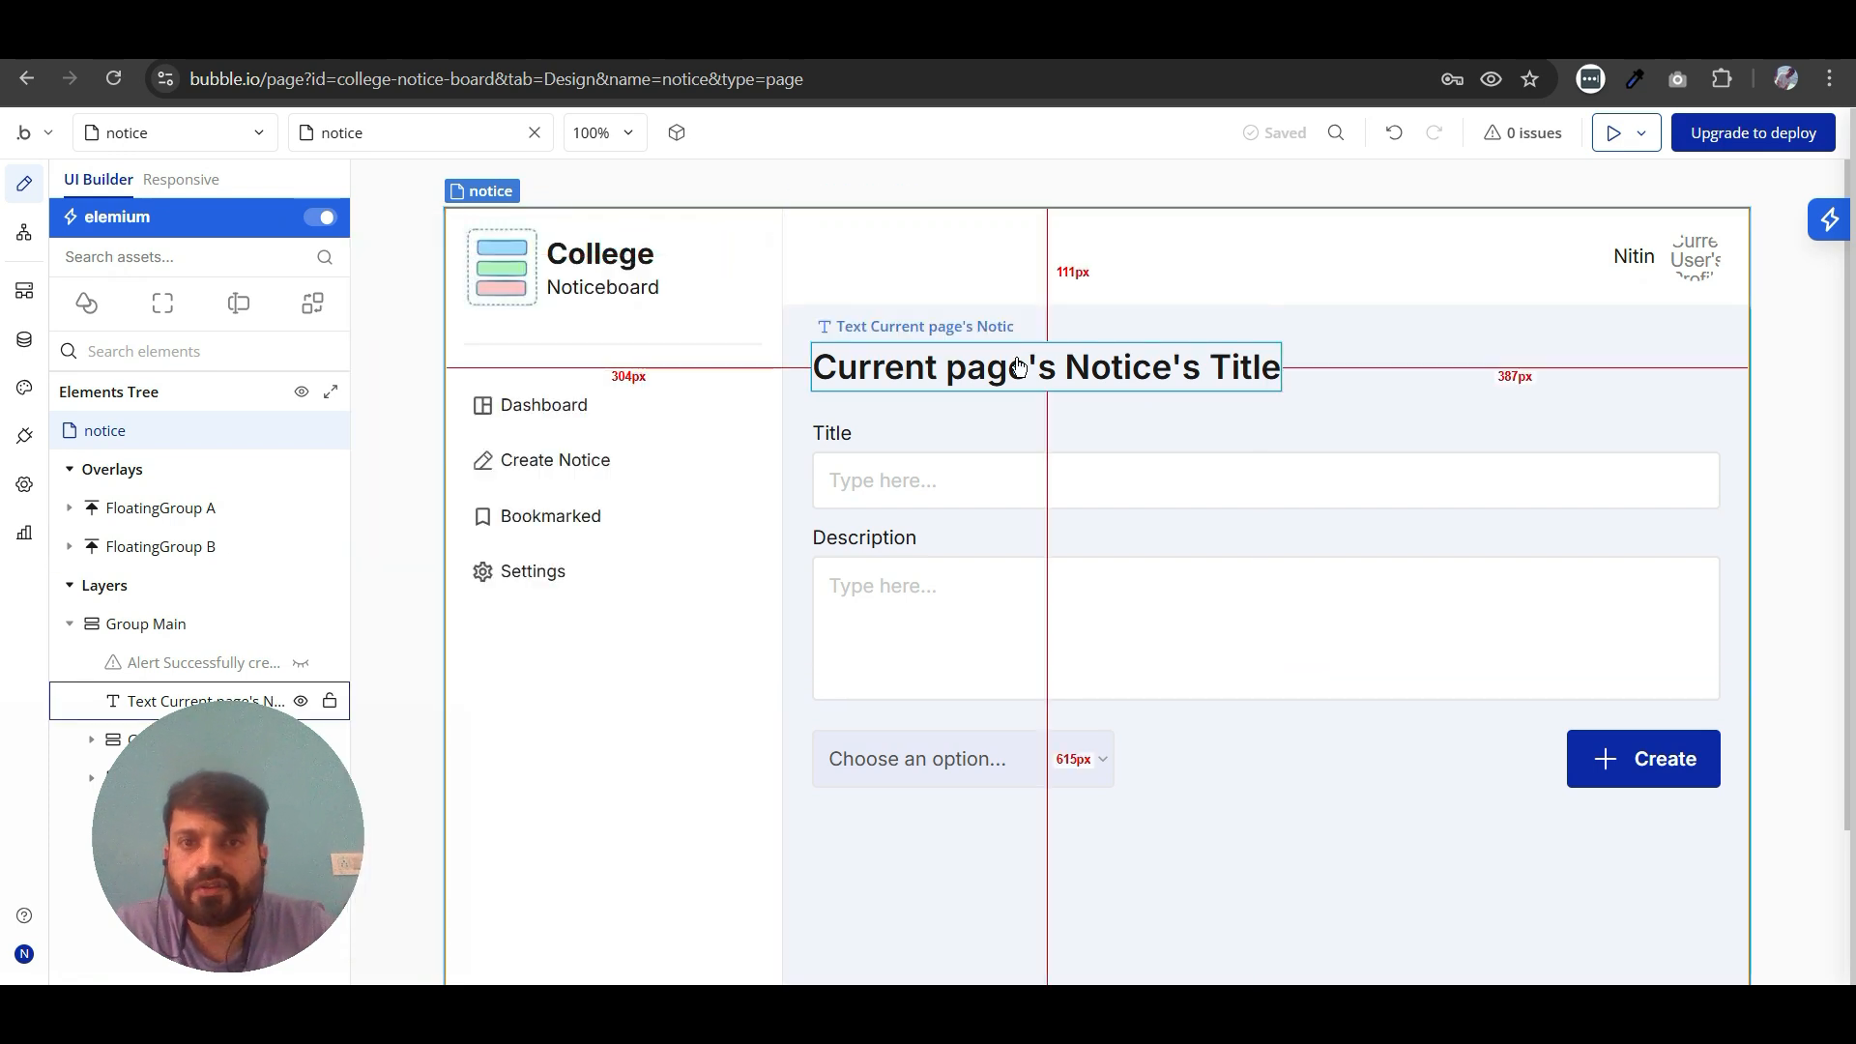
- Delete the group that holds the Title label and its input field
{"action": "double_click", "coordinate": [847, 437]}
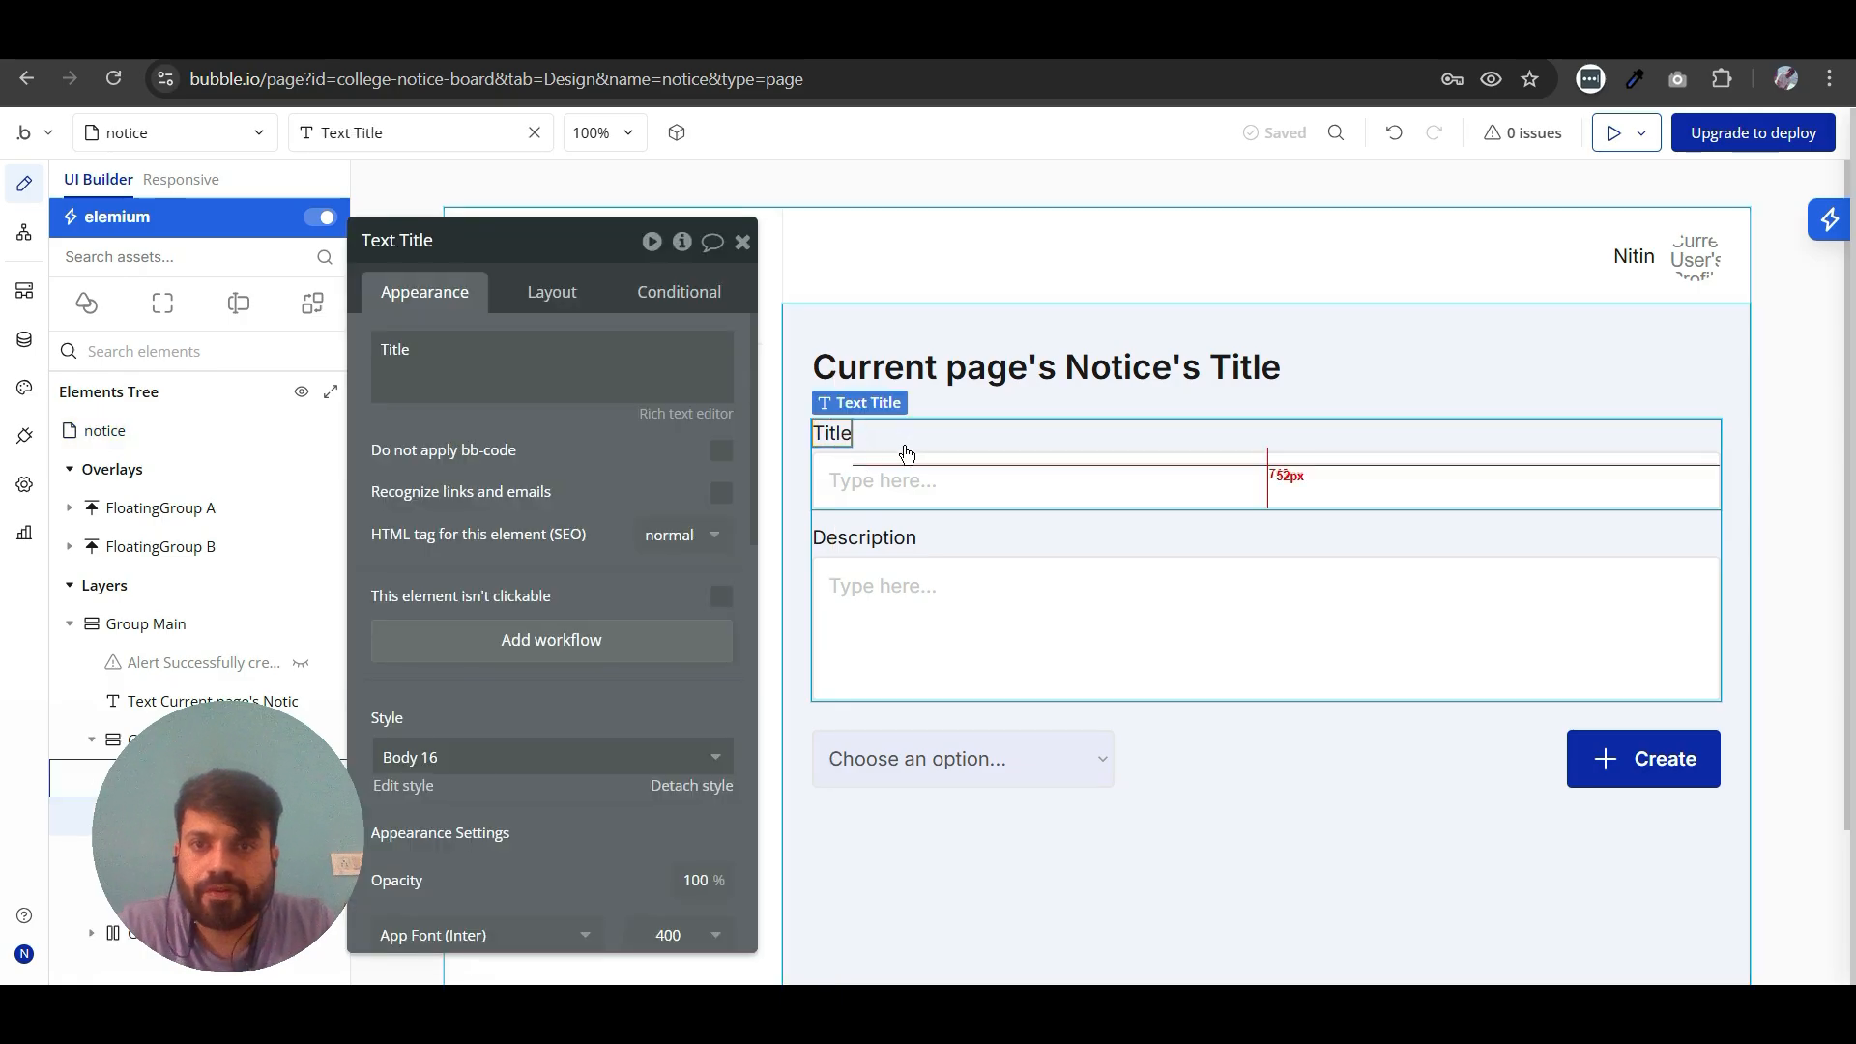
{"action": "double_click", "coordinate": [477, 353]}
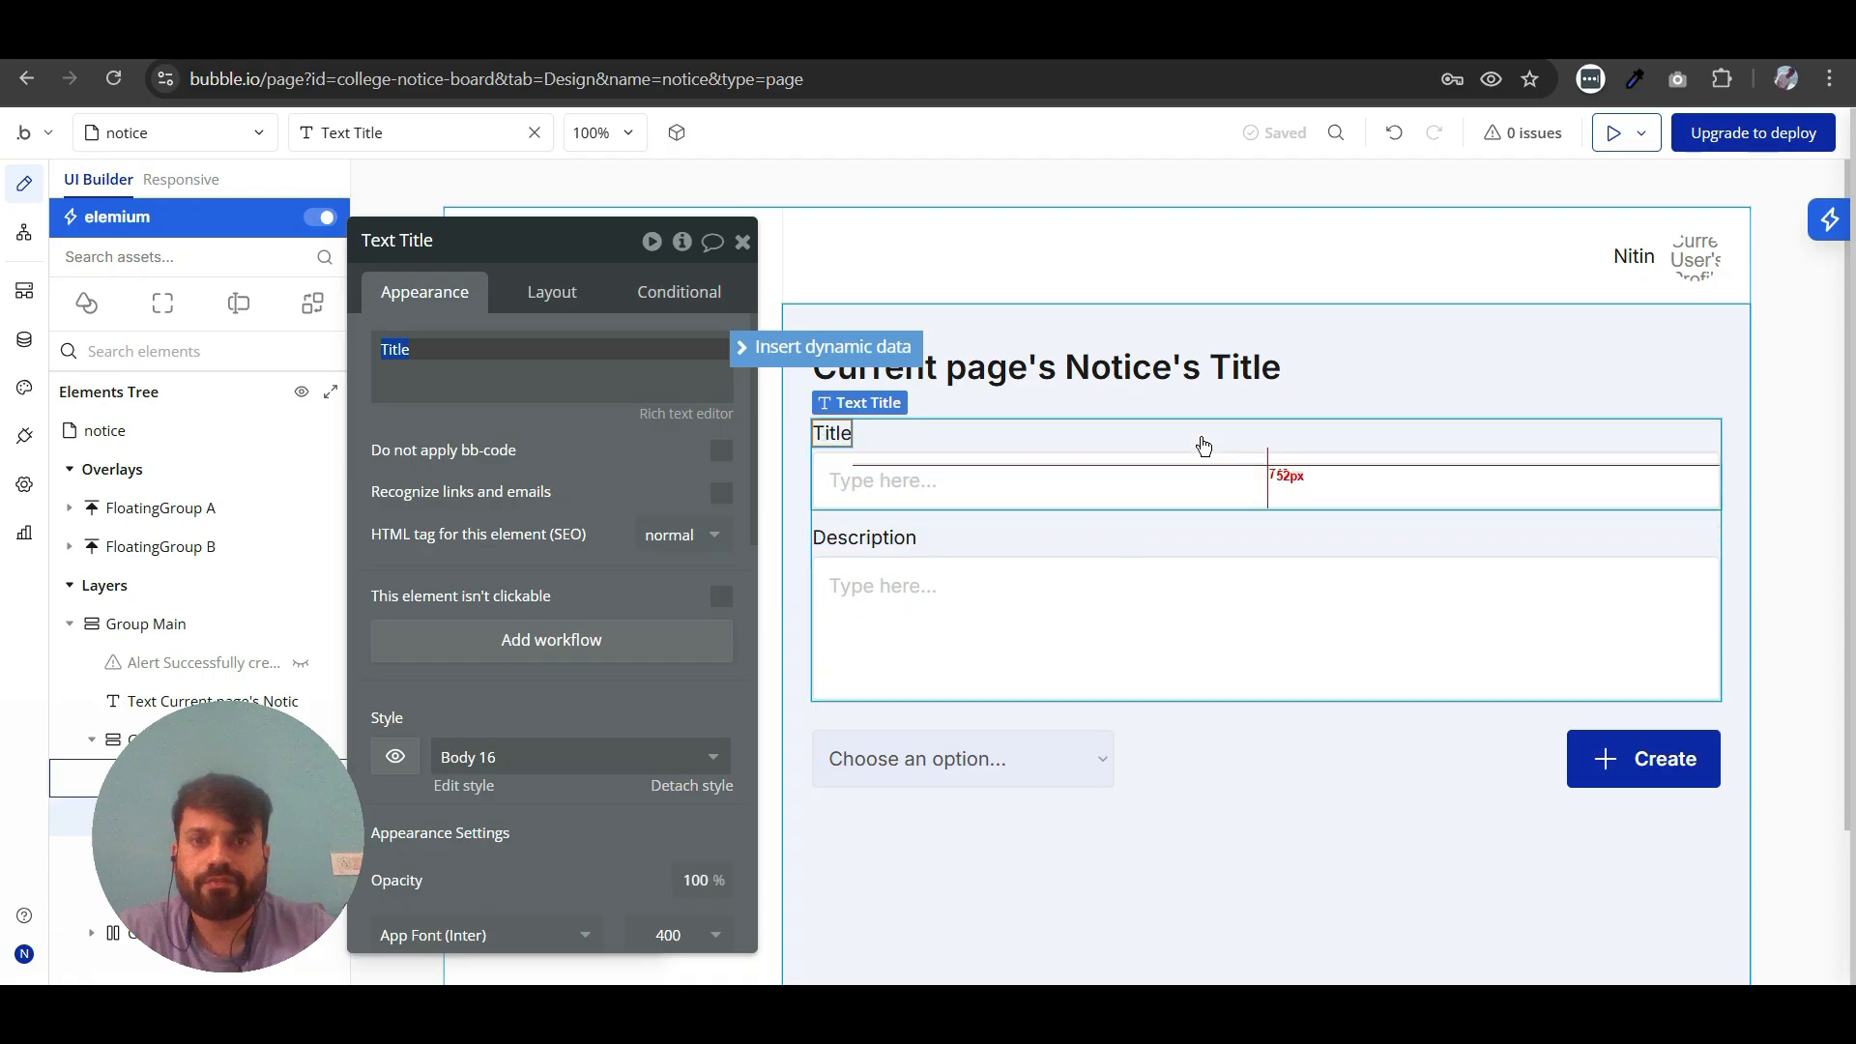
{"action": "left_click", "coordinate": [1118, 429]}
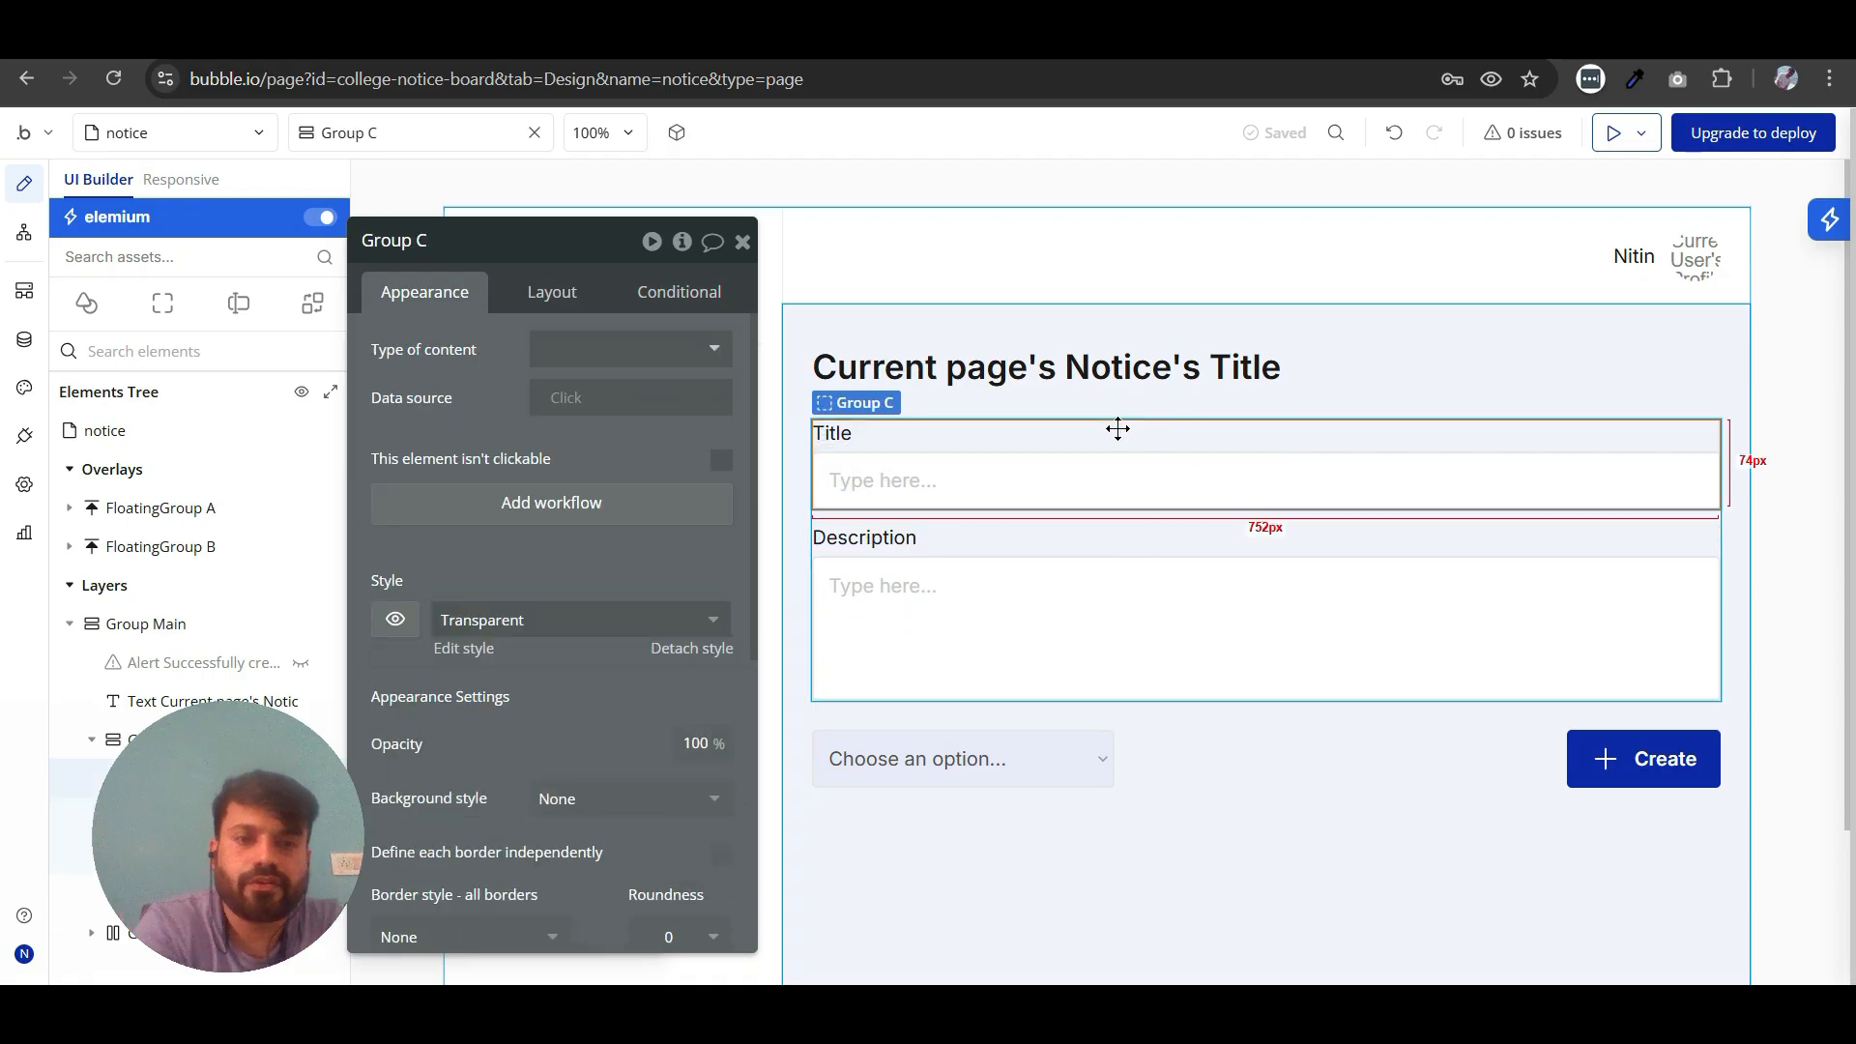
{"action": "key", "text": "Delete"}
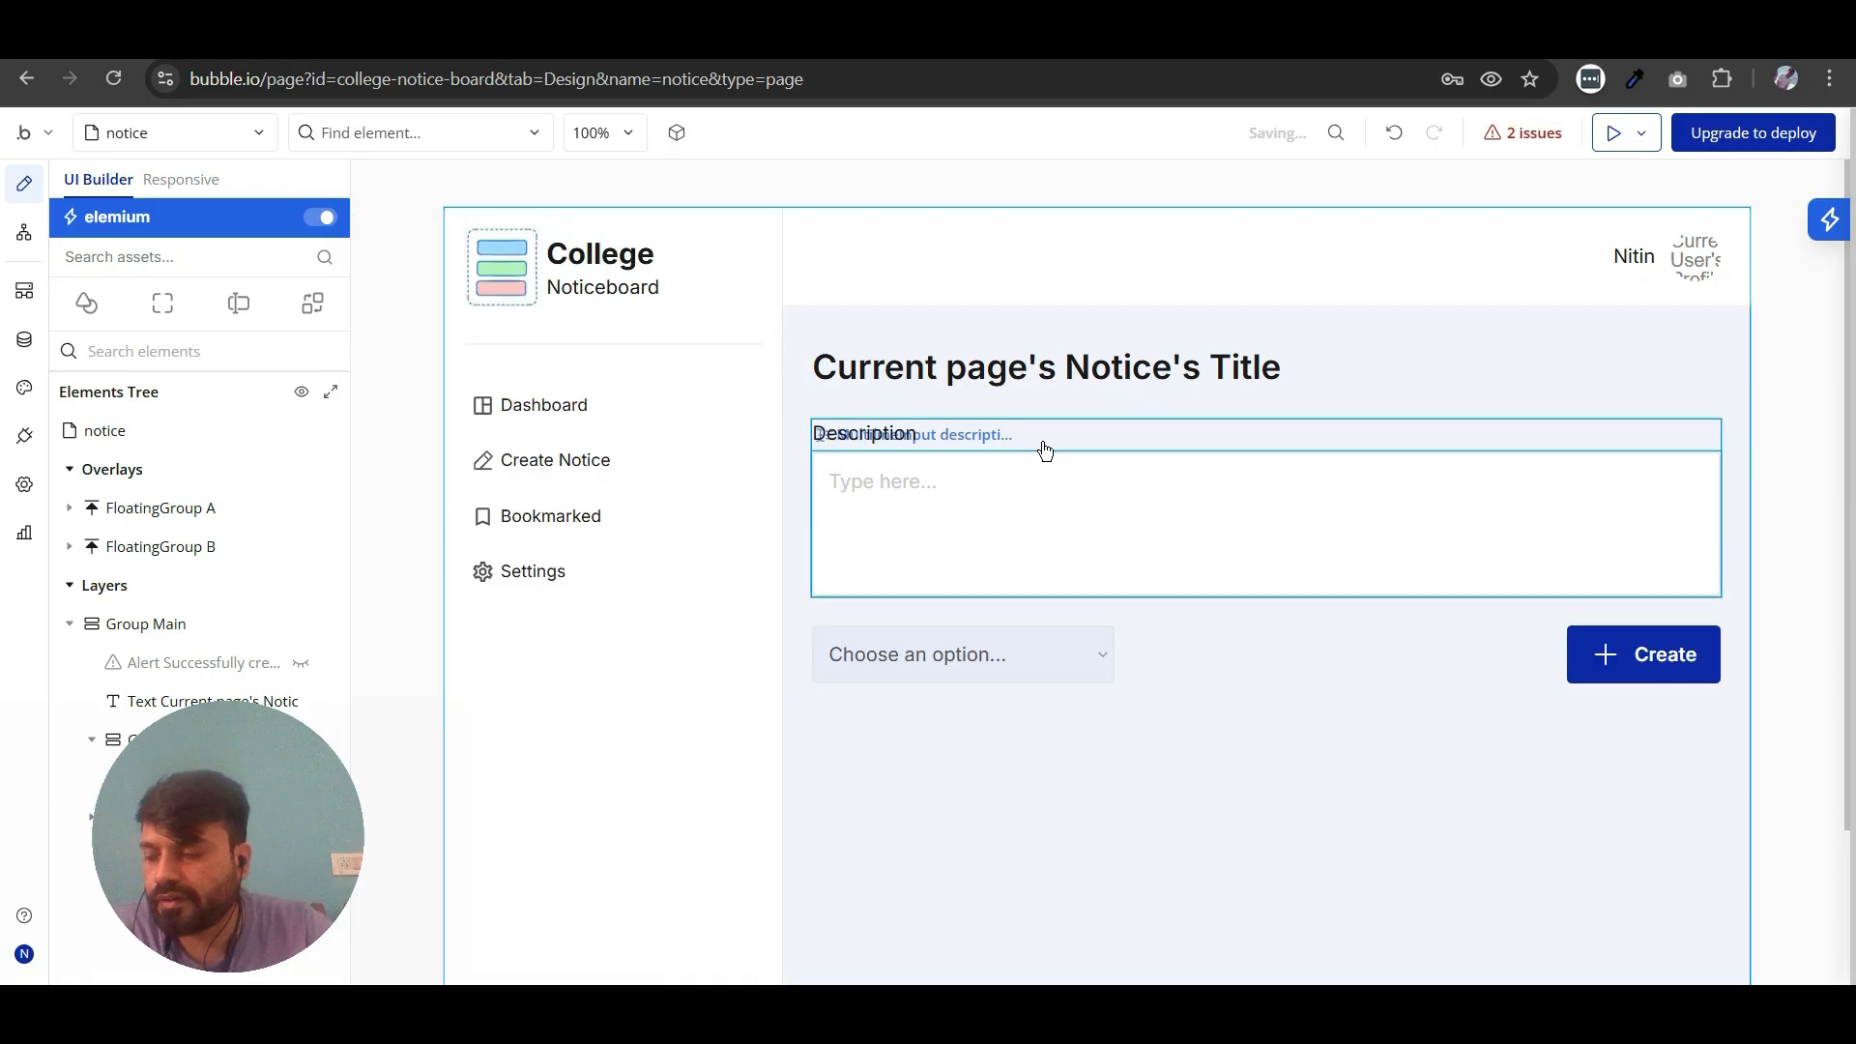
- Add a group between the Description label and its multiline input, and apply the Filled style to it
{"action": "double_click", "coordinate": [1068, 500]}
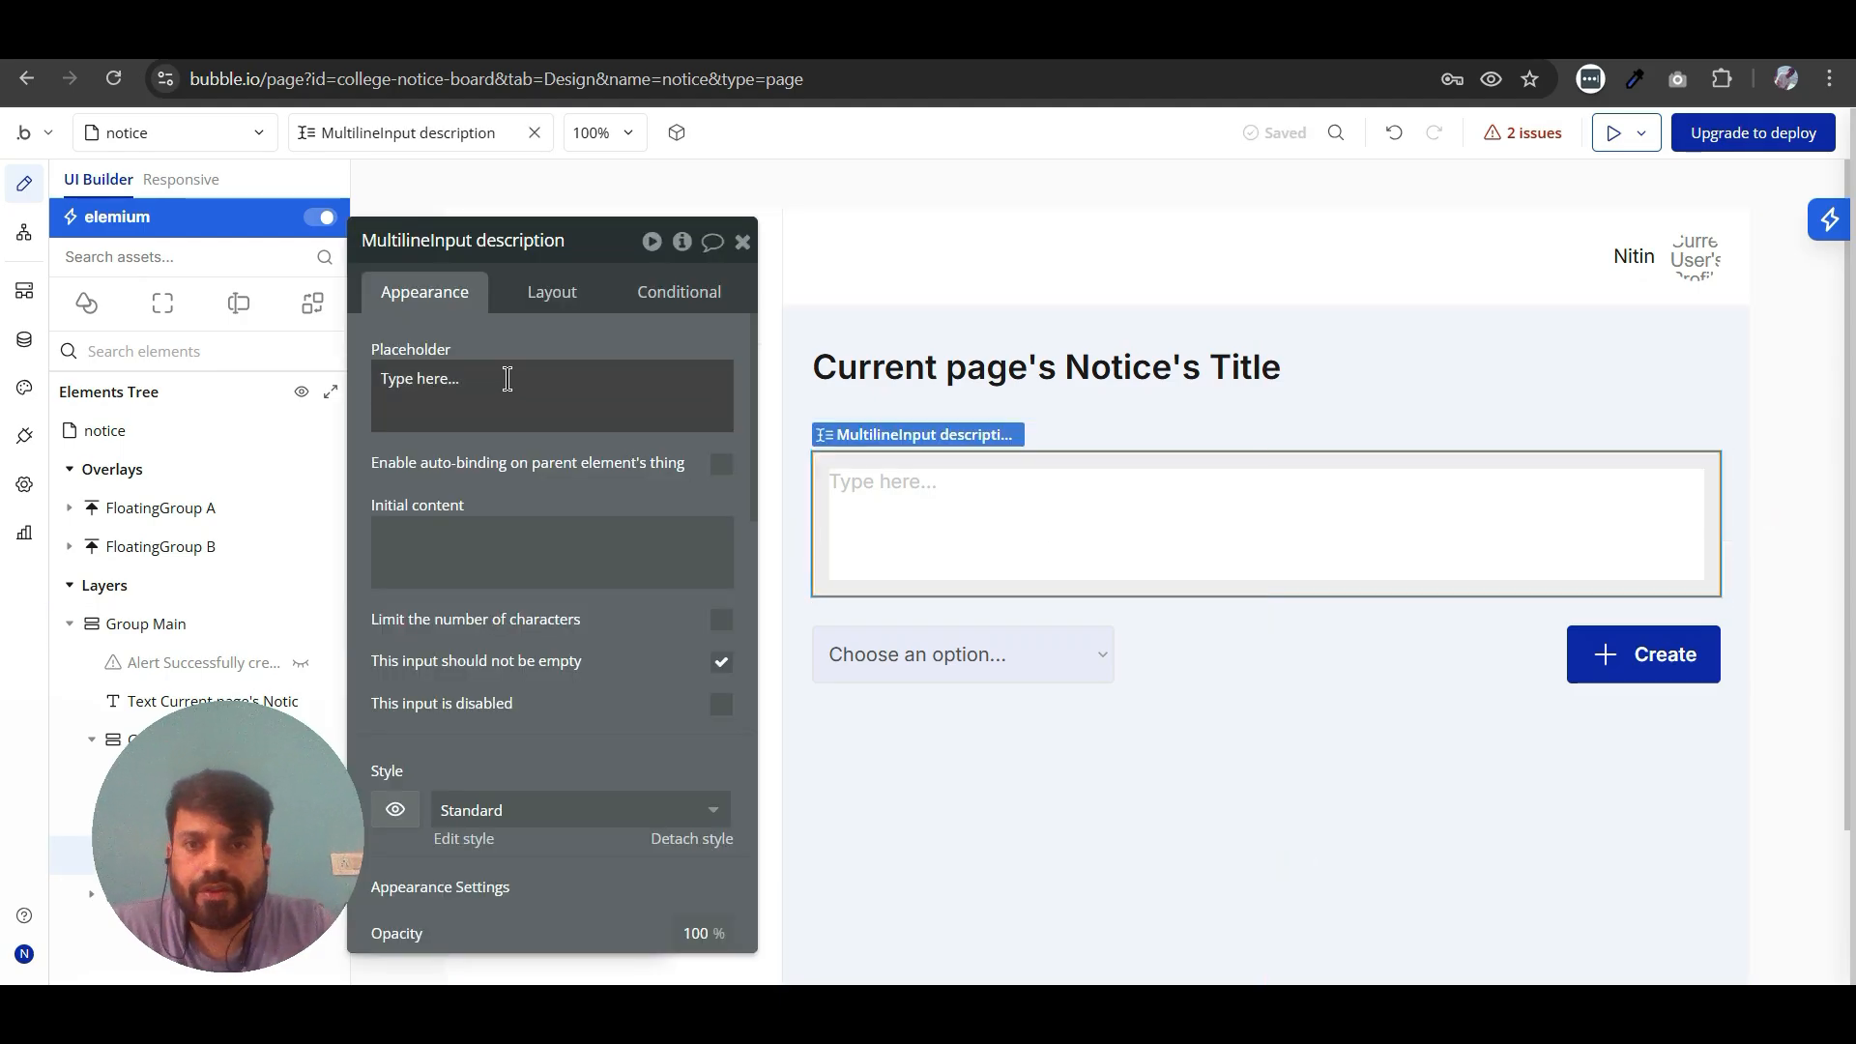
{"action": "left_click", "coordinate": [743, 241]}
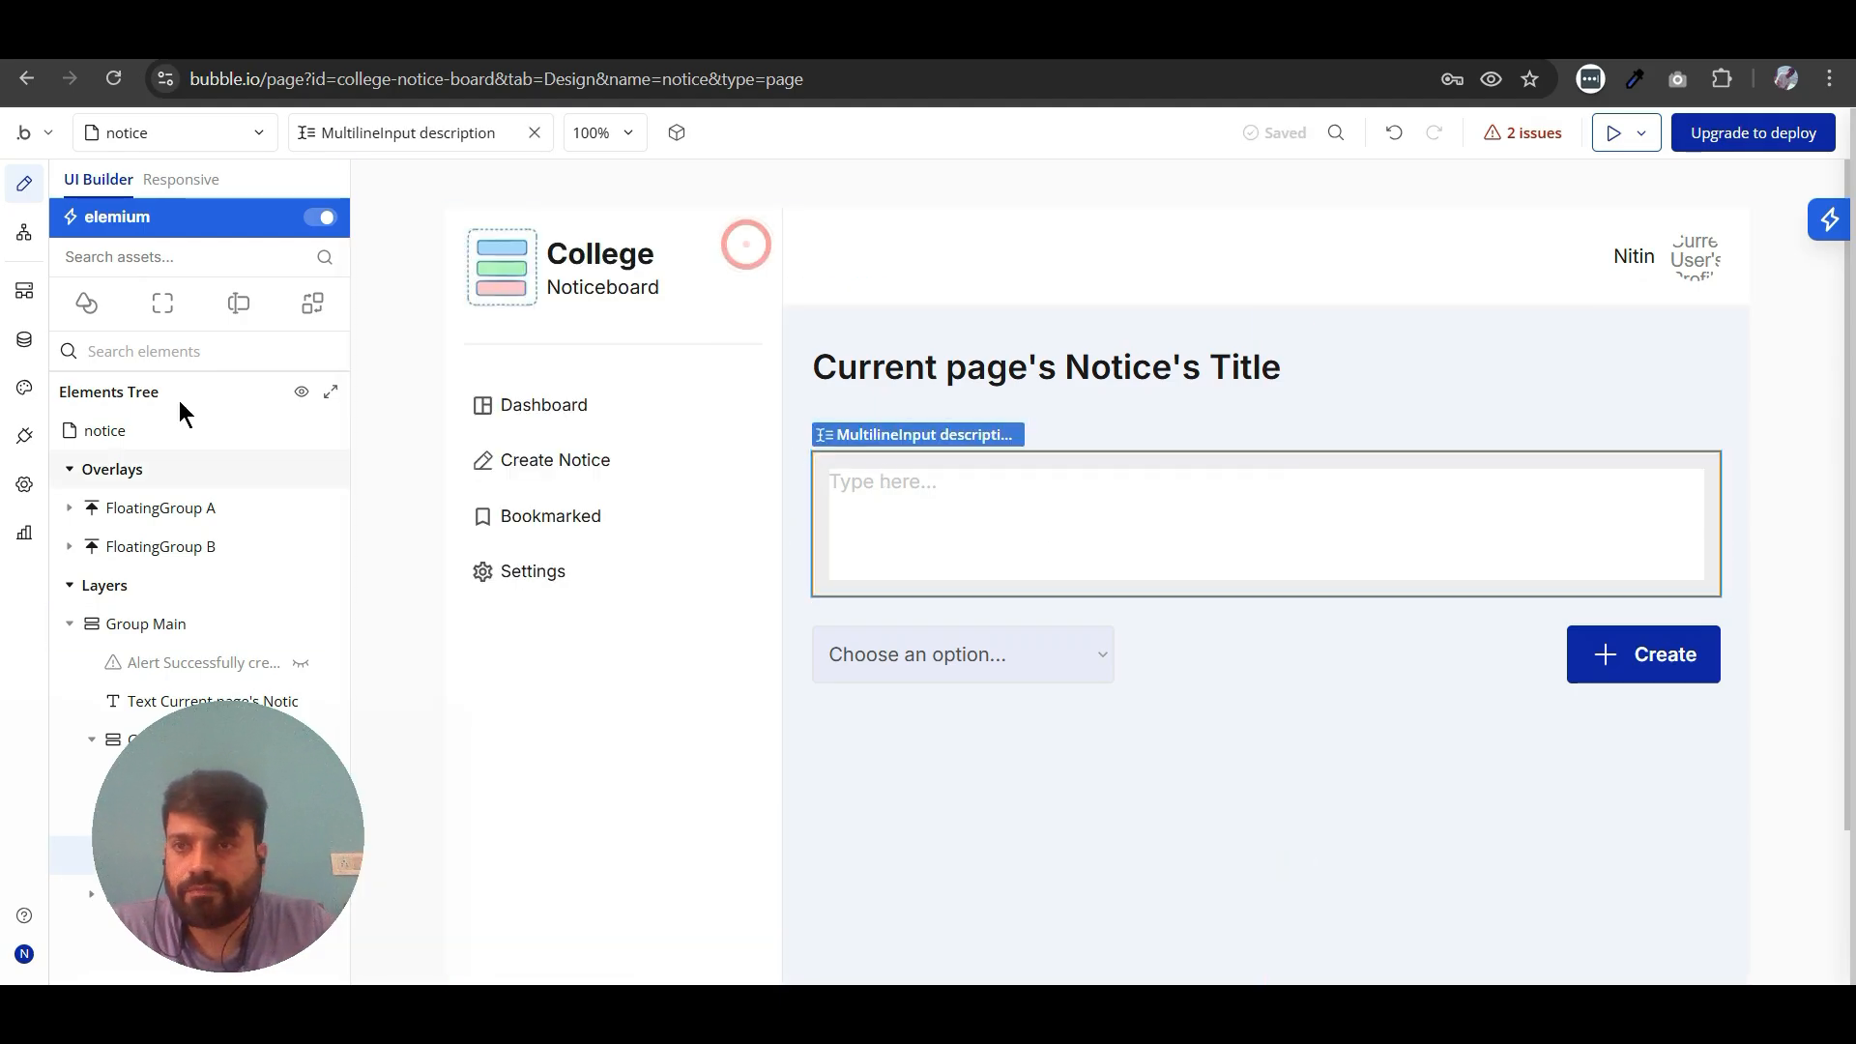
{"action": "left_click", "coordinate": [161, 303]}
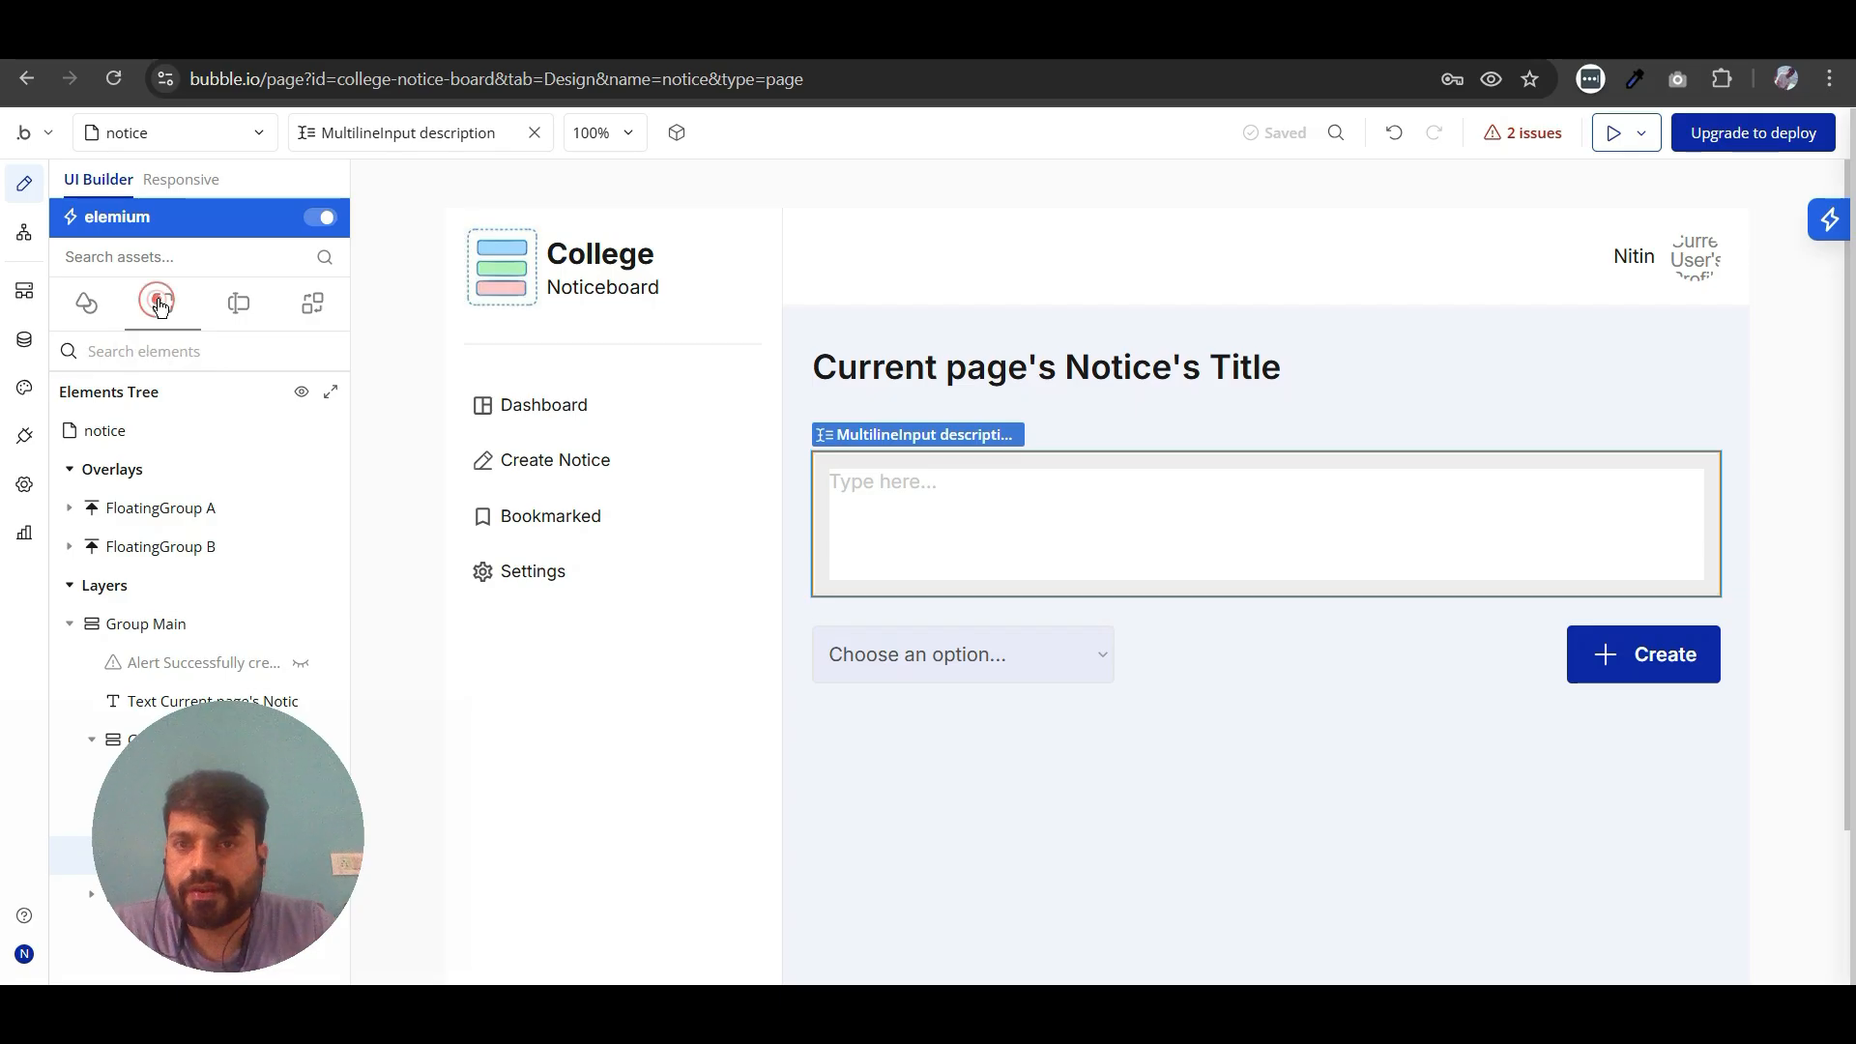
{"action": "left_click_drag", "start_coordinate": [79, 432], "coordinate": [990, 459]}
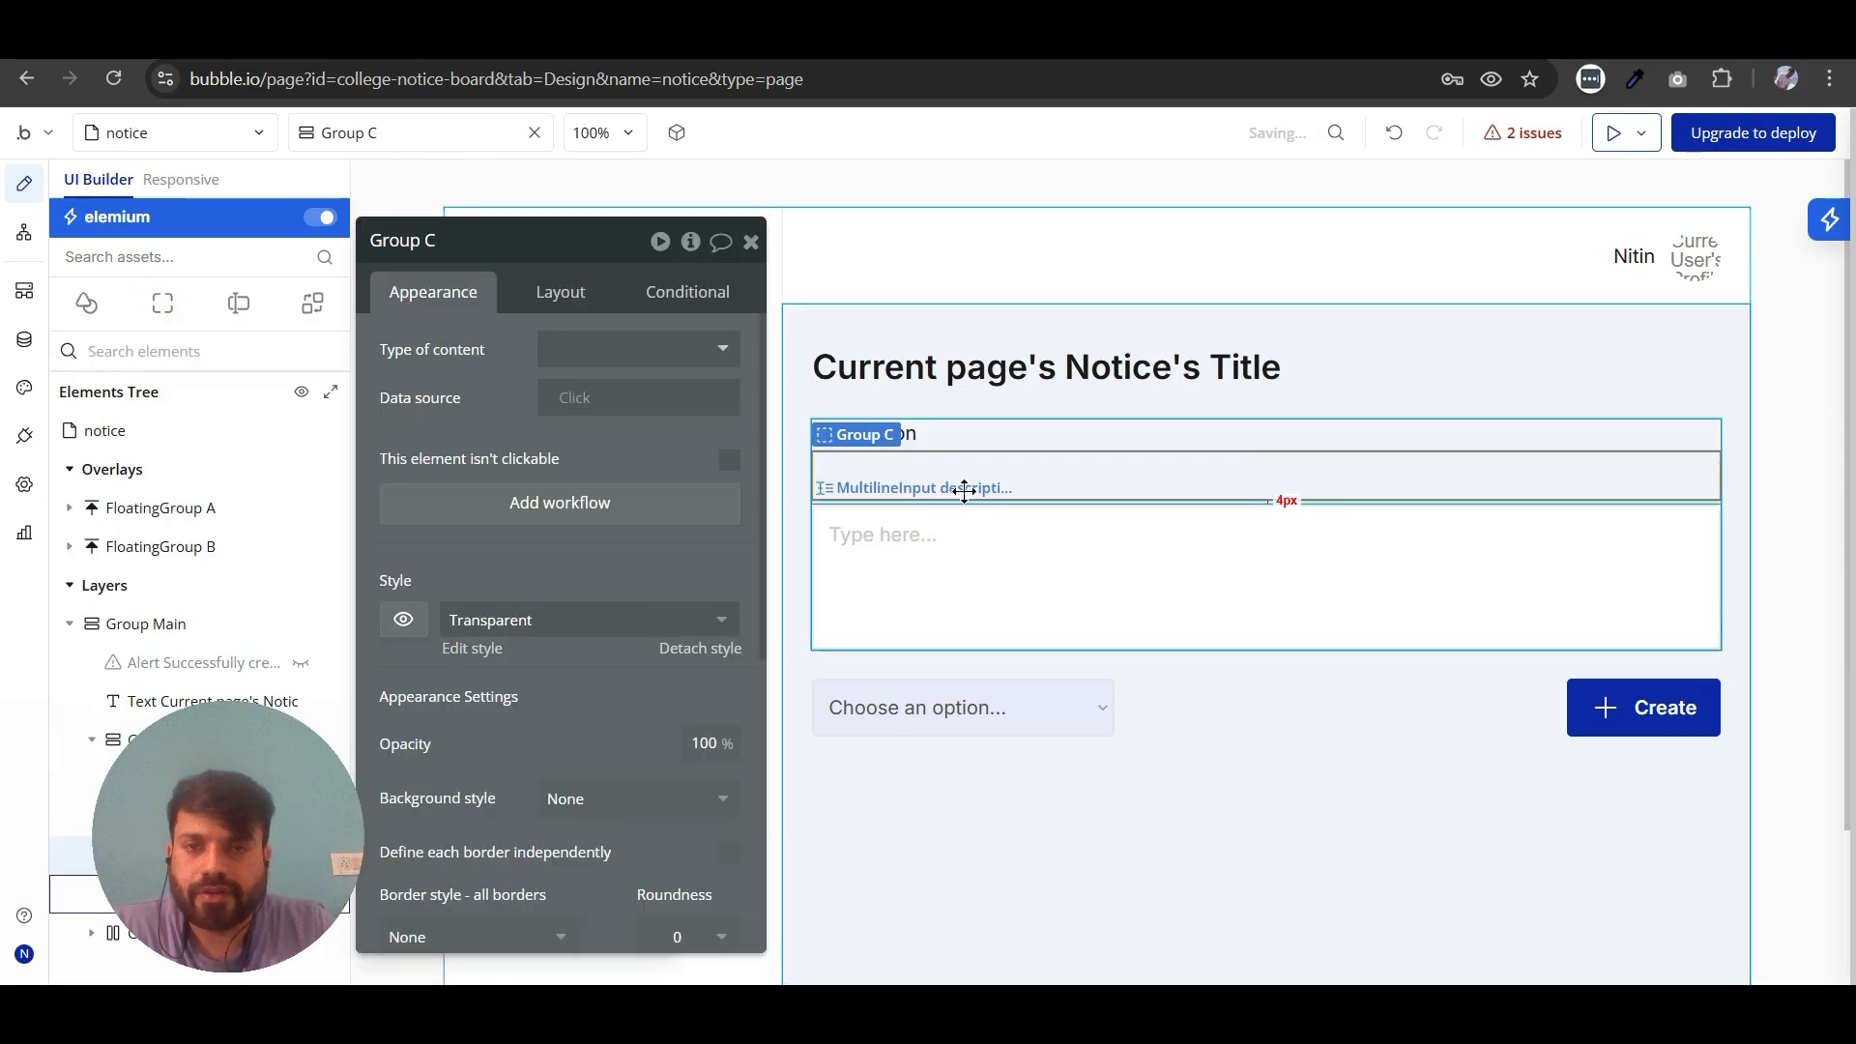
{"action": "scroll", "coordinate": [526, 464], "scroll_direction": "down", "scroll_amount": 1}
{"action": "left_click", "coordinate": [488, 531]}
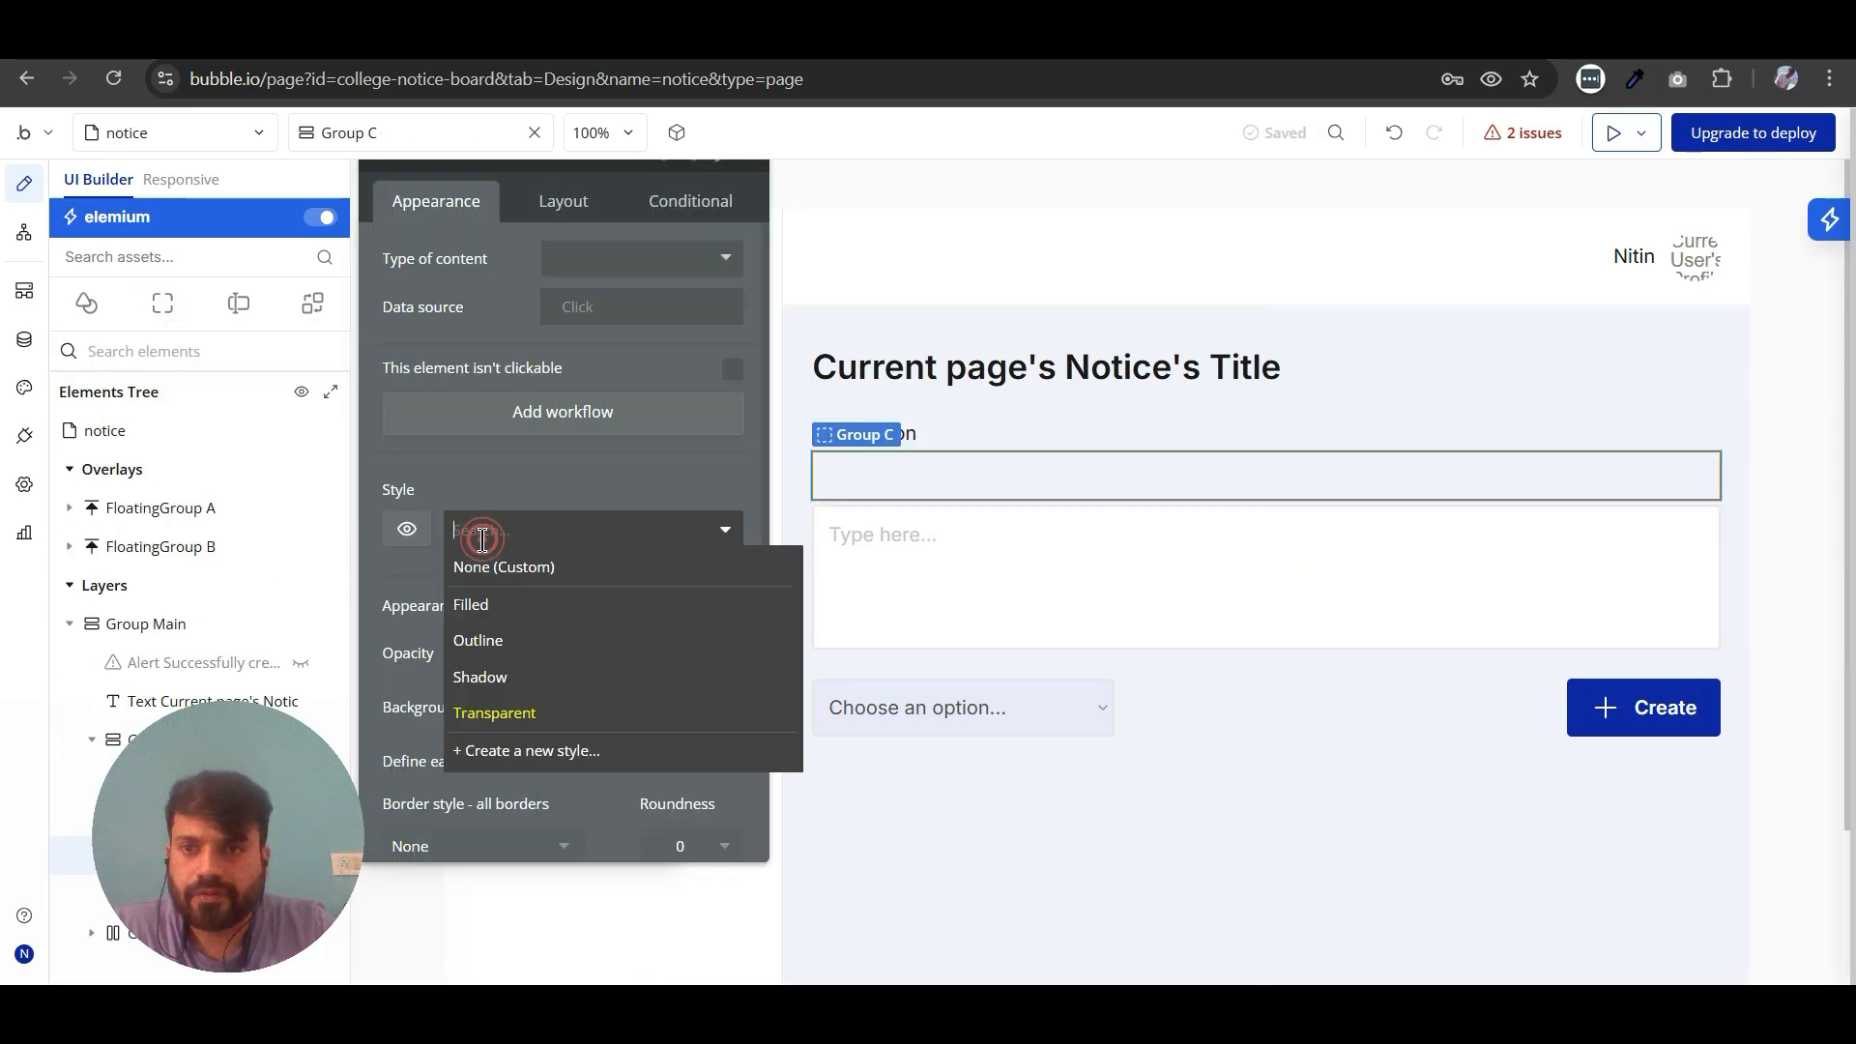
{"action": "left_click", "coordinate": [487, 604]}
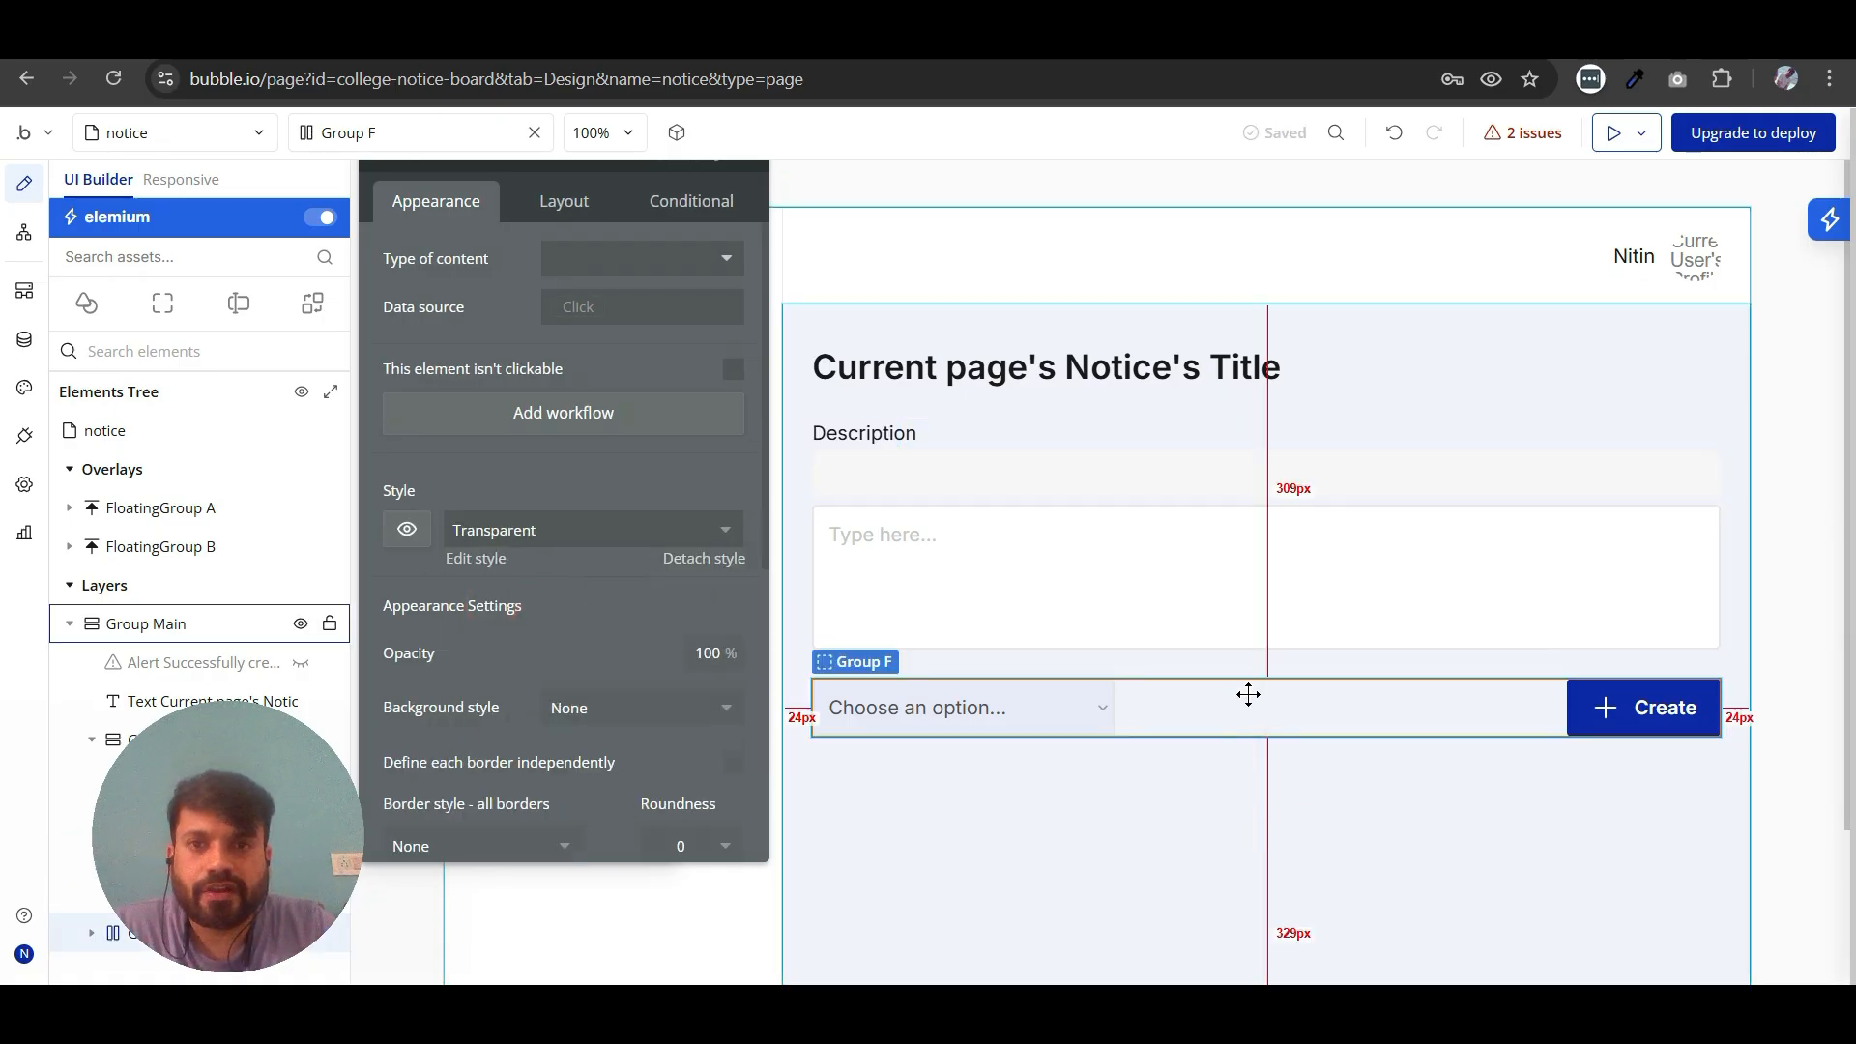
- Set the background color of the group under the Description label to Primary contrast and delete the multiline input below it
{"action": "left_click", "coordinate": [1188, 468]}
{"action": "scroll", "coordinate": [576, 494], "scroll_direction": "down", "scroll_amount": 3}
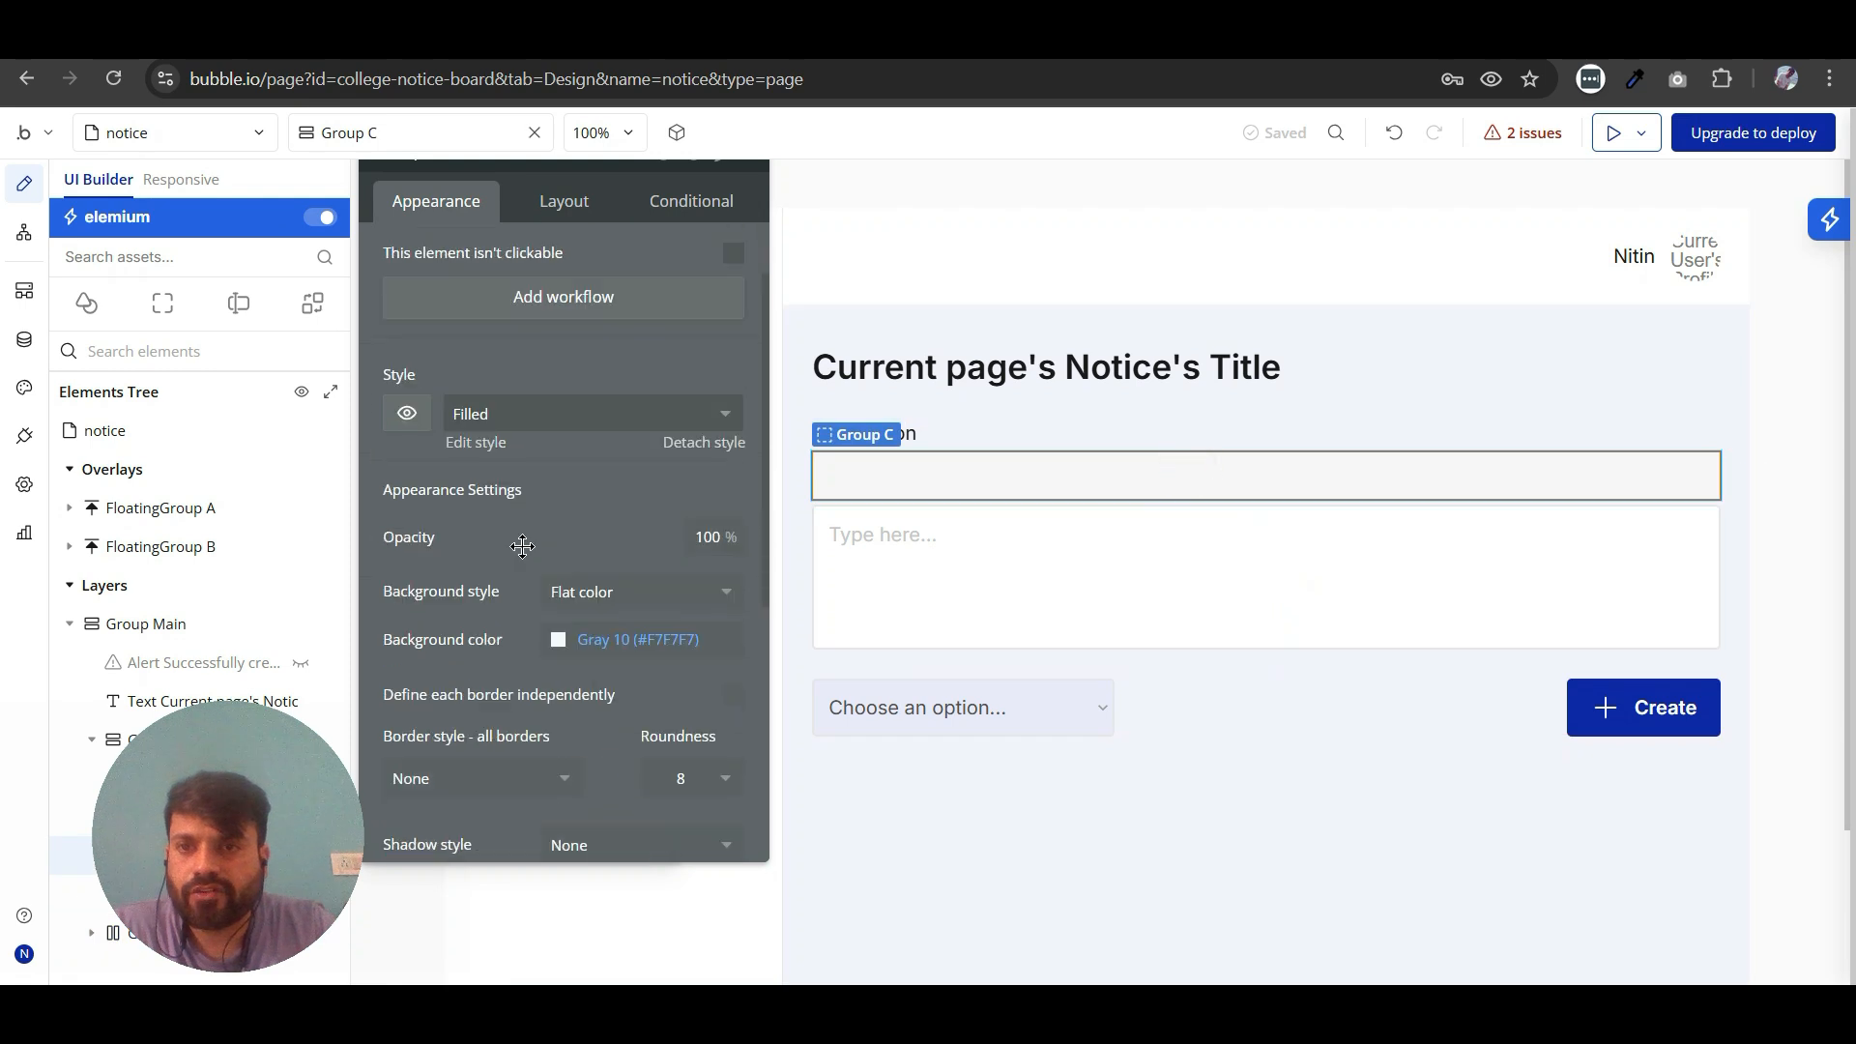
{"action": "left_click", "coordinate": [557, 516]}
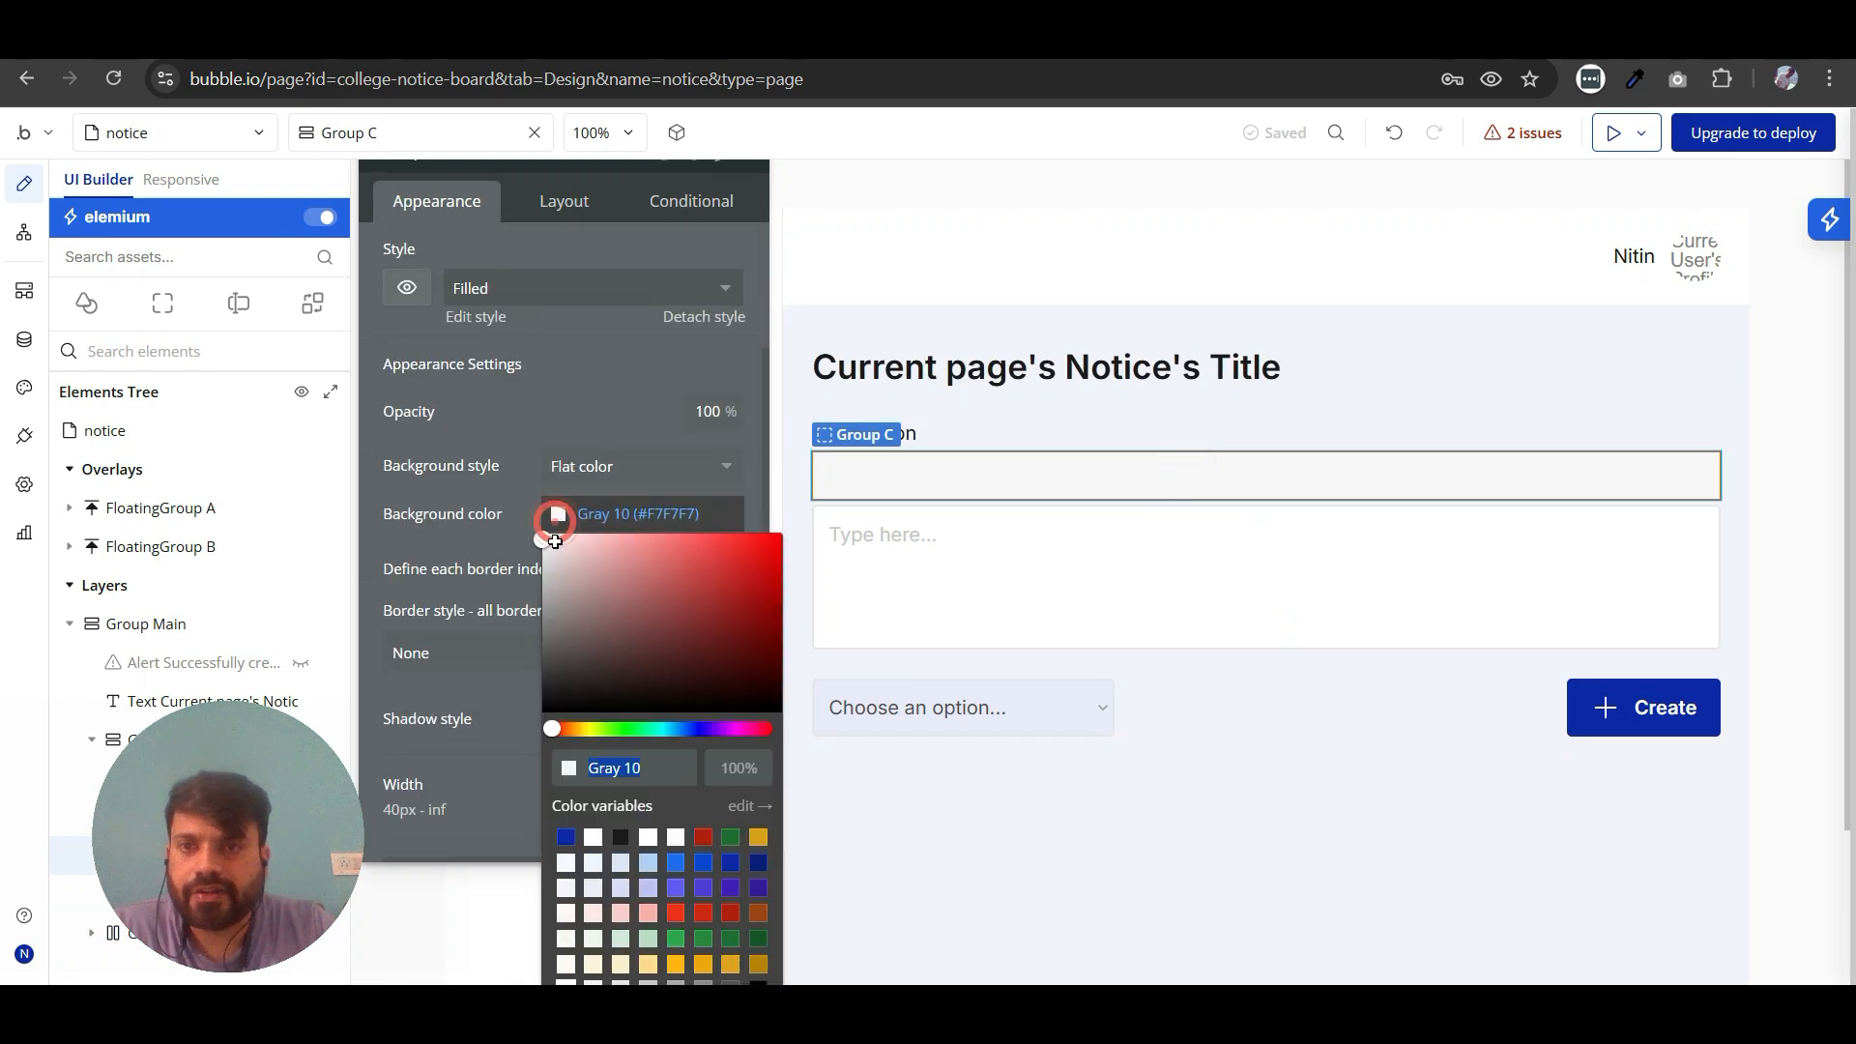
{"action": "left_click", "coordinate": [566, 864]}
{"action": "left_click", "coordinate": [1293, 614]}
{"action": "key", "text": "Delete"}
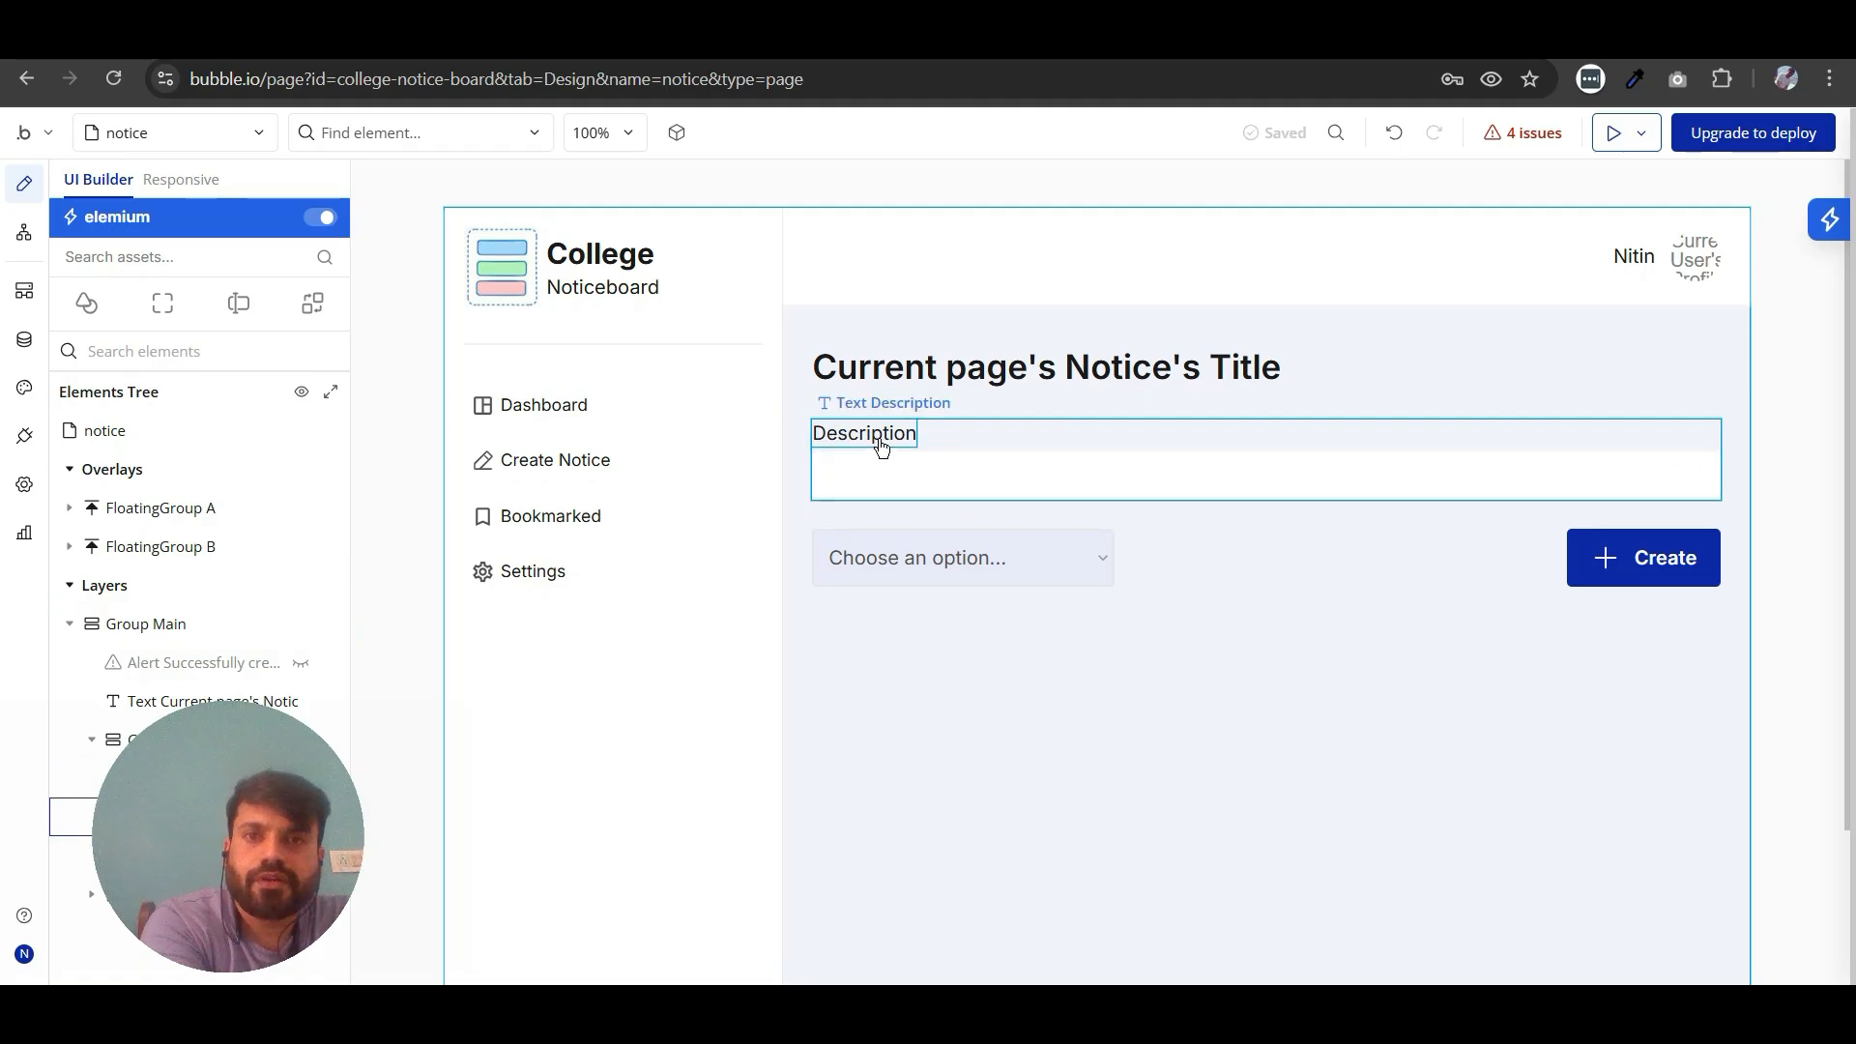
- Add a text element inside the white group under the Description label
{"action": "left_click", "coordinate": [947, 472]}
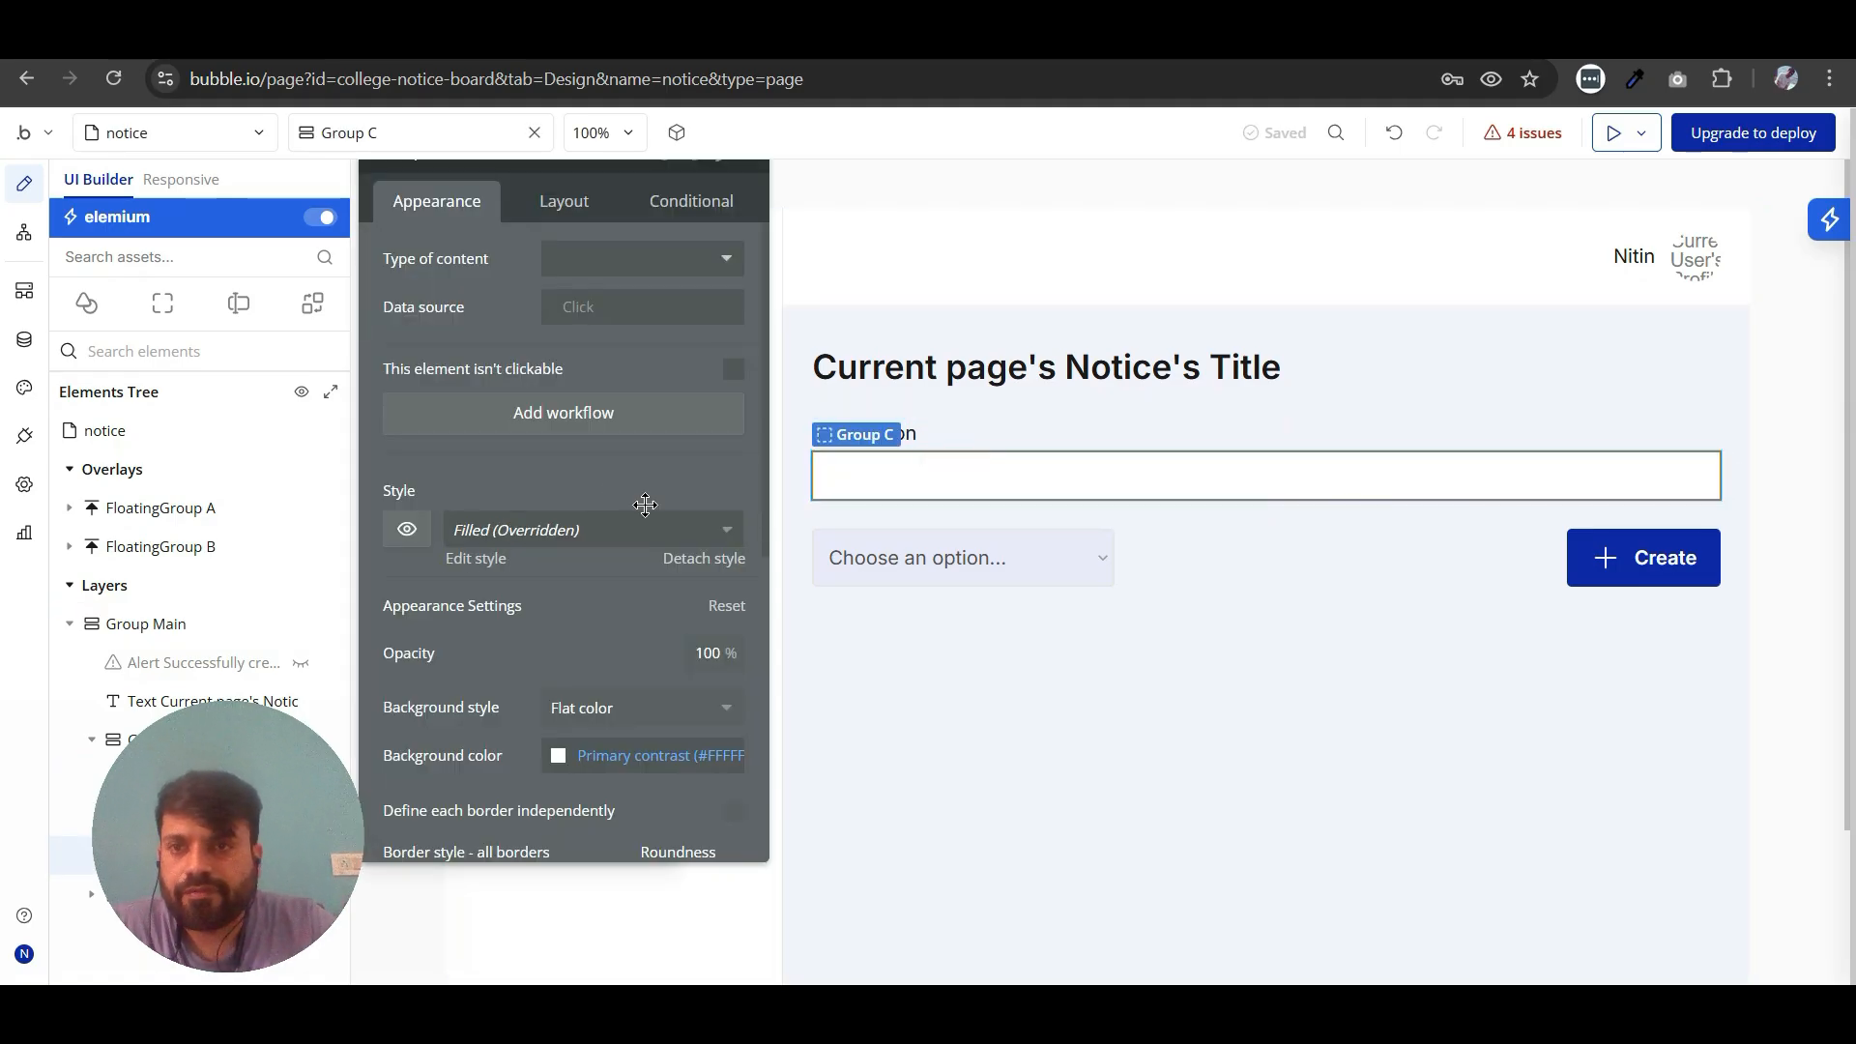
{"action": "left_click", "coordinate": [82, 305]}
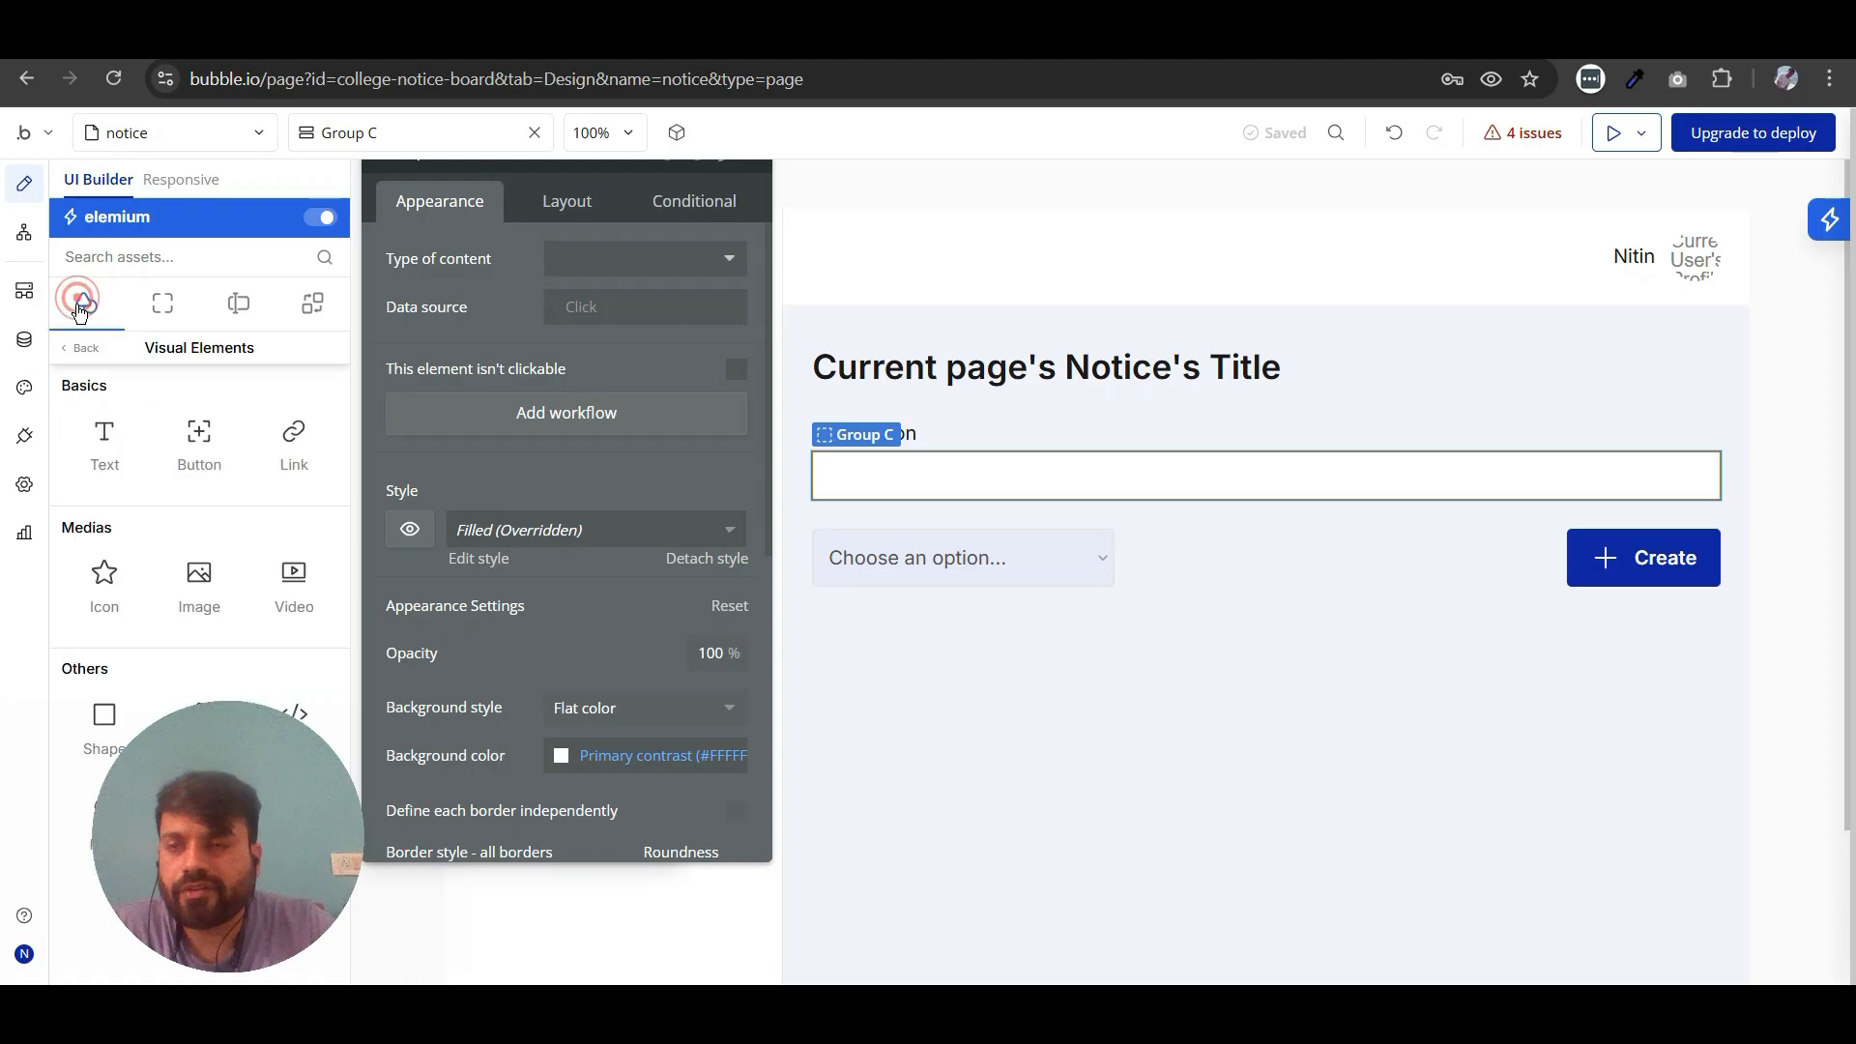
{"action": "left_click", "coordinate": [94, 447]}
{"action": "left_click", "coordinate": [872, 485]}
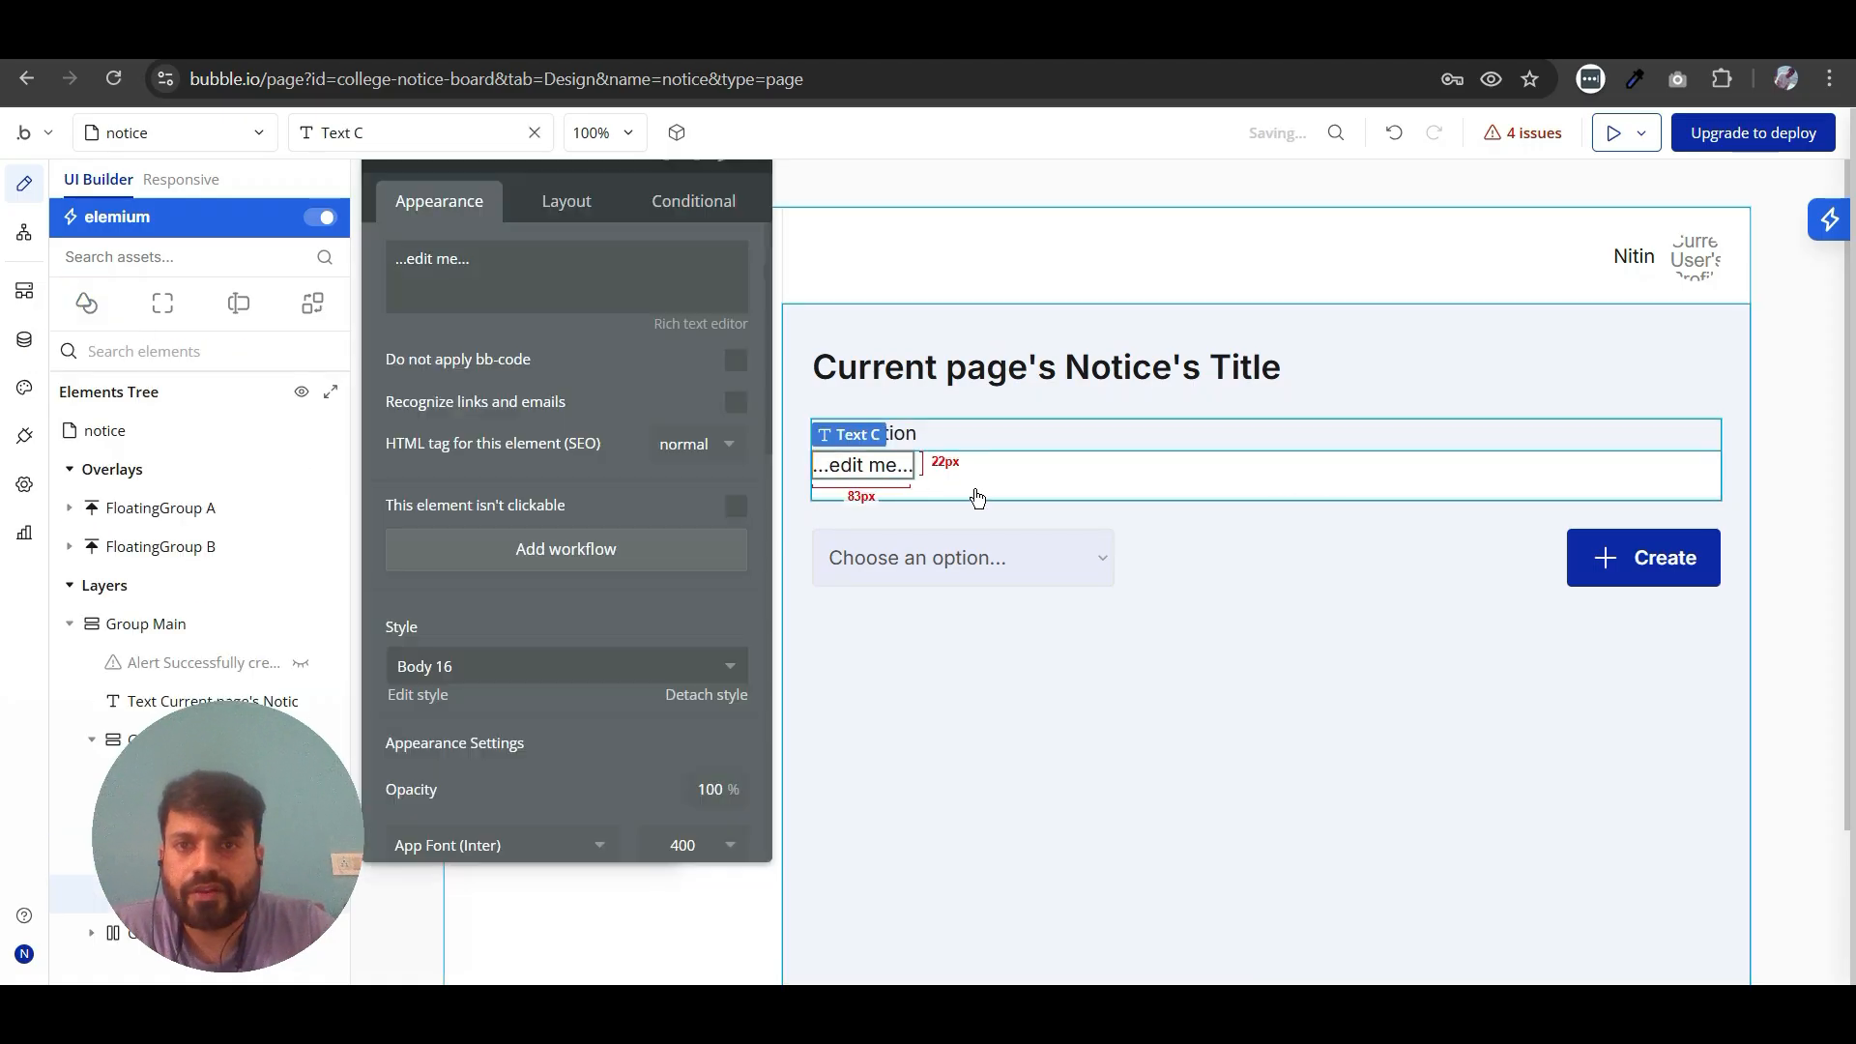
- Set the white group's top, bottom, left and right padding to 12 px each
{"action": "left_click", "coordinate": [974, 489]}
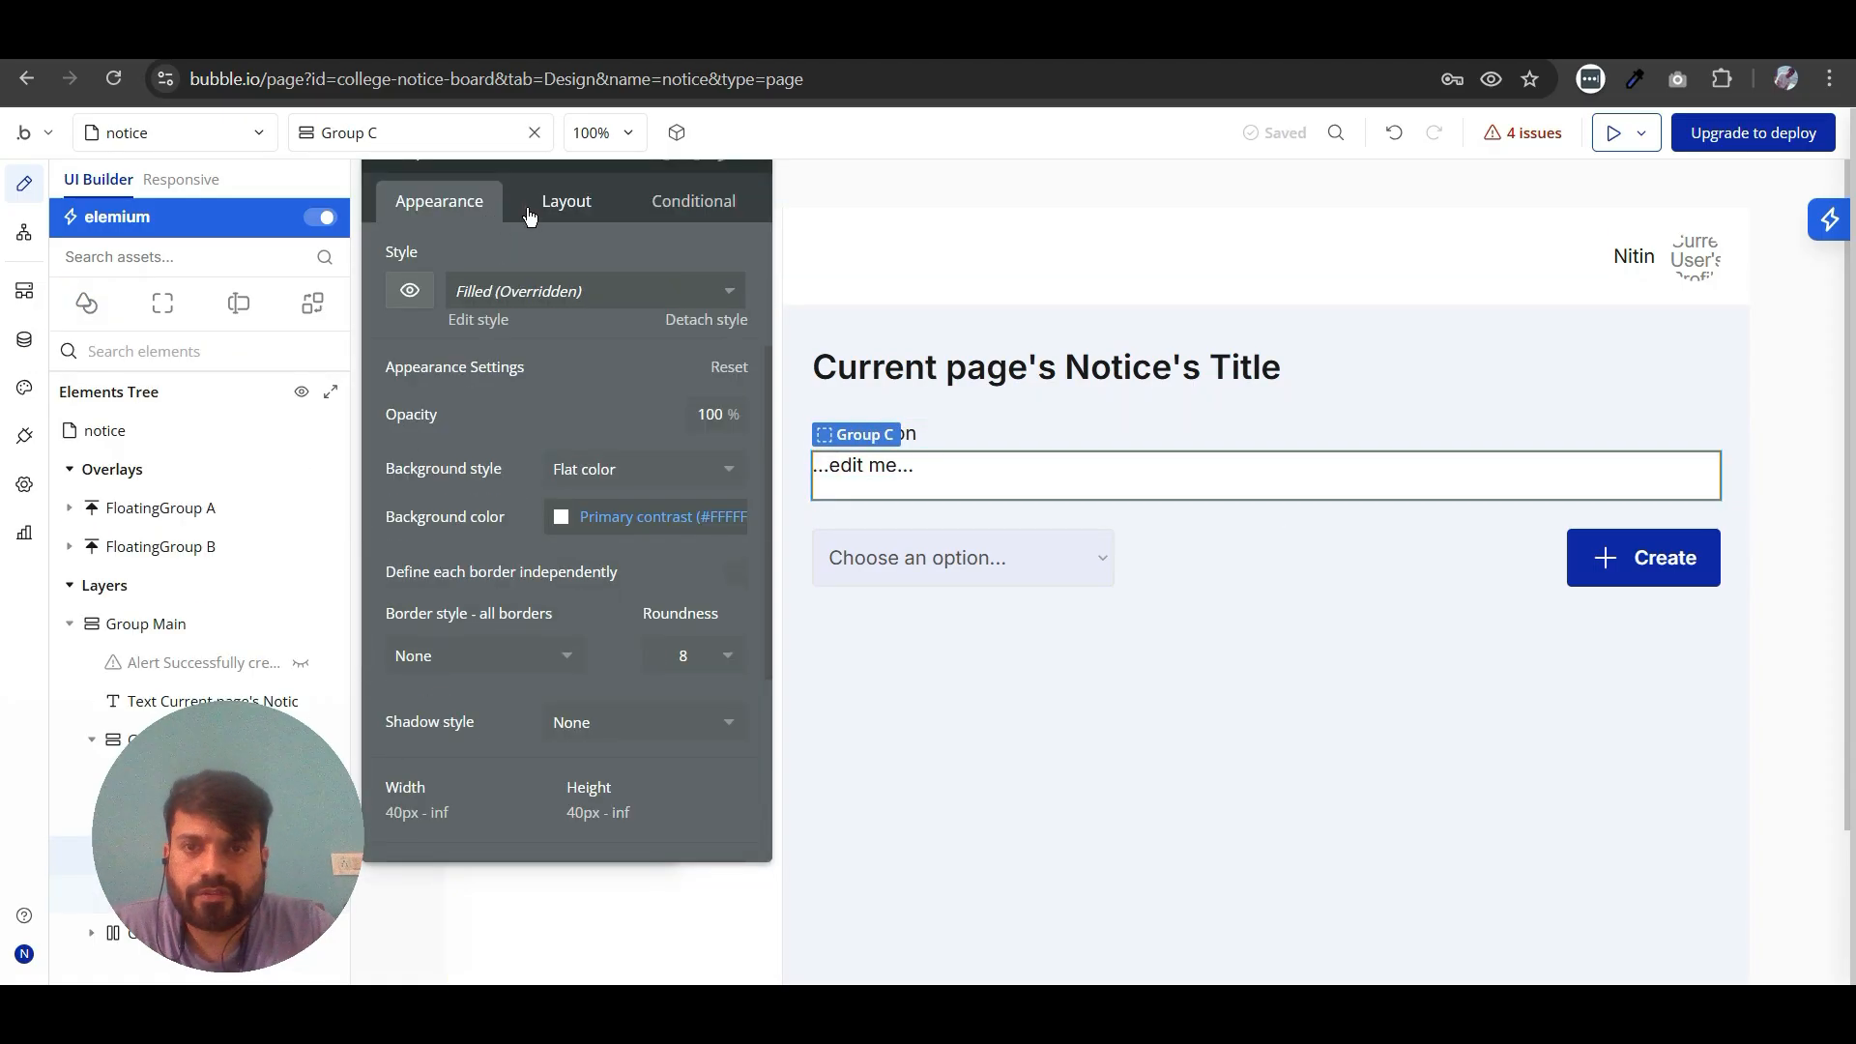
{"action": "left_click", "coordinate": [528, 206]}
{"action": "scroll", "coordinate": [514, 442], "scroll_direction": "down", "scroll_amount": 1}
{"action": "scroll", "coordinate": [513, 442], "scroll_direction": "down", "scroll_amount": 2}
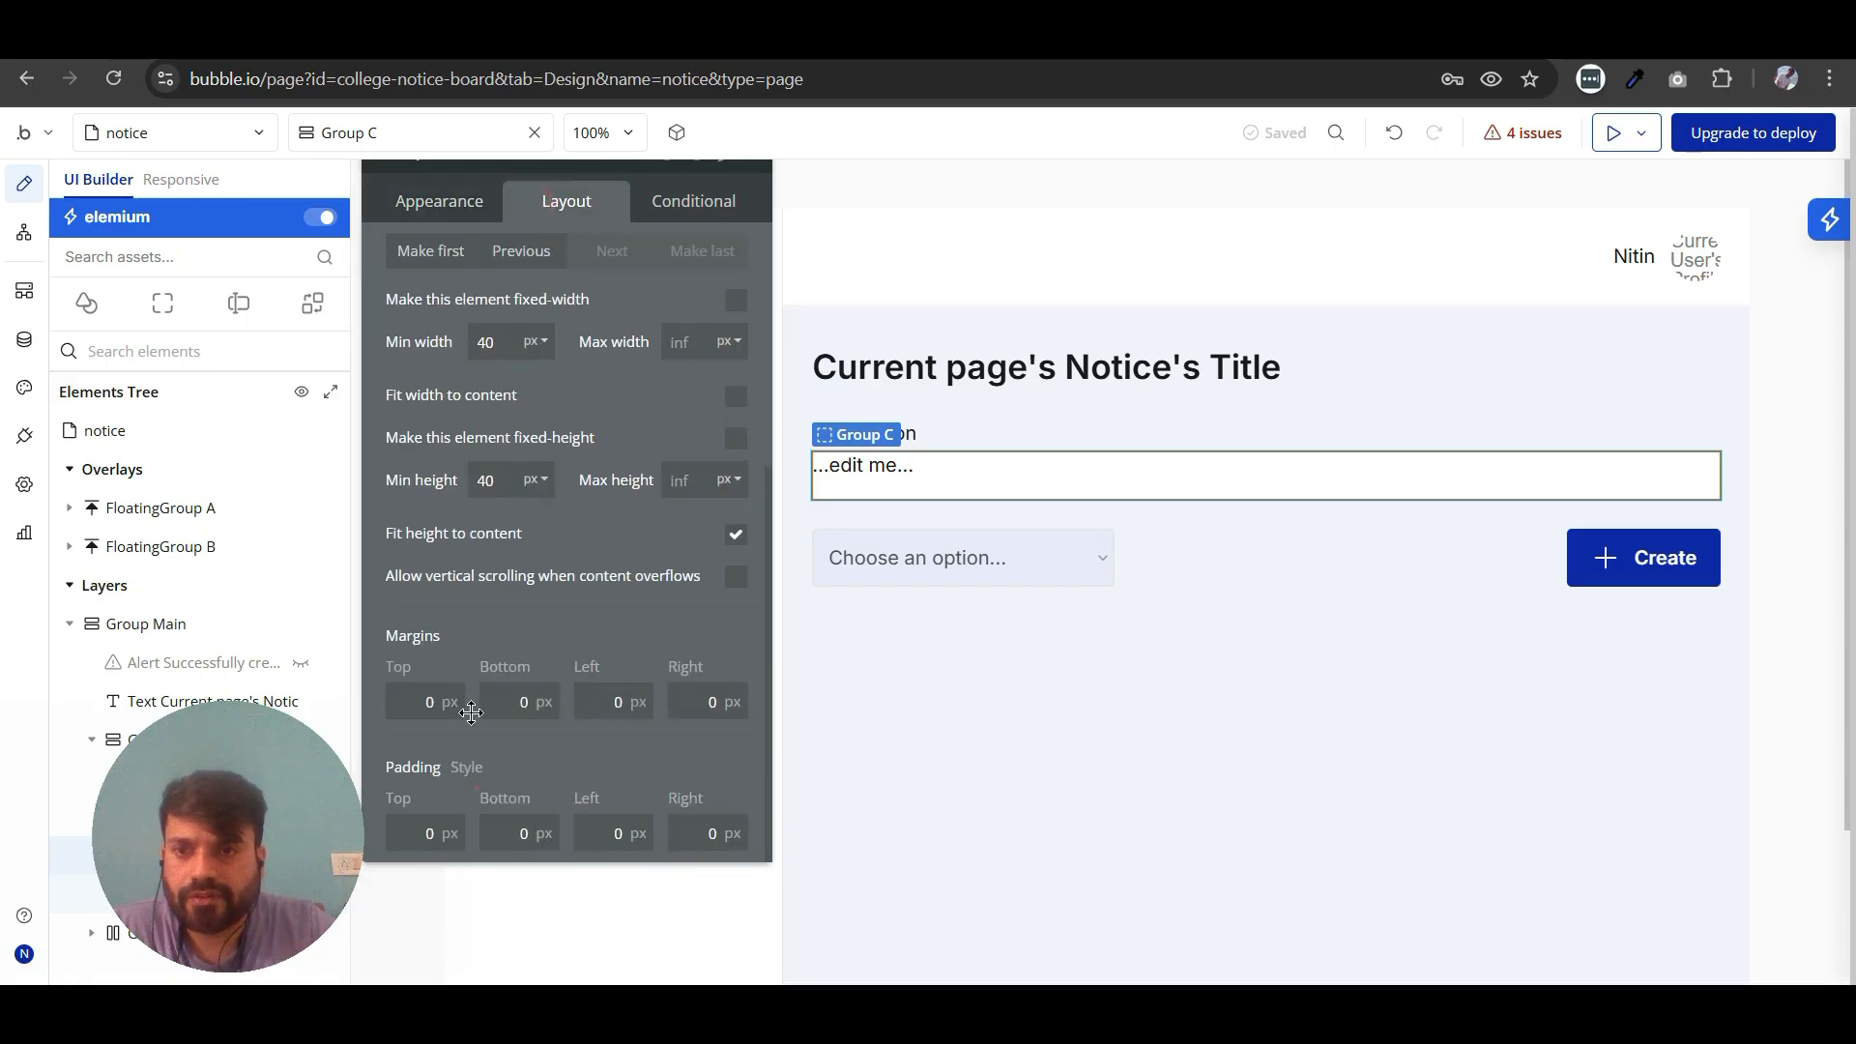
{"action": "left_click_drag", "start_coordinate": [410, 810], "coordinate": [1328, 856]}
{"action": "left_click", "coordinate": [1331, 868]}
{"action": "type", "text": "12"}
{"action": "left_click", "coordinate": [1418, 872]}
{"action": "type", "text": "1"}
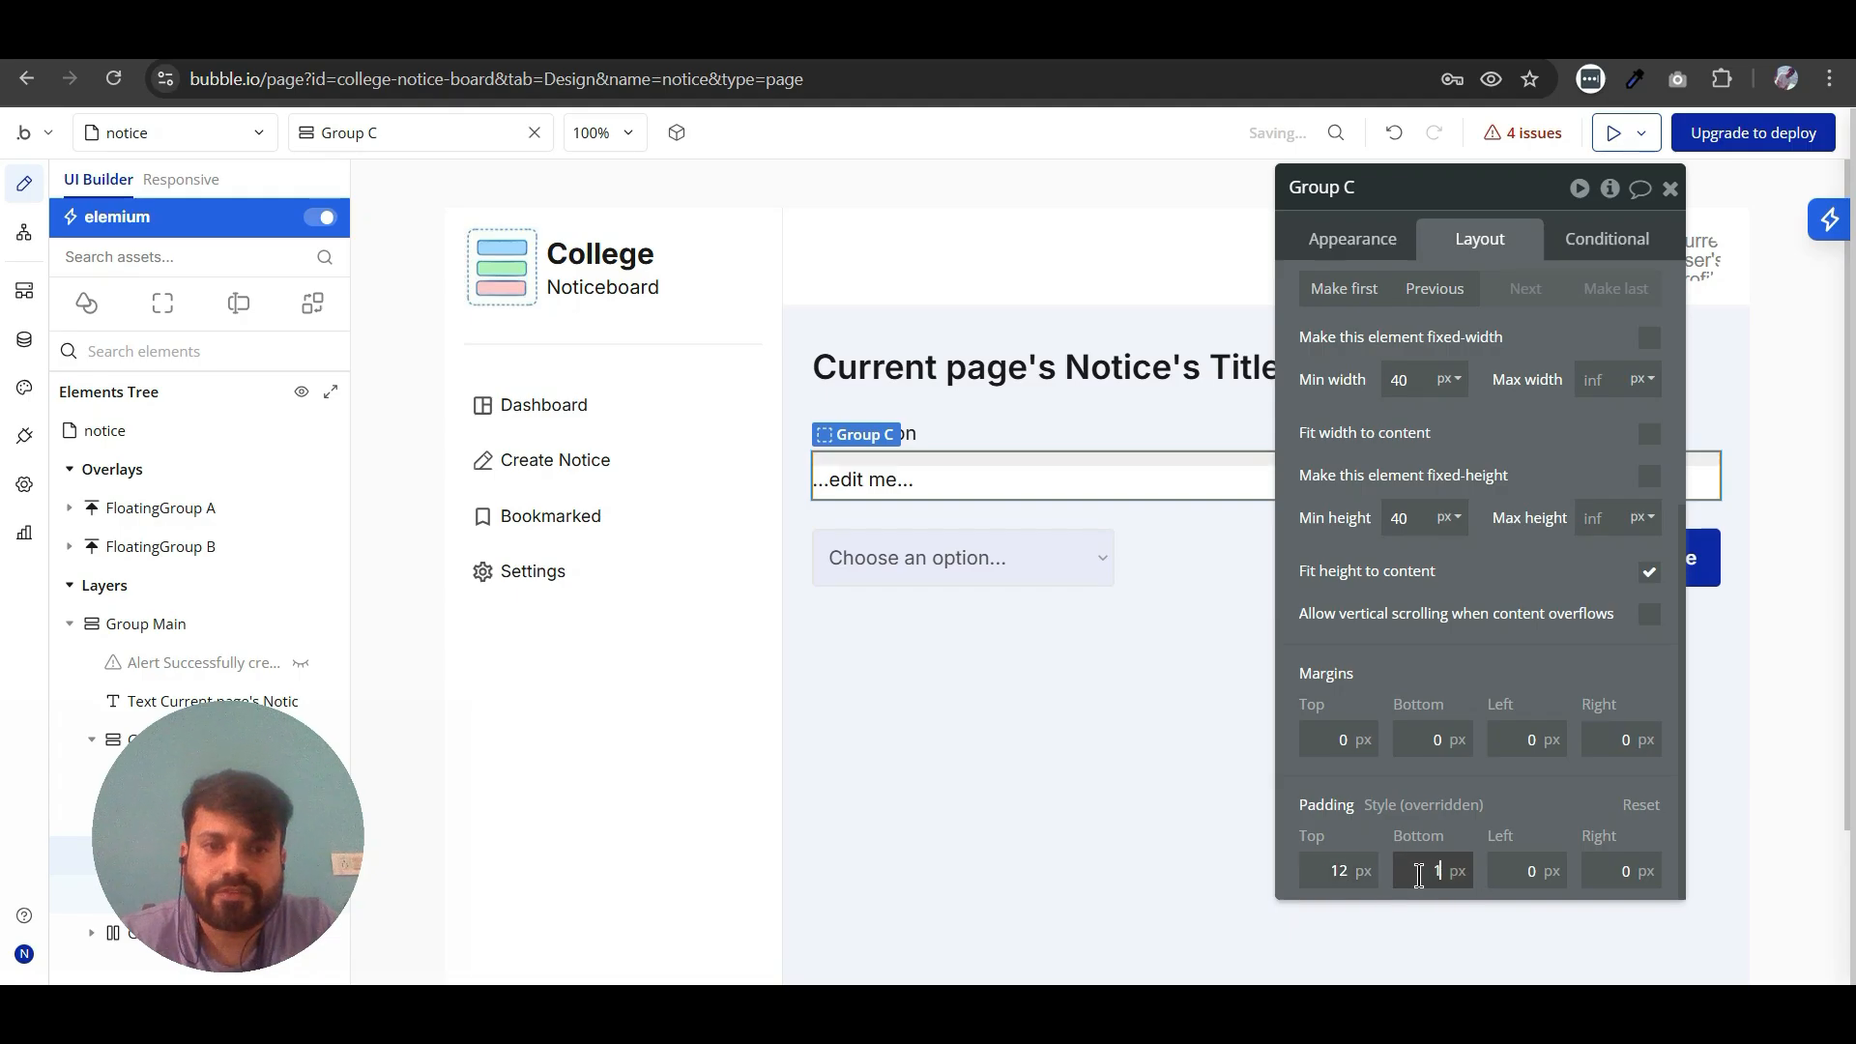
{"action": "type", "text": "2"}
{"action": "left_click", "coordinate": [1521, 874]}
{"action": "type", "text": "12"}
{"action": "left_click", "coordinate": [1608, 876]}
{"action": "type", "text": "12"}
{"action": "left_click_drag", "start_coordinate": [1504, 796], "coordinate": [1190, 933]}
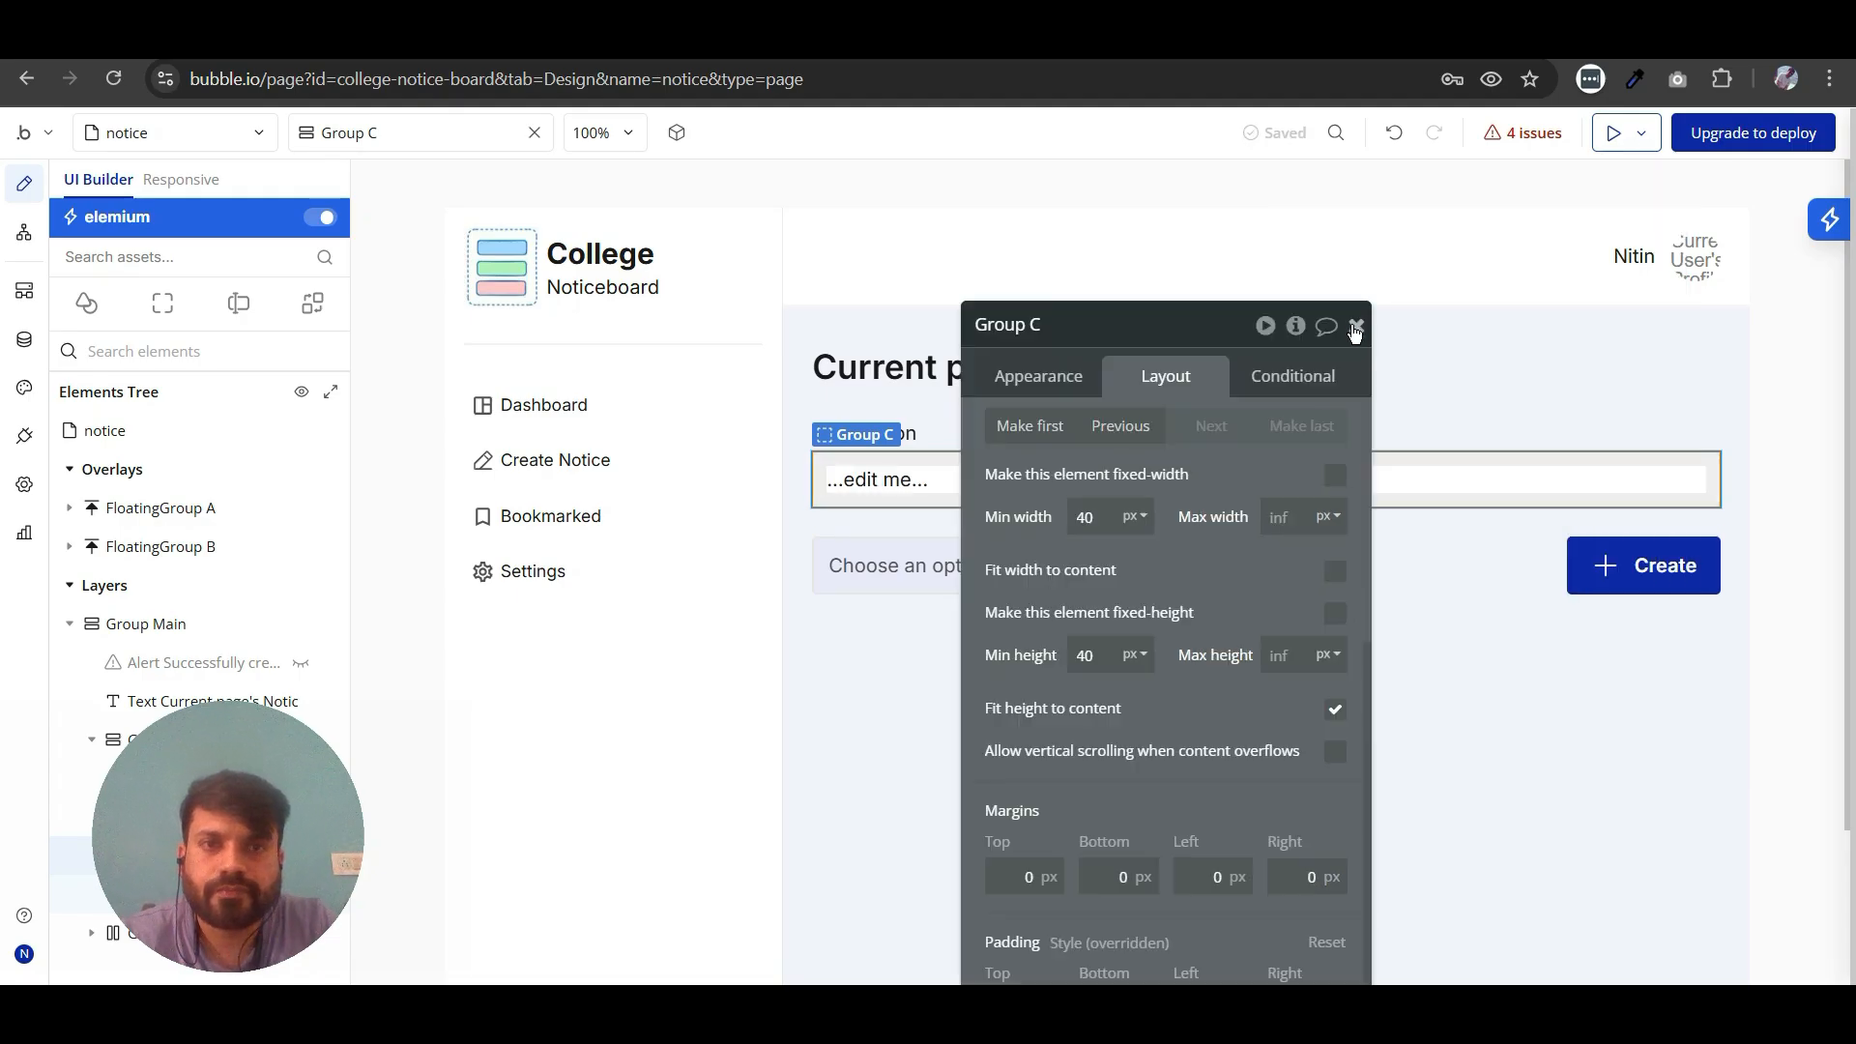
{"action": "left_click", "coordinate": [1356, 328]}
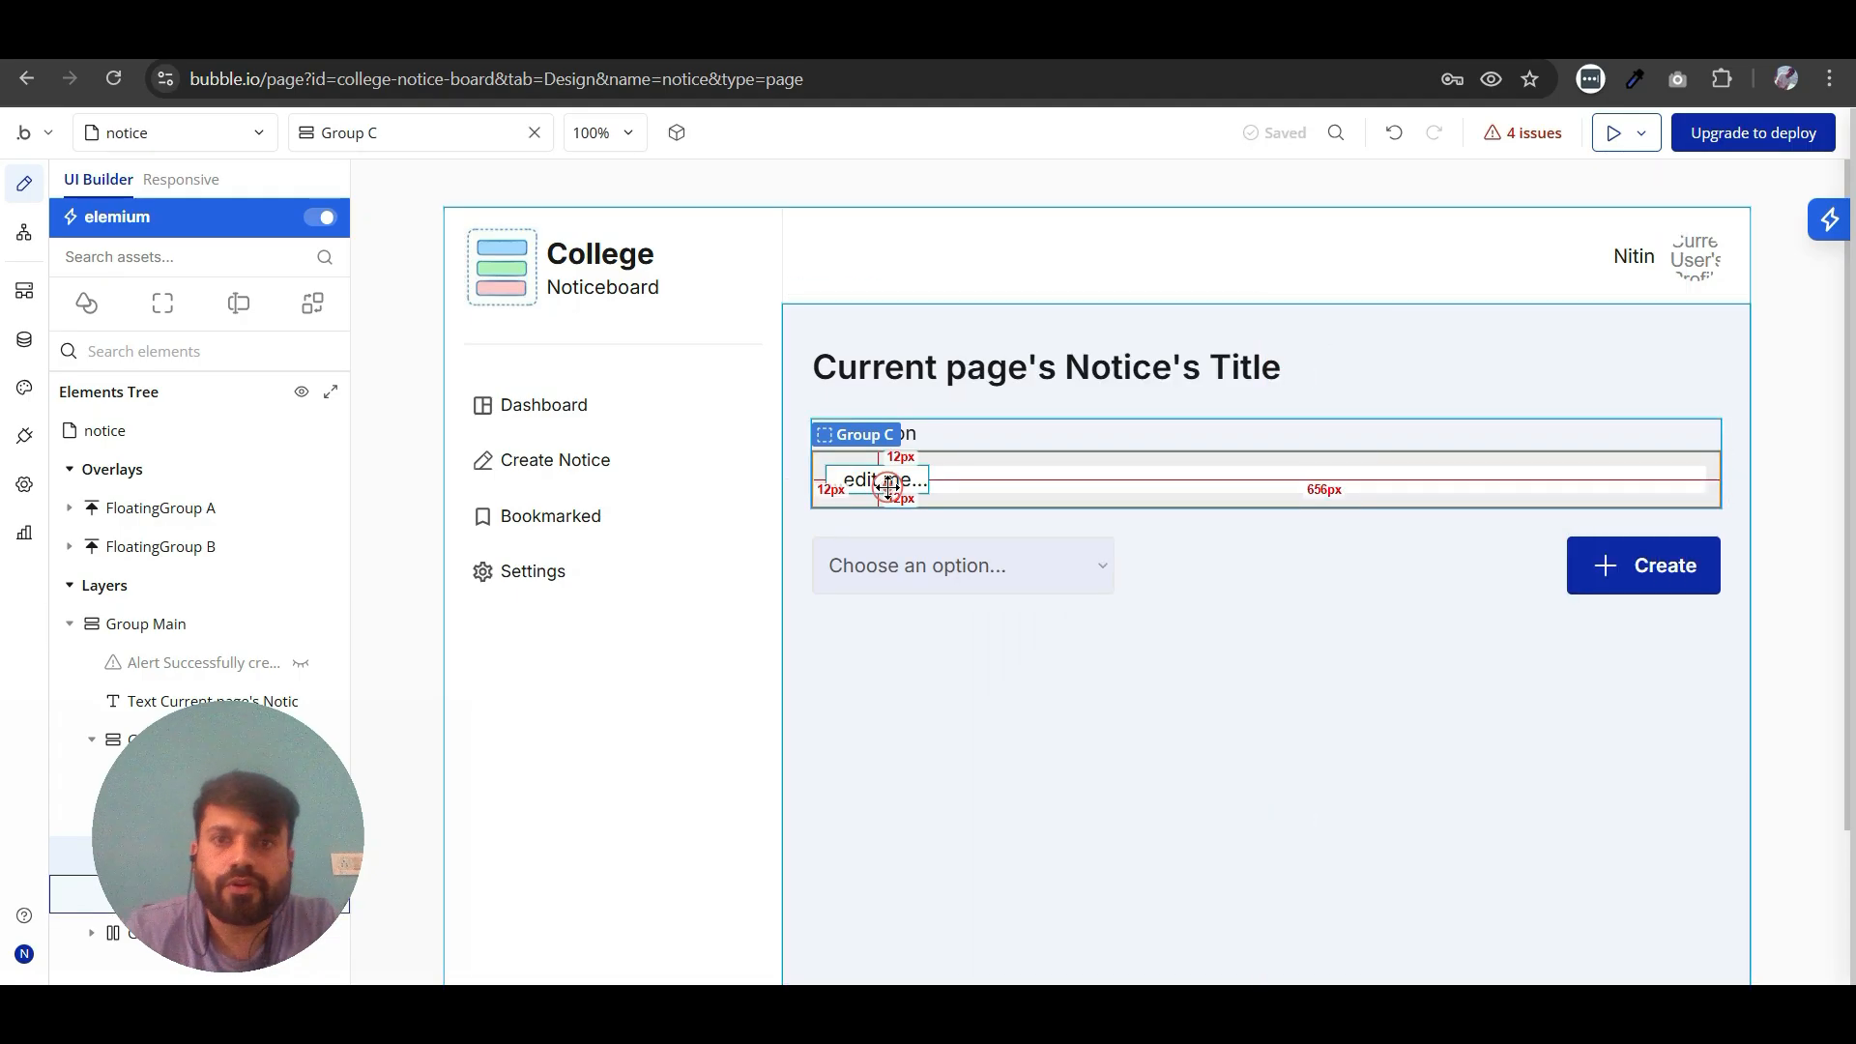
- Replace the placeholder of the text in the white group with the dynamic data Current page's Notice's Description
{"action": "double_click", "coordinate": [888, 486]}
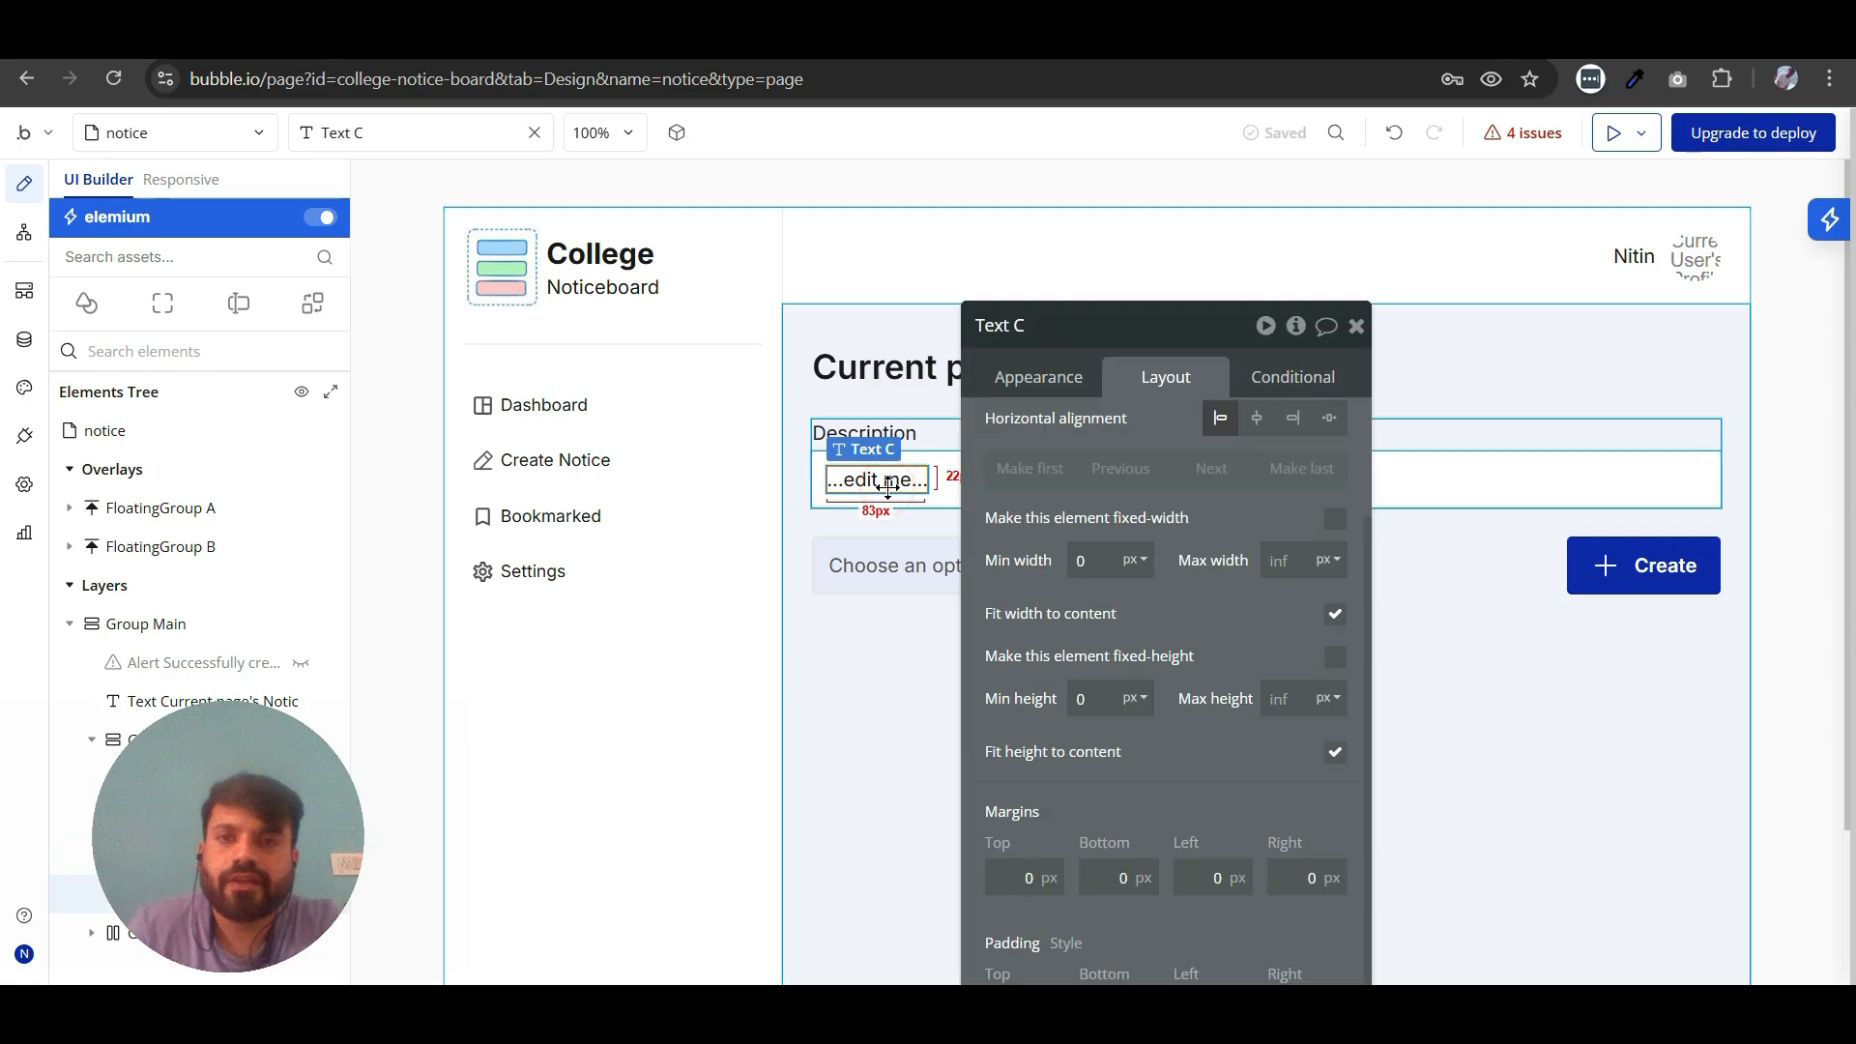
{"action": "left_click", "coordinate": [1041, 386]}
{"action": "scroll", "coordinate": [1167, 512], "scroll_direction": "up", "scroll_amount": 3}
{"action": "triple_click", "coordinate": [1098, 436]}
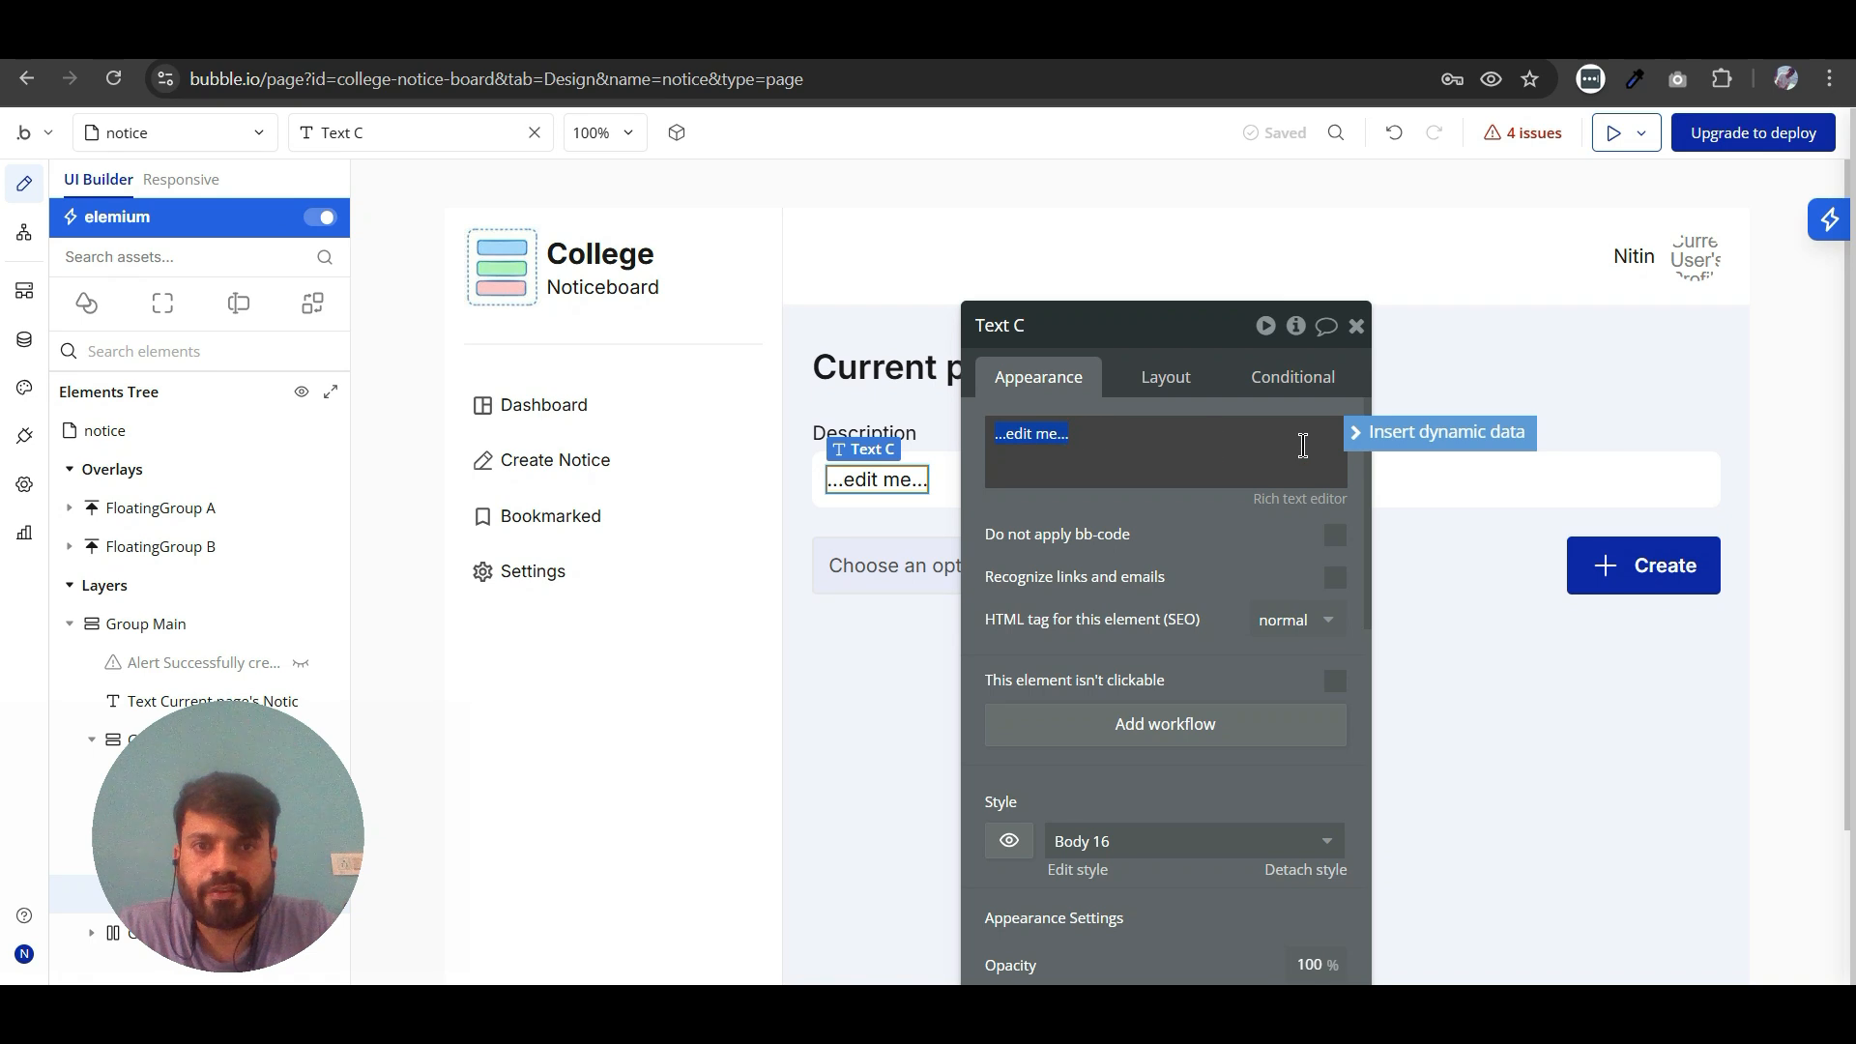
{"action": "left_click", "coordinate": [1365, 435]}
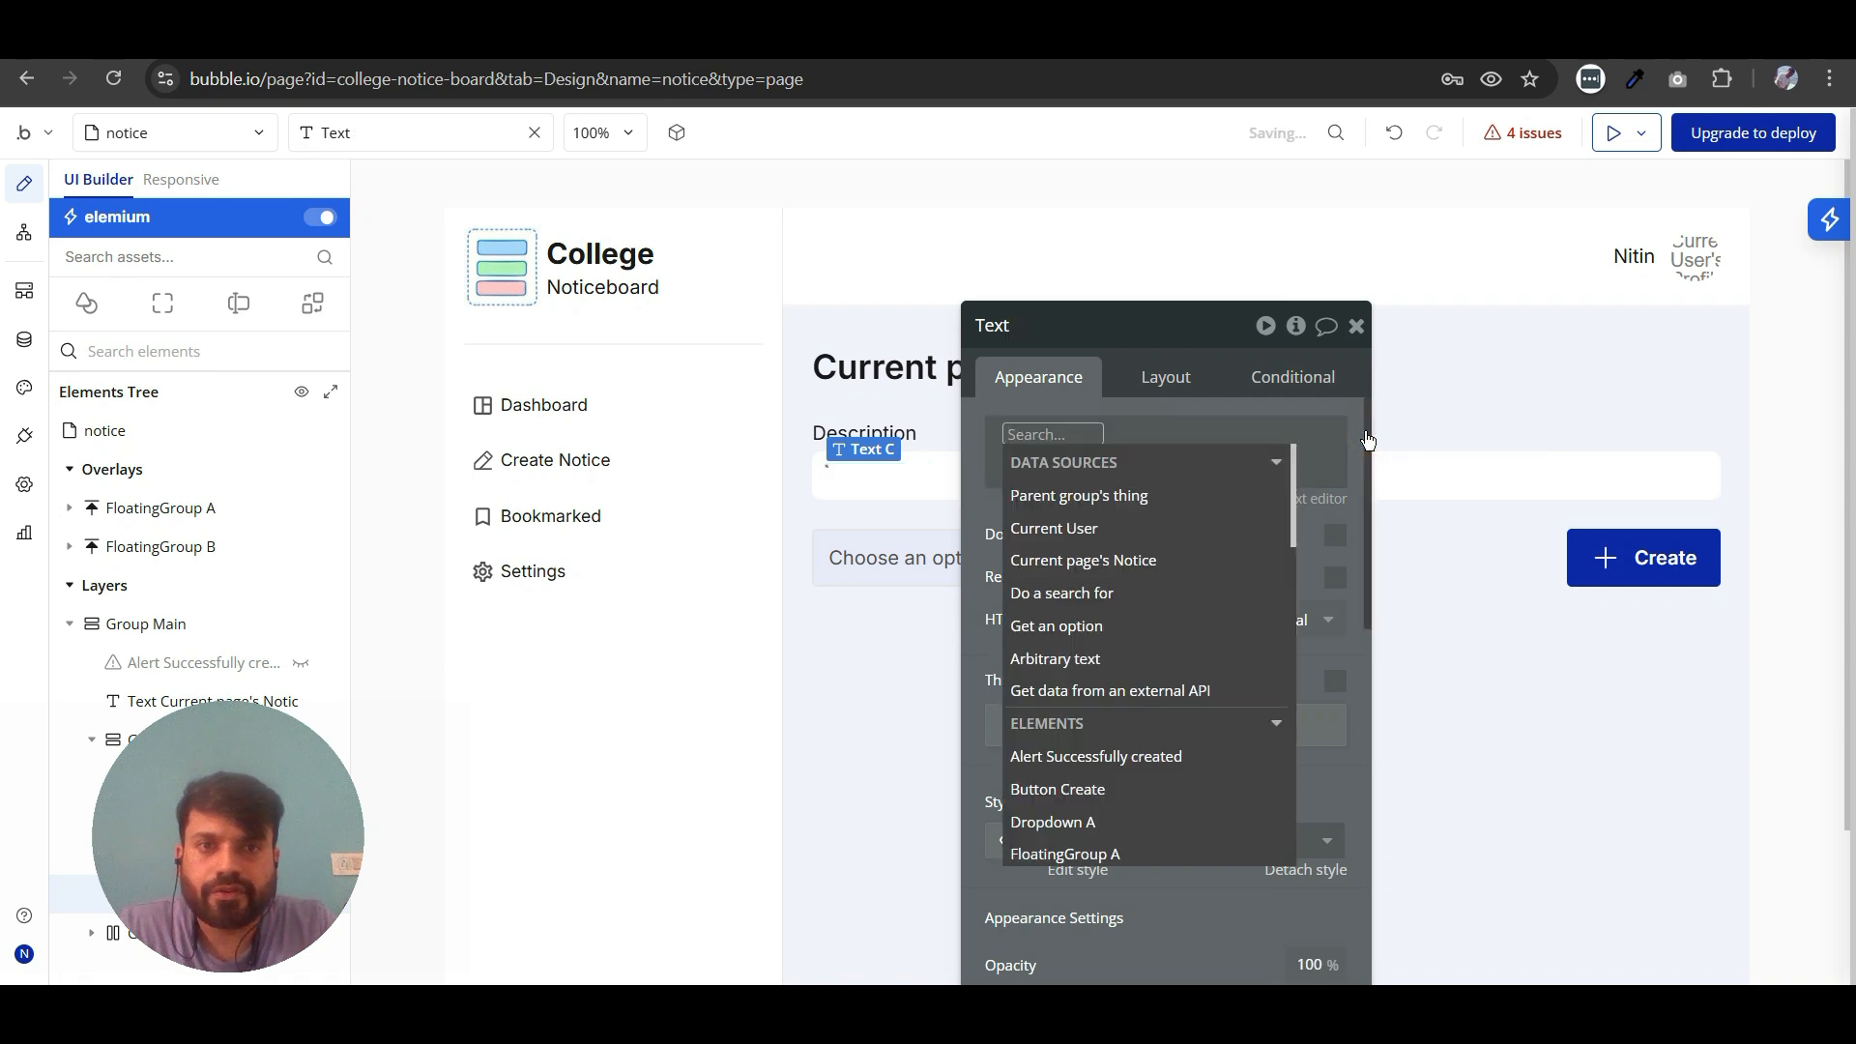
{"action": "left_click", "coordinate": [1101, 561]}
{"action": "left_click", "coordinate": [1231, 624]}
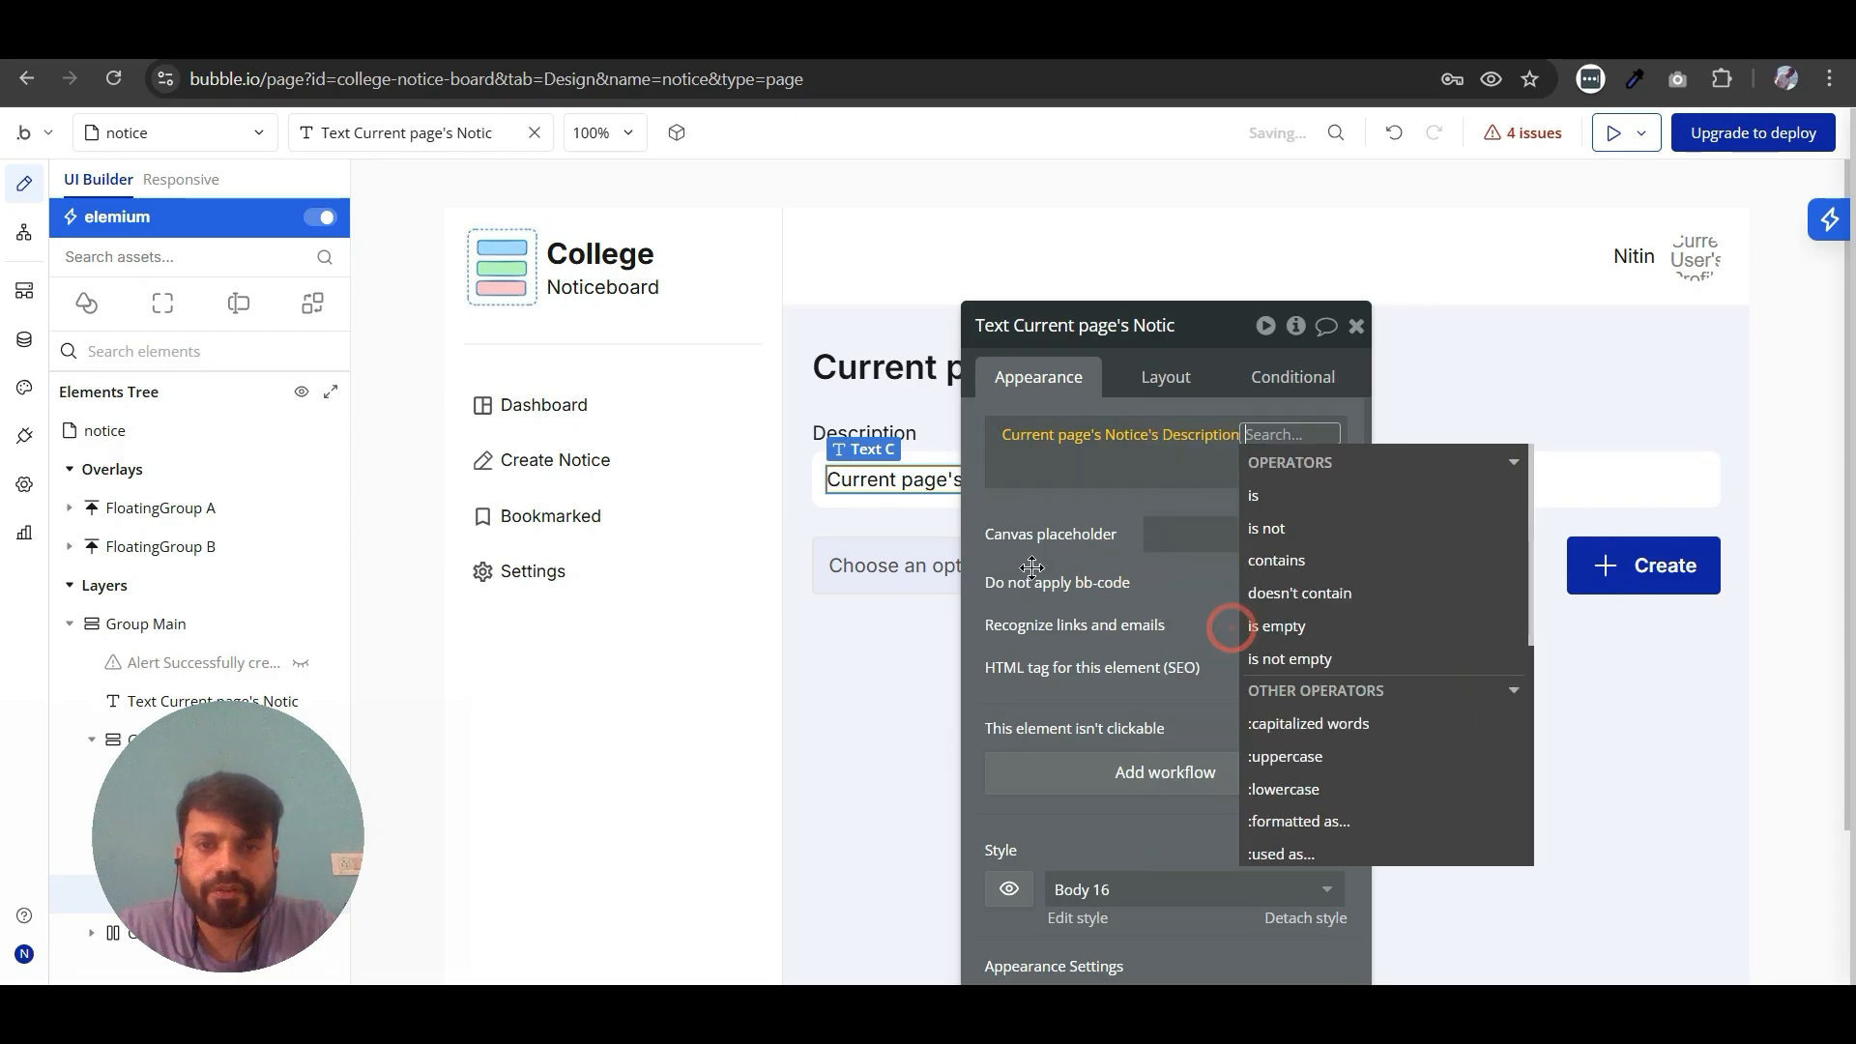
{"action": "left_click", "coordinate": [1034, 562]}
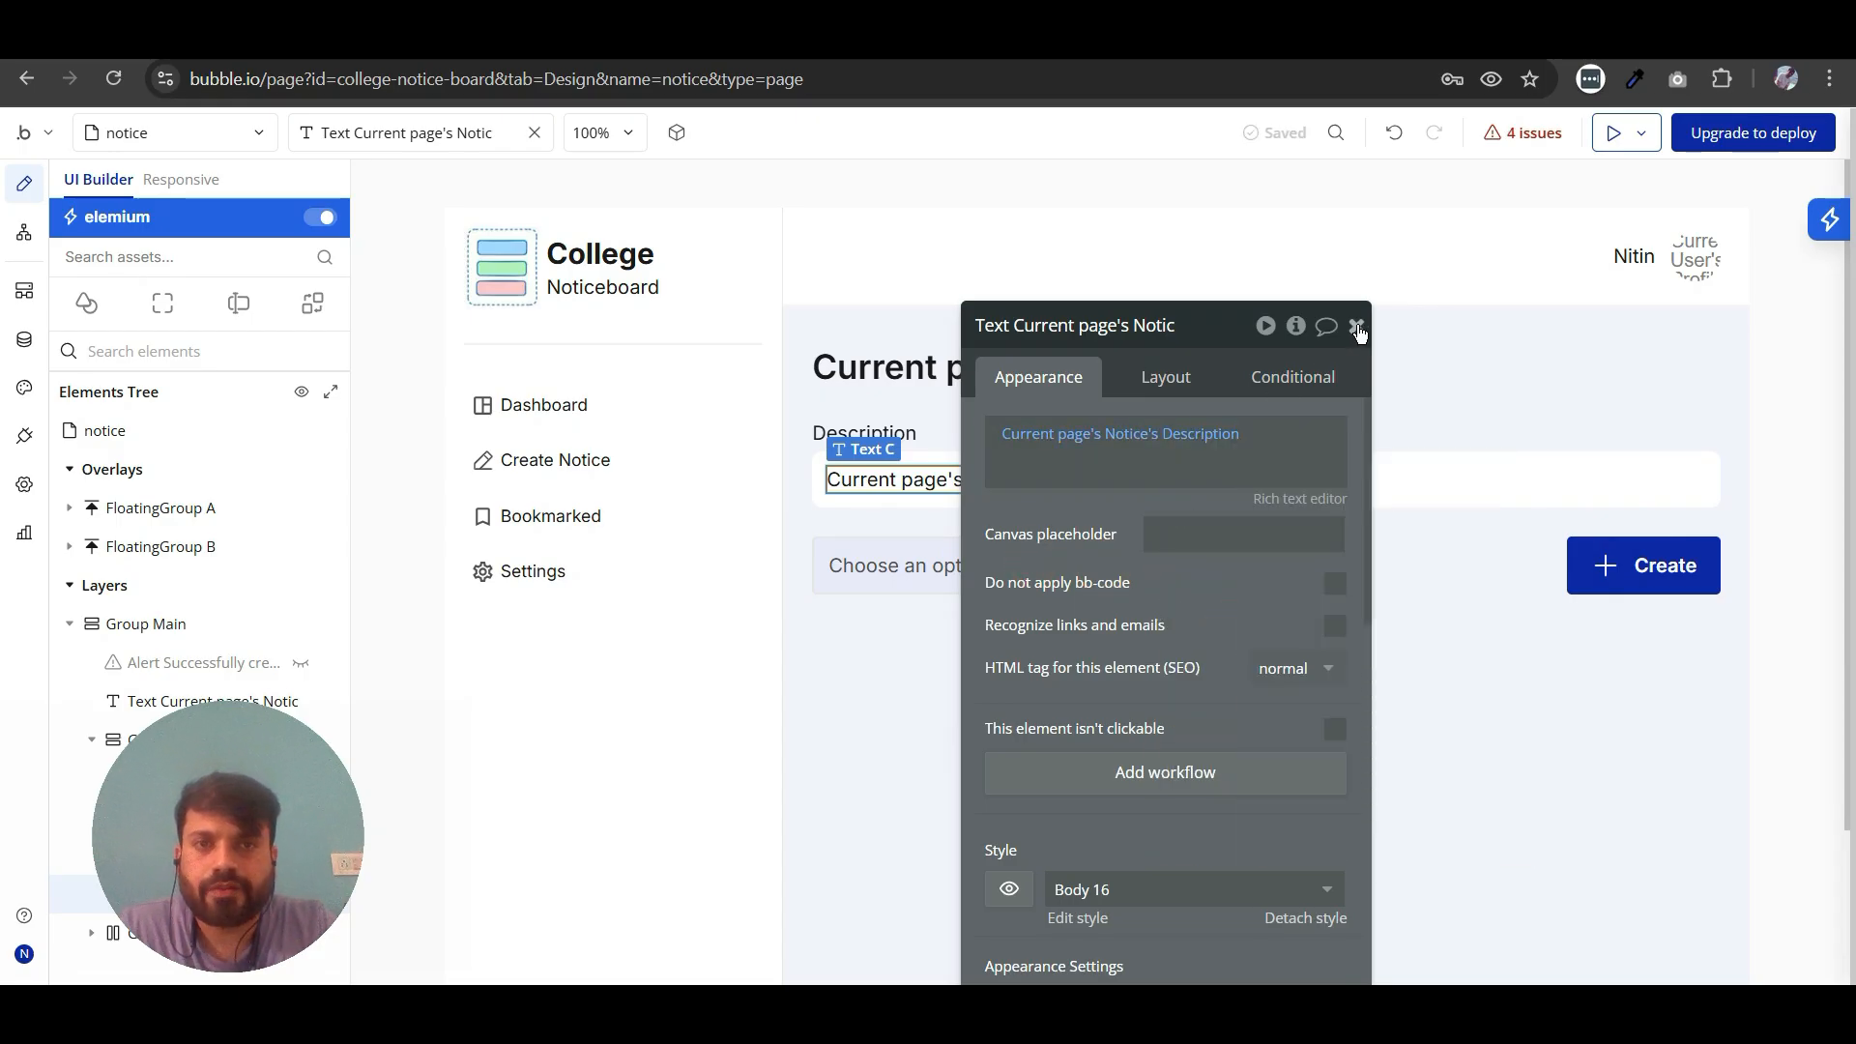
{"action": "left_click", "coordinate": [1357, 326]}
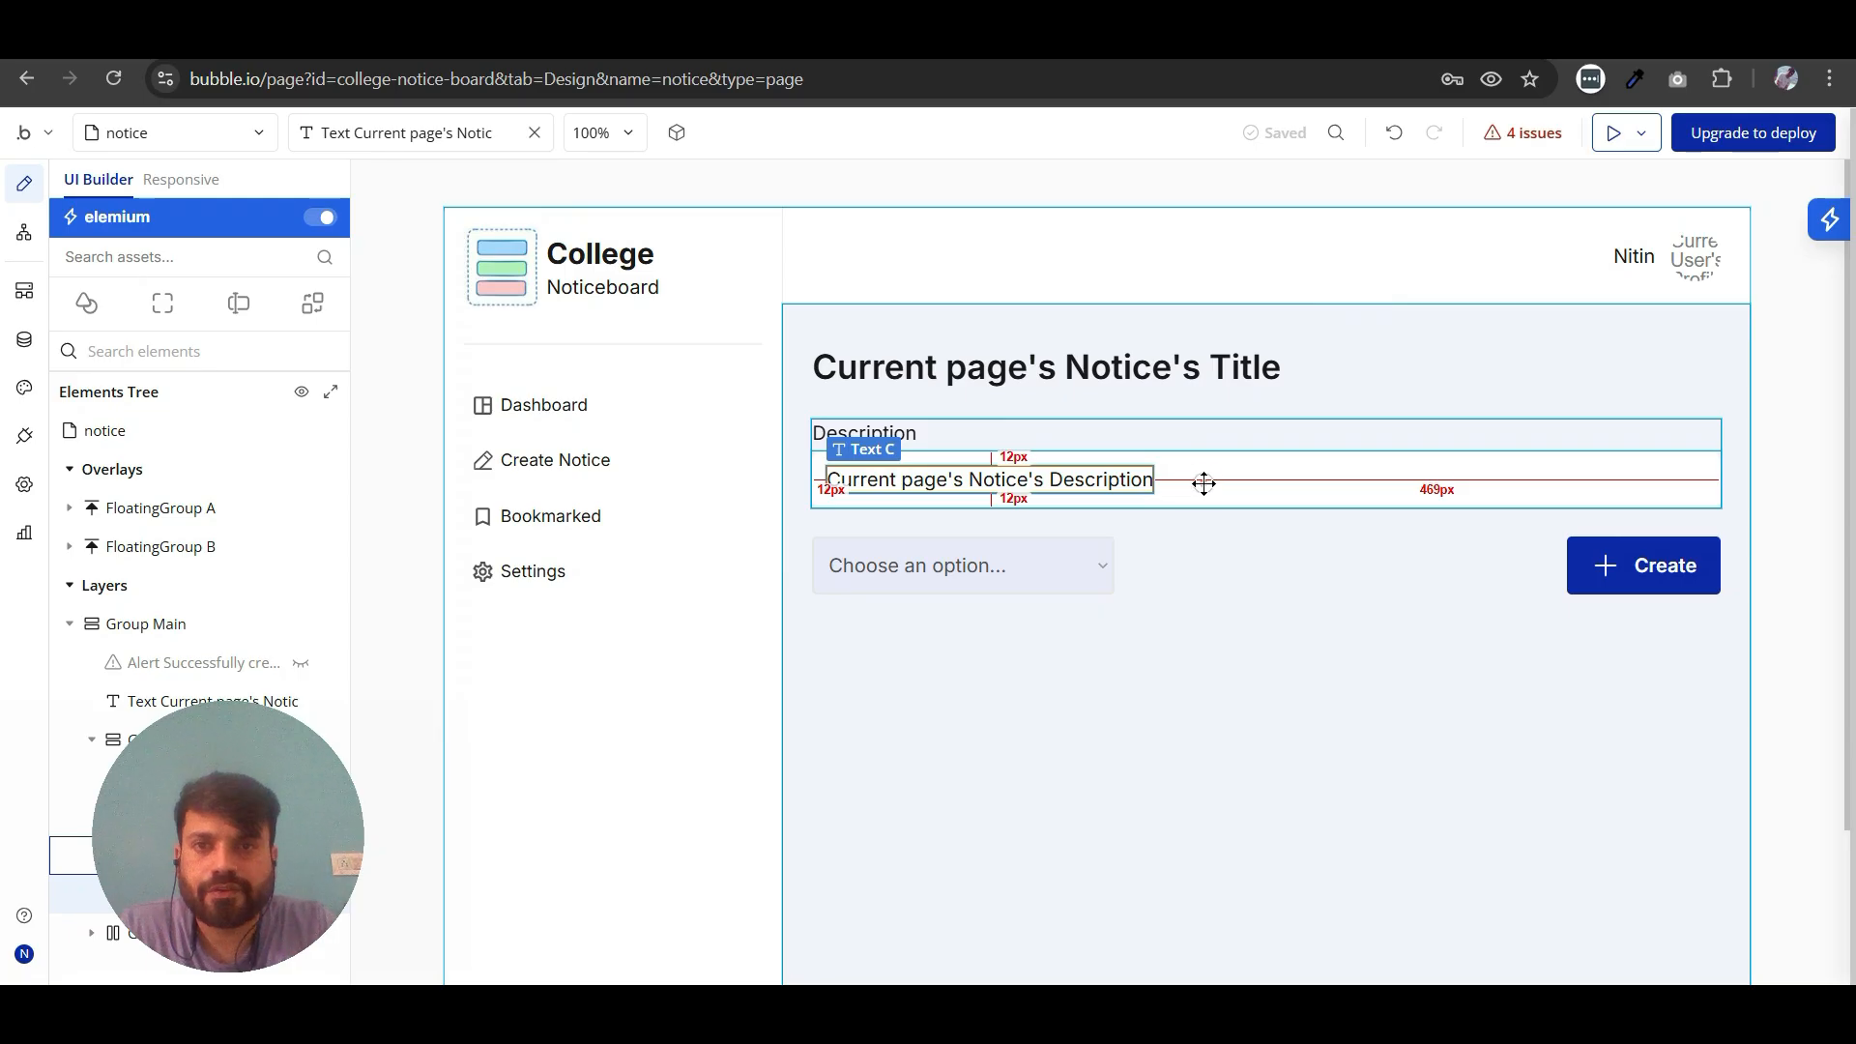
{"action": "double_click", "coordinate": [1203, 483]}
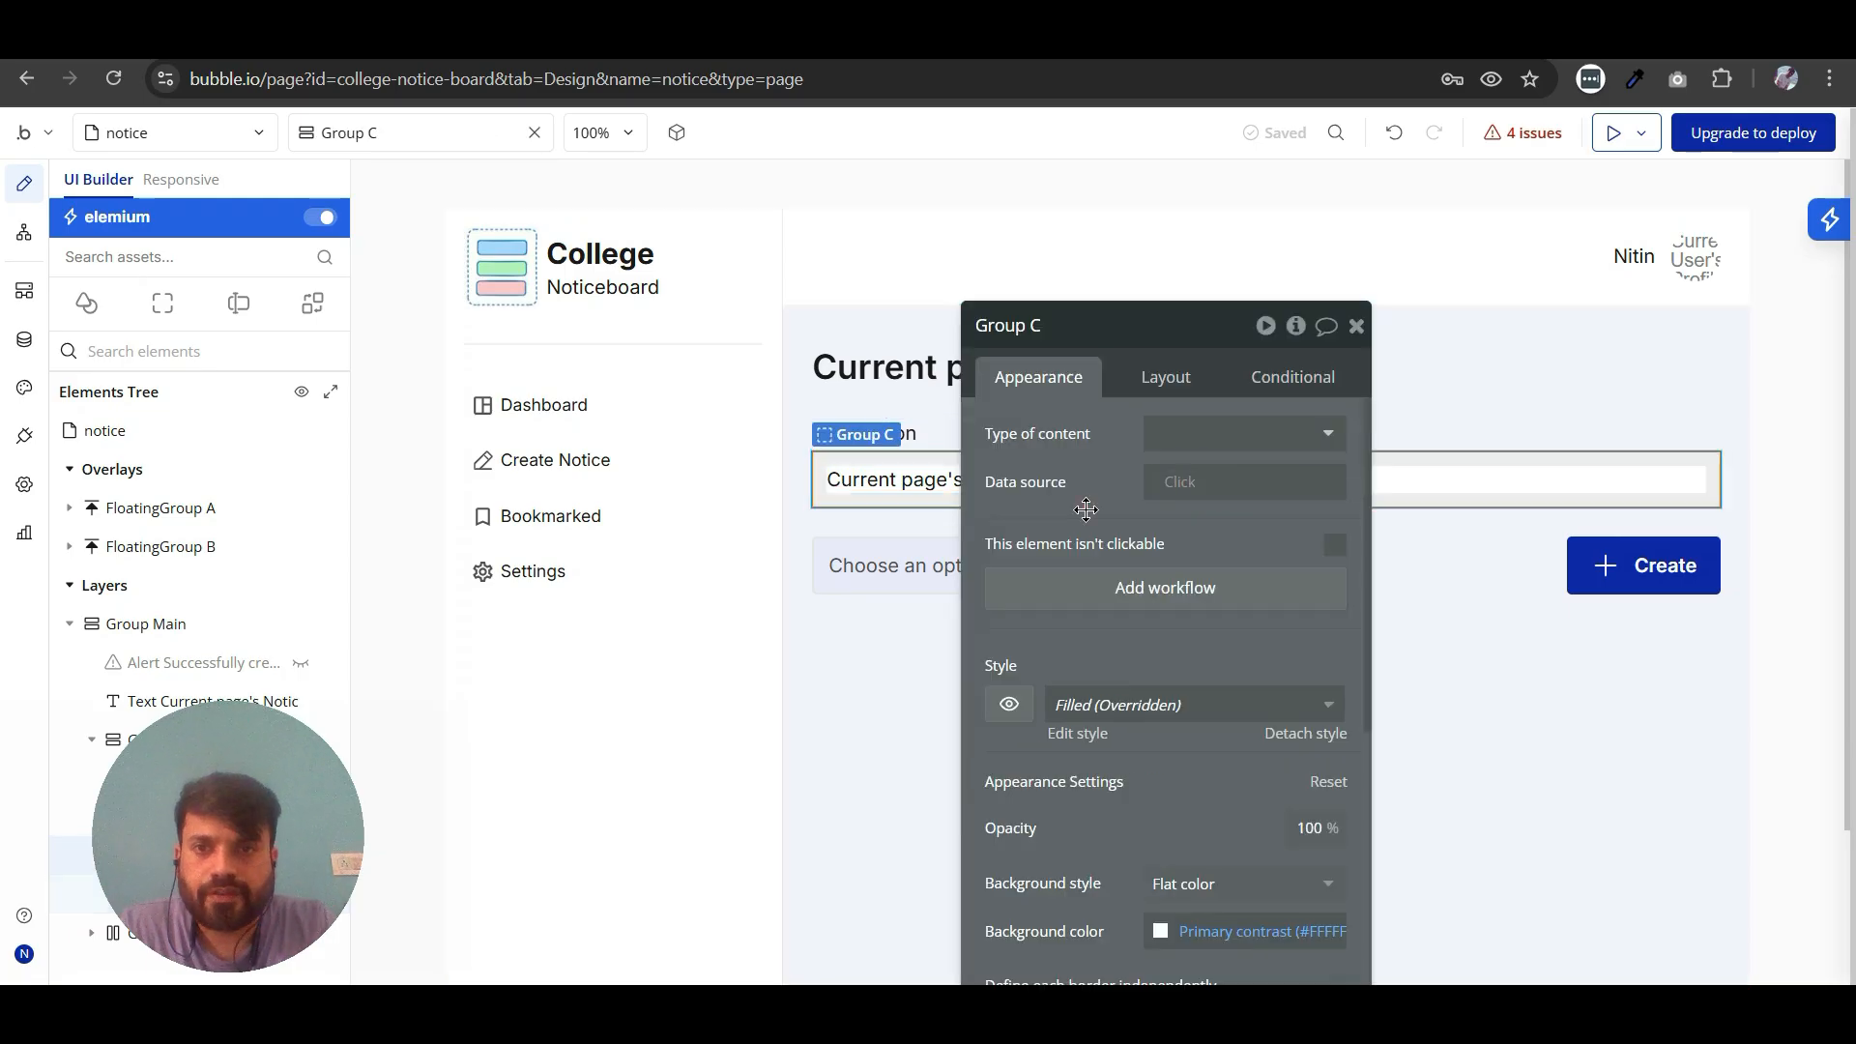
{"action": "left_click", "coordinate": [1199, 364]}
{"action": "scroll", "coordinate": [1193, 607], "scroll_direction": "down", "scroll_amount": 2}
{"action": "scroll", "coordinate": [1218, 613], "scroll_direction": "down", "scroll_amount": 2}
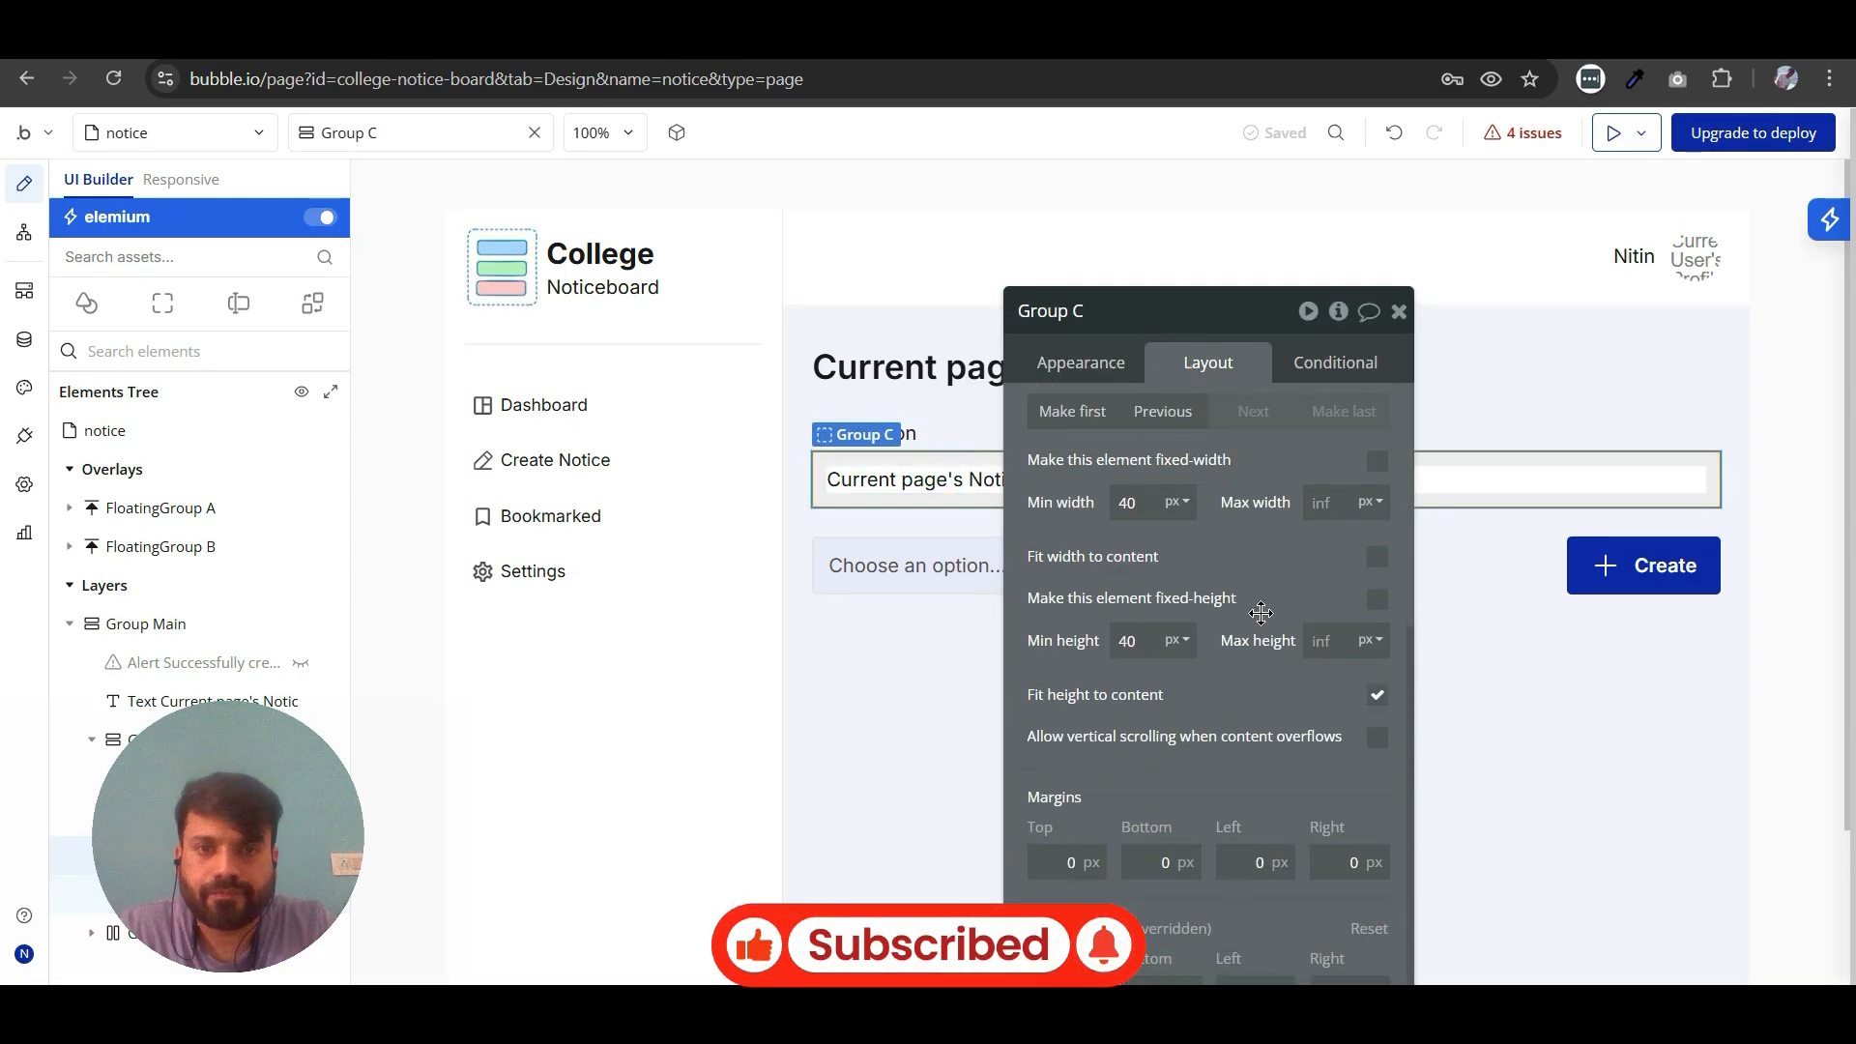
{"action": "left_click_drag", "start_coordinate": [1266, 607], "coordinate": [1266, 597]}
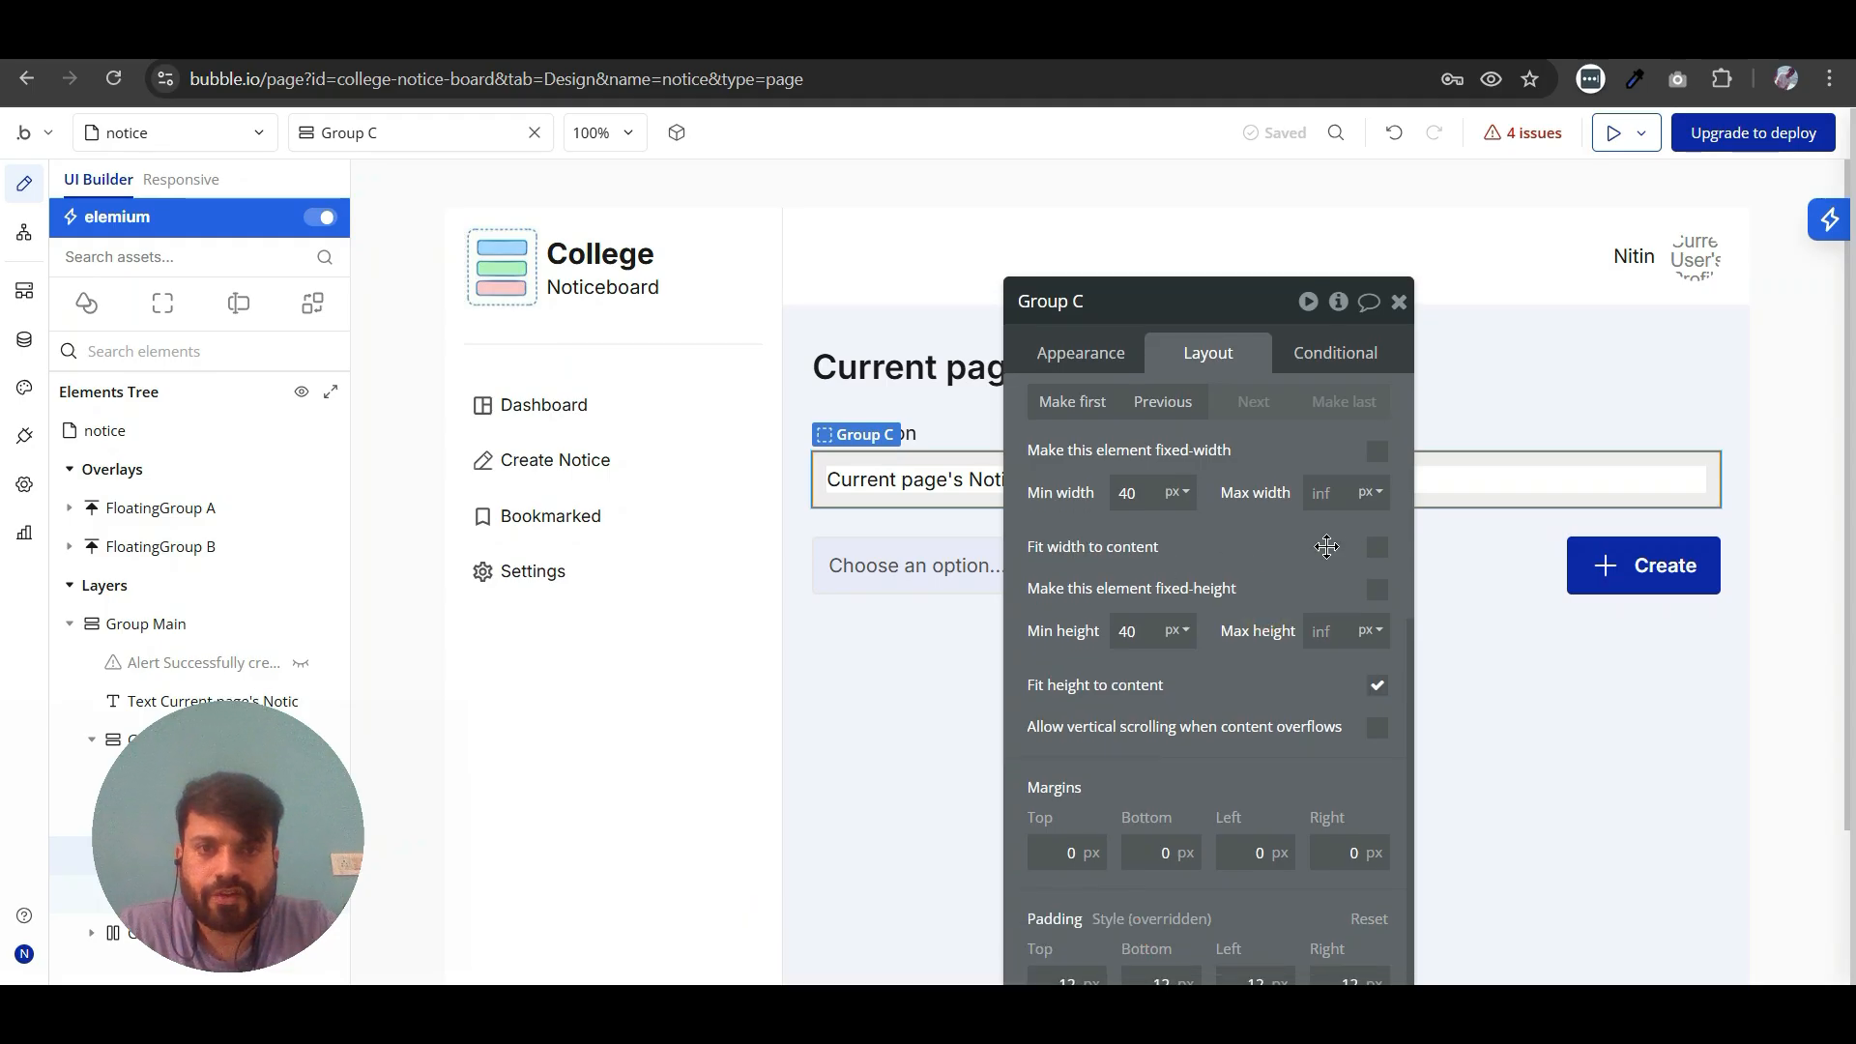
{"action": "left_click", "coordinate": [1378, 553]}
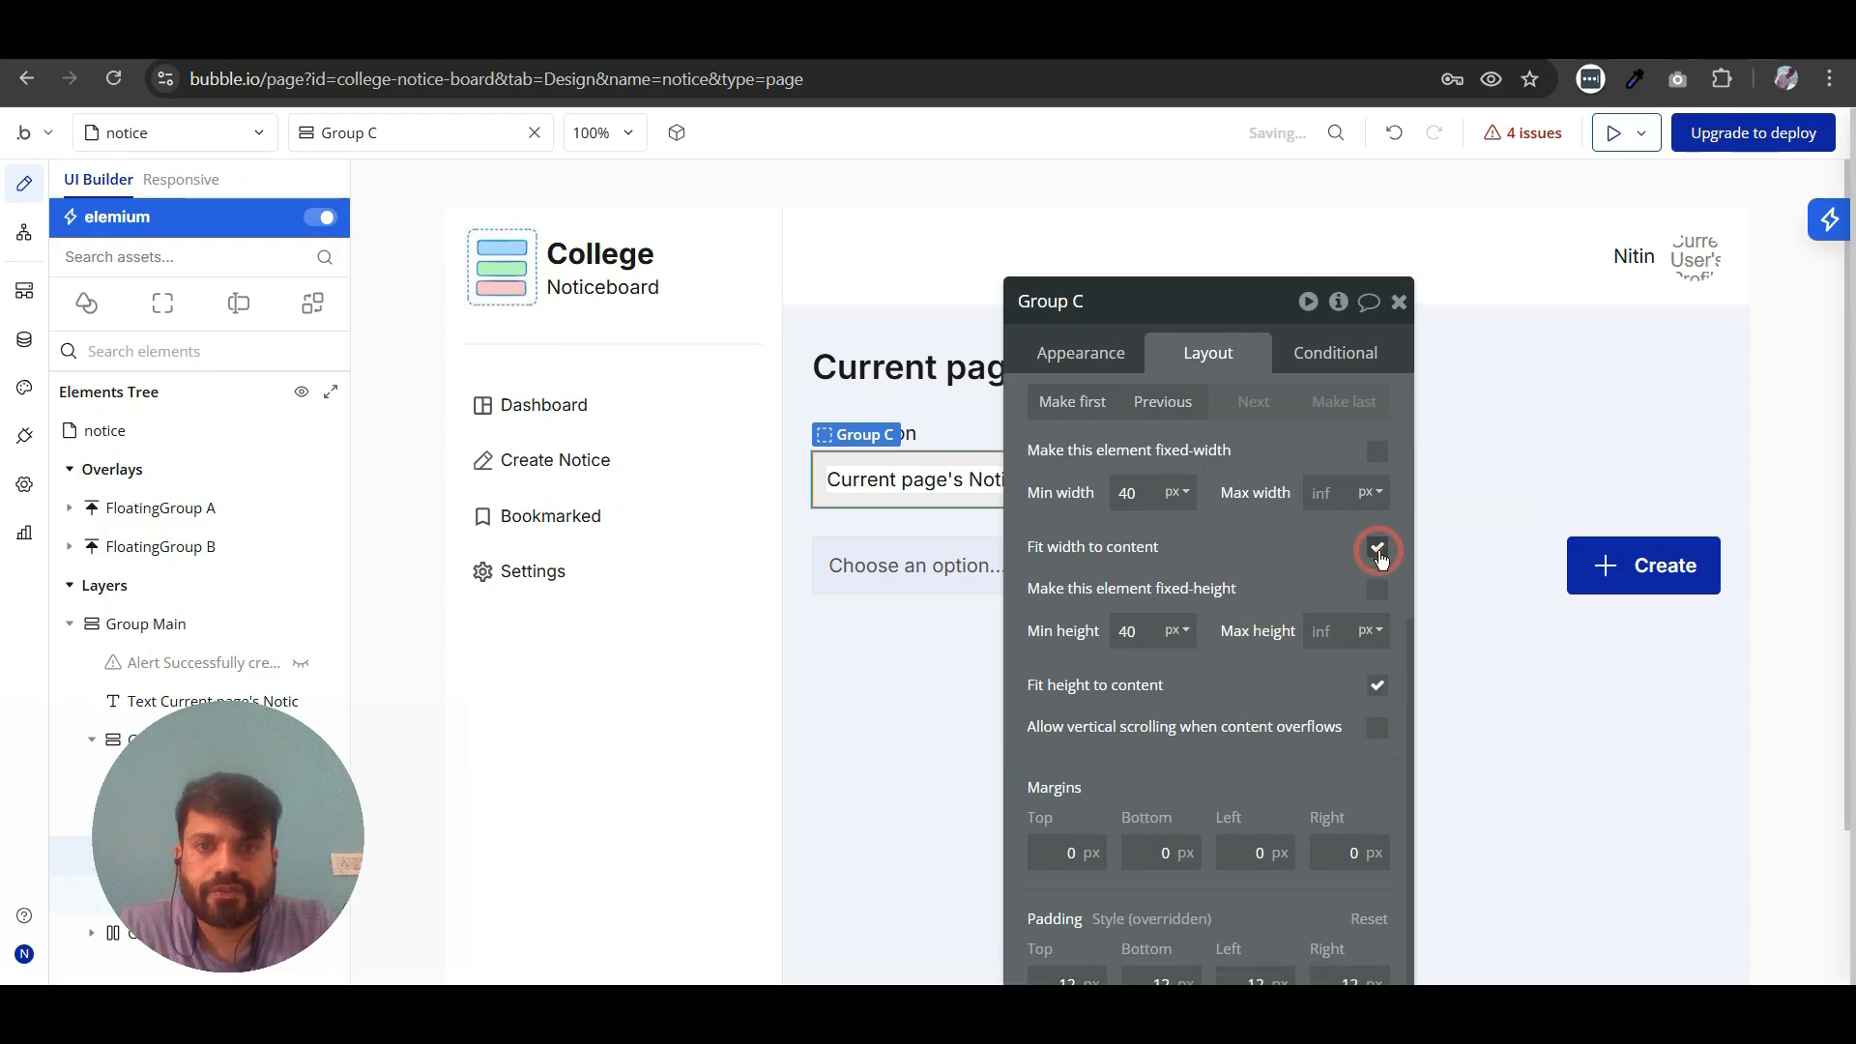
{"action": "left_click", "coordinate": [1378, 550]}
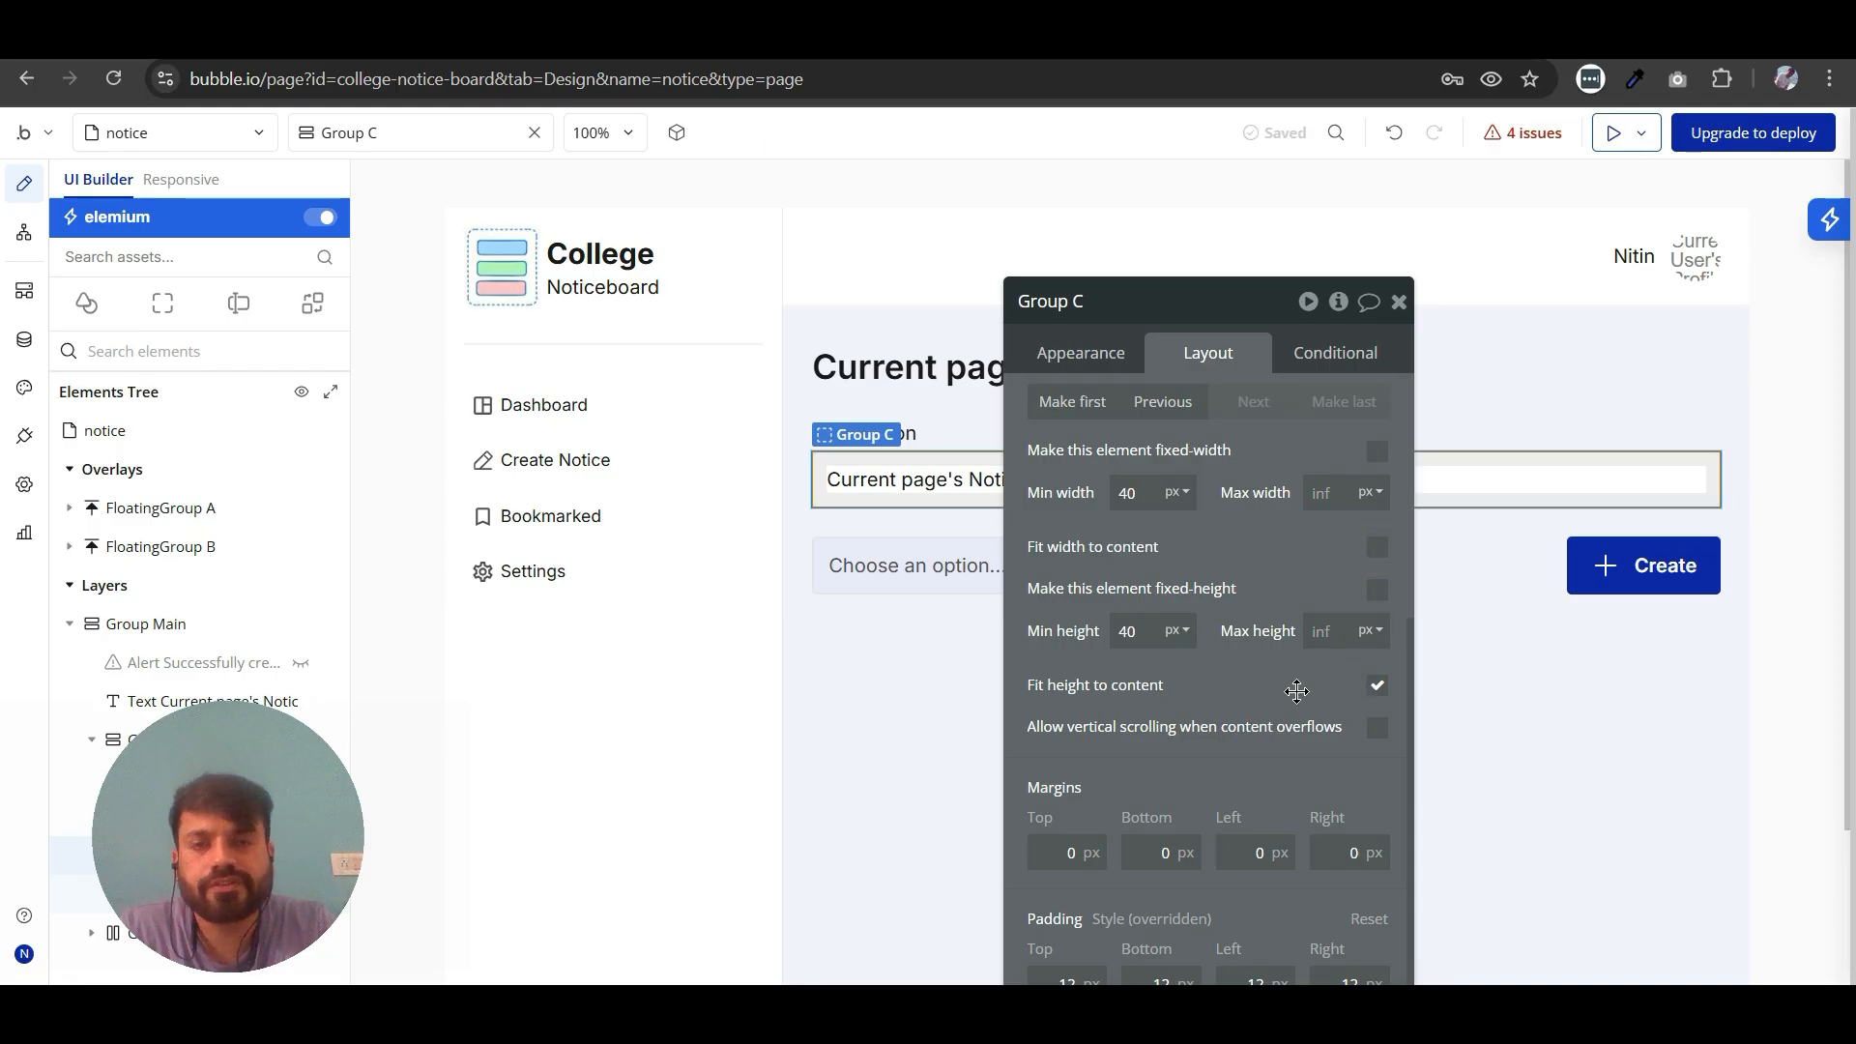
{"action": "left_click_drag", "start_coordinate": [1314, 685], "coordinate": [1136, 747]}
{"action": "left_click", "coordinate": [1222, 366]}
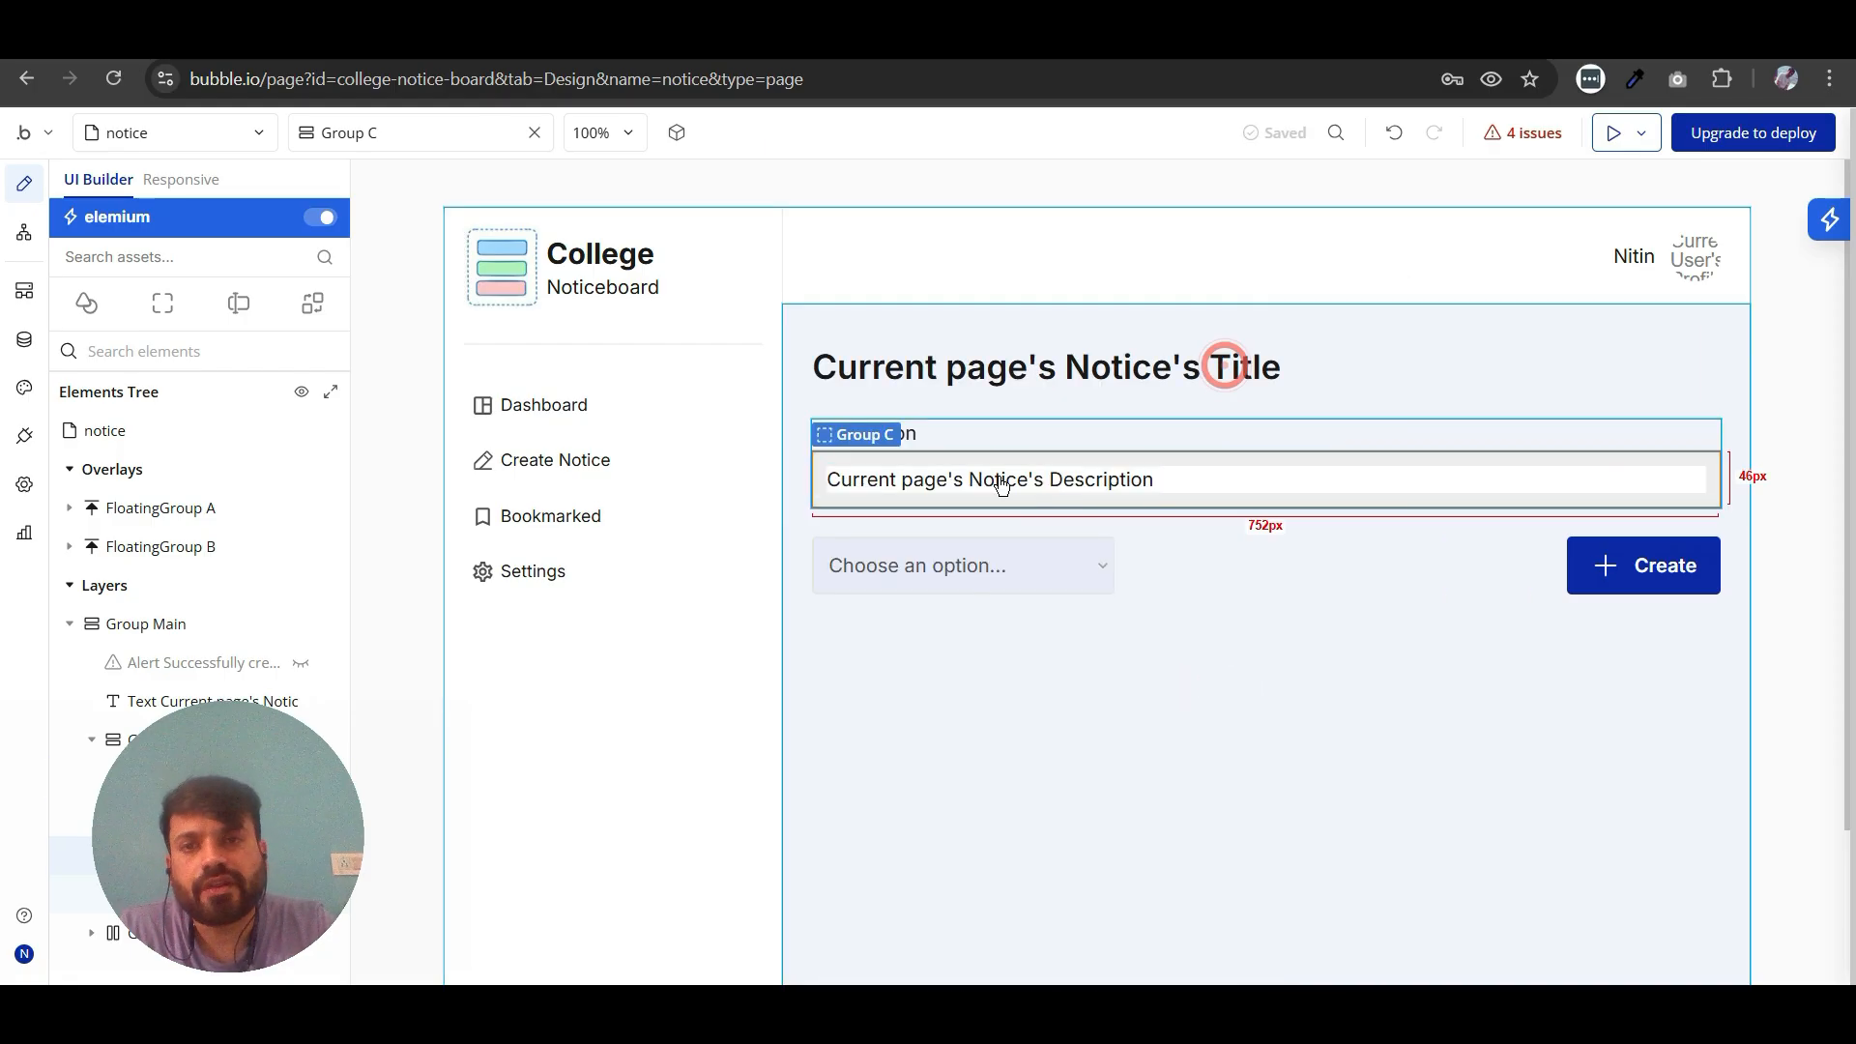
- Turn off Fit width to content for the notice description text so it fills the group's width
{"action": "double_click", "coordinate": [1114, 472]}
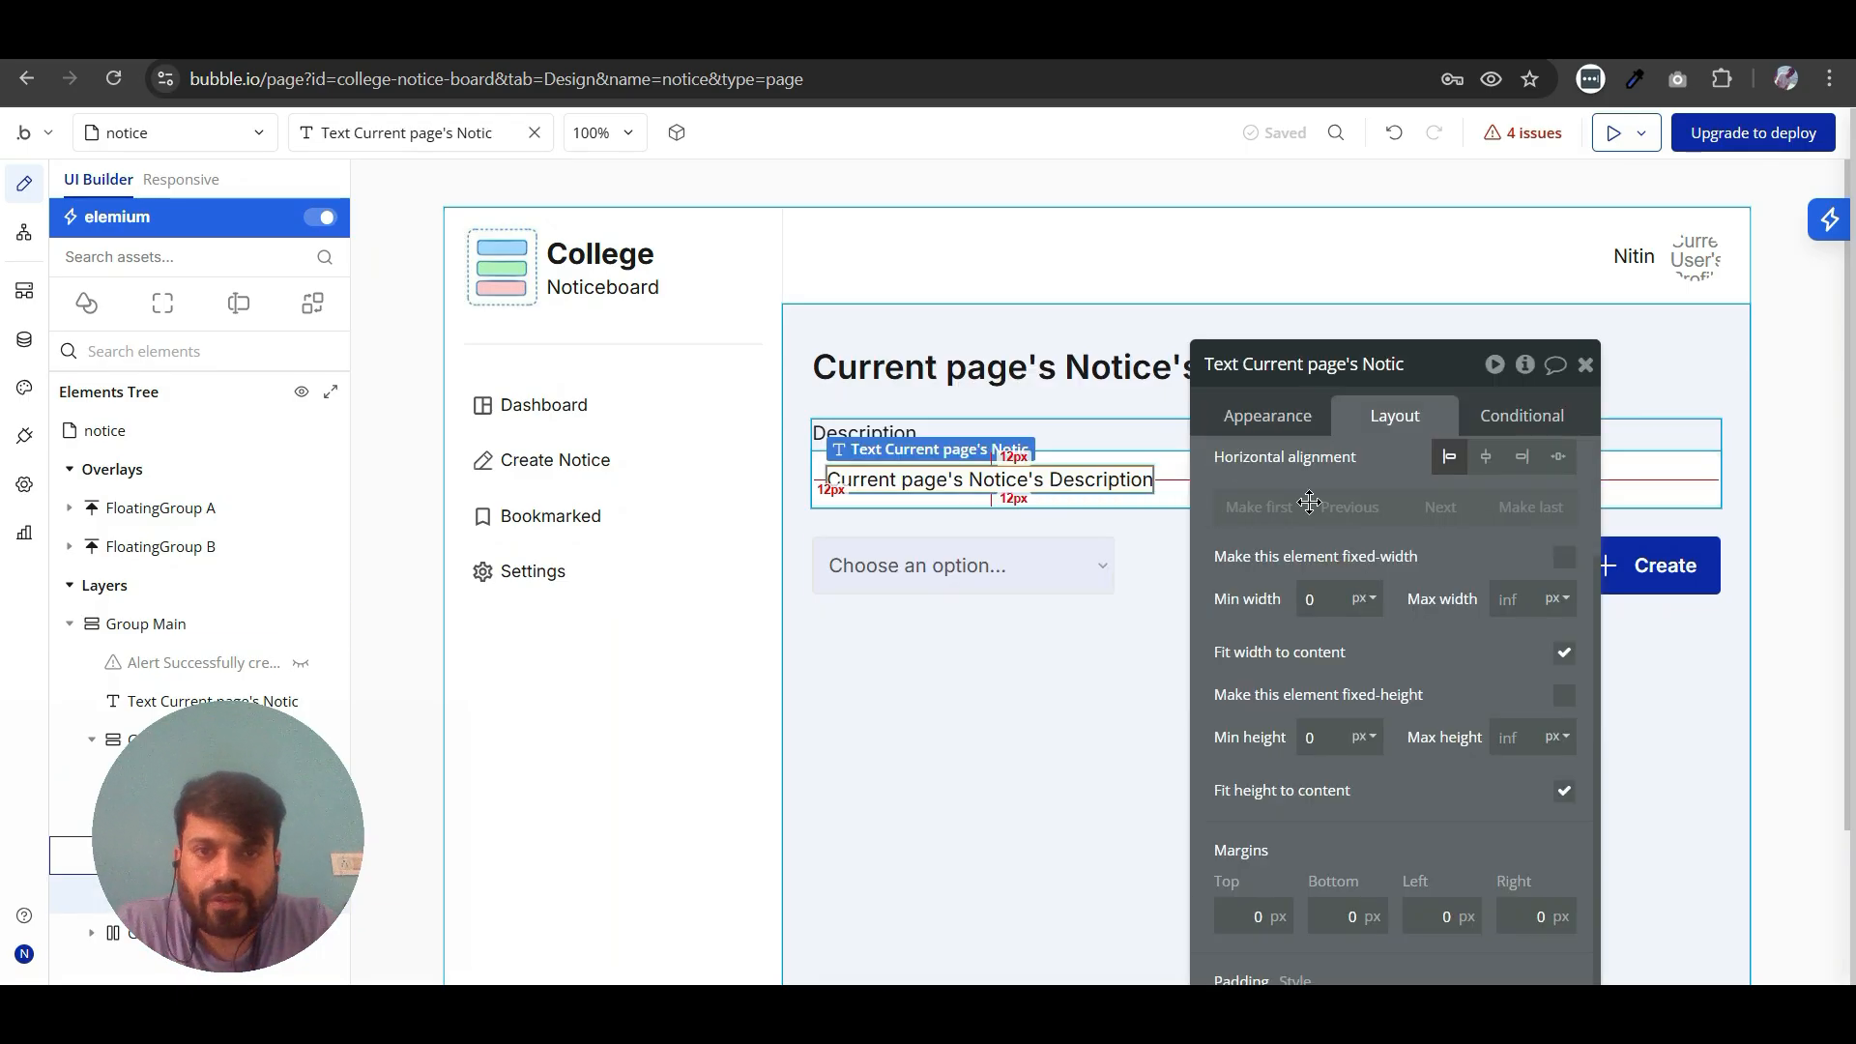
{"action": "left_click_drag", "start_coordinate": [1338, 477], "coordinate": [366, 390]}
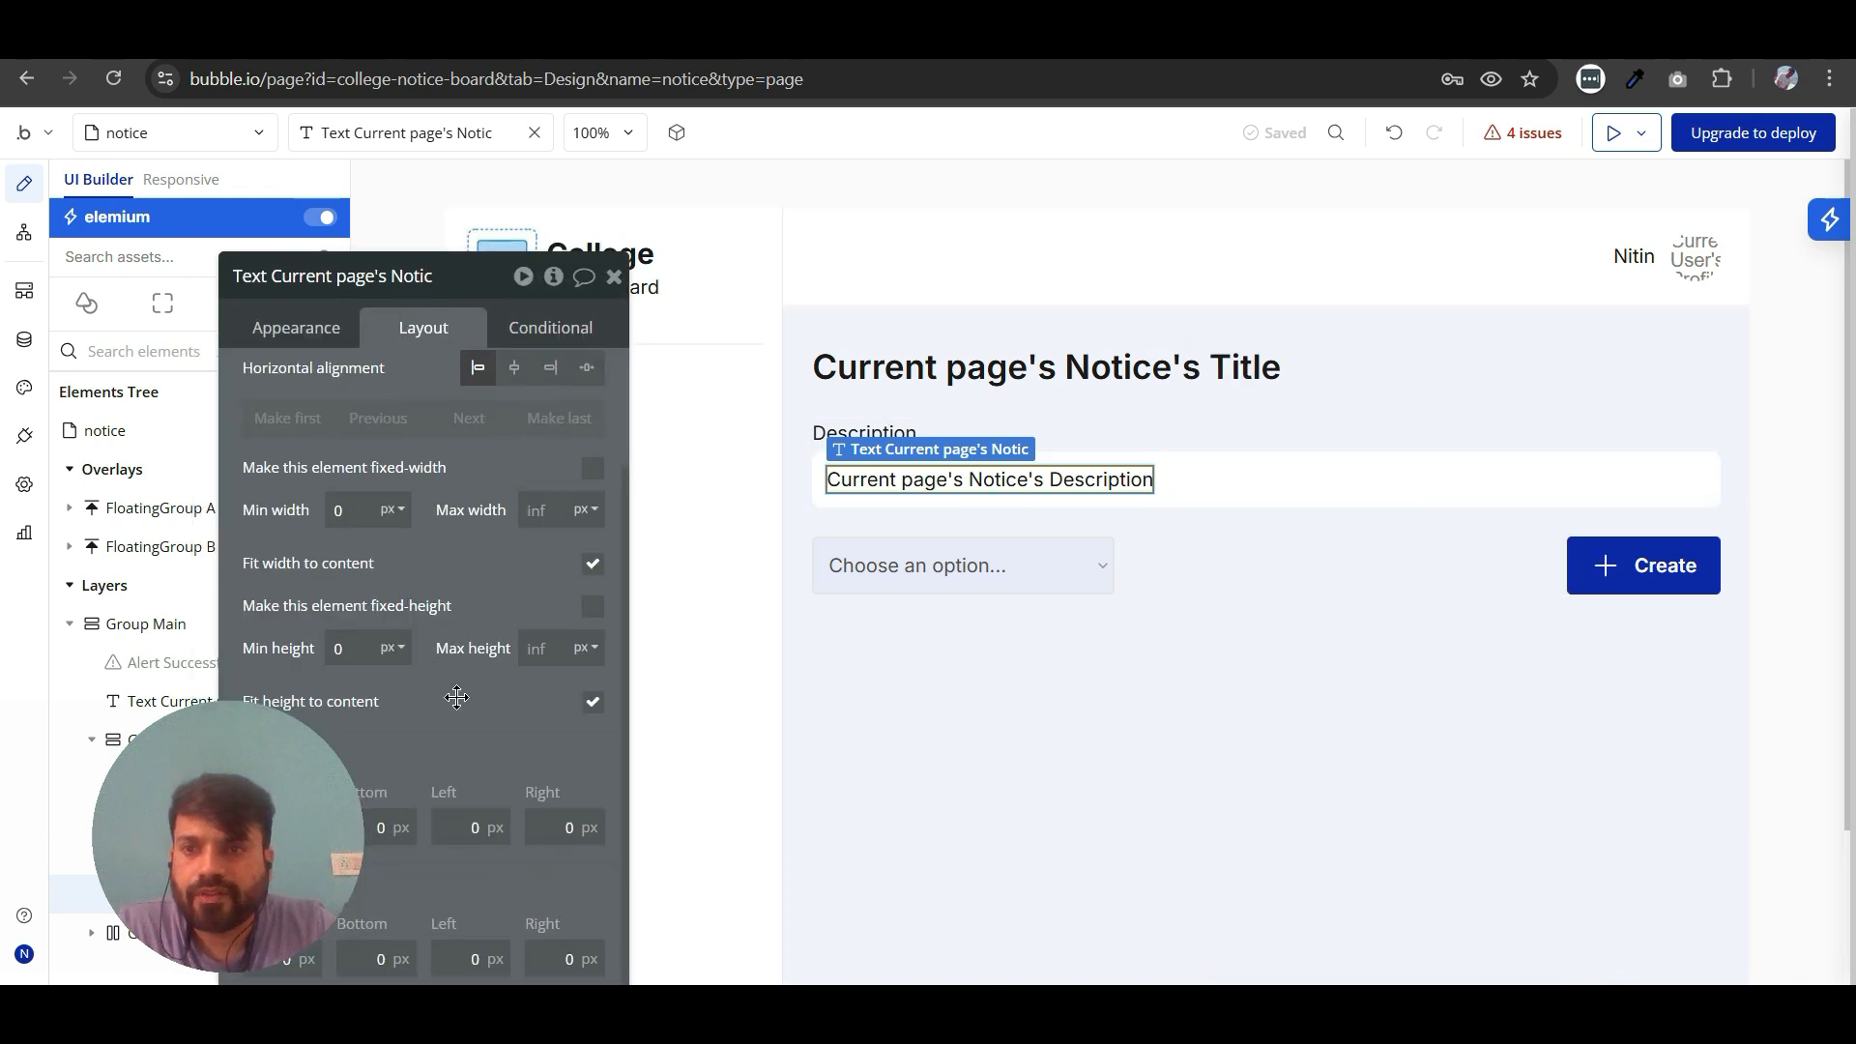
{"action": "left_click", "coordinate": [592, 566]}
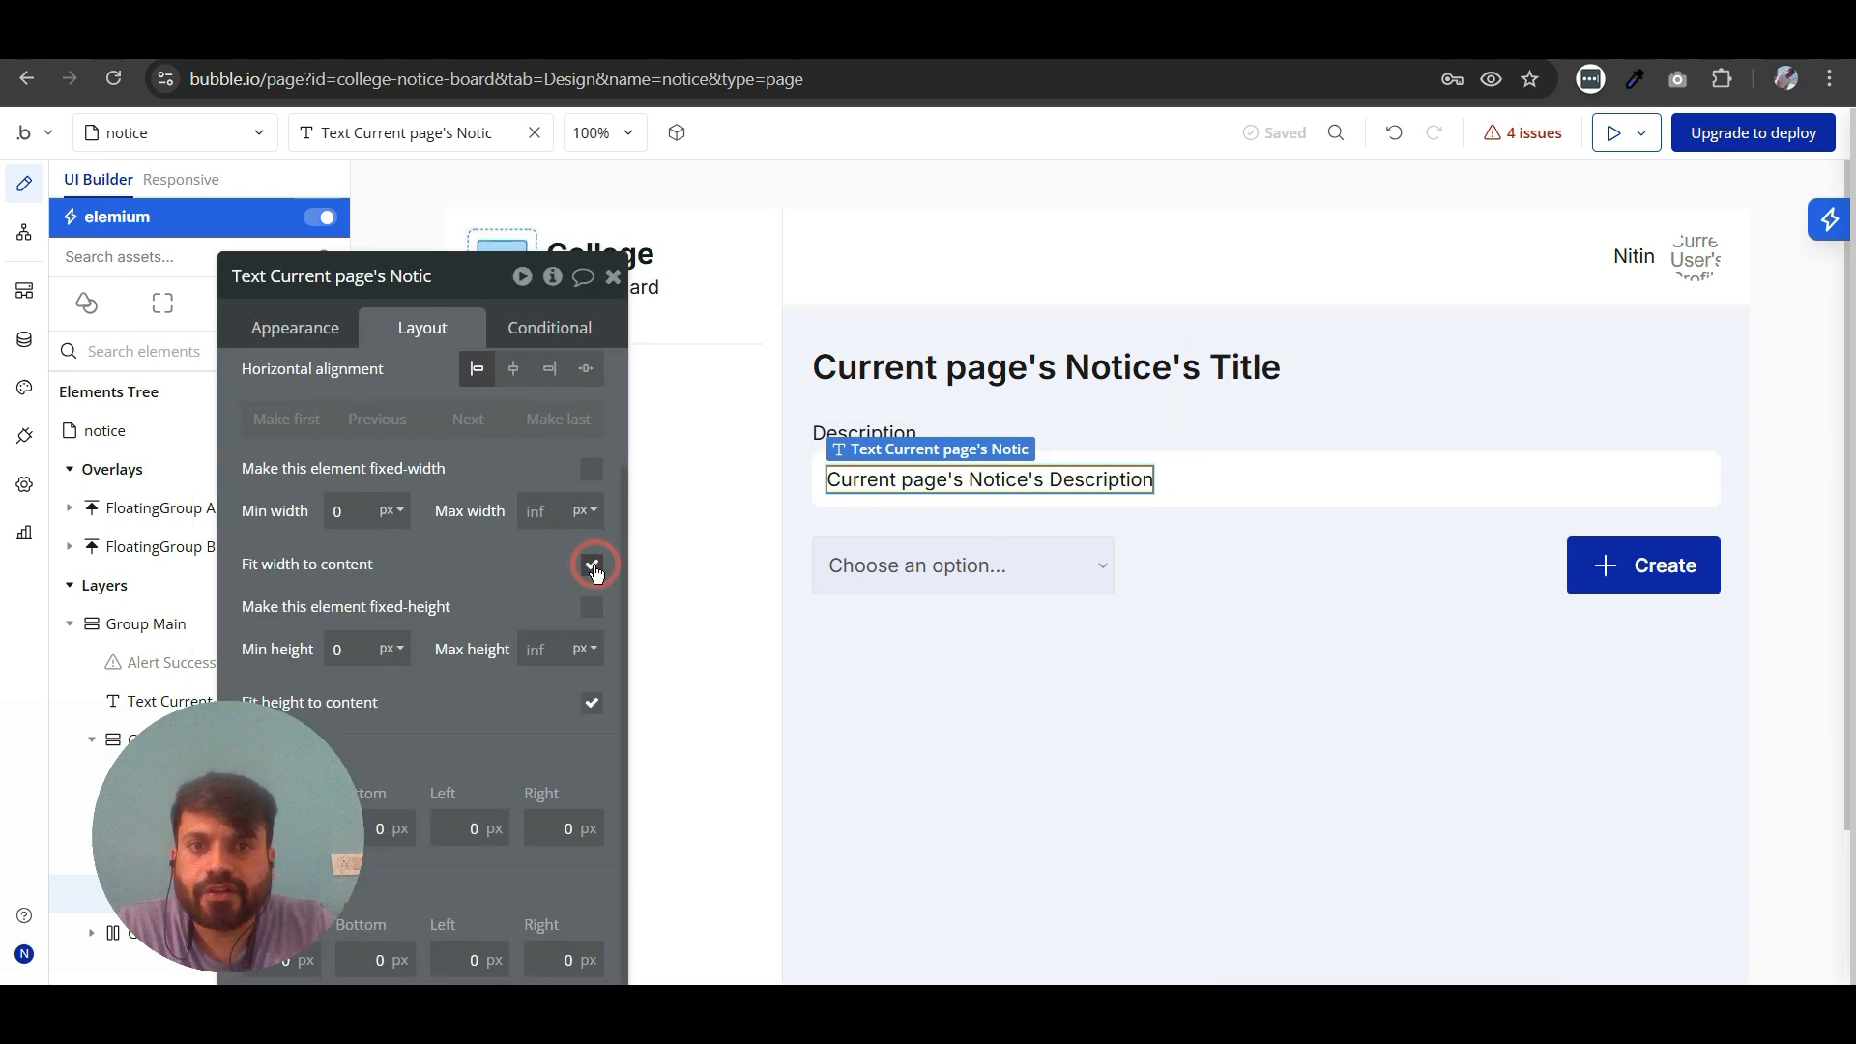
{"action": "left_click", "coordinate": [592, 567]}
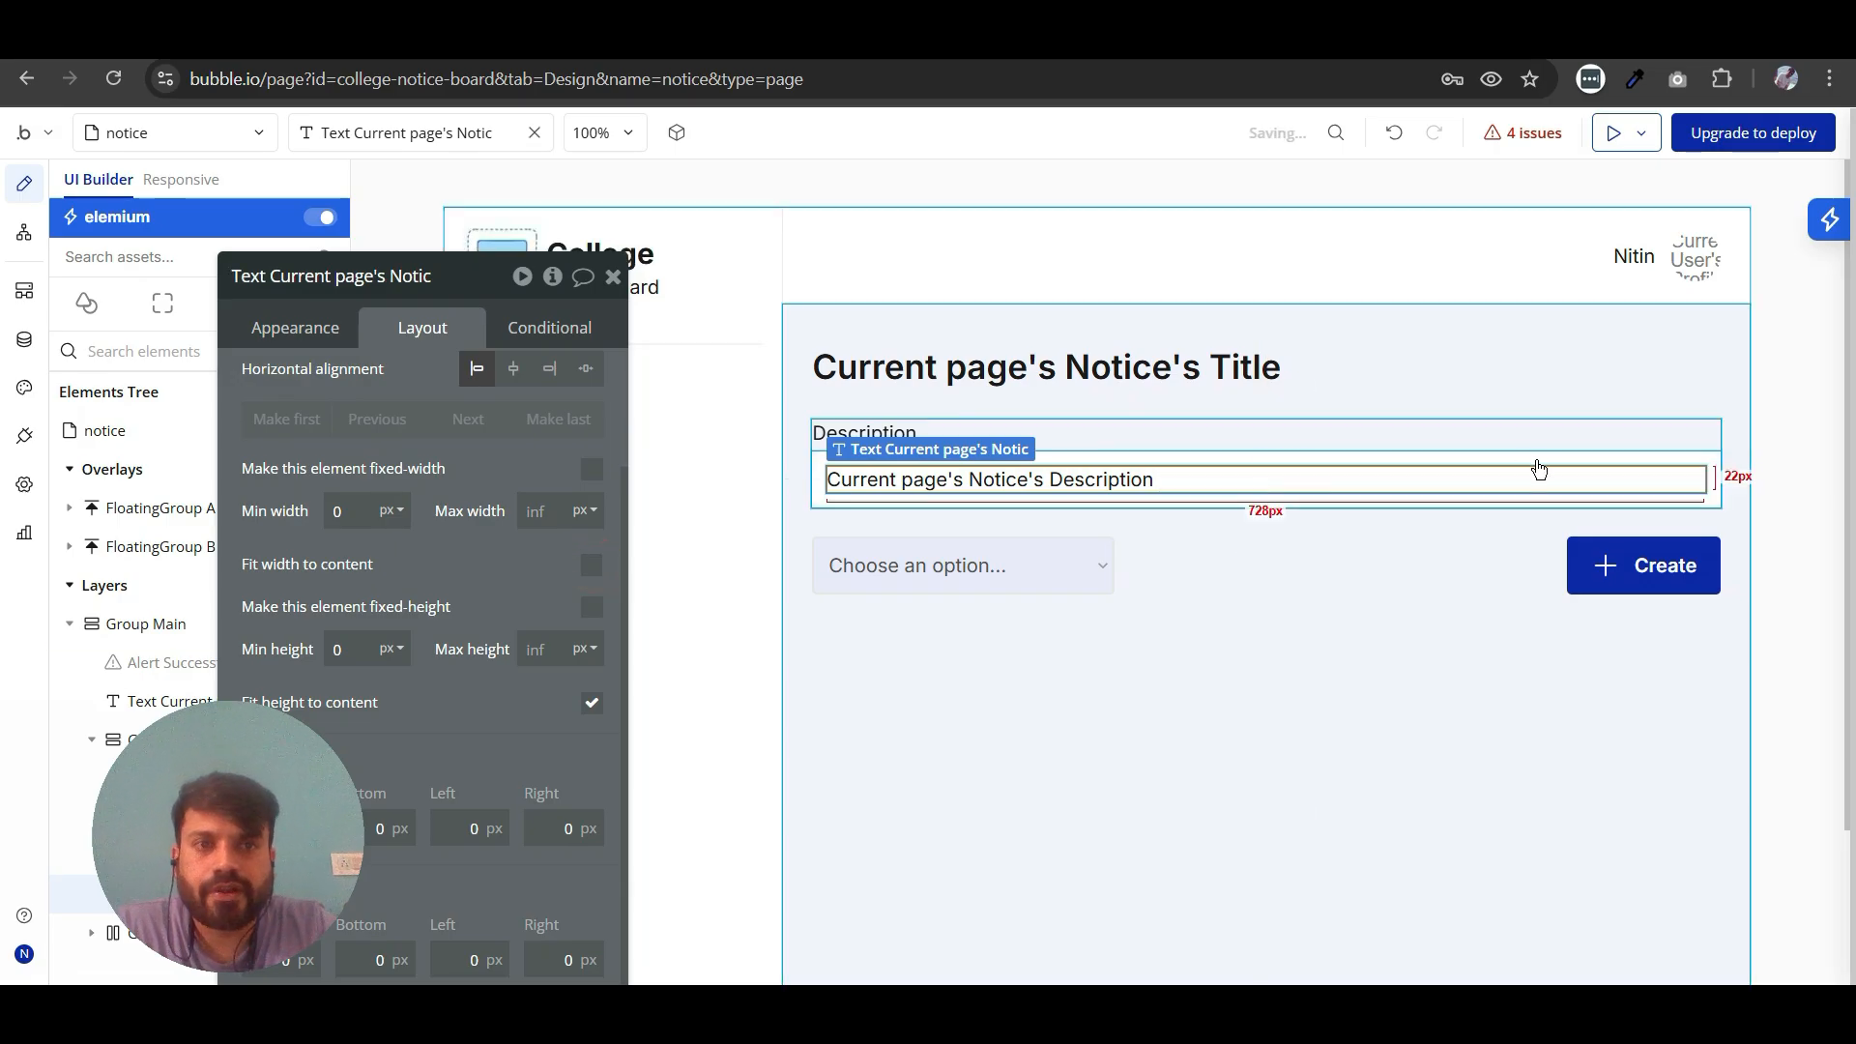
{"action": "left_click_drag", "start_coordinate": [611, 279], "coordinate": [701, 271]}
{"action": "left_click", "coordinate": [700, 271]}
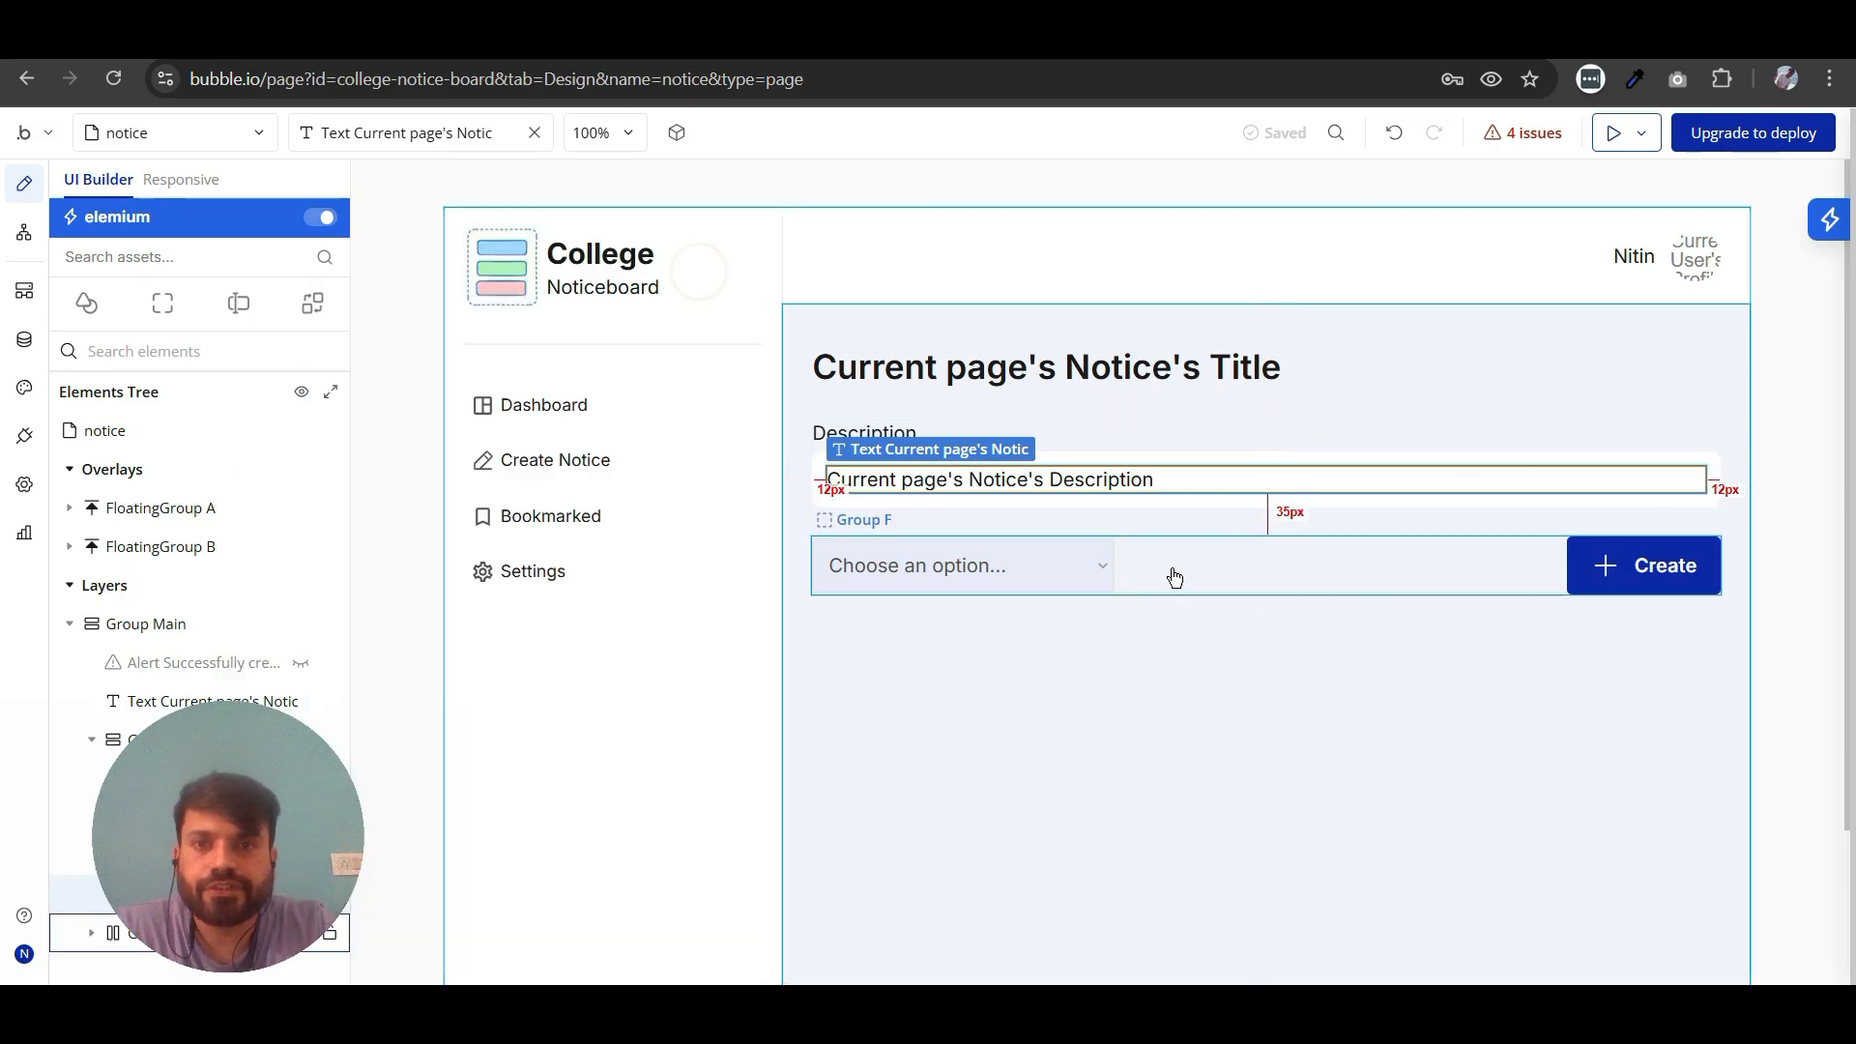
- Delete the option dropdown from the Create button's row and add a Phosphor Regular Thumbs-up icon there
{"action": "double_click", "coordinate": [1065, 577]}
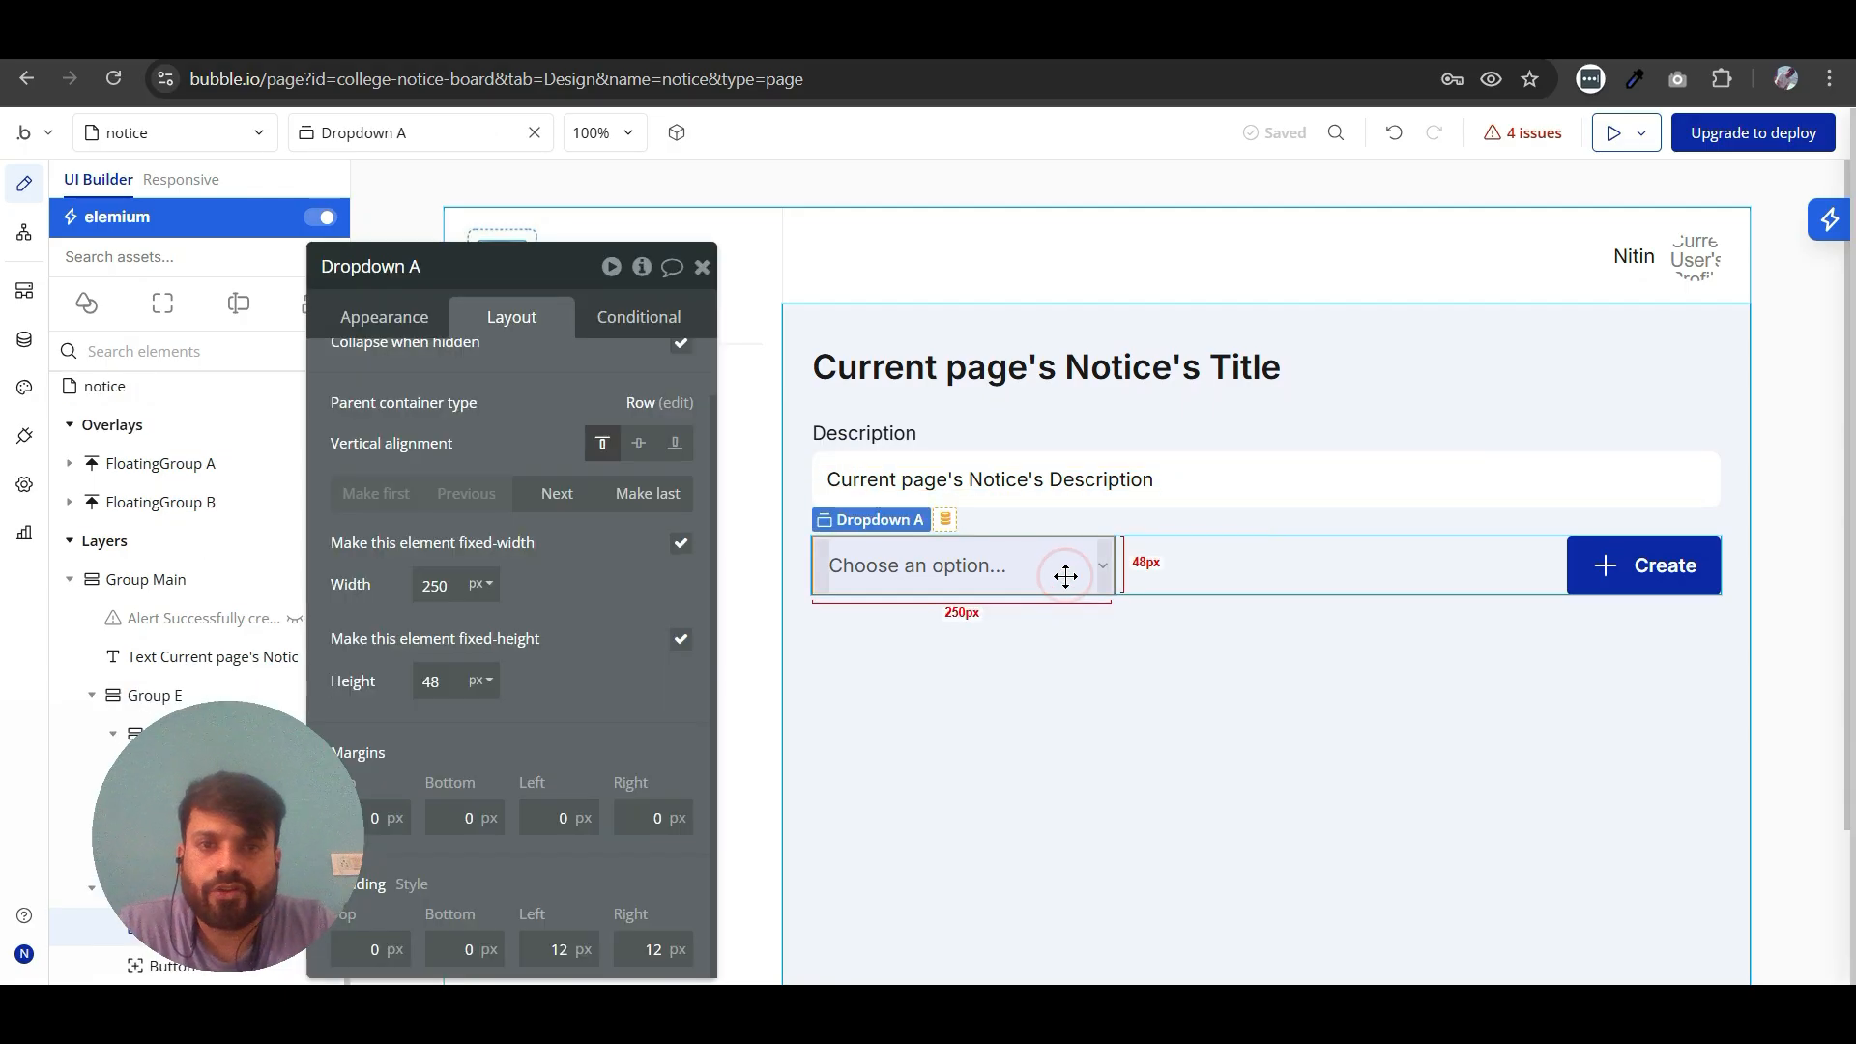
{"action": "key", "text": "Delete"}
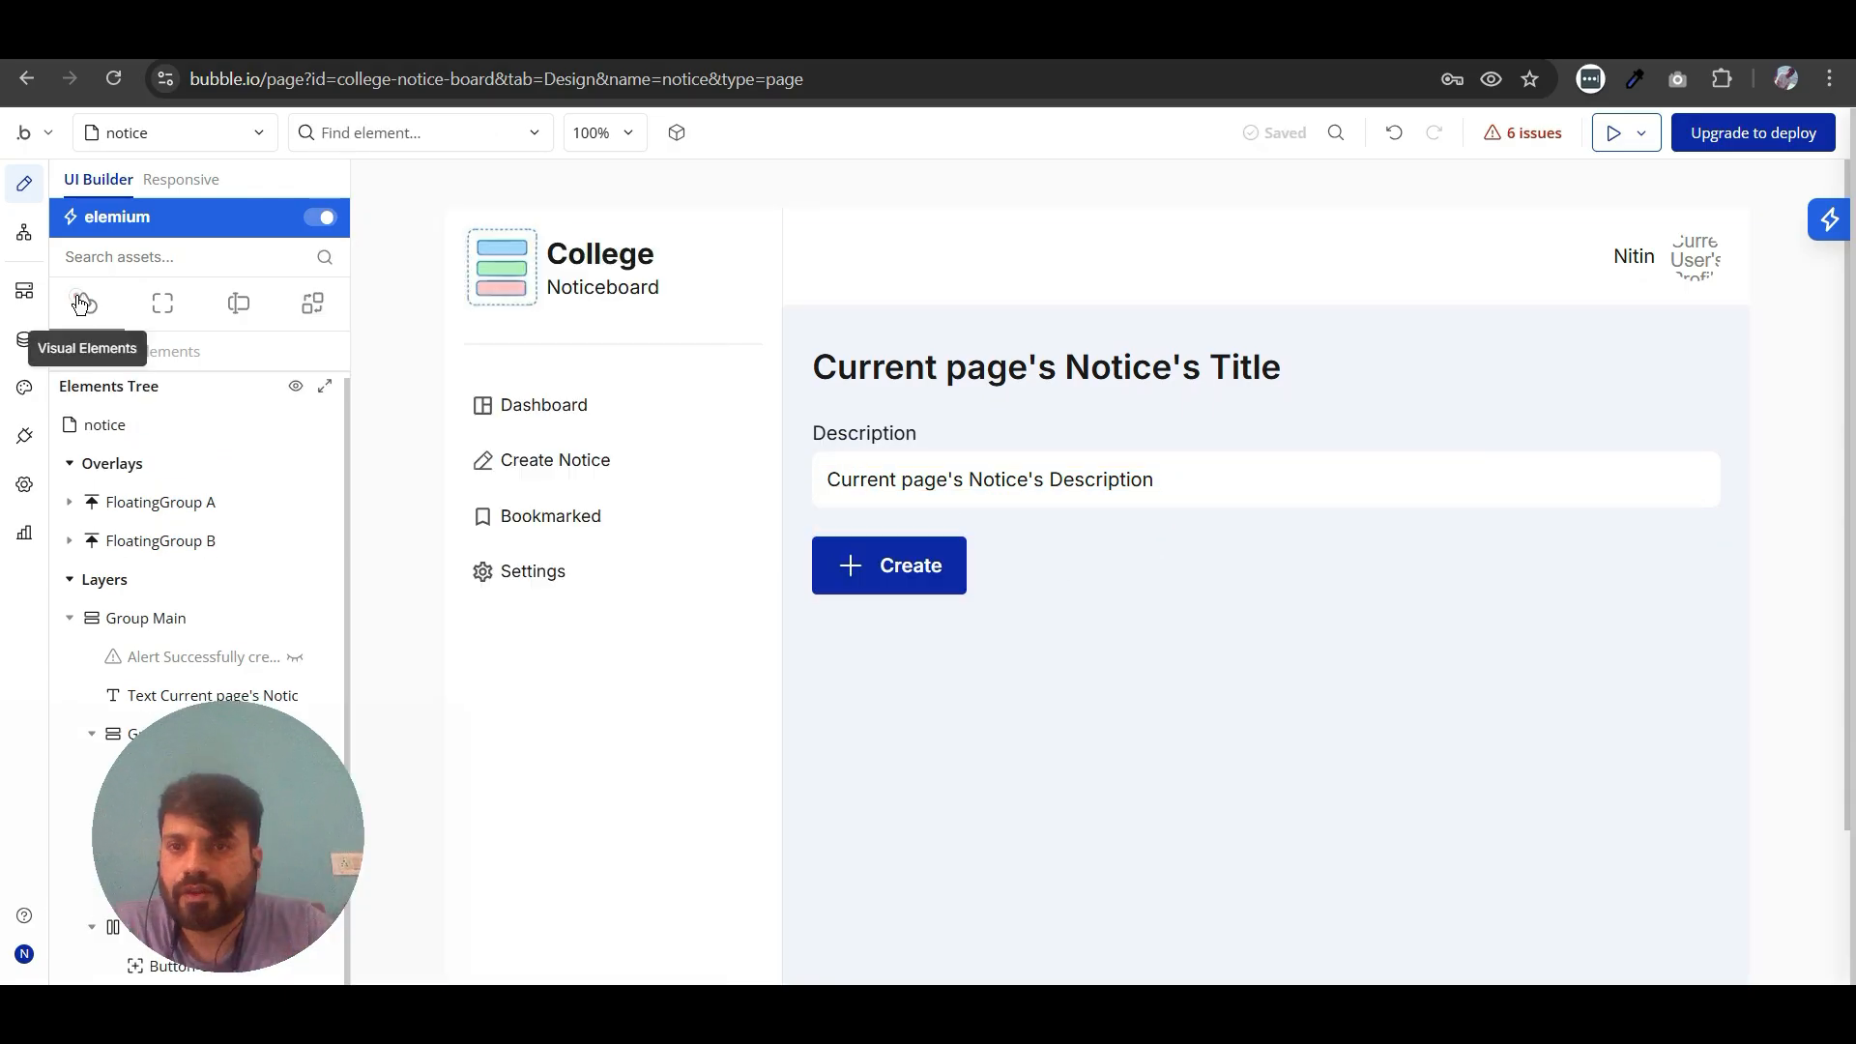
{"action": "left_click", "coordinate": [84, 302]}
{"action": "left_click_drag", "start_coordinate": [112, 613], "coordinate": [882, 496]}
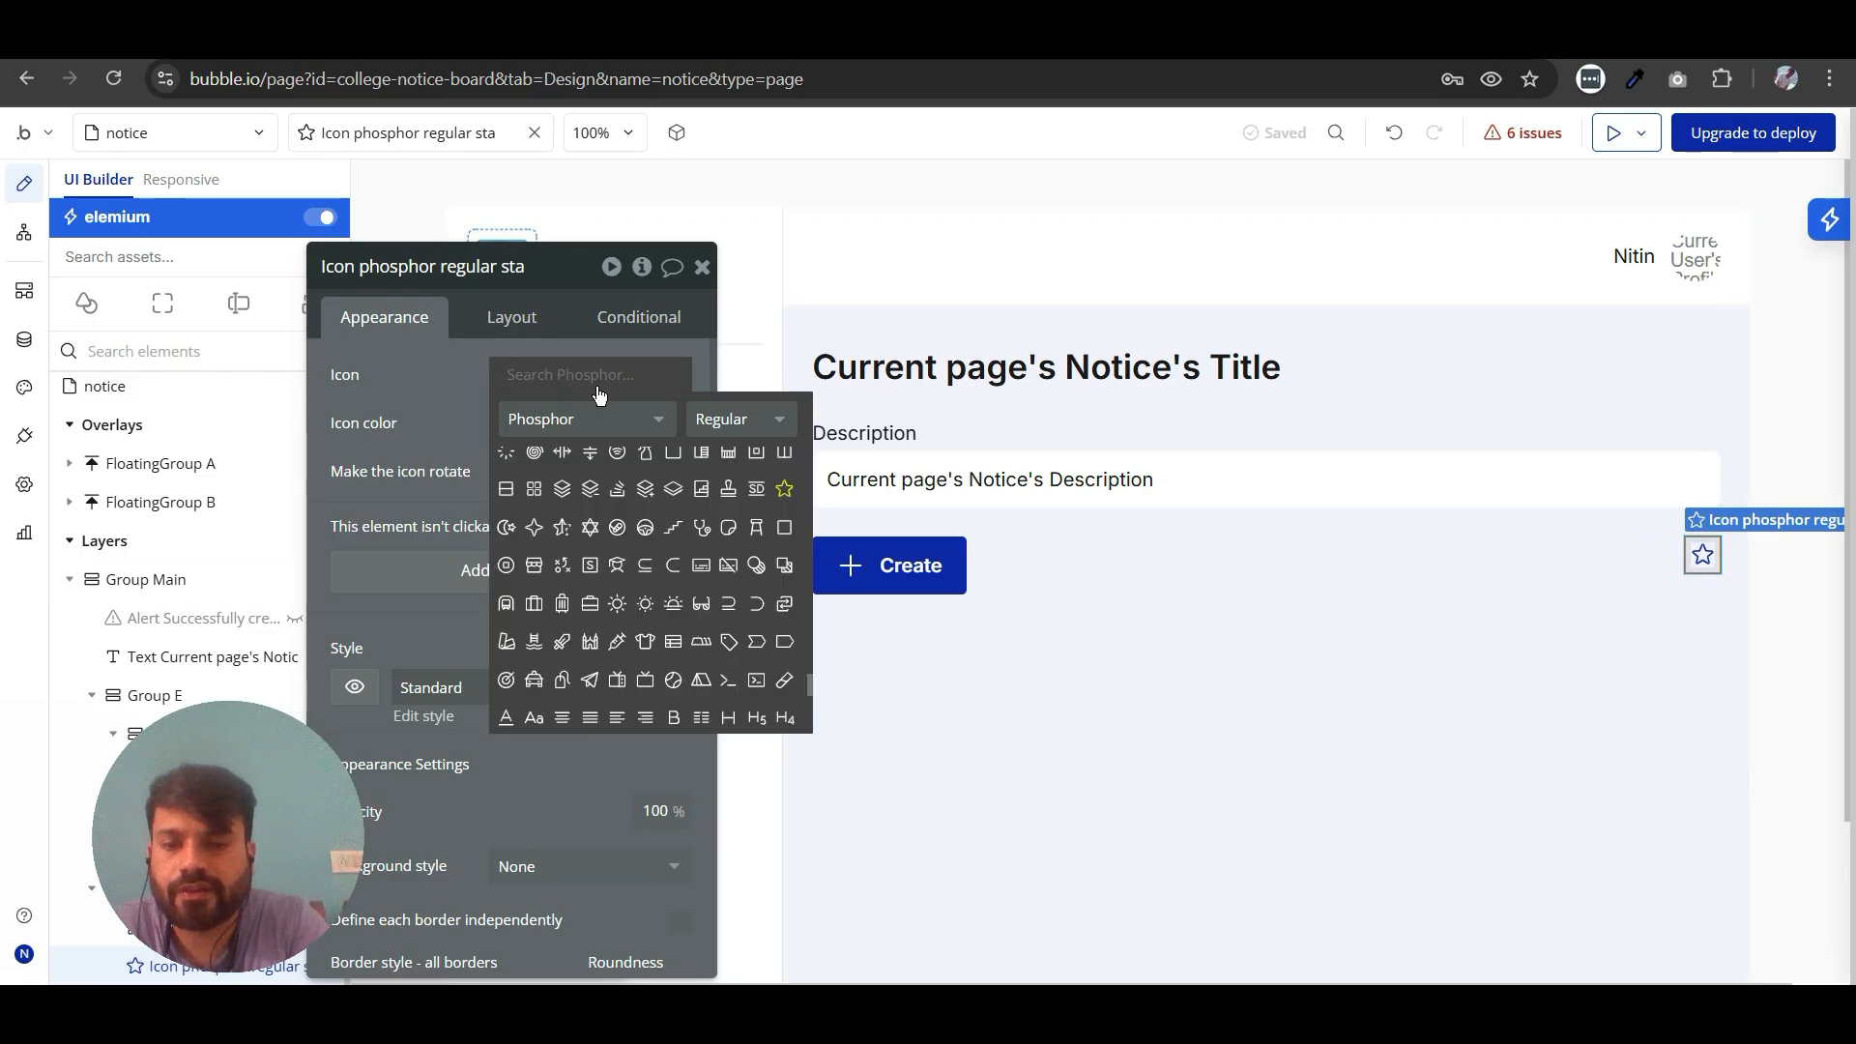
{"action": "type", "text": "like"}
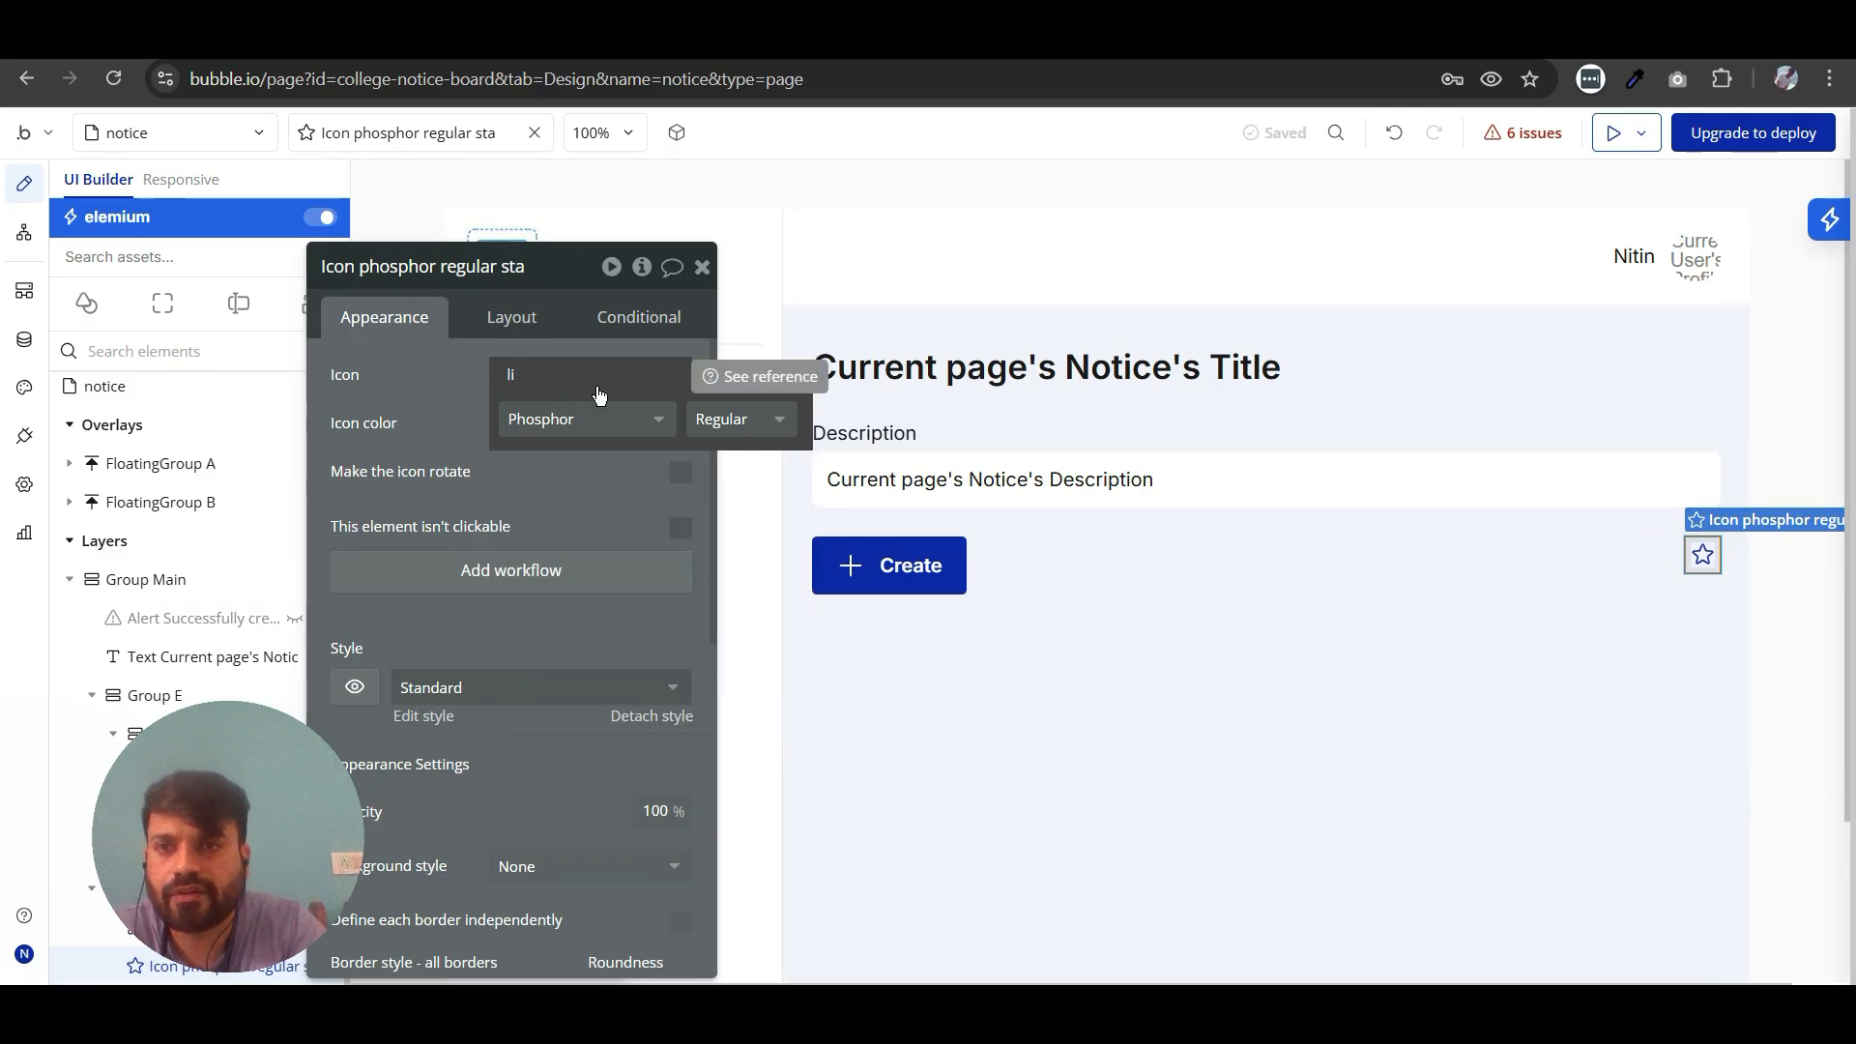
{"action": "key", "text": "BackSpace"}
{"action": "key", "text": "BackSpace"}
{"action": "type", "text": "thum"}
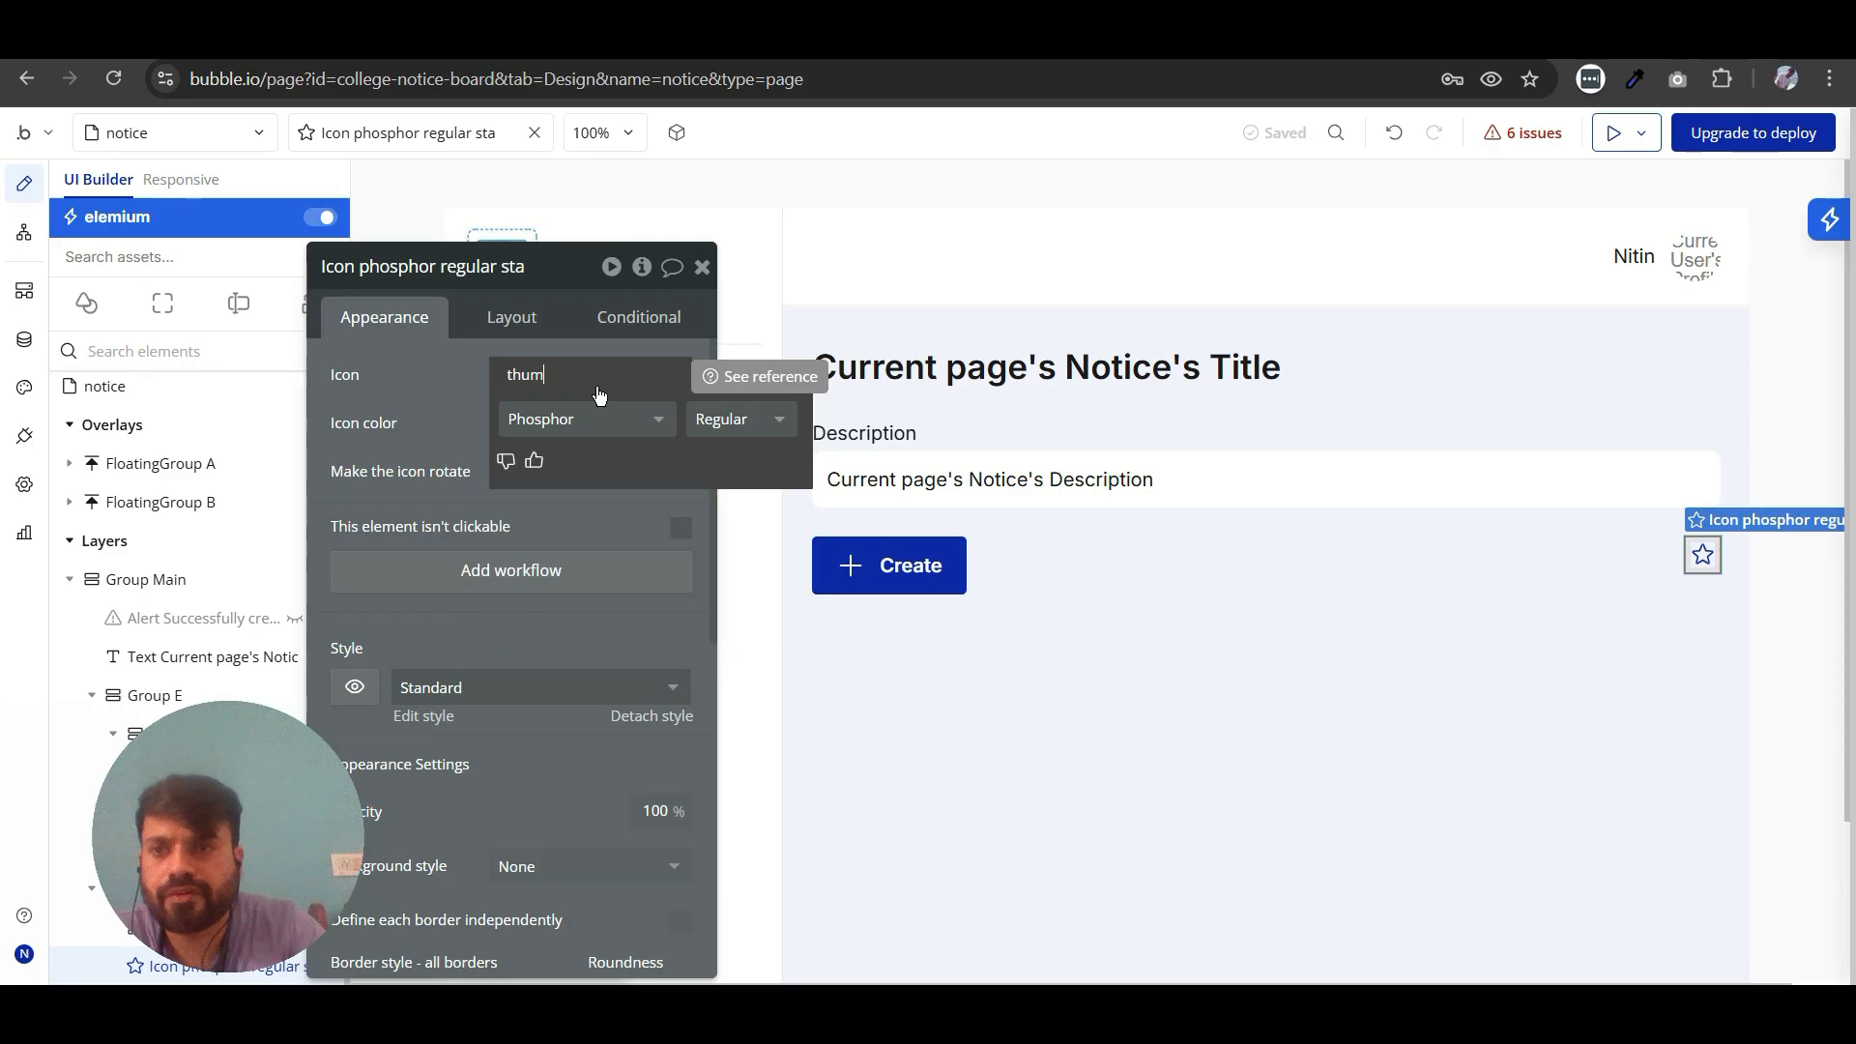
{"action": "left_click", "coordinate": [535, 465]}
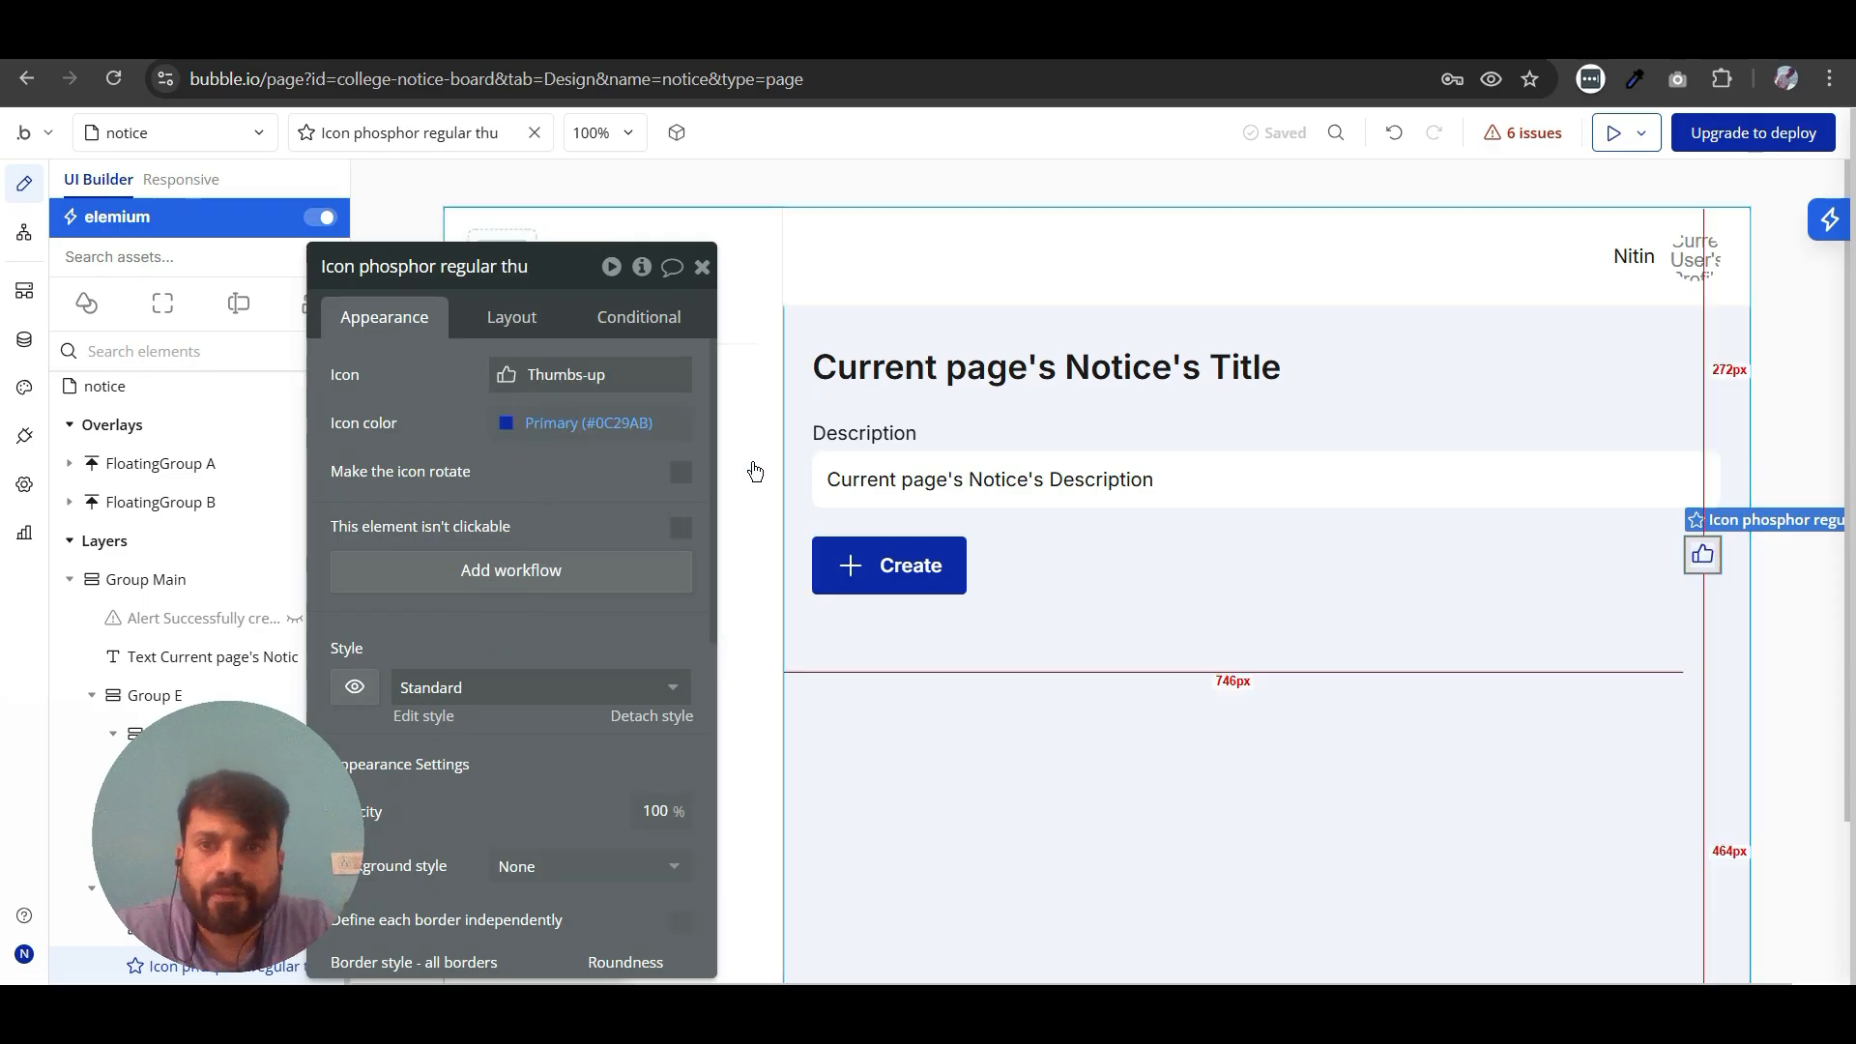
- Add a new text element between the Create button and the thumbs-up icon in their row
{"action": "left_click", "coordinate": [86, 302]}
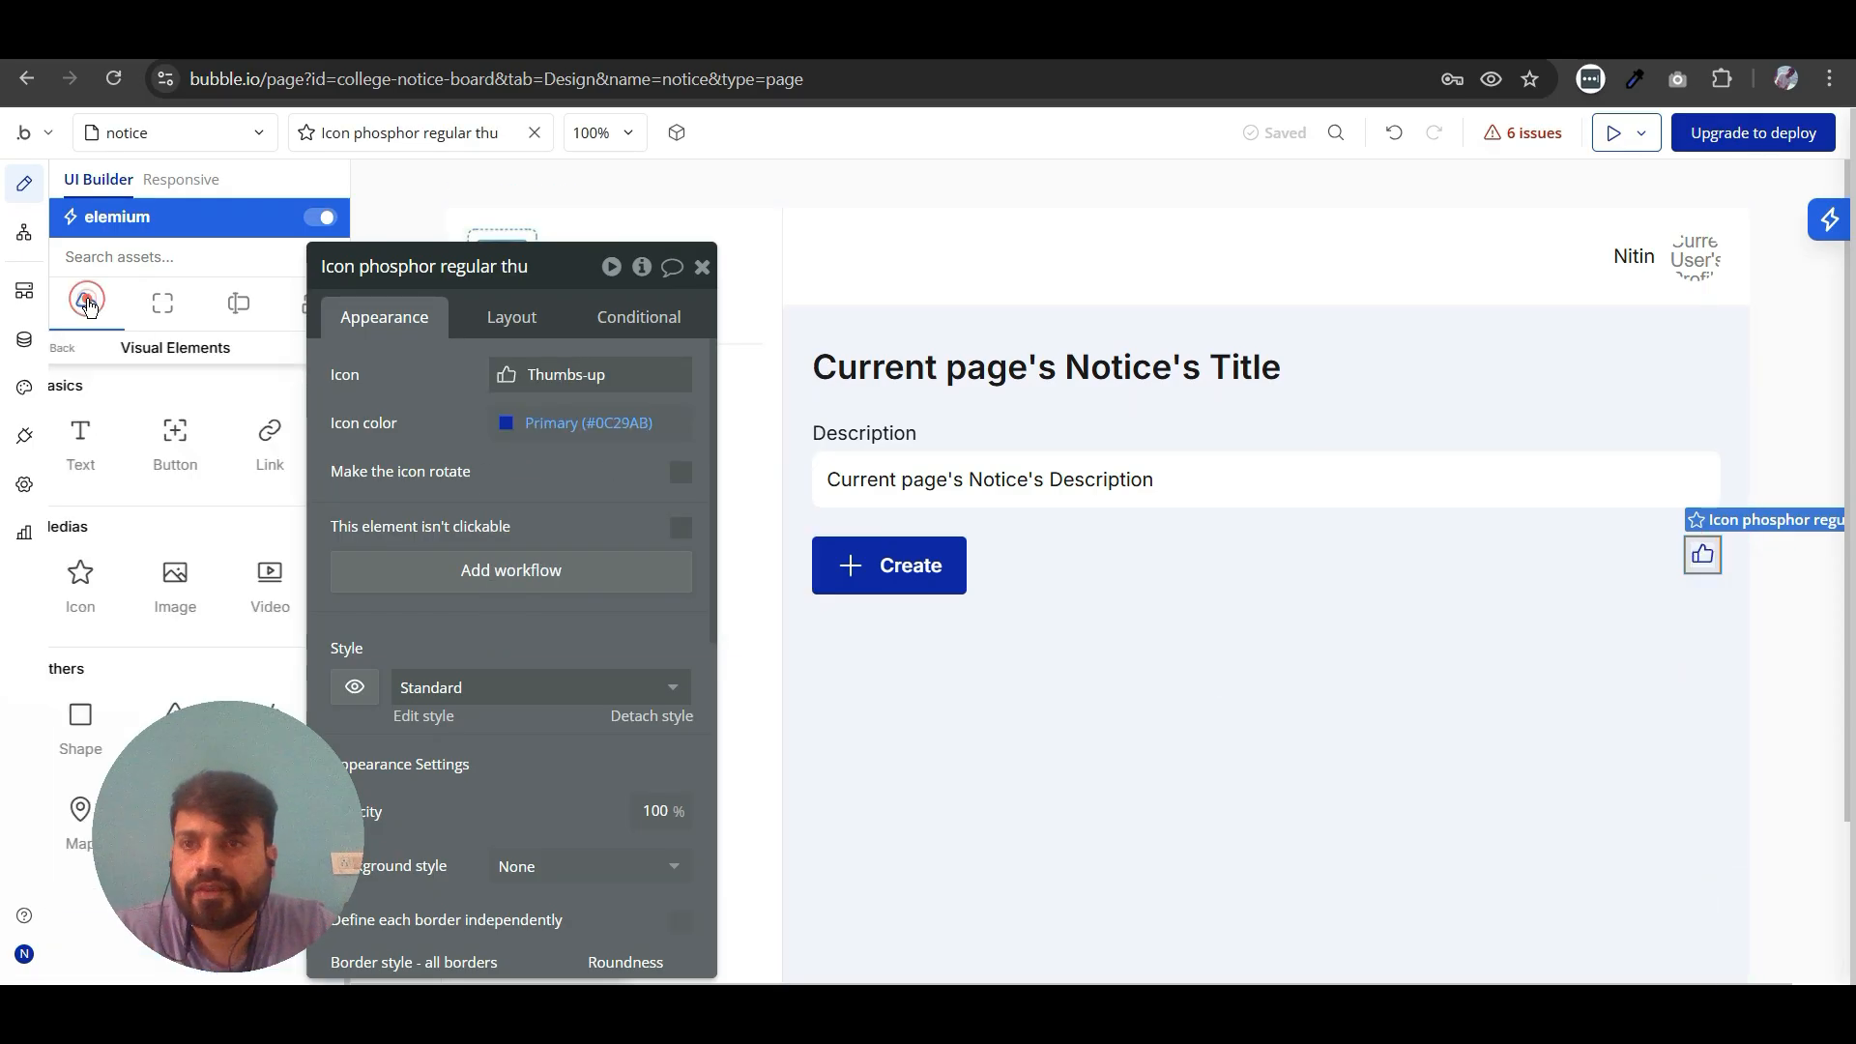
{"action": "left_click", "coordinate": [98, 454]}
{"action": "left_click_drag", "start_coordinate": [652, 465], "coordinate": [1661, 555]}
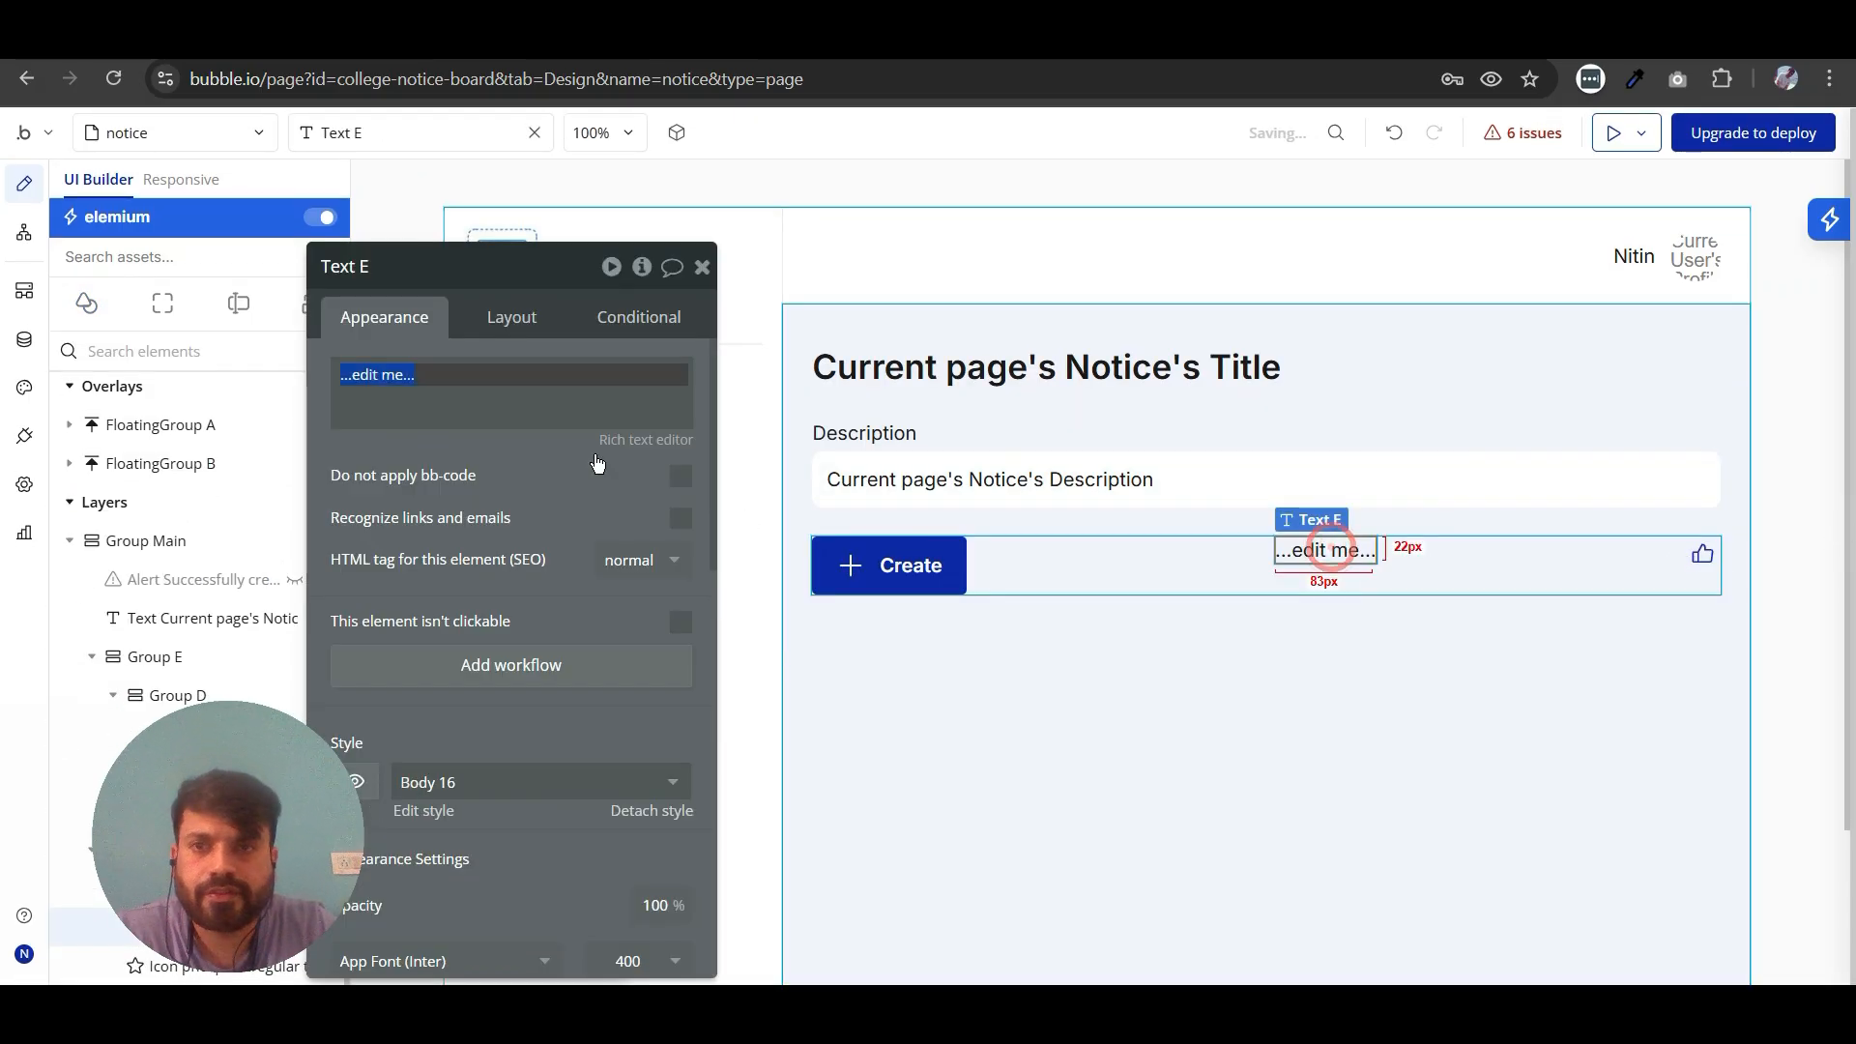
- Check the Notice data type's fields and set the new text to the dynamic data Current page's Notice's Vote:count
{"action": "left_click", "coordinate": [24, 342]}
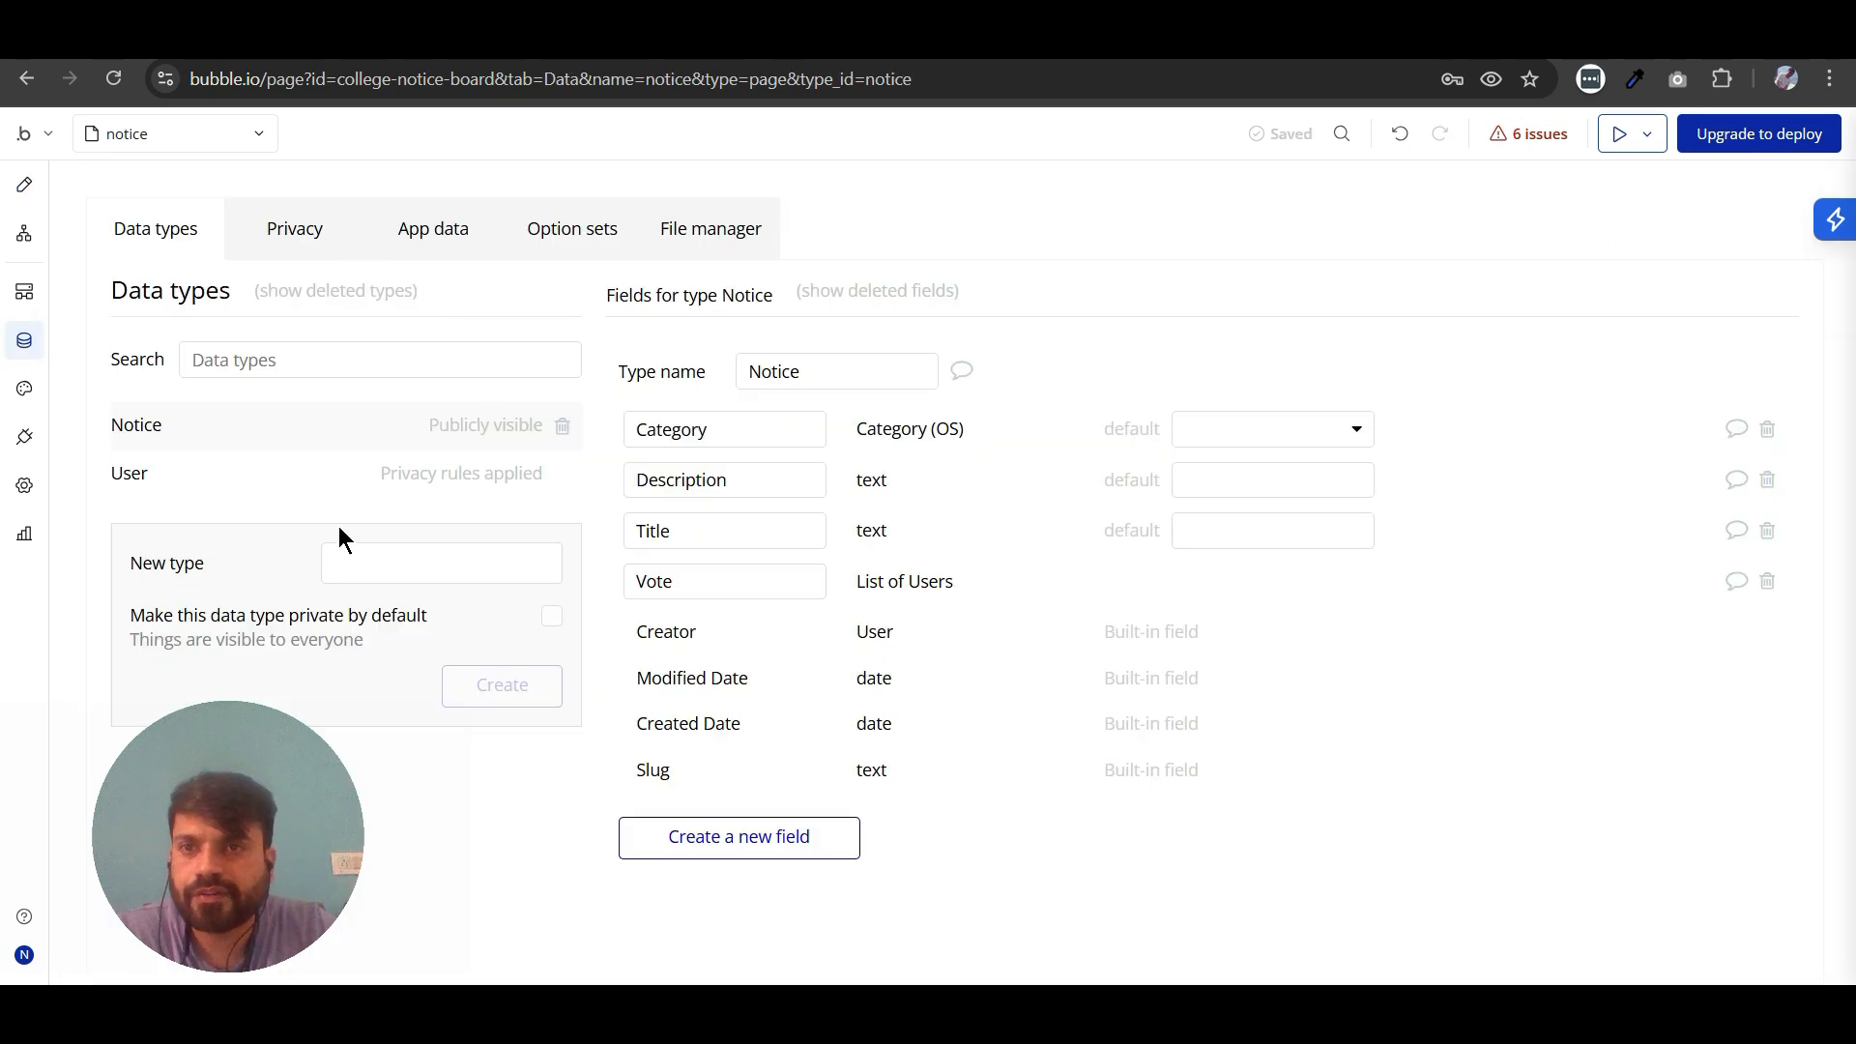
{"action": "mouse_move", "coordinate": [743, 442]}
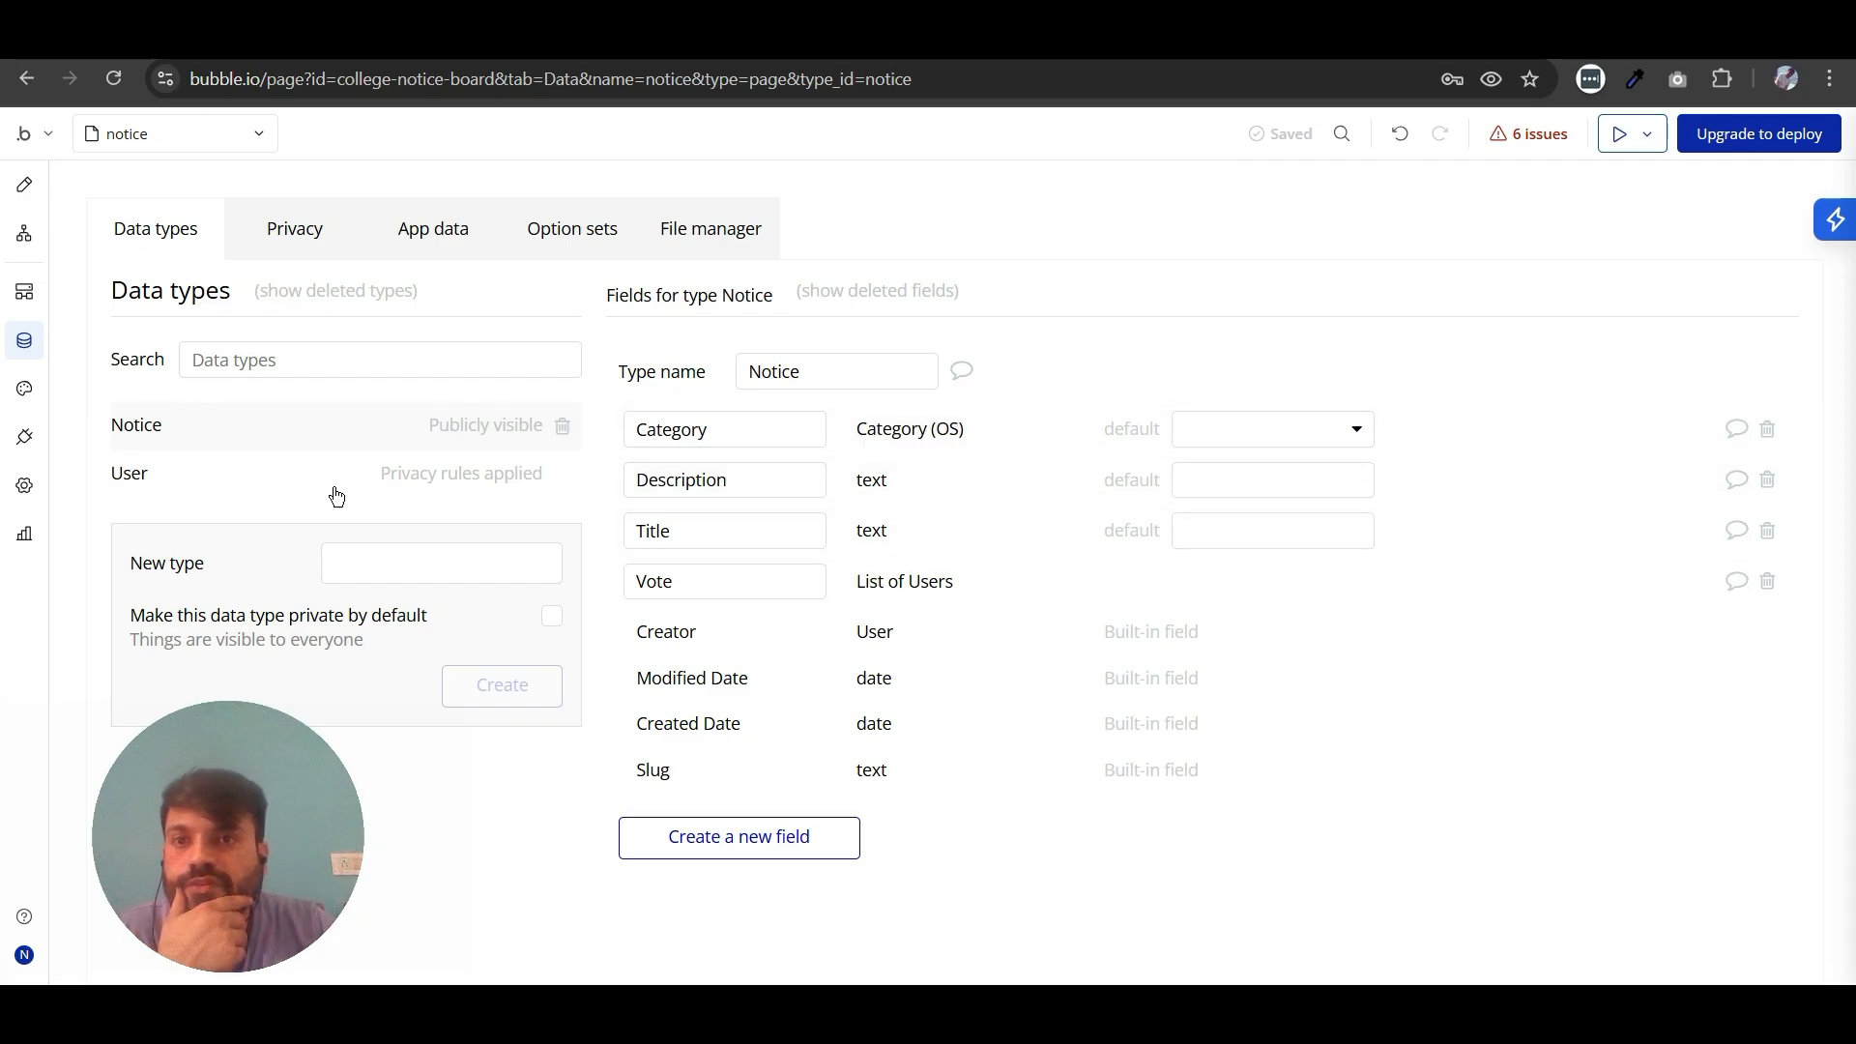
{"action": "left_click", "coordinate": [22, 190]}
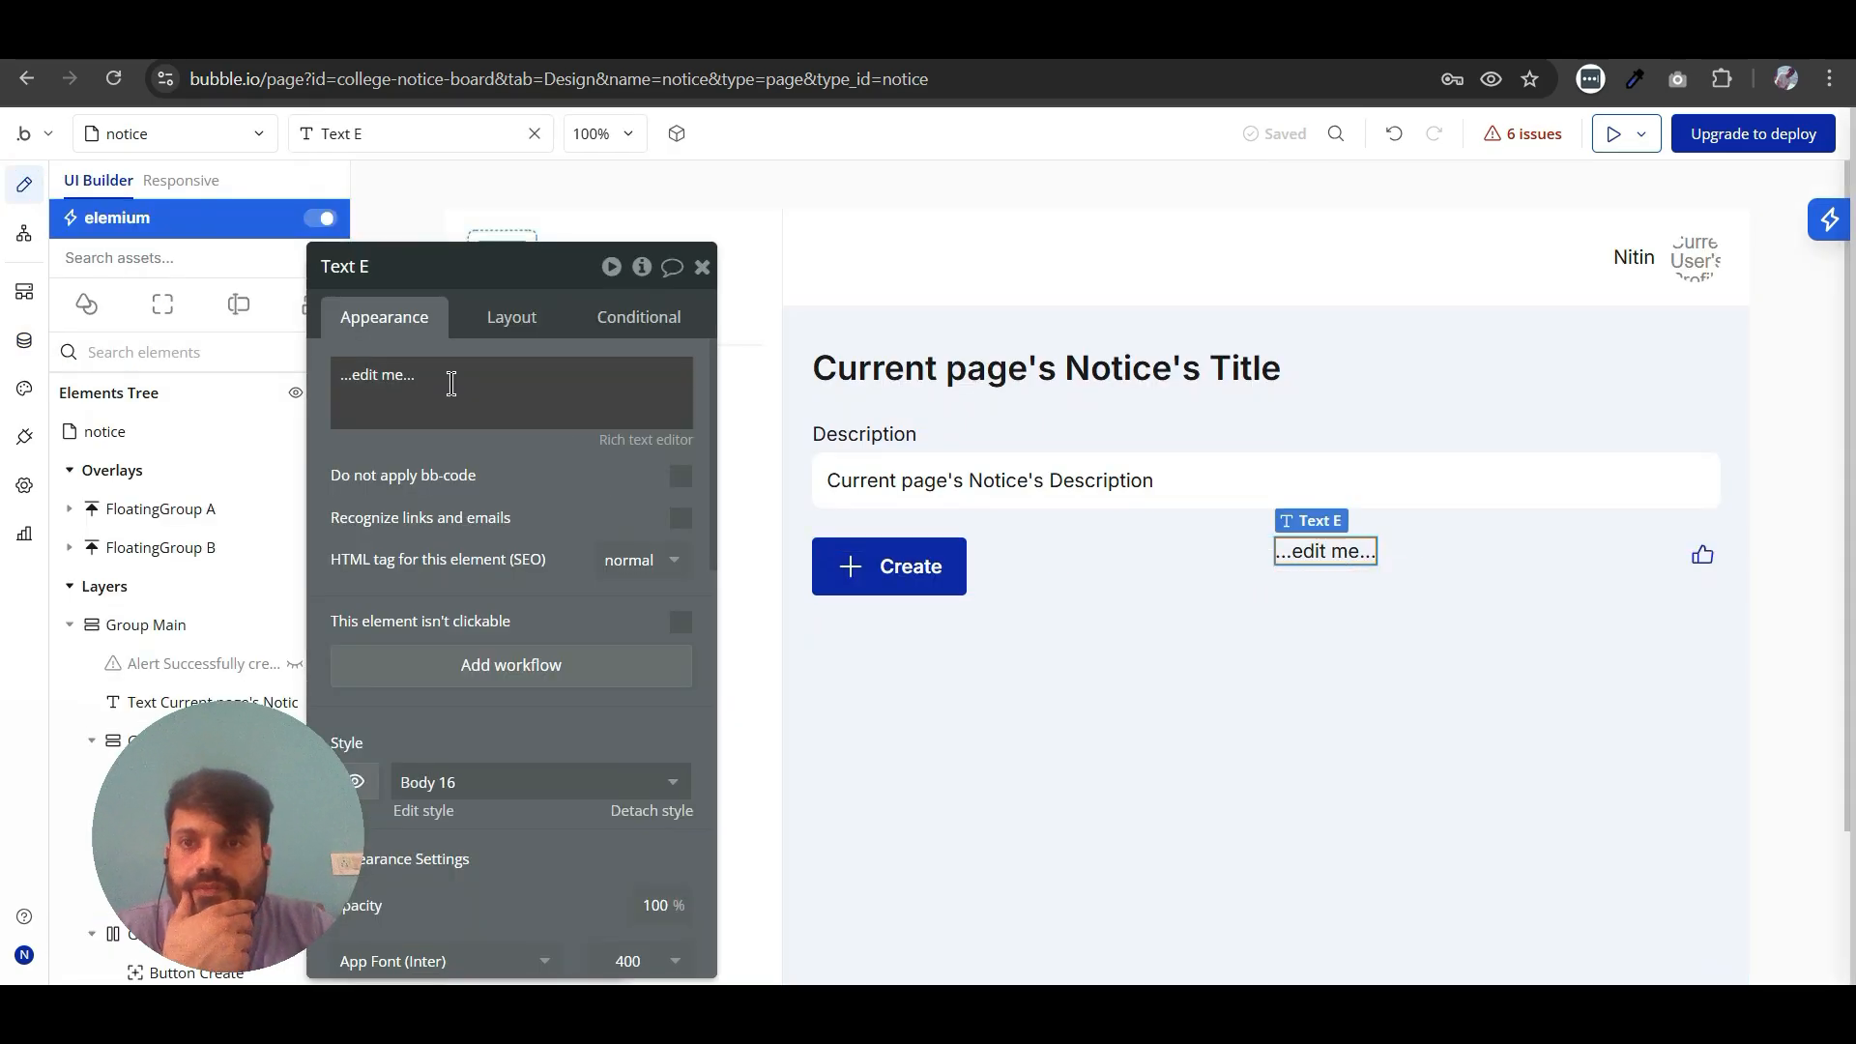
{"action": "left_click", "coordinate": [452, 384]}
{"action": "left_click", "coordinate": [755, 383]}
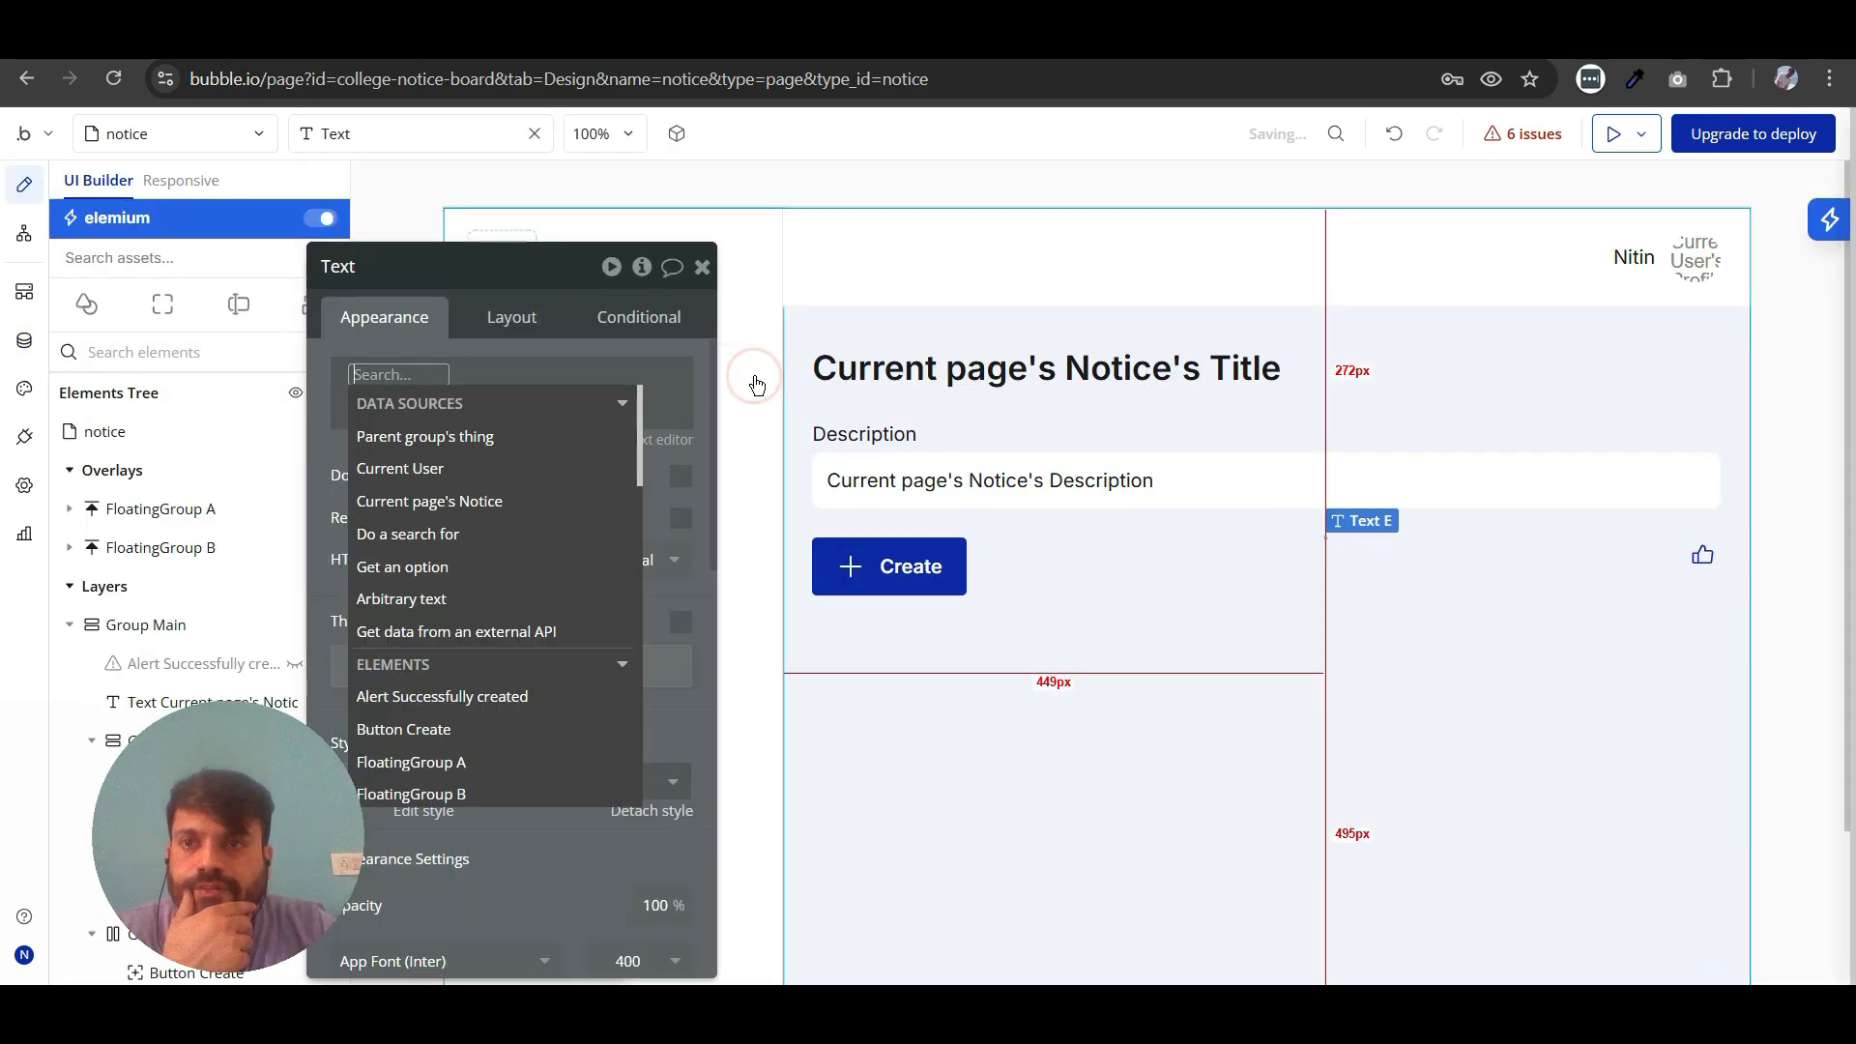
{"action": "left_click", "coordinate": [469, 488]}
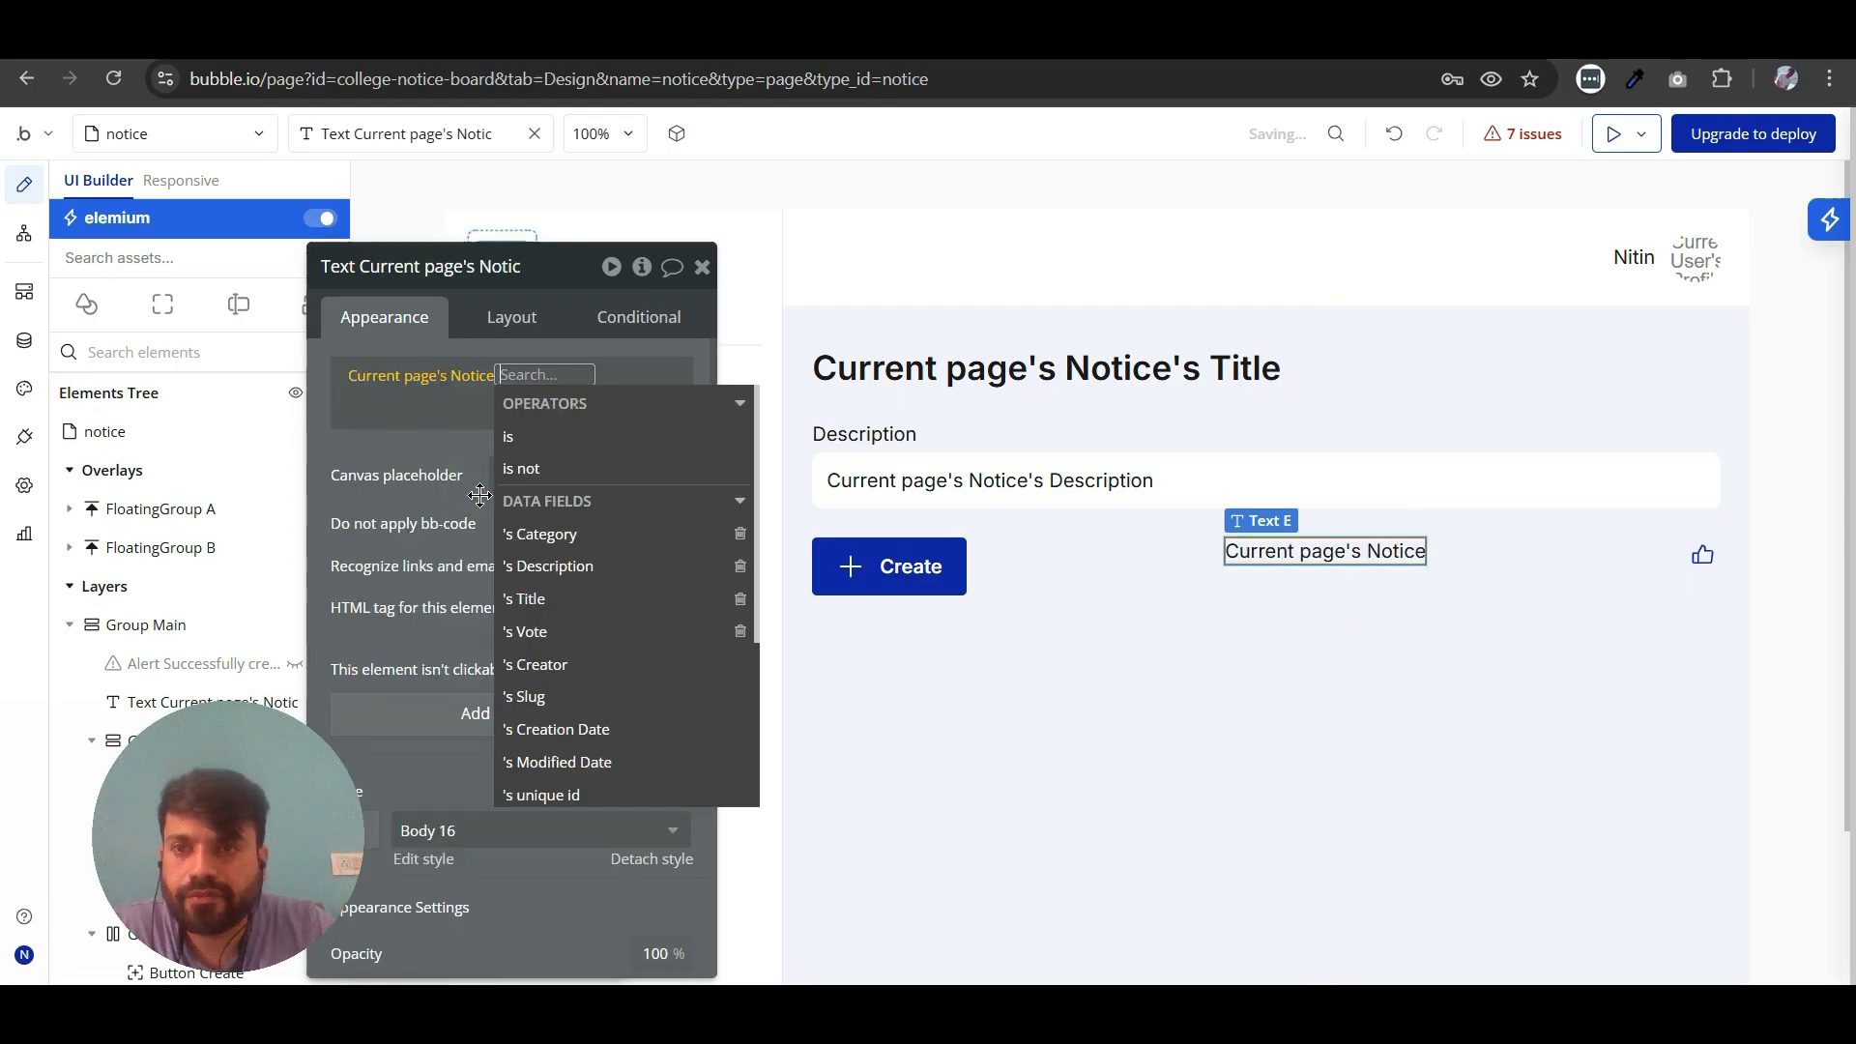
{"action": "left_click", "coordinate": [532, 633]}
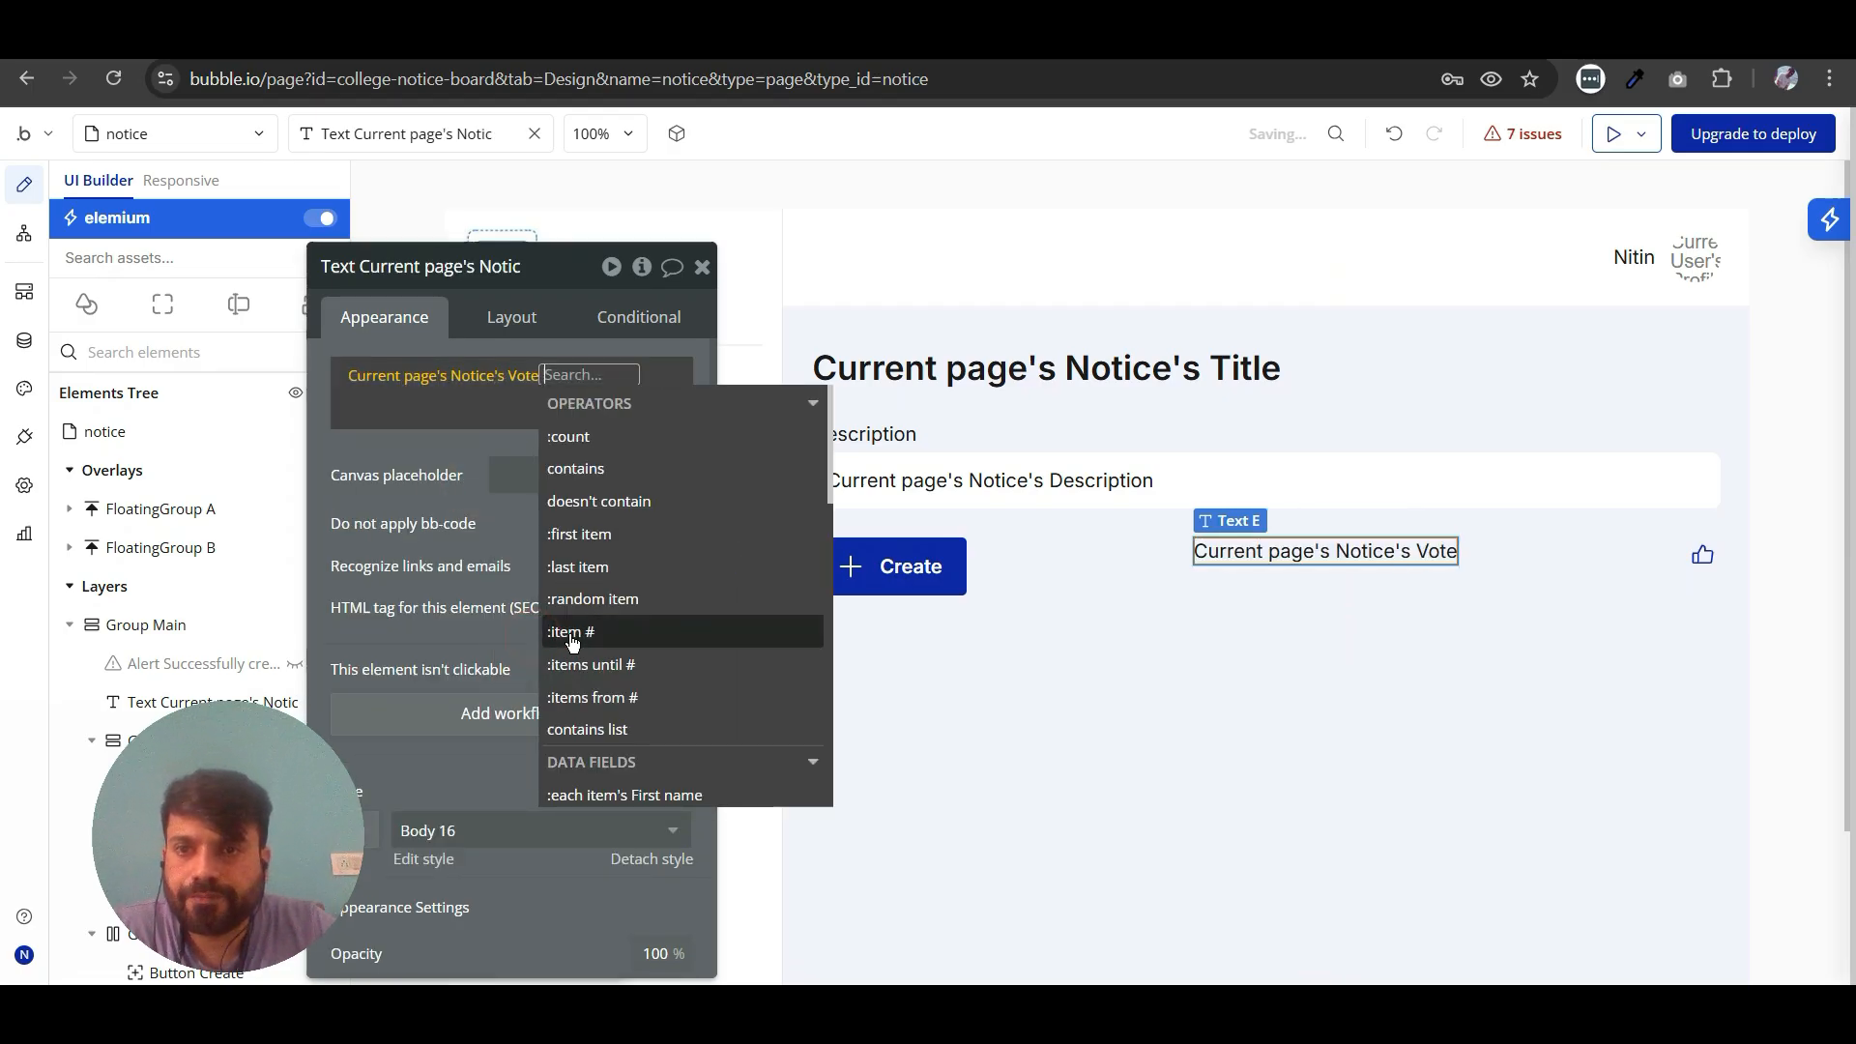
{"action": "left_click", "coordinate": [580, 438]}
{"action": "left_click", "coordinate": [420, 498]}
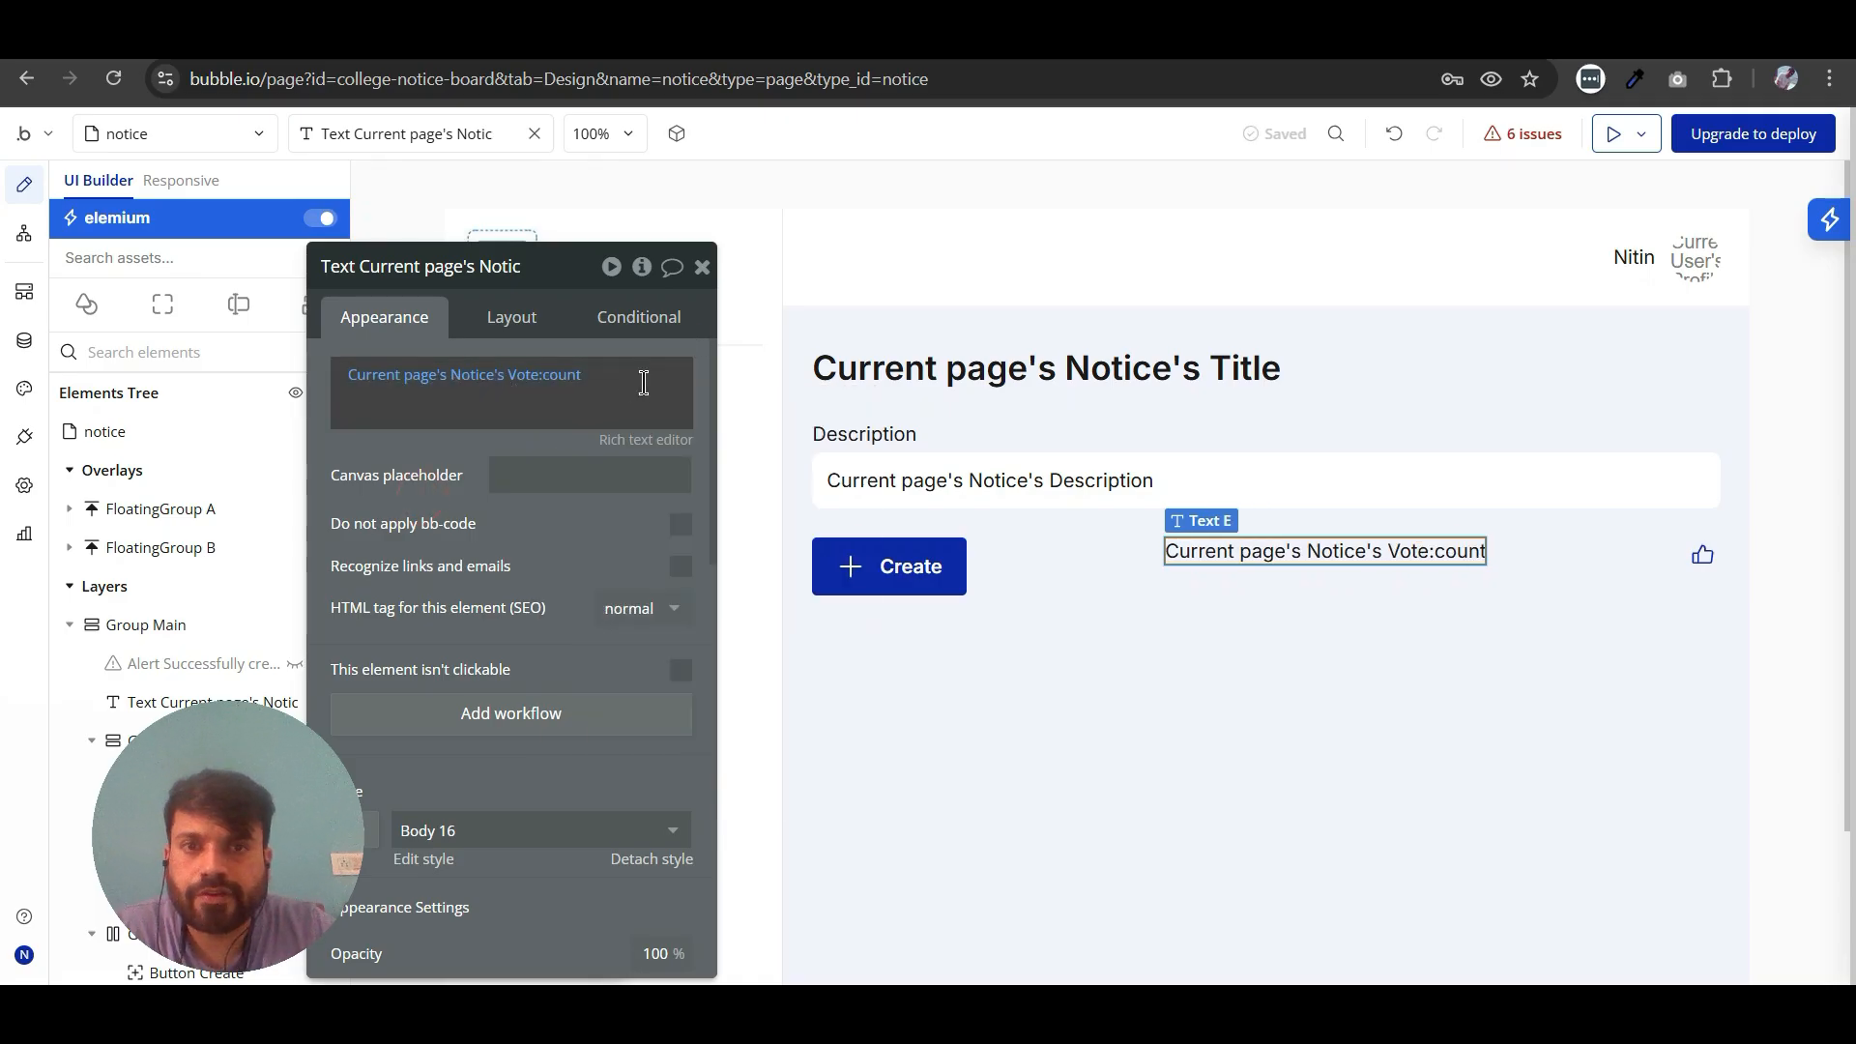
- Group the vote count text and the thumbs-up icon in a row container
{"action": "left_click", "coordinate": [1707, 549], "text": "shift"}
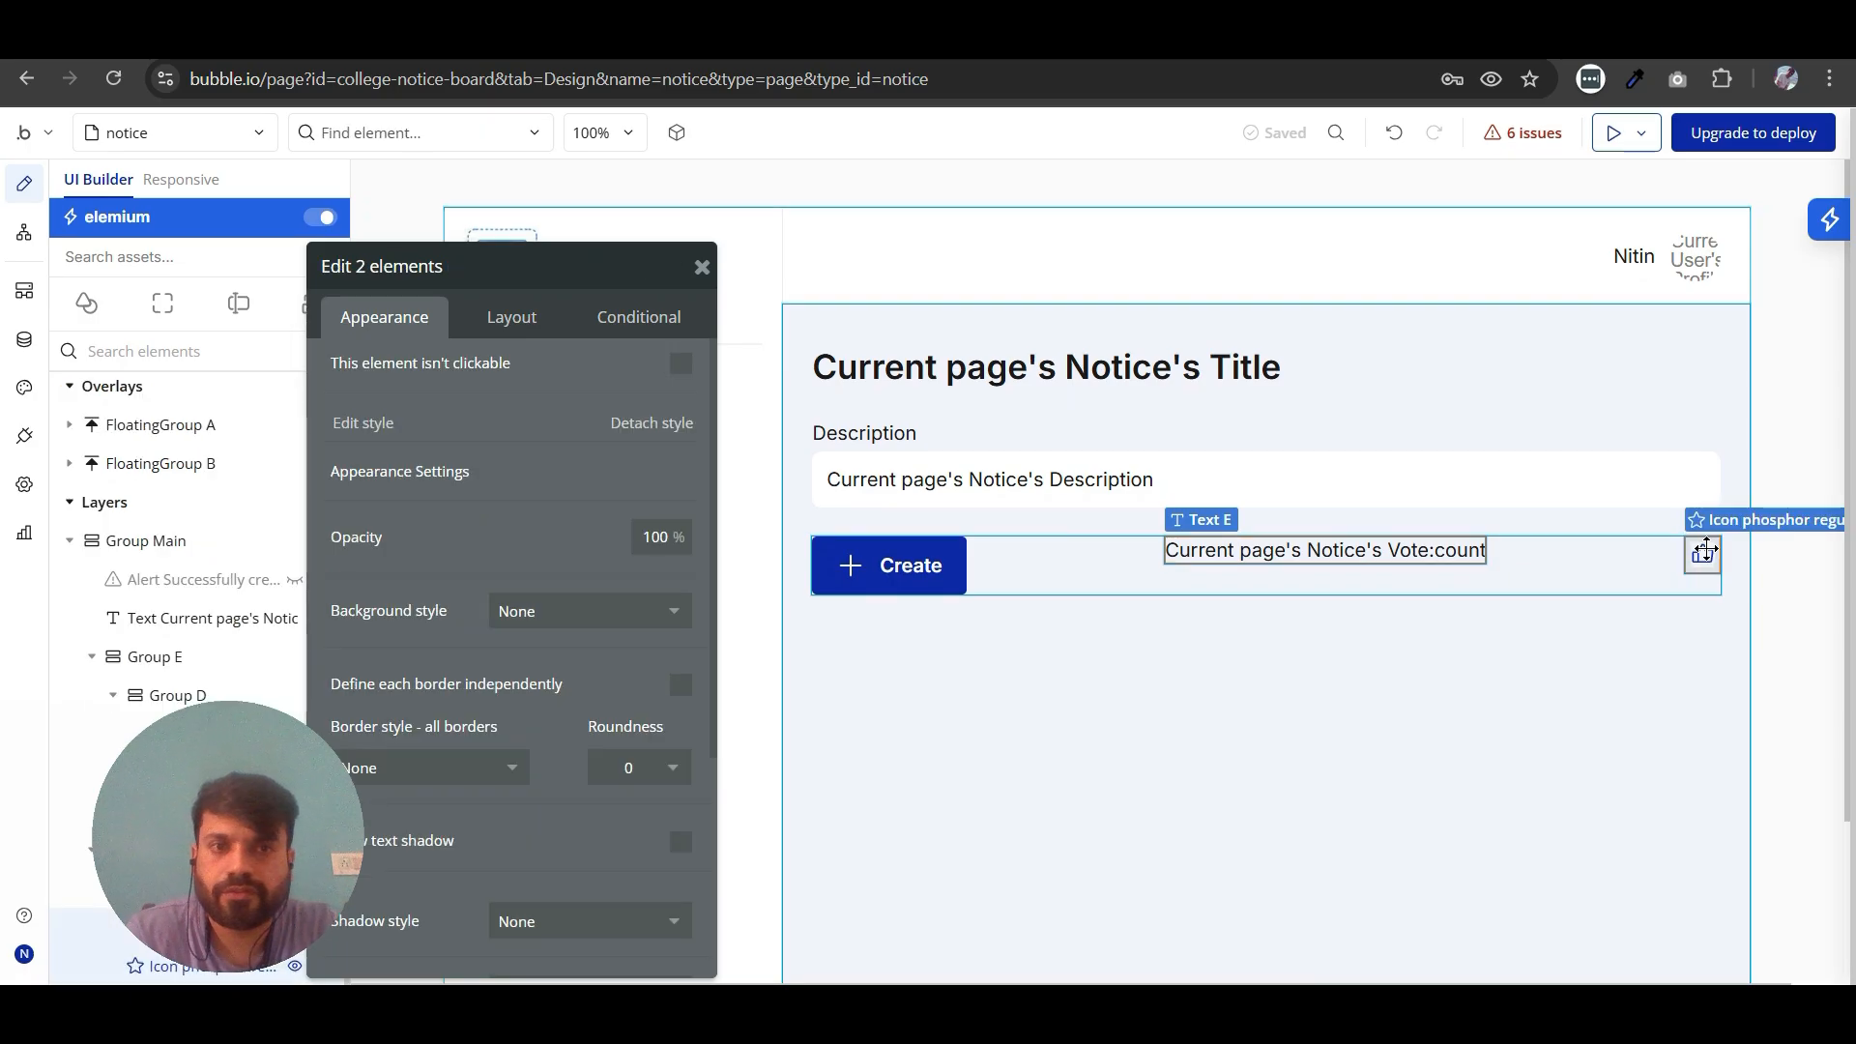
{"action": "right_click", "coordinate": [1371, 548]}
{"action": "mouse_move", "coordinate": [1482, 585]}
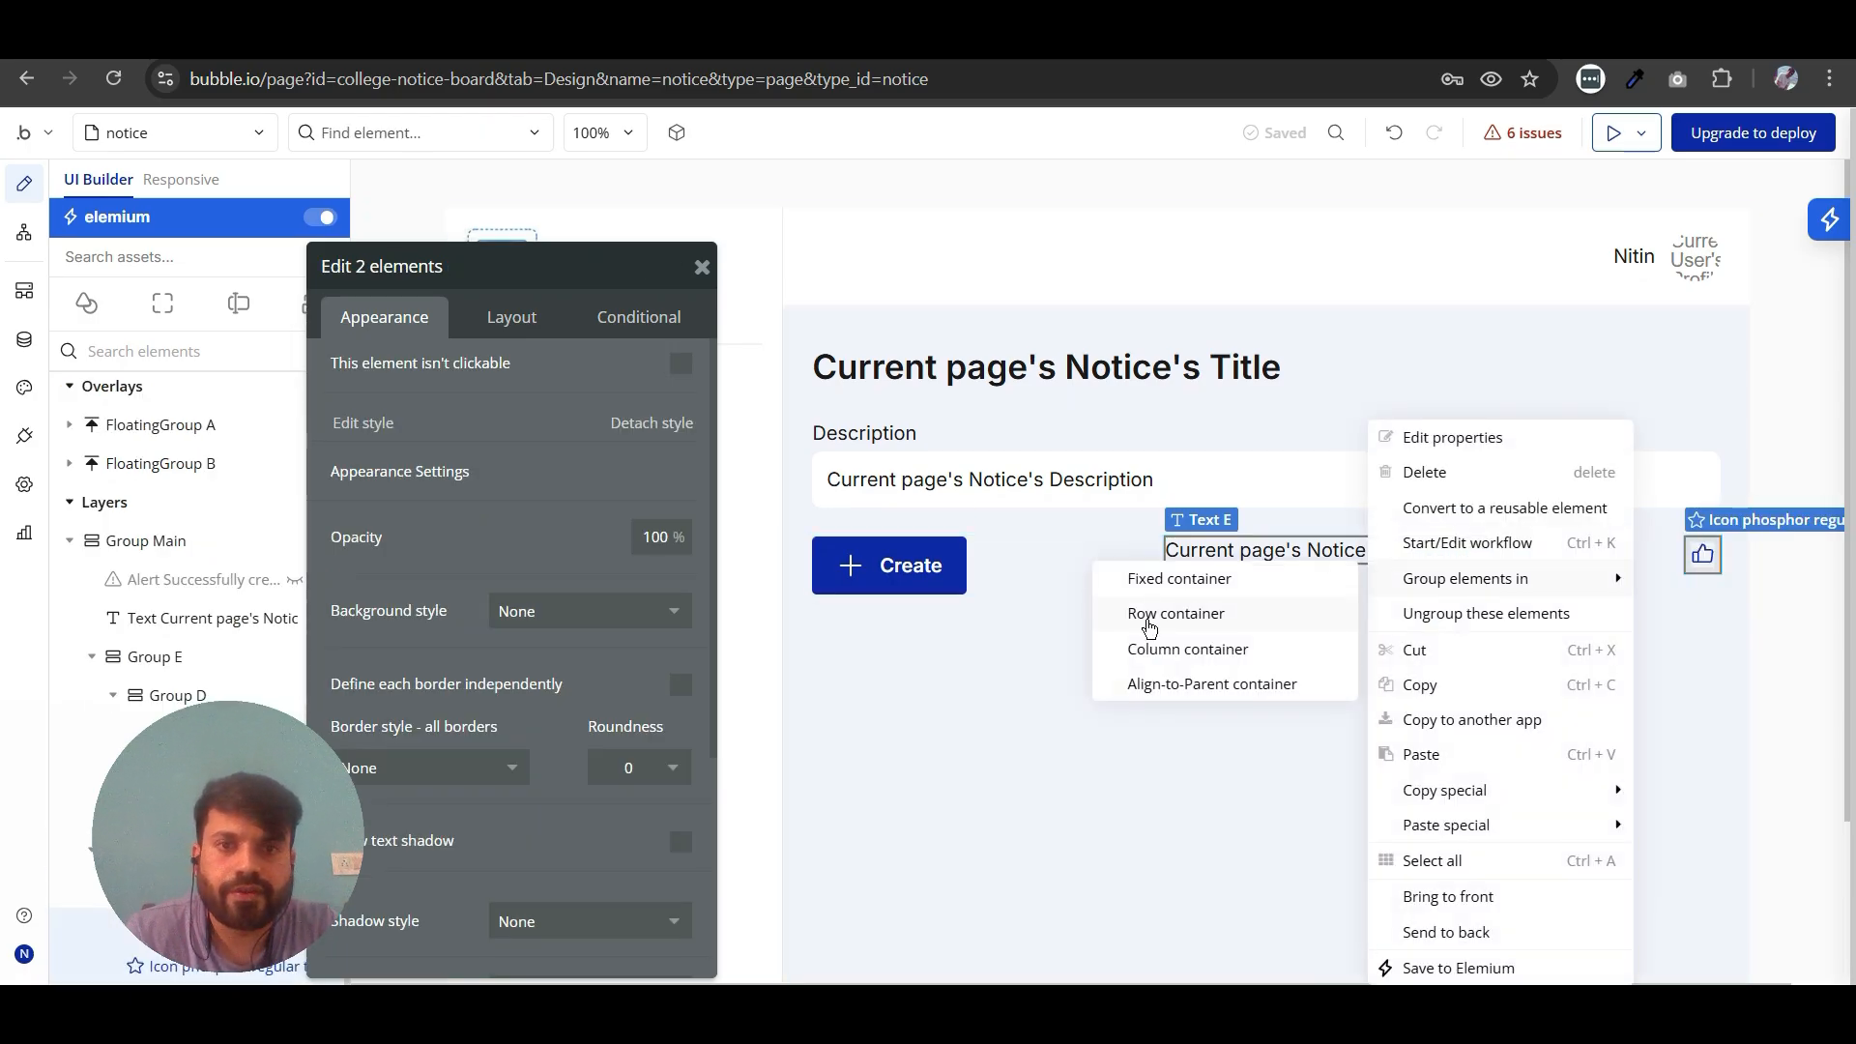
{"action": "left_click", "coordinate": [1159, 618]}
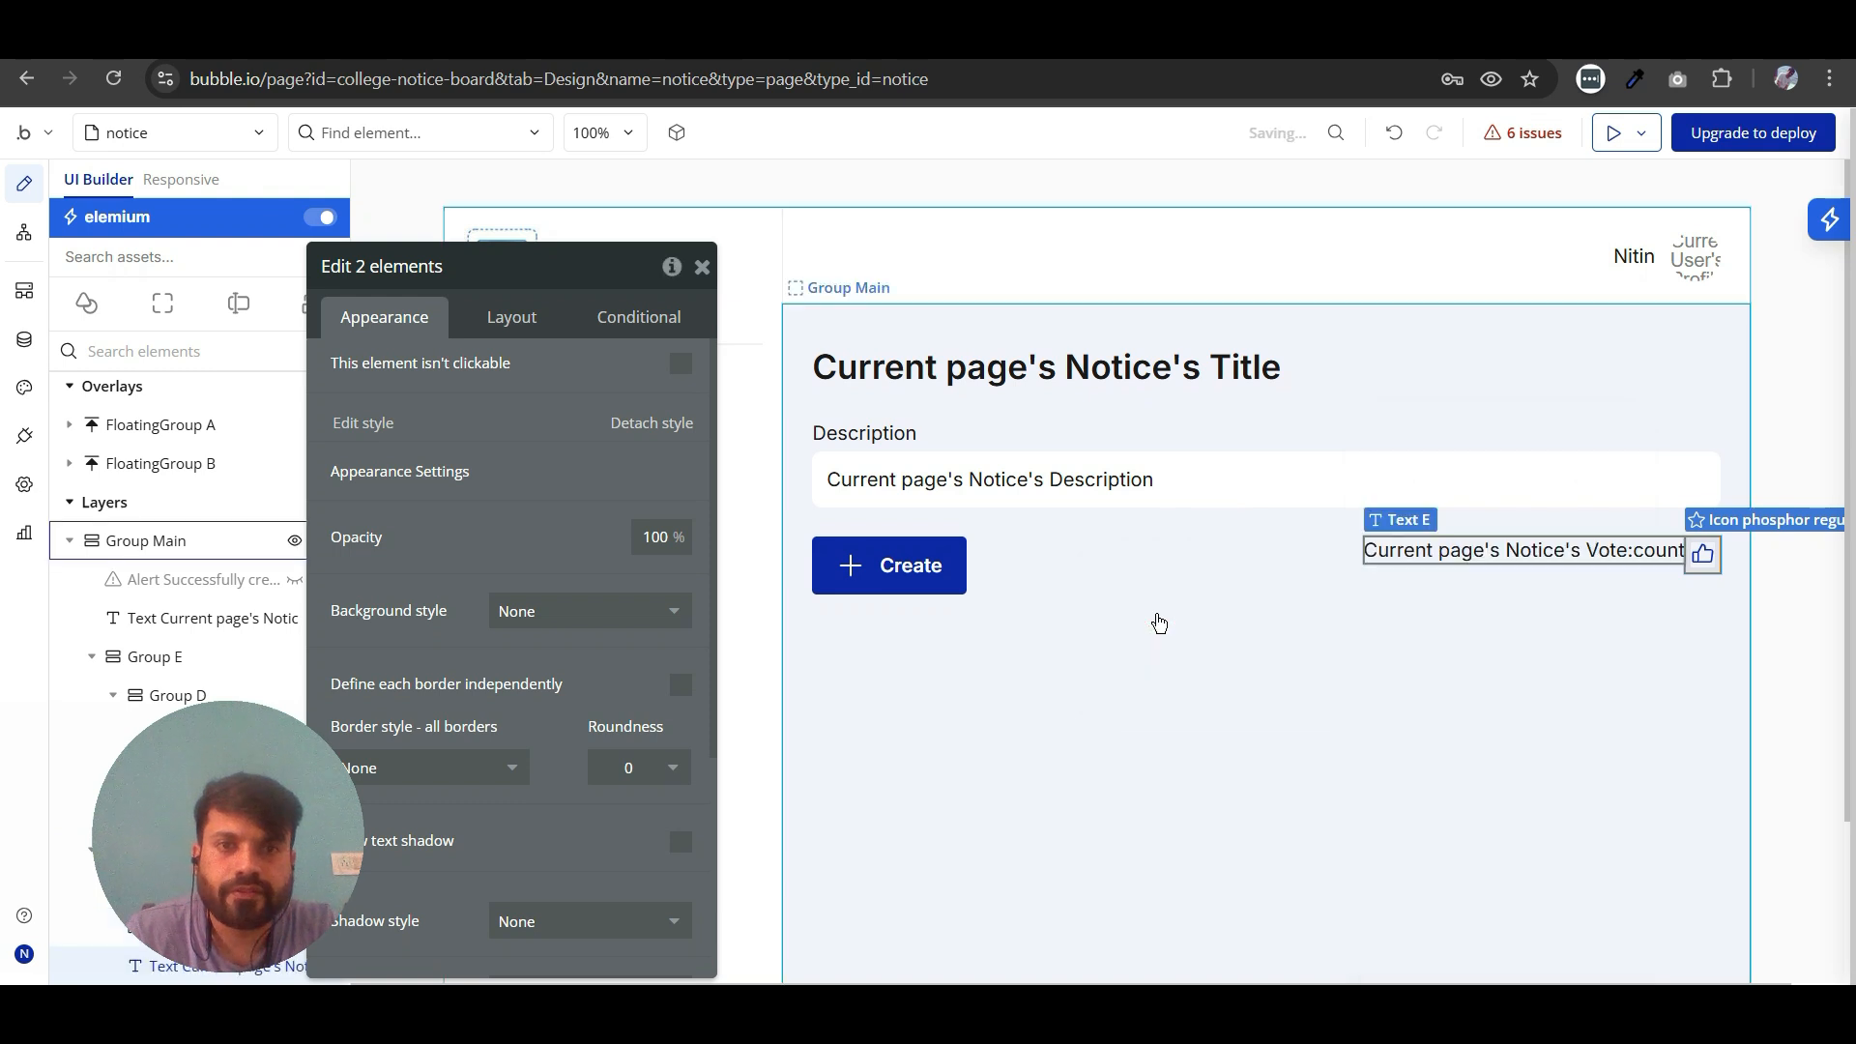
{"action": "left_click_drag", "start_coordinate": [1610, 554], "coordinate": [1254, 560]}
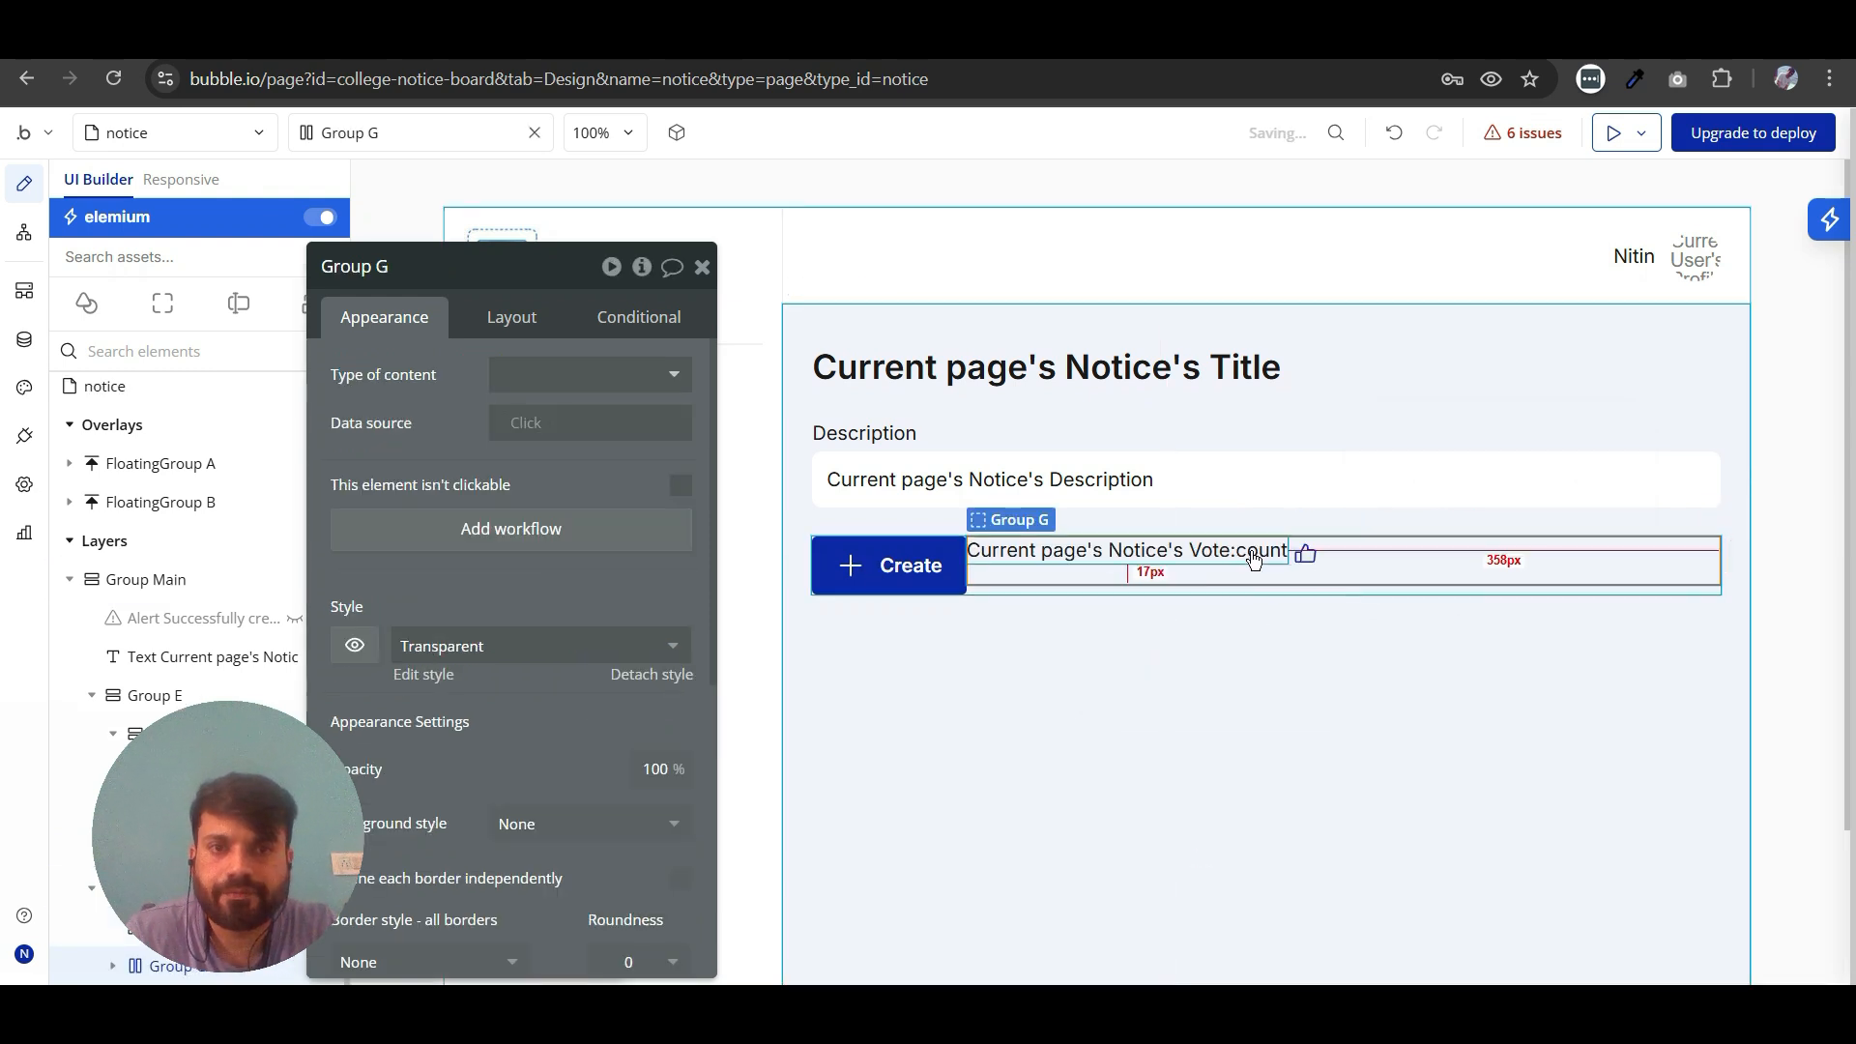
- Reorder the vote count text to follow the thumbs-up icon and turn on Fit width to content for their group
{"action": "left_click", "coordinate": [1235, 547]}
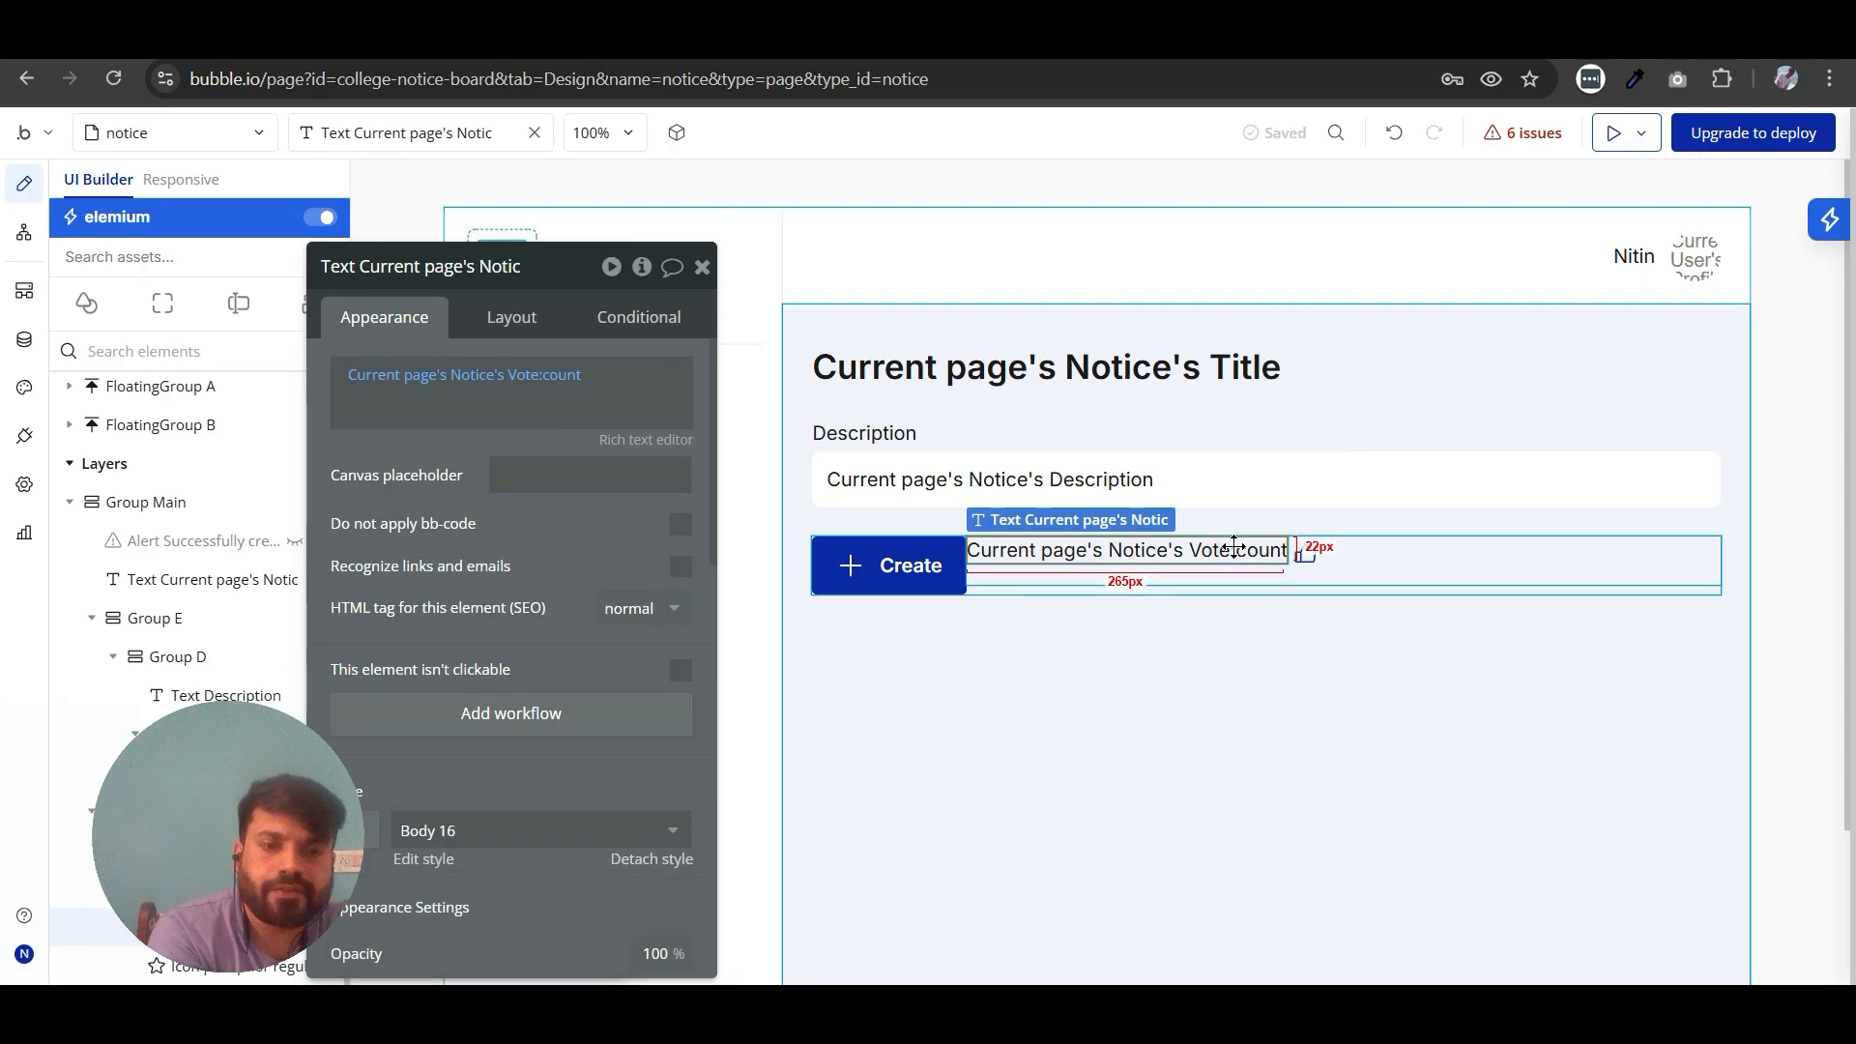
{"action": "key", "text": "Right"}
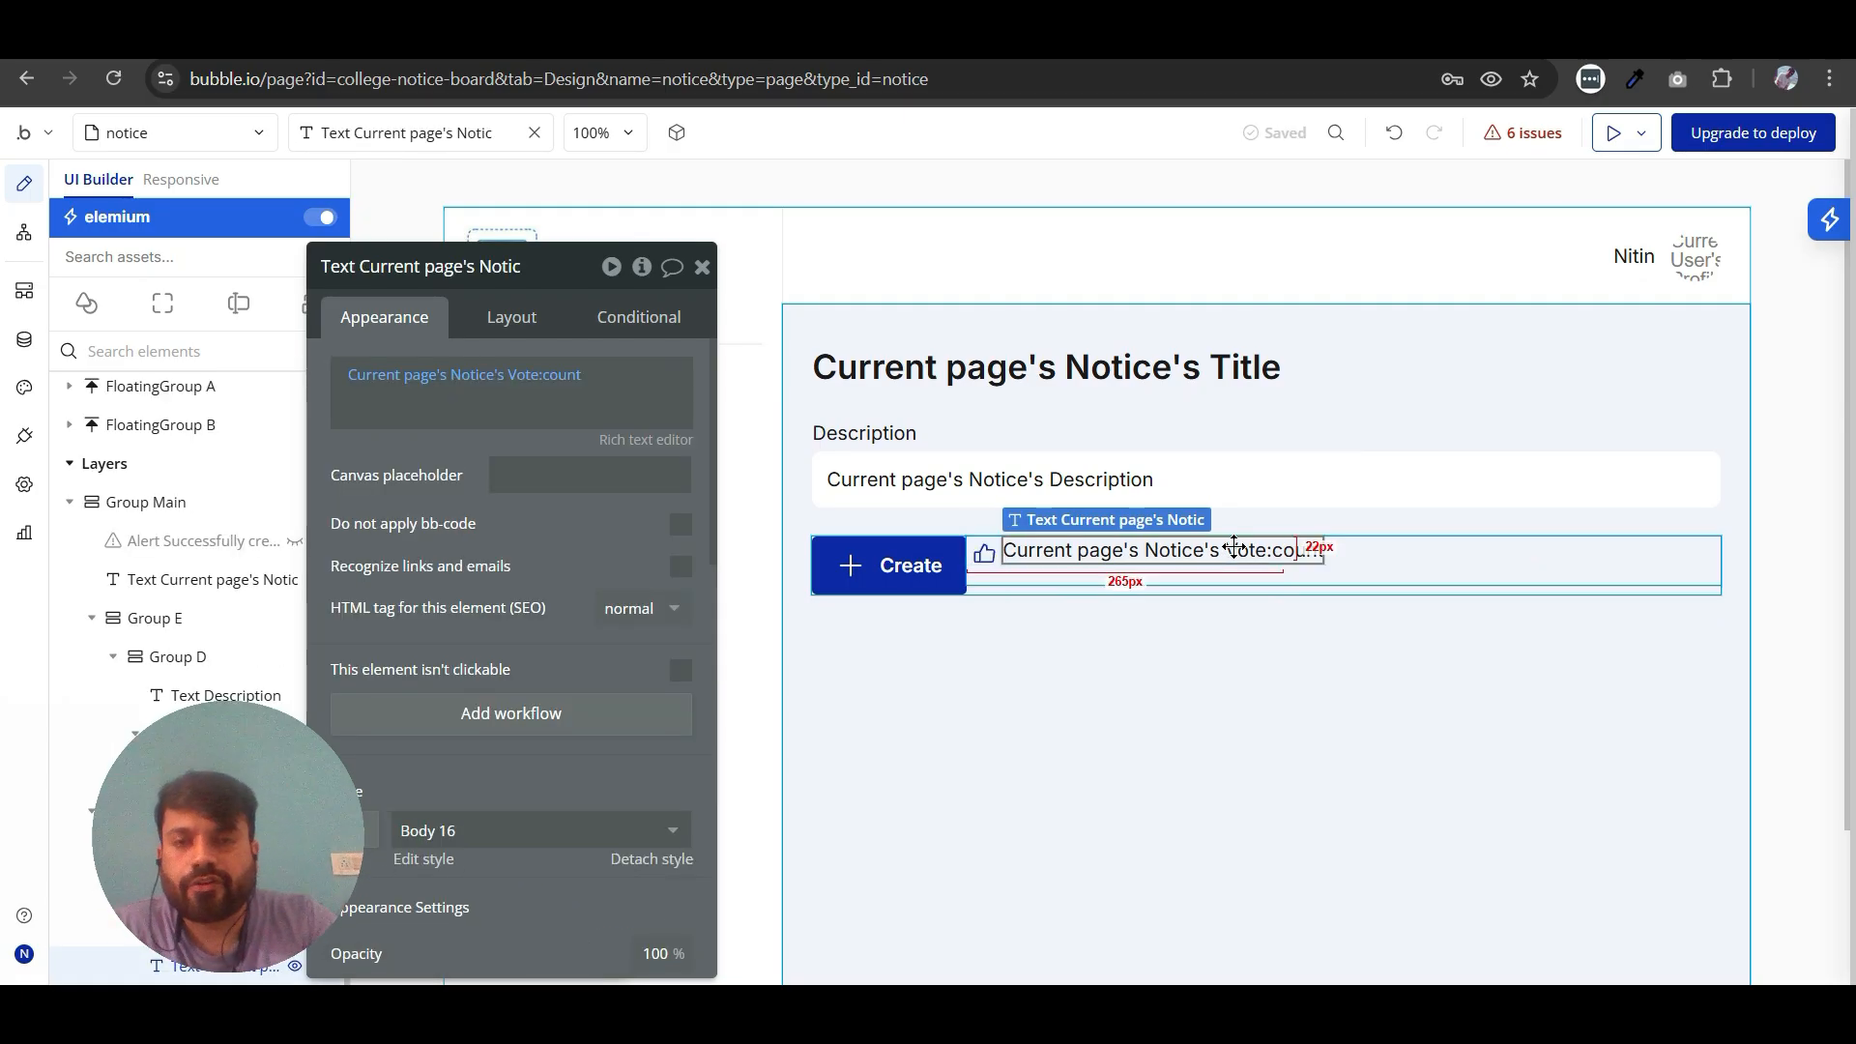
{"action": "left_click", "coordinate": [1376, 564]}
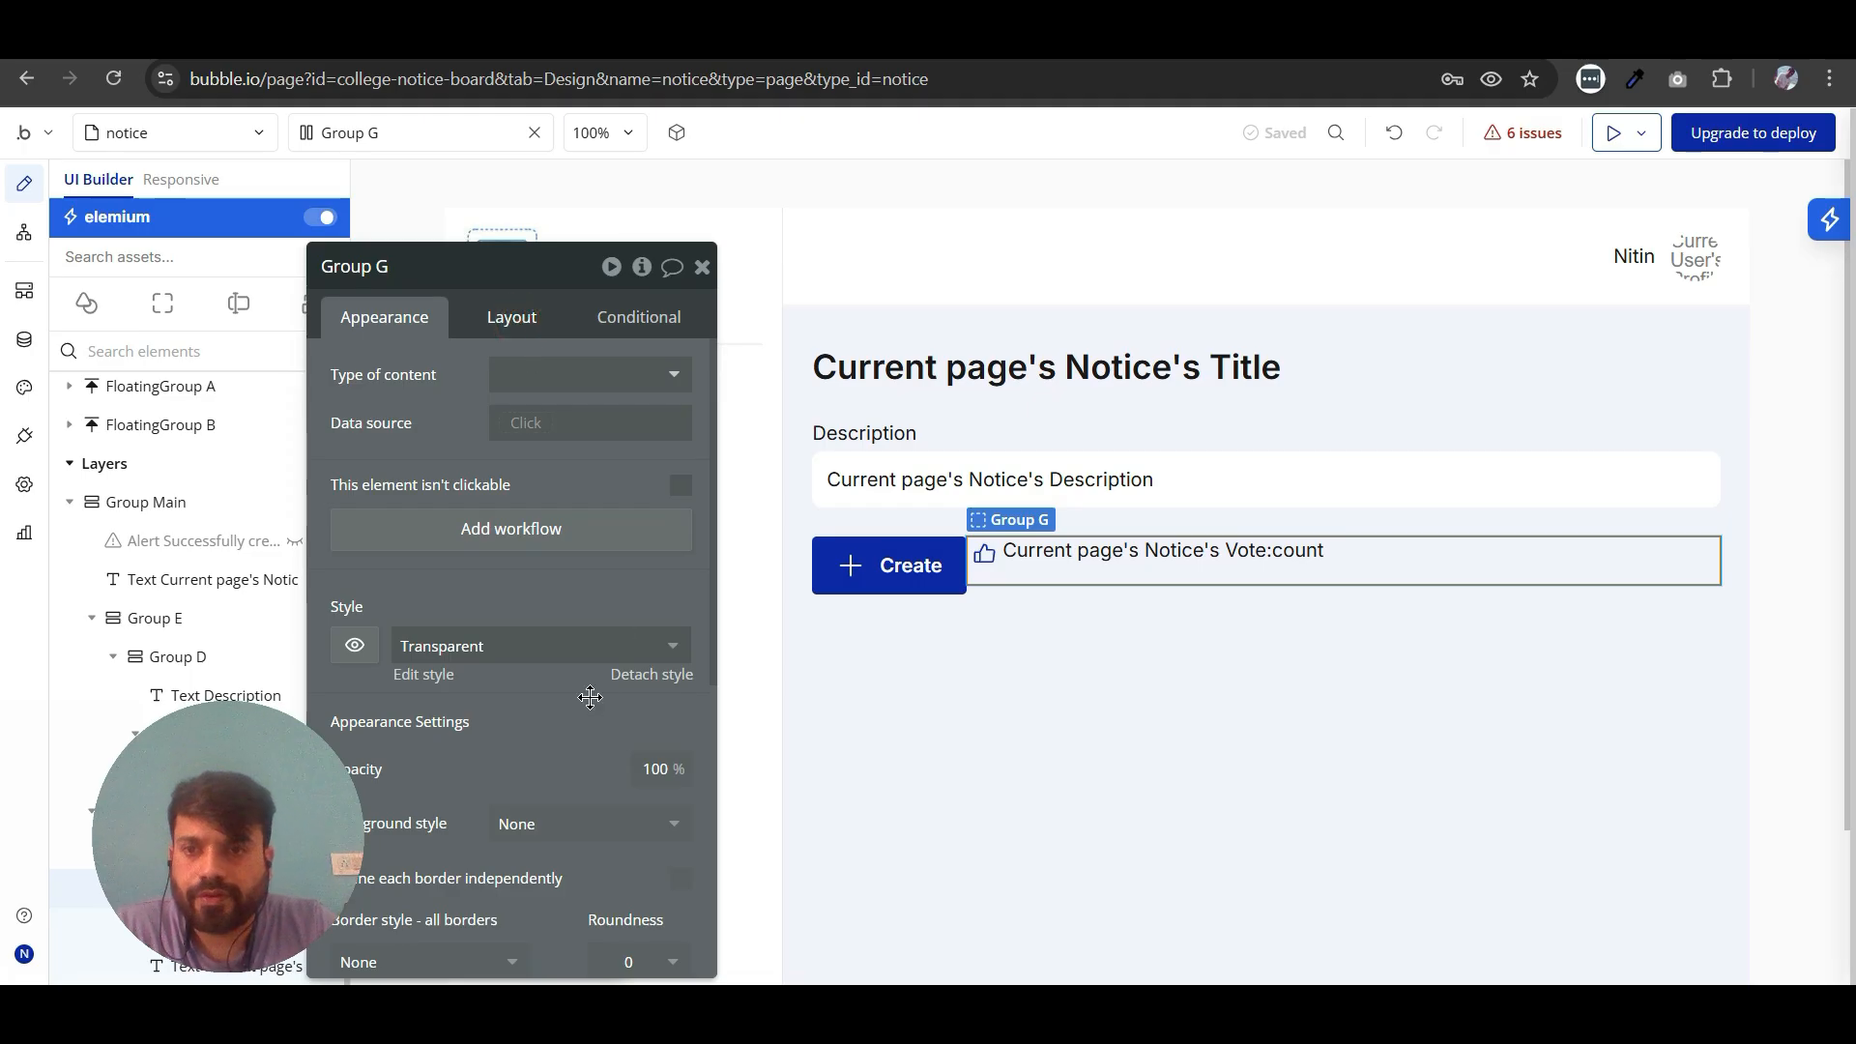
{"action": "scroll", "coordinate": [592, 686], "scroll_direction": "down", "scroll_amount": 2}
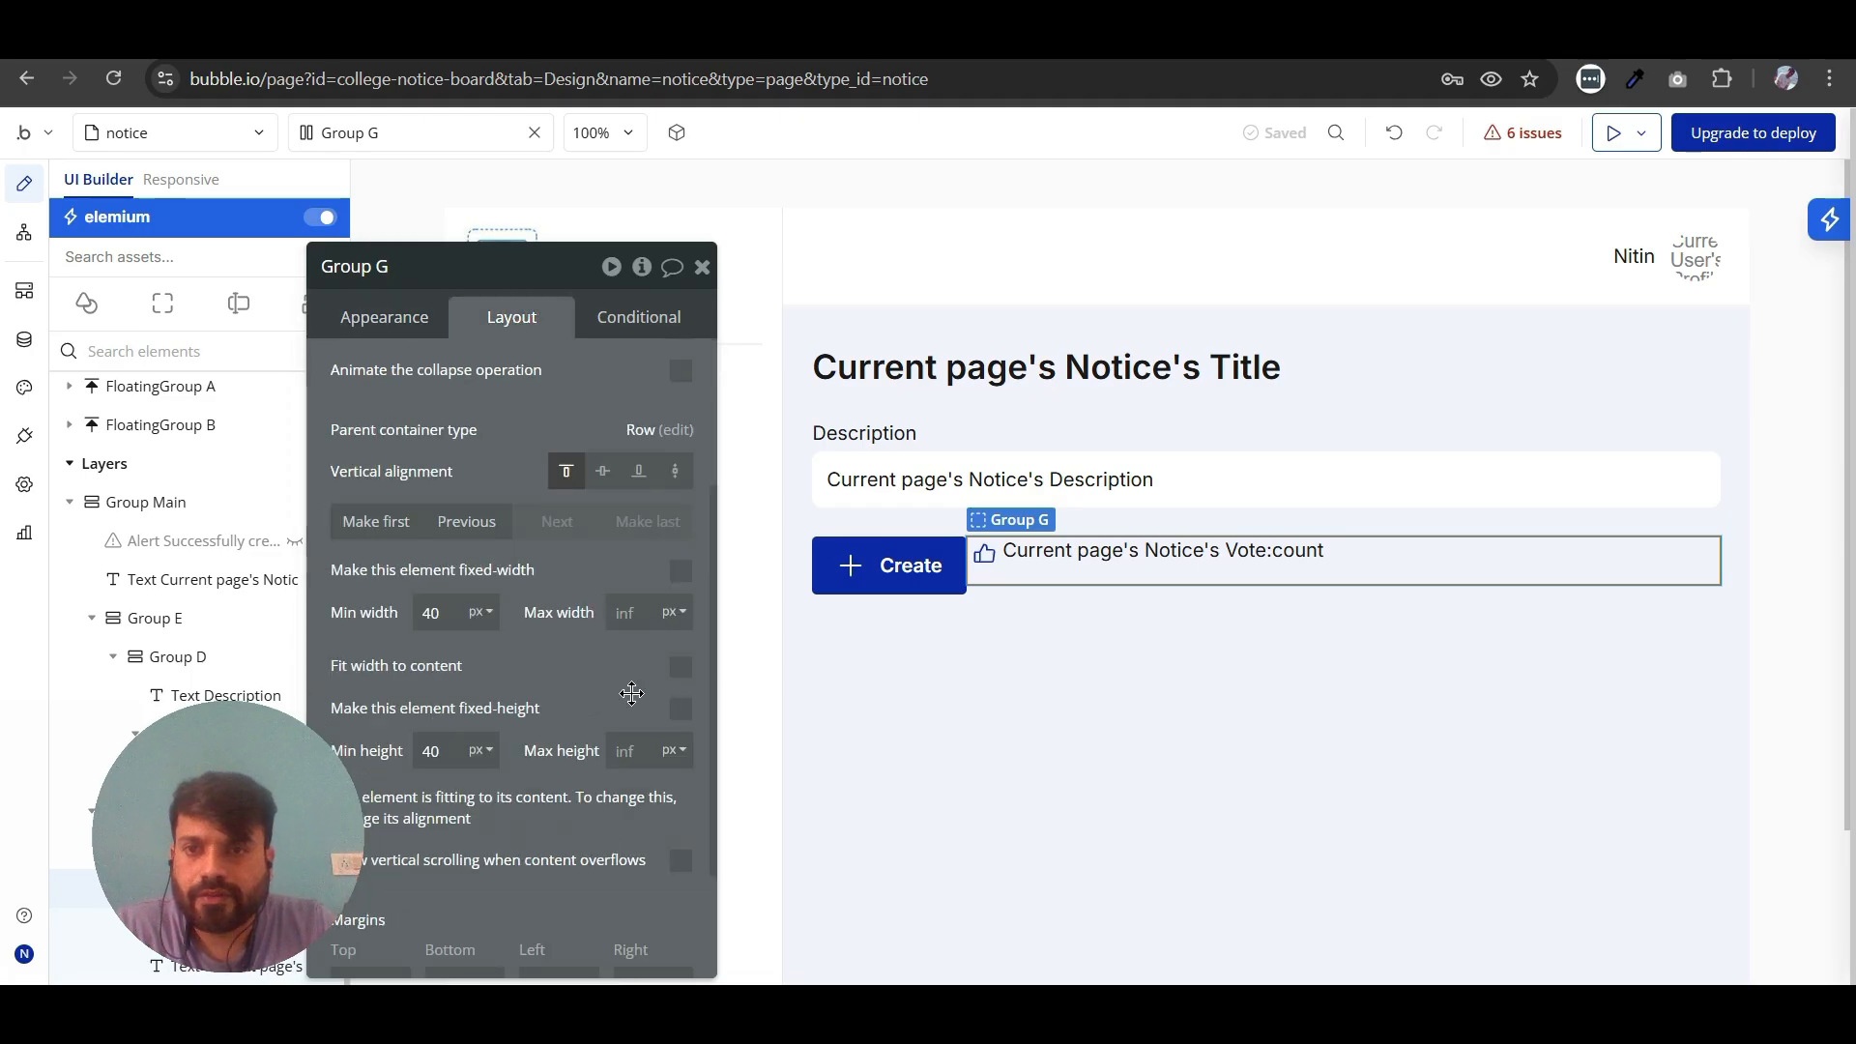
{"action": "left_click", "coordinate": [685, 669]}
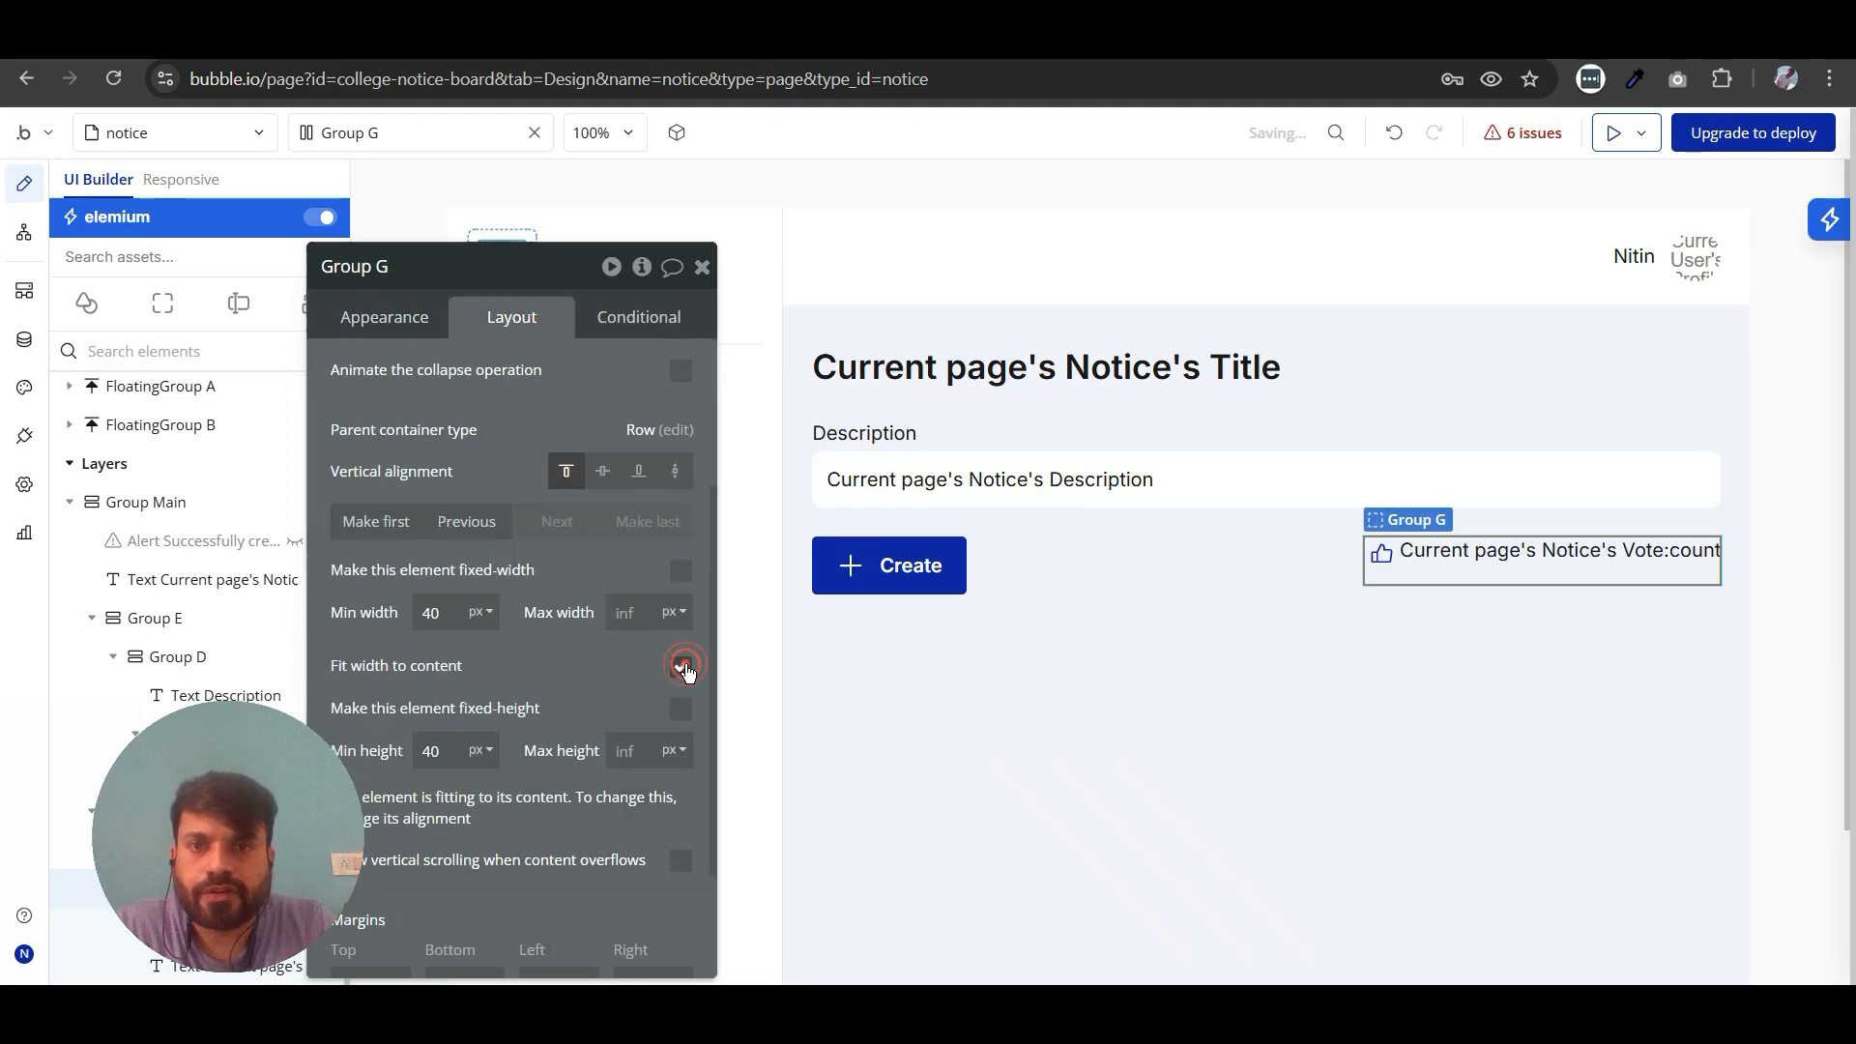
- Center the vote count text vertically and set its canvas placeholder to 12
{"action": "left_click", "coordinate": [1544, 550]}
{"action": "scroll", "coordinate": [589, 432], "scroll_direction": "up", "scroll_amount": 1}
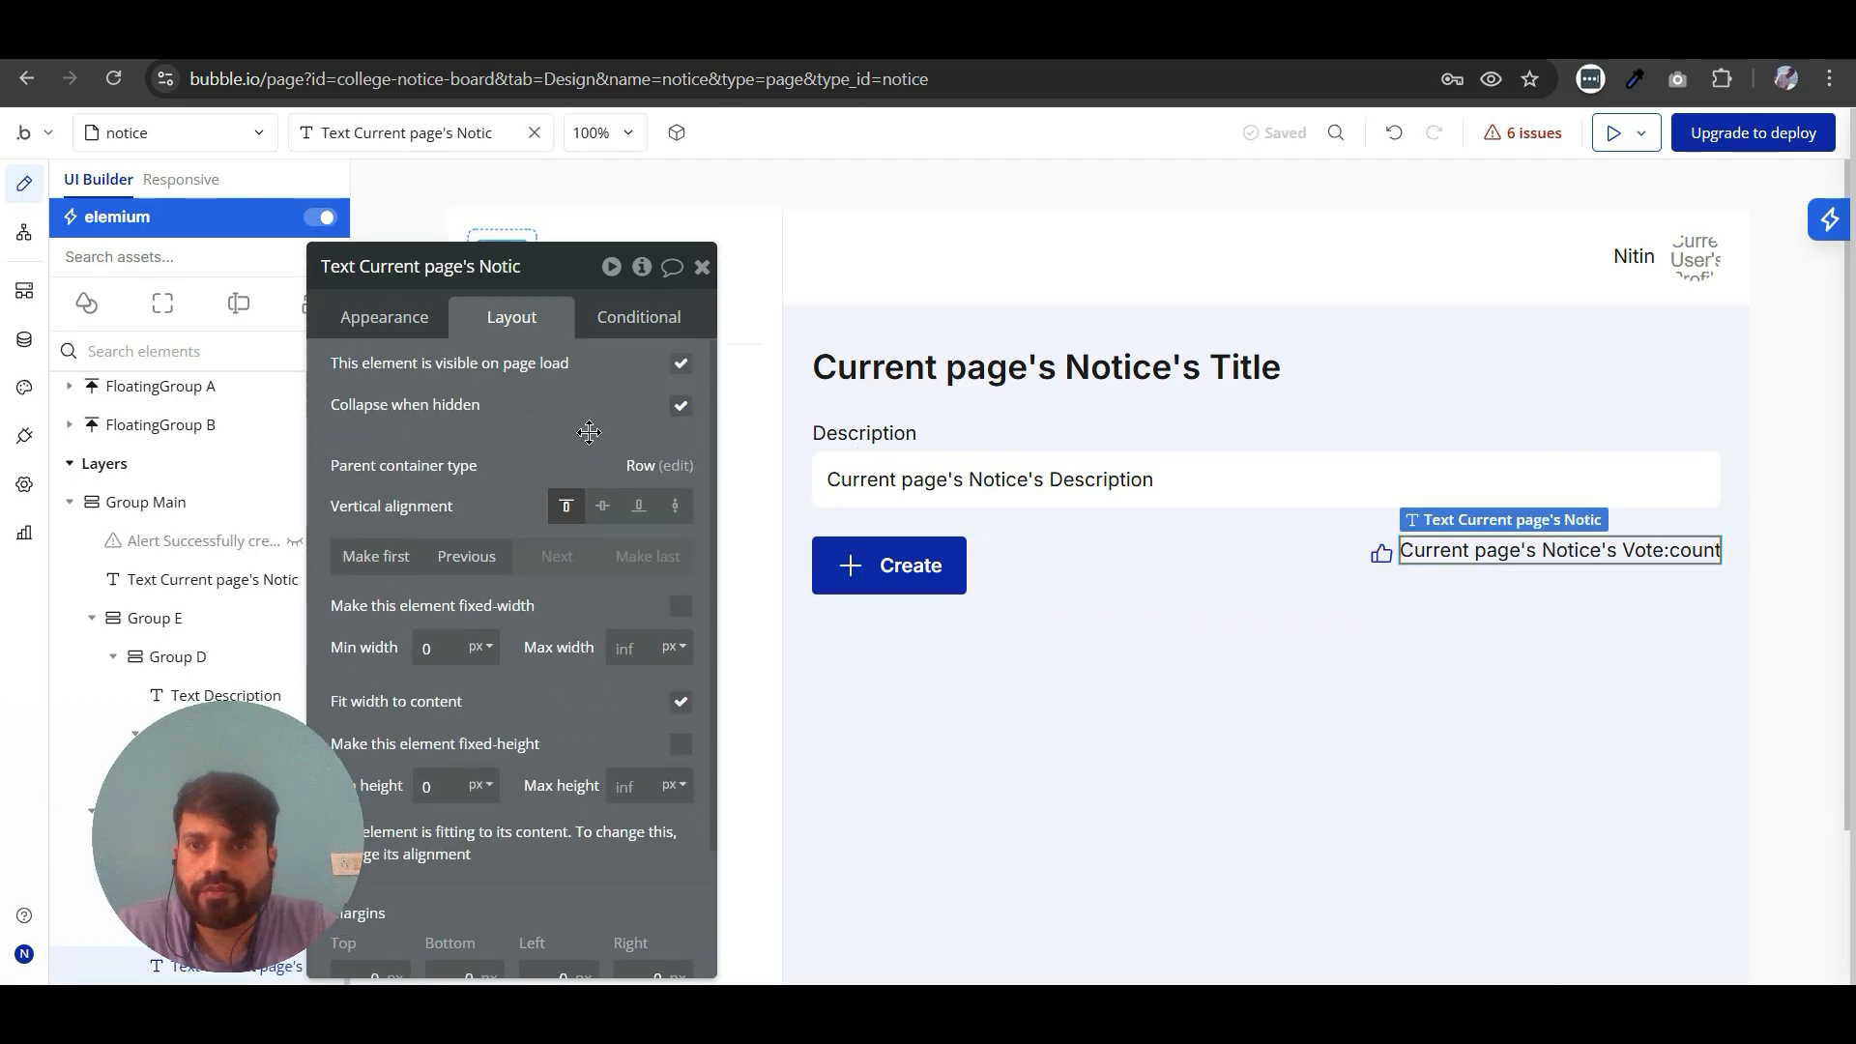
{"action": "left_click", "coordinate": [602, 505]}
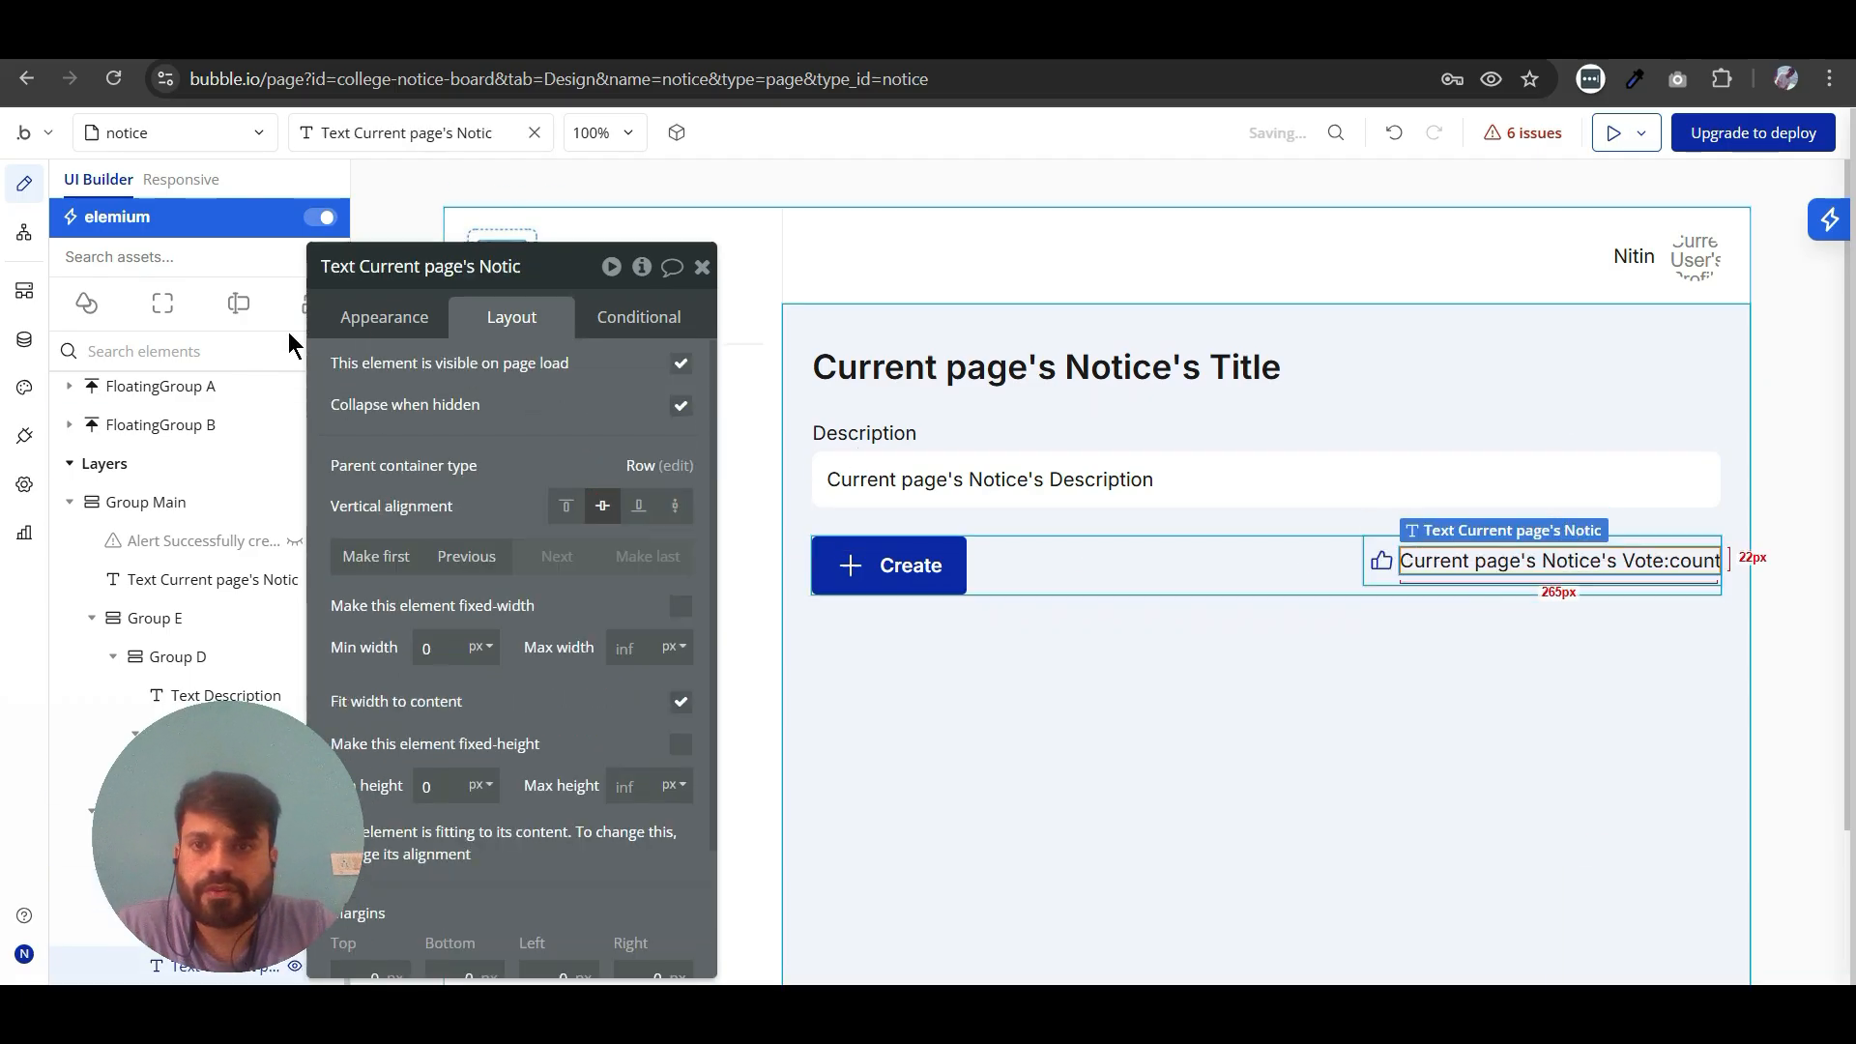
{"action": "left_click", "coordinate": [385, 319]}
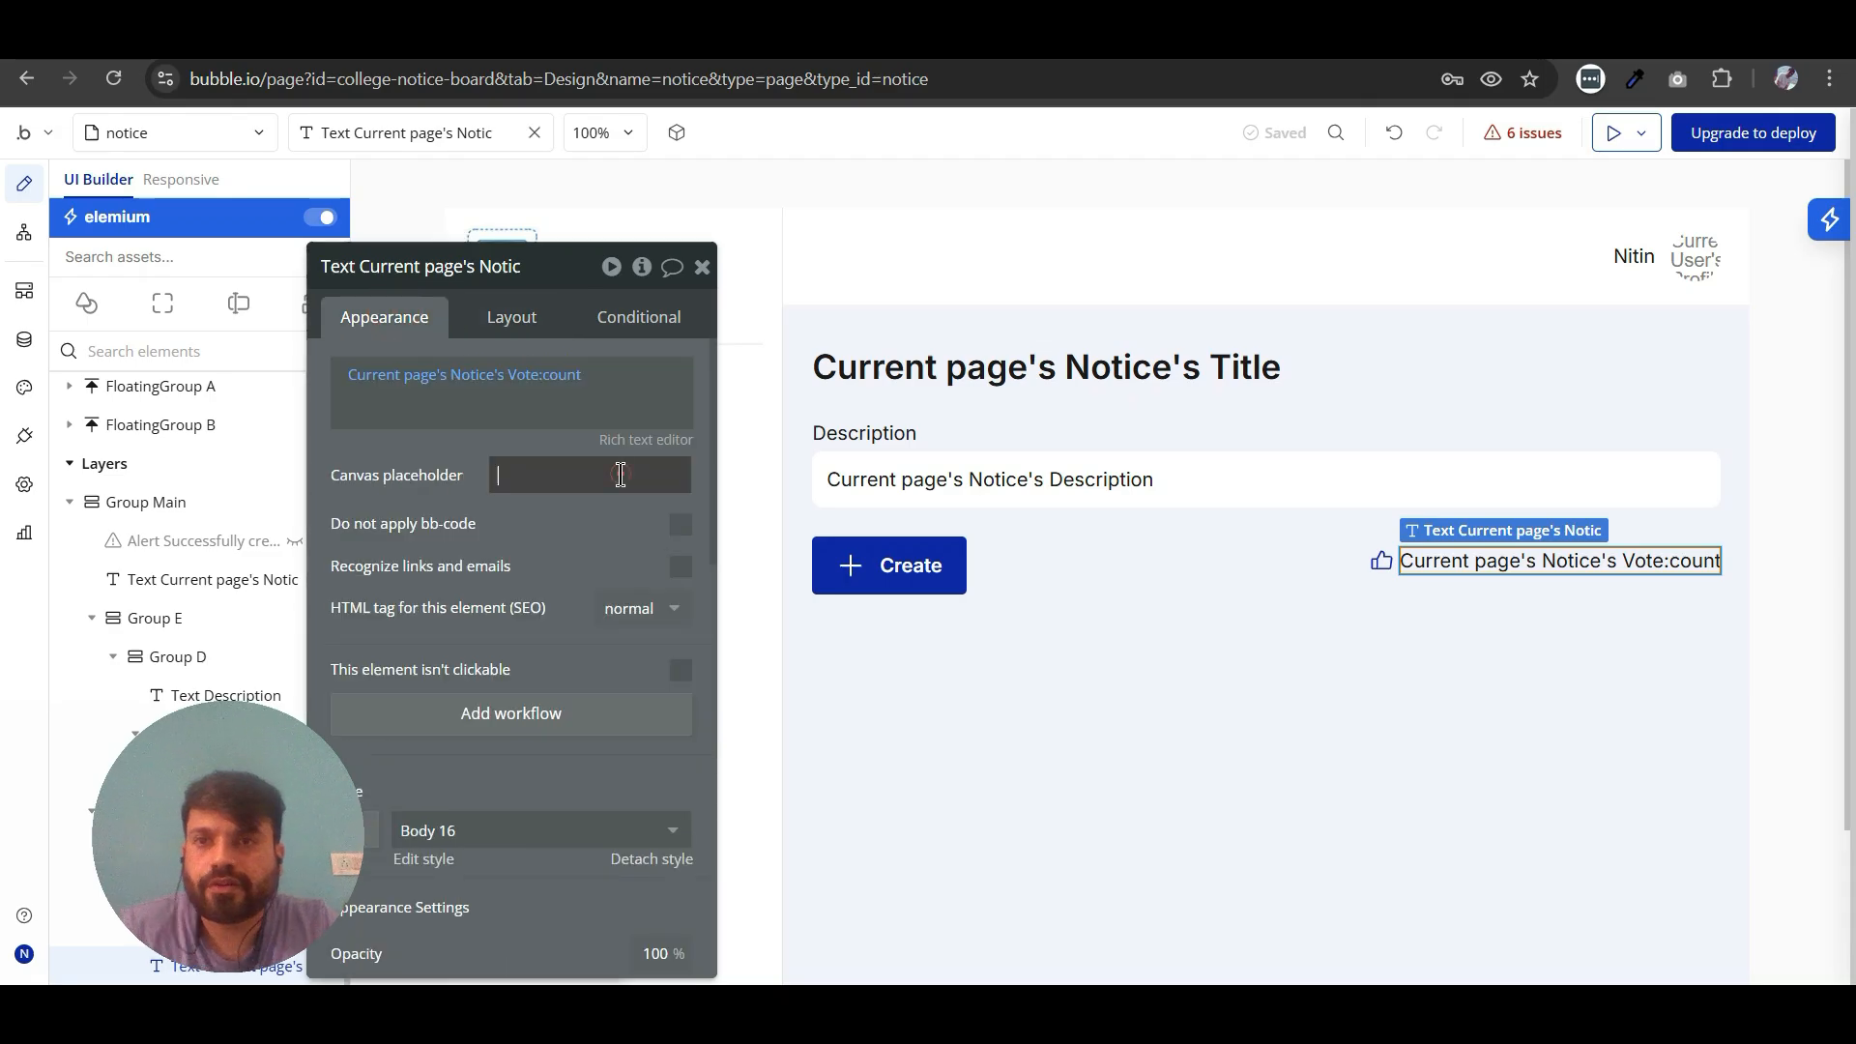
{"action": "left_click", "coordinate": [620, 475]}
{"action": "type", "text": "12"}
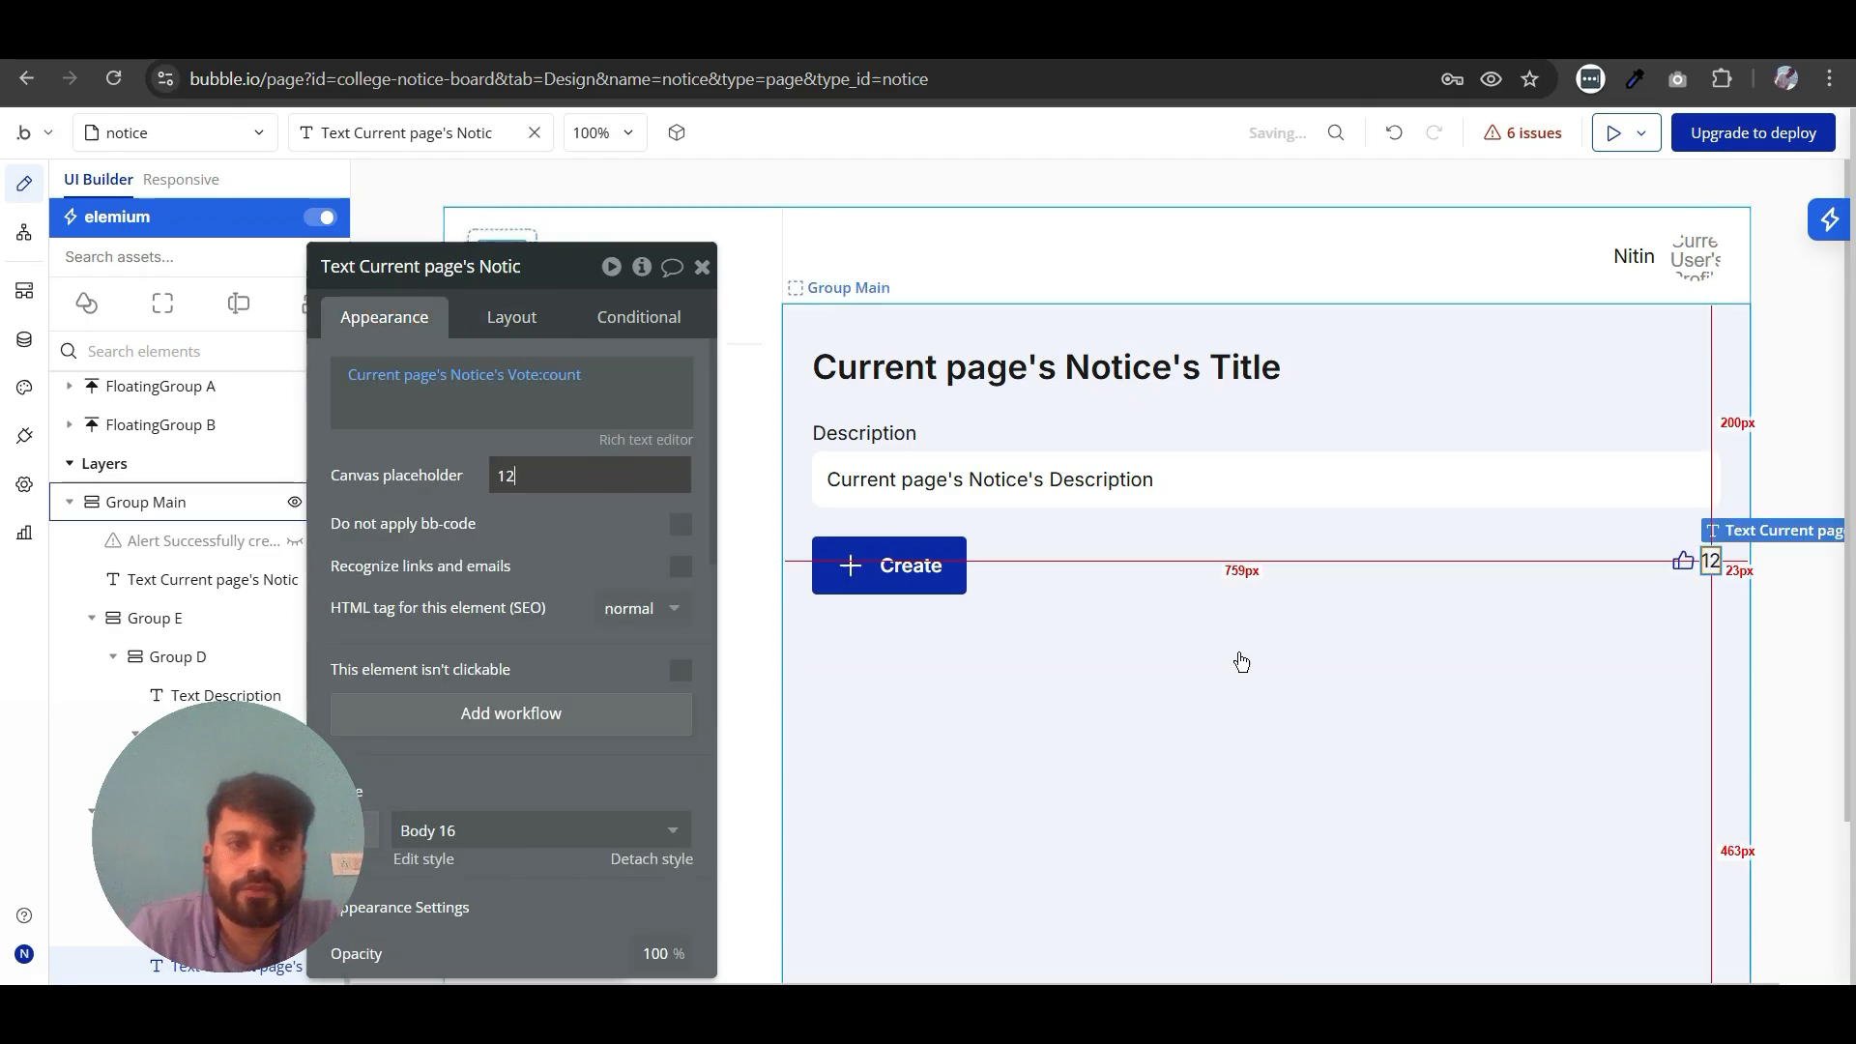
{"action": "left_click", "coordinate": [1344, 693]}
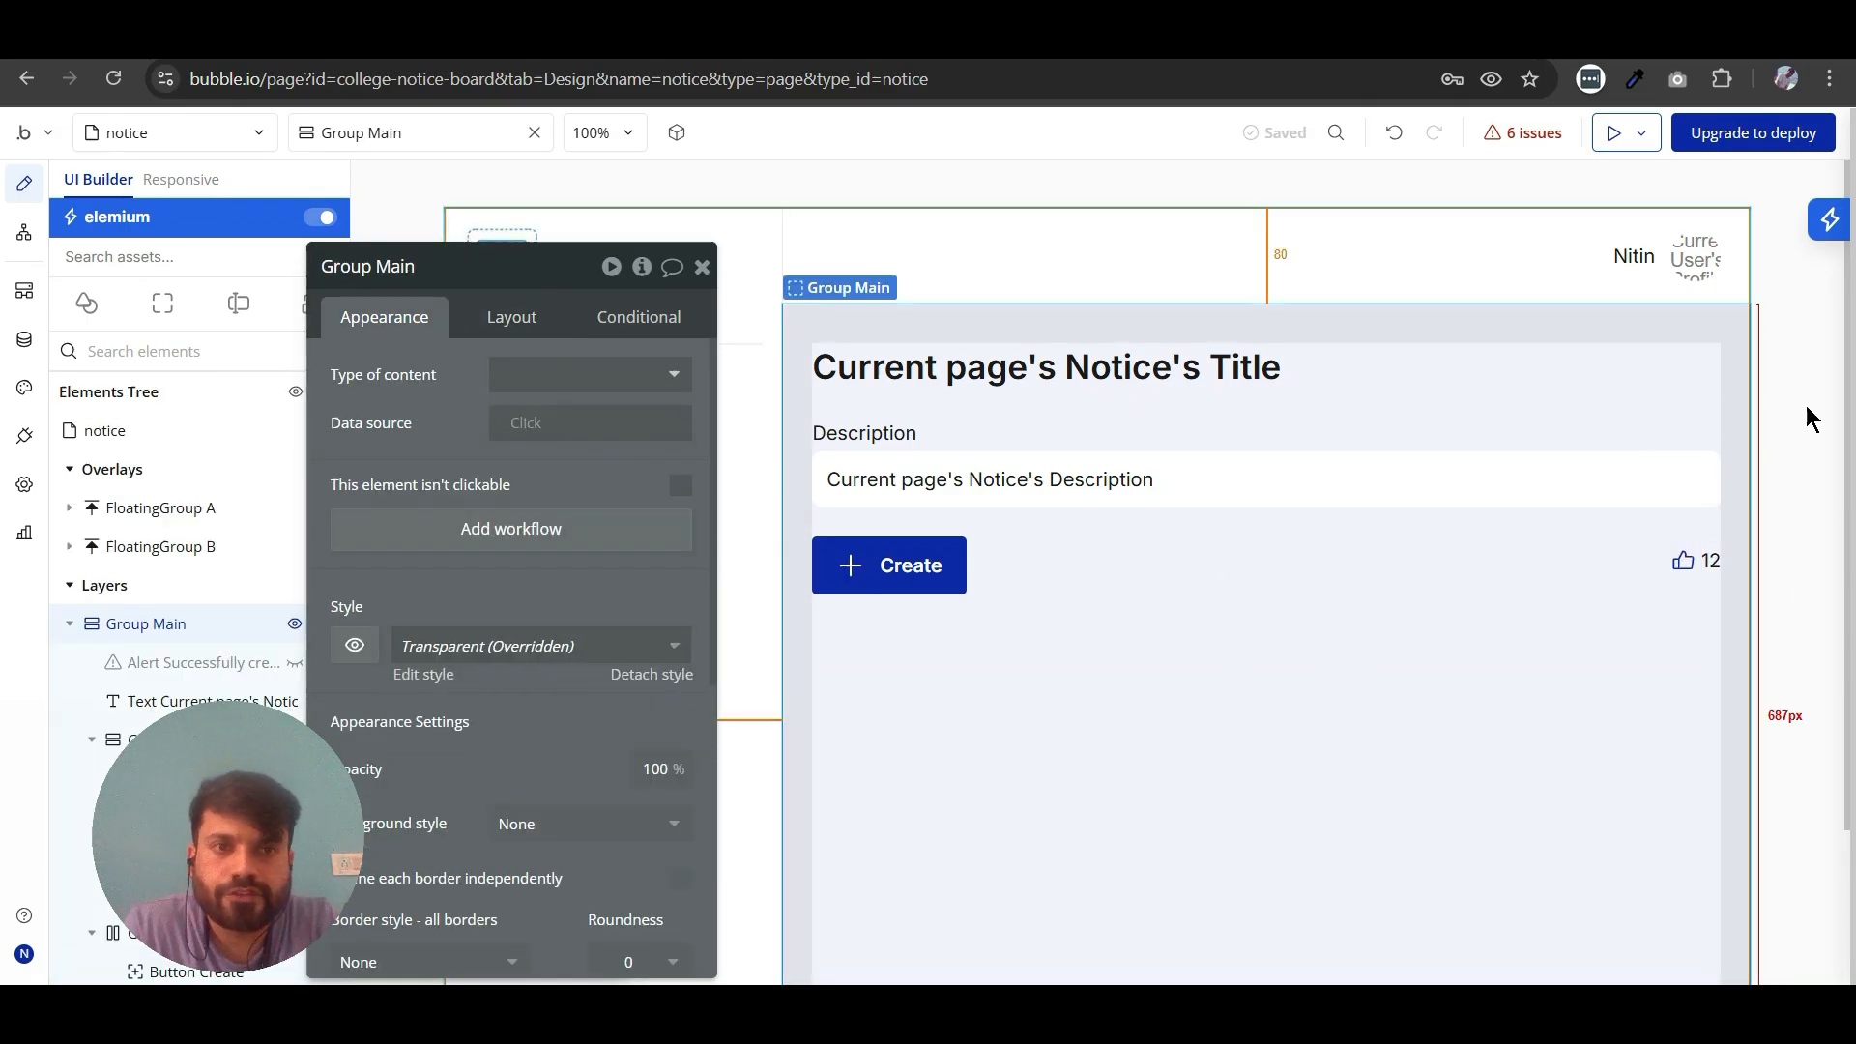
- Move the thumbs-up and vote count group ahead of the Create button in the row
{"action": "left_click", "coordinate": [1704, 575]}
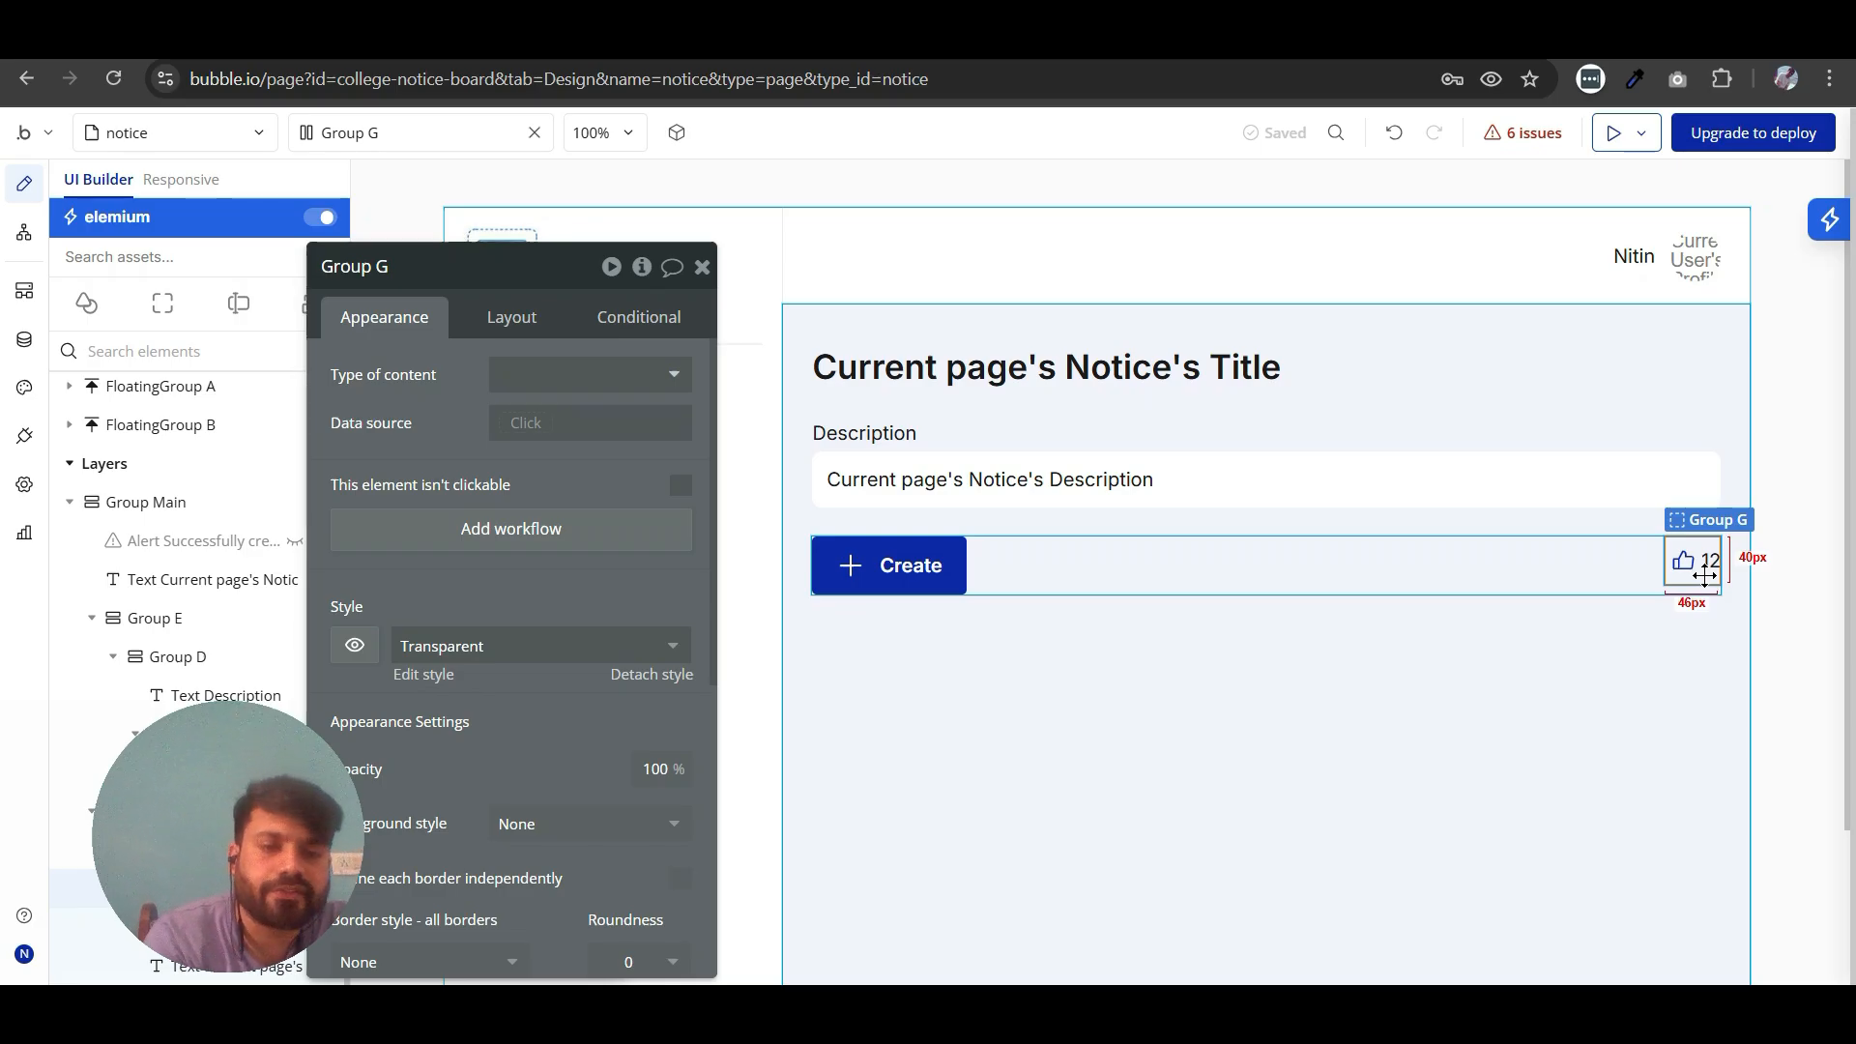
{"action": "key", "text": "Left"}
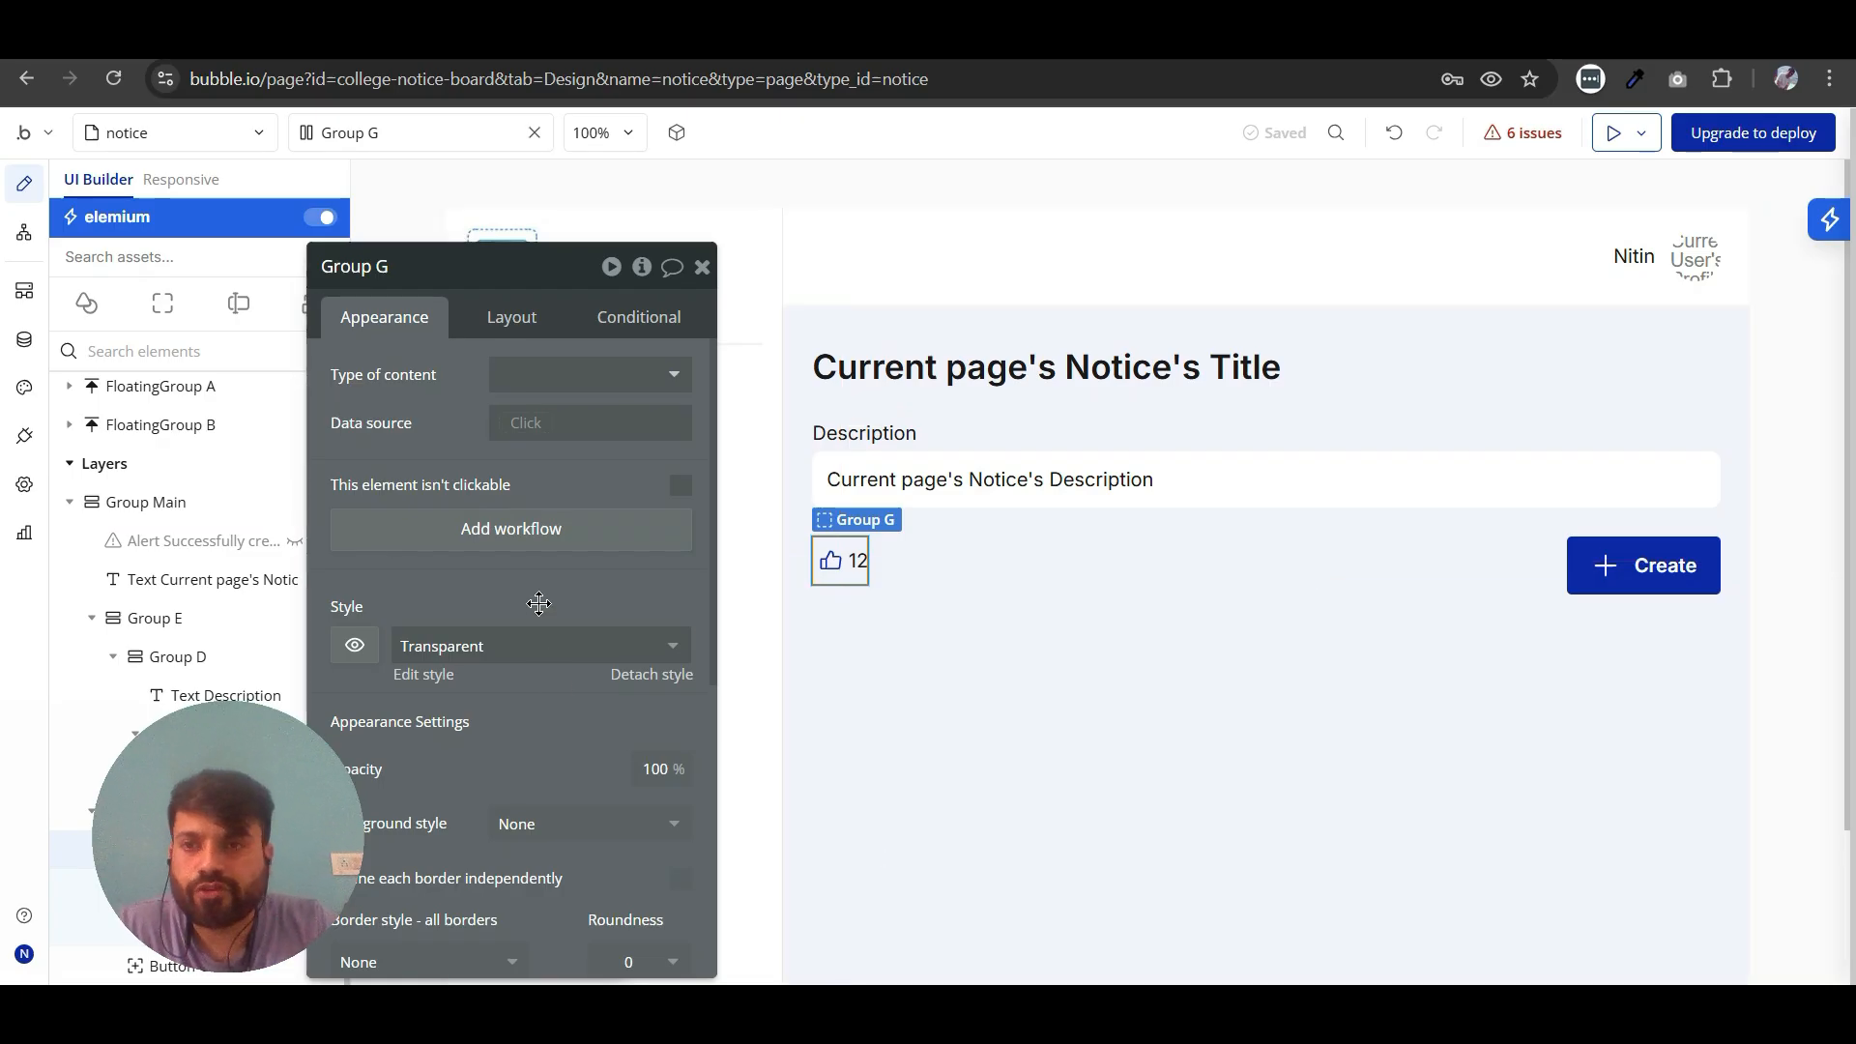
{"action": "left_click_drag", "start_coordinate": [538, 603], "coordinate": [626, 604]}
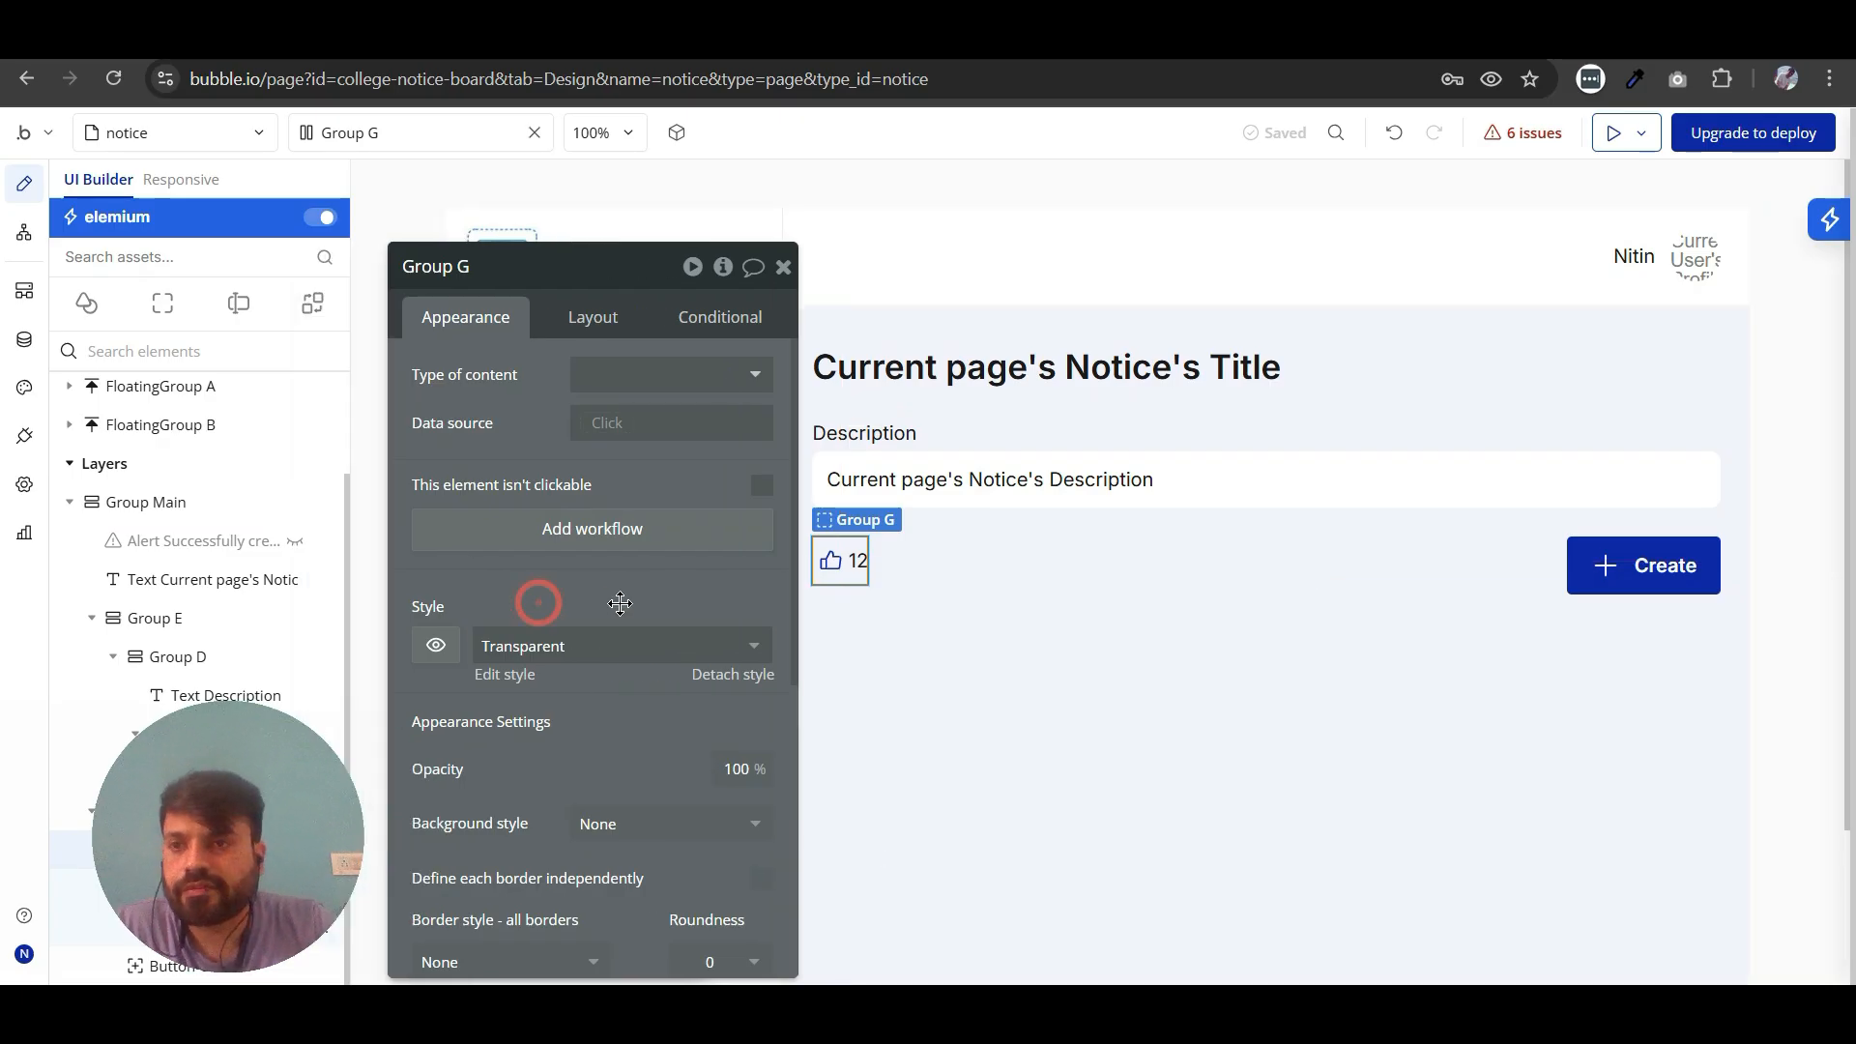
- Change the Create button's icon to Phosphor Regular Thumbs-up and its label to Upvote
{"action": "left_click", "coordinate": [1576, 573]}
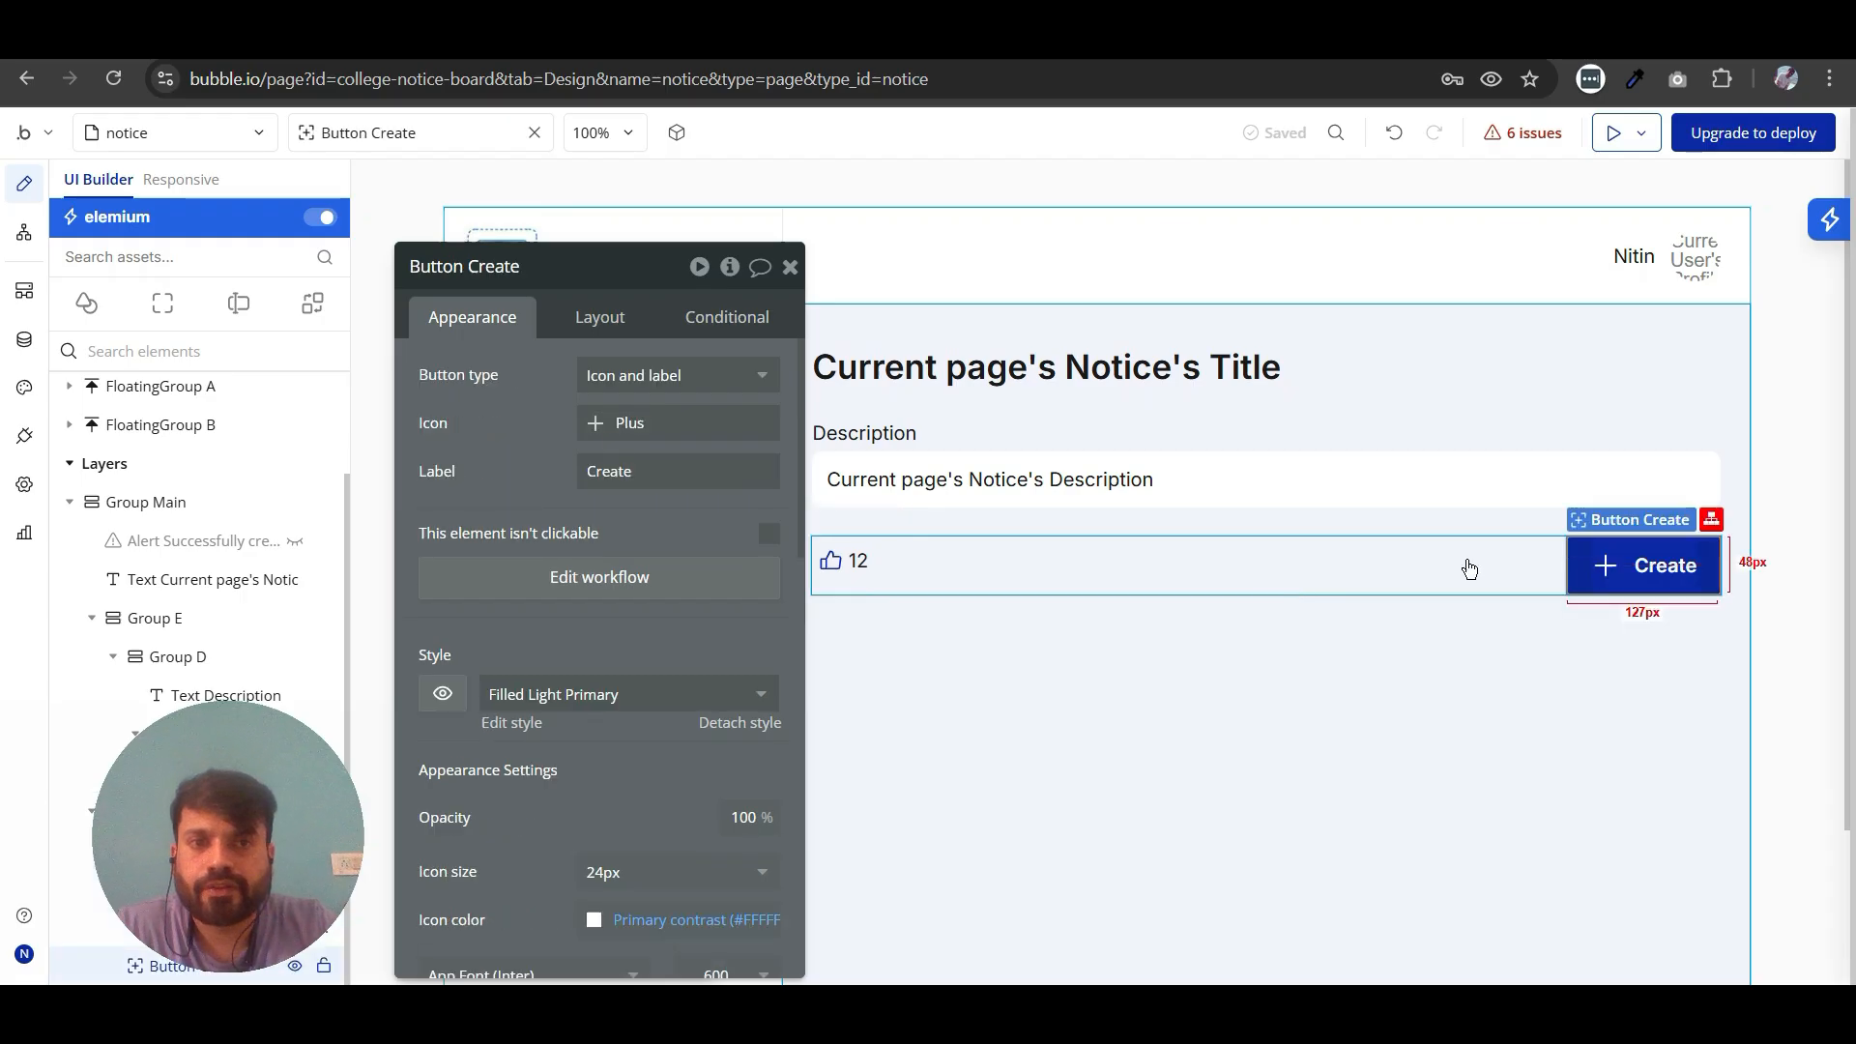
{"action": "left_click", "coordinate": [655, 417]}
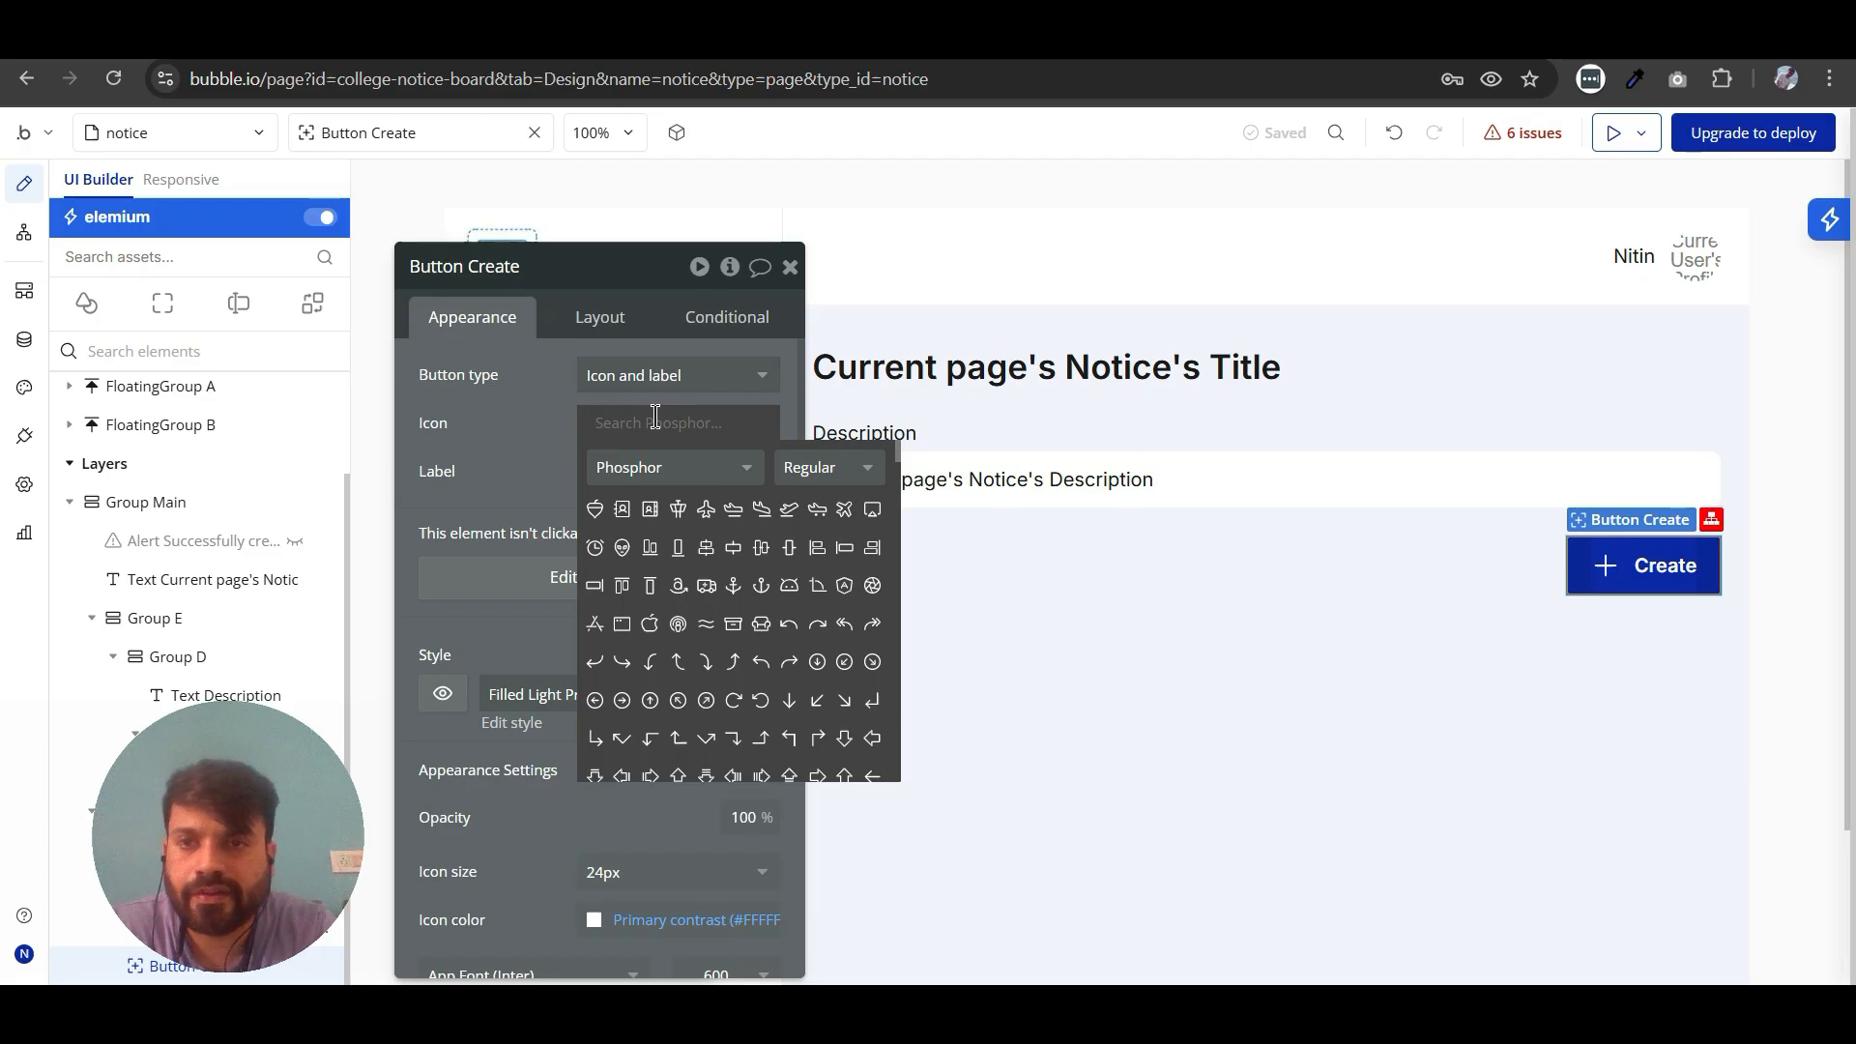
{"action": "type", "text": "thu"}
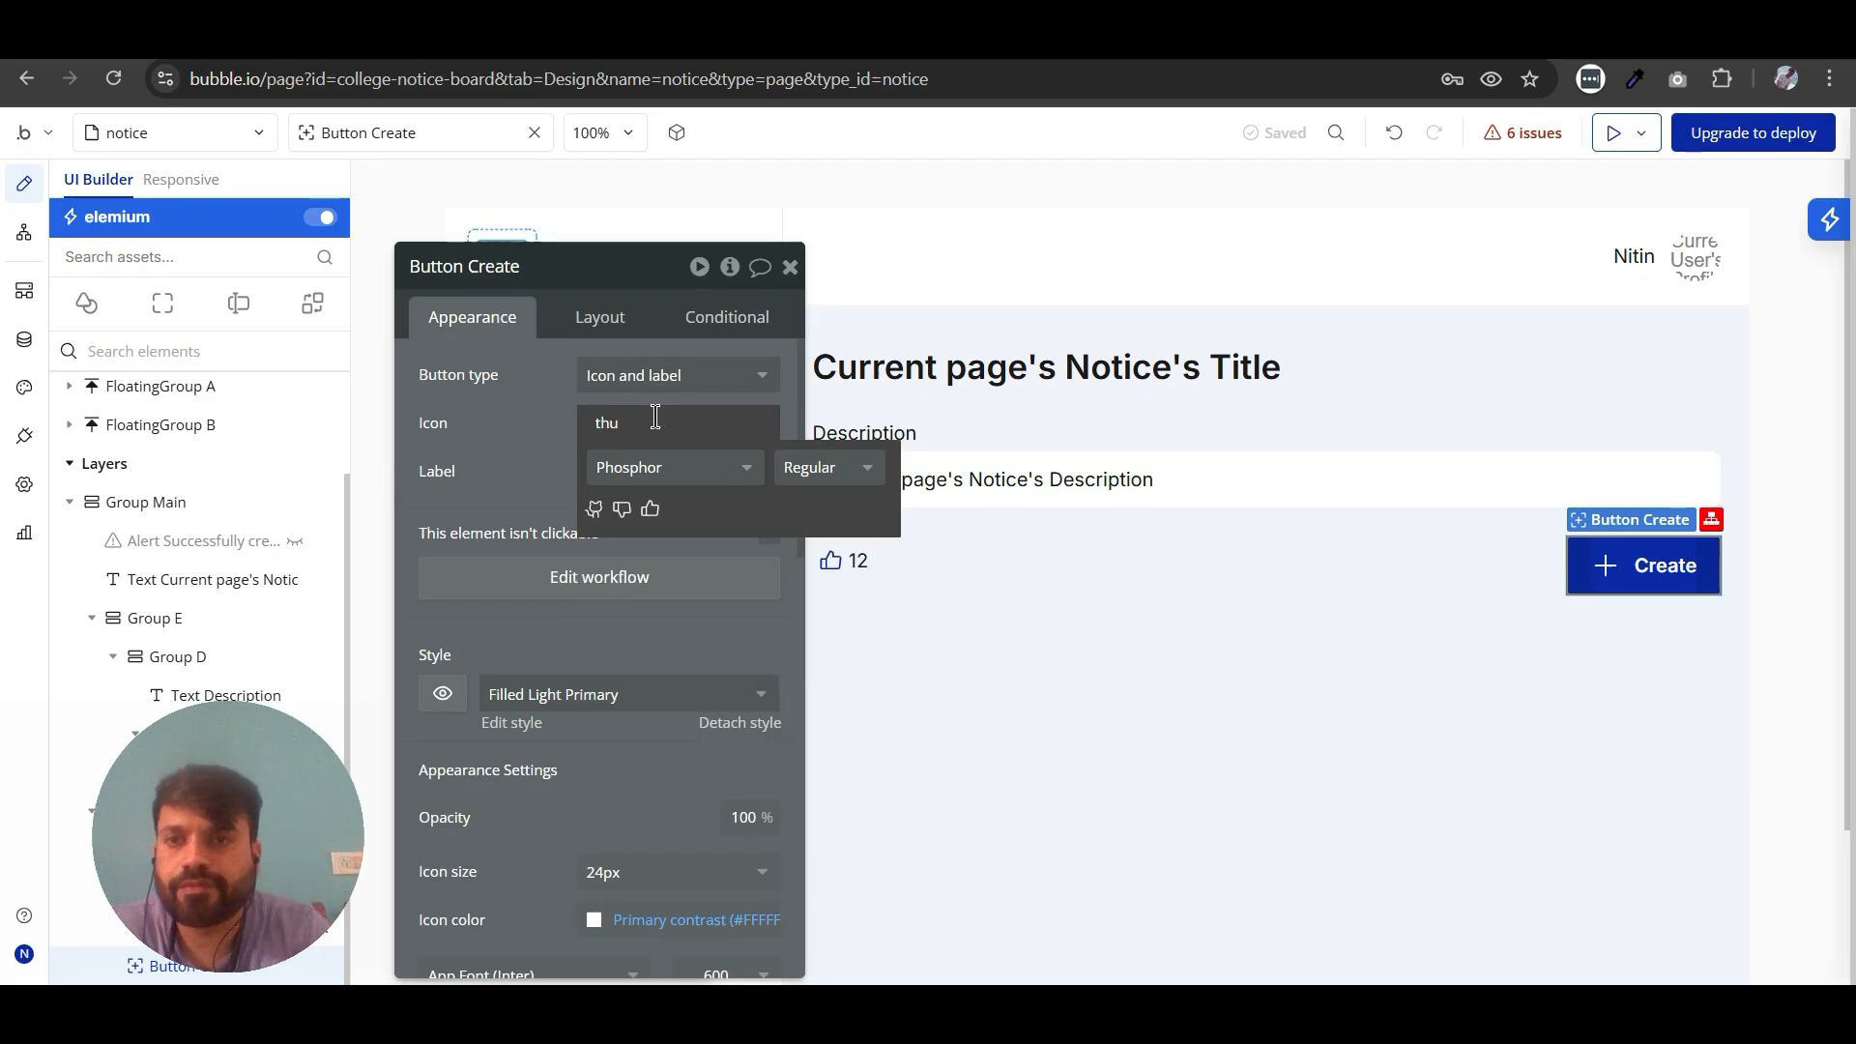
{"action": "left_click", "coordinate": [650, 508]}
{"action": "double_click", "coordinate": [638, 470]}
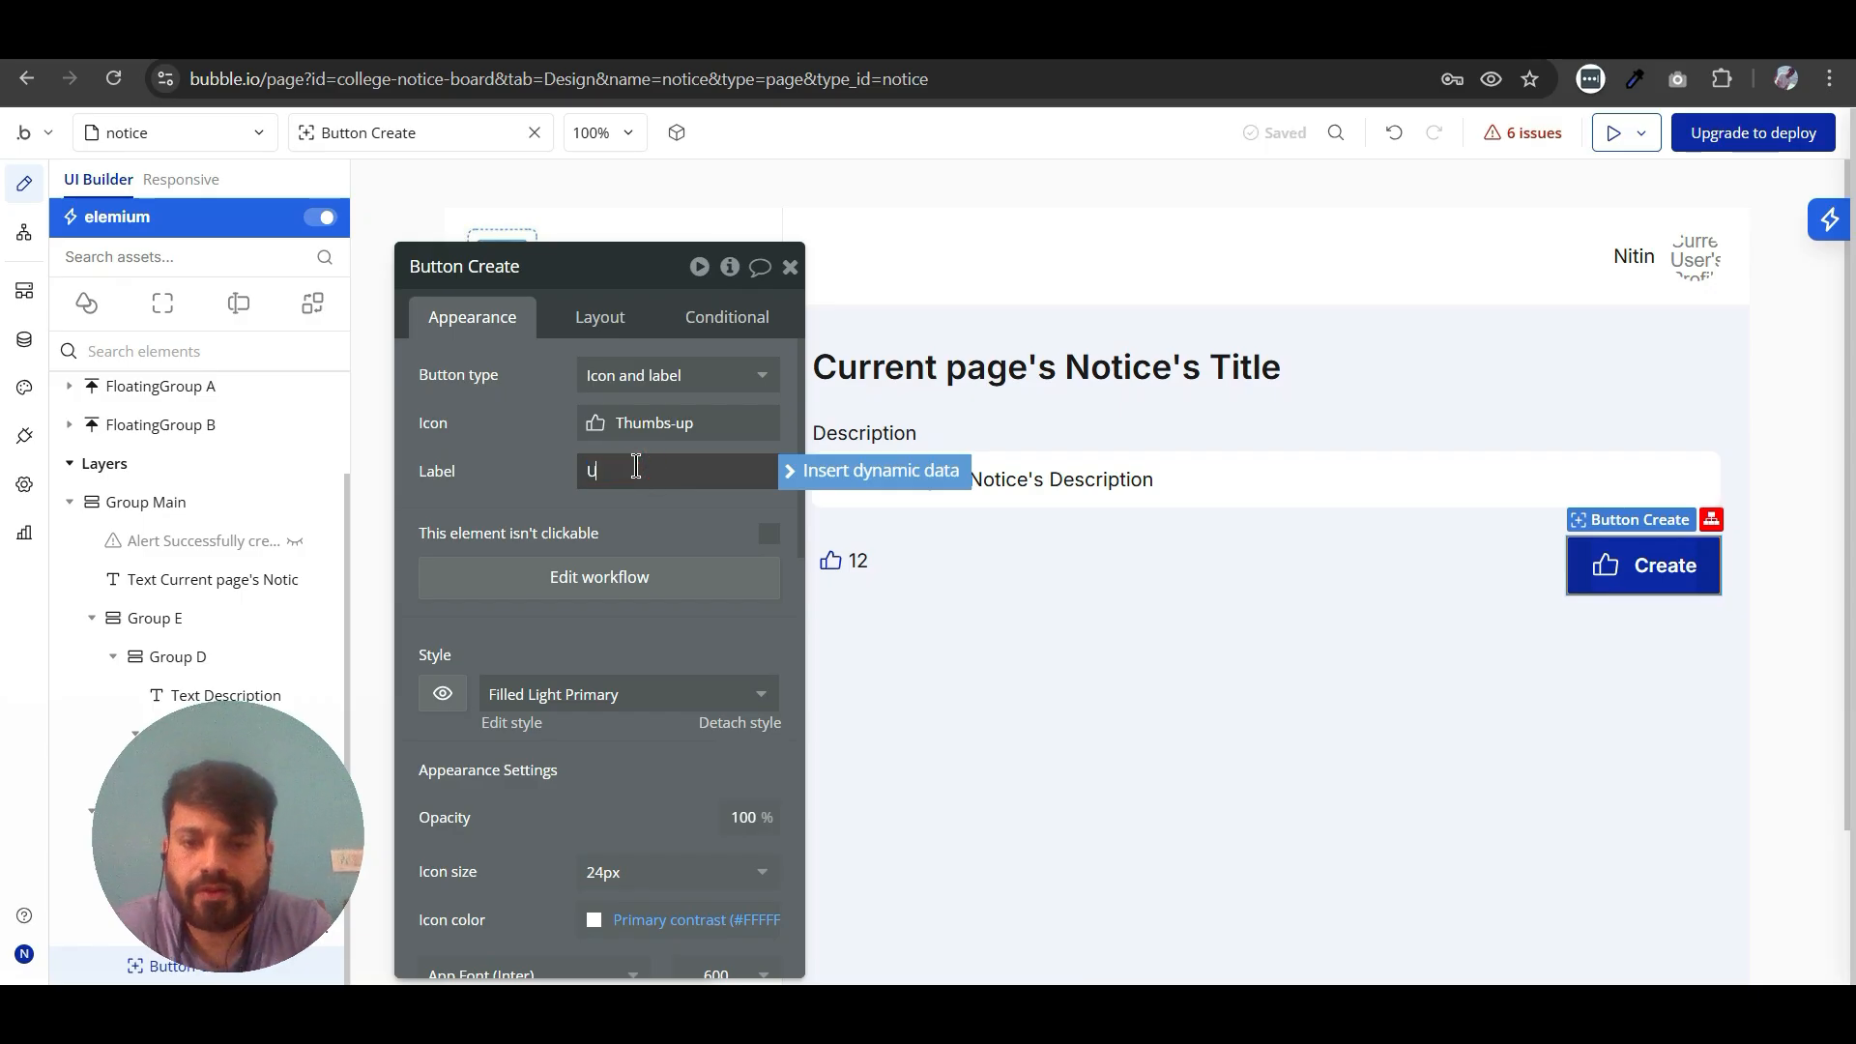
{"action": "left_click", "coordinate": [790, 267]}
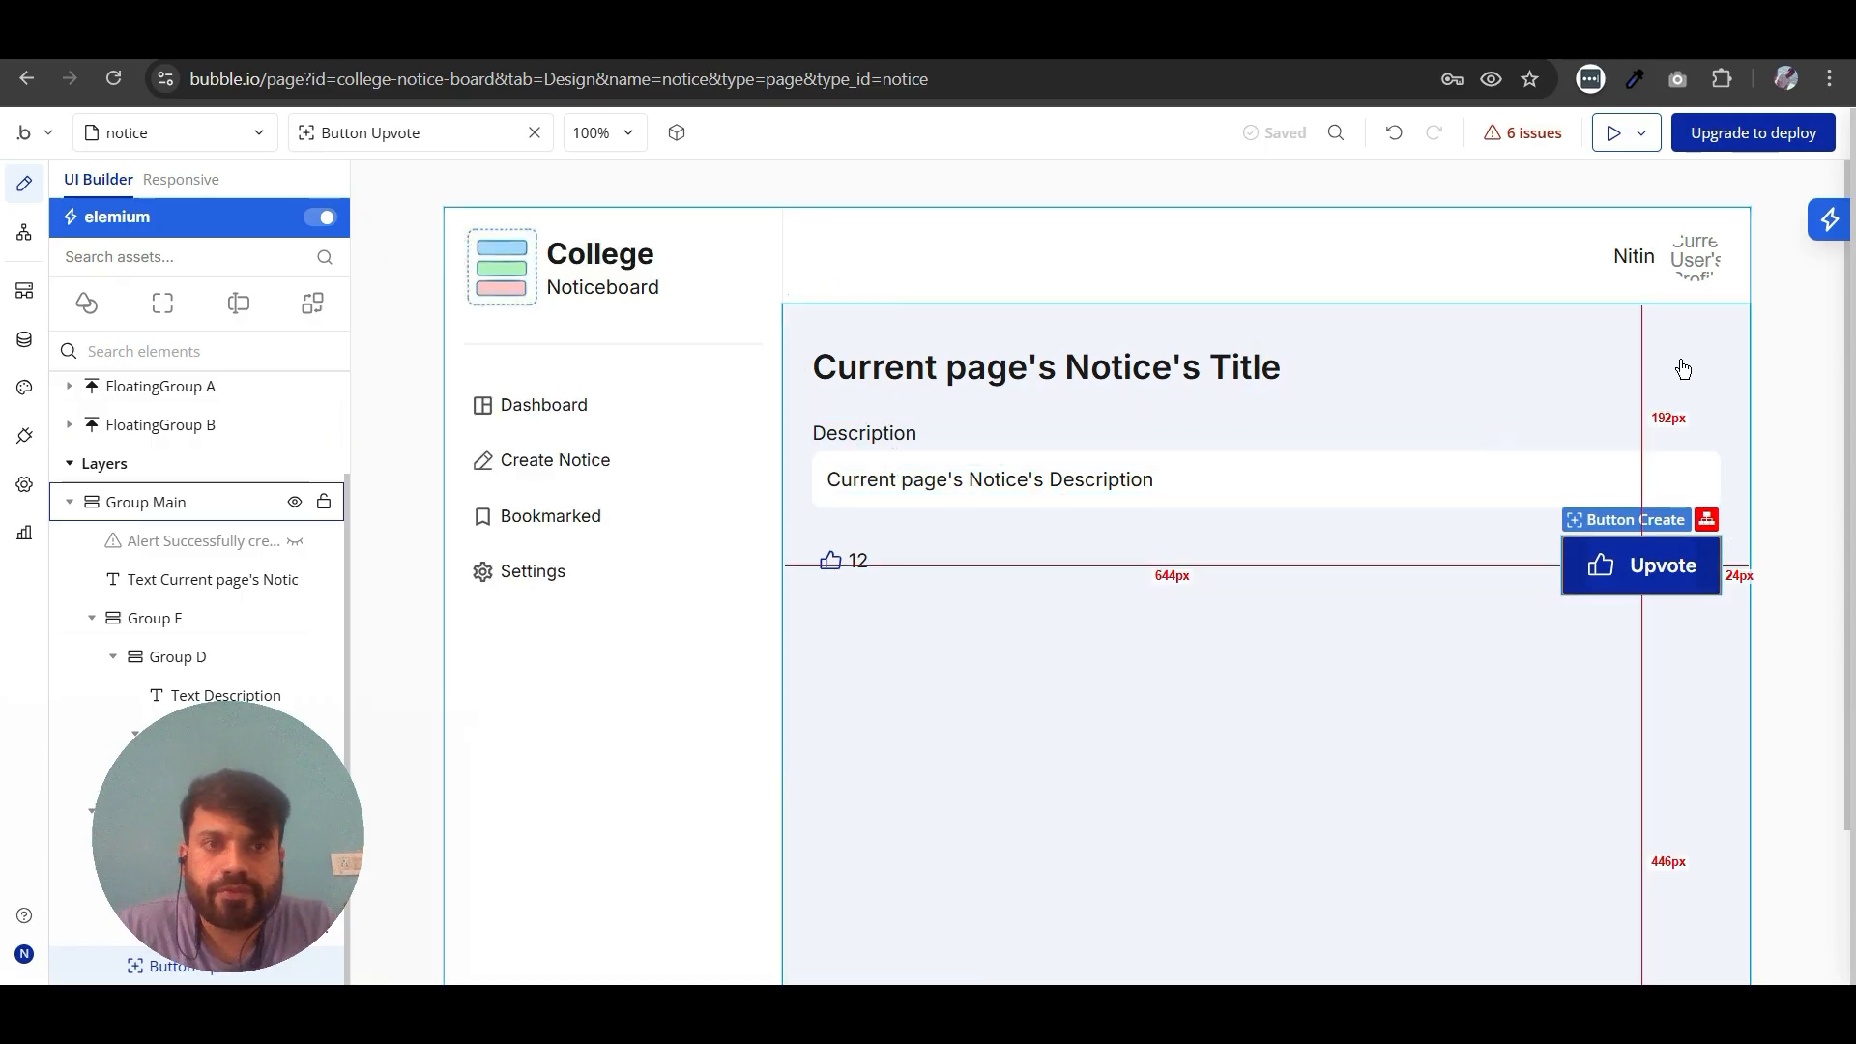
- Add an icon element below the notice title and set its icon to Phosphor Regular Bookmark-simple
{"action": "left_click", "coordinate": [86, 303]}
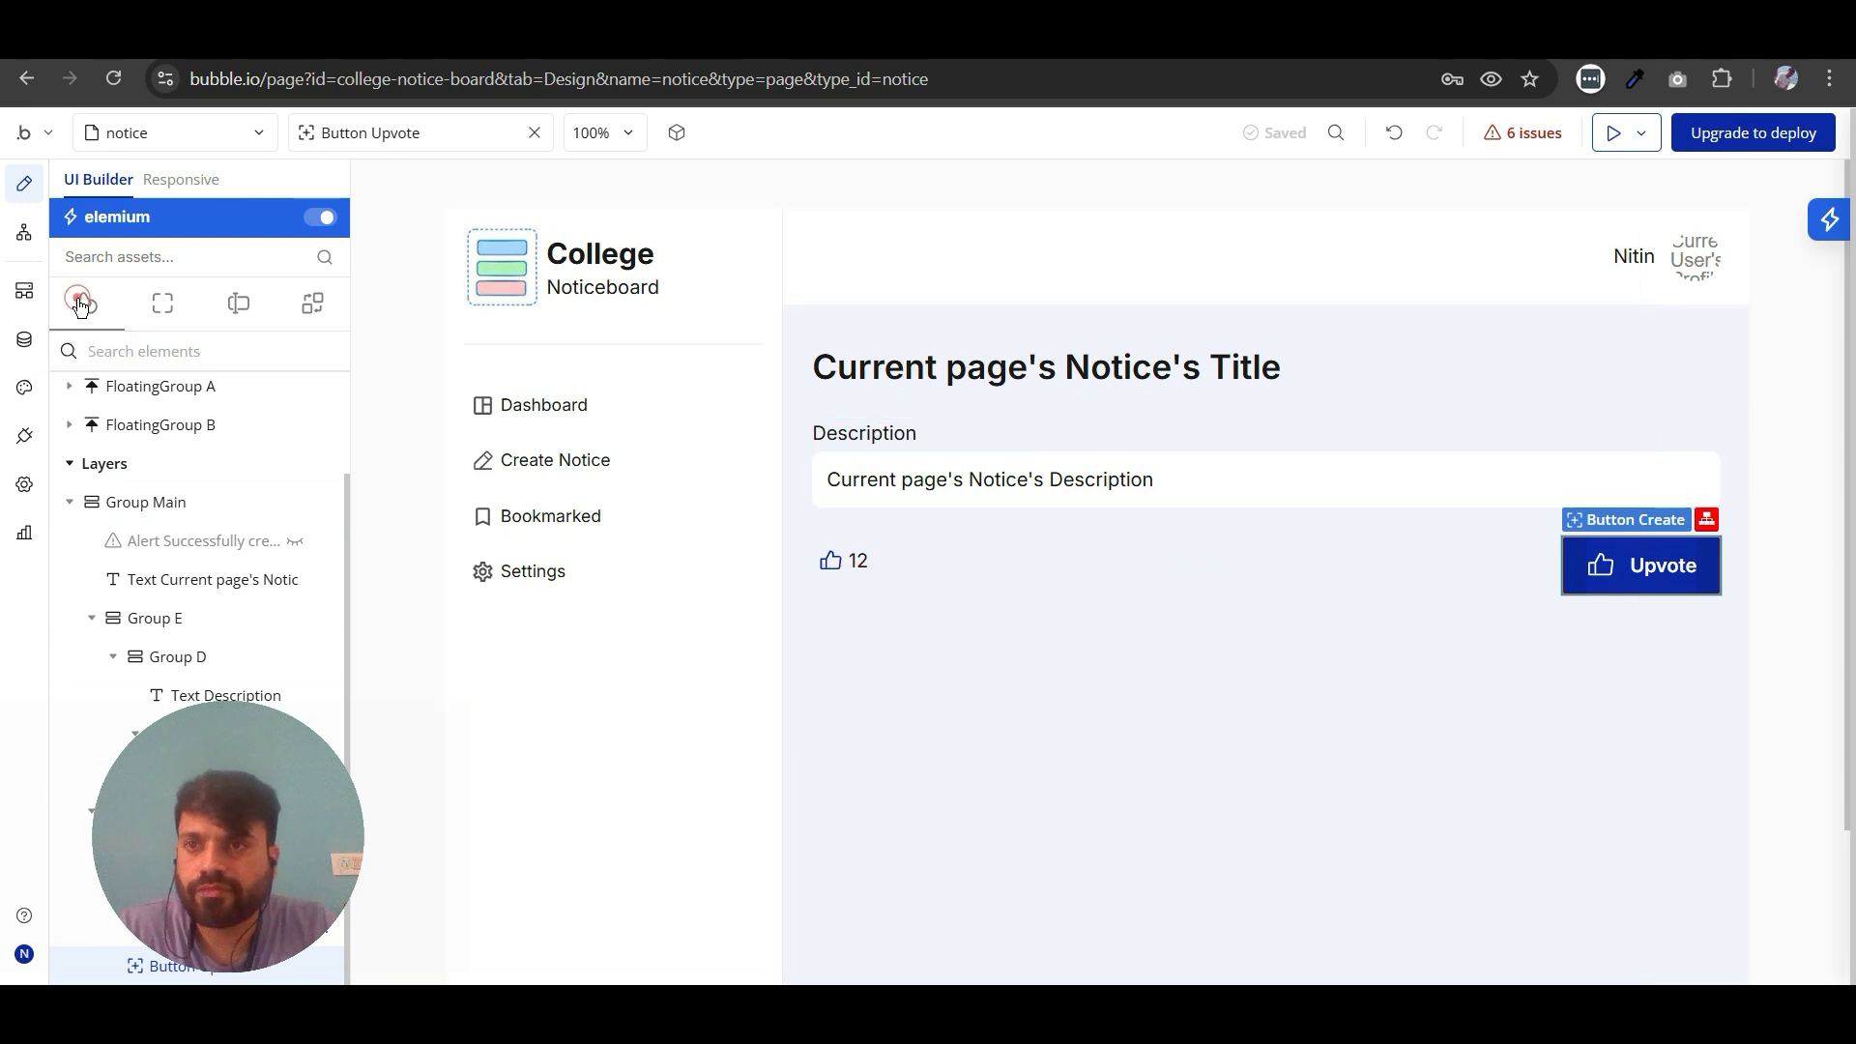
{"action": "left_click_drag", "start_coordinate": [107, 587], "coordinate": [1309, 386]}
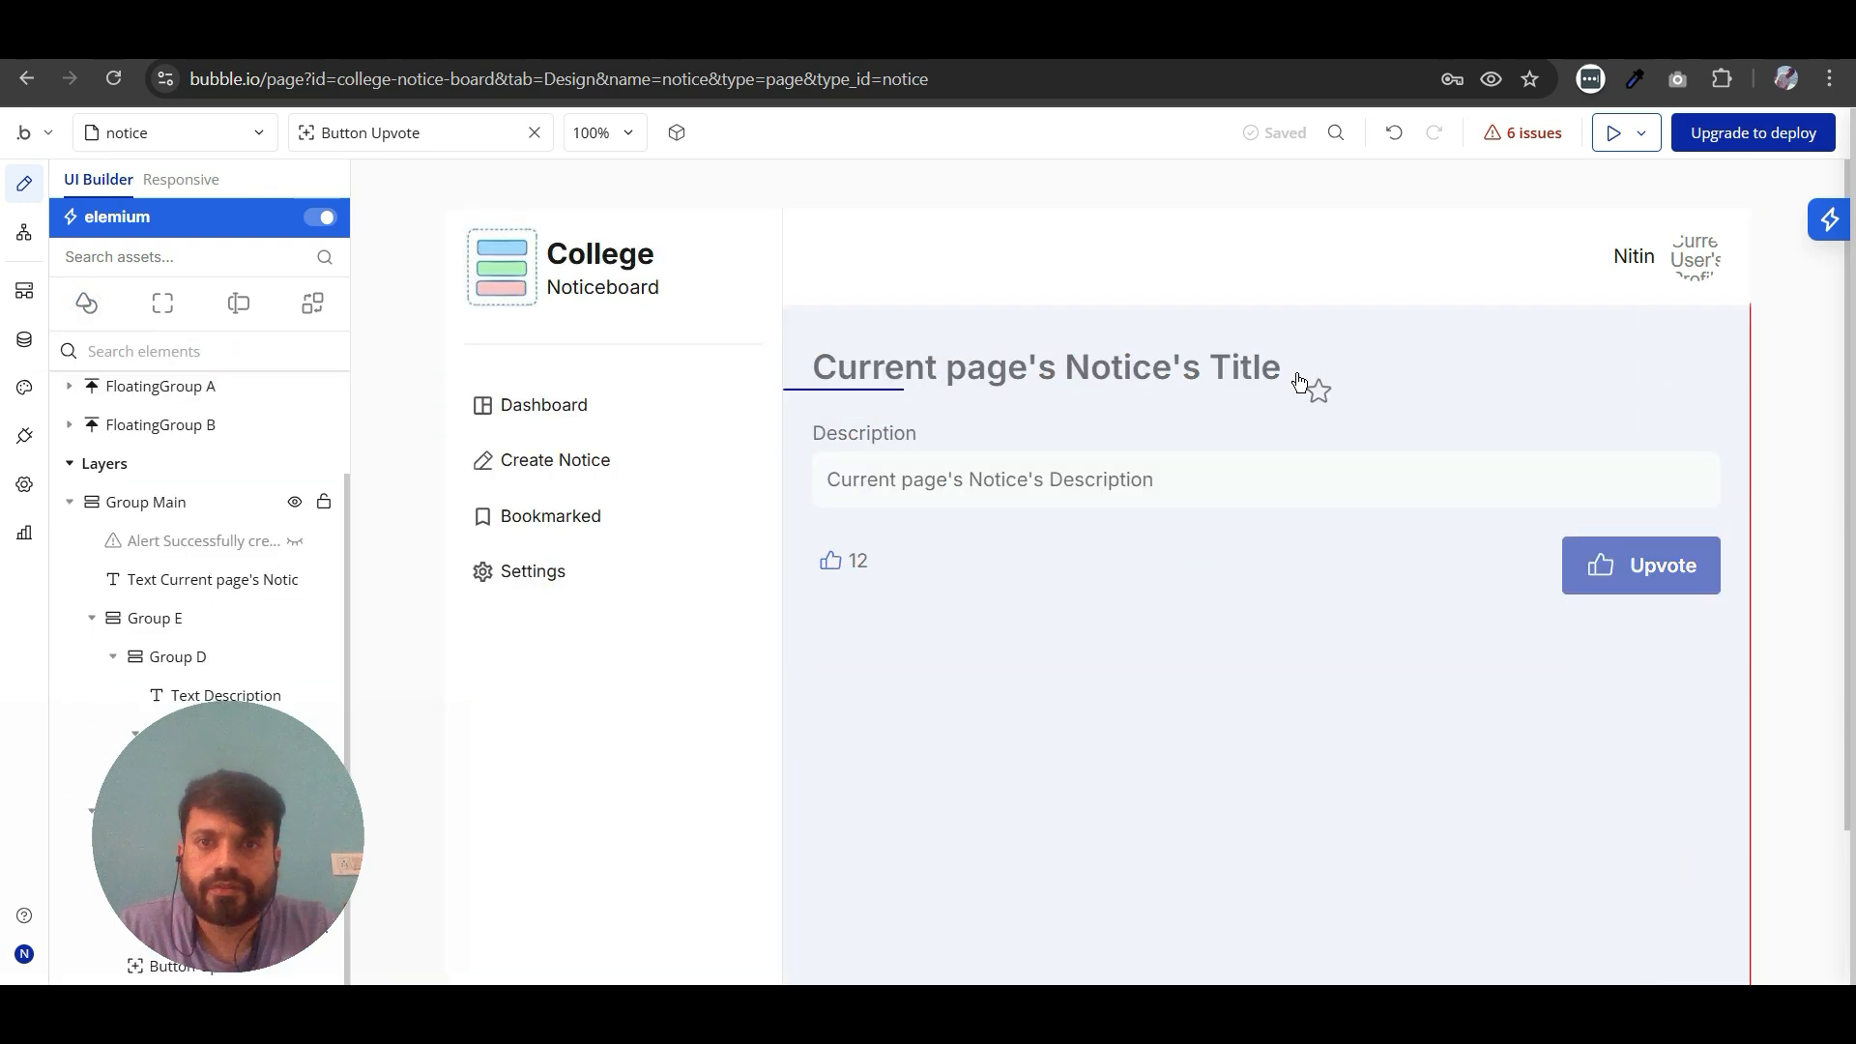
{"action": "left_click", "coordinate": [841, 440]}
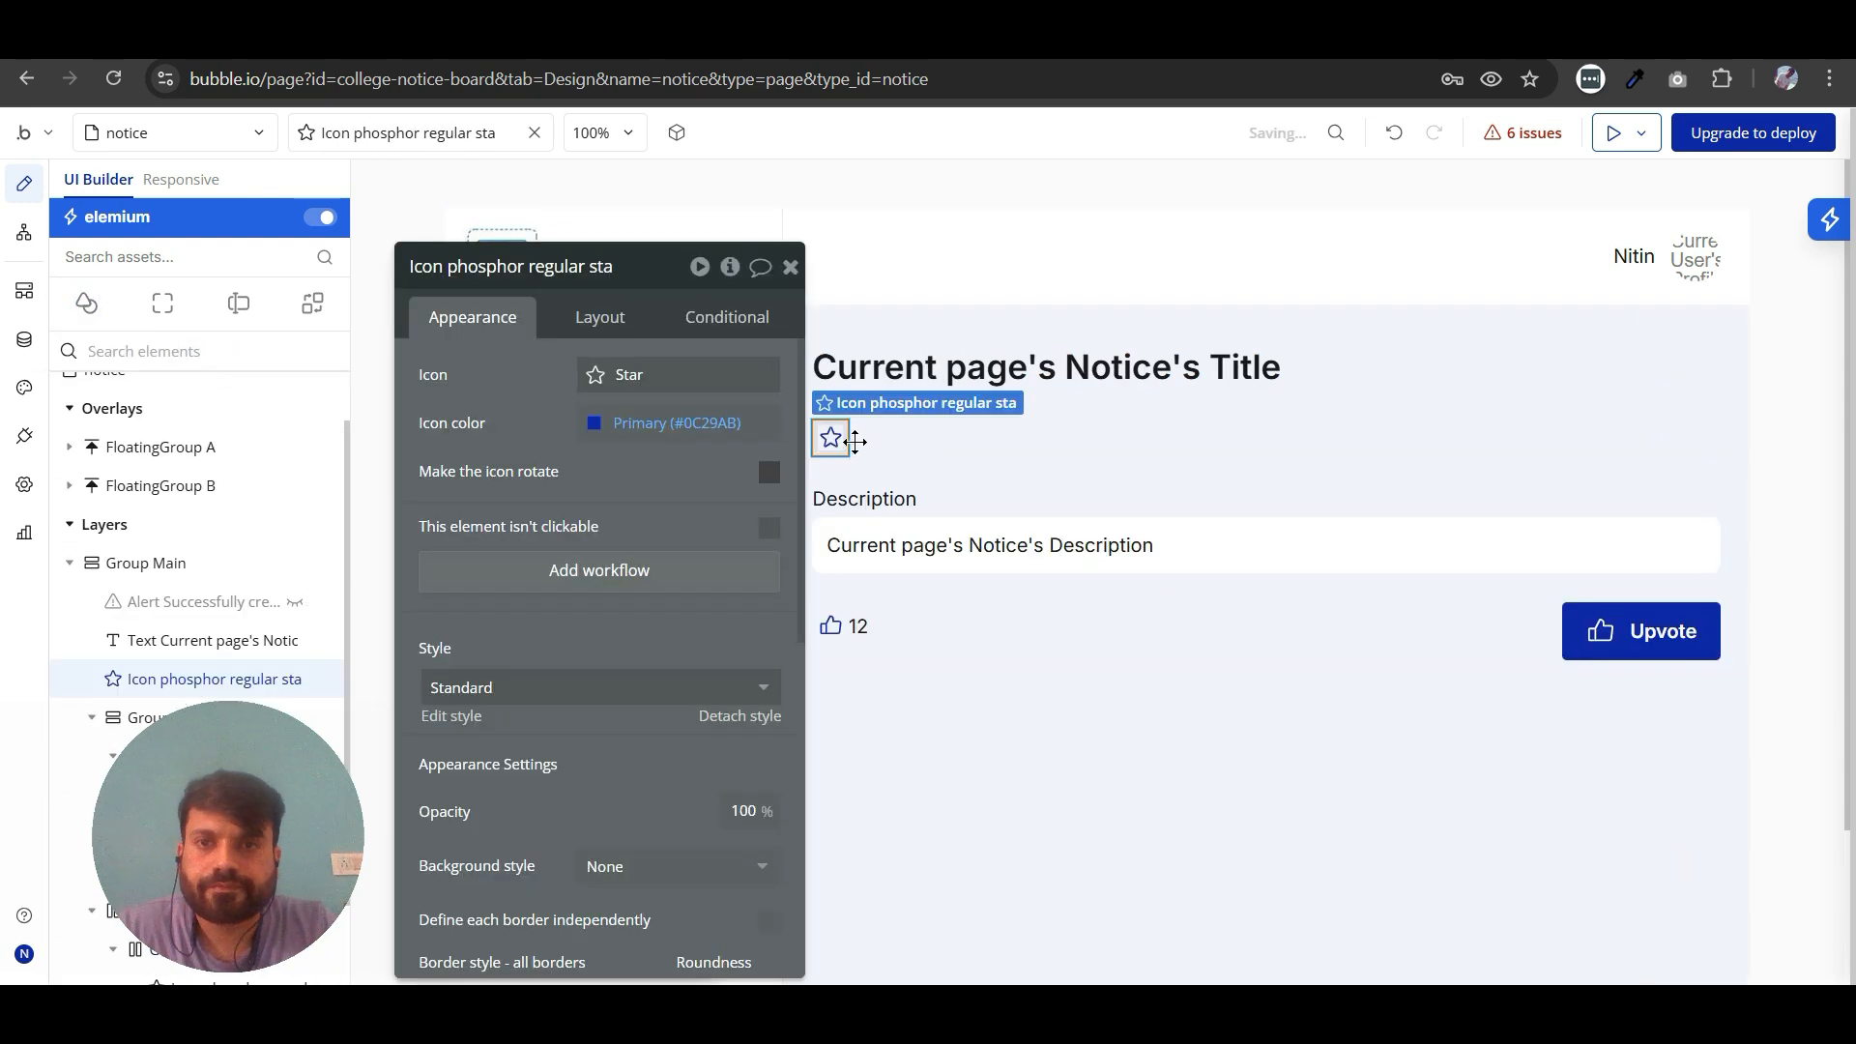
{"action": "left_click", "coordinate": [603, 368]}
{"action": "type", "text": "book"}
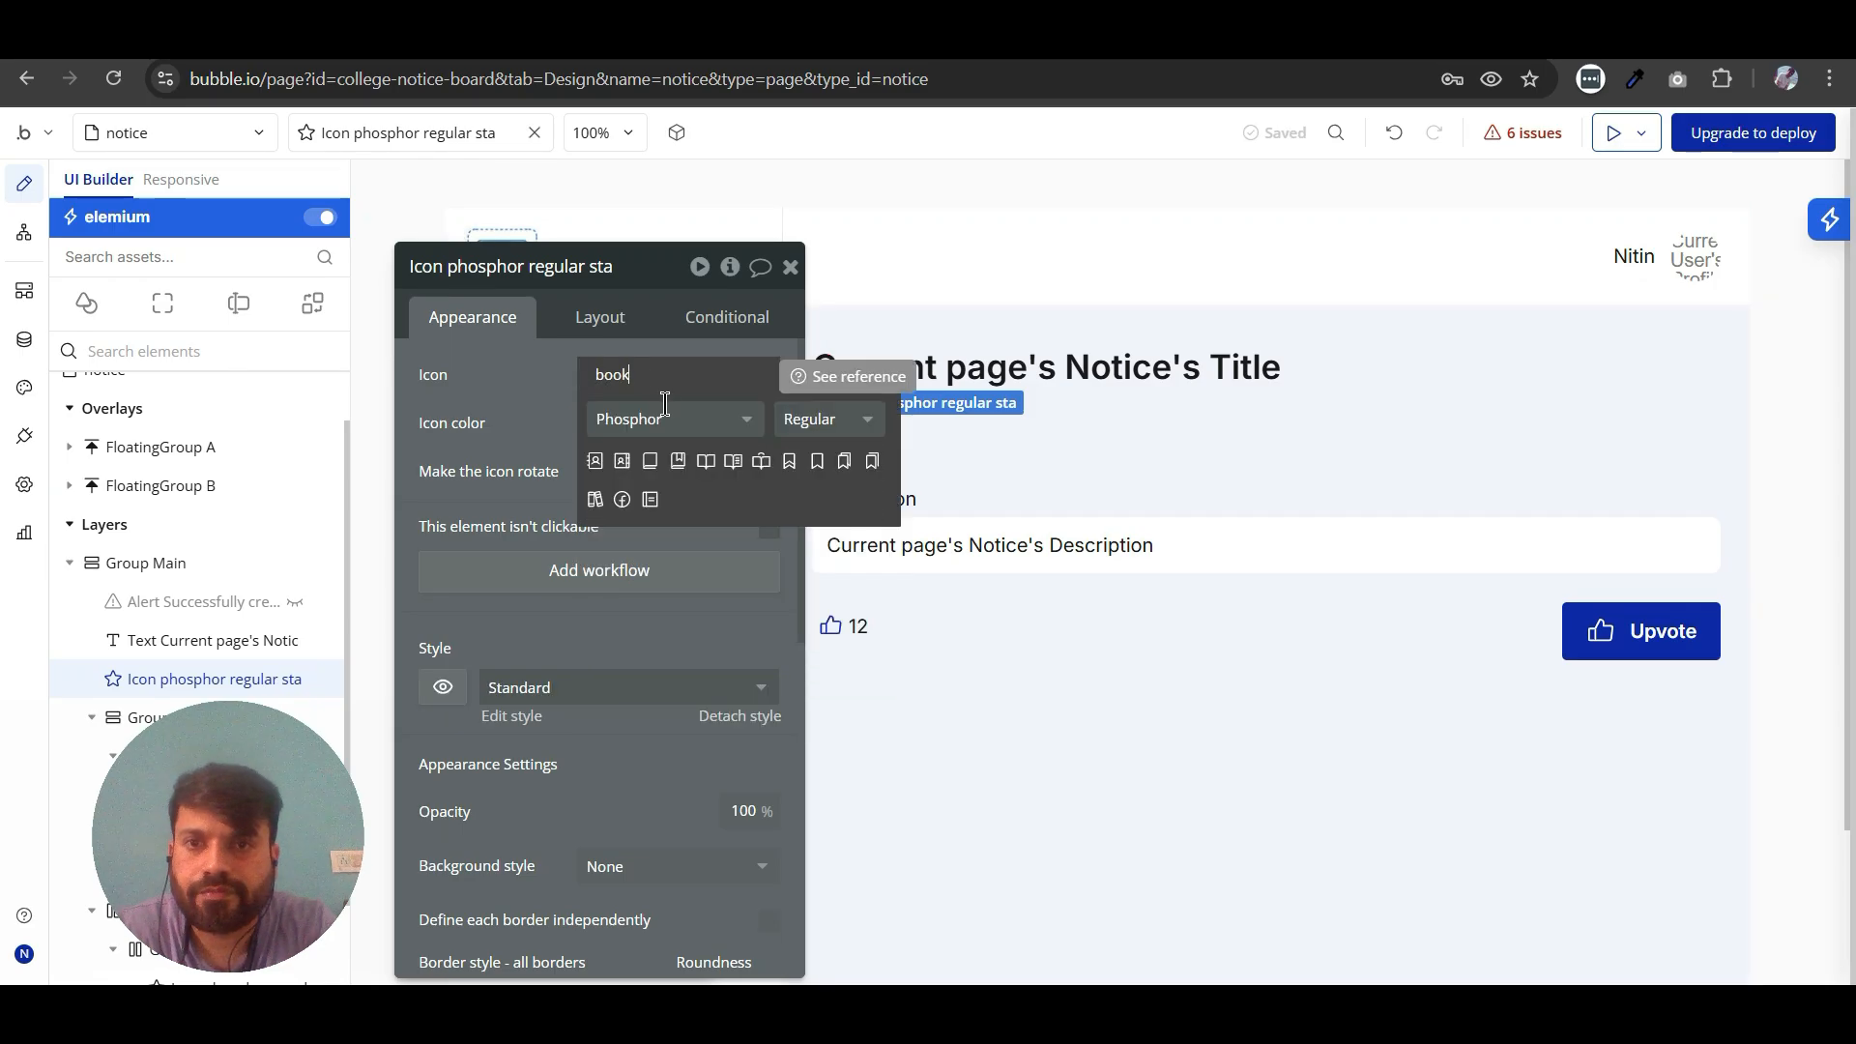
{"action": "left_click", "coordinate": [817, 462]}
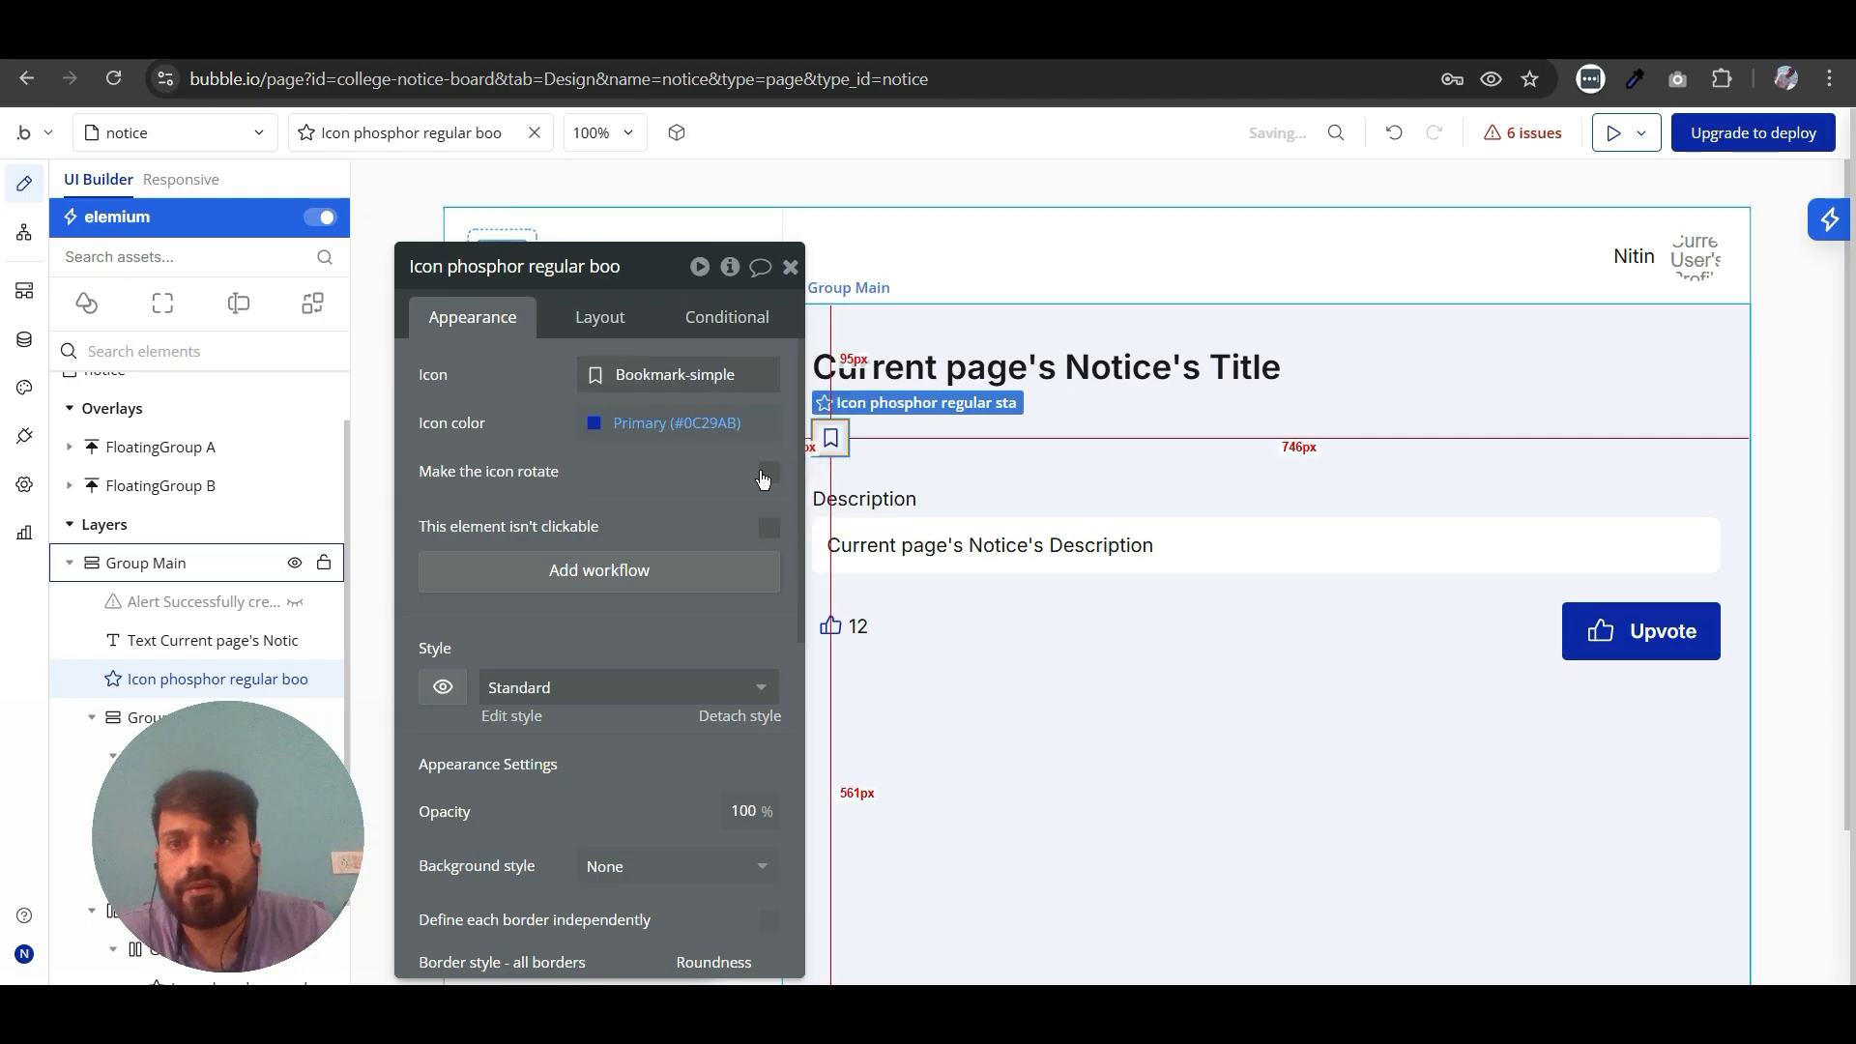
- Group the notice title text and the bookmark icon together in a row container
{"action": "key", "text": "Escape"}
{"action": "left_click", "coordinate": [960, 379], "text": "shift"}
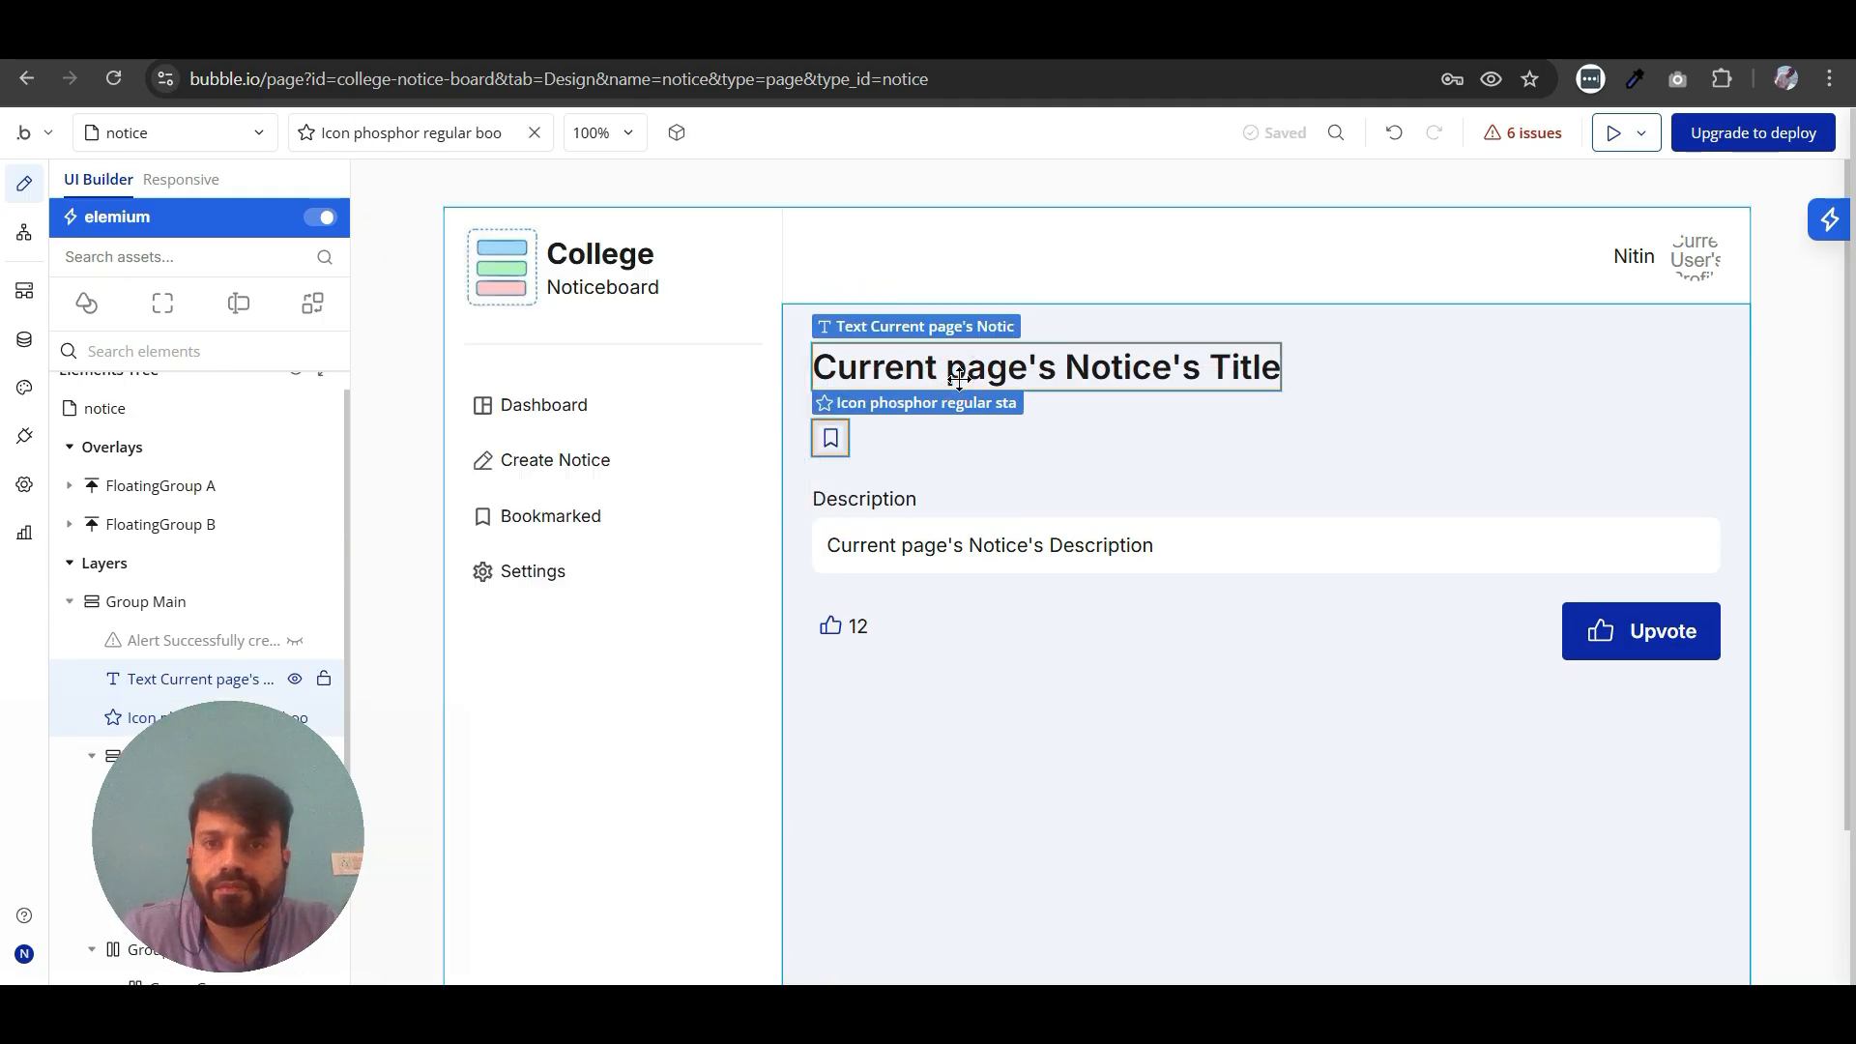
{"action": "right_click", "coordinate": [1018, 377]}
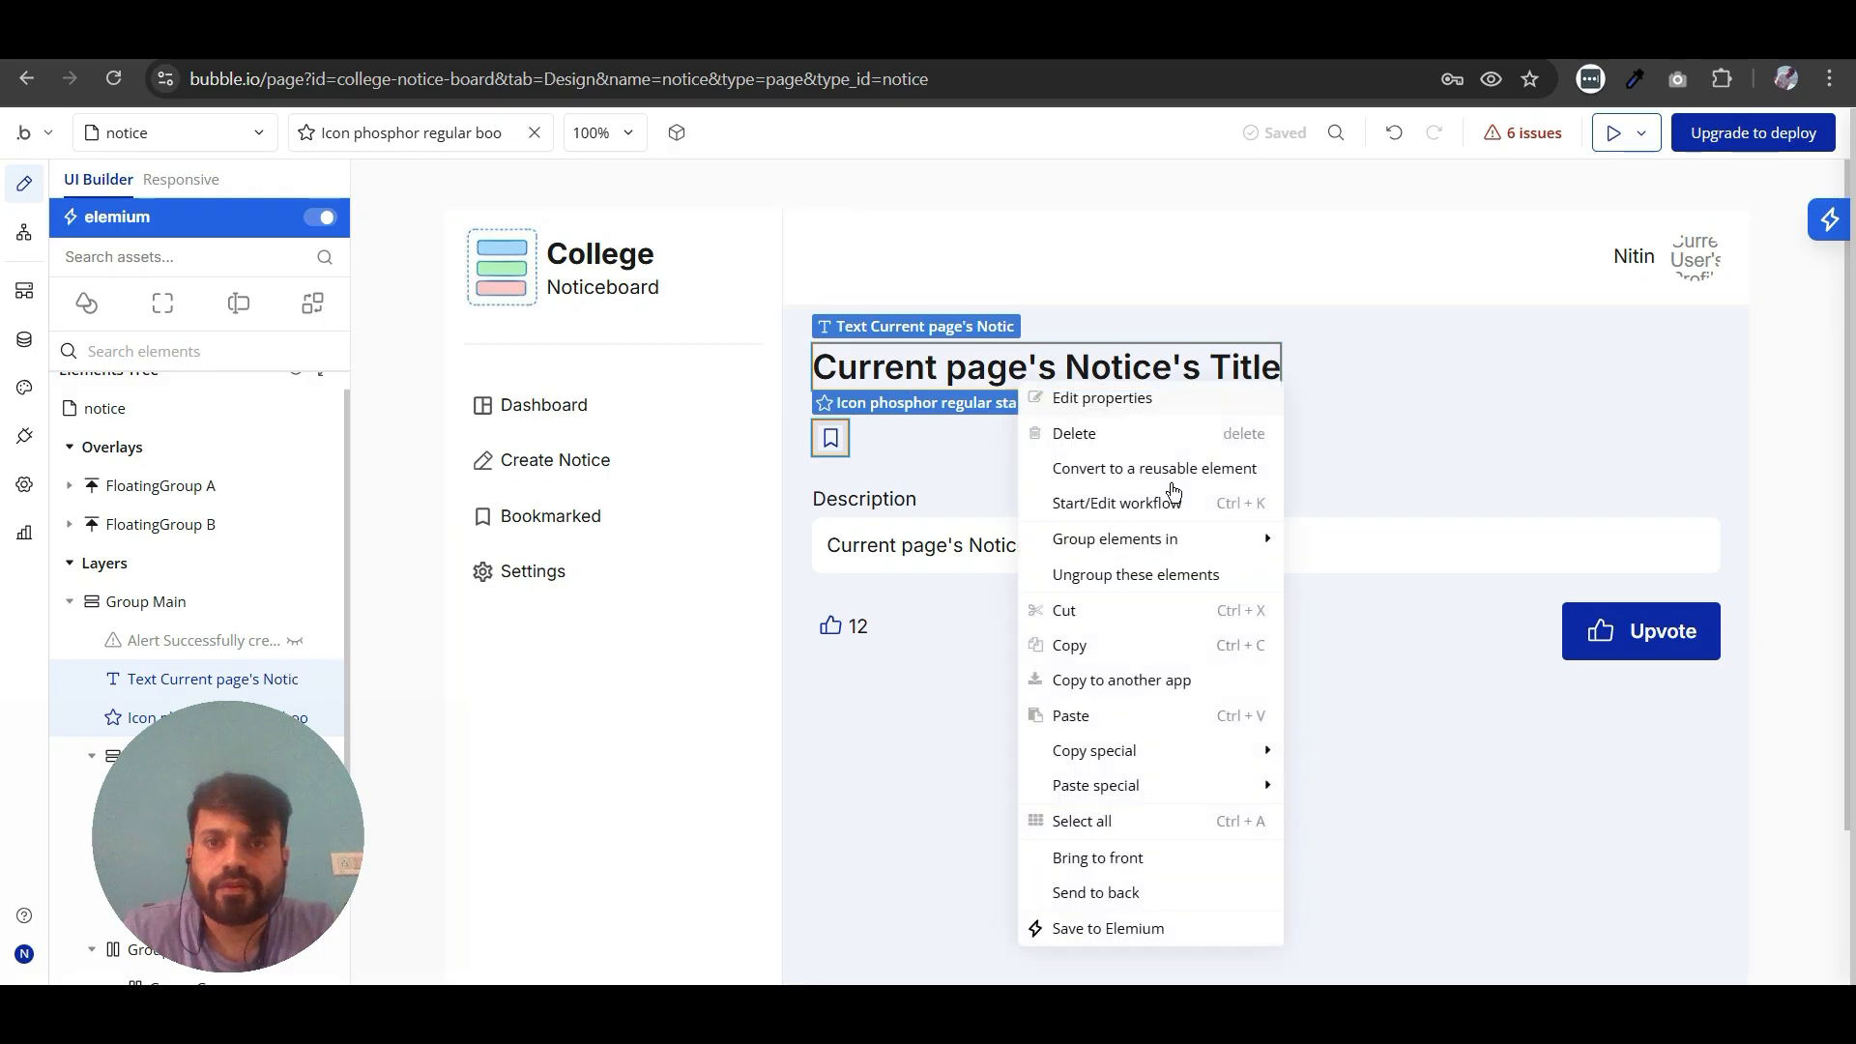
{"action": "mouse_move", "coordinate": [1180, 544]}
{"action": "left_click", "coordinate": [1396, 578]}
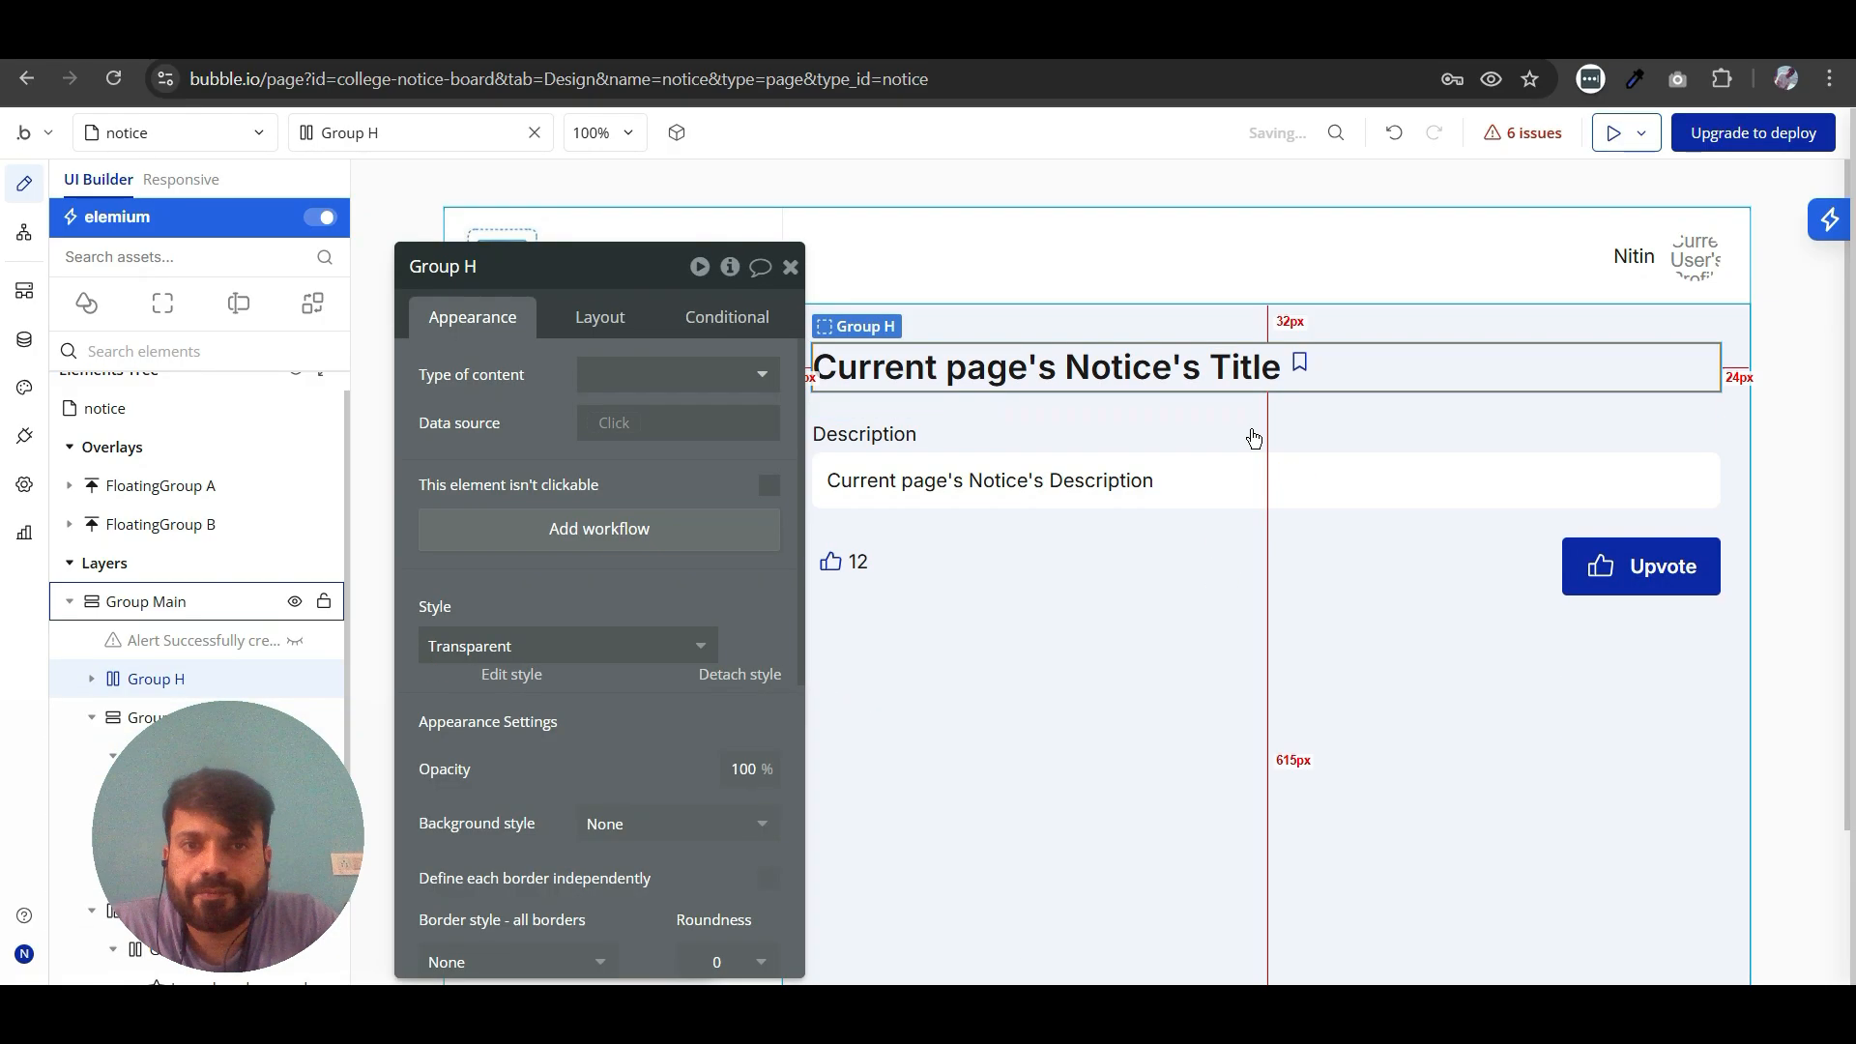
- Center the bookmark icon vertically and set the title row group's container alignment to space between
{"action": "left_click", "coordinate": [1306, 364]}
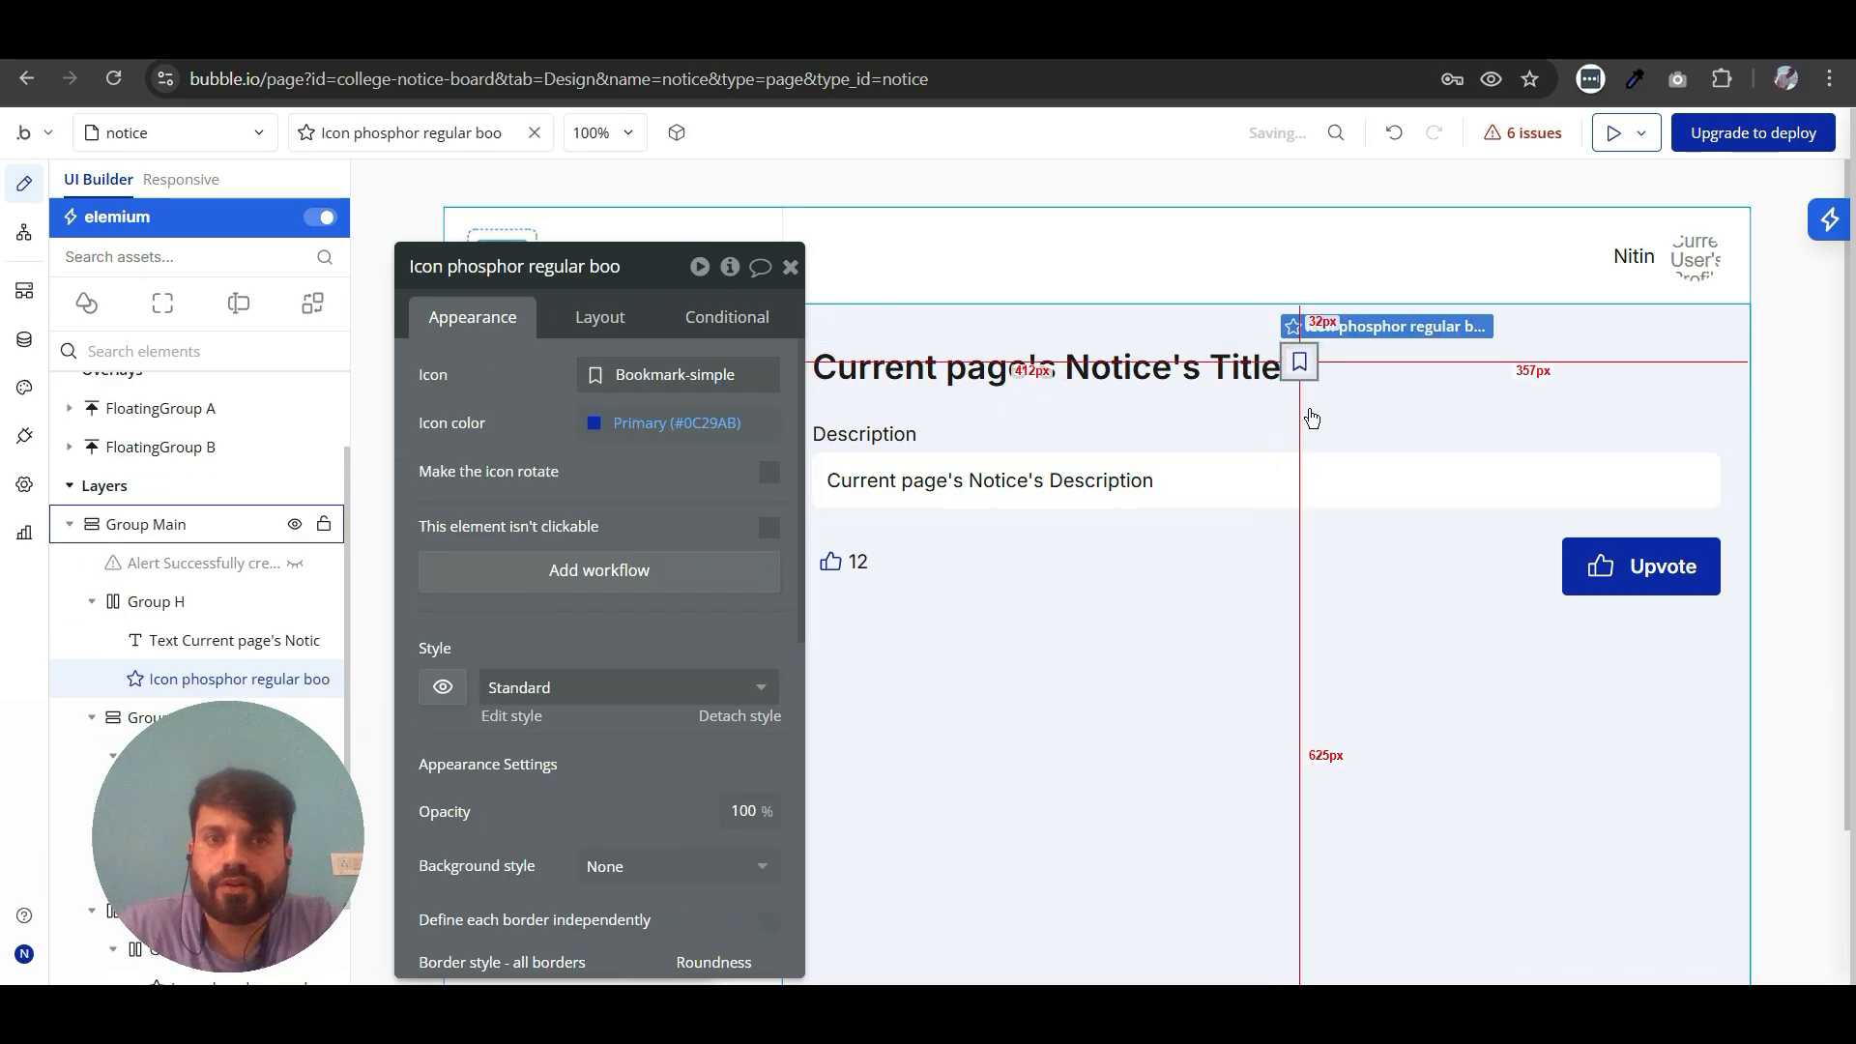
{"action": "left_click", "coordinate": [609, 318]}
{"action": "left_click", "coordinate": [713, 502]}
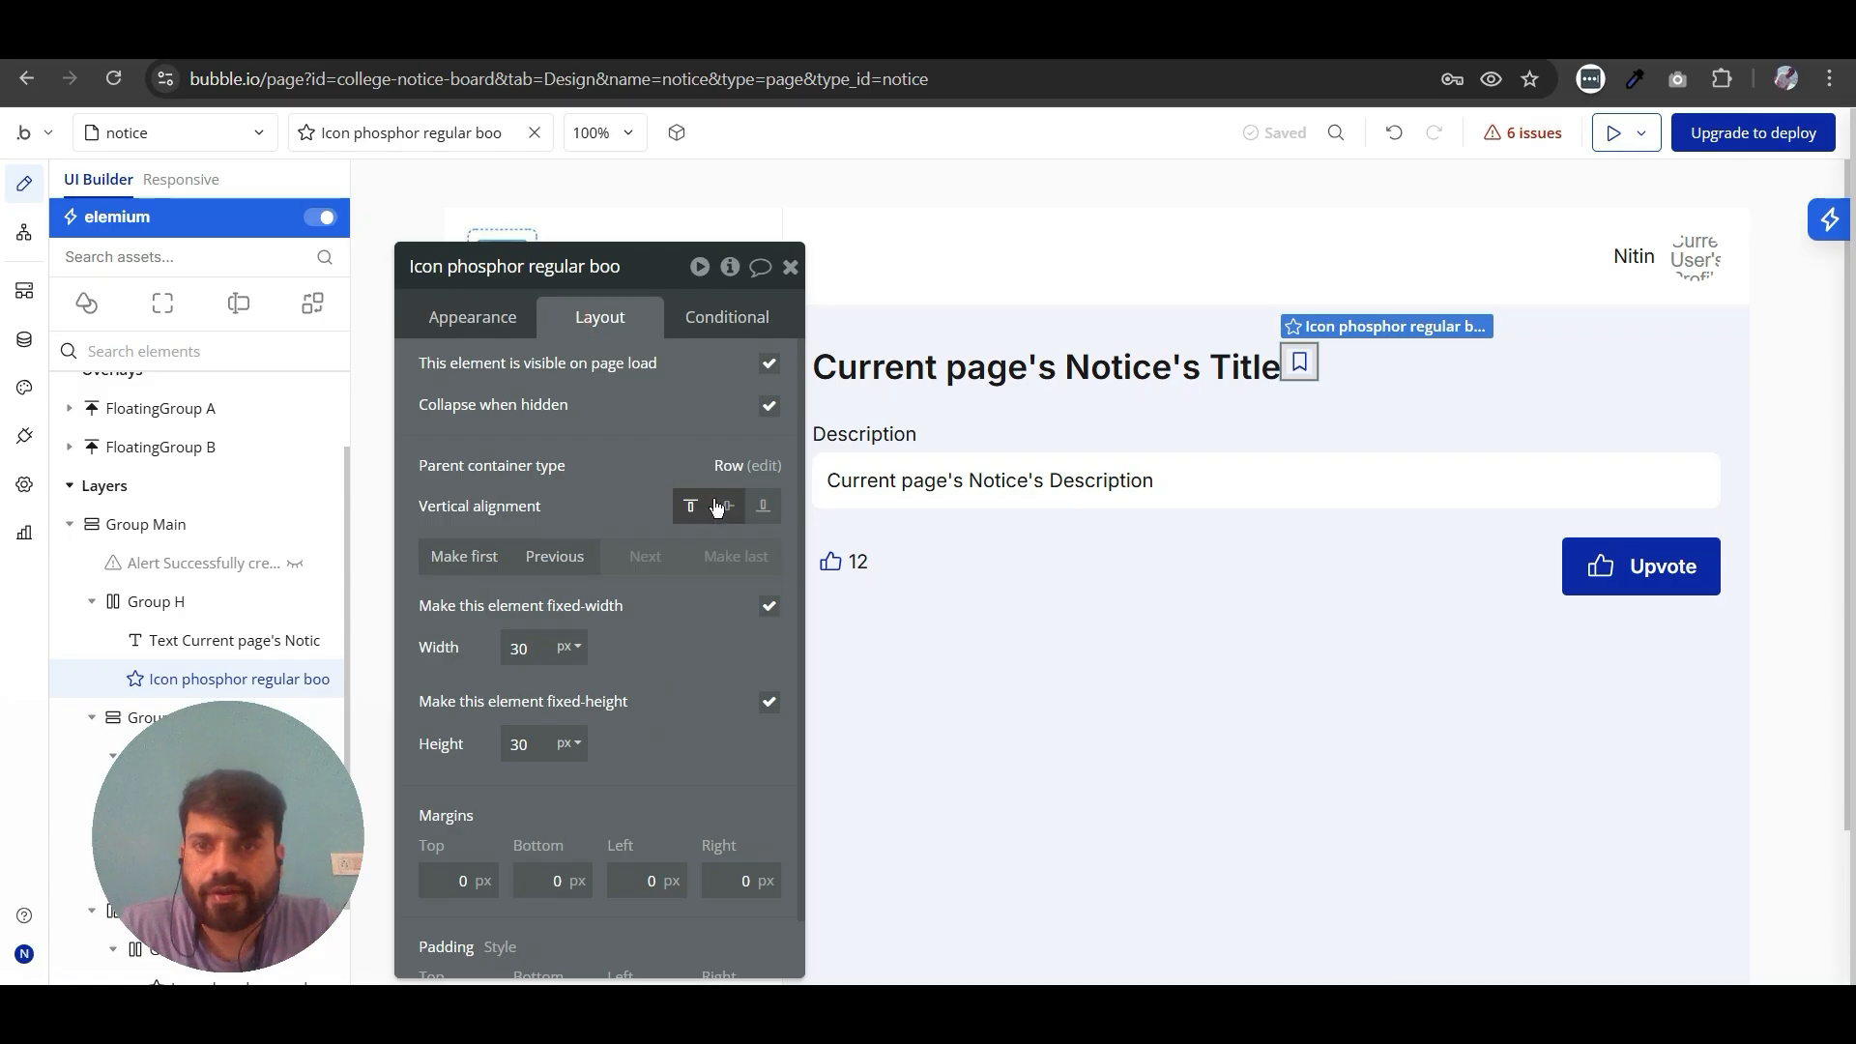
{"action": "left_click", "coordinate": [1404, 387]}
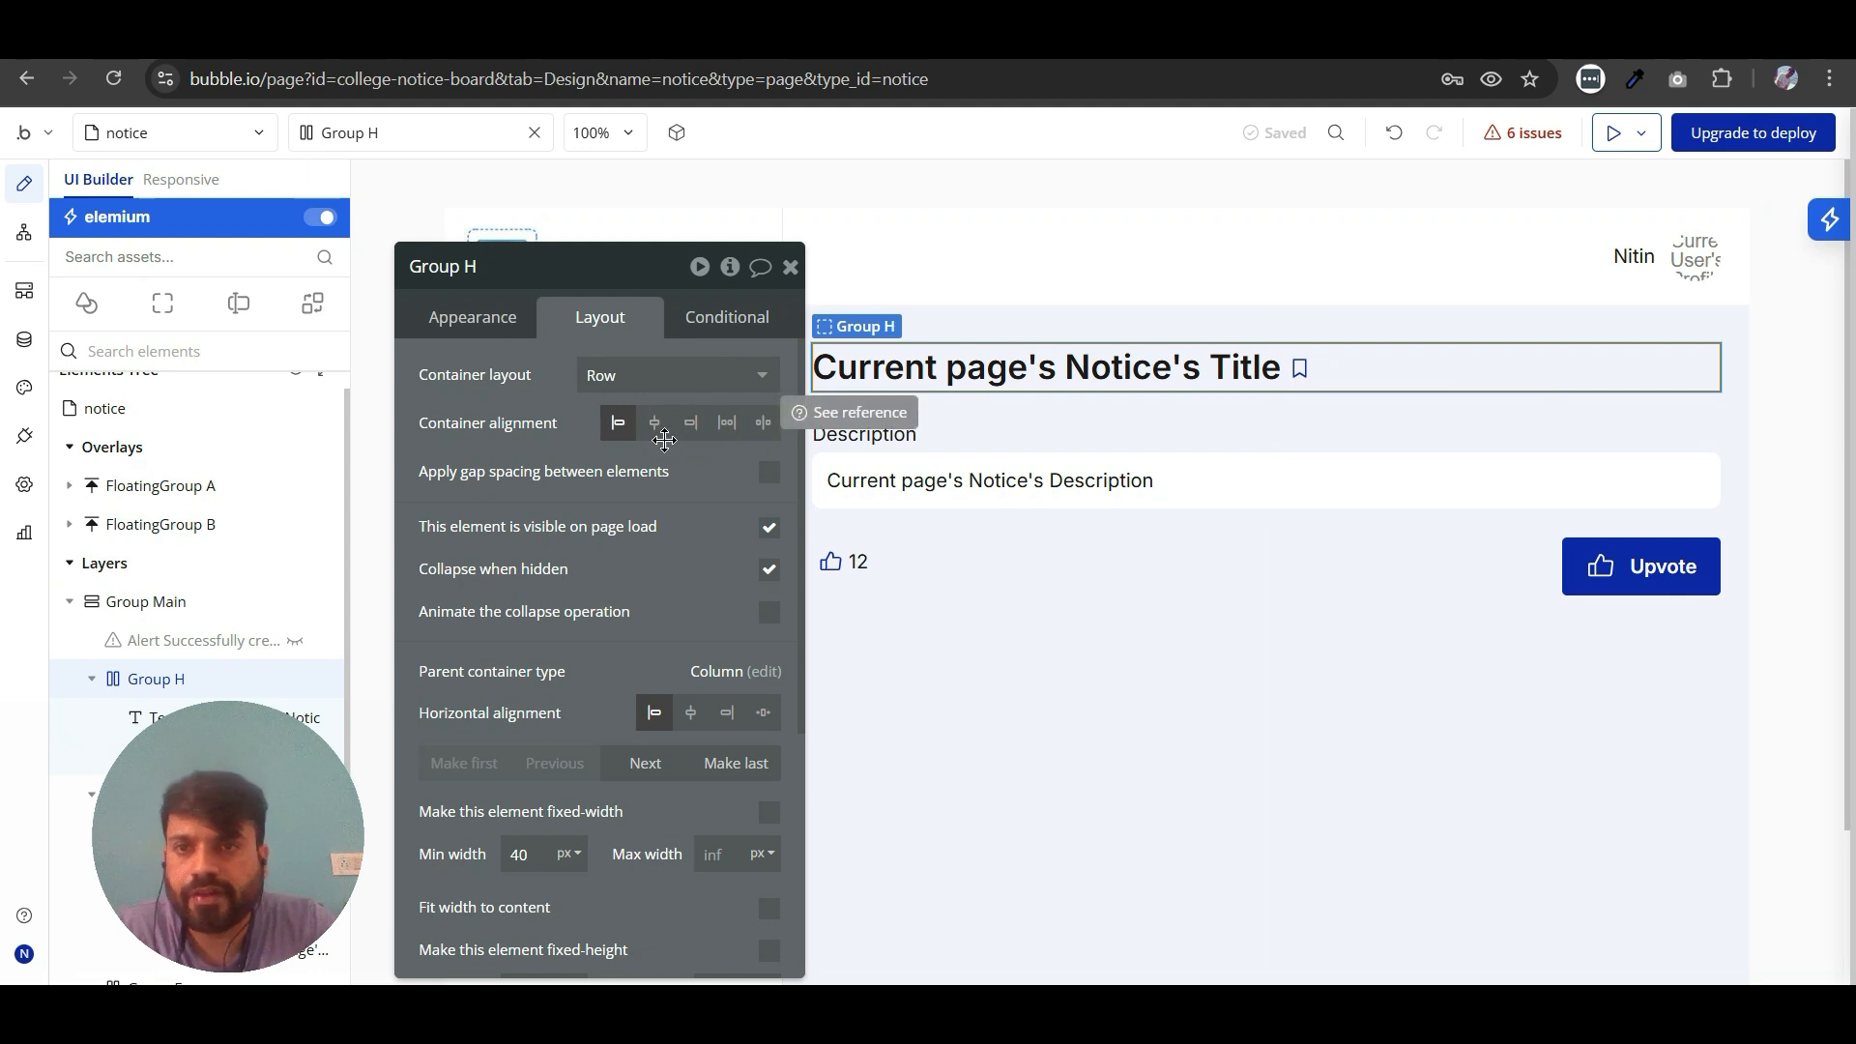
{"action": "left_click", "coordinate": [763, 426]}
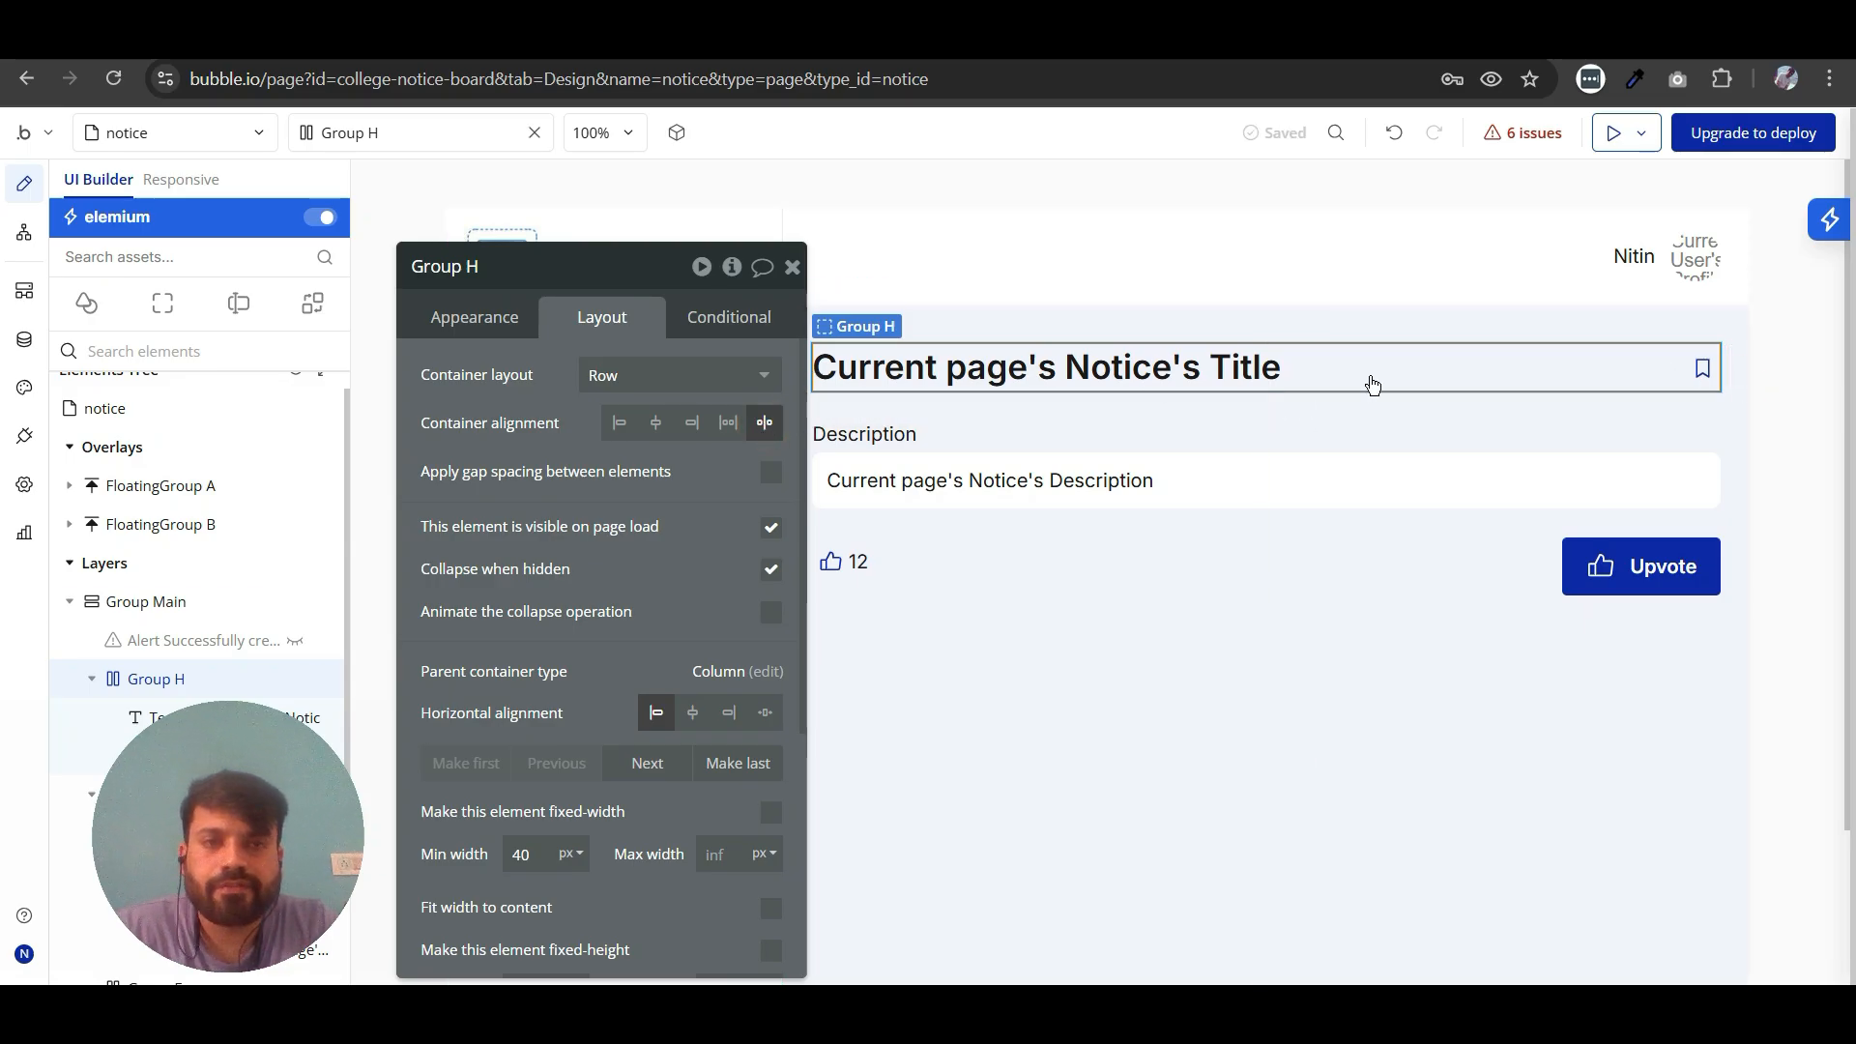
{"action": "left_click", "coordinate": [1761, 488]}
- Set the bookmark icon's fixed width and height to 38 px
{"action": "left_click", "coordinate": [1703, 367]}
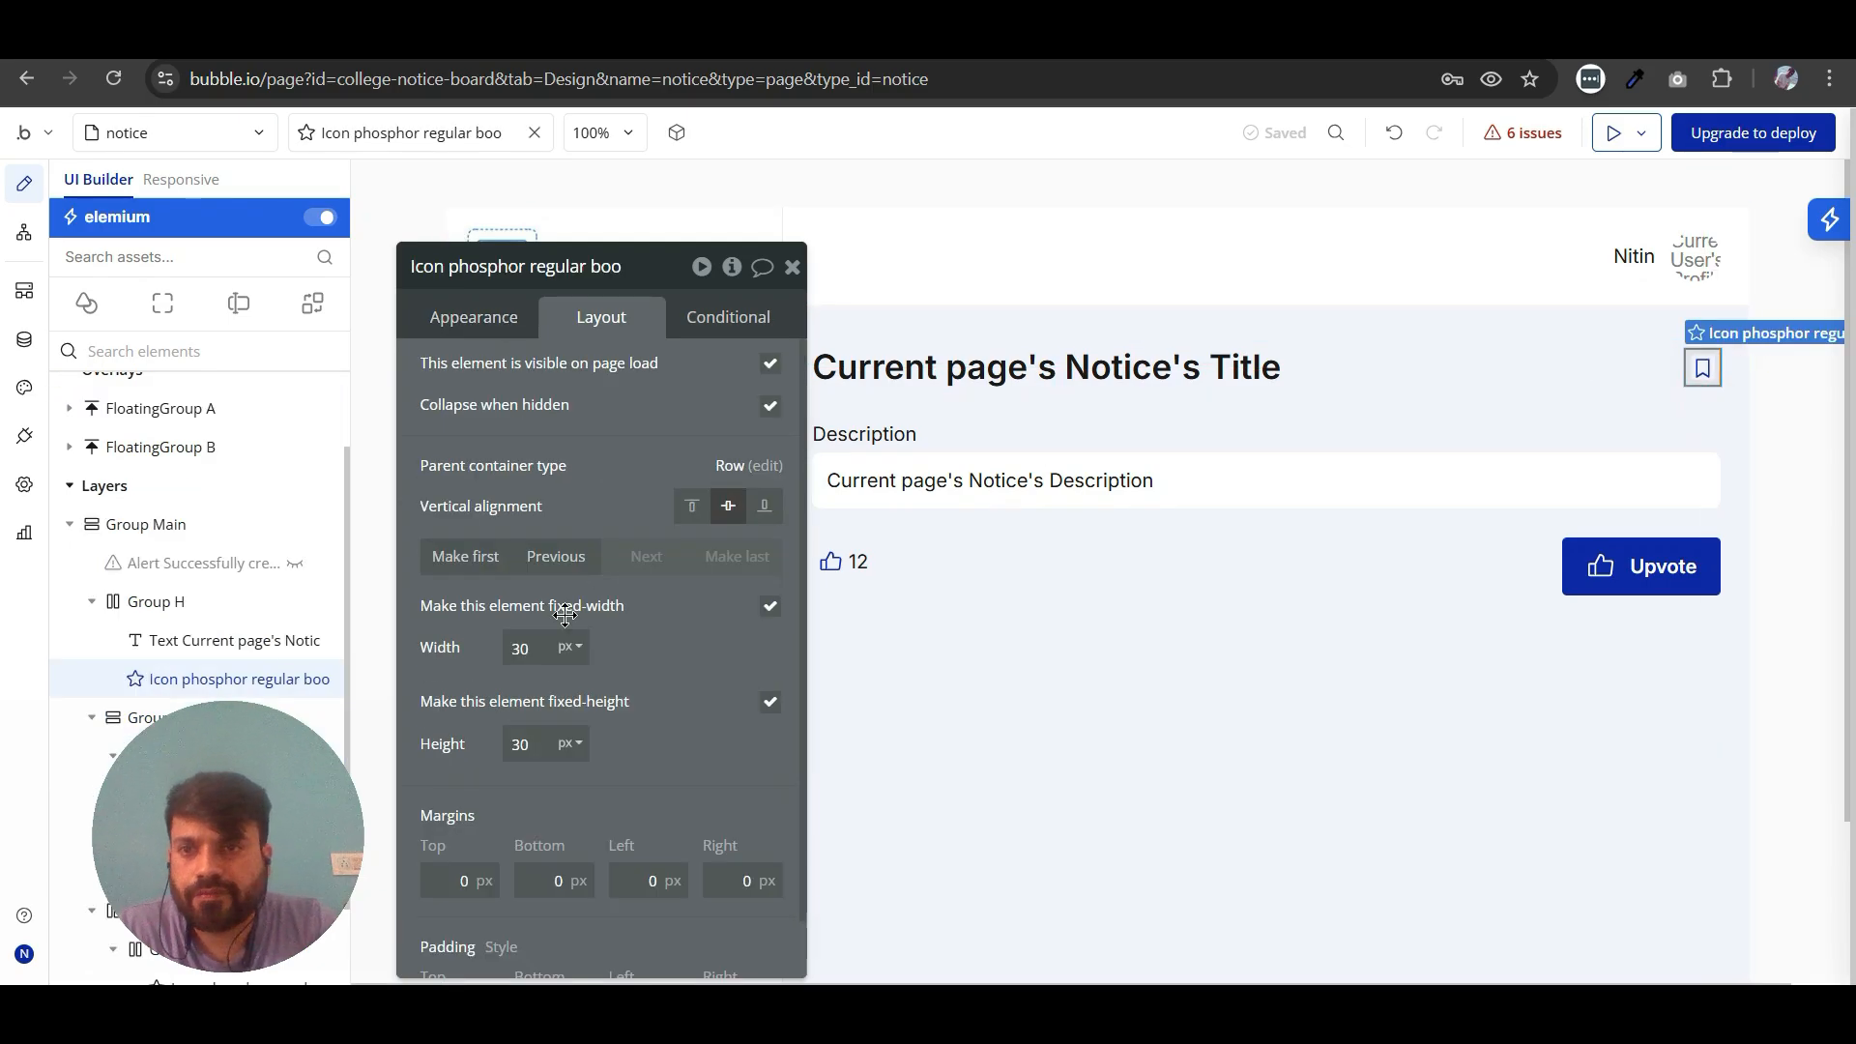
{"action": "left_click", "coordinate": [1144, 364]}
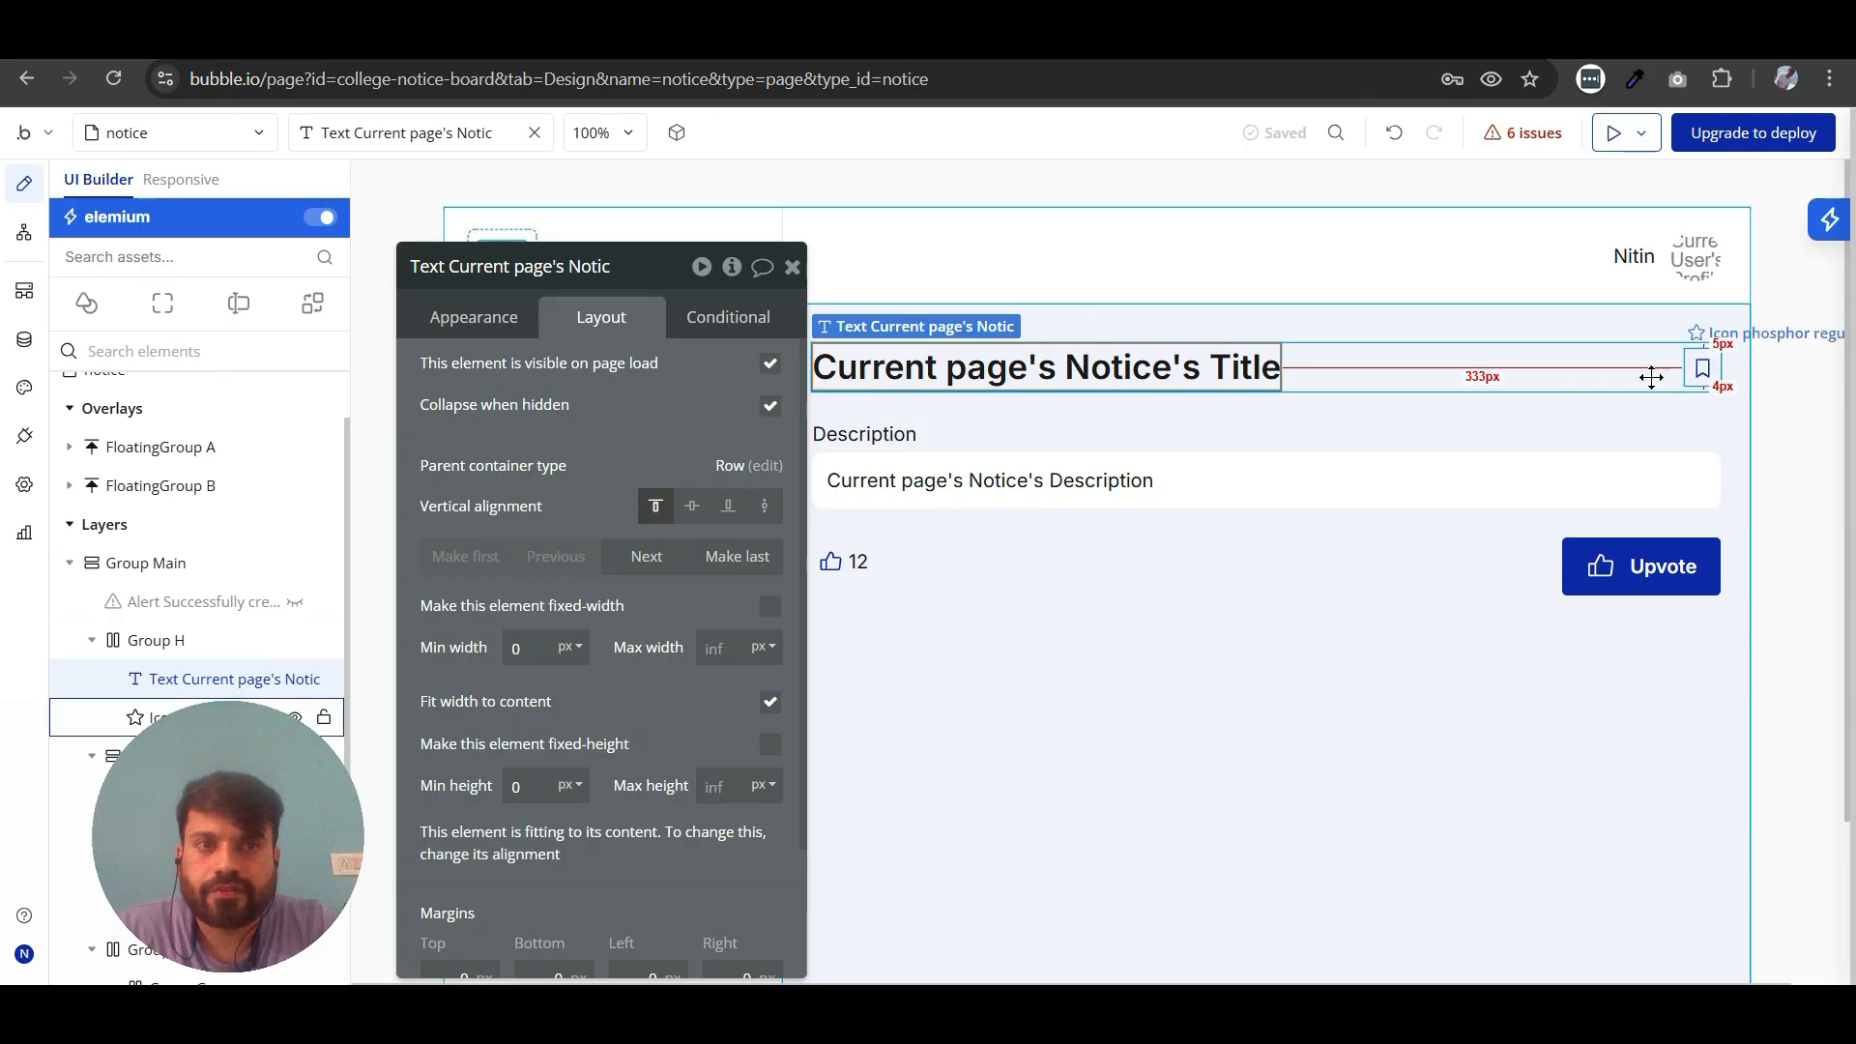
{"action": "left_click", "coordinate": [1701, 369]}
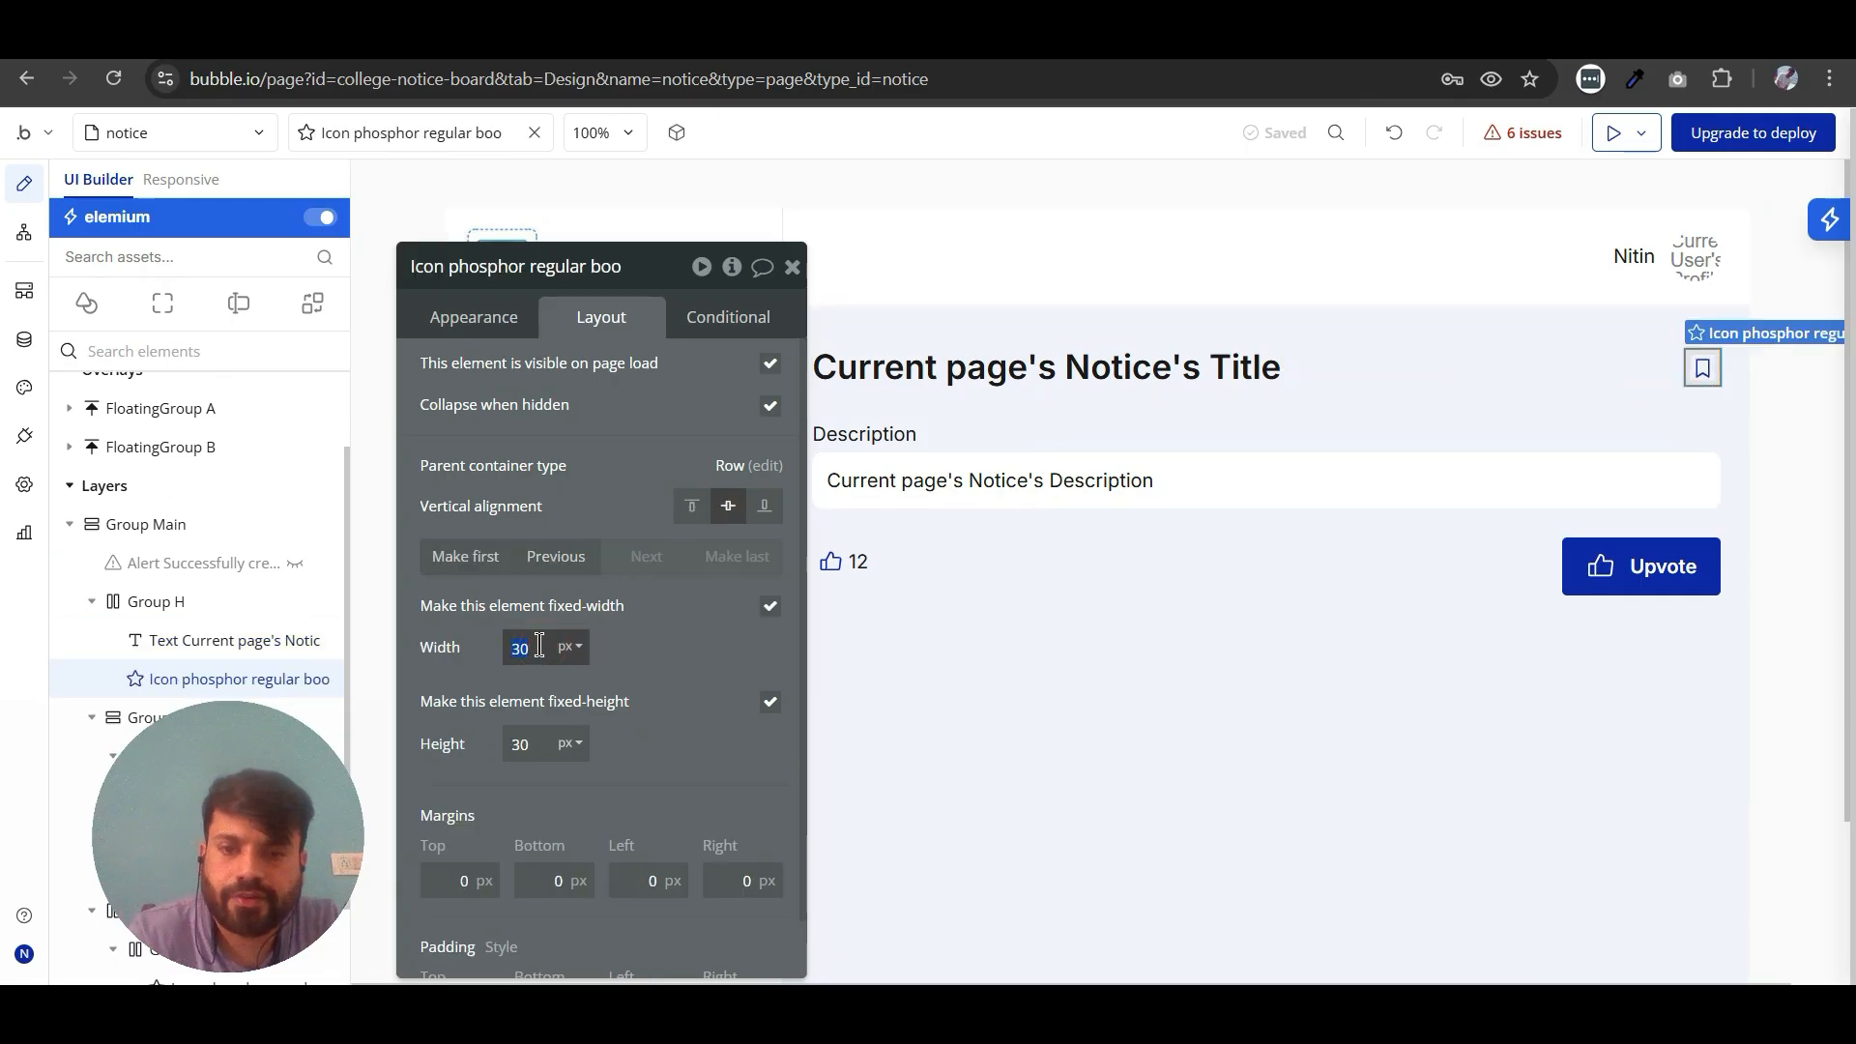
{"action": "left_click", "coordinate": [535, 736]}
{"action": "type", "text": "38"}
{"action": "left_click", "coordinate": [793, 268]}
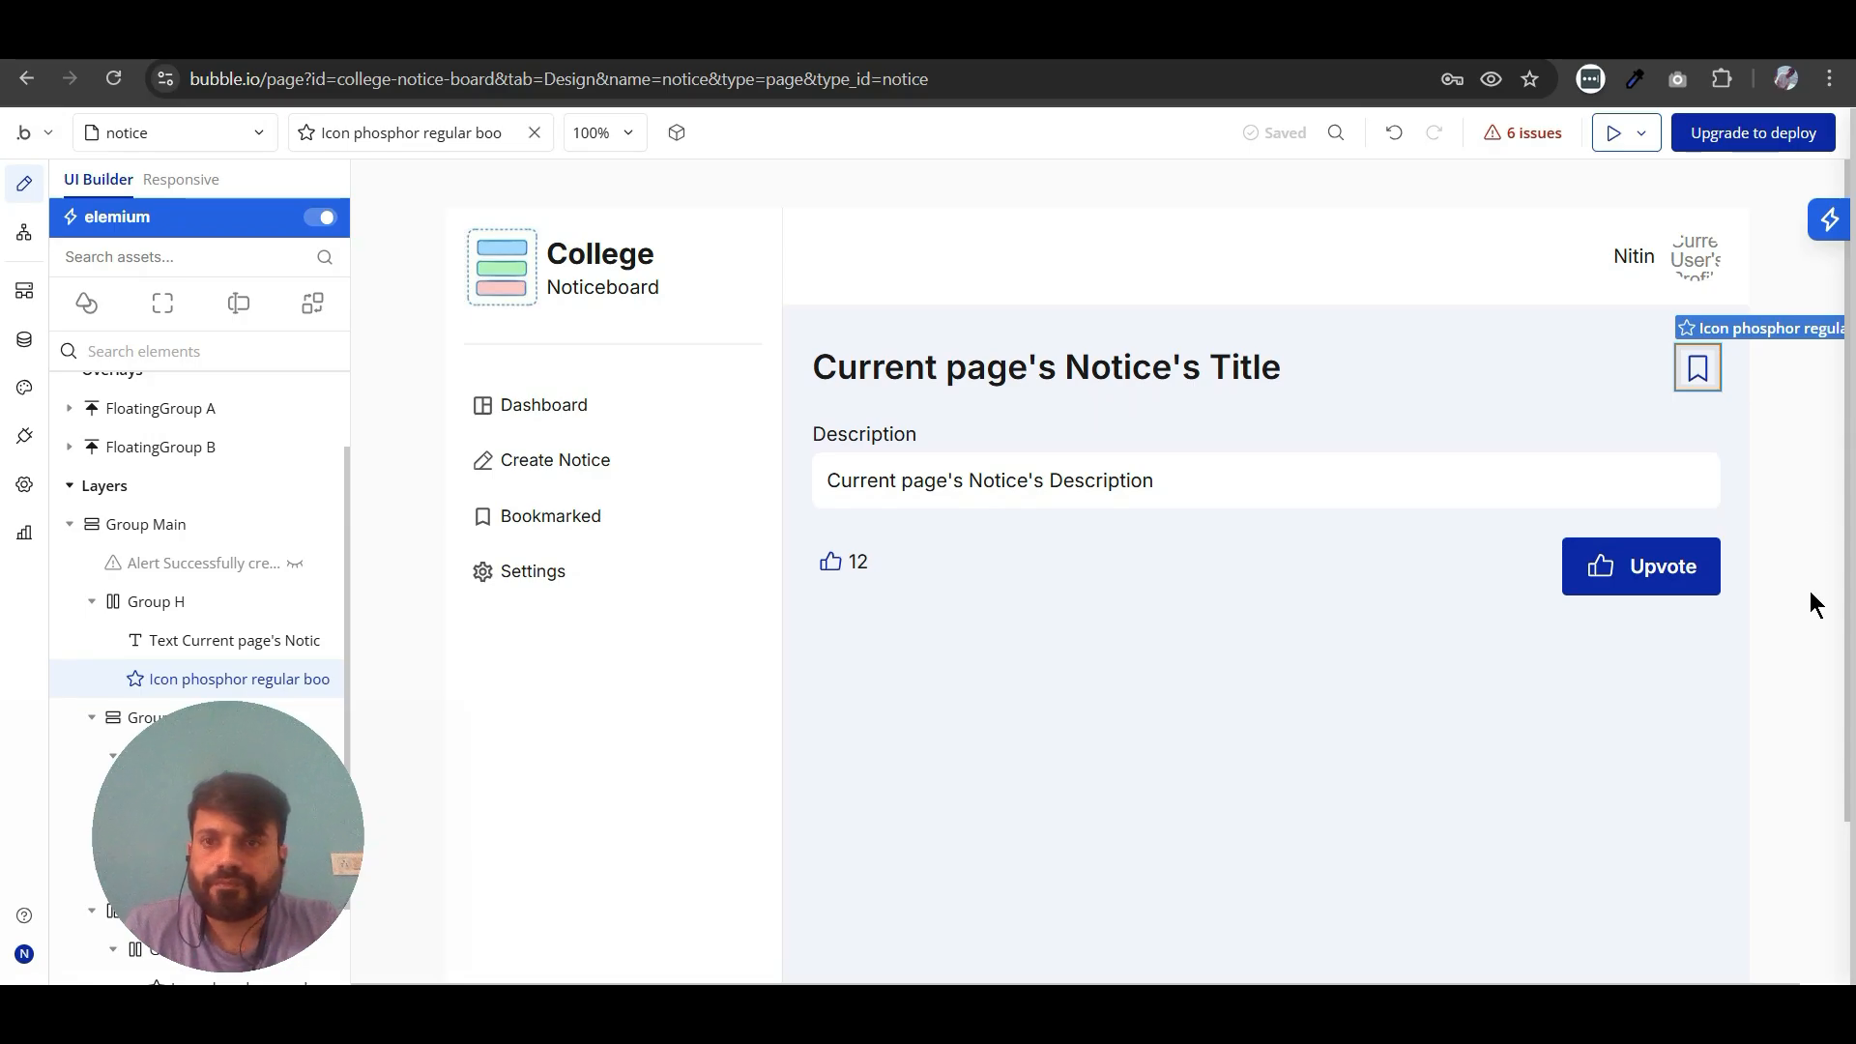
- Open the dashboard page and add a workflow to the notice title text in the table's repeating row
{"action": "left_click", "coordinate": [169, 133]}
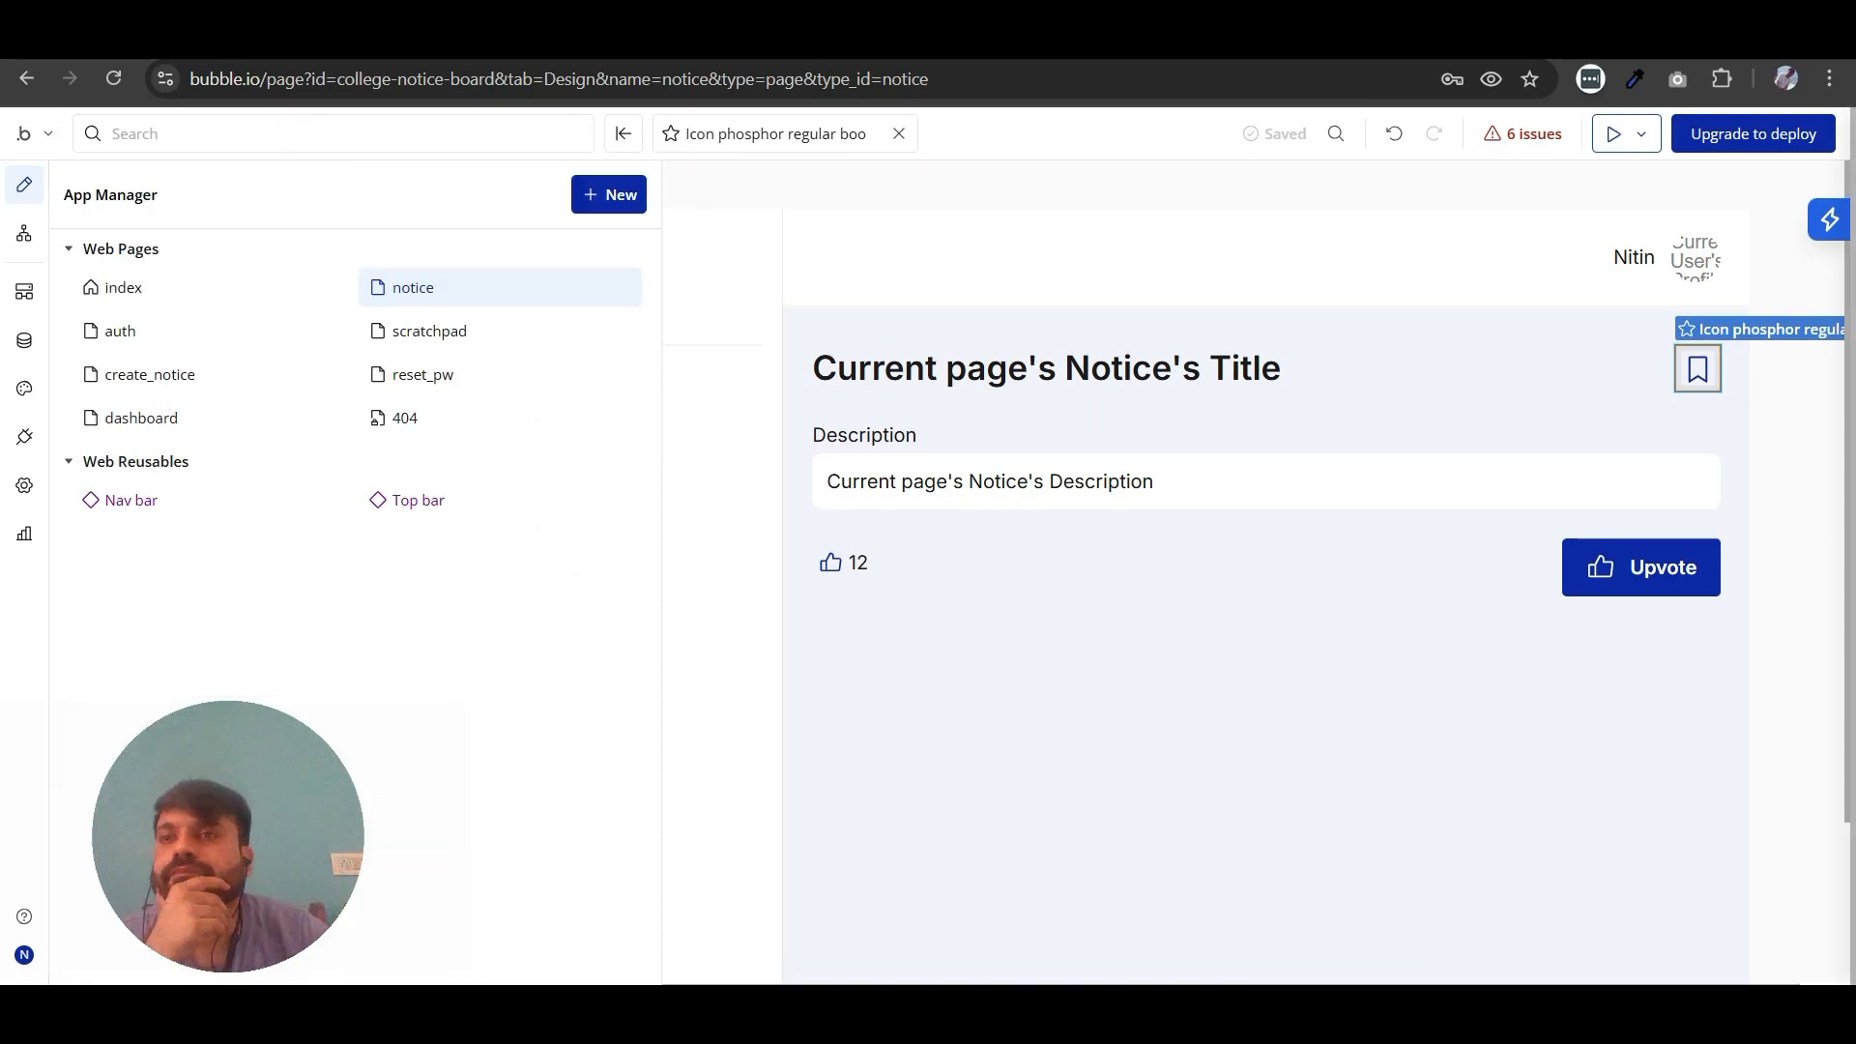
{"action": "left_click", "coordinate": [624, 135]}
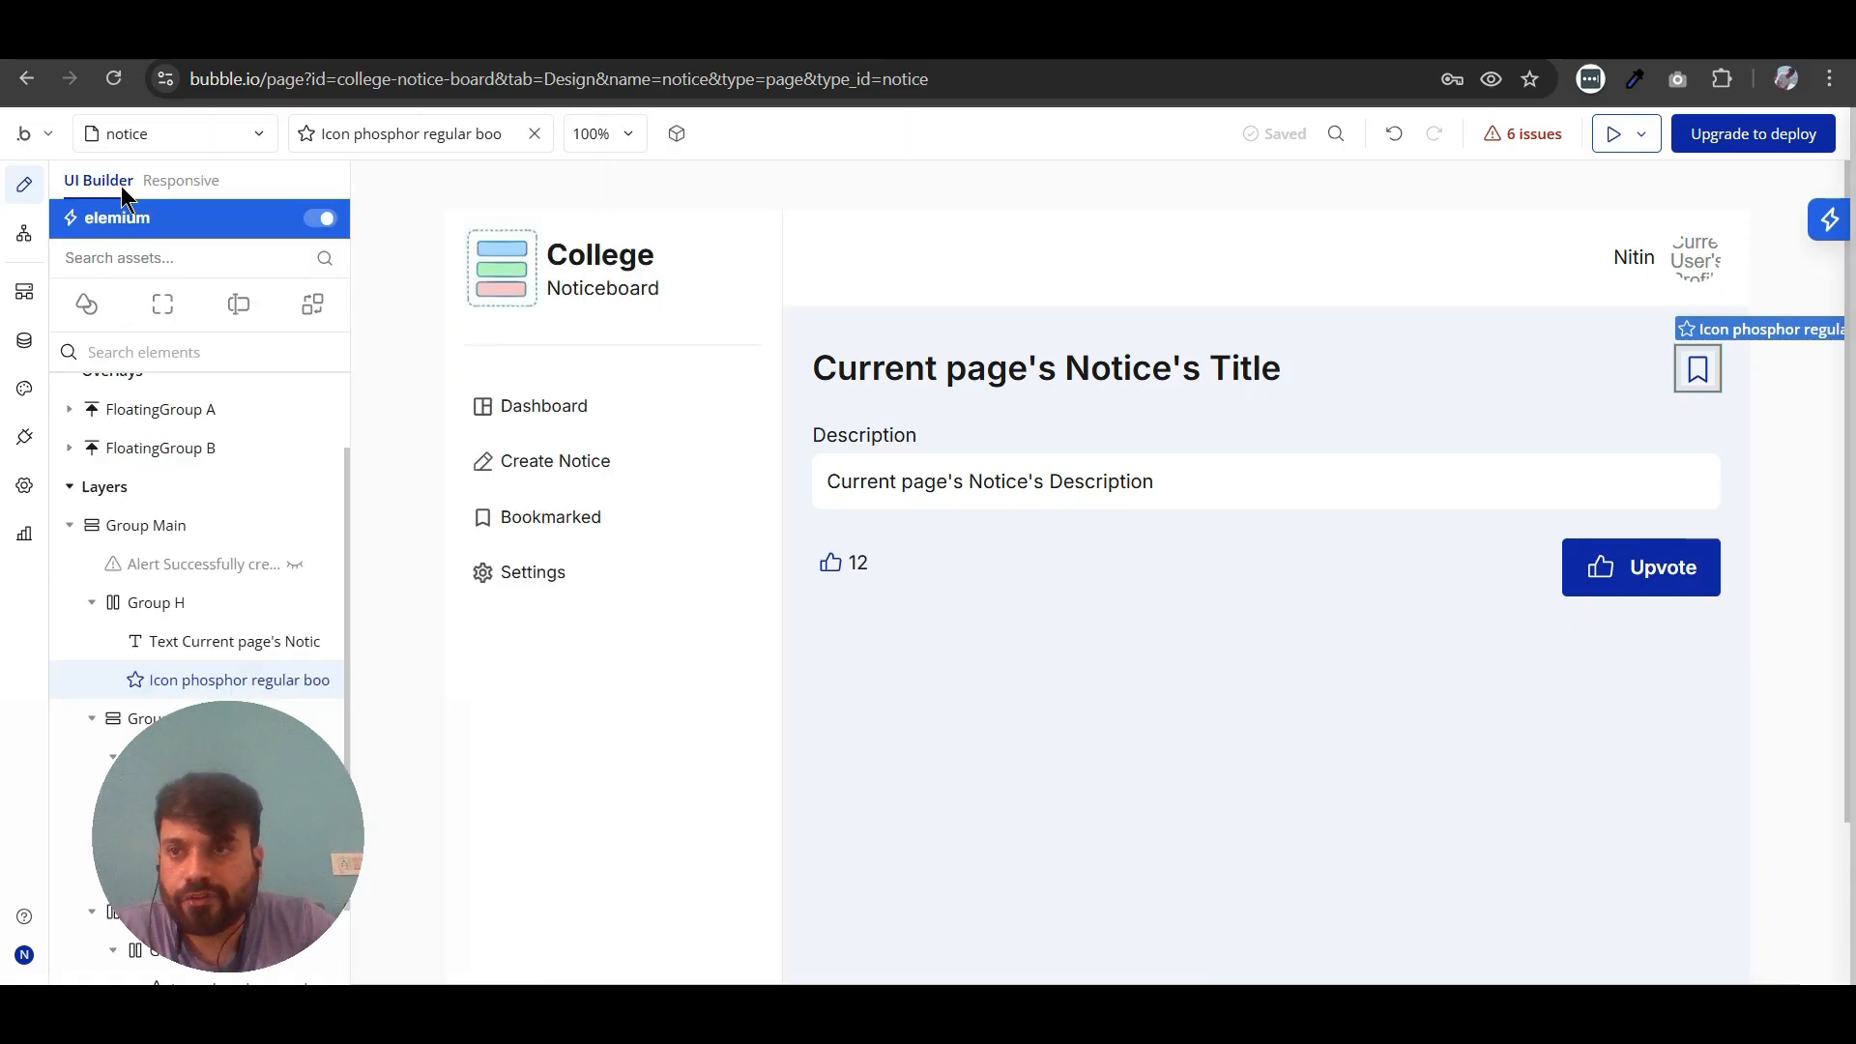
{"action": "left_click", "coordinate": [100, 137]}
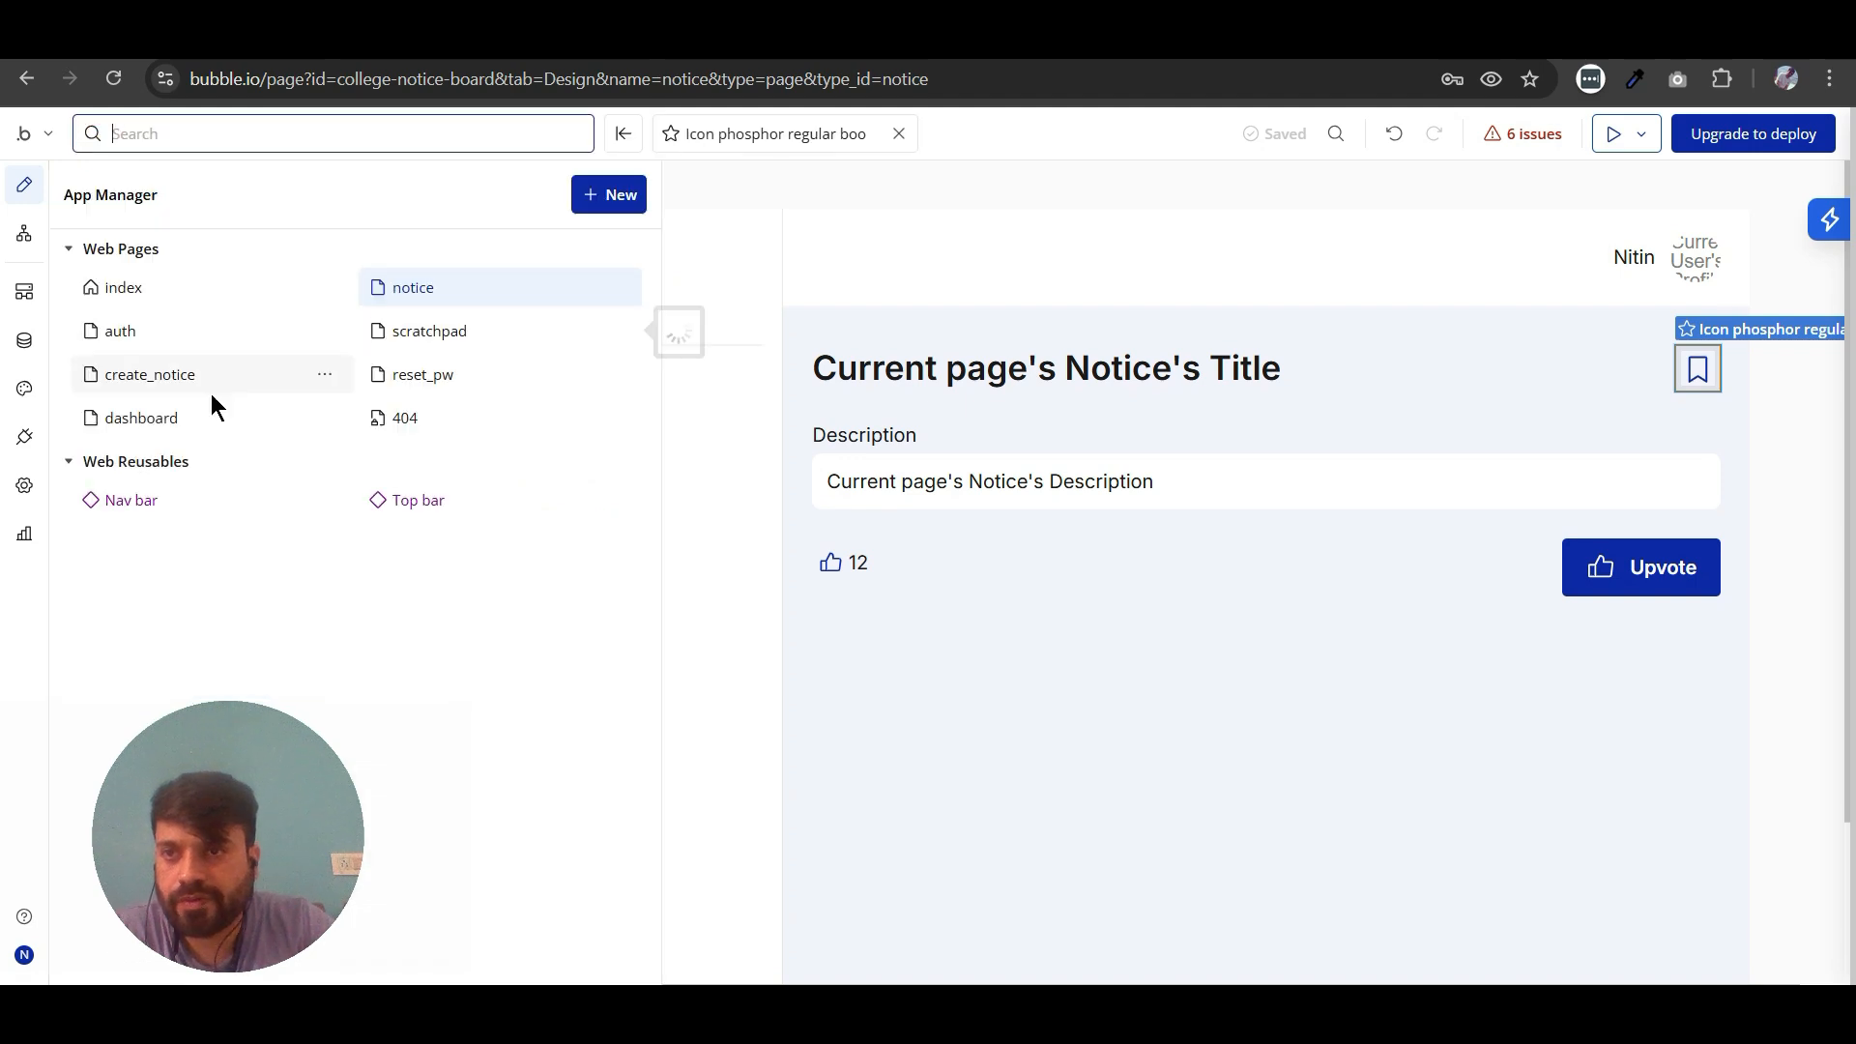
{"action": "left_click", "coordinate": [155, 417]}
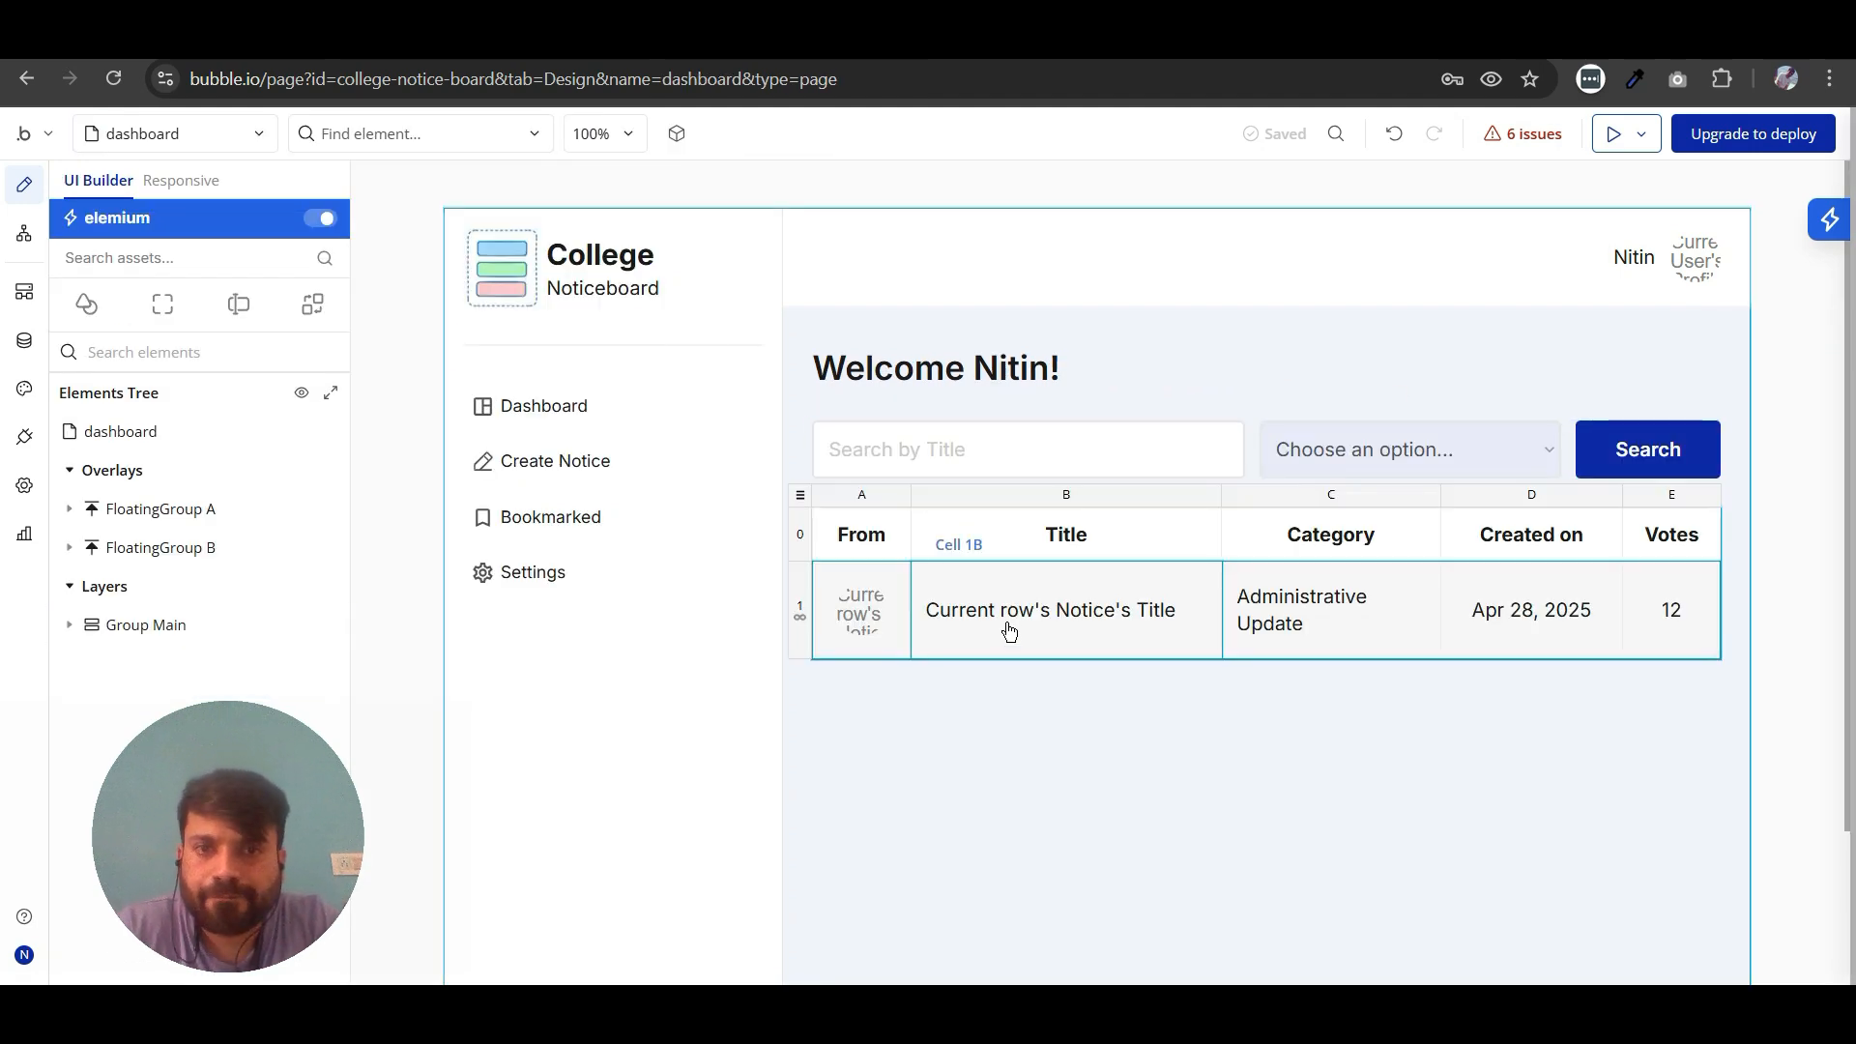
{"action": "double_click", "coordinate": [1060, 606]}
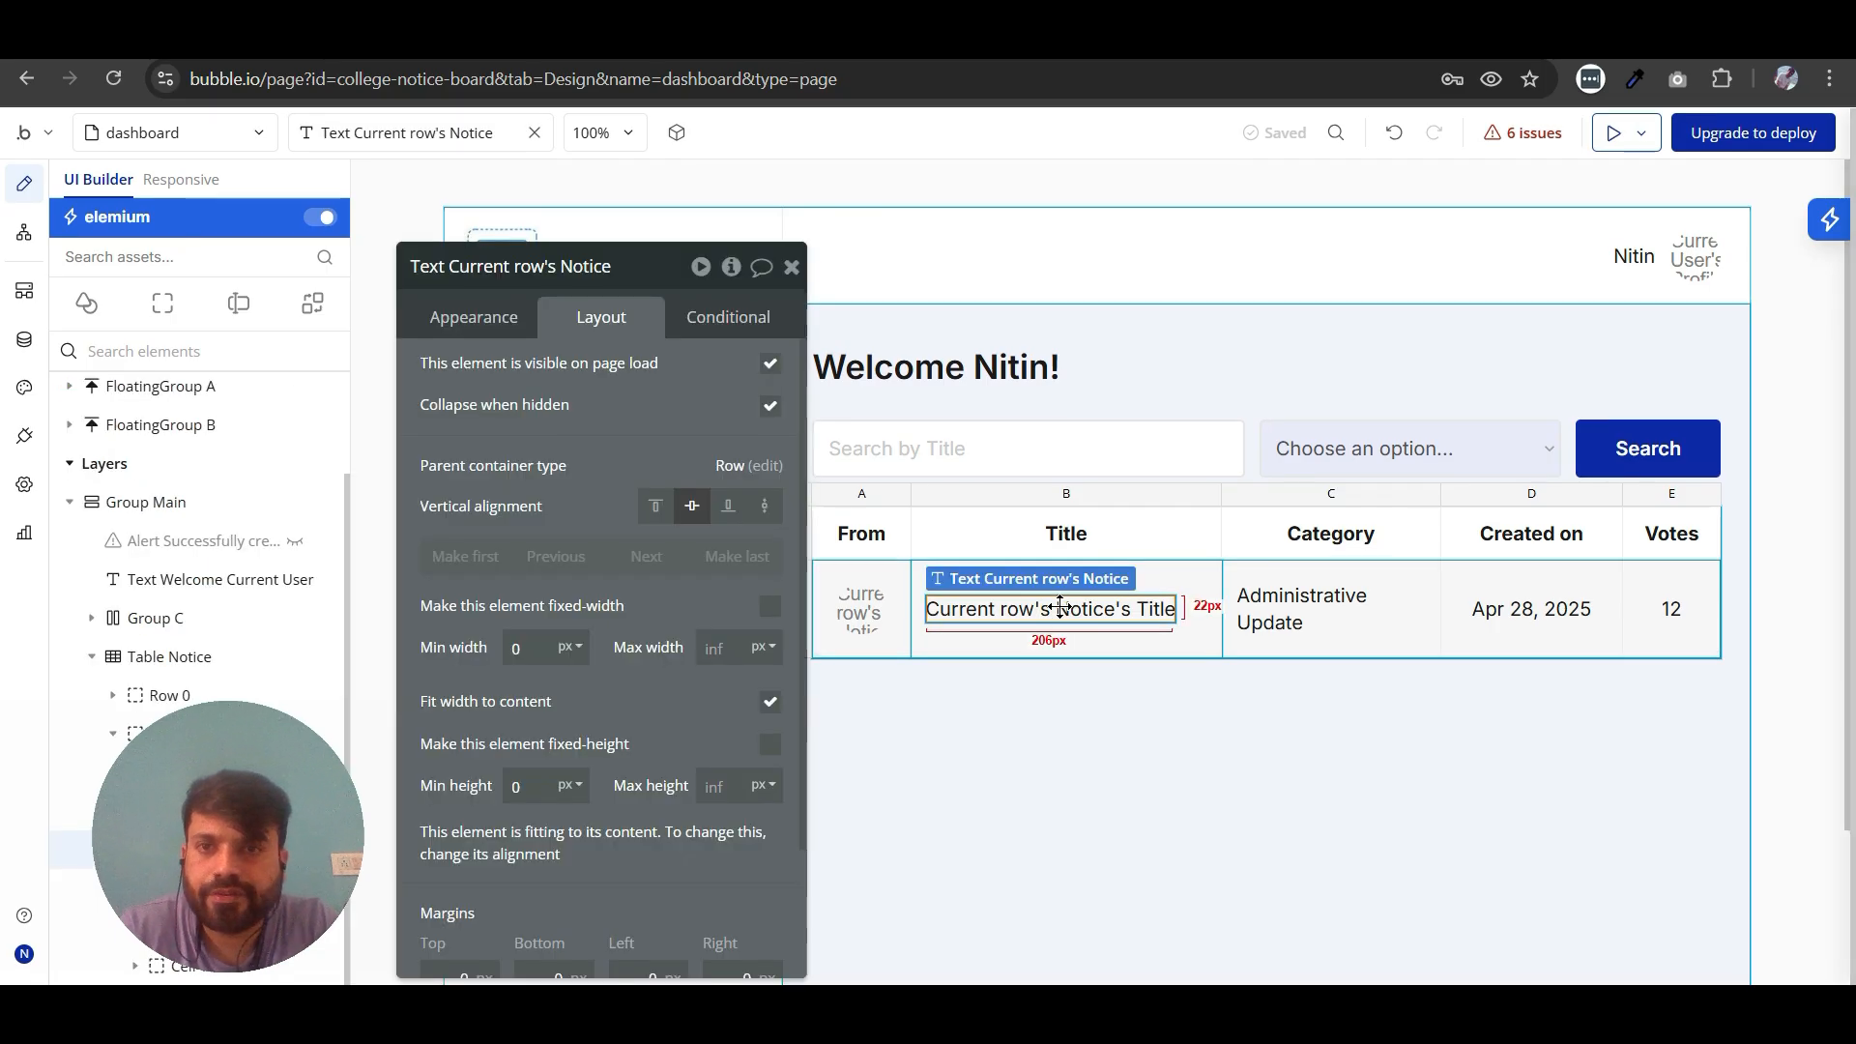
{"action": "left_click", "coordinate": [483, 331]}
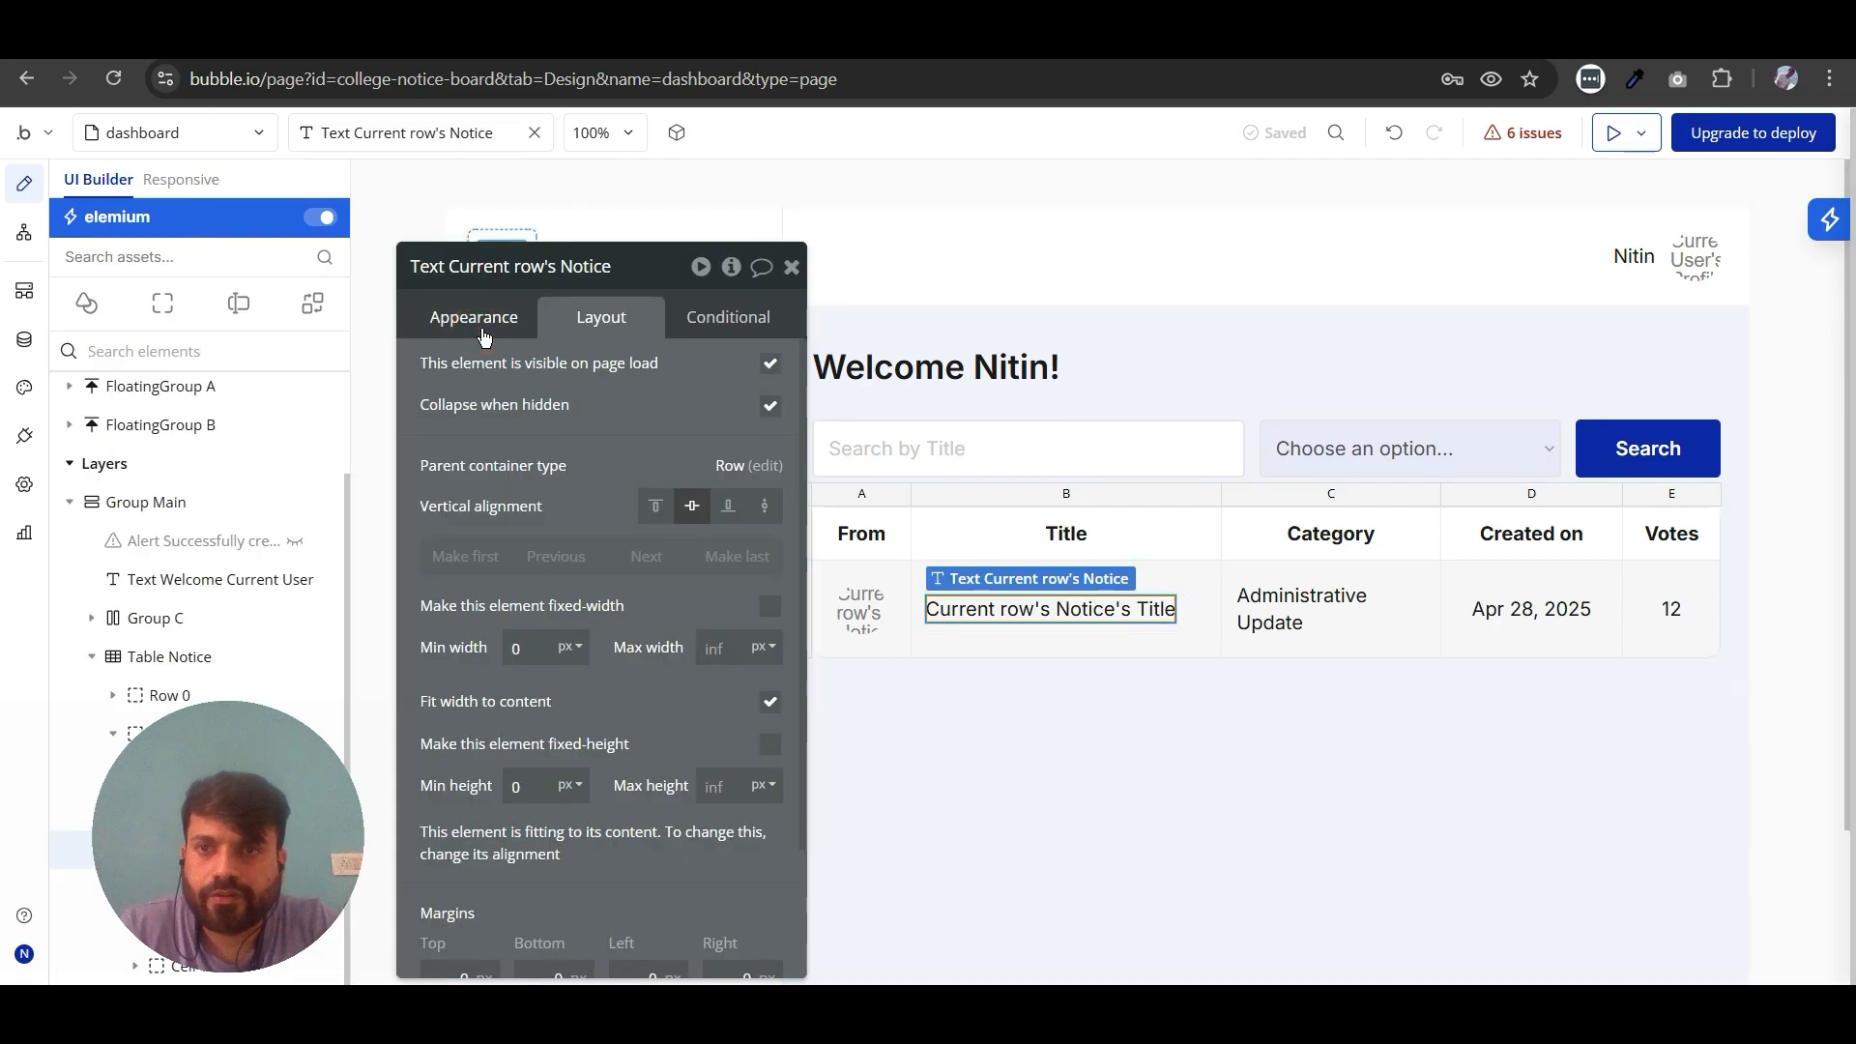
{"action": "scroll", "coordinate": [578, 611], "scroll_direction": "down", "scroll_amount": 2}
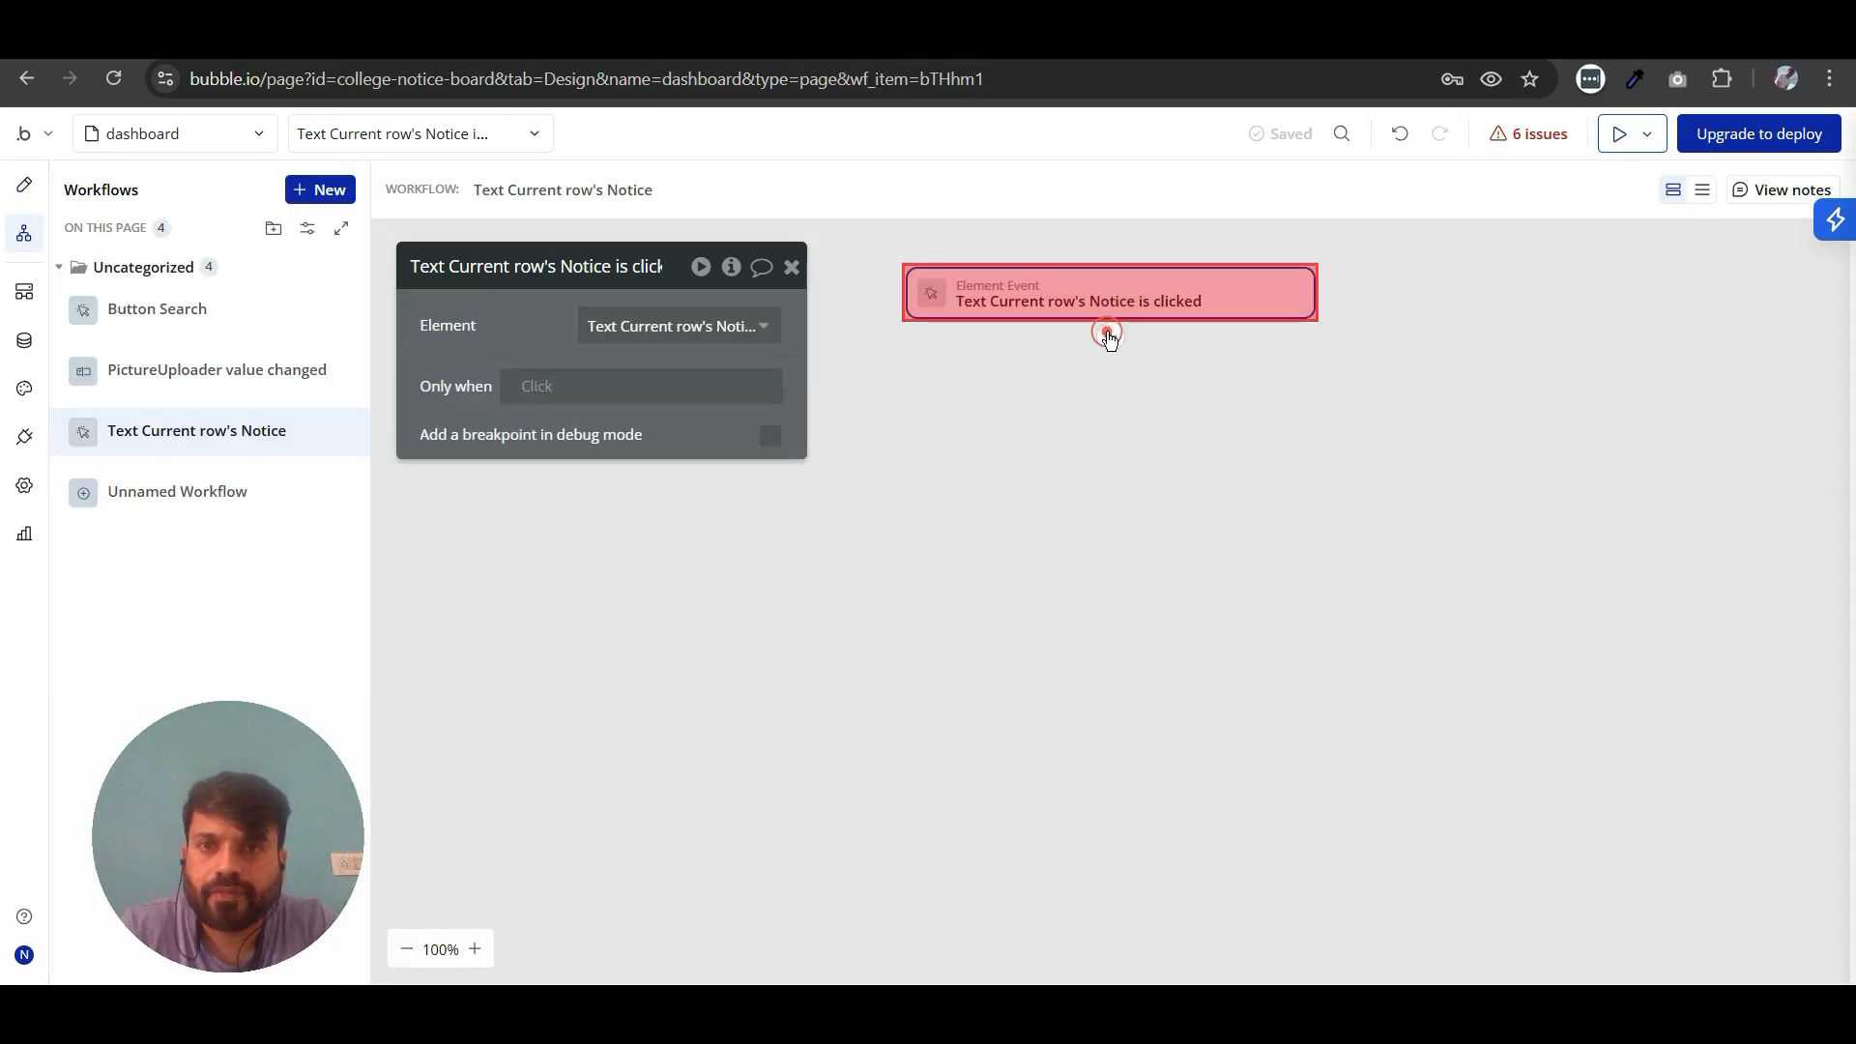
- Add a Go to page action to the title text's click workflow with notice as the destination
{"action": "left_click", "coordinate": [1108, 334]}
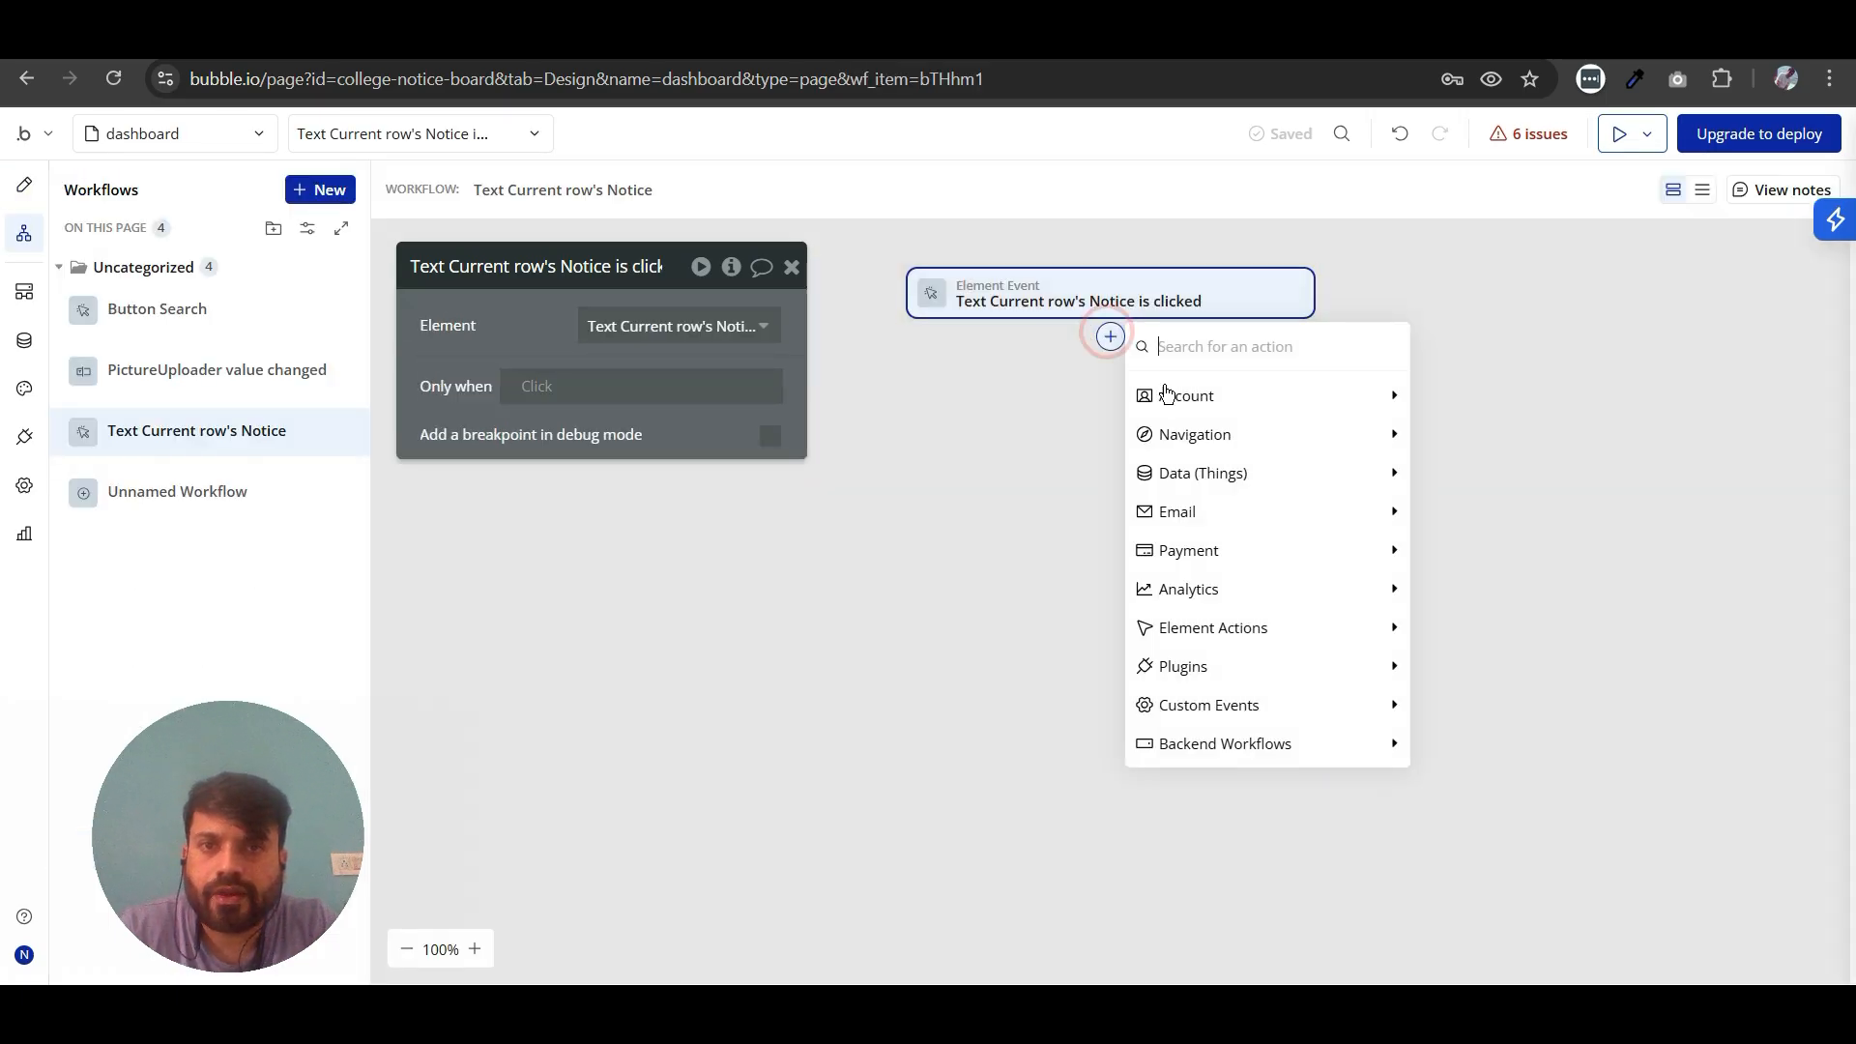
{"action": "mouse_move", "coordinate": [1198, 434]}
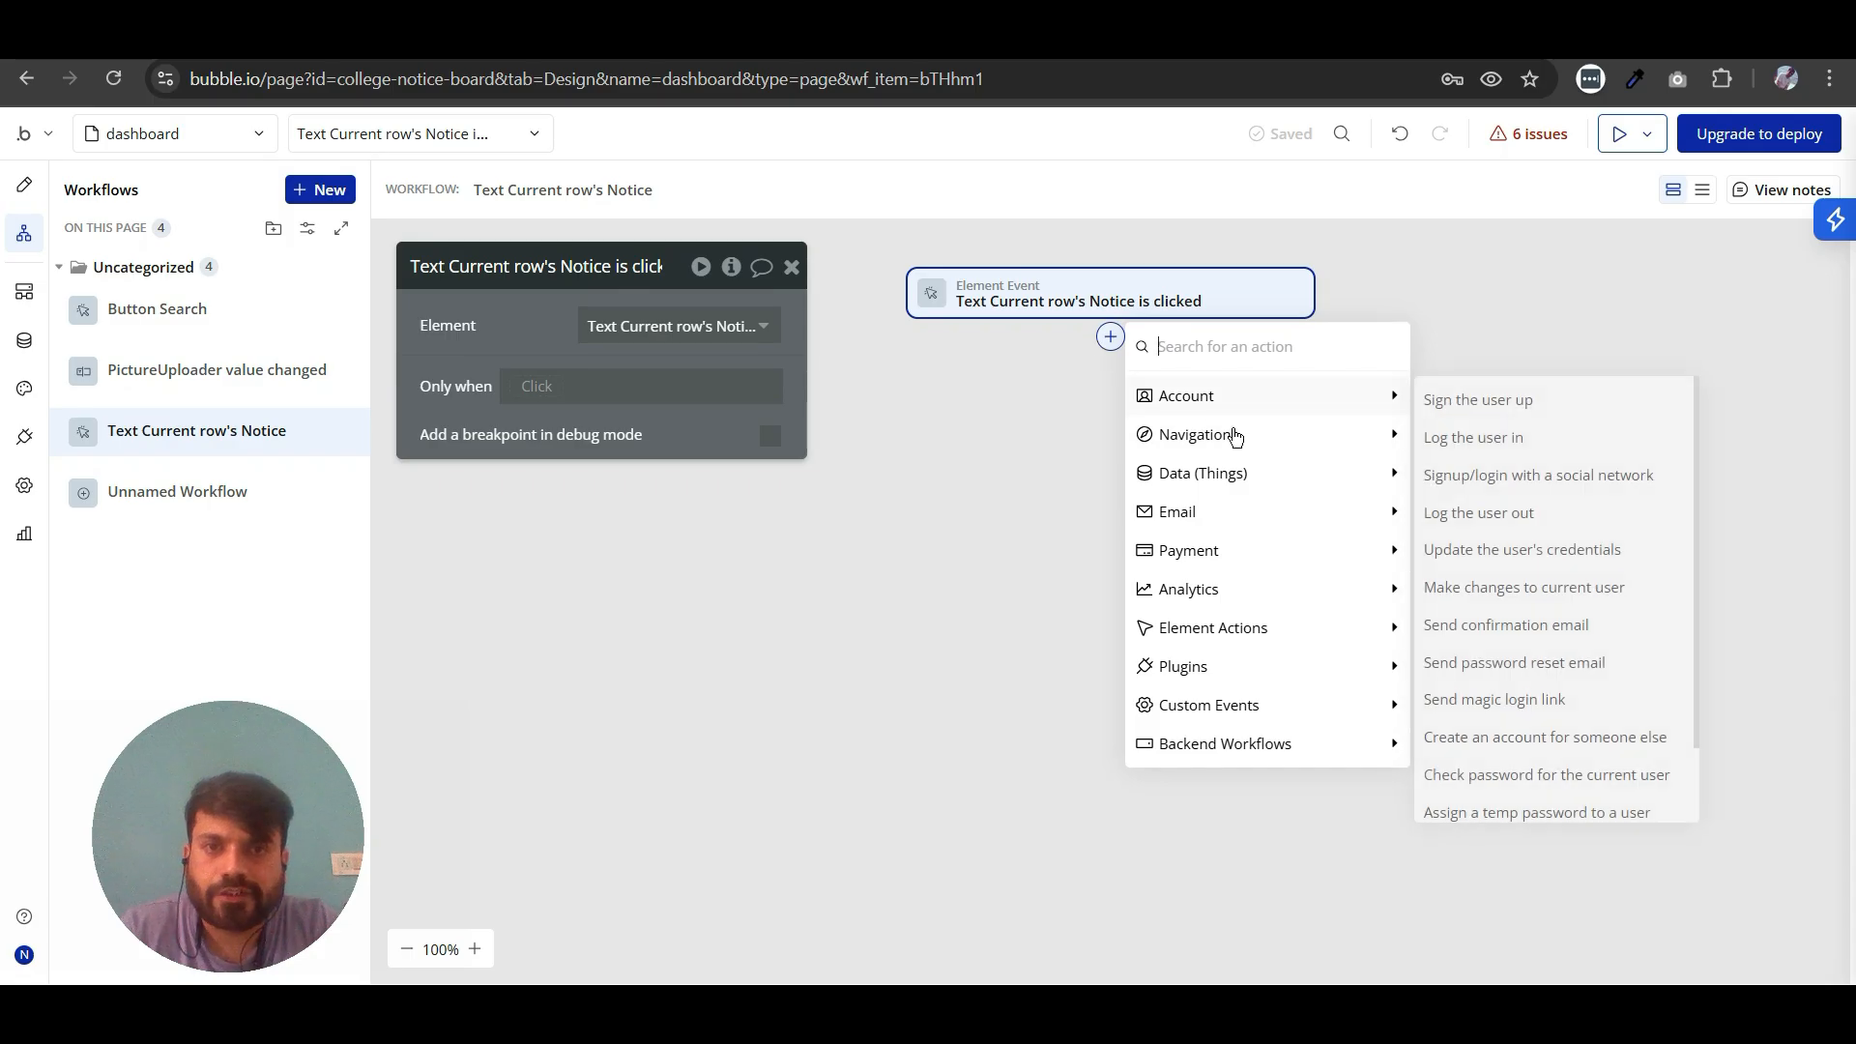
{"action": "mouse_move", "coordinate": [1301, 490]}
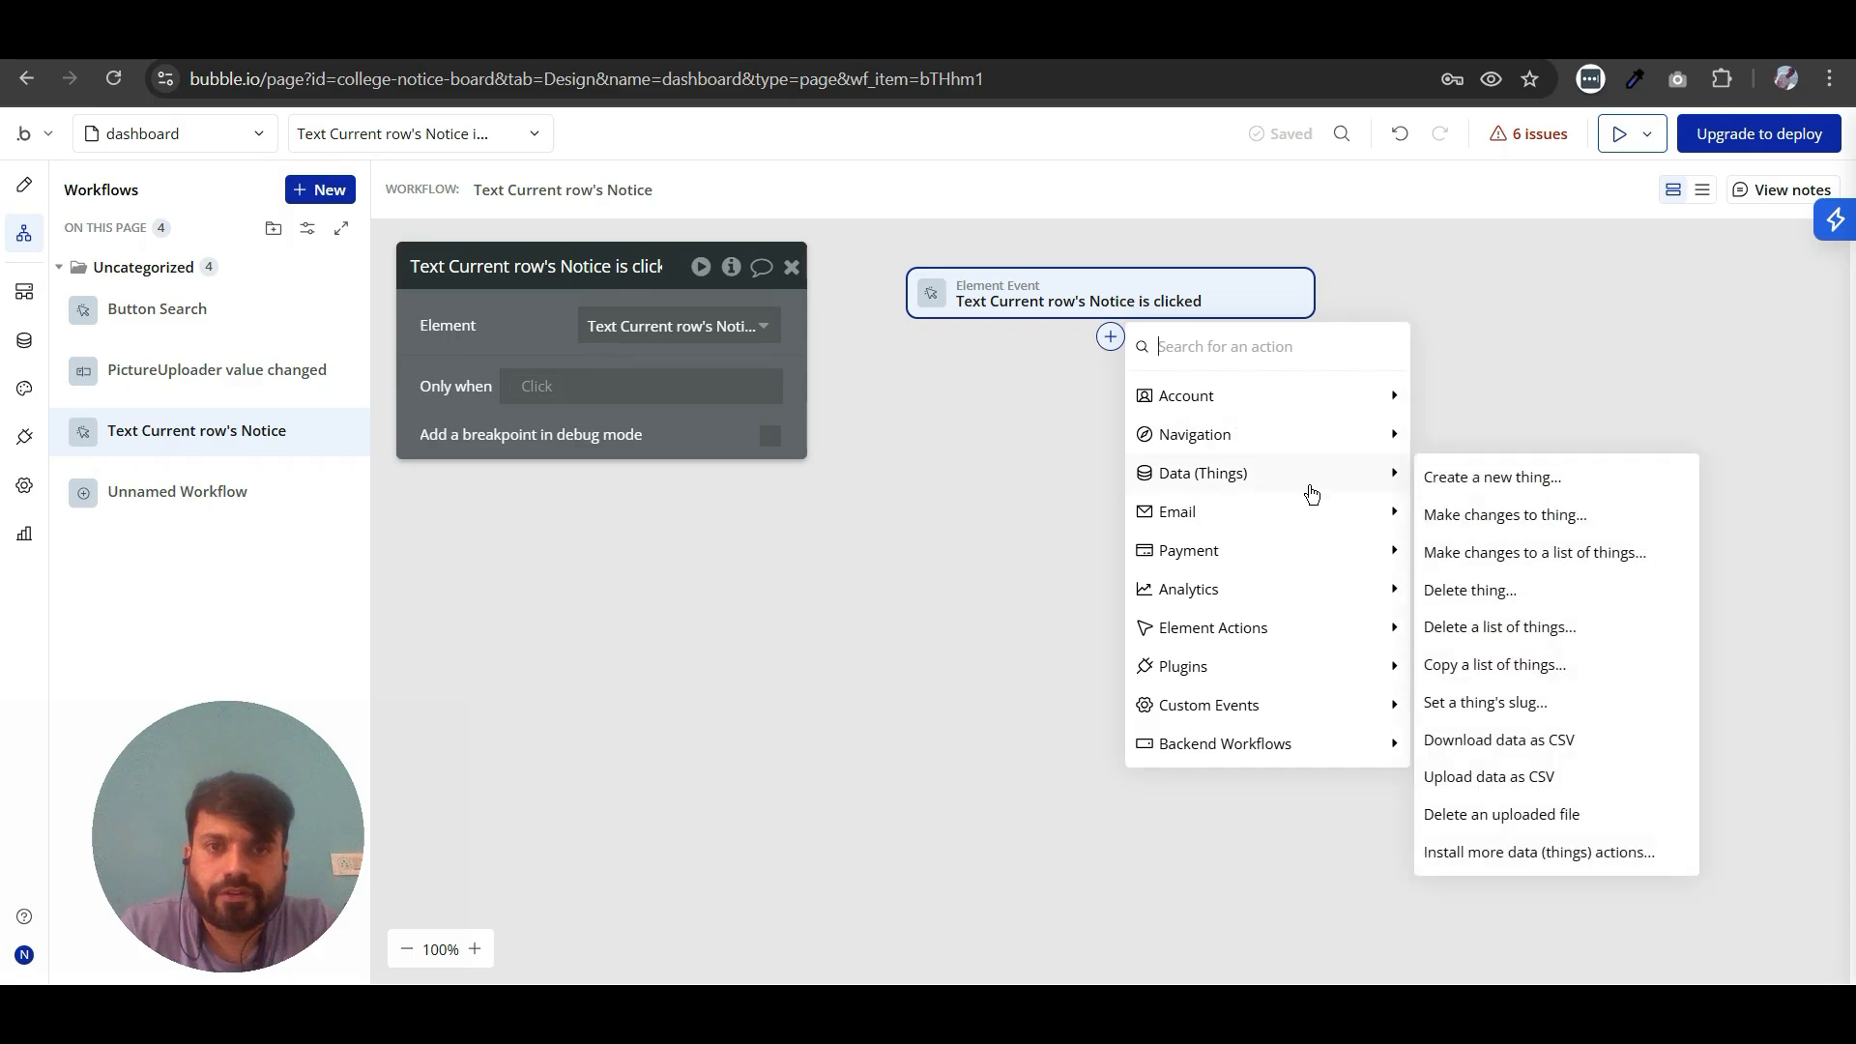
{"action": "mouse_move", "coordinate": [1287, 433]}
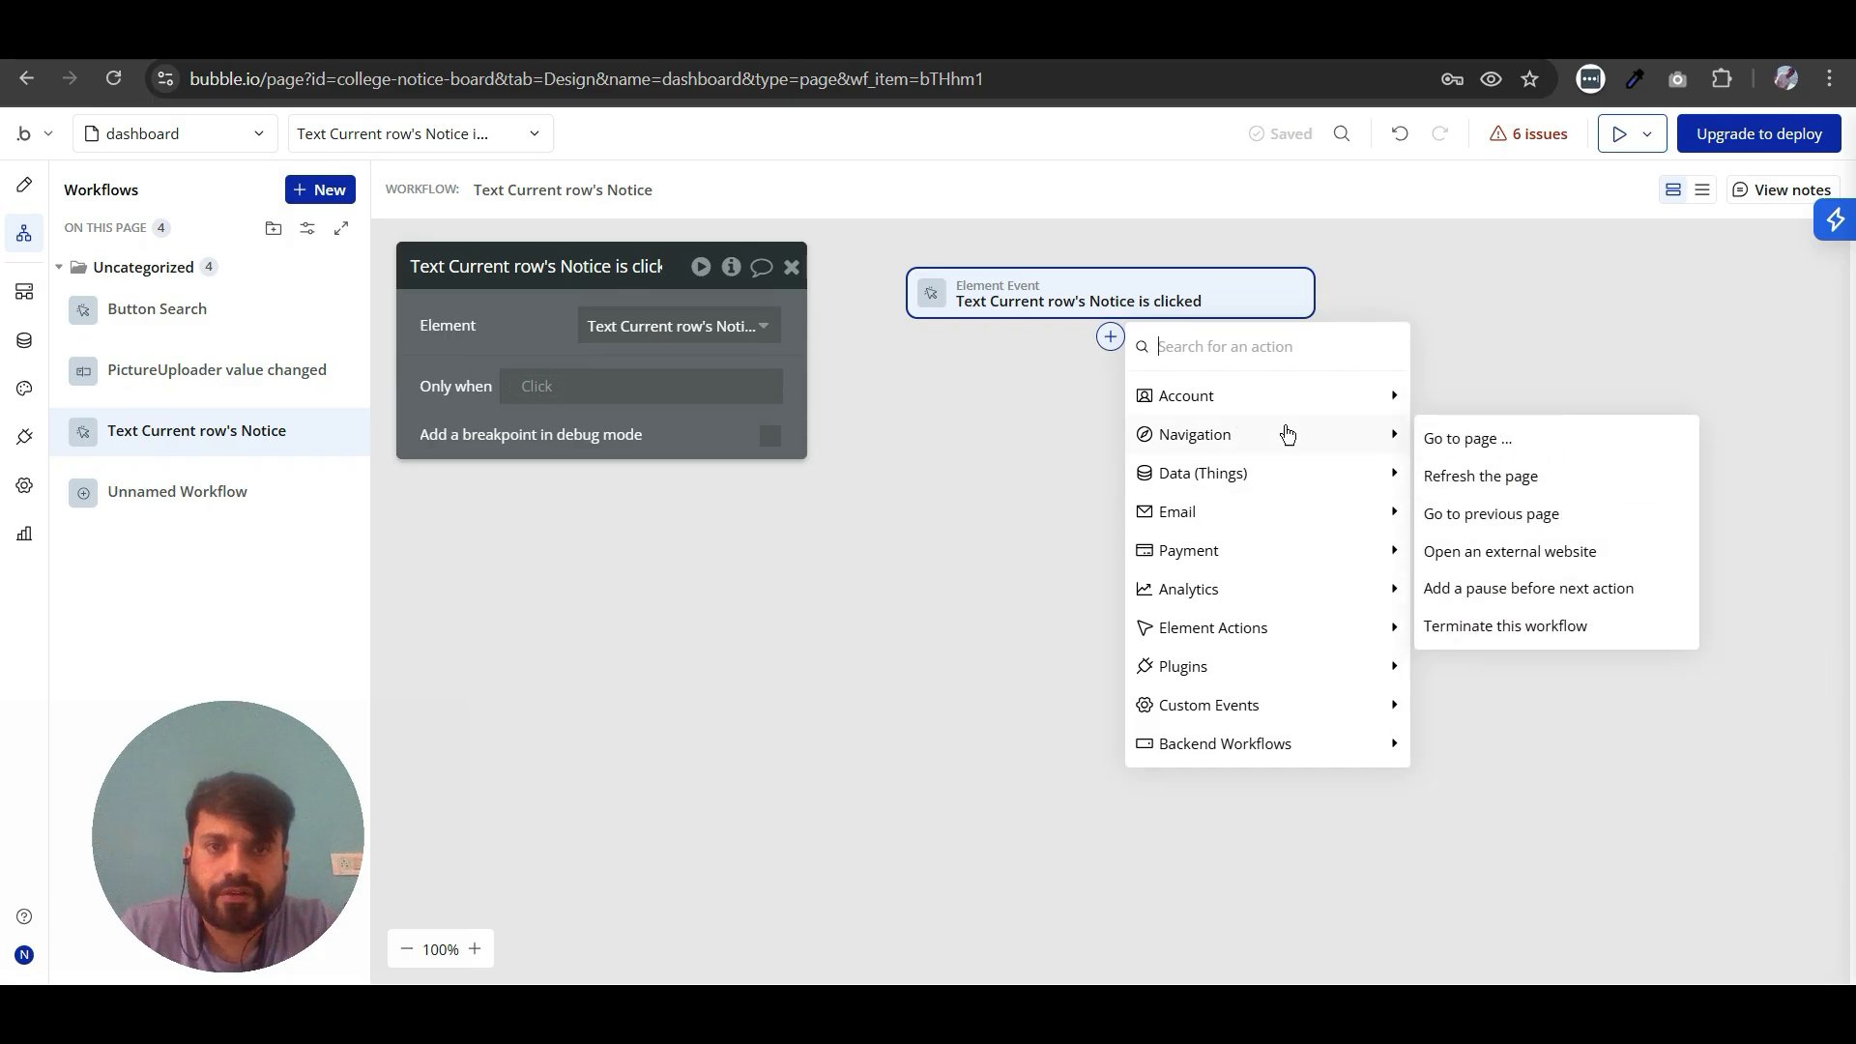
{"action": "left_click", "coordinate": [1428, 440]}
{"action": "left_click", "coordinate": [659, 340]}
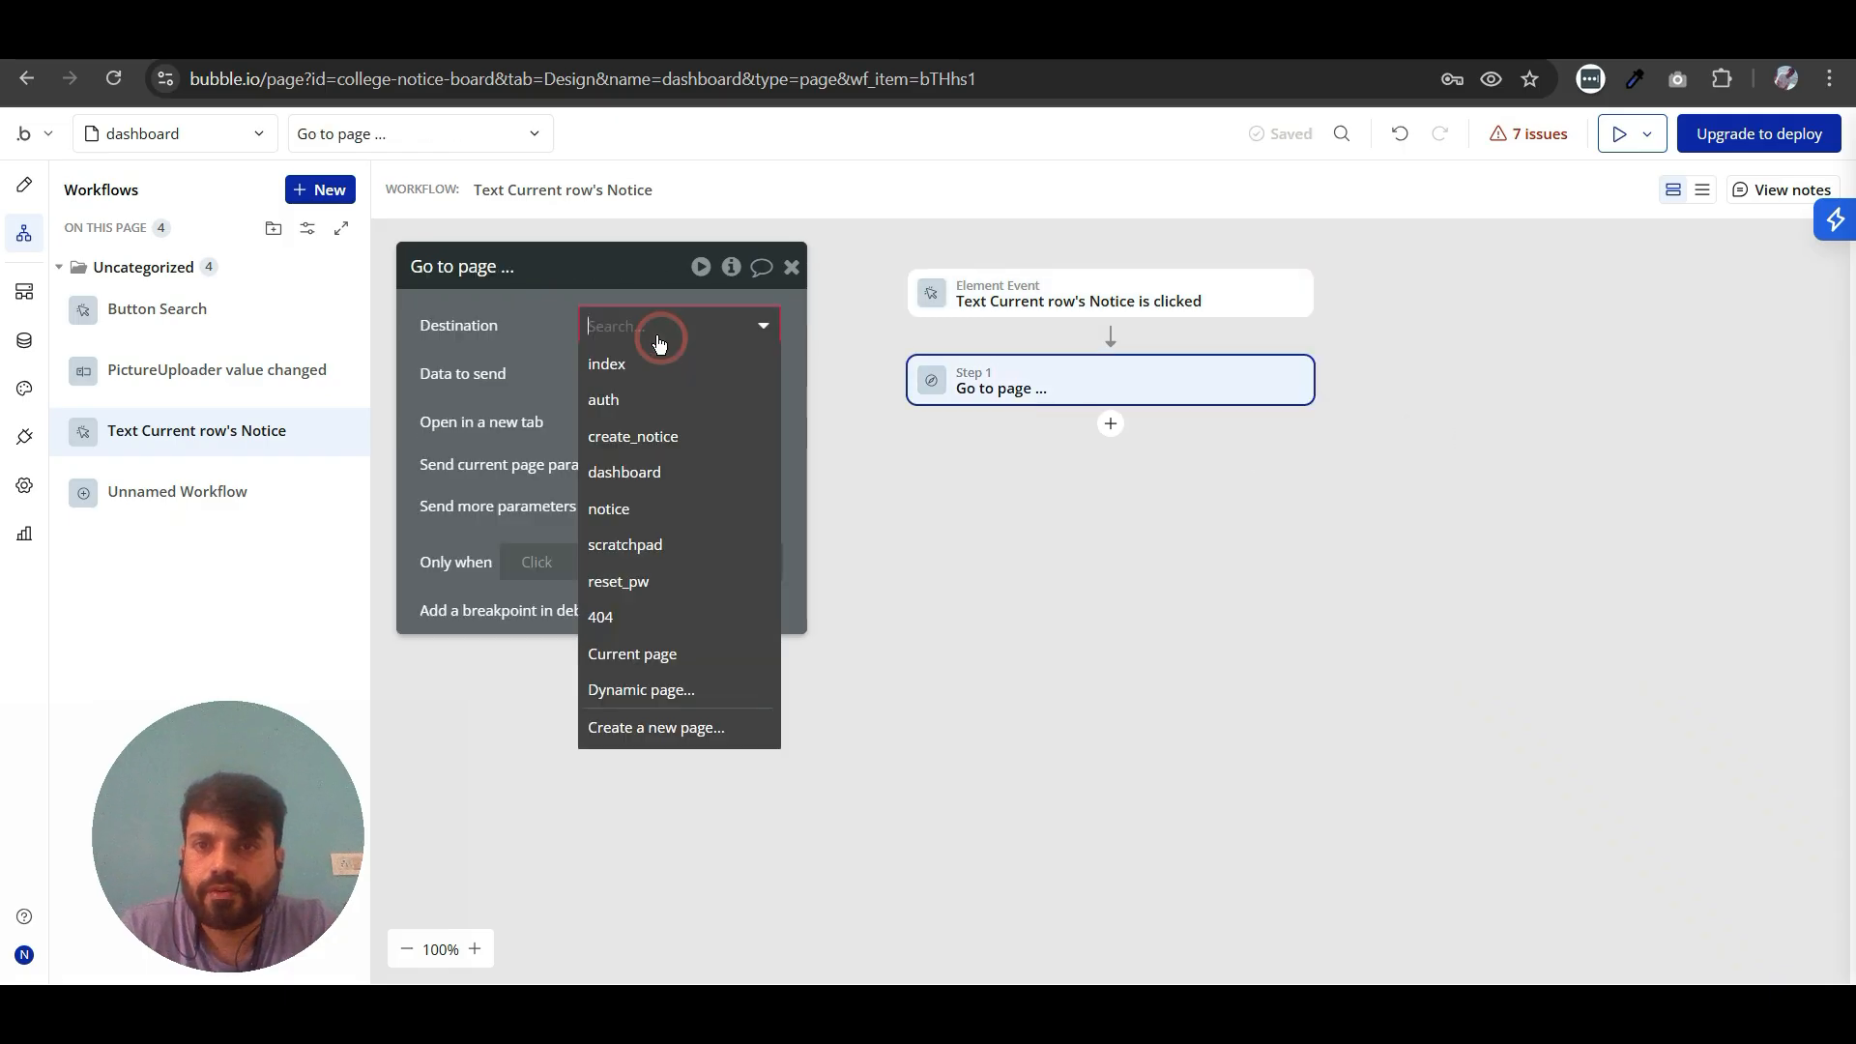
{"action": "left_click", "coordinate": [623, 508]}
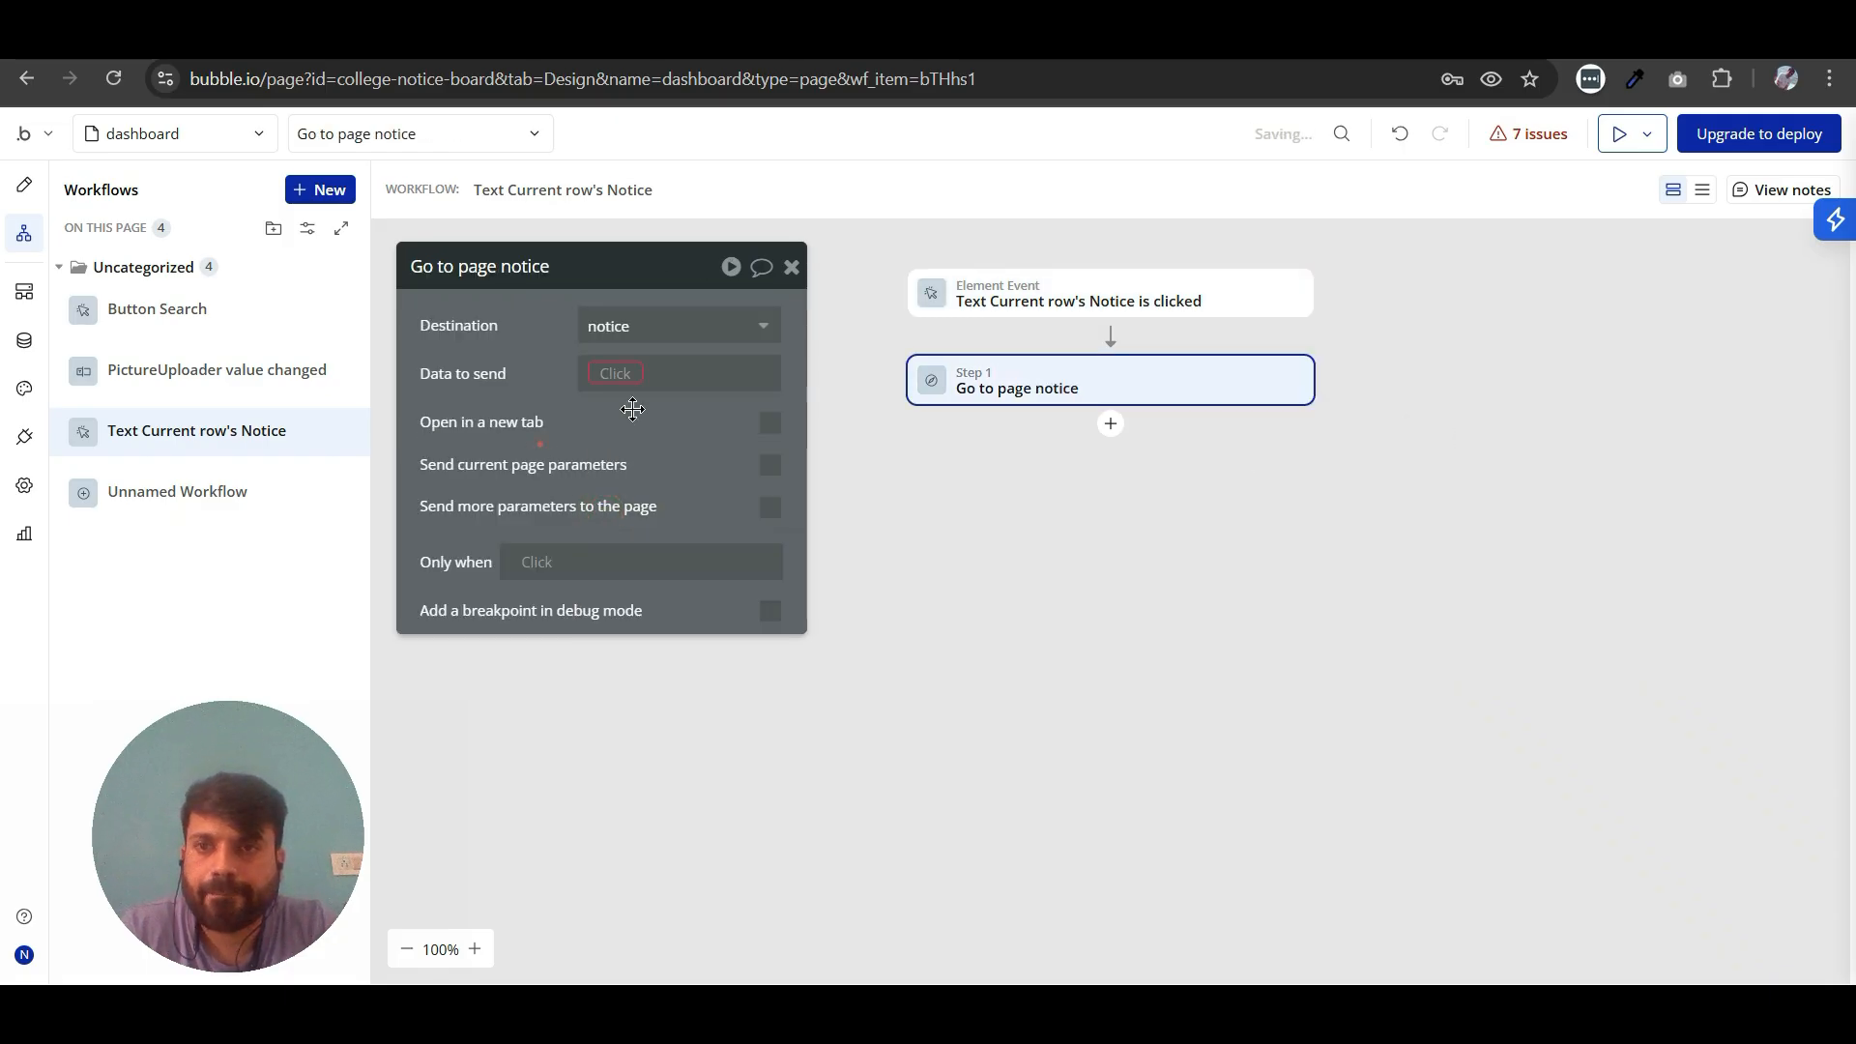
- Set the Go to page action's data to send to Current row's Notice
{"action": "left_click", "coordinate": [620, 378]}
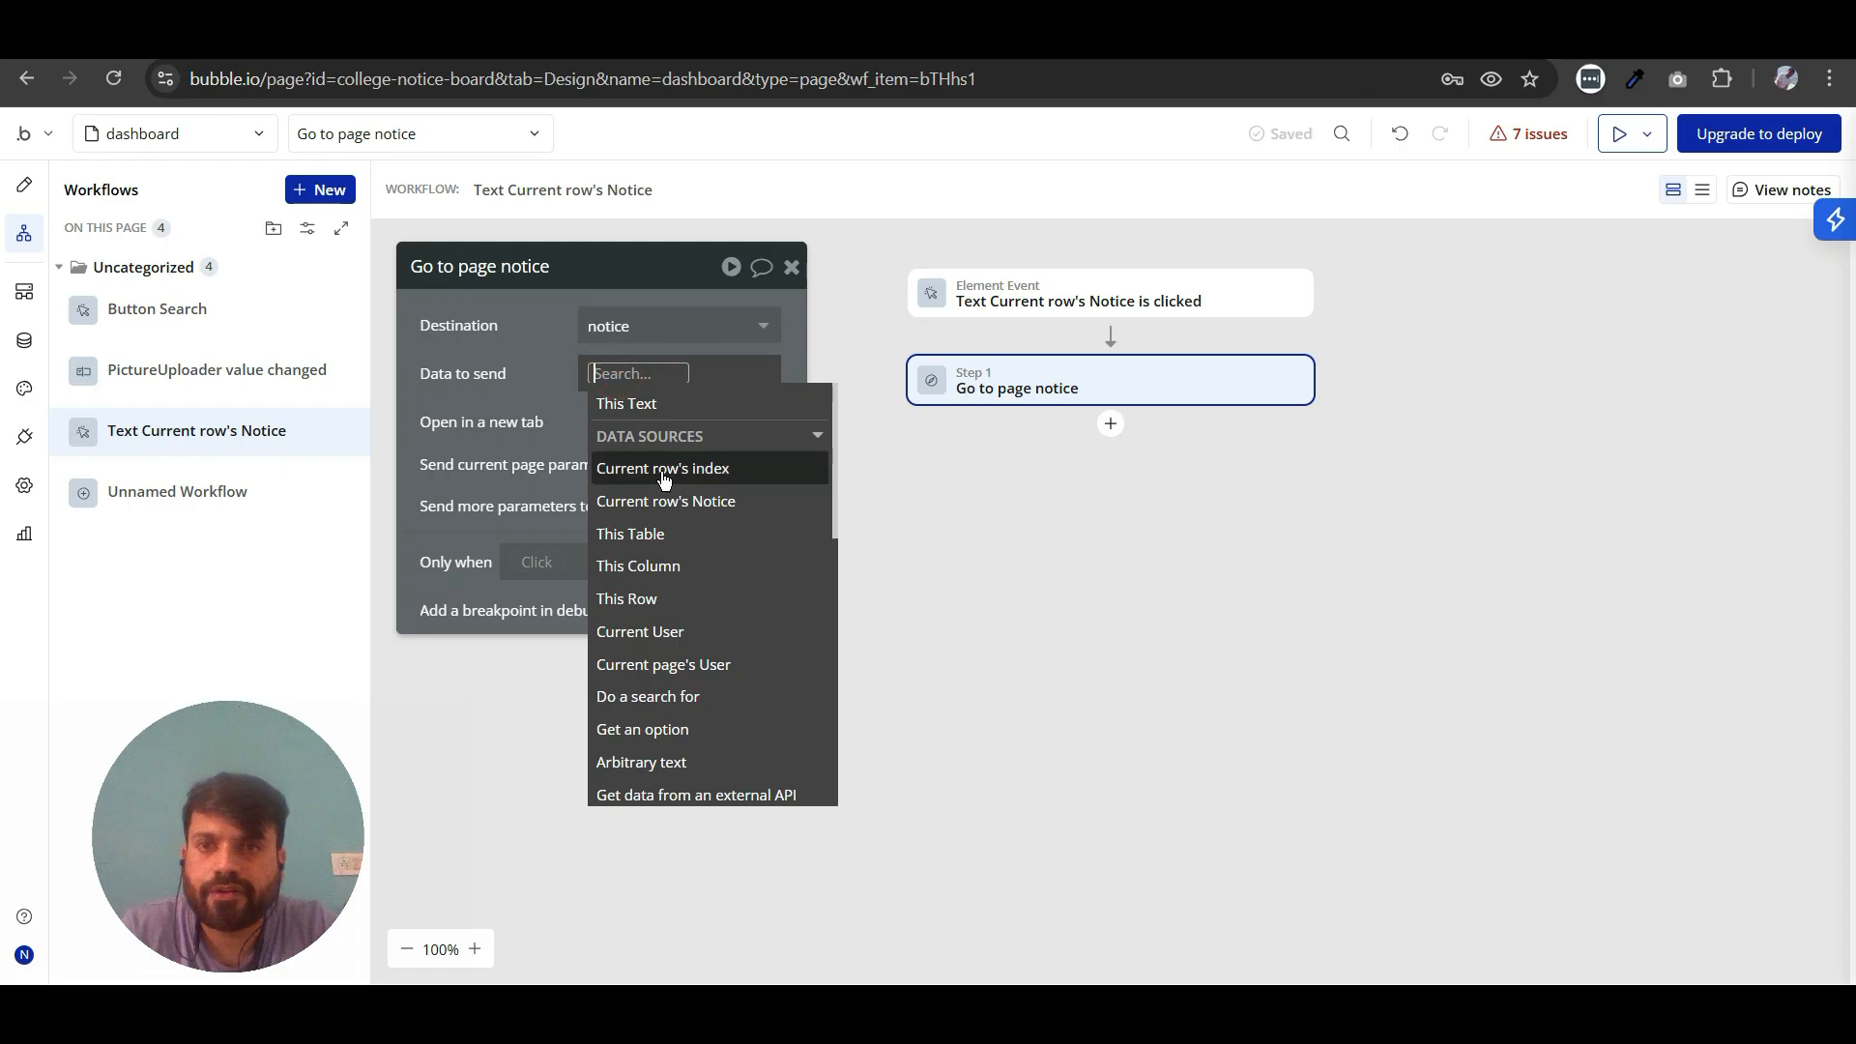
{"action": "left_click", "coordinate": [656, 501]}
{"action": "left_click", "coordinate": [525, 464]}
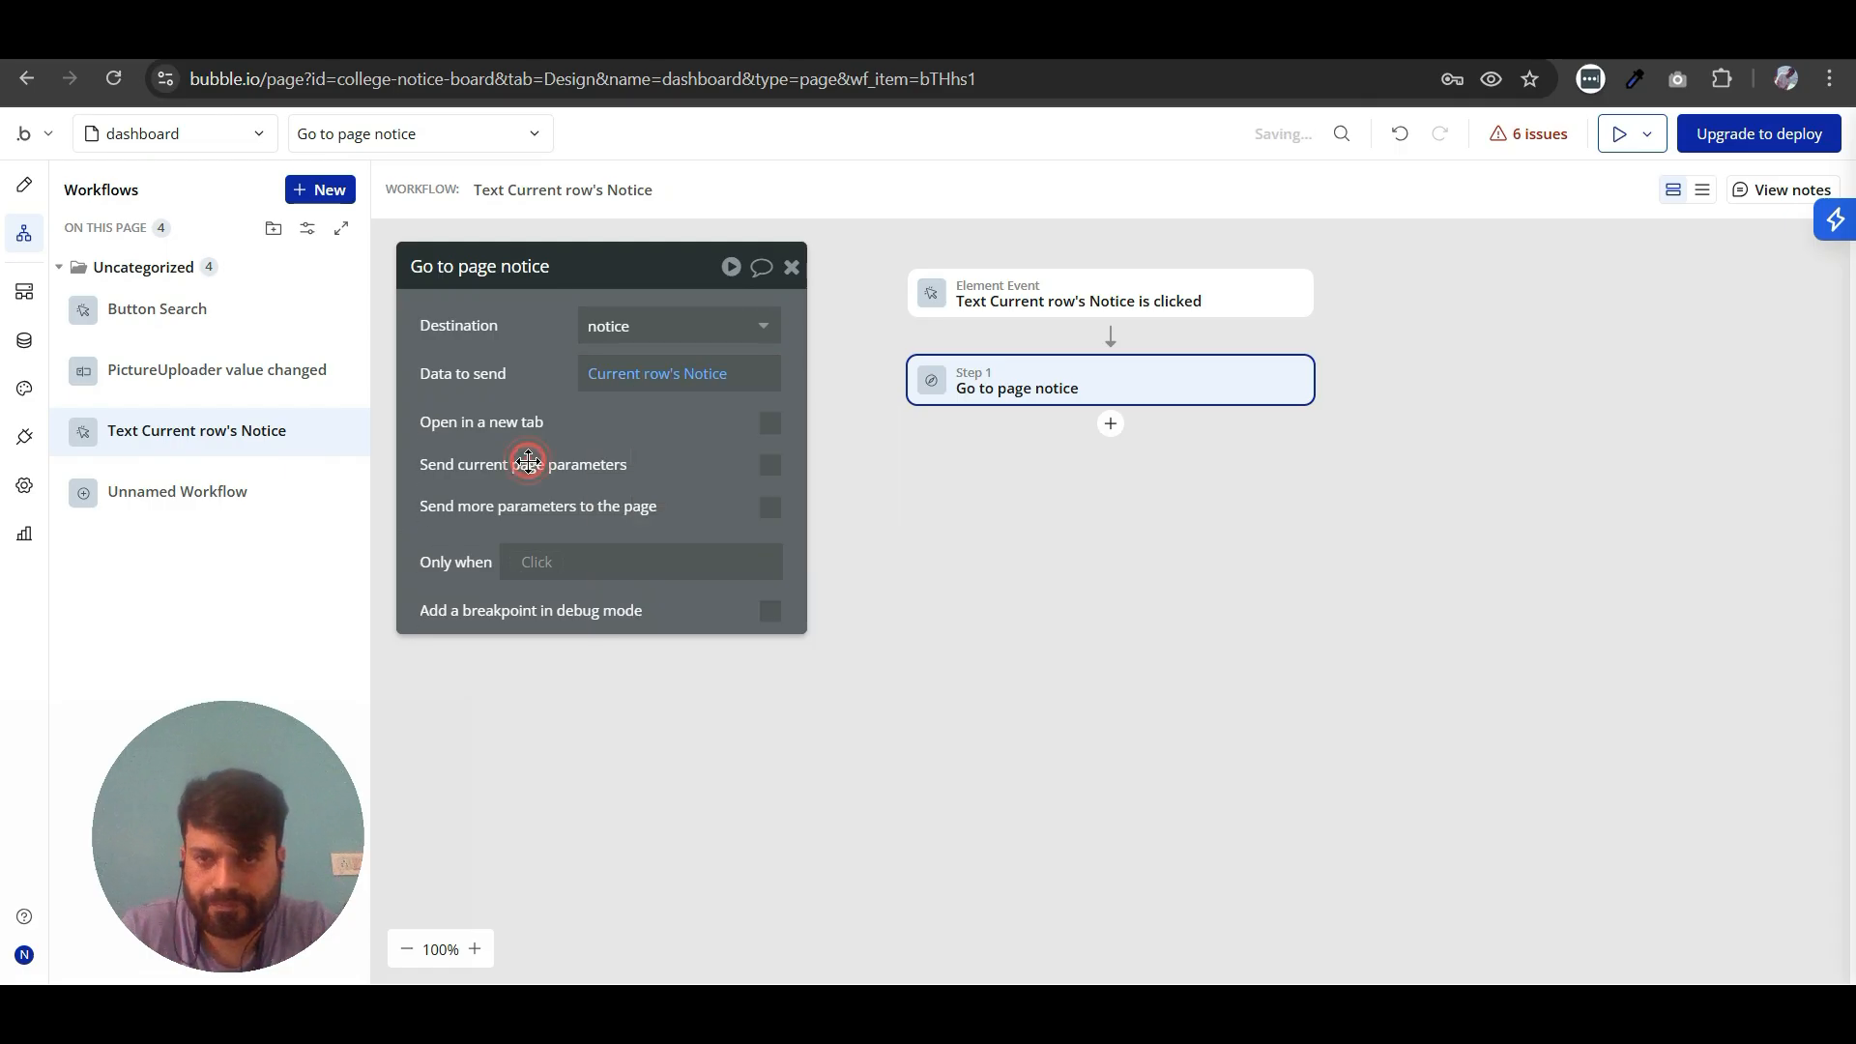
{"action": "left_click", "coordinate": [792, 267]}
- Add a condition to the dashboard table's title text that applies when This Text is hovered
{"action": "left_click", "coordinate": [24, 188]}
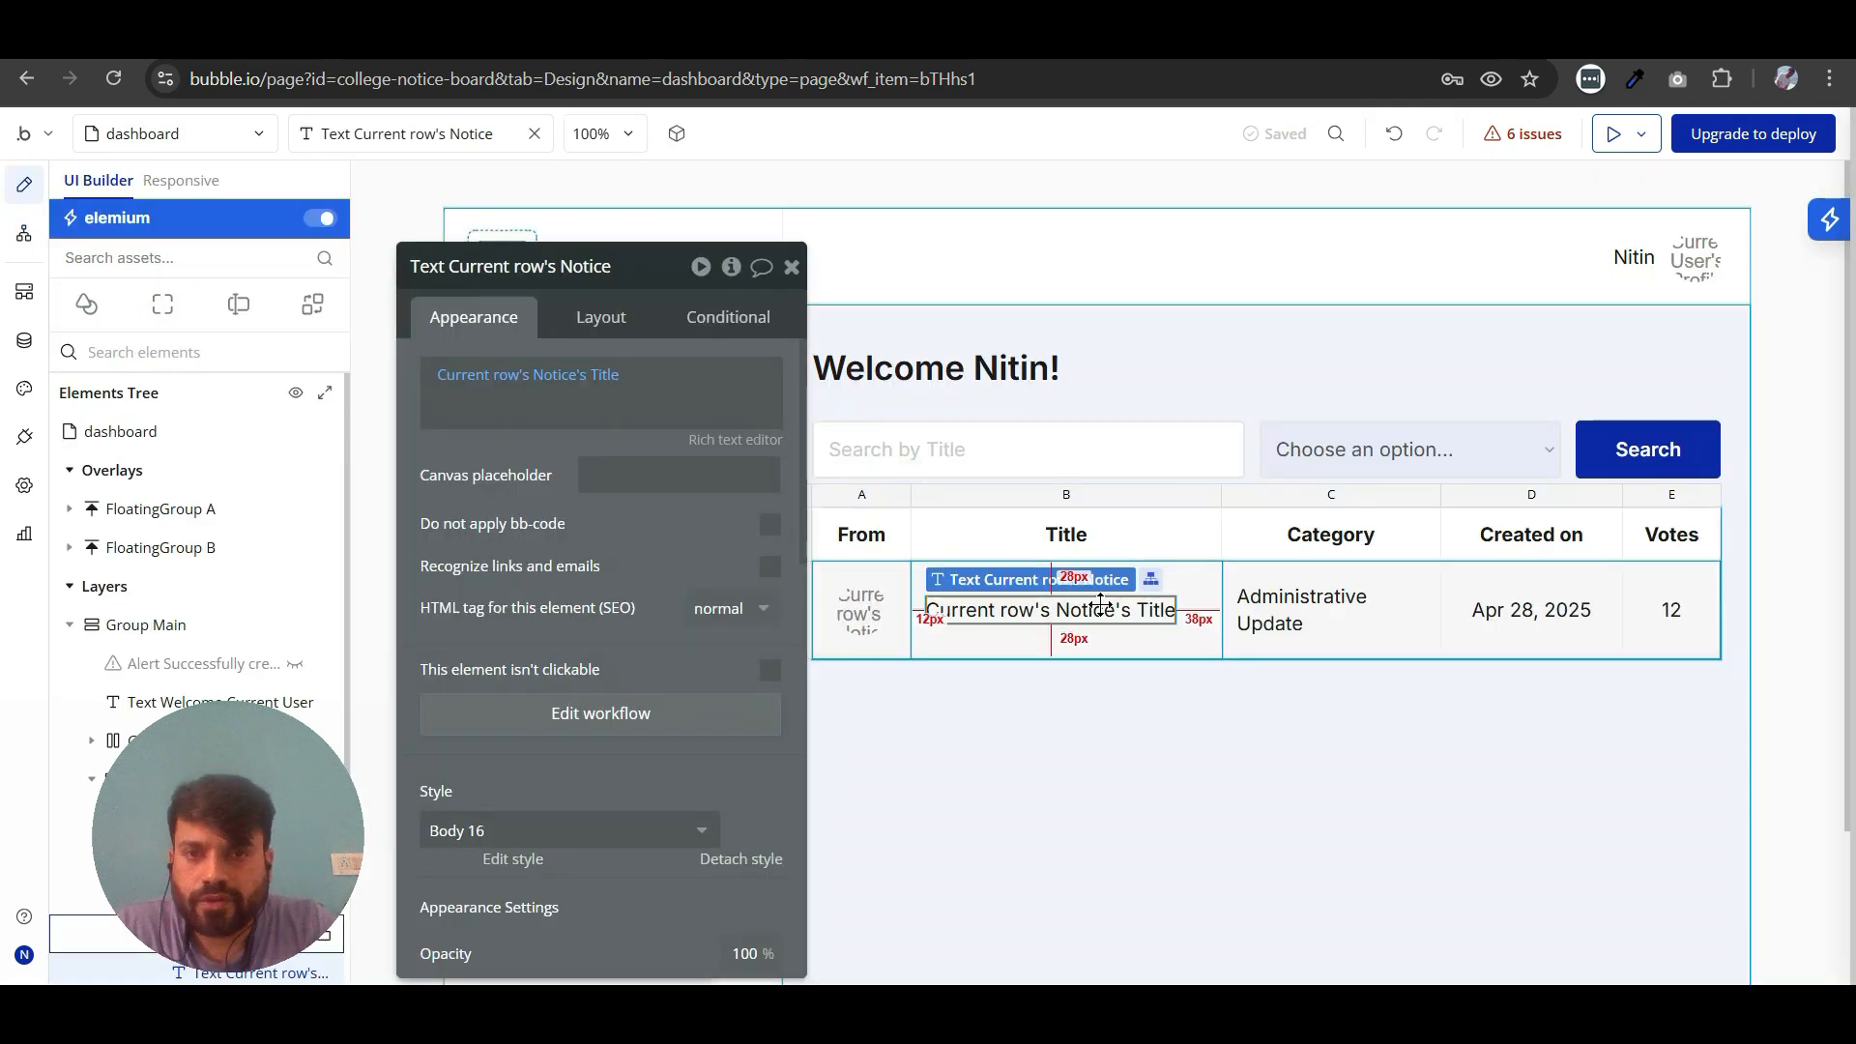
{"action": "left_click", "coordinate": [721, 326]}
{"action": "left_click", "coordinate": [530, 493]}
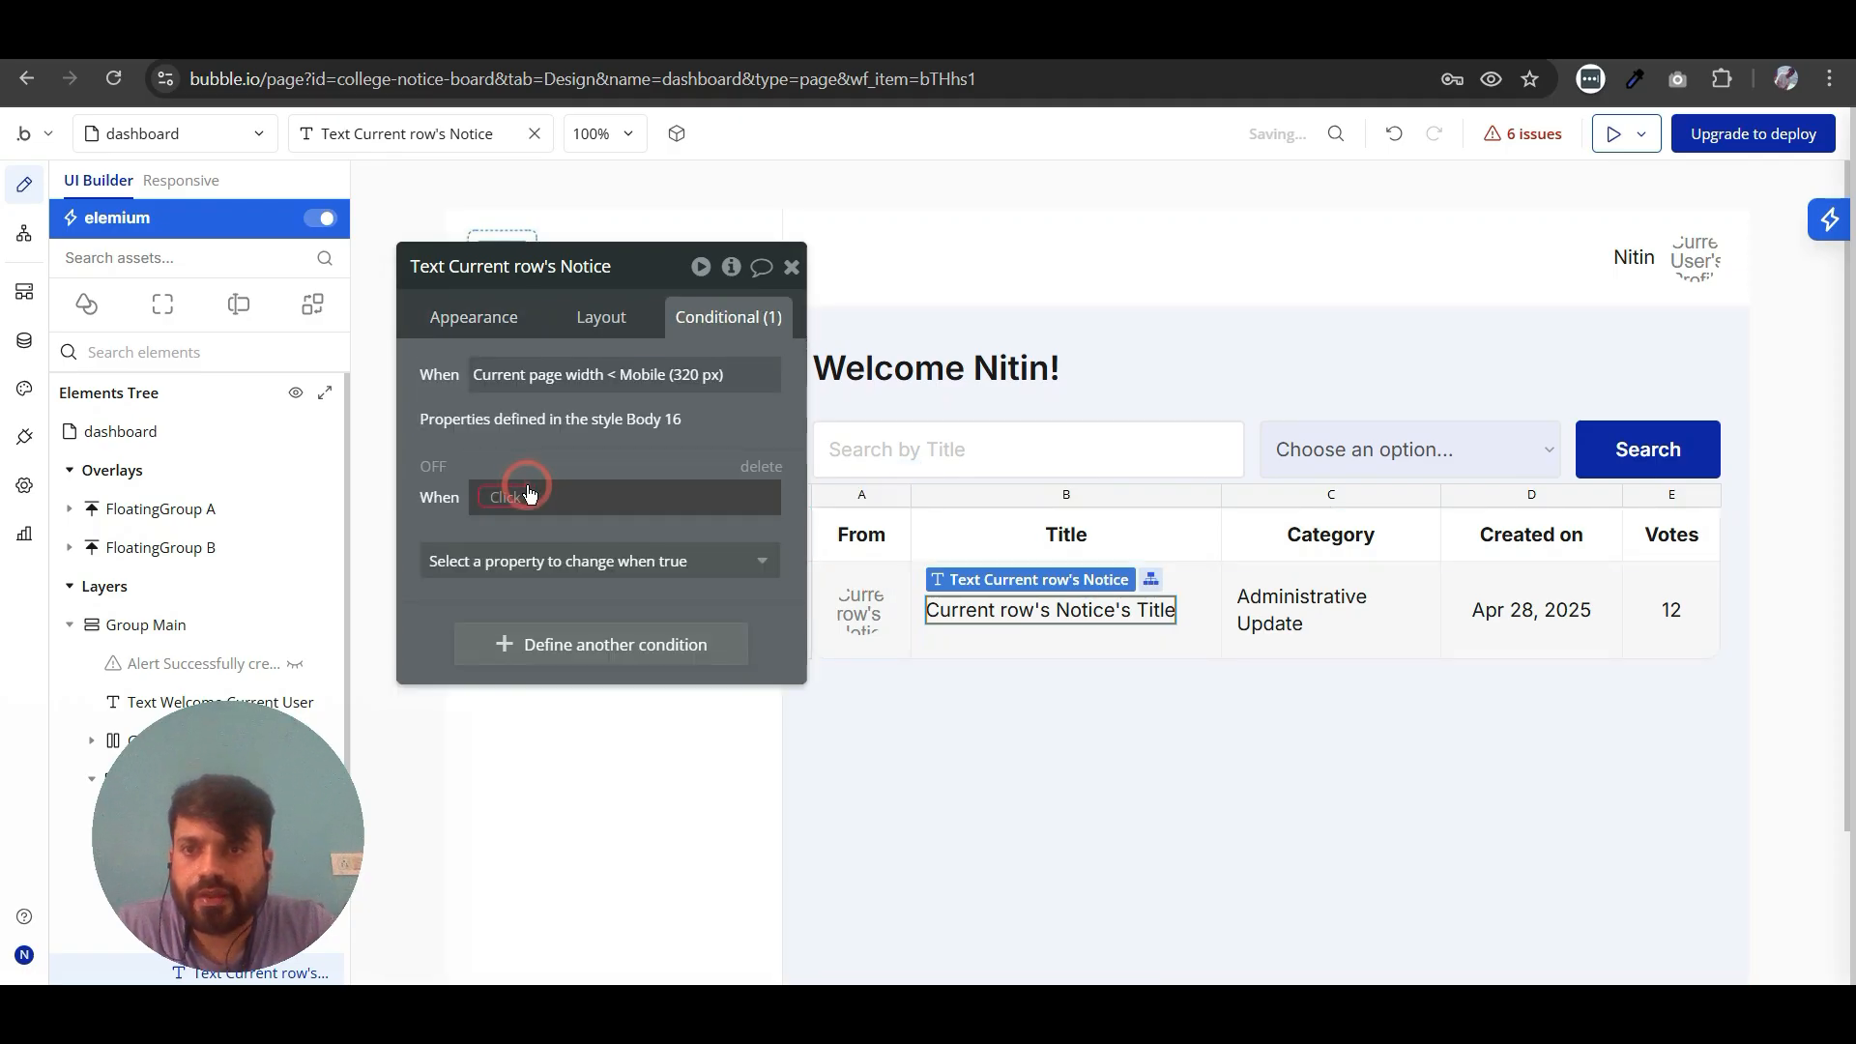
{"action": "left_click", "coordinate": [527, 489]}
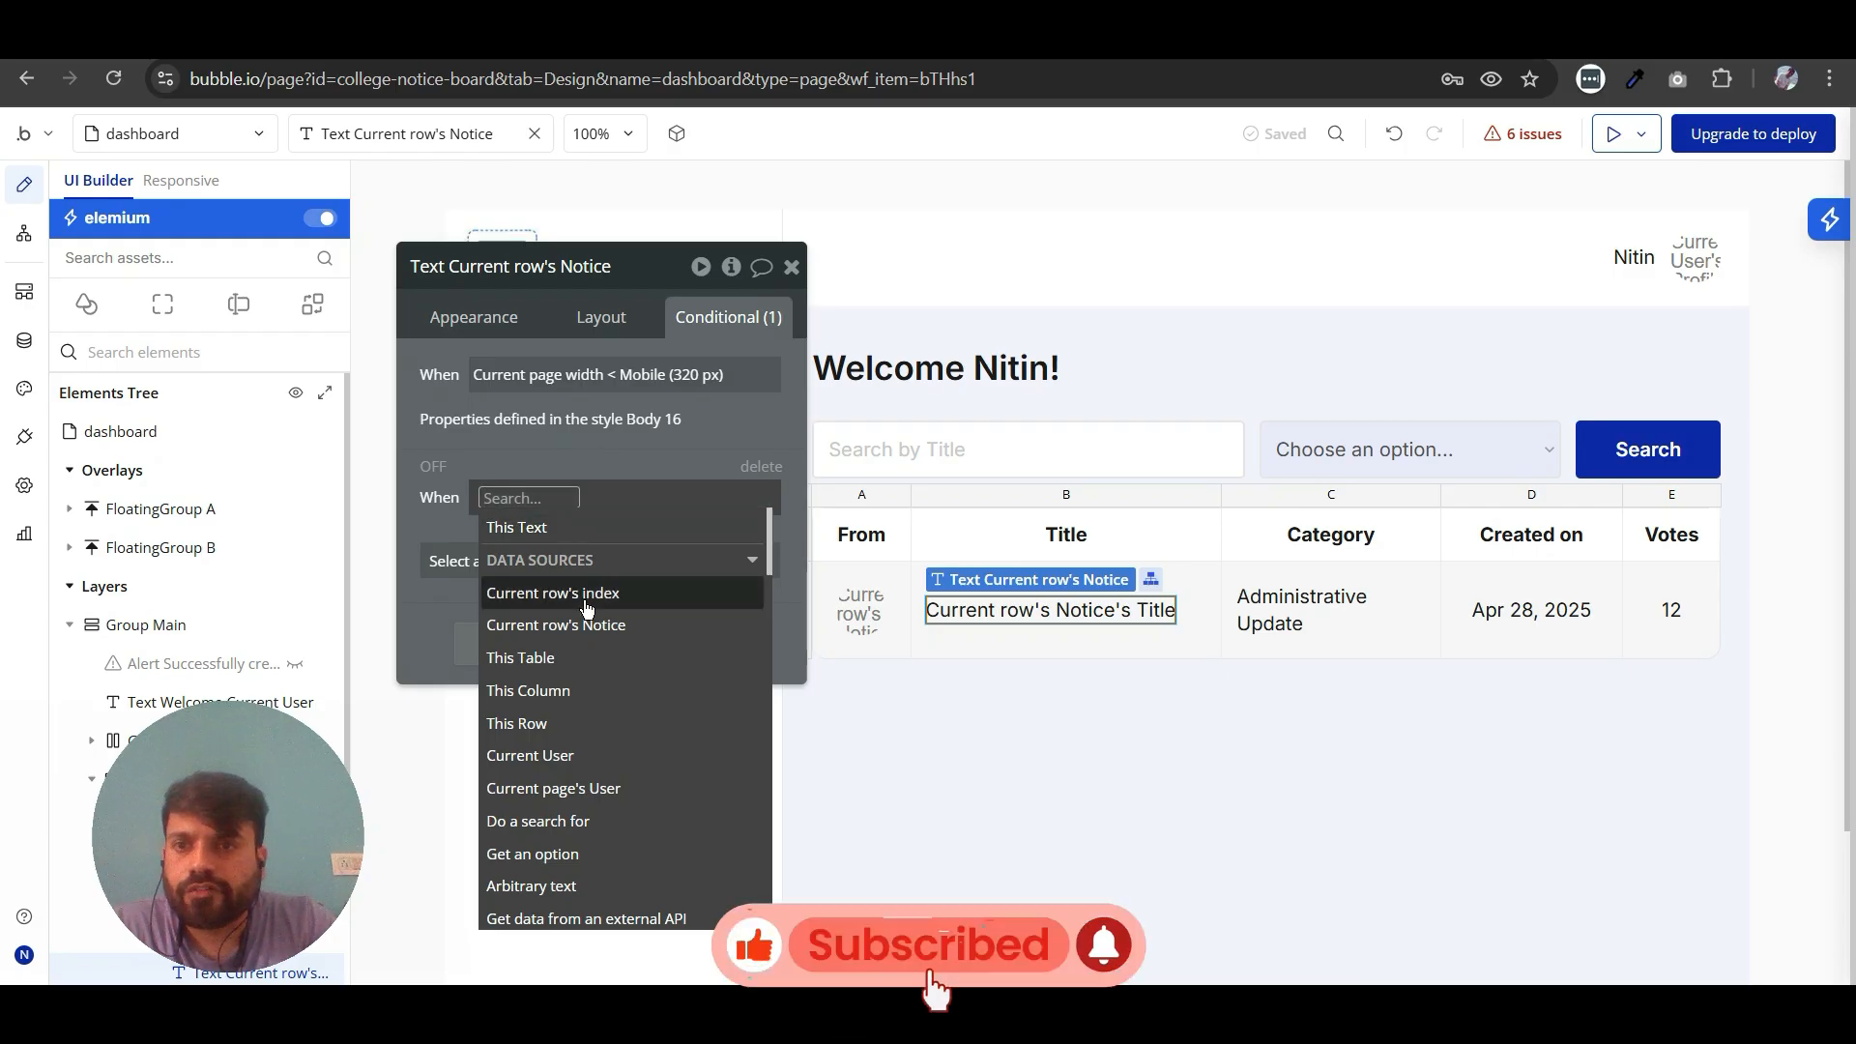
{"action": "left_click", "coordinate": [527, 530]}
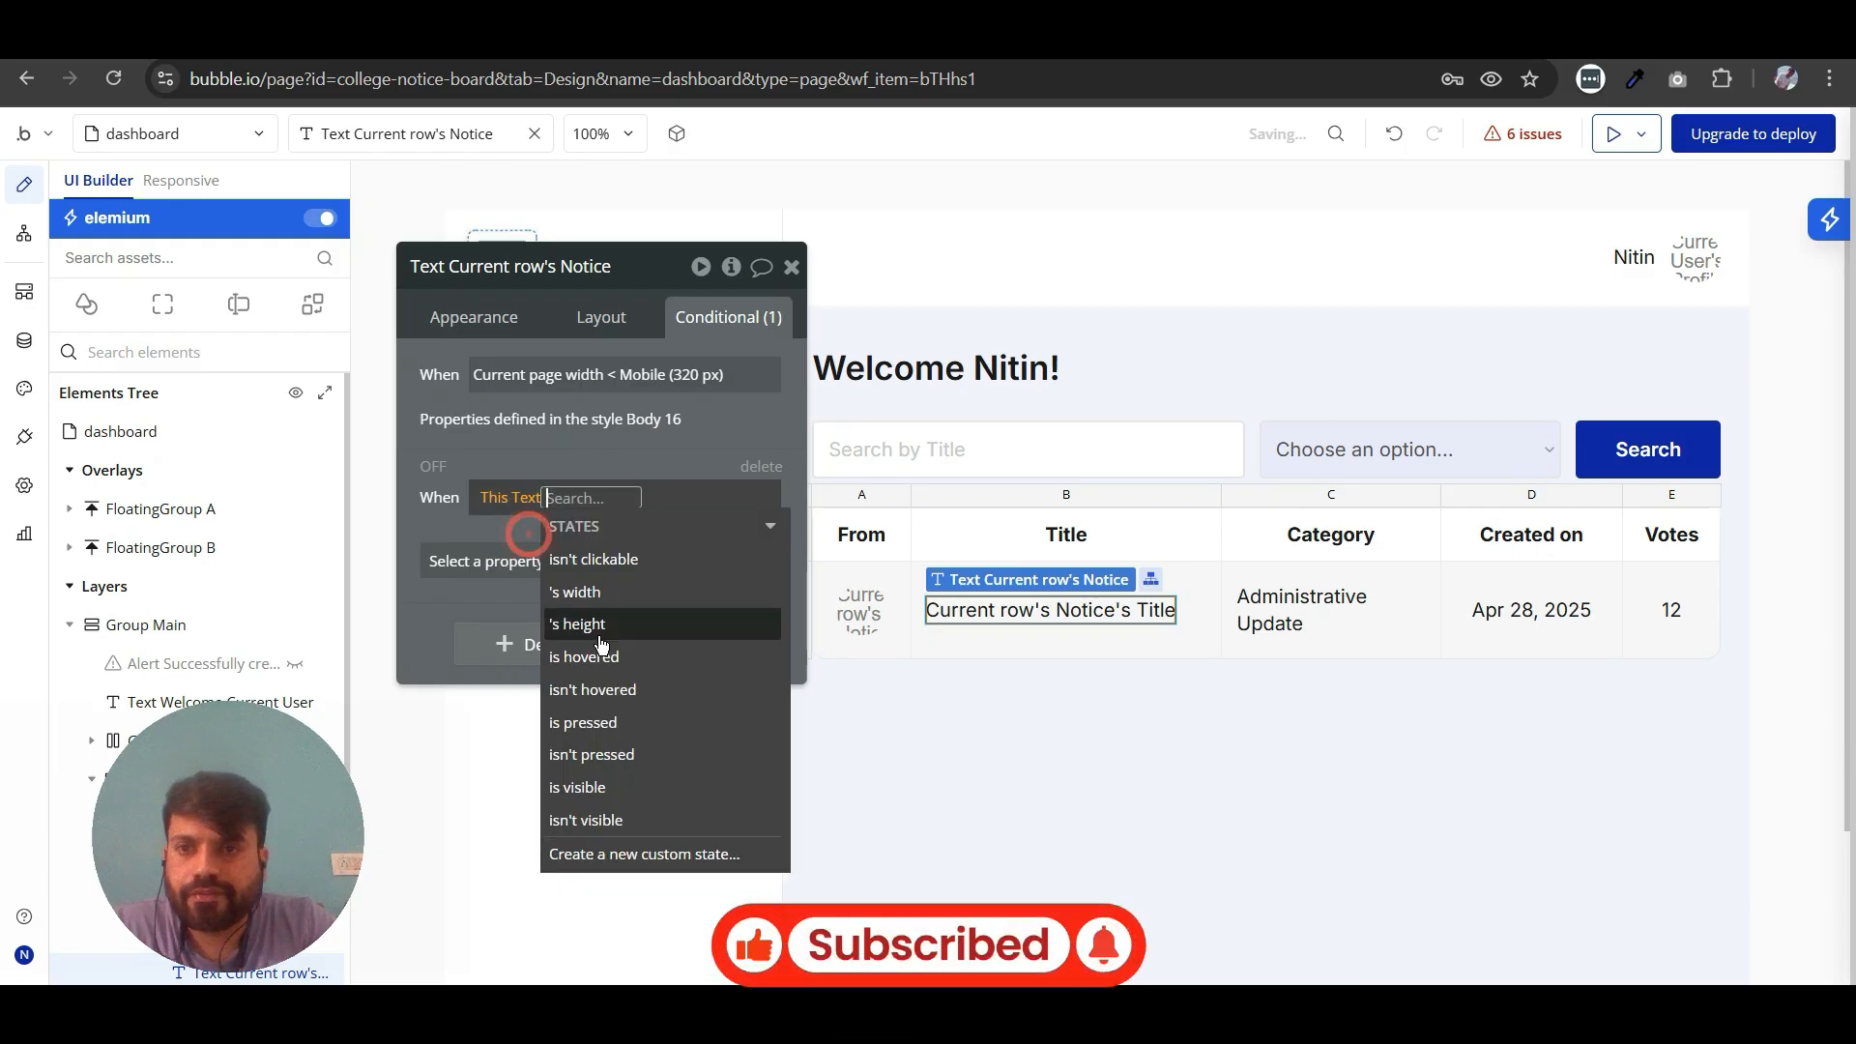
{"action": "left_click", "coordinate": [592, 656]}
- Add font color and an enabled underline as the properties changed by the title text's hover condition
{"action": "left_click", "coordinate": [488, 561]}
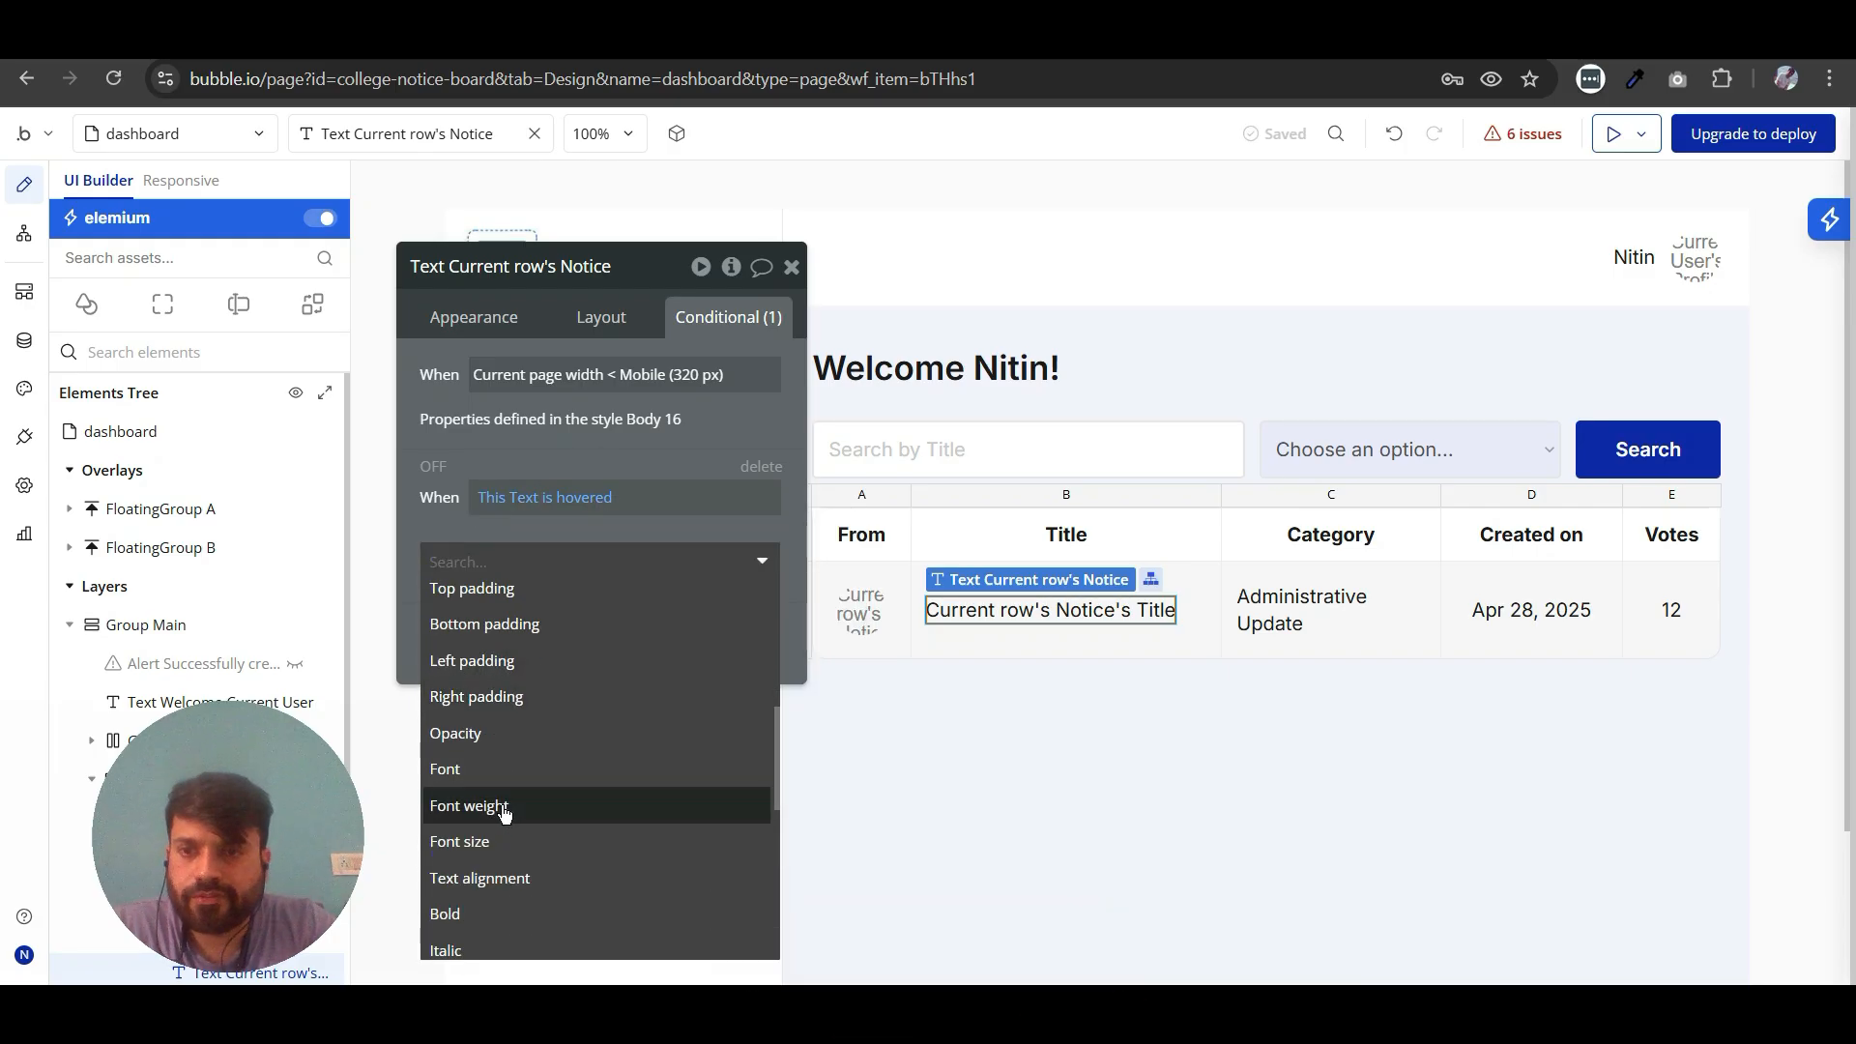
{"action": "scroll", "coordinate": [498, 836], "scroll_direction": "down", "scroll_amount": 1}
{"action": "left_click", "coordinate": [493, 865]}
{"action": "left_click", "coordinate": [510, 601]}
{"action": "scroll", "coordinate": [500, 841], "scroll_direction": "down", "scroll_amount": 3}
{"action": "scroll", "coordinate": [501, 851], "scroll_direction": "down", "scroll_amount": 2}
{"action": "left_click", "coordinate": [475, 780]}
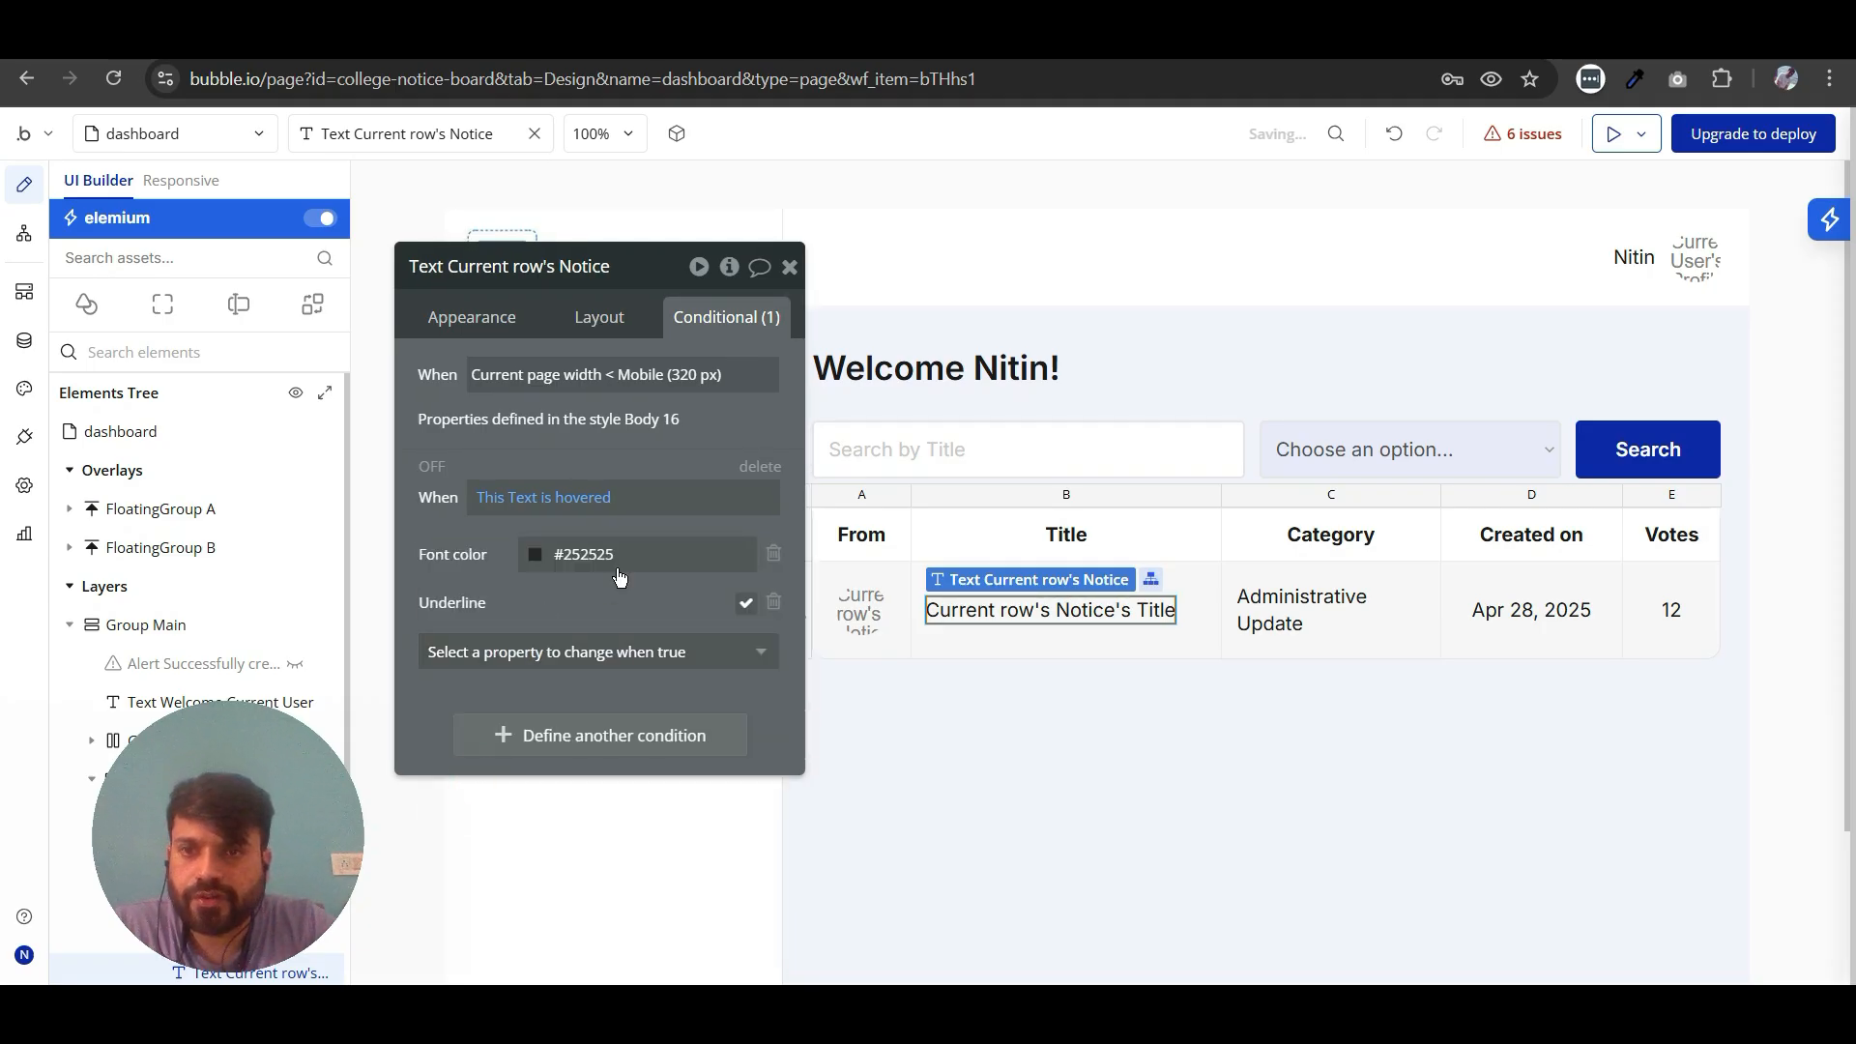
- Set the hover condition's font color to Primary 60 (#0947D7) and close the title text's properties
{"action": "left_click", "coordinate": [535, 558]}
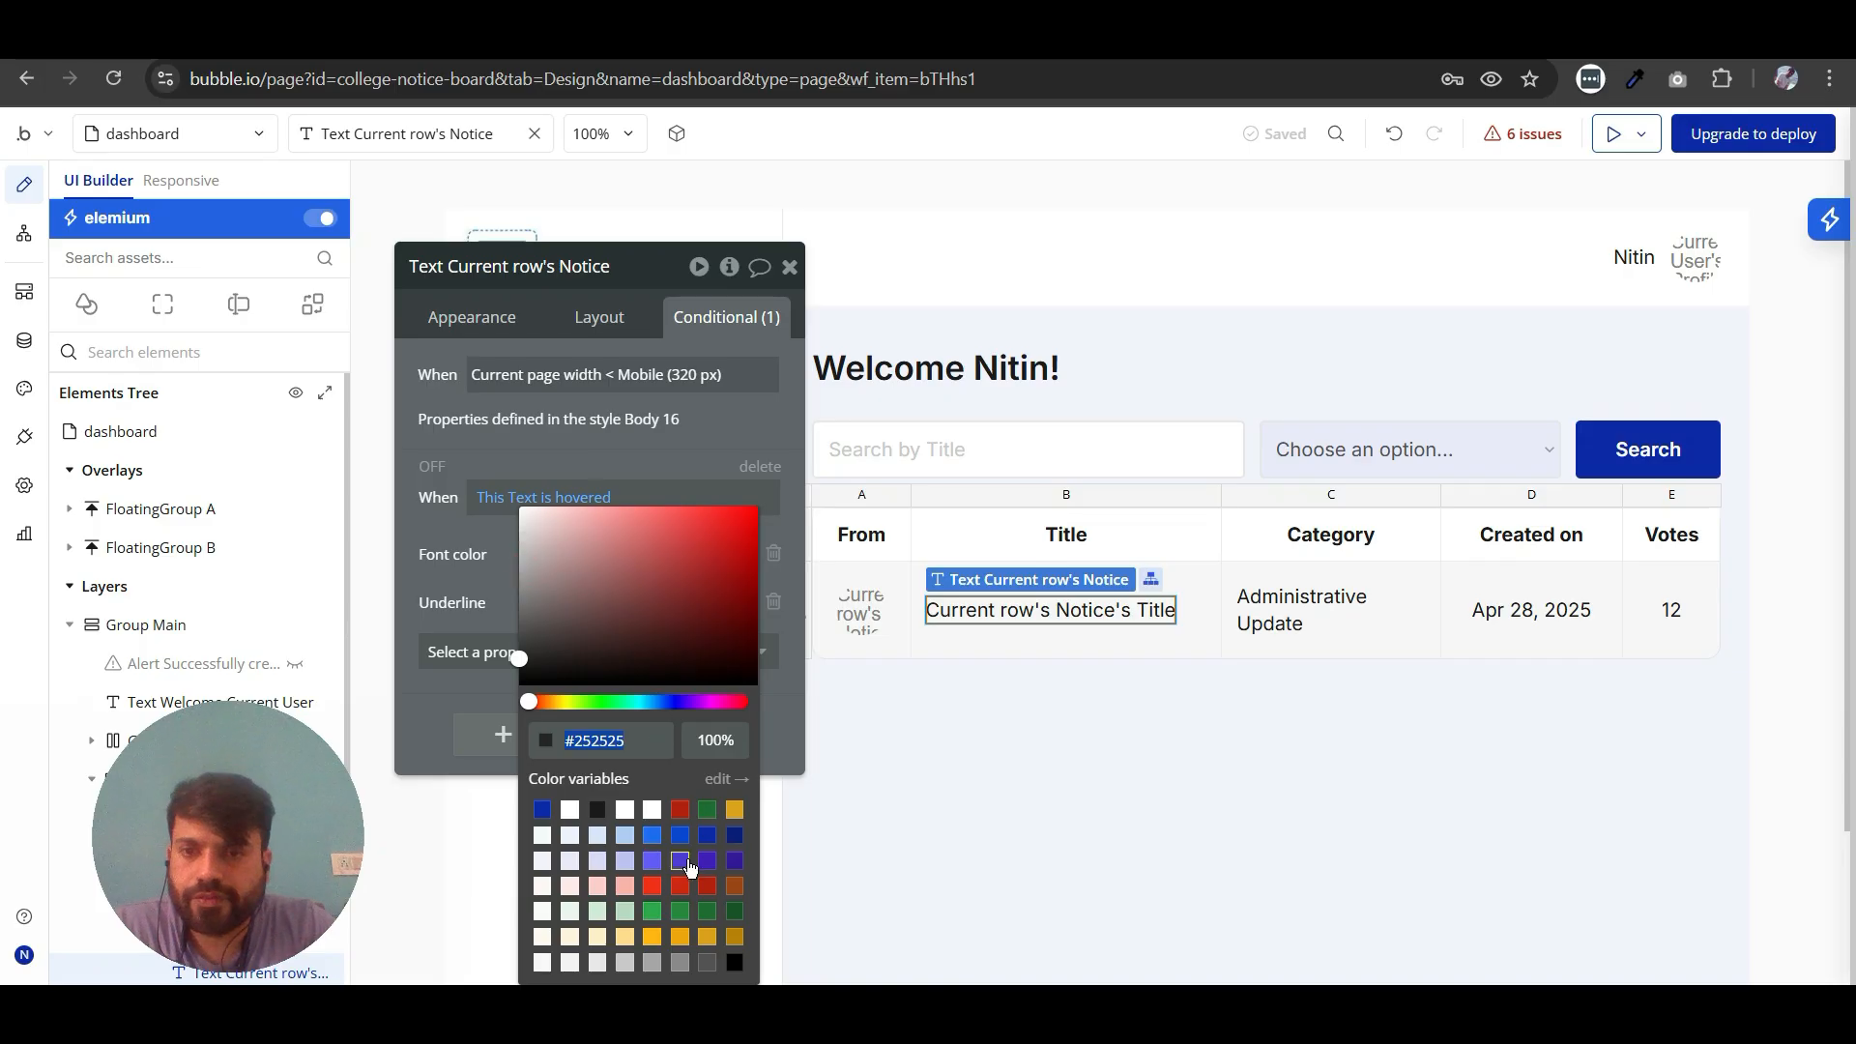
{"action": "left_click", "coordinate": [681, 834]}
{"action": "left_click", "coordinate": [461, 577]}
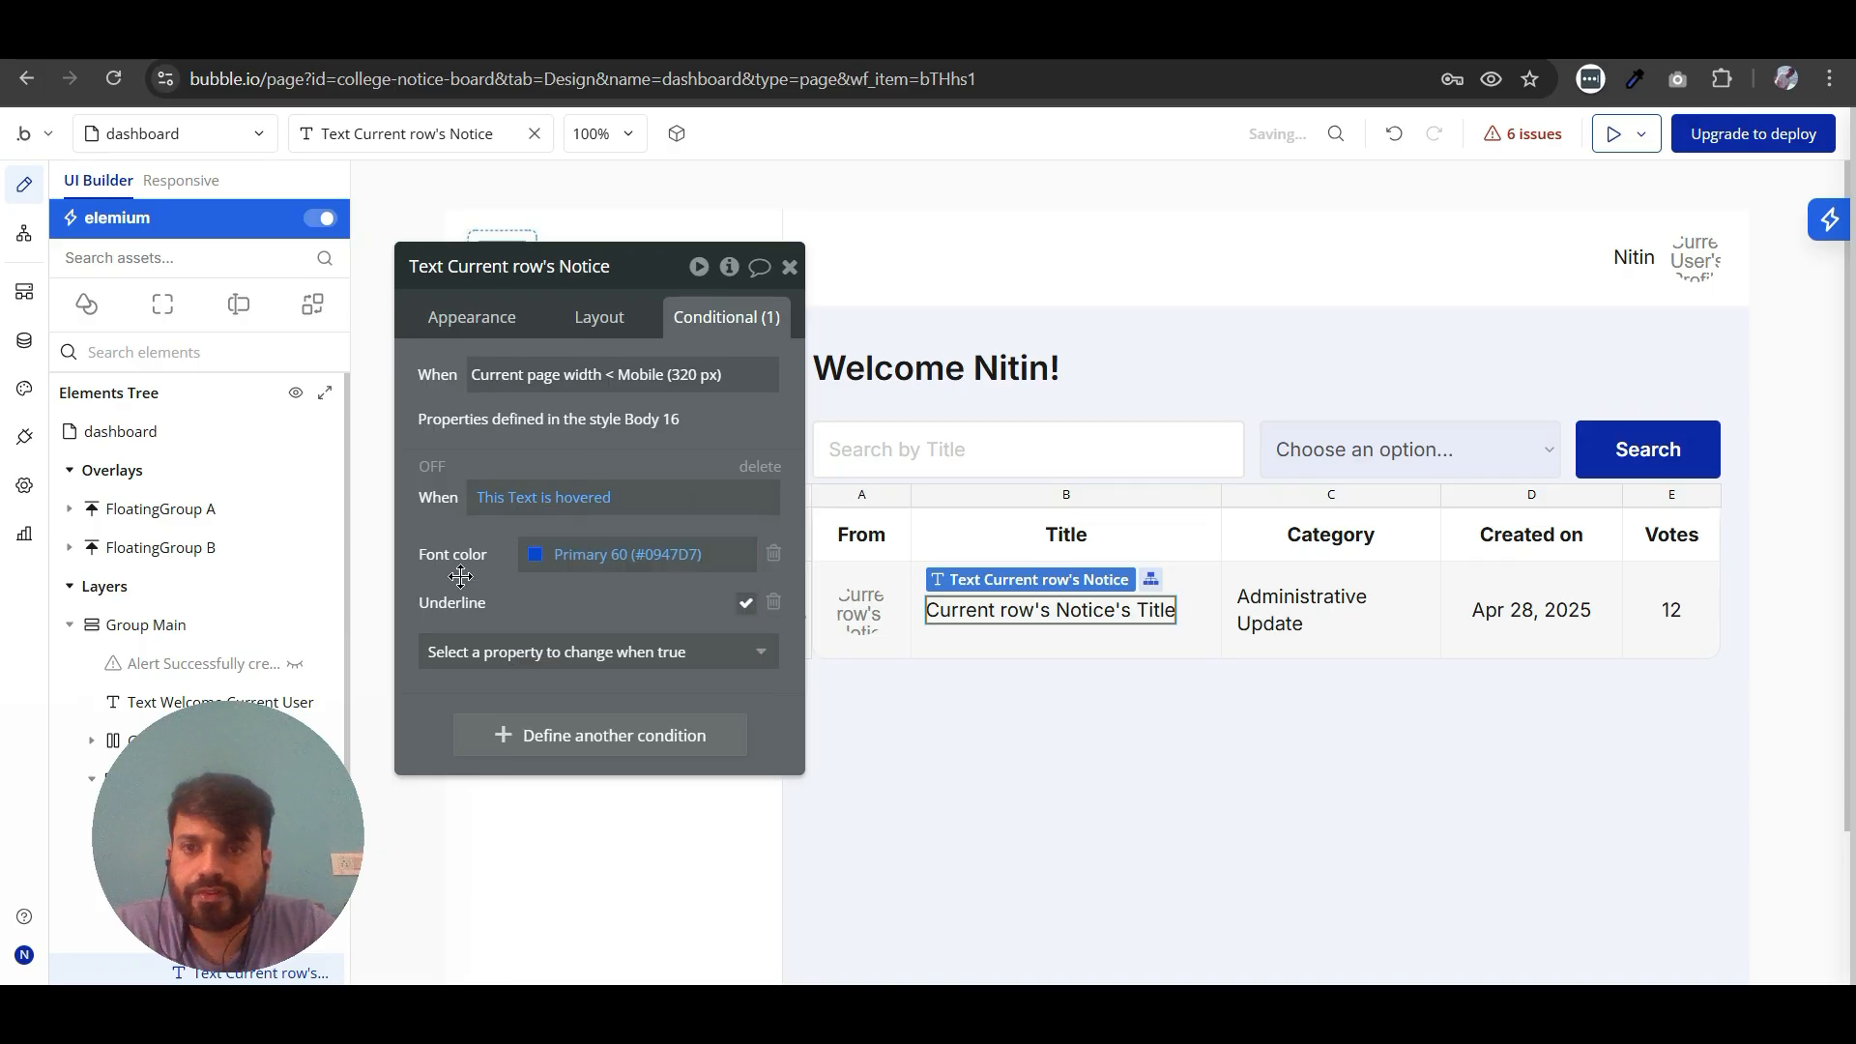
{"action": "left_click", "coordinate": [789, 267]}
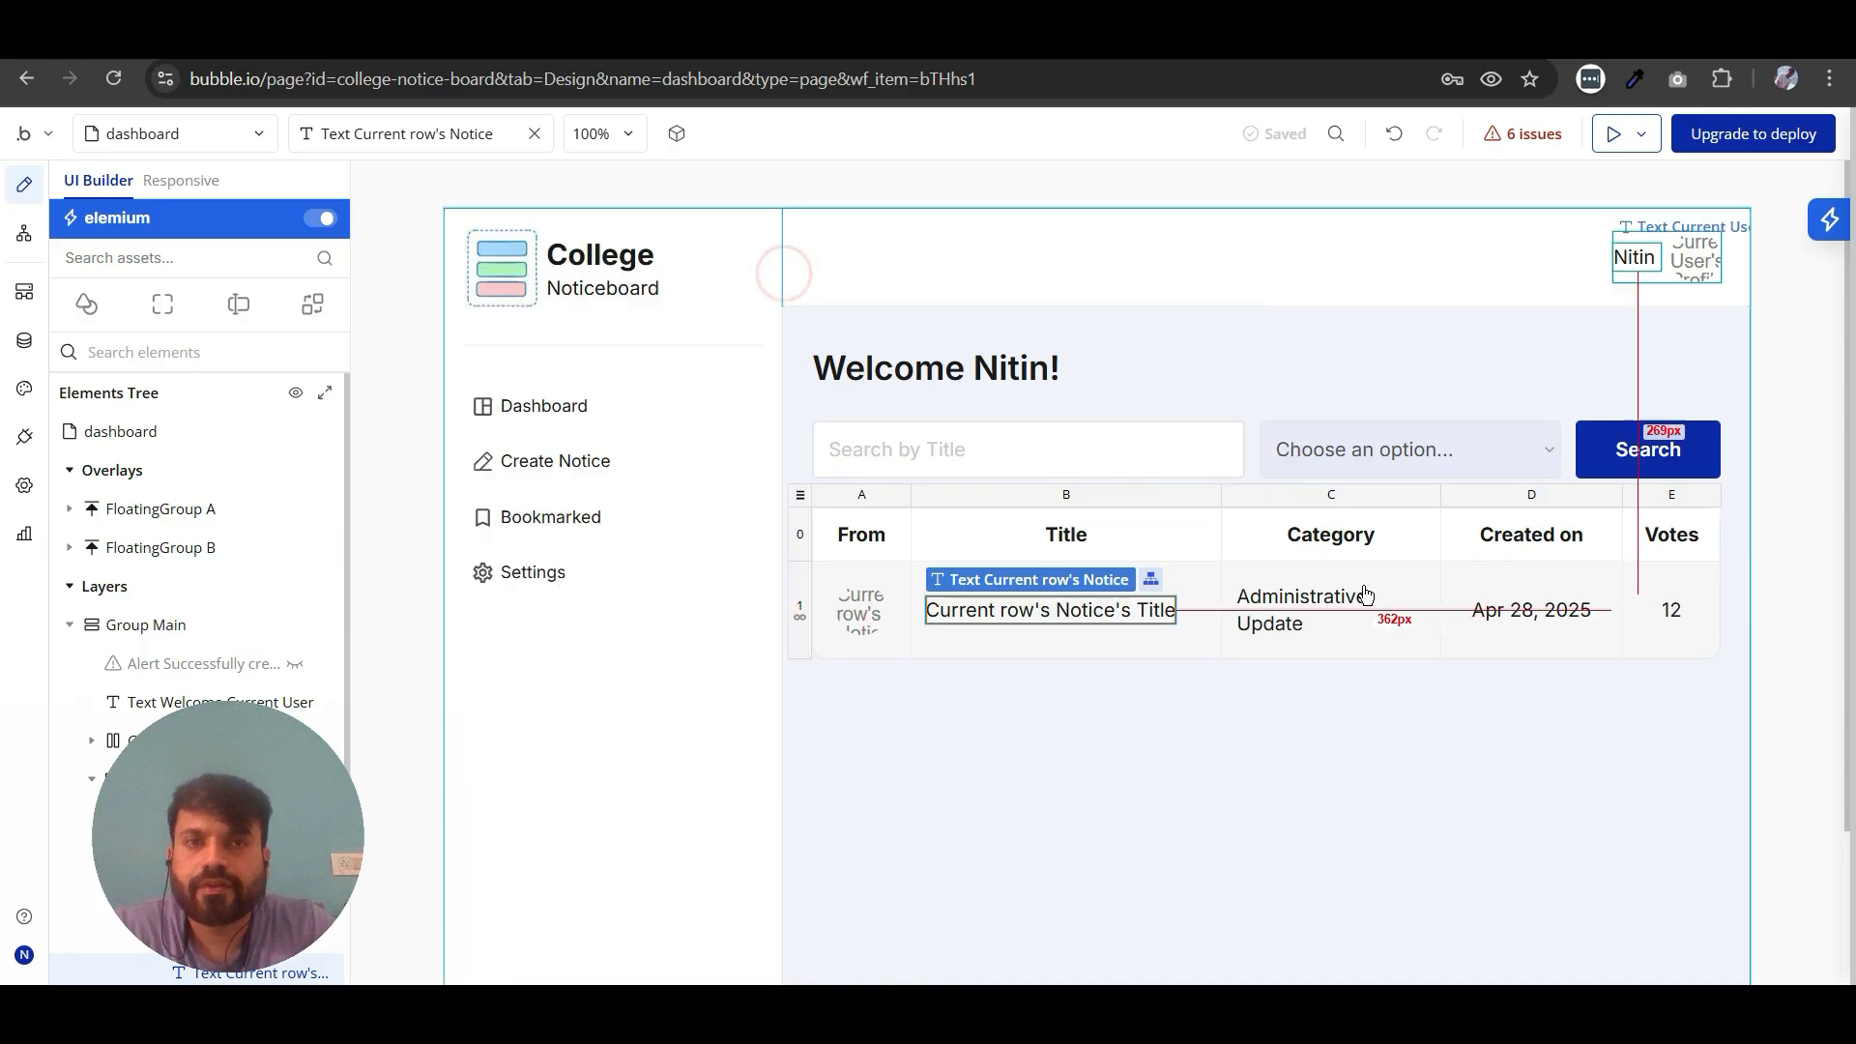
- Preview the dashboard, open the College Annual Function notice through its title, and return to the editor
{"action": "left_click", "coordinate": [1621, 134]}
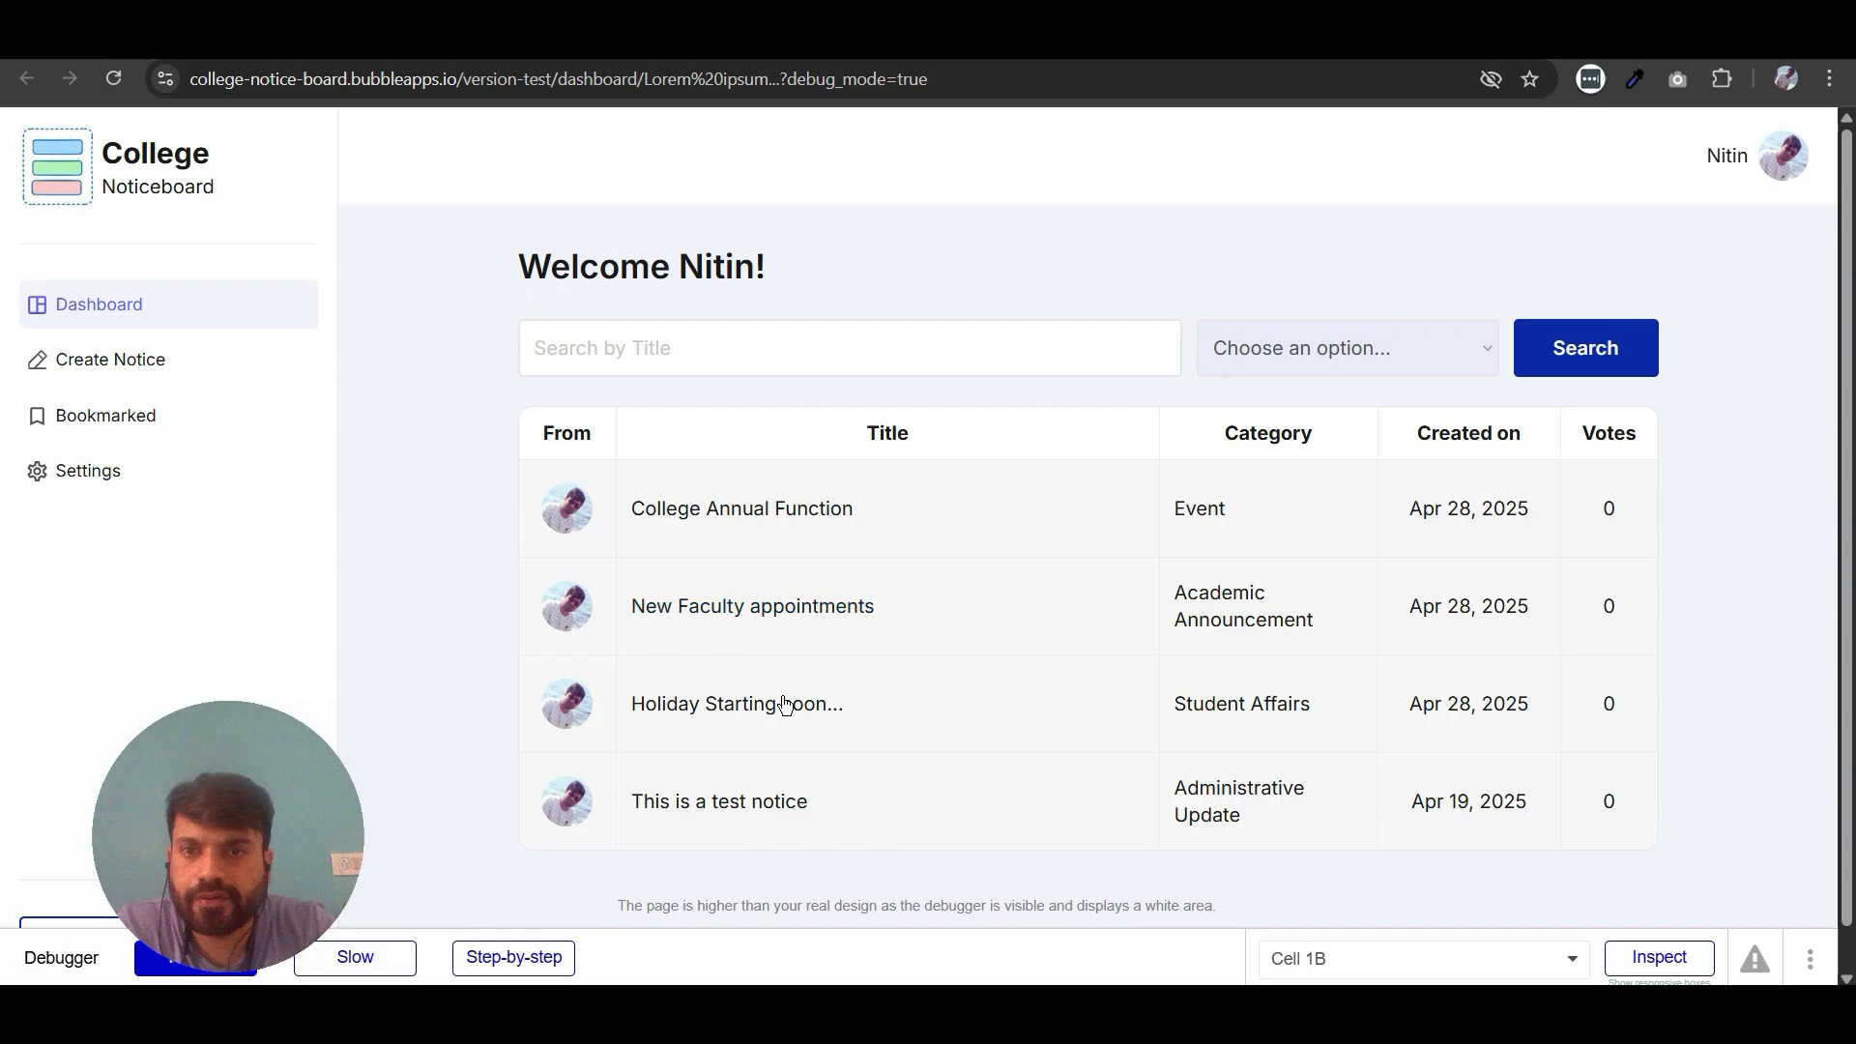
{"action": "left_click", "coordinate": [777, 520]}
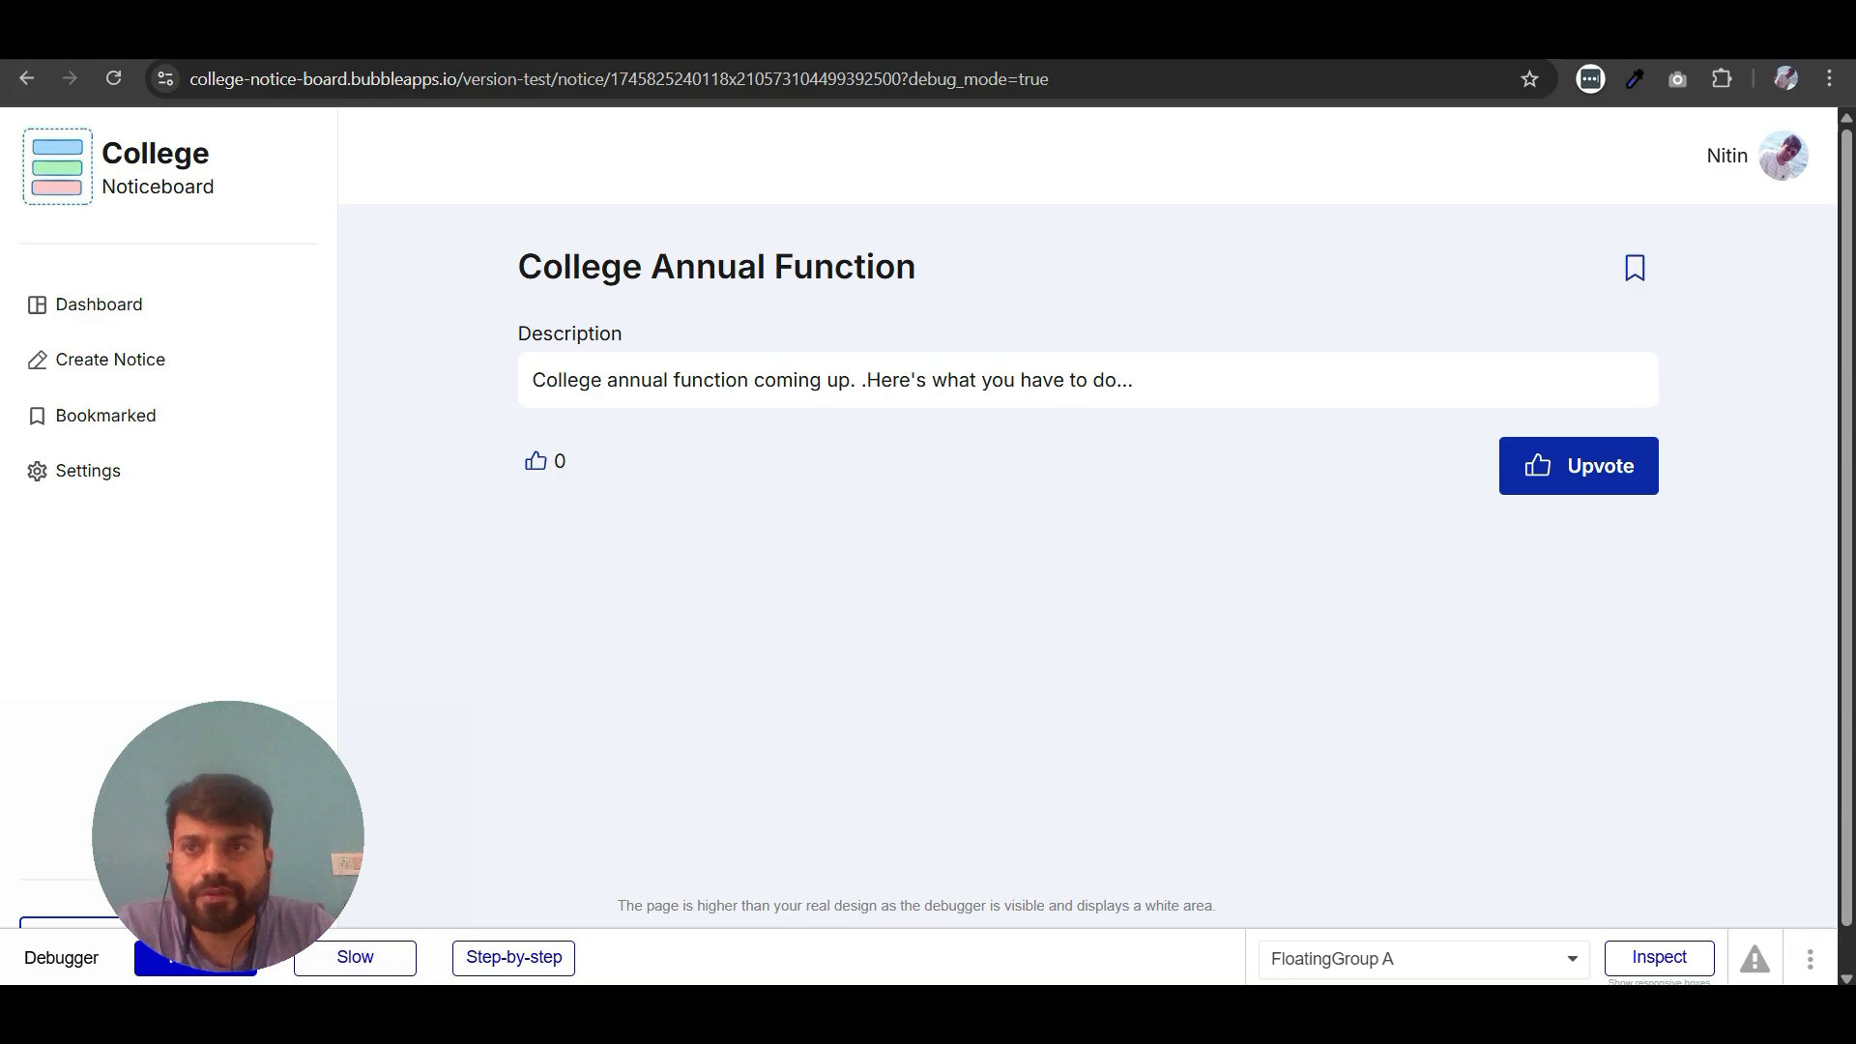
{"action": "left_click", "coordinate": [387, 39]}
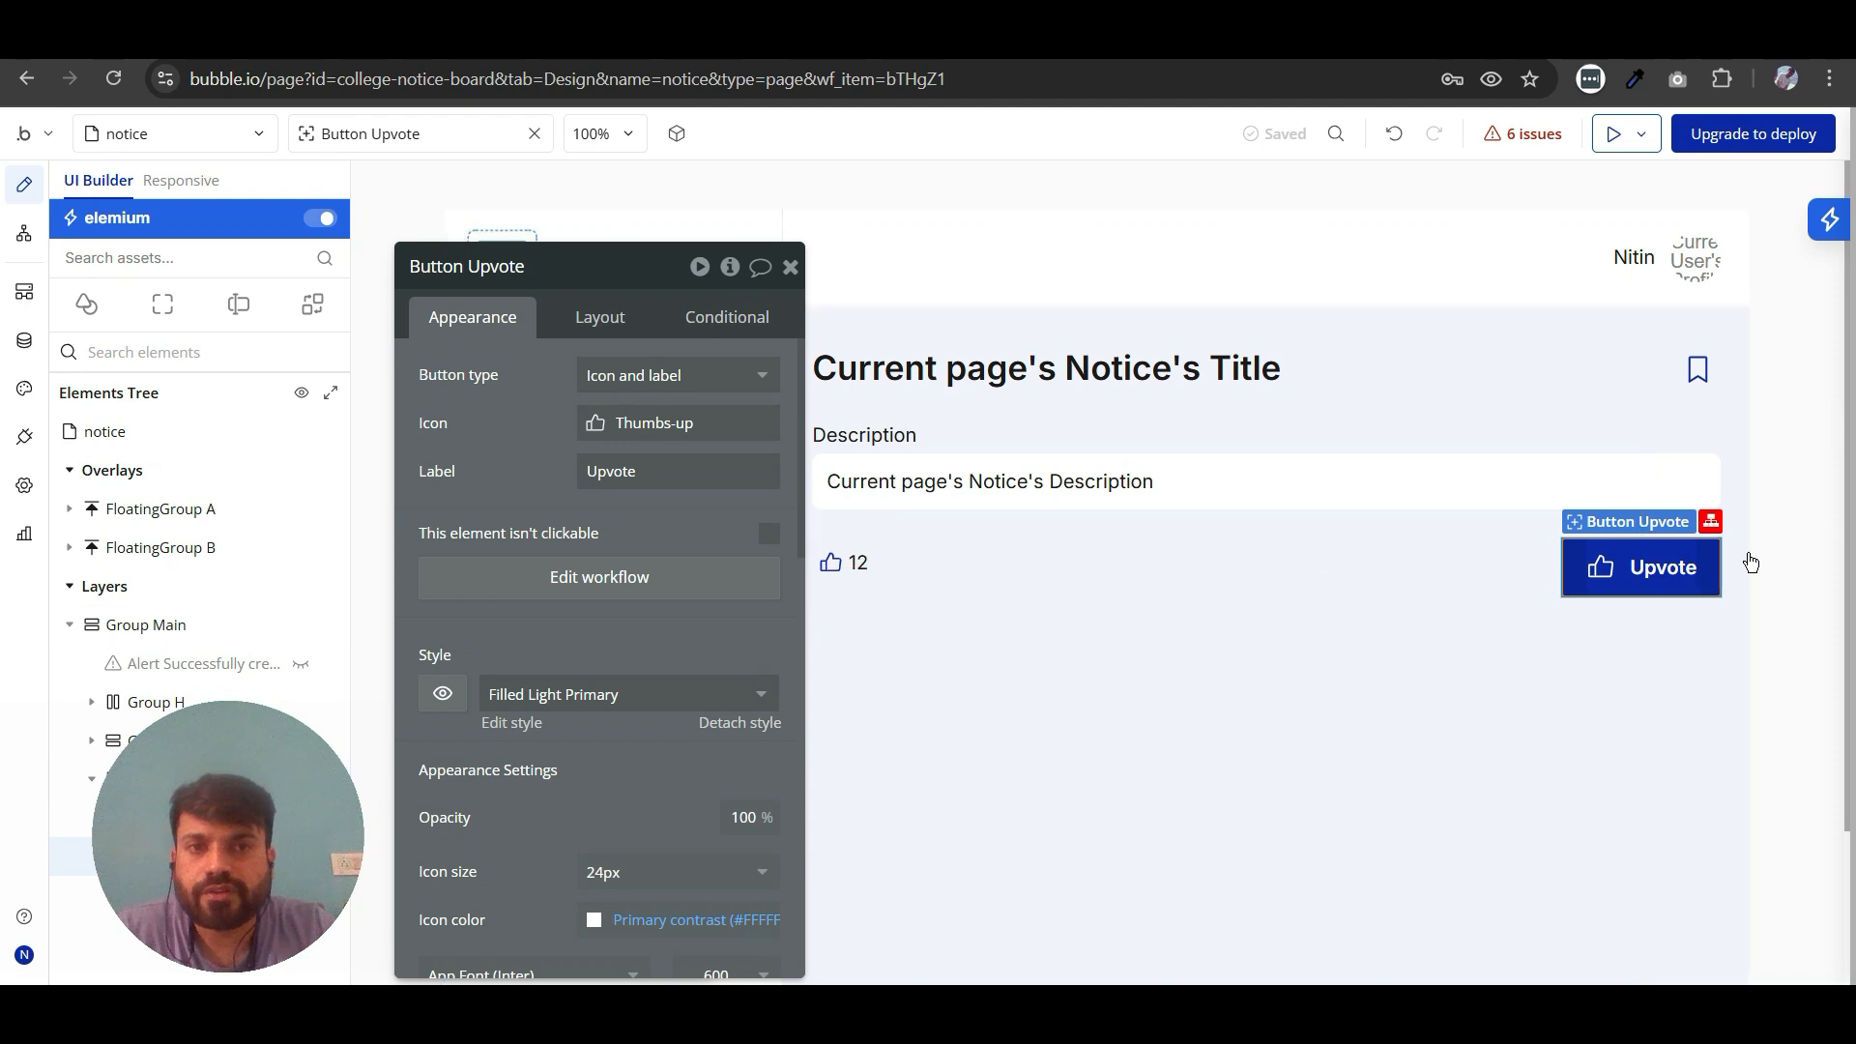
- Open the Upvote button's click workflow and delete its create Notice, reset inputs and show message actions
{"action": "left_click", "coordinate": [597, 588]}
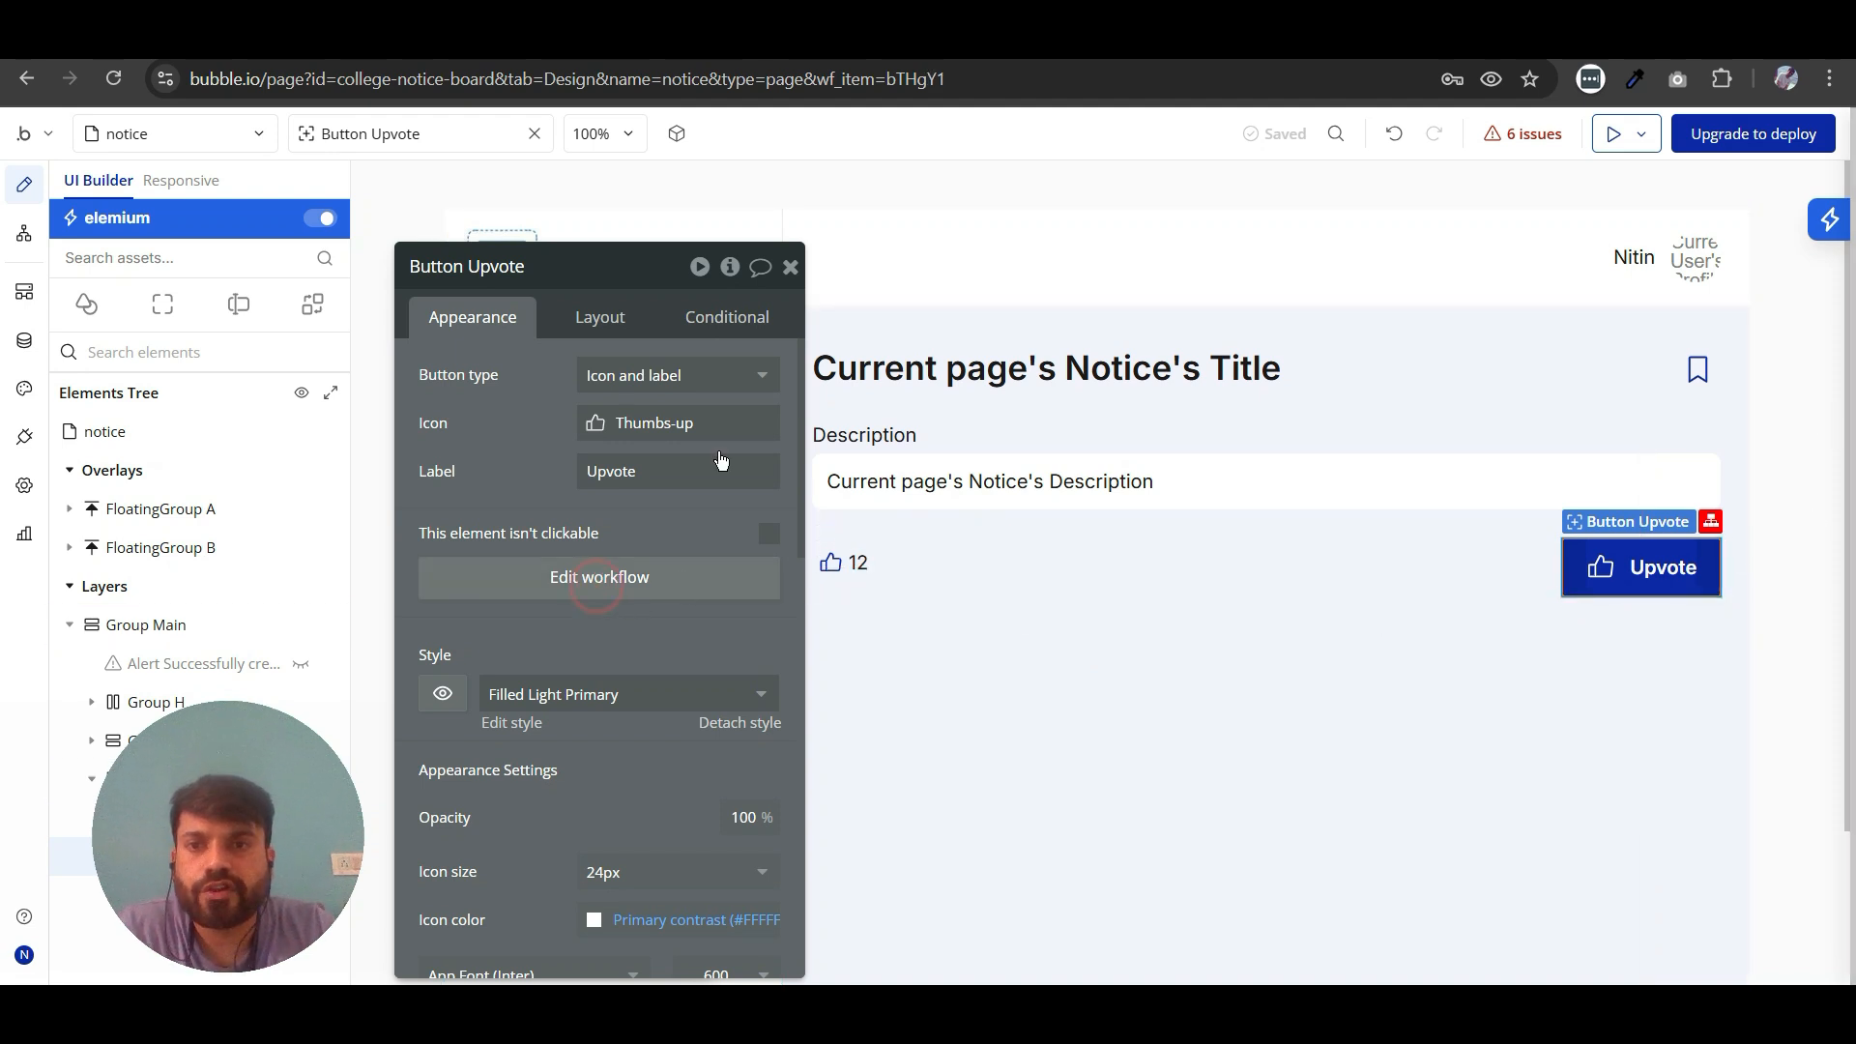
{"action": "left_click", "coordinate": [791, 268]}
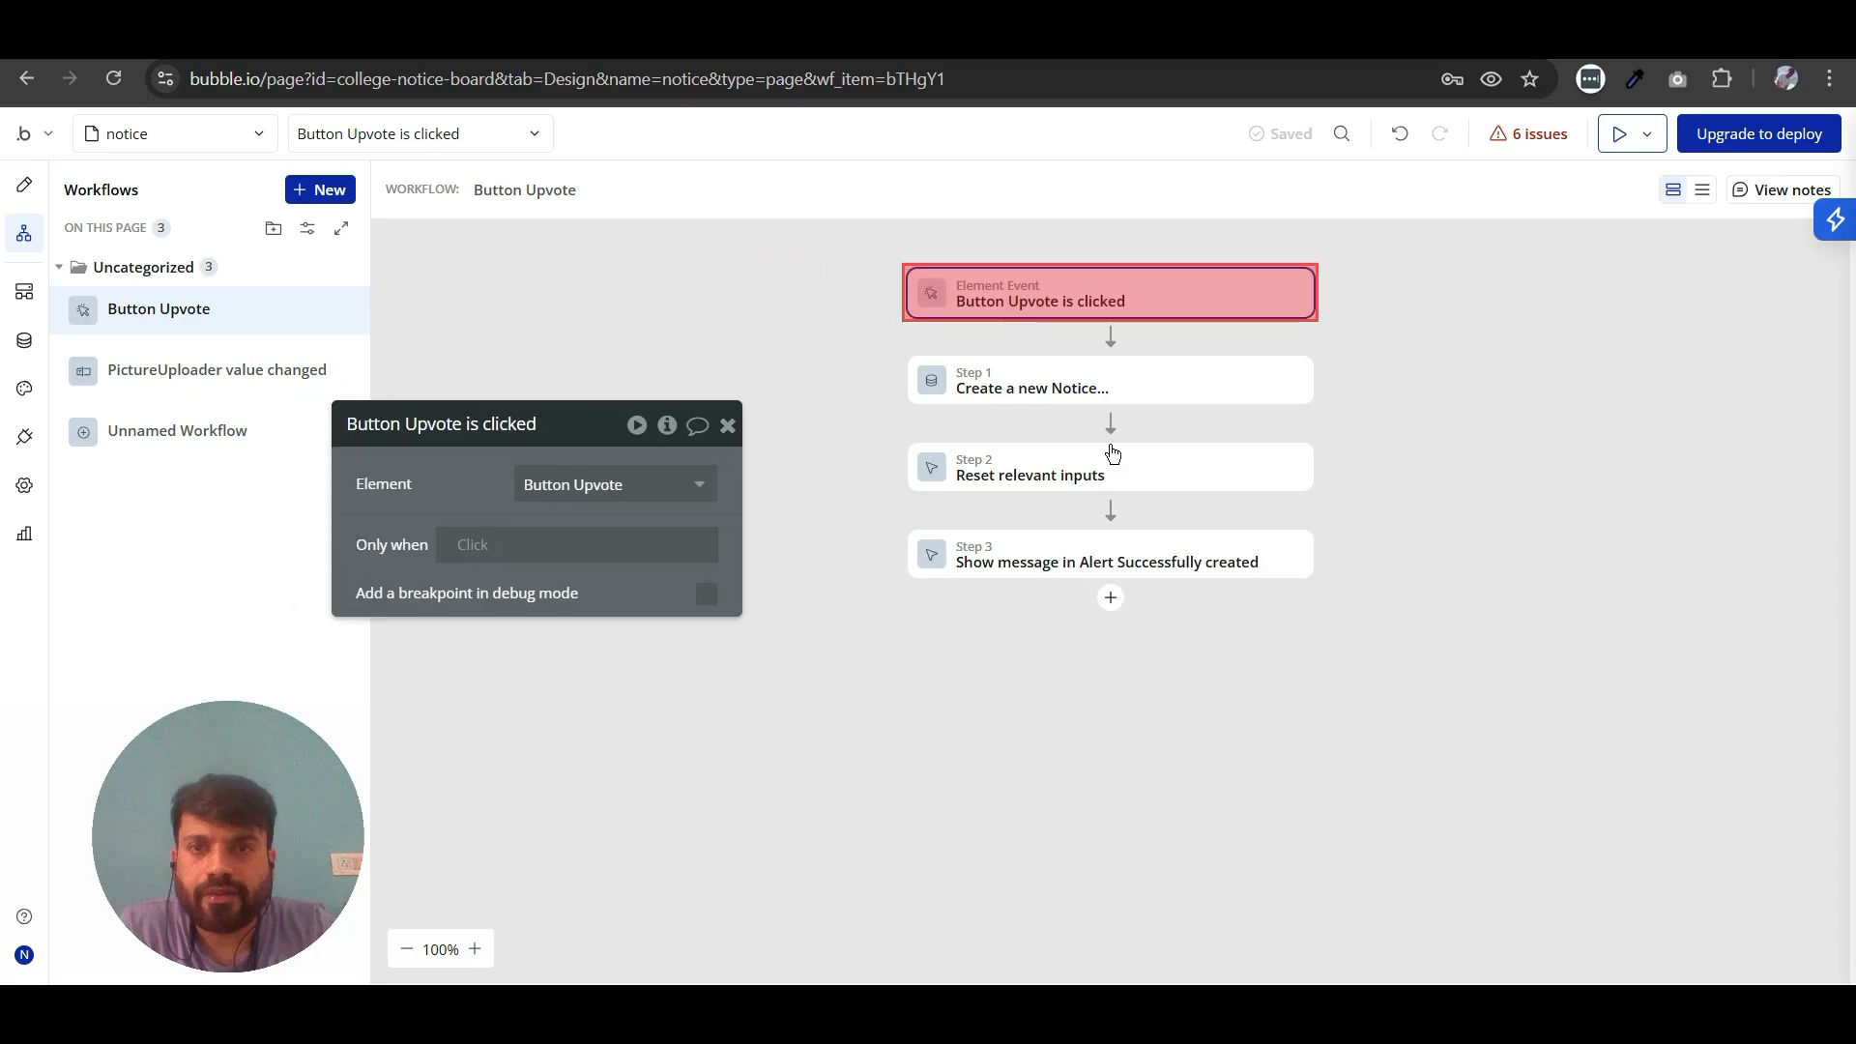
{"action": "left_click", "coordinate": [1281, 389]}
{"action": "left_click", "coordinate": [1313, 750]}
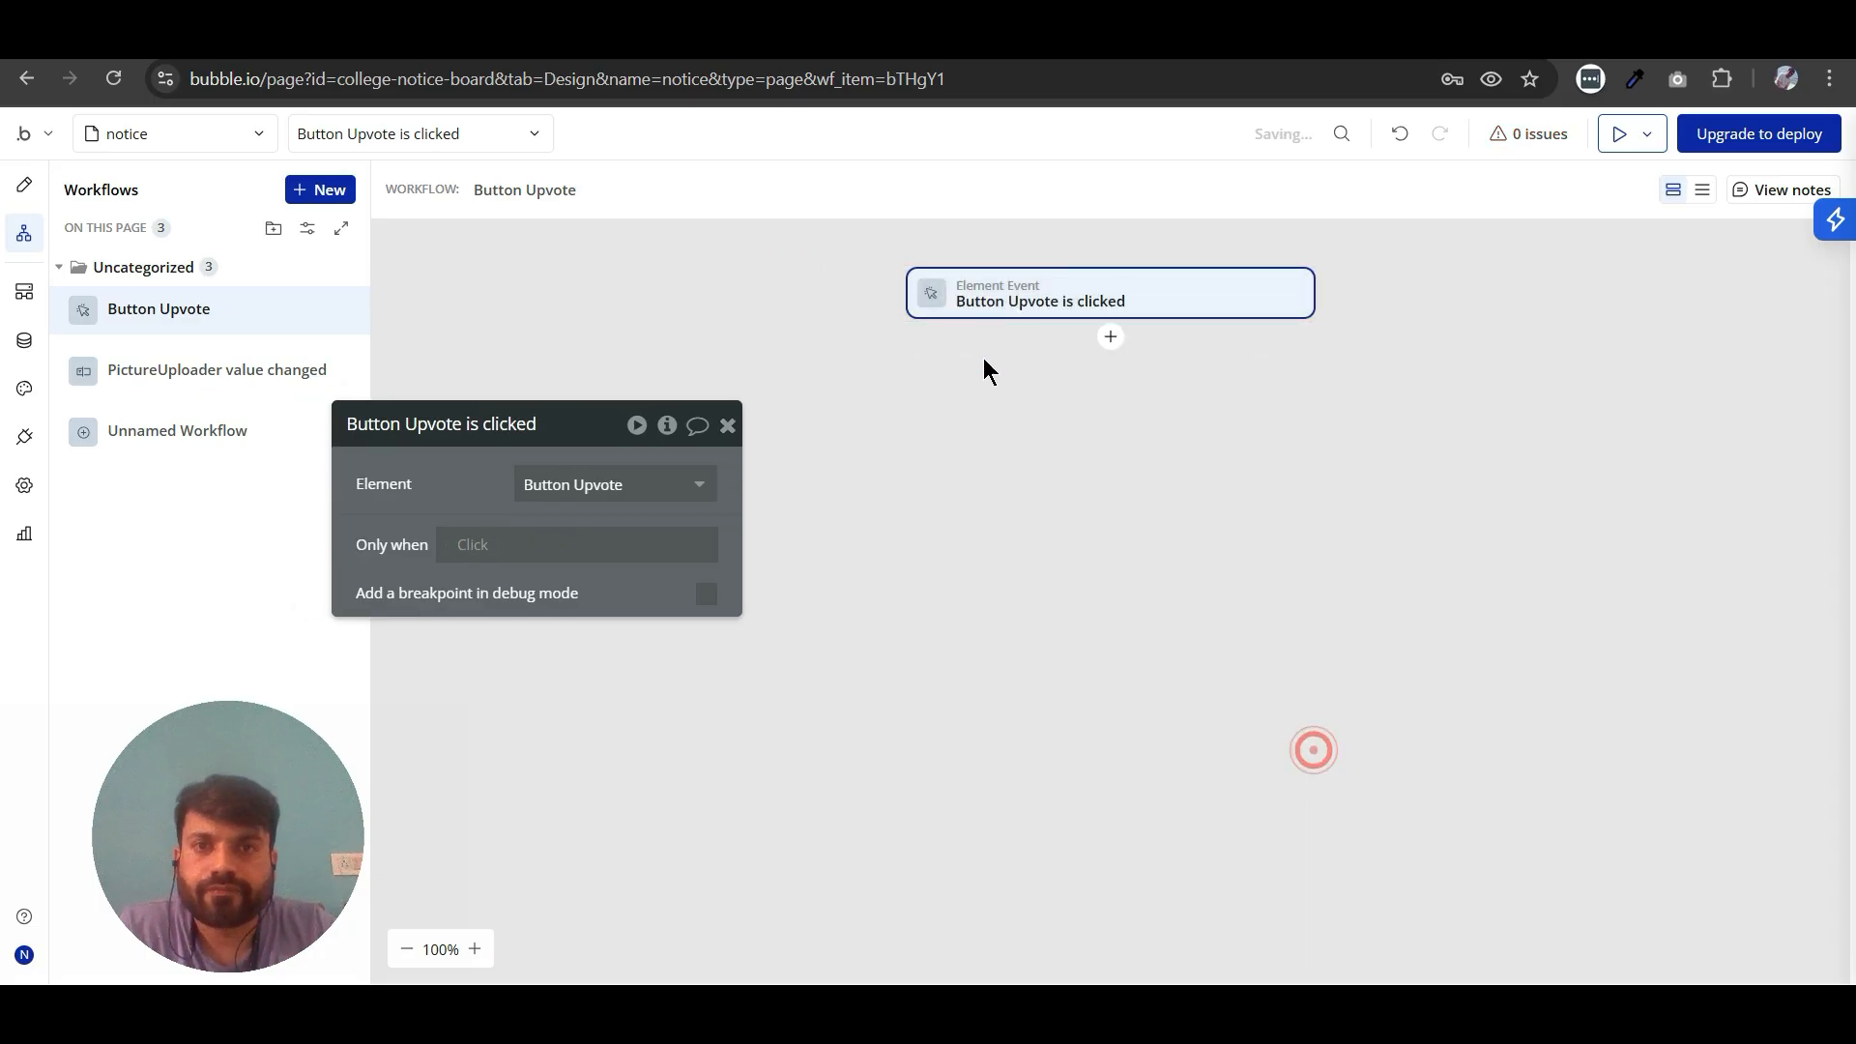
- Add a Make changes to thing action to the Upvote workflow with Current page's Notice as the thing to change
{"action": "left_click", "coordinate": [1110, 340]}
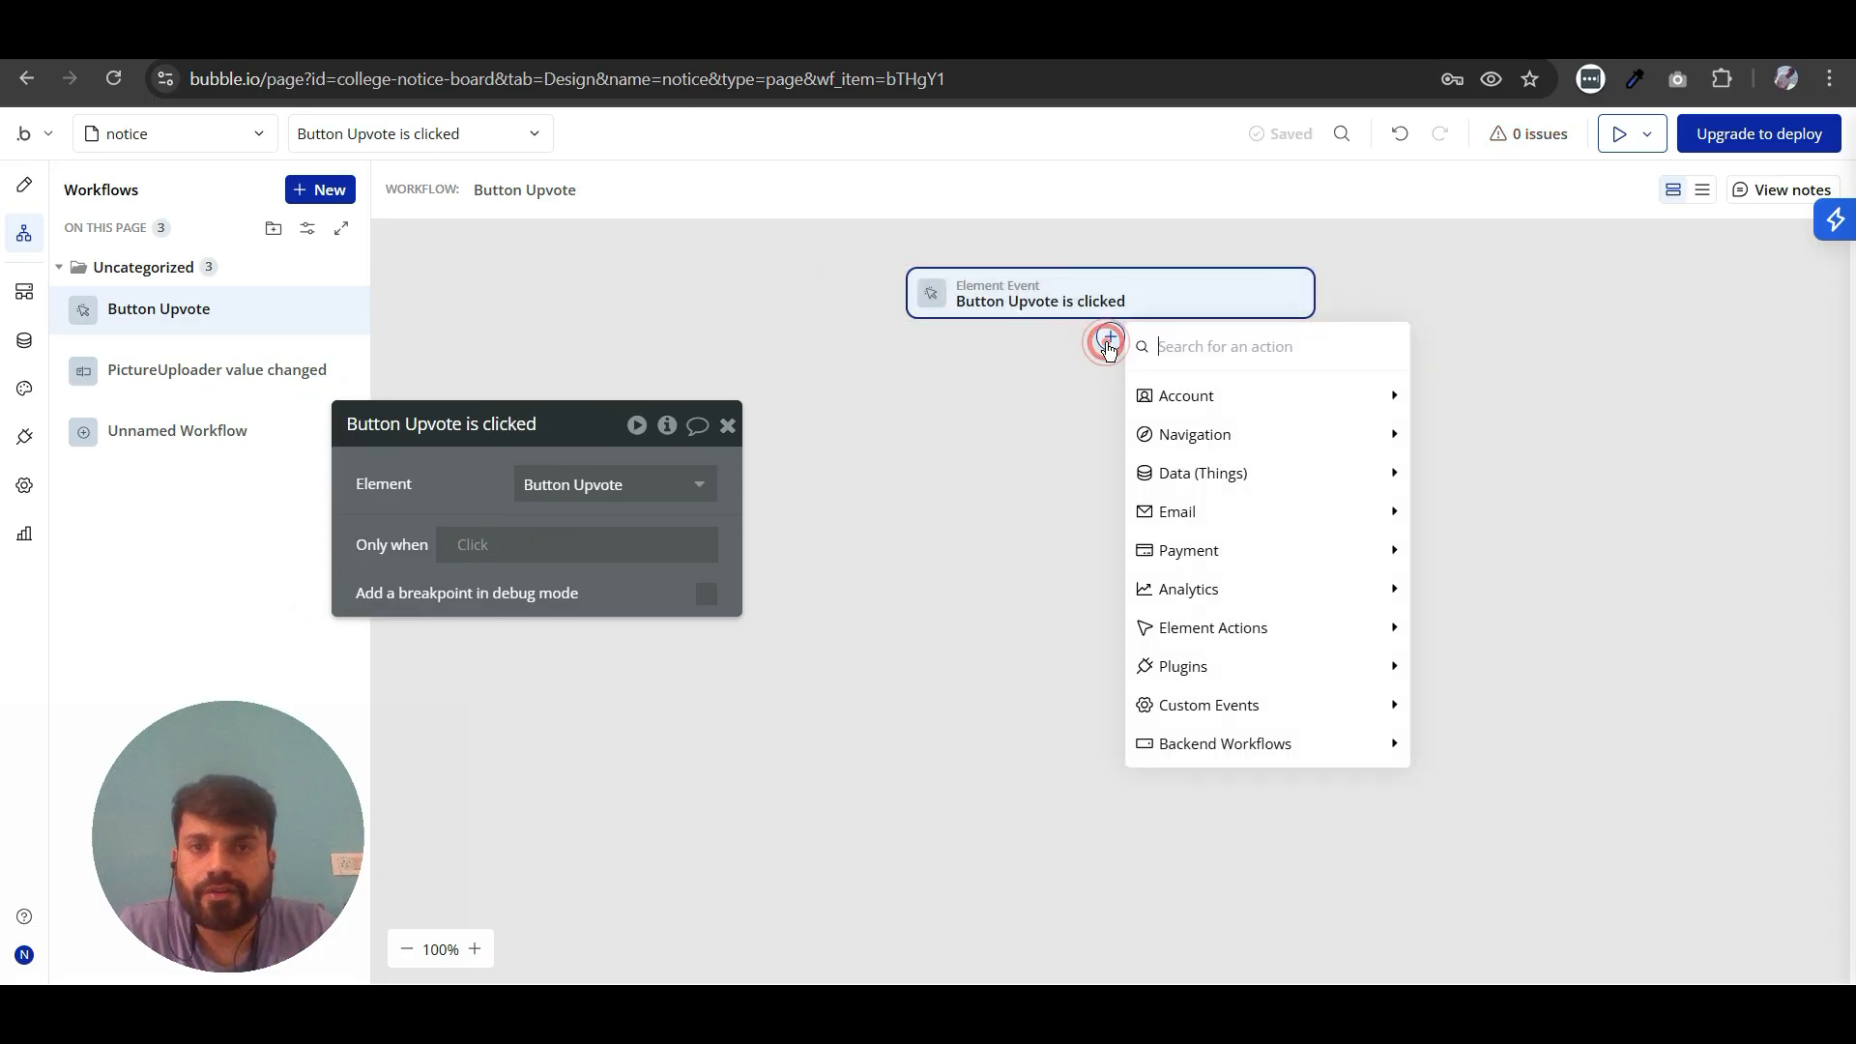
{"action": "mouse_move", "coordinate": [1302, 532]}
{"action": "mouse_move", "coordinate": [1400, 476]}
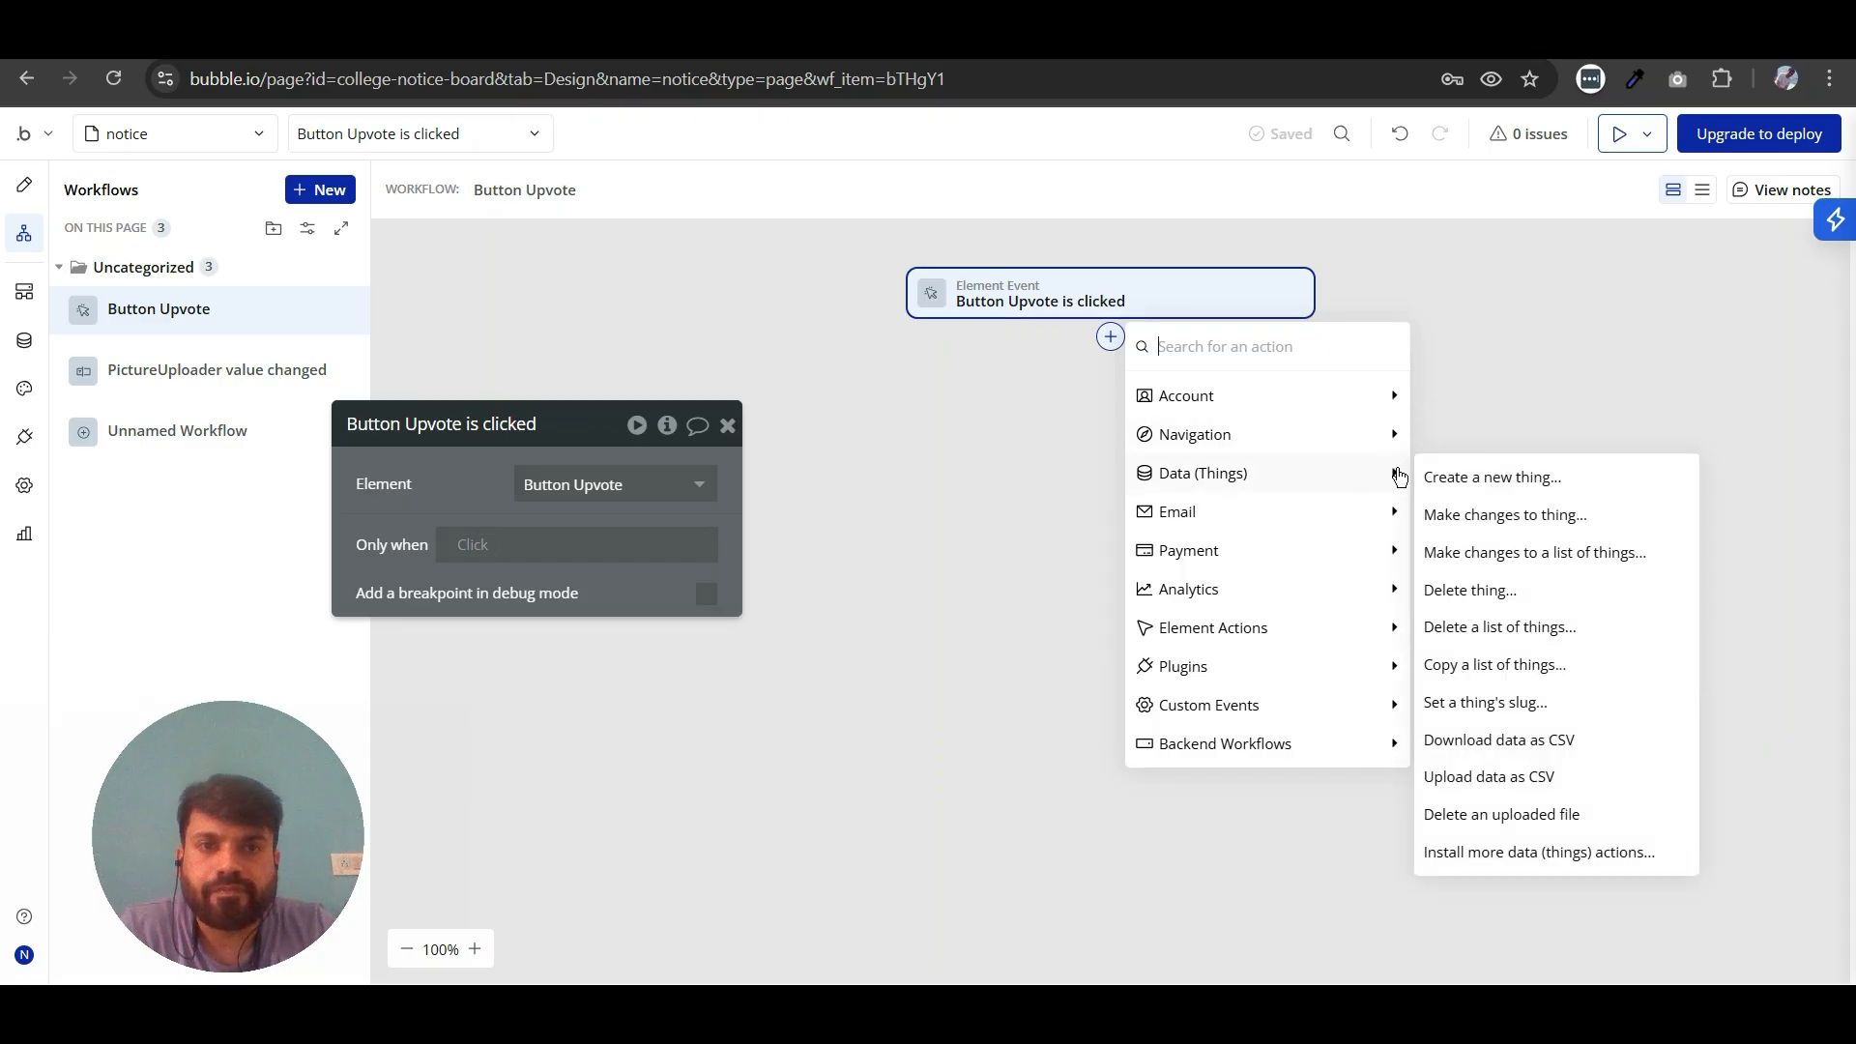
{"action": "left_click", "coordinate": [1433, 512]}
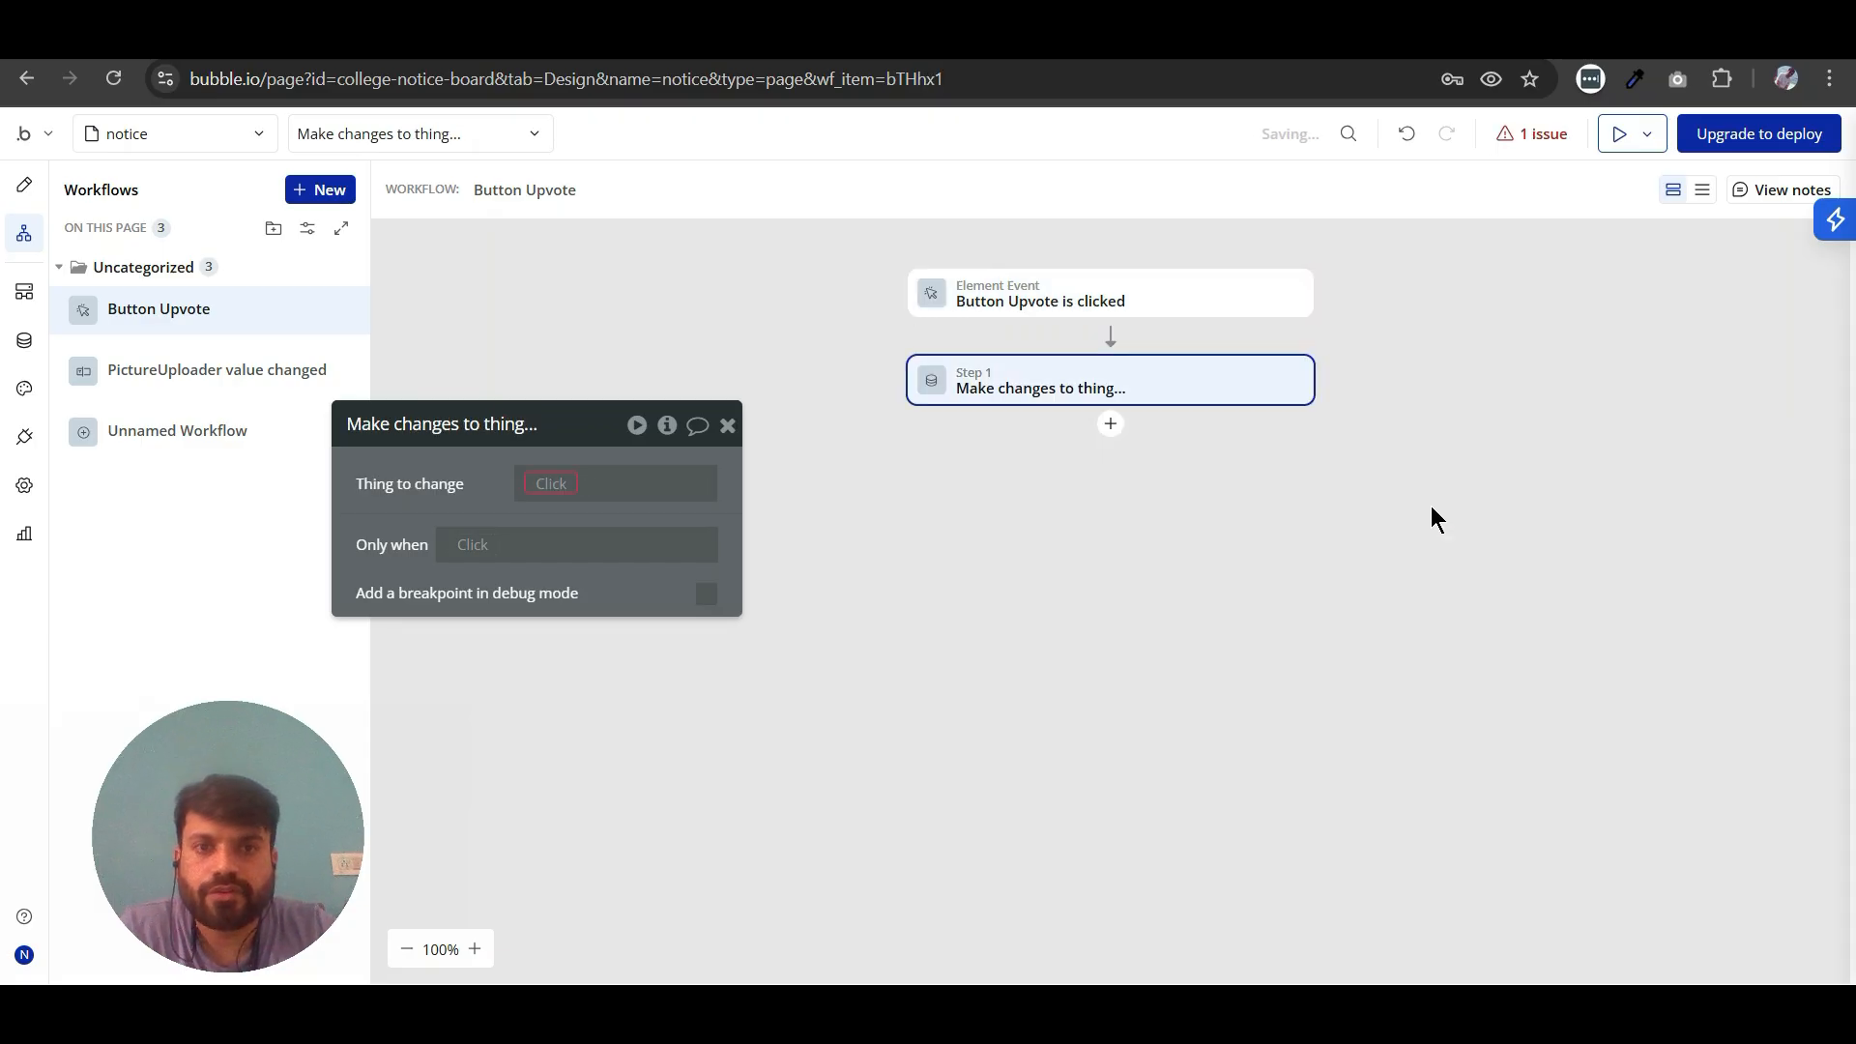
{"action": "left_click", "coordinate": [522, 486]}
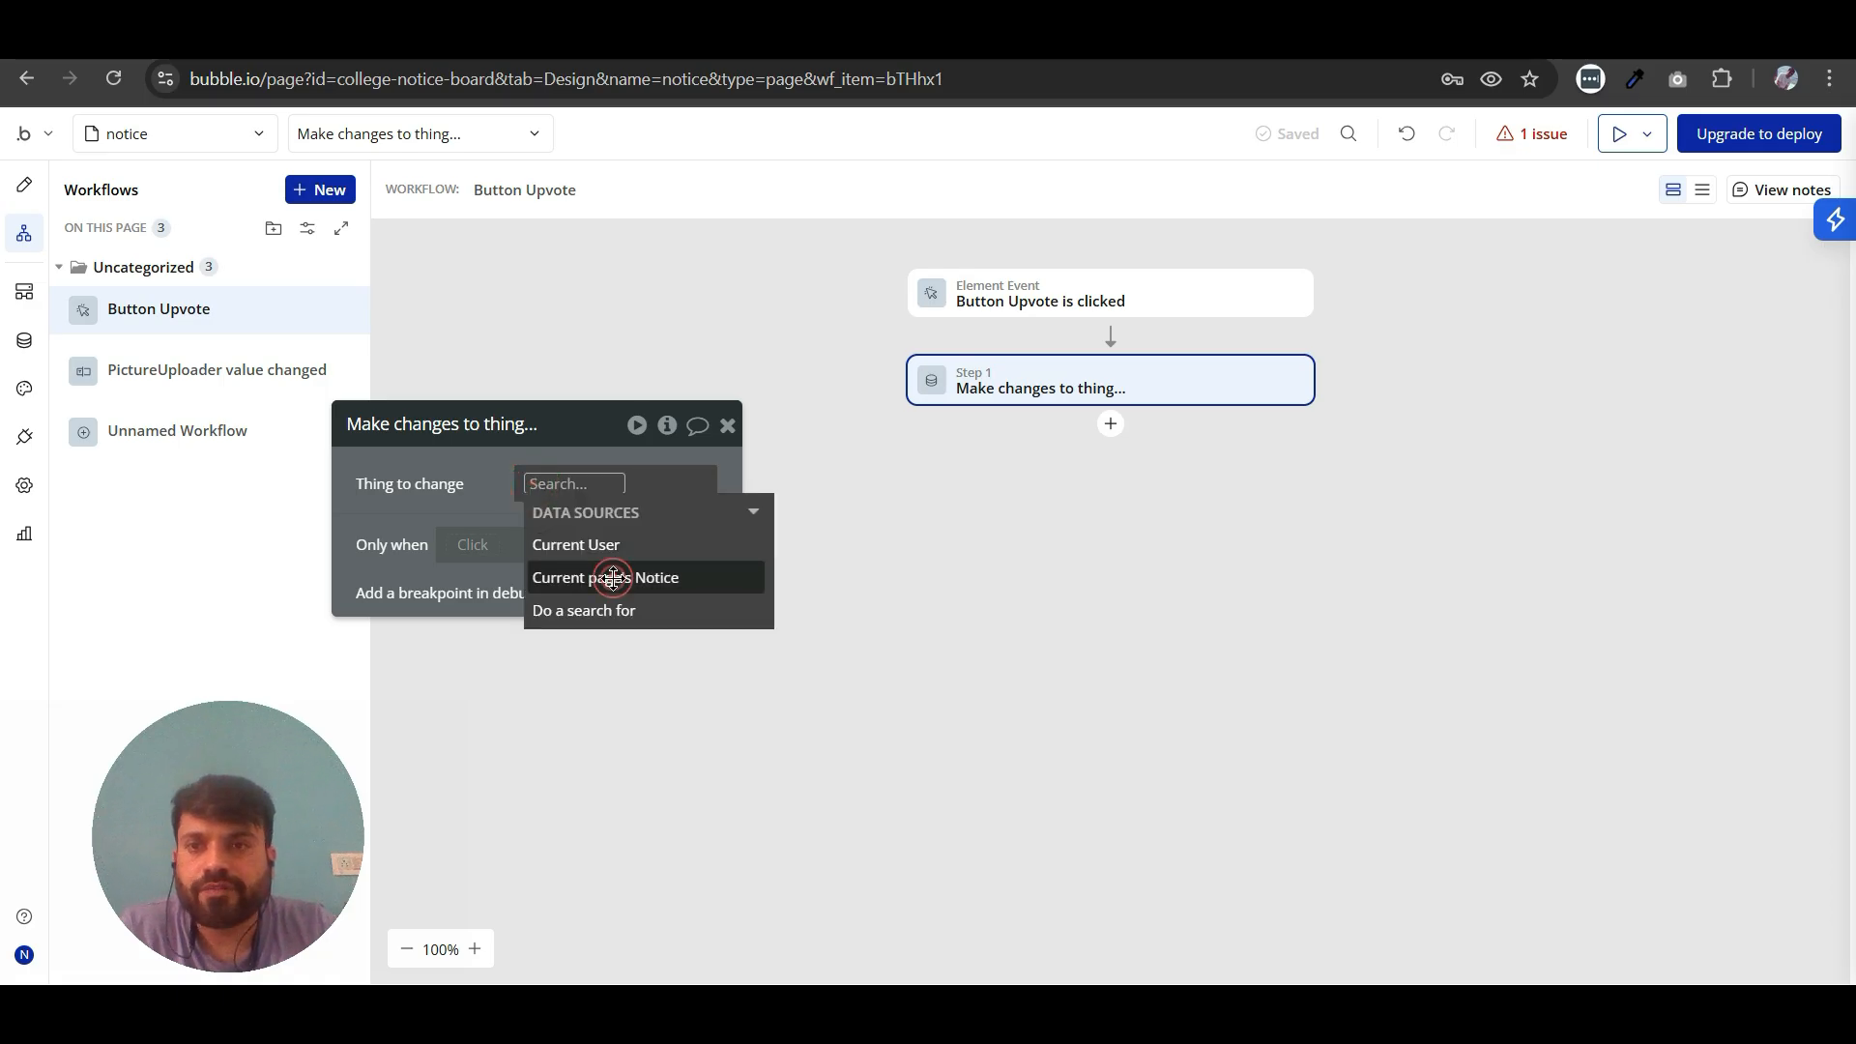
{"action": "left_click", "coordinate": [613, 578]}
- Make the action add Current User to the notice's Vote list, and close the action's properties
{"action": "left_click", "coordinate": [455, 513]}
{"action": "left_click", "coordinate": [458, 549]}
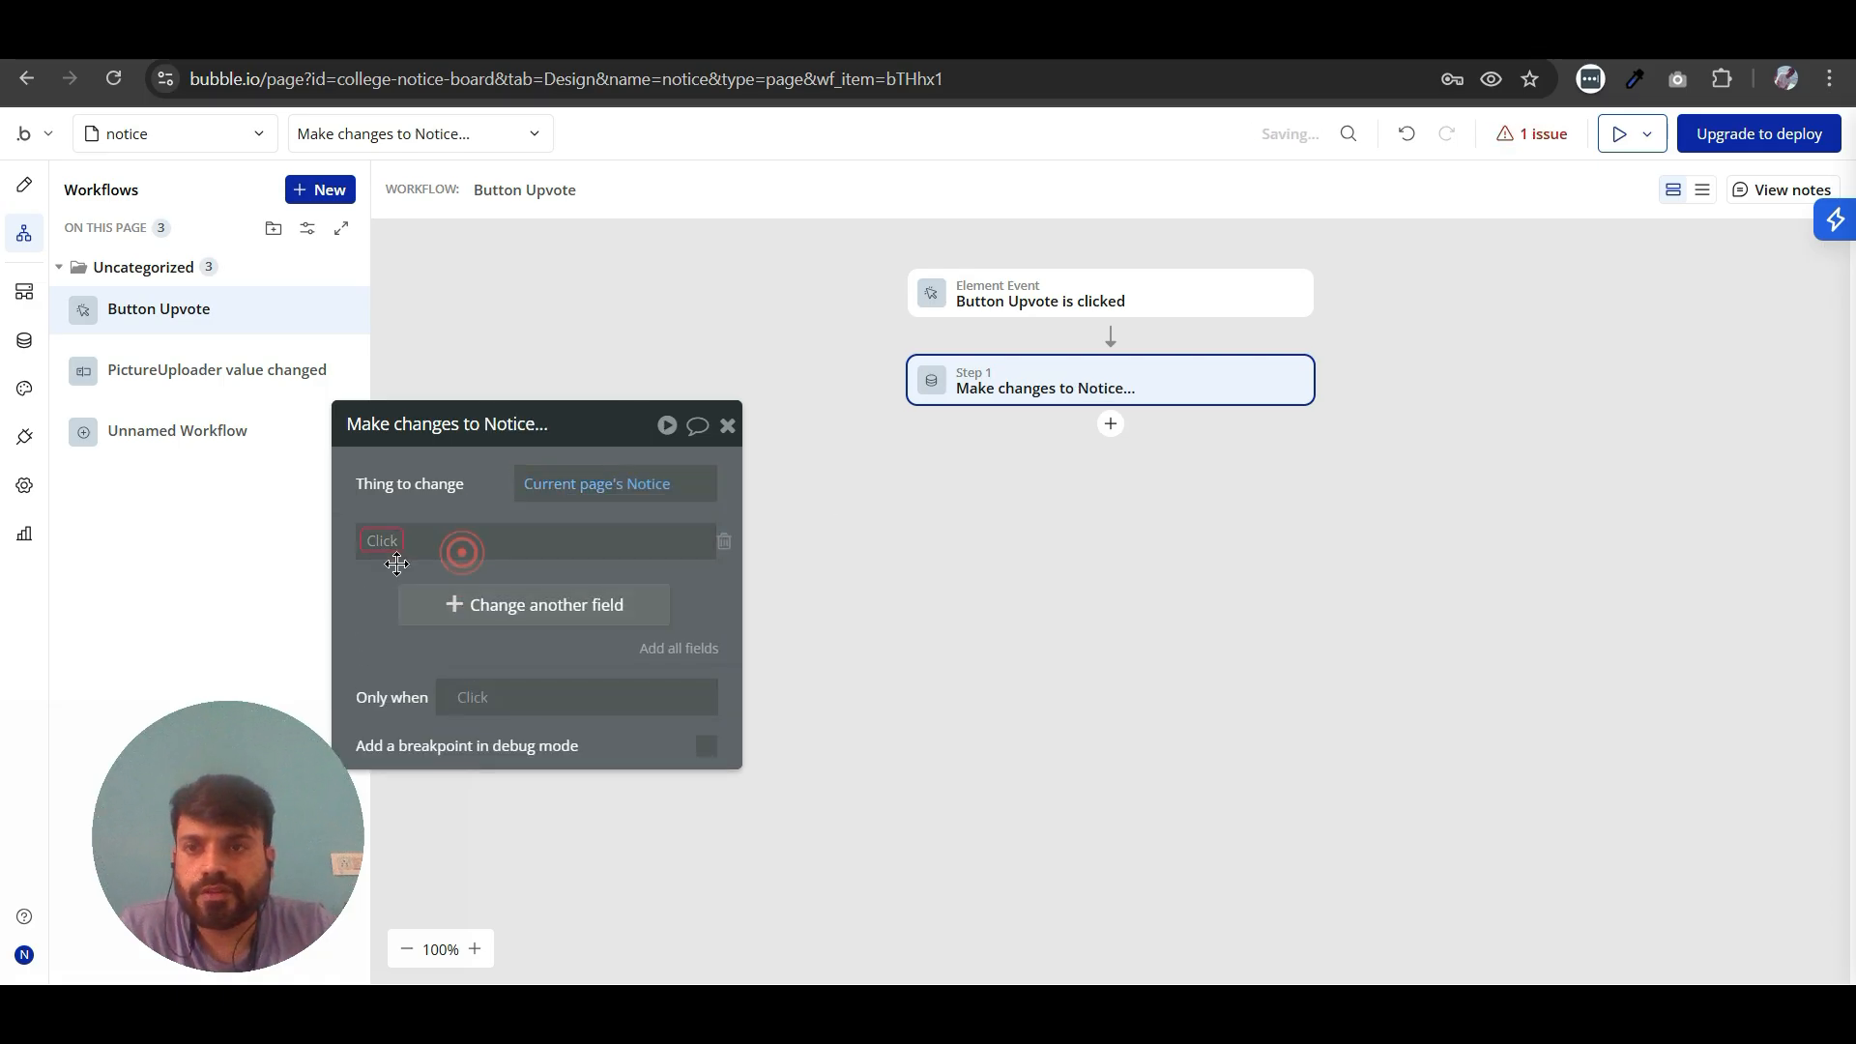
{"action": "left_click", "coordinate": [383, 539]}
{"action": "left_click", "coordinate": [387, 669]}
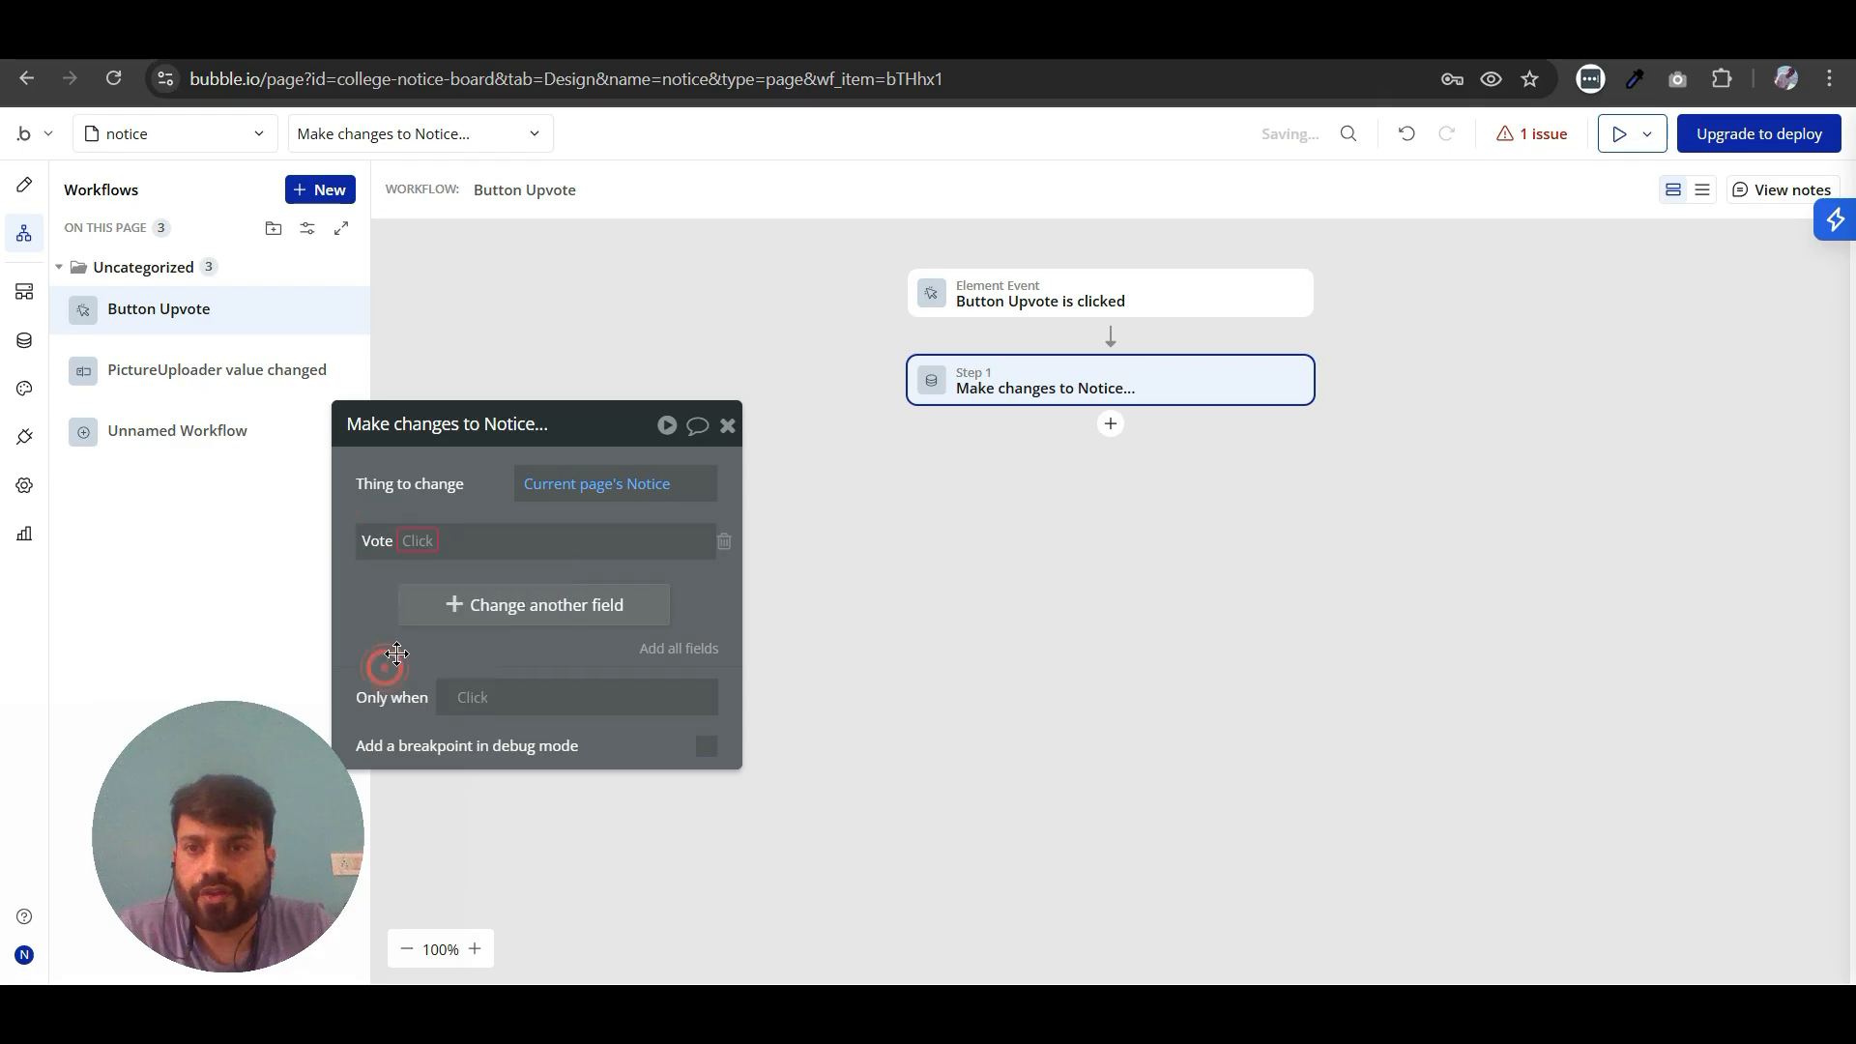
{"action": "left_click", "coordinate": [418, 540]}
{"action": "left_click", "coordinate": [429, 572]}
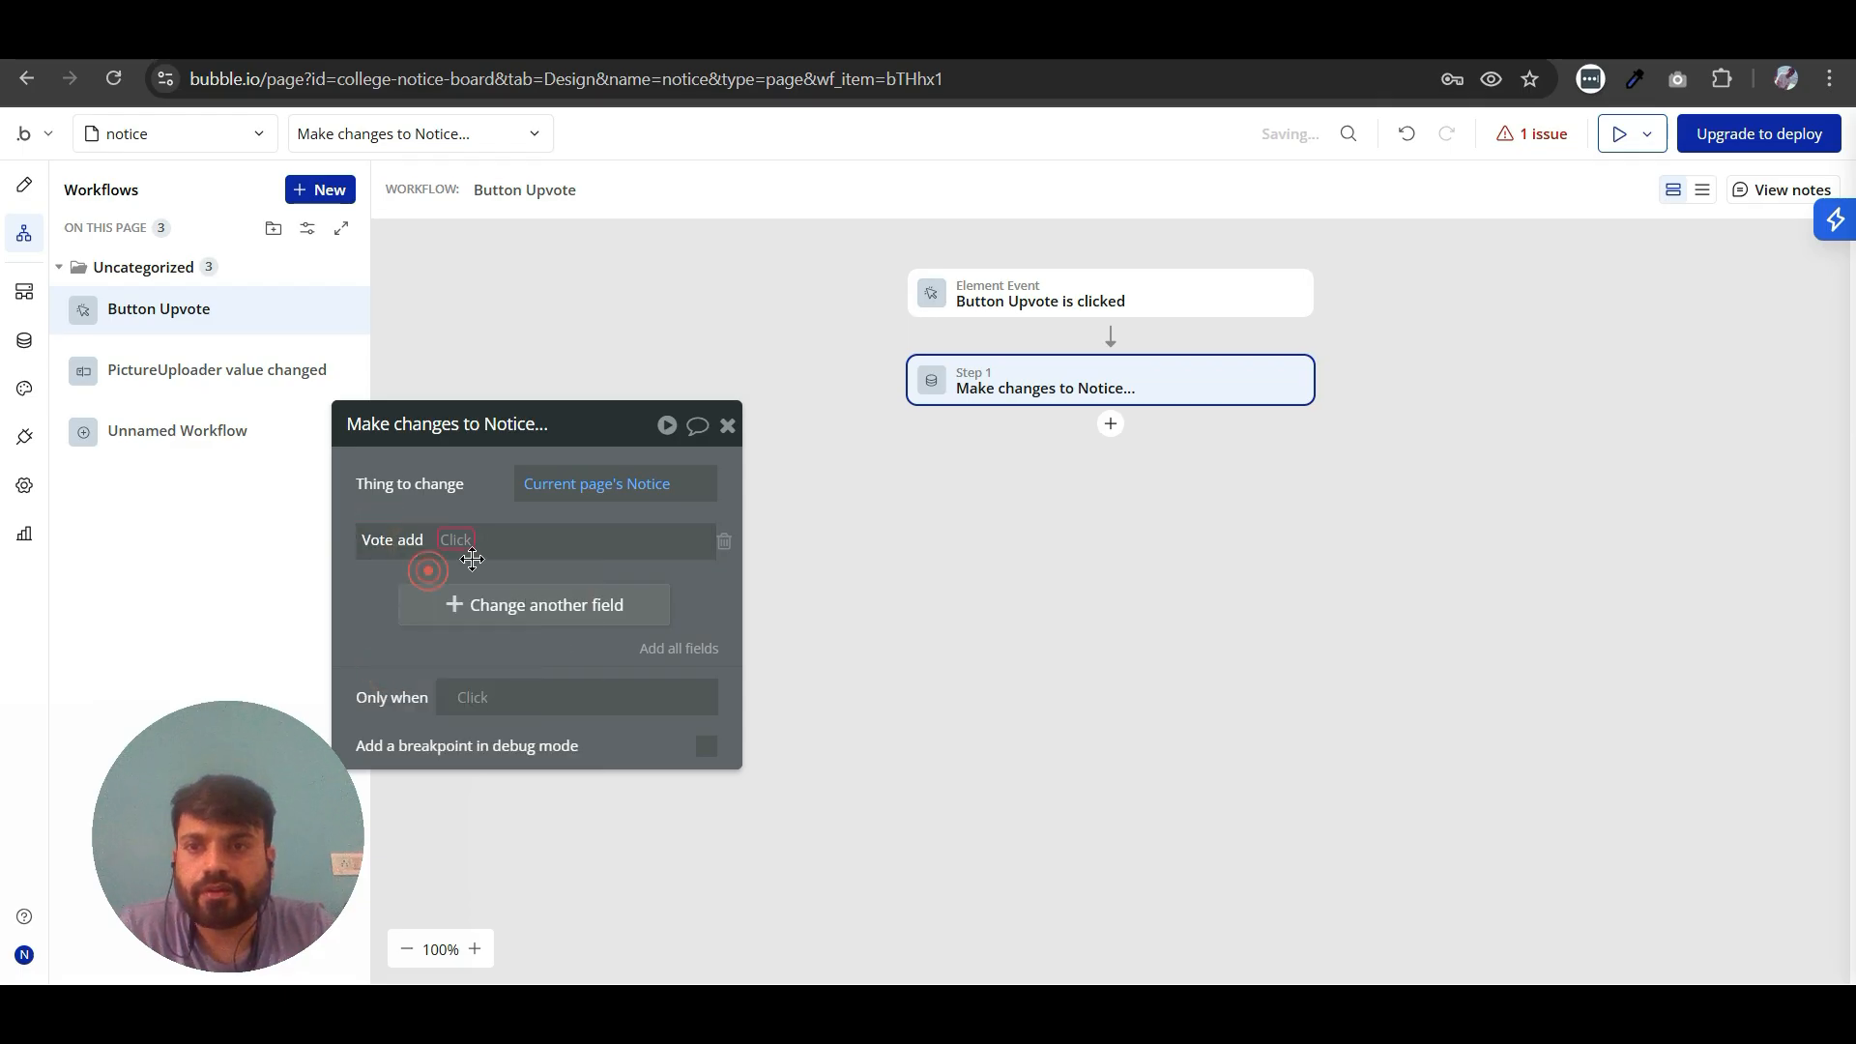
{"action": "left_click", "coordinate": [456, 539]}
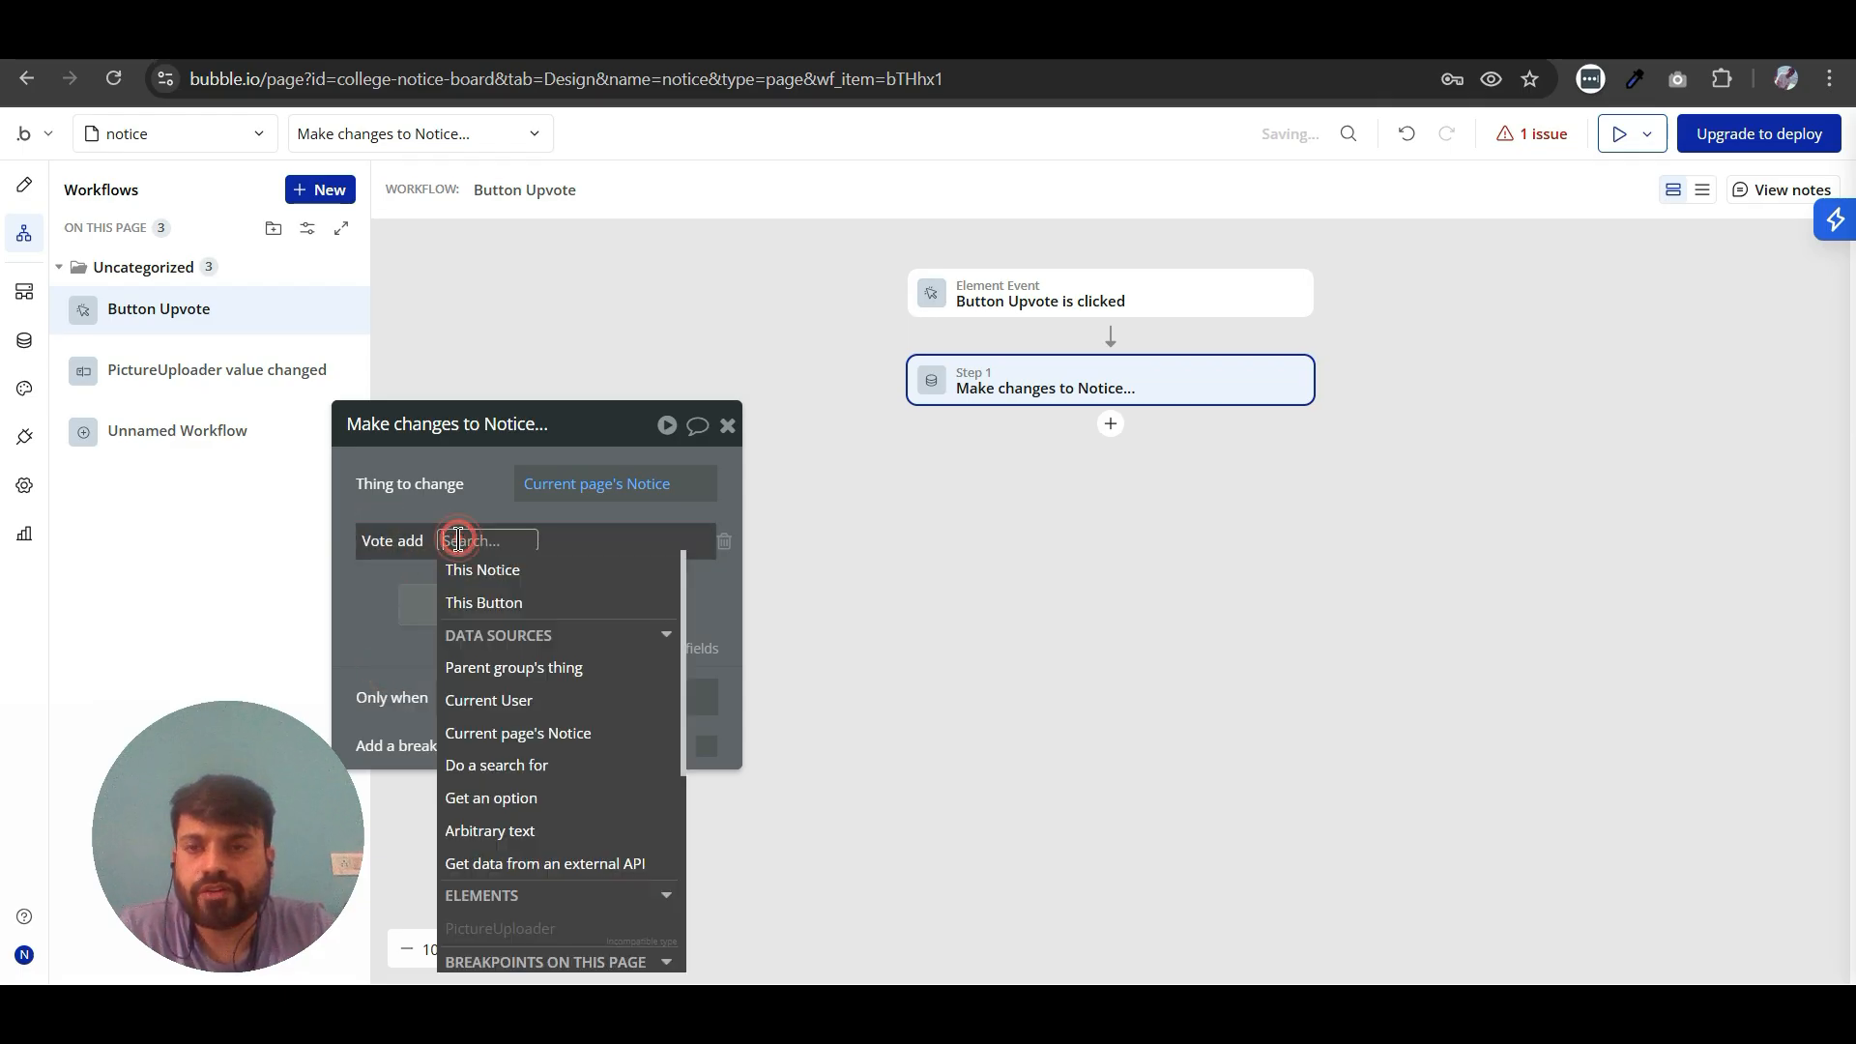
{"action": "left_click", "coordinate": [513, 700]}
{"action": "left_click", "coordinate": [458, 501]}
{"action": "left_click_drag", "start_coordinate": [457, 500], "coordinate": [955, 603]}
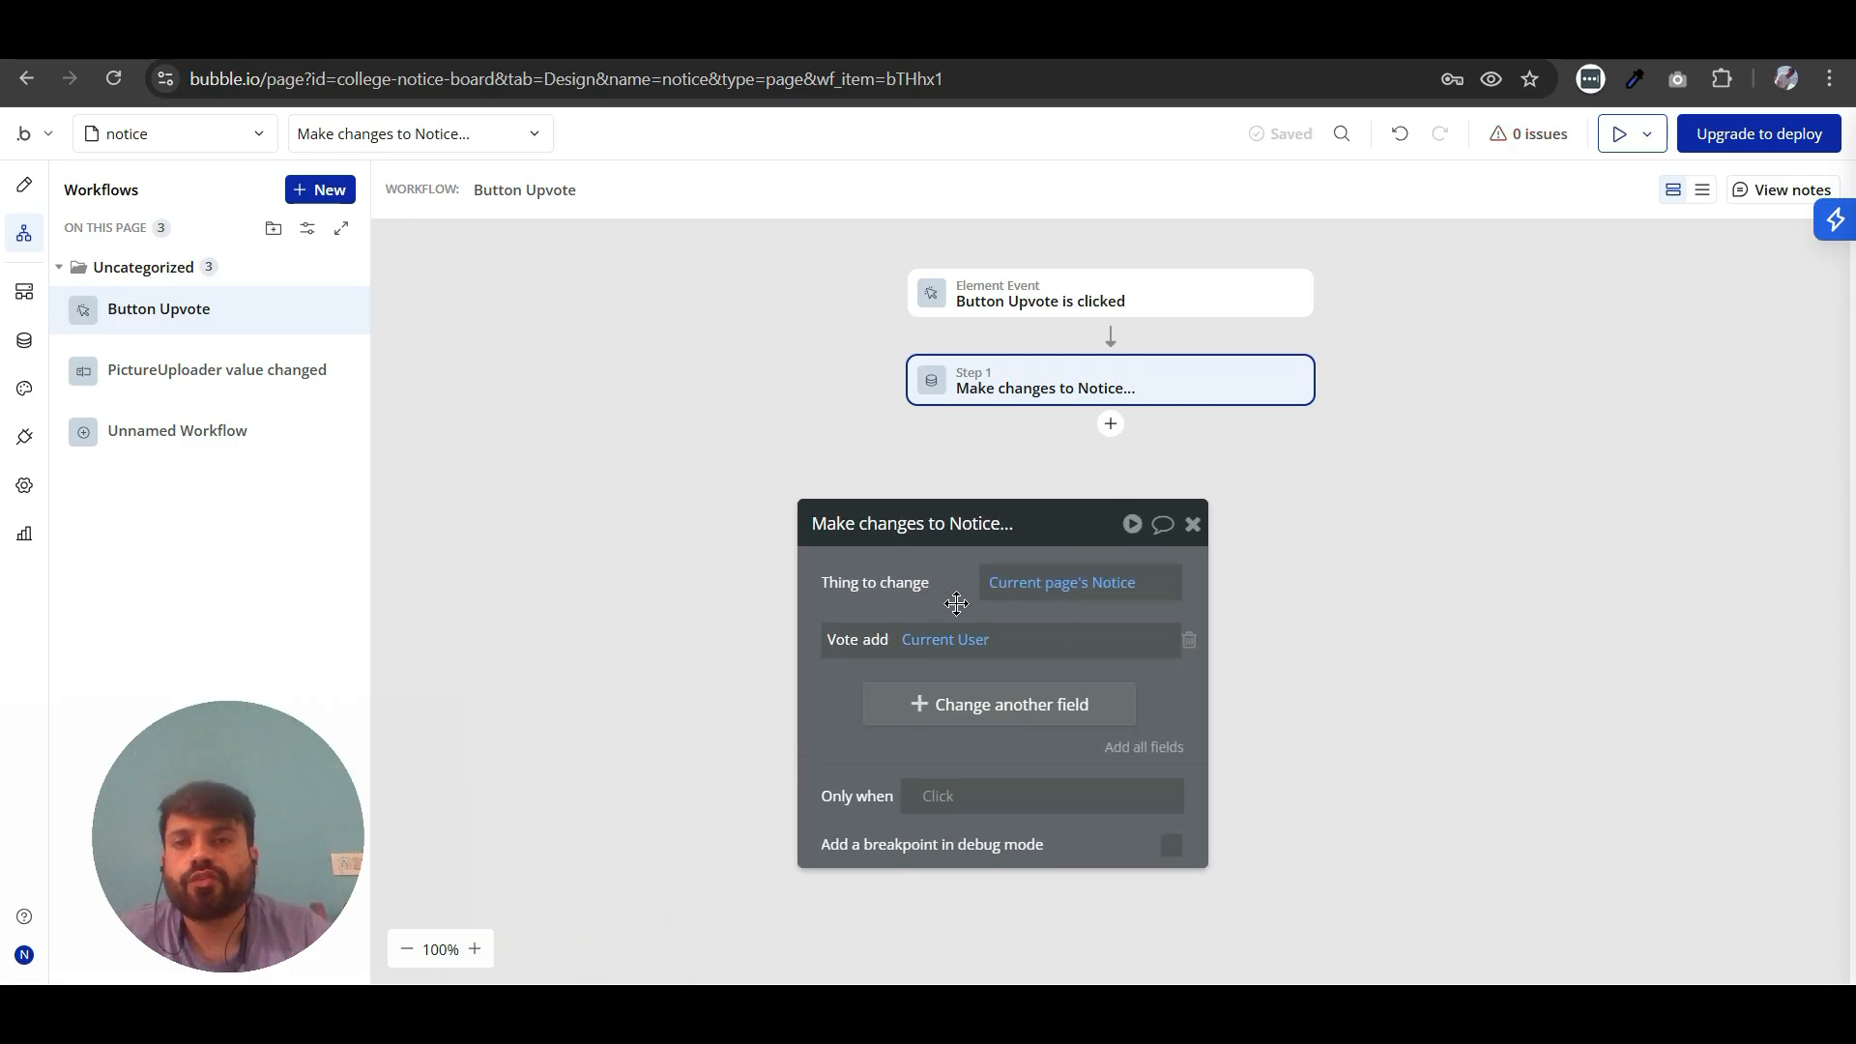
{"action": "left_click", "coordinate": [1190, 527]}
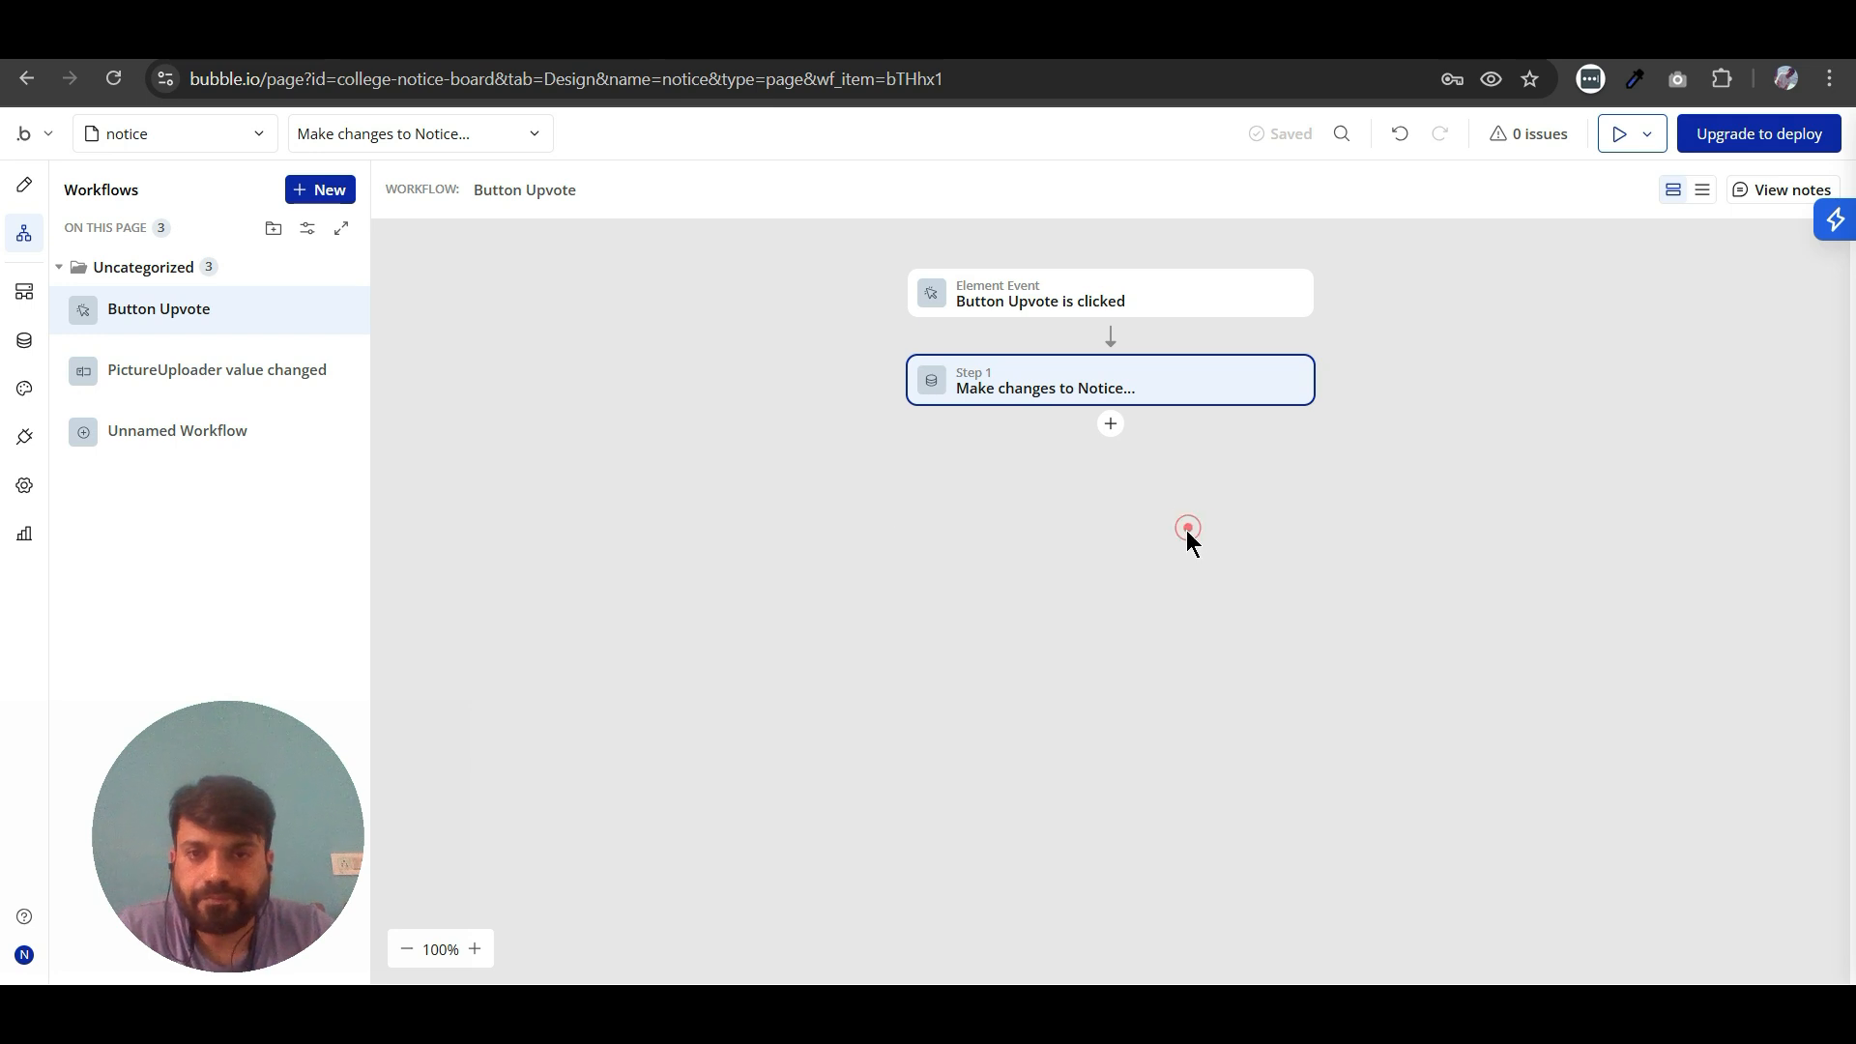
- Review the Notice data type's fields in the database and go back to the notice page
{"action": "left_click", "coordinate": [24, 340]}
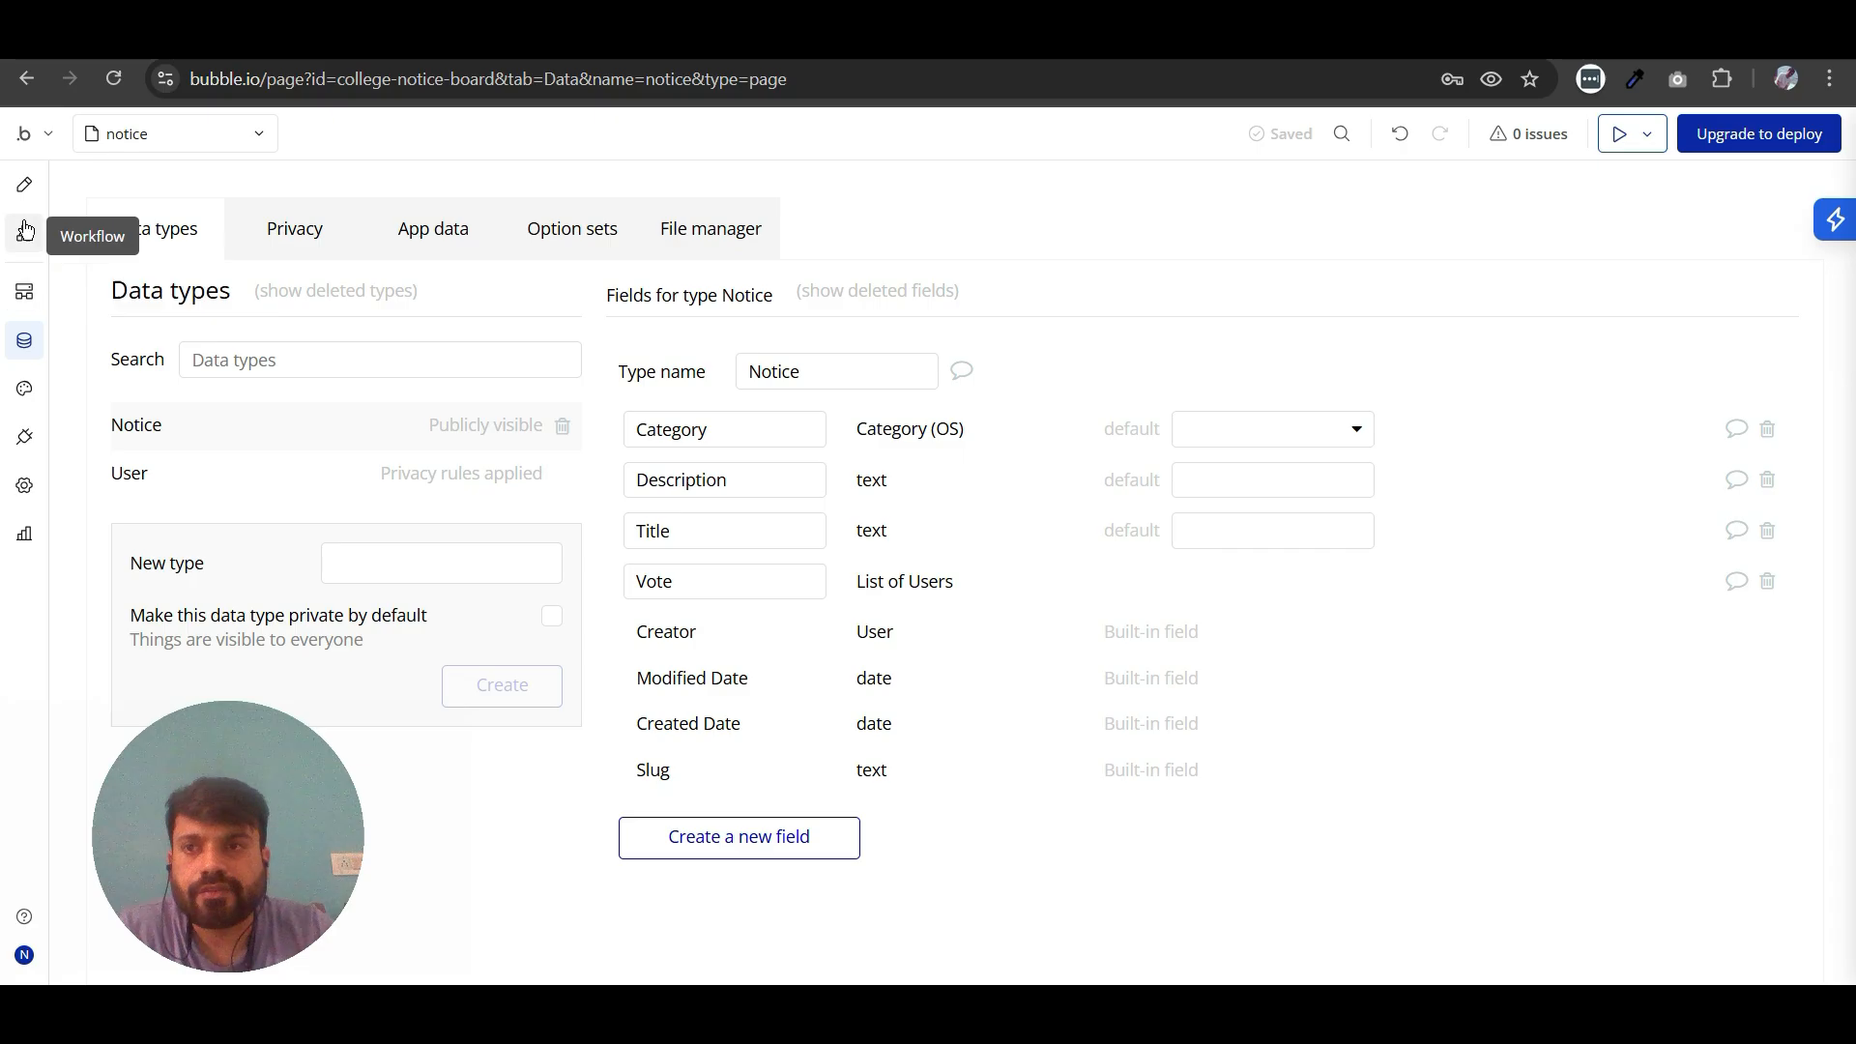
{"action": "left_click", "coordinate": [22, 184]}
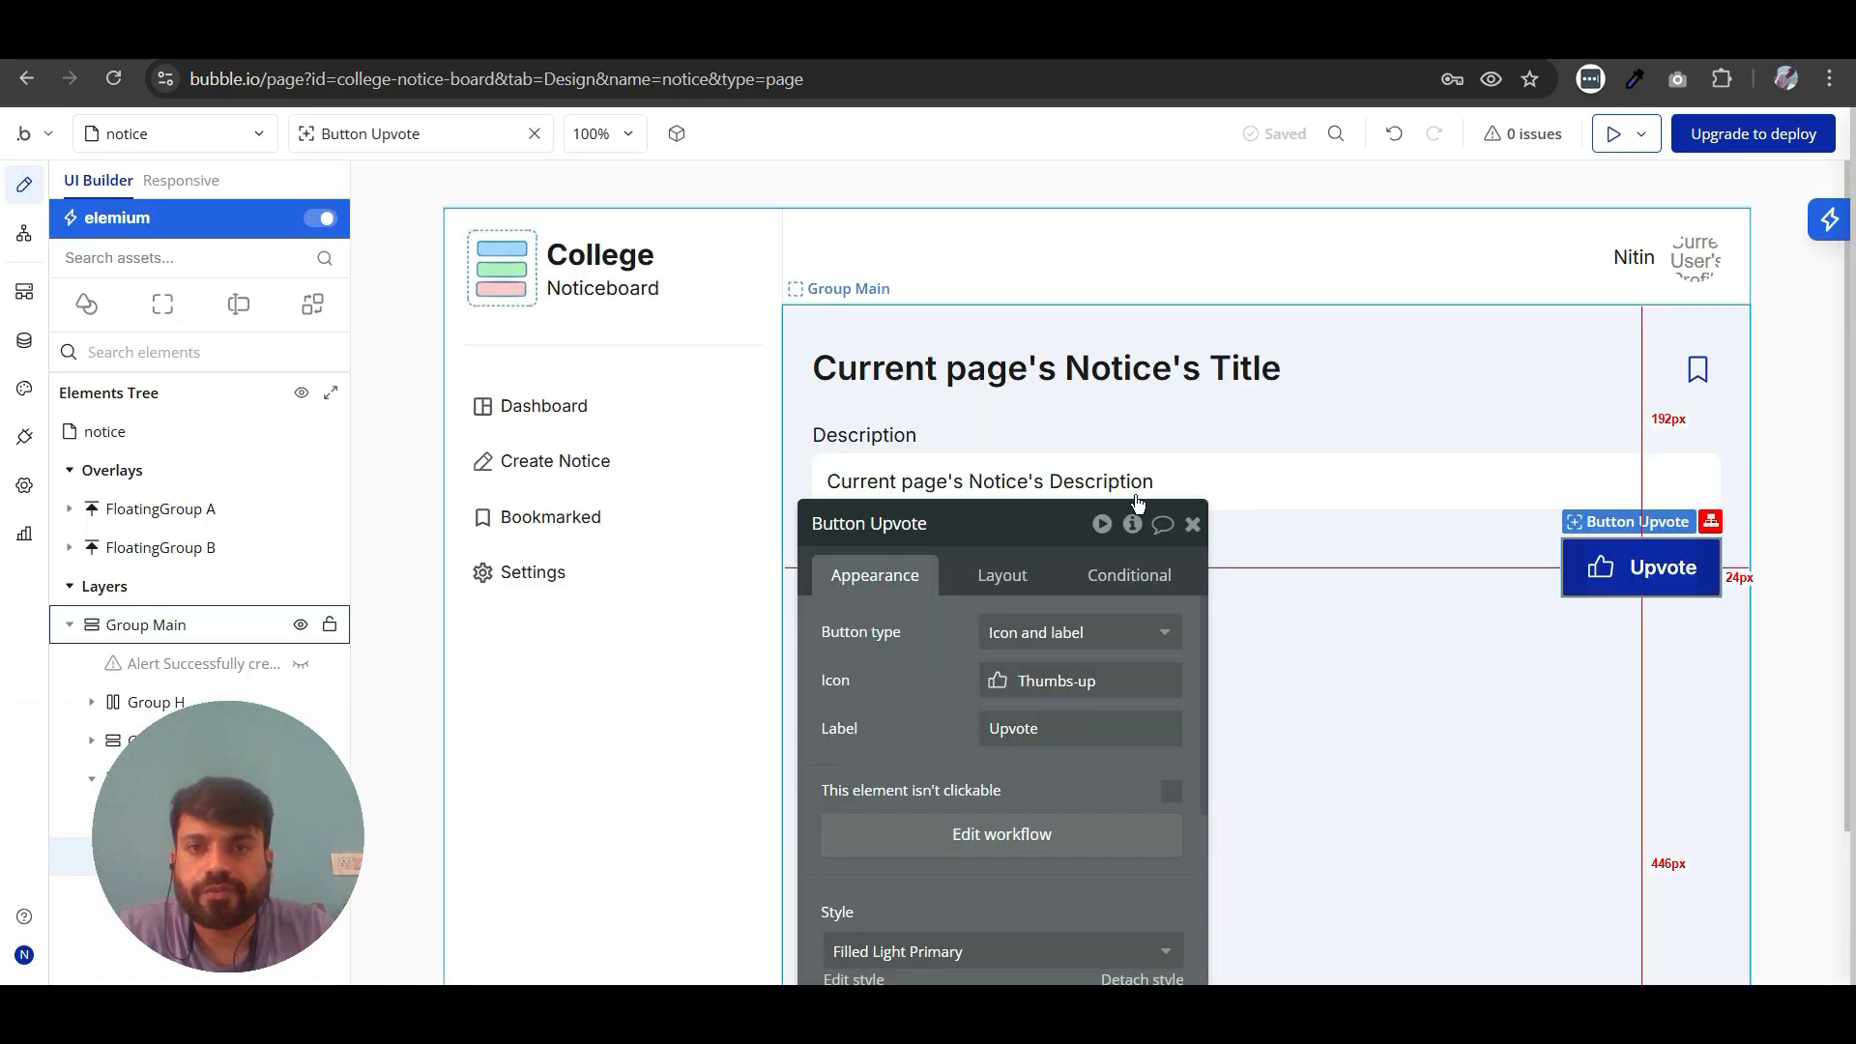
{"action": "left_click", "coordinate": [1193, 523]}
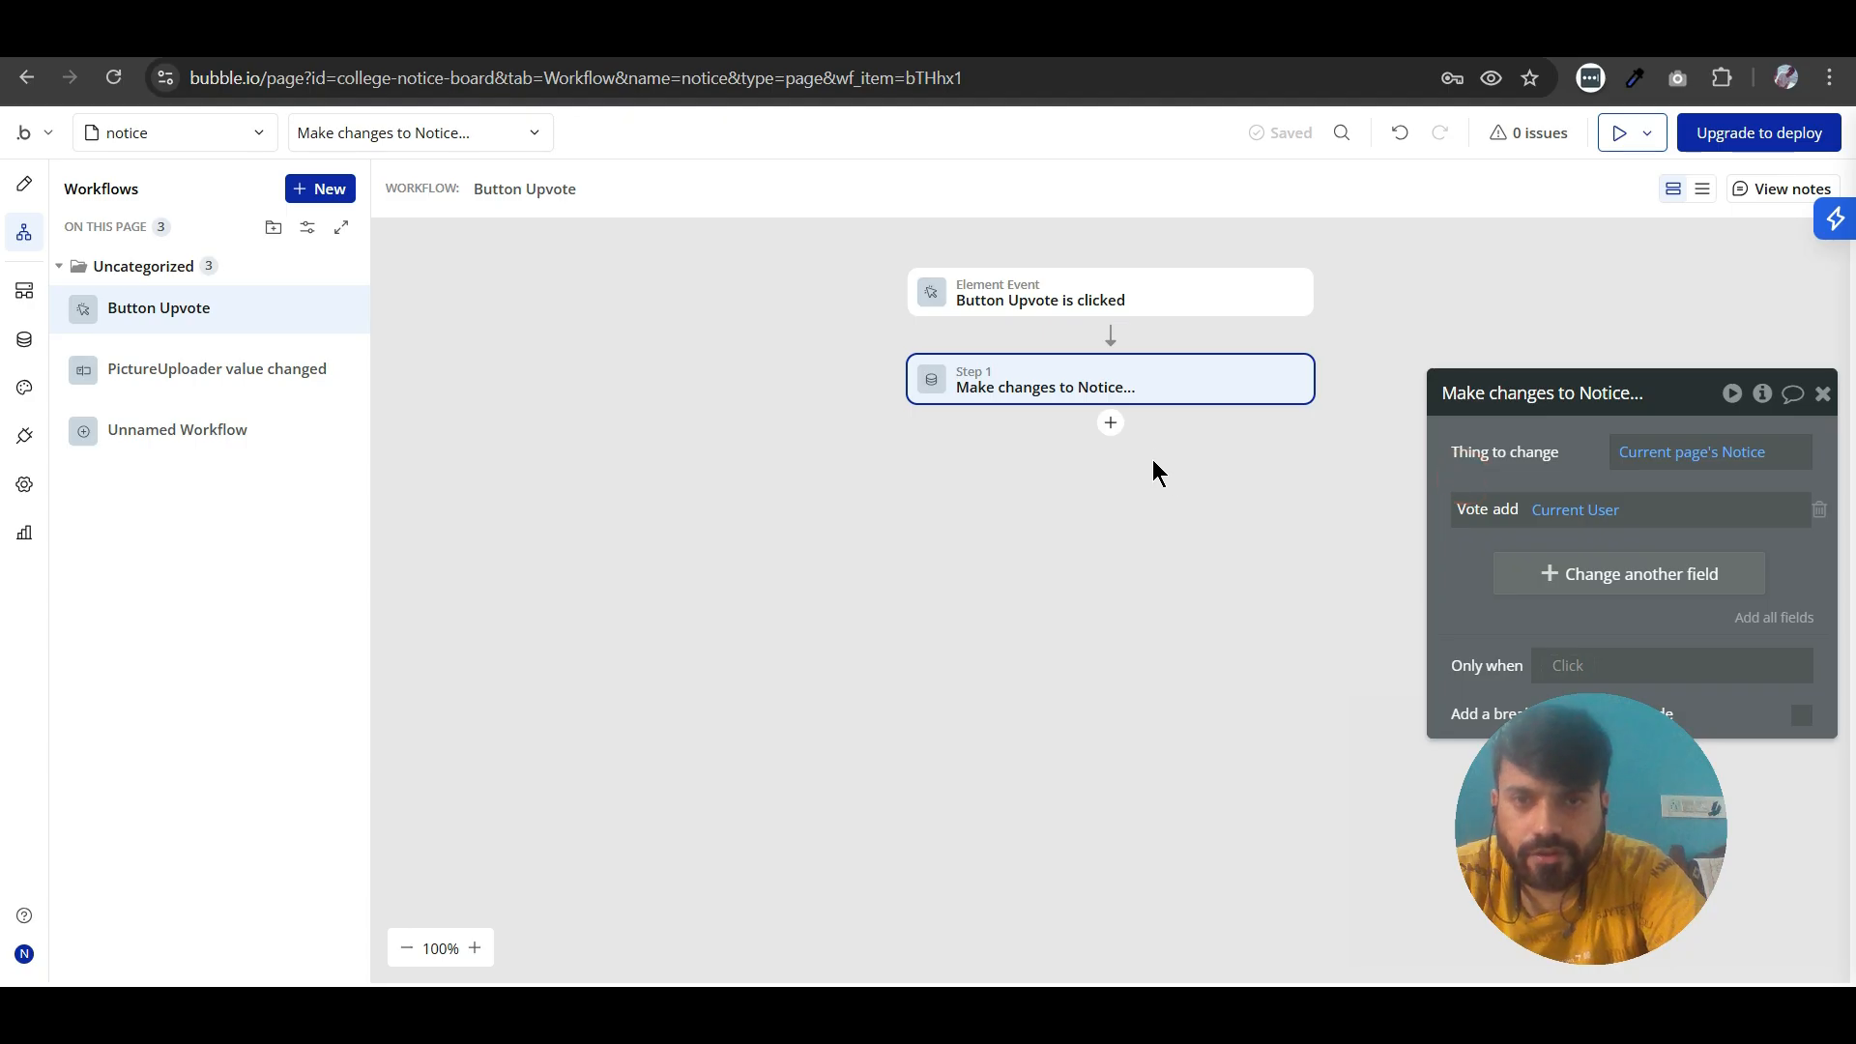
- Add a Show message in an alert box action after the Upvote workflow's Make changes to Notice step
{"action": "left_click", "coordinate": [1111, 426]}
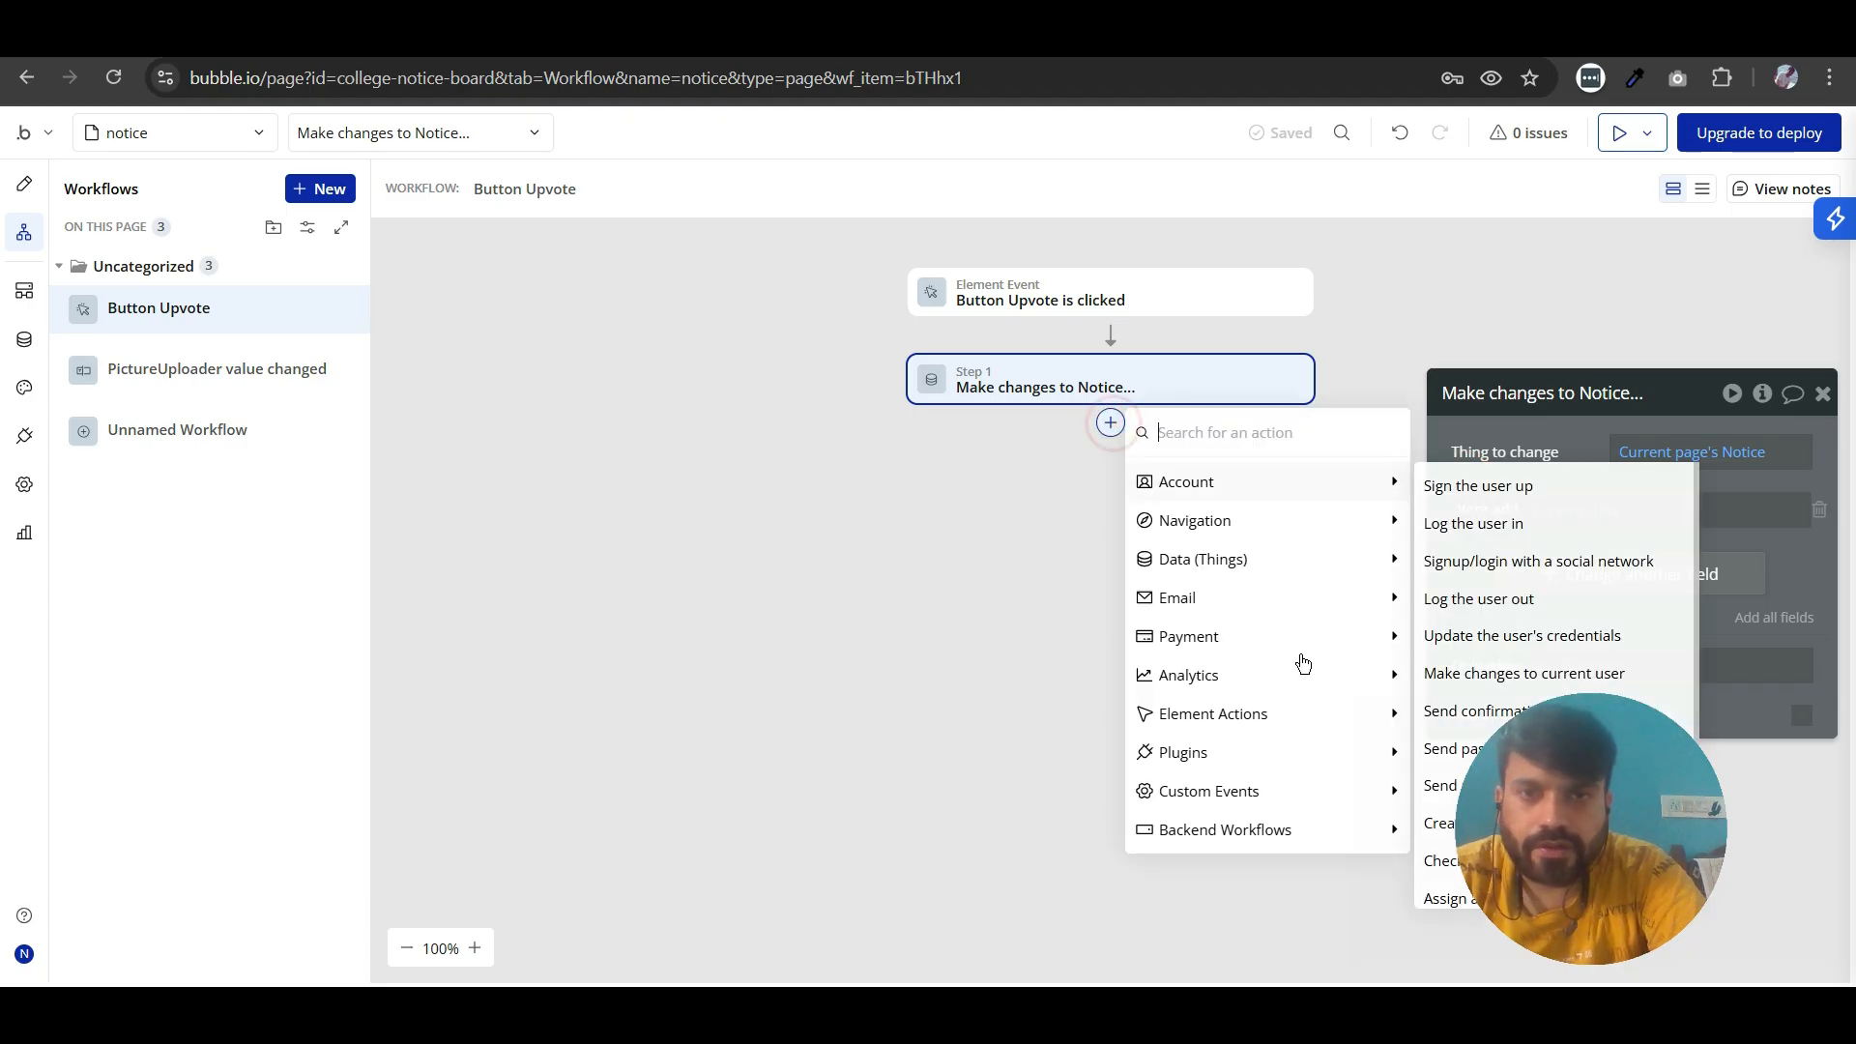
{"action": "mouse_move", "coordinate": [1272, 618]}
{"action": "type", "text": "alert"}
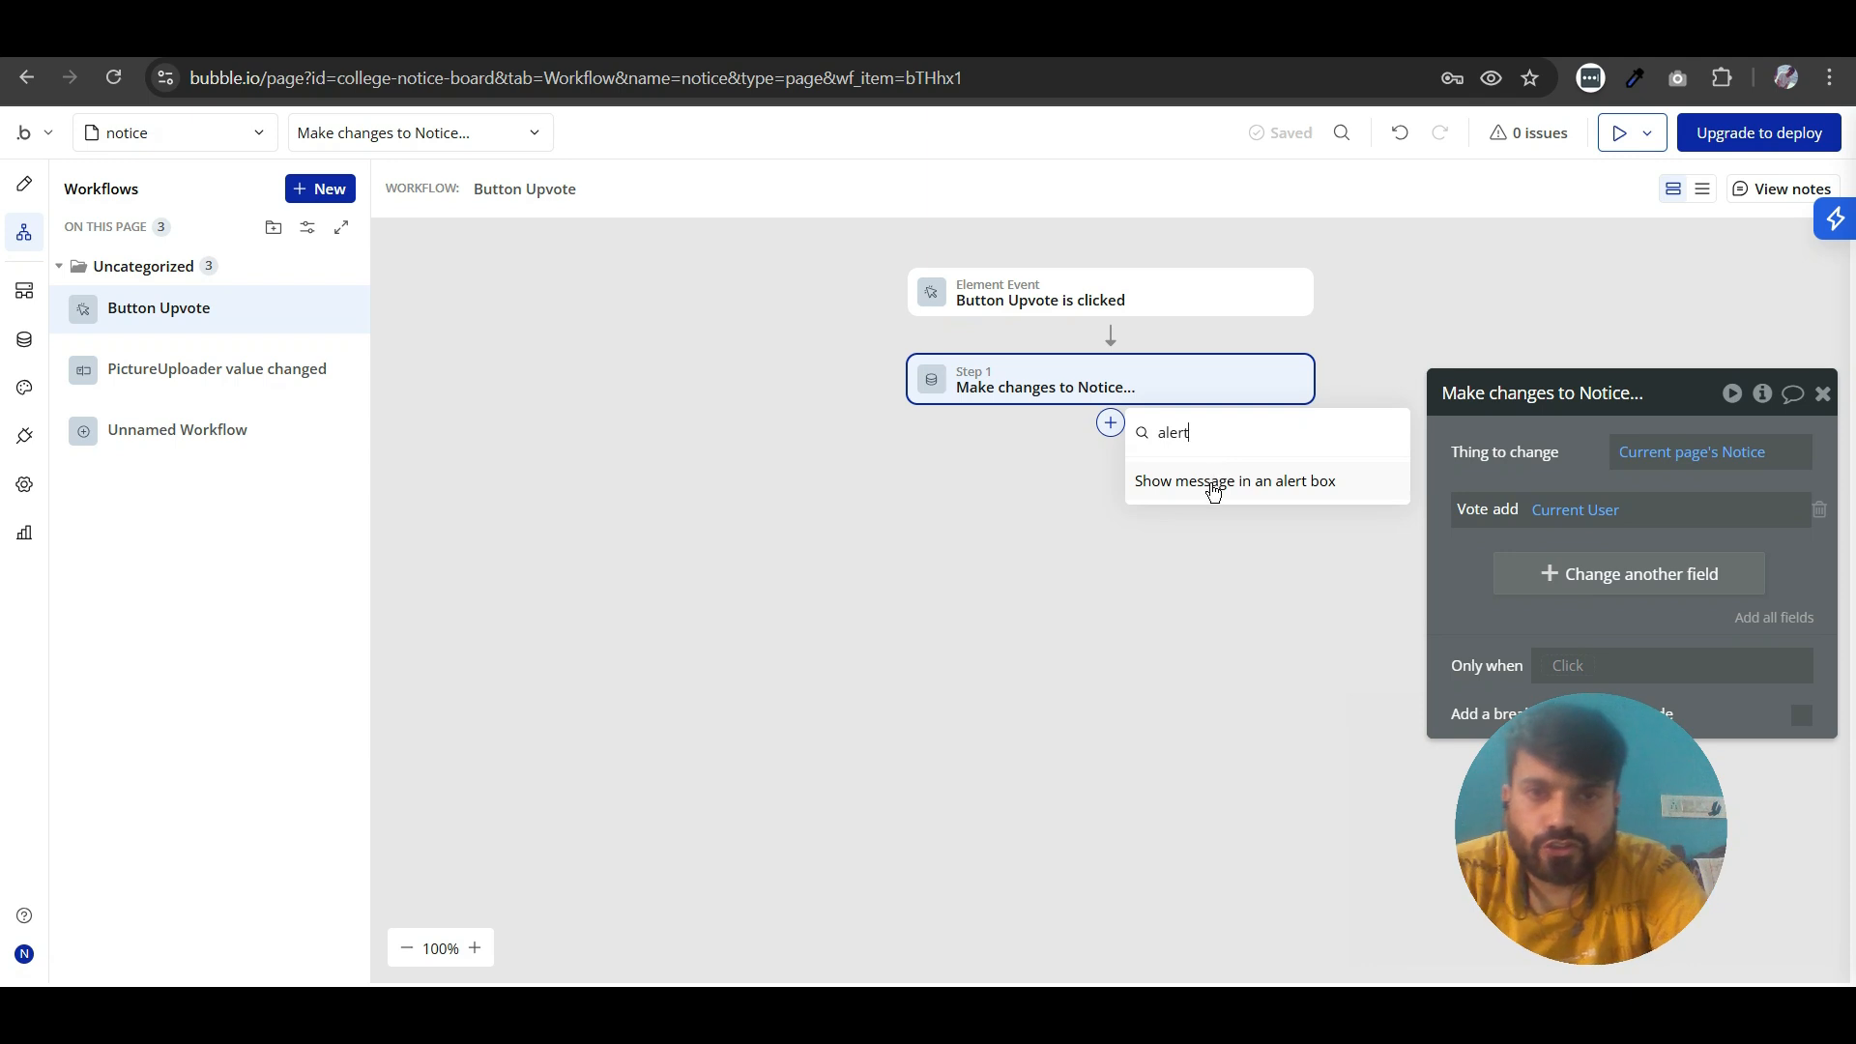
{"action": "left_click", "coordinate": [1214, 492]}
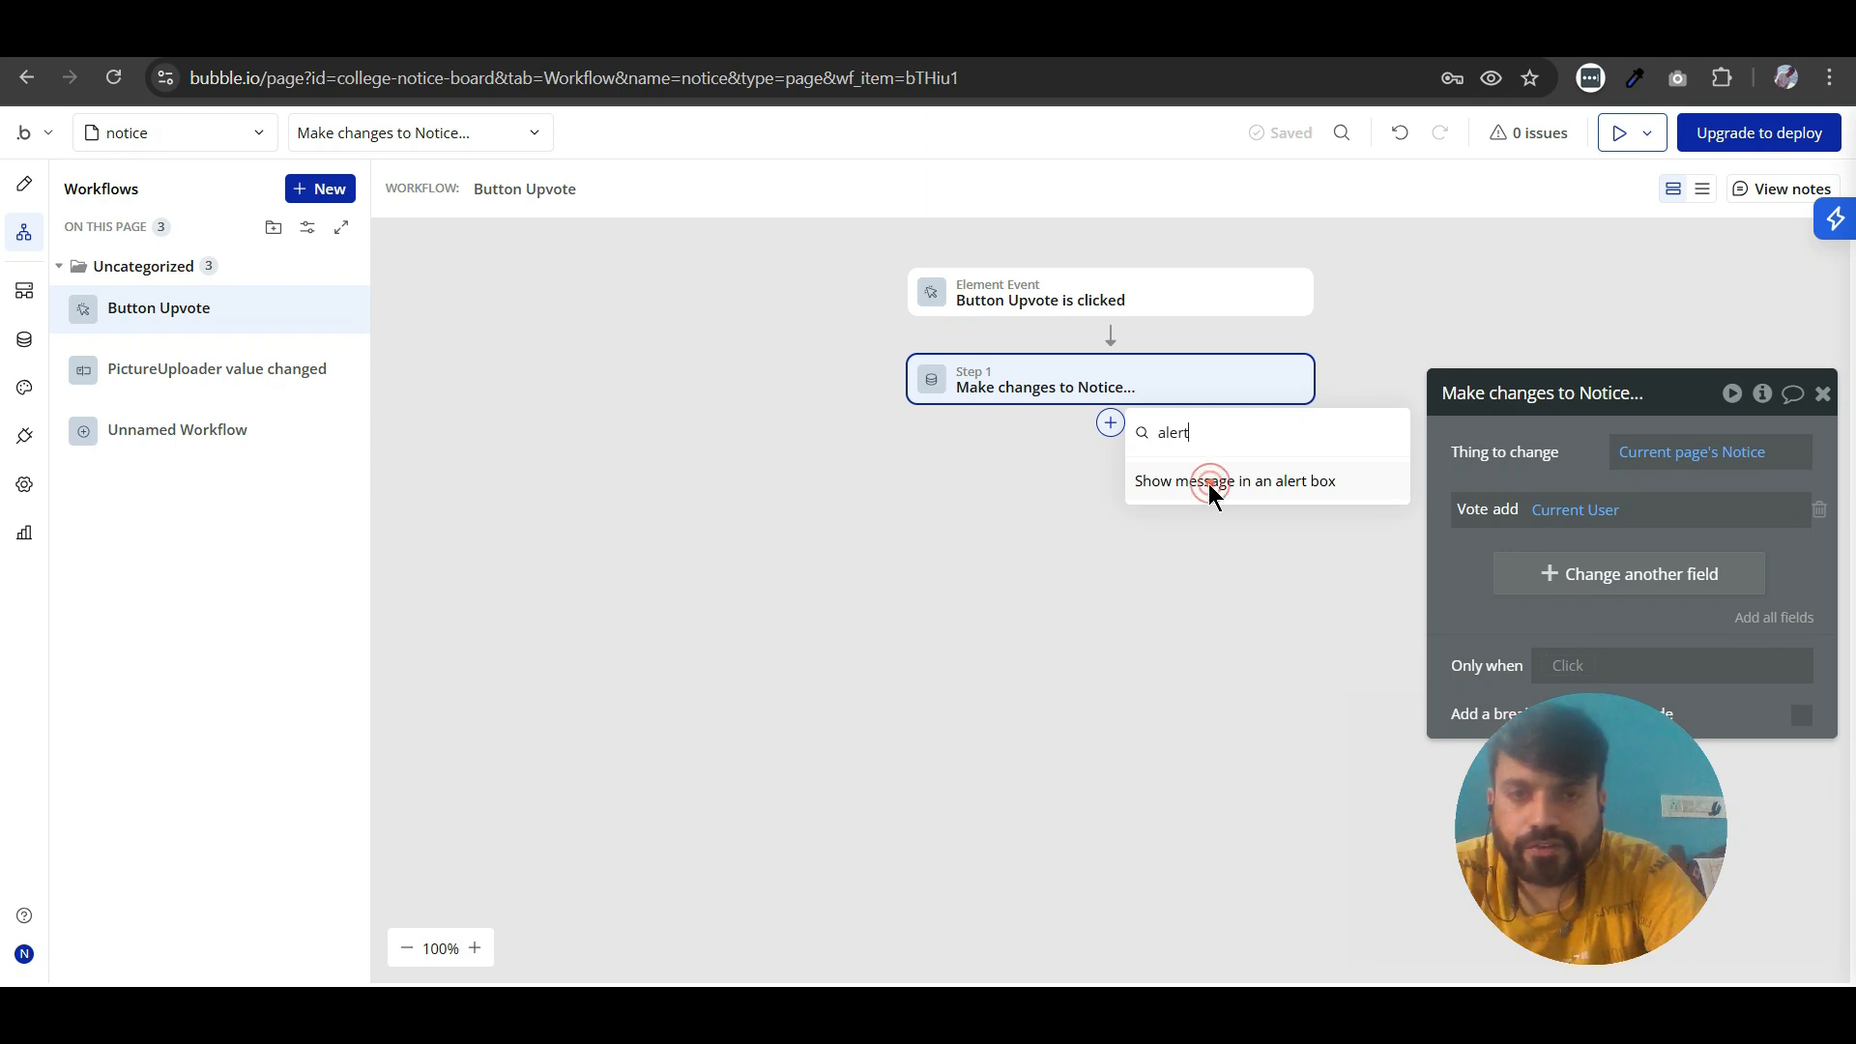
{"action": "left_click", "coordinate": [1240, 602]}
{"action": "left_click_drag", "start_coordinate": [1508, 548], "coordinate": [257, 571]}
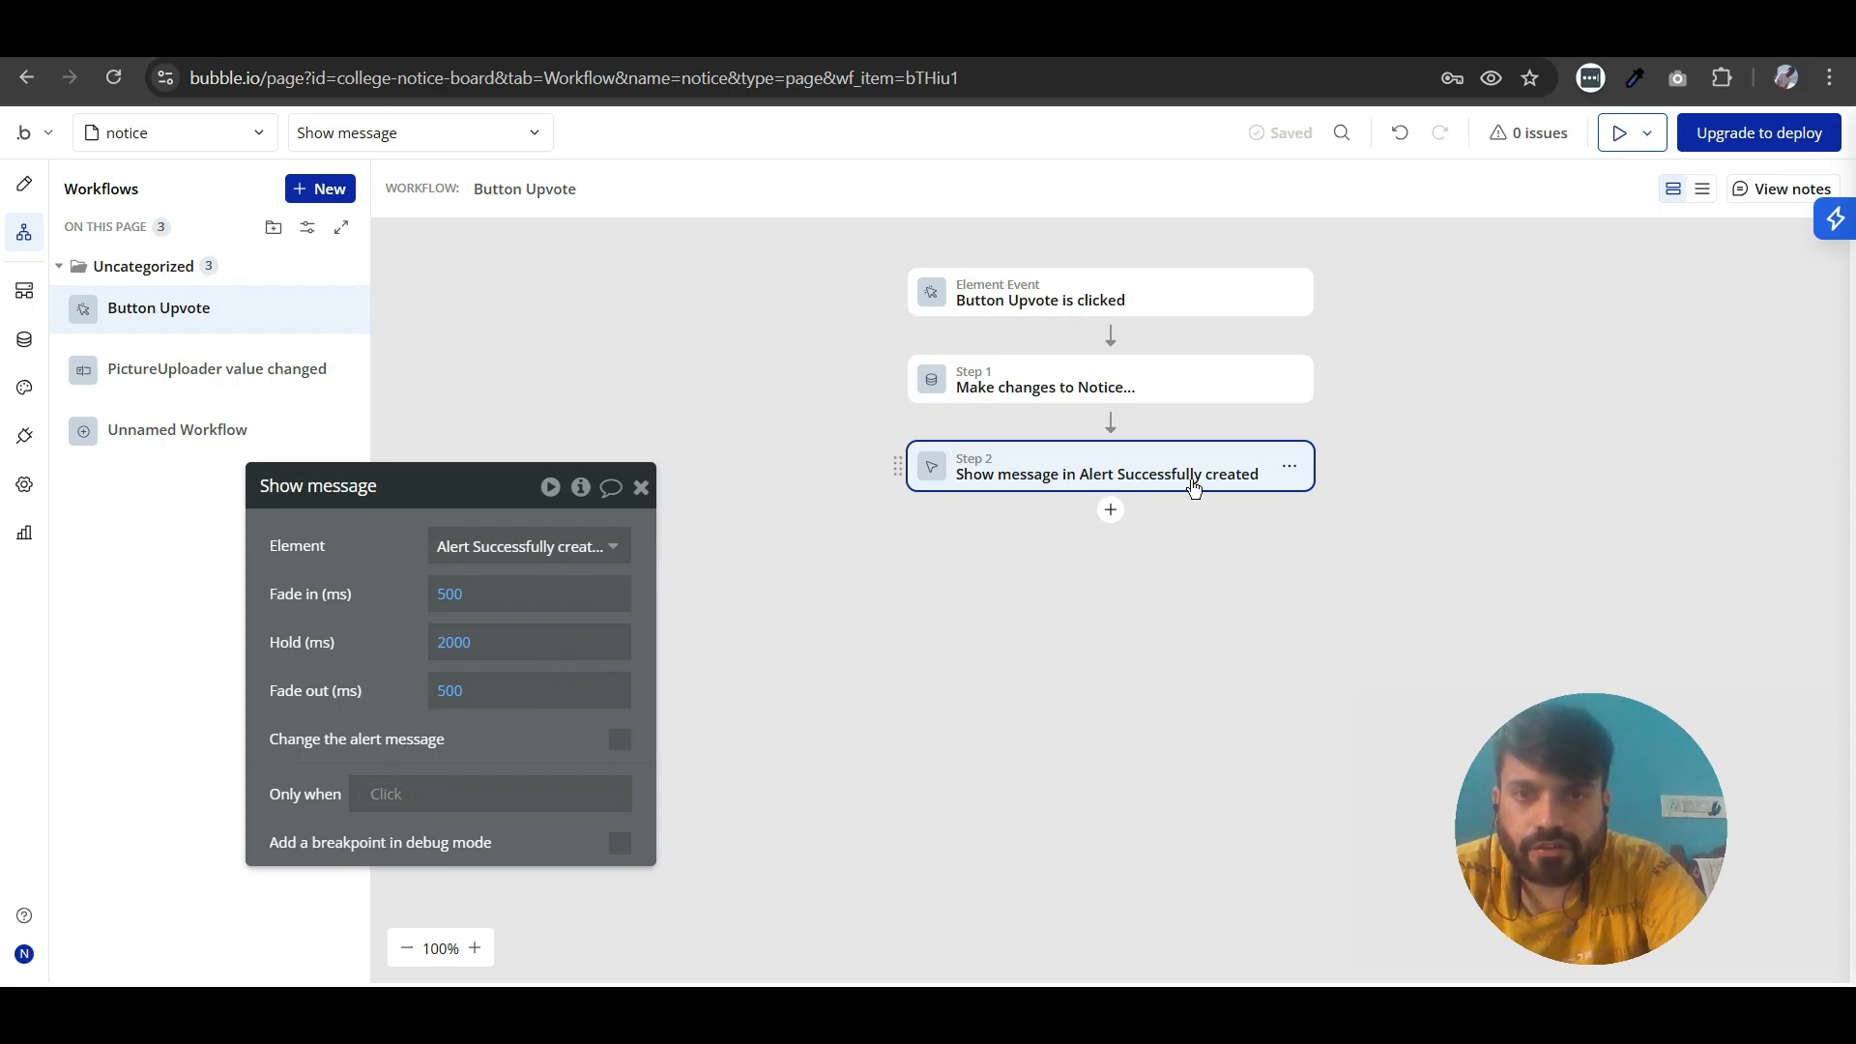
- Show the hidden success alert on the notice page, change its text to "Successfully upvoted!", and close its properties
{"action": "left_click", "coordinate": [26, 183]}
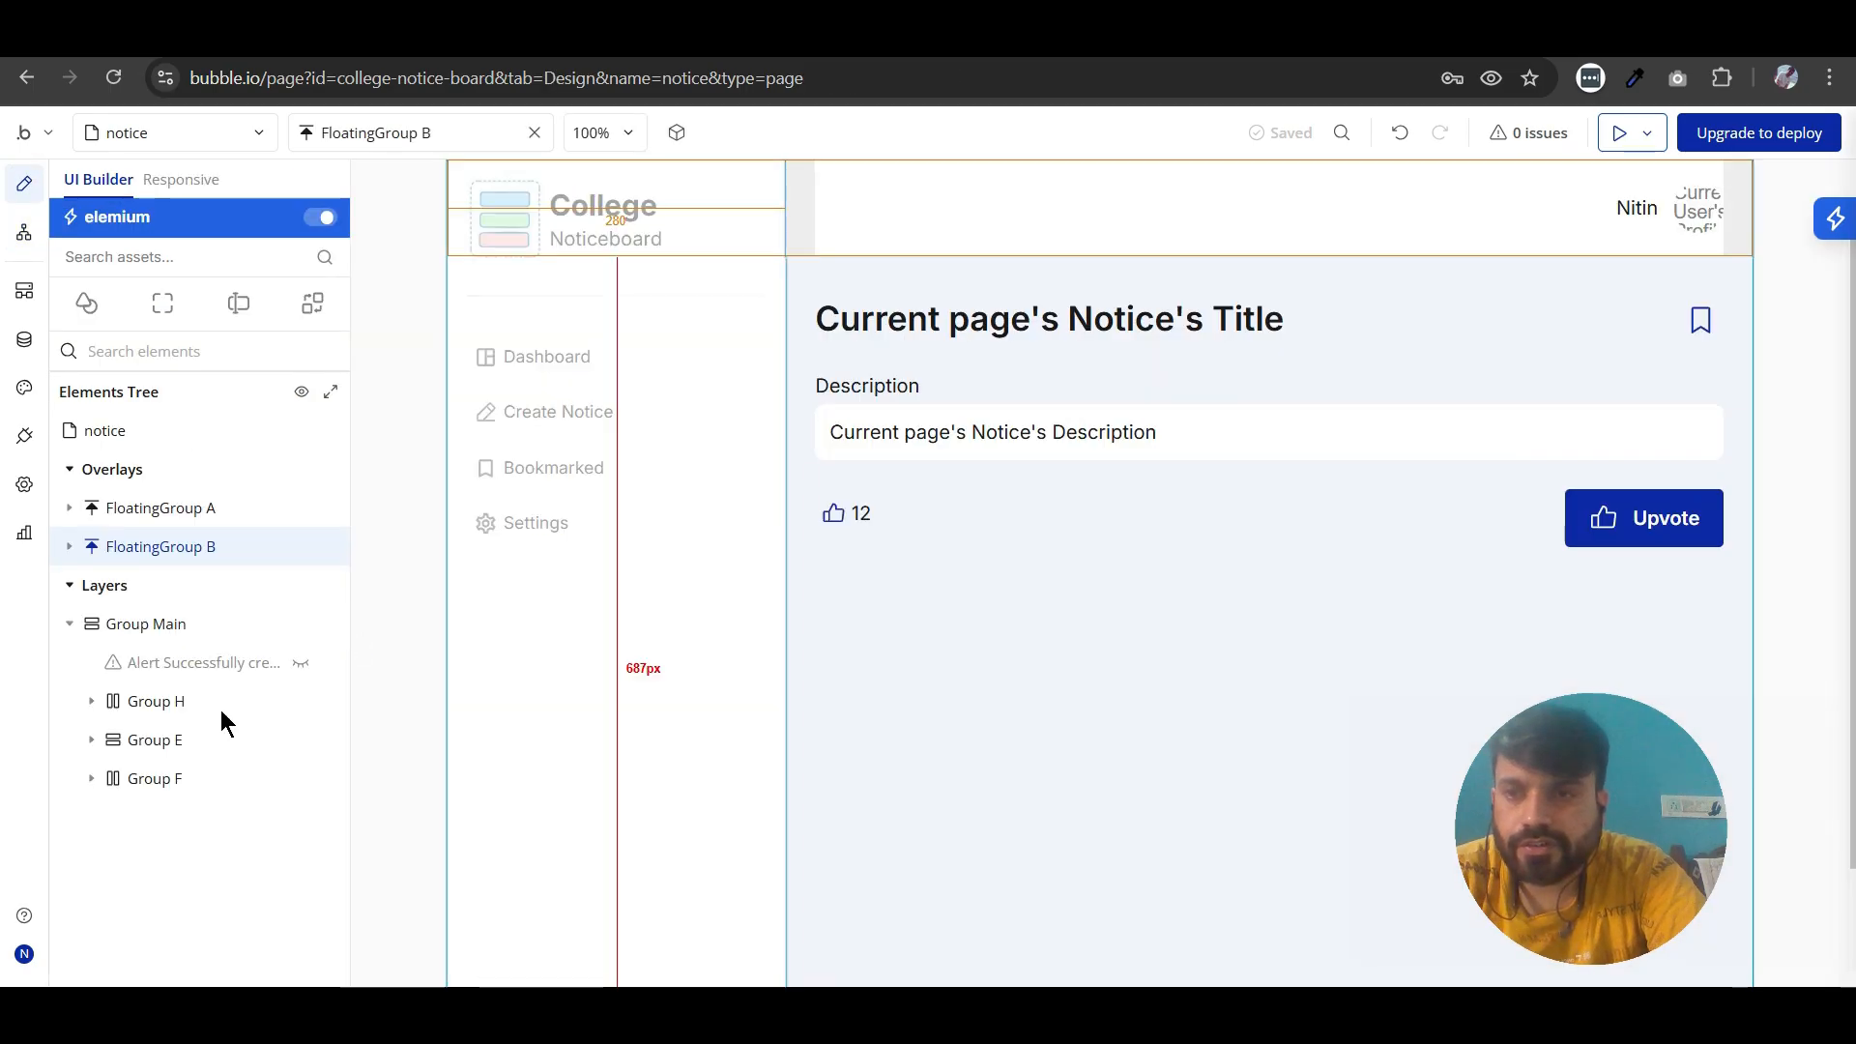
{"action": "left_click", "coordinate": [242, 665]}
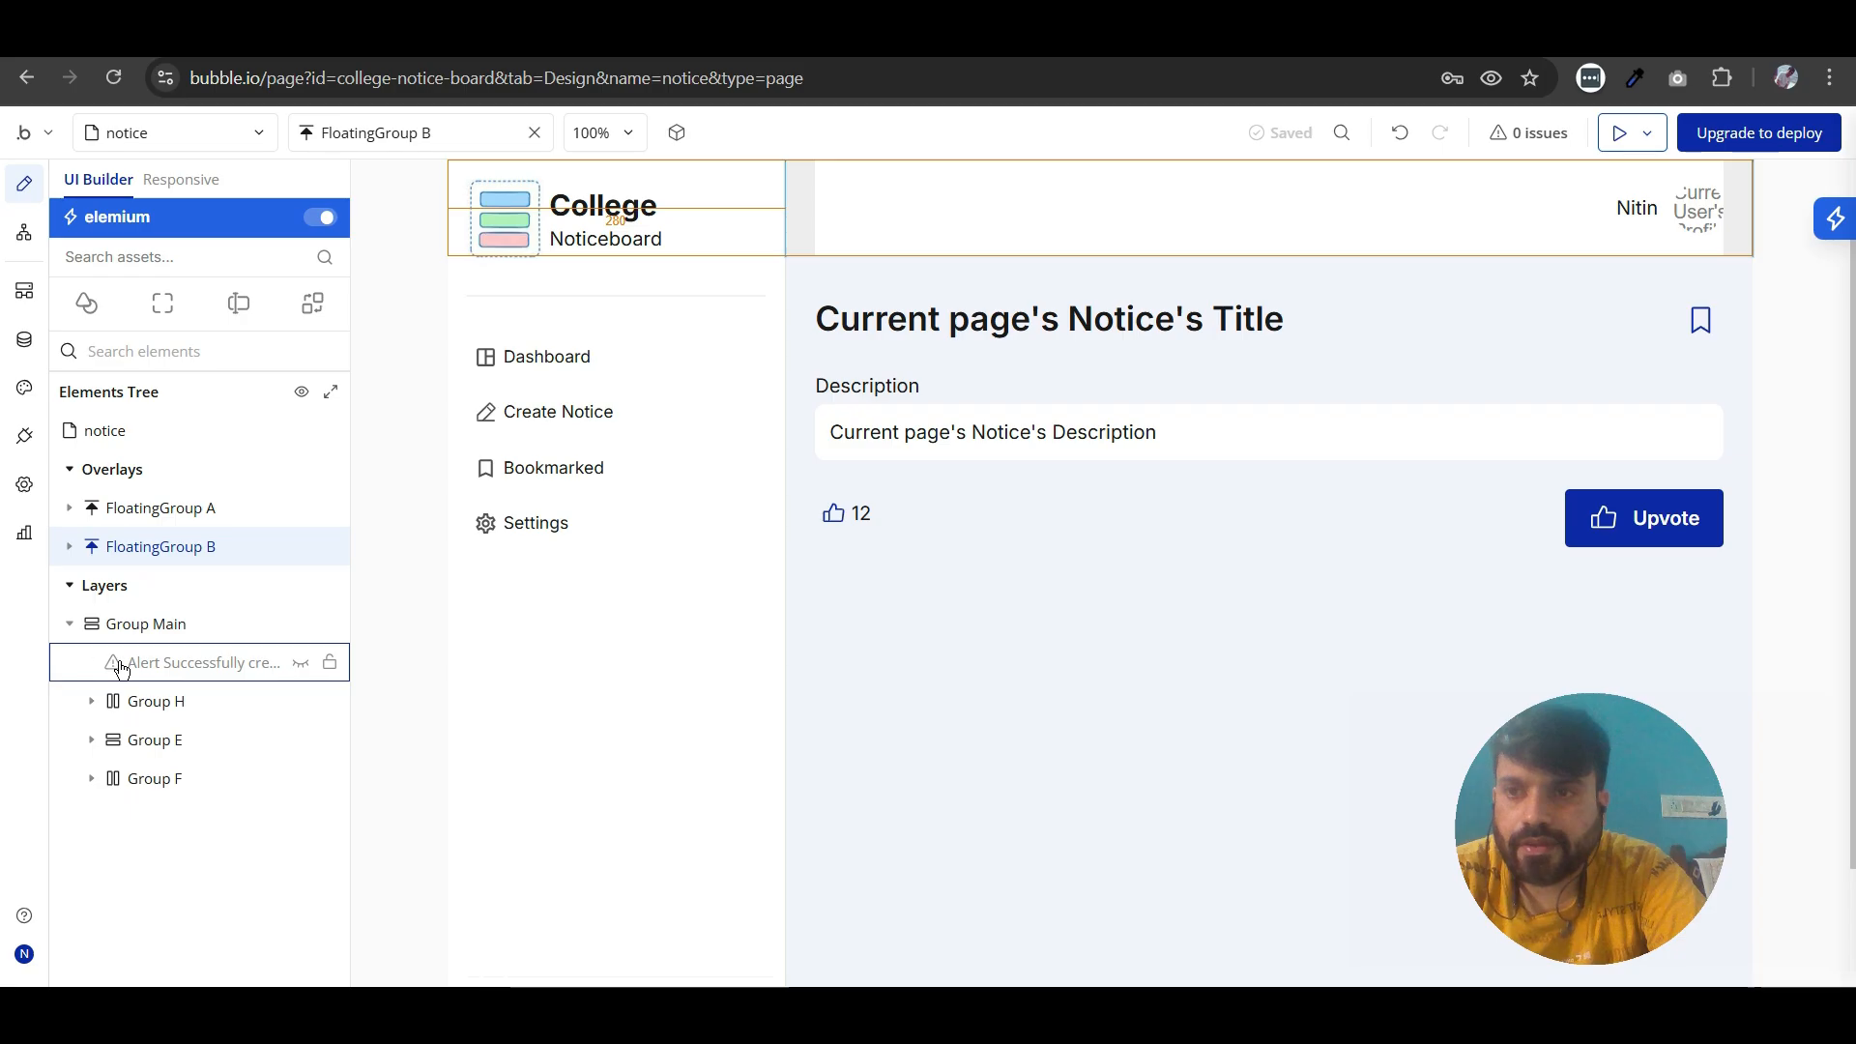
{"action": "left_click_drag", "start_coordinate": [303, 686], "coordinate": [600, 721]}
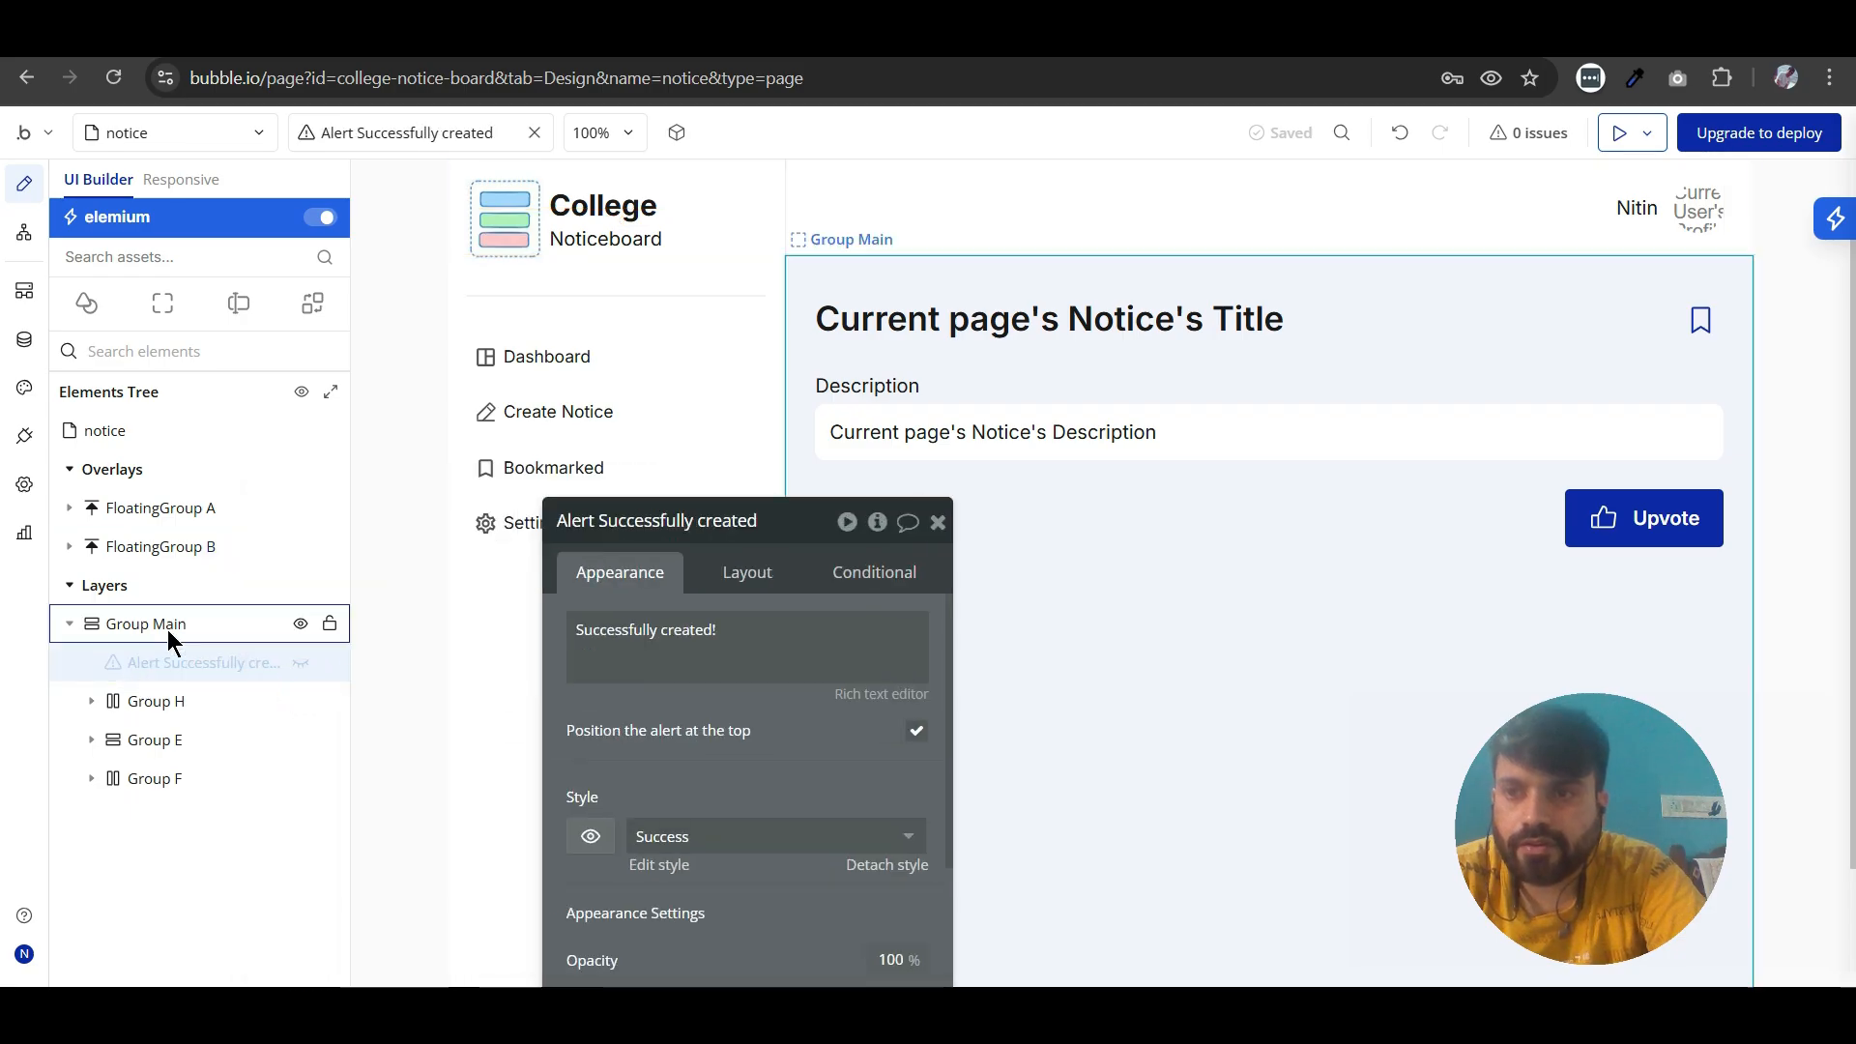
{"action": "left_click", "coordinate": [301, 665]}
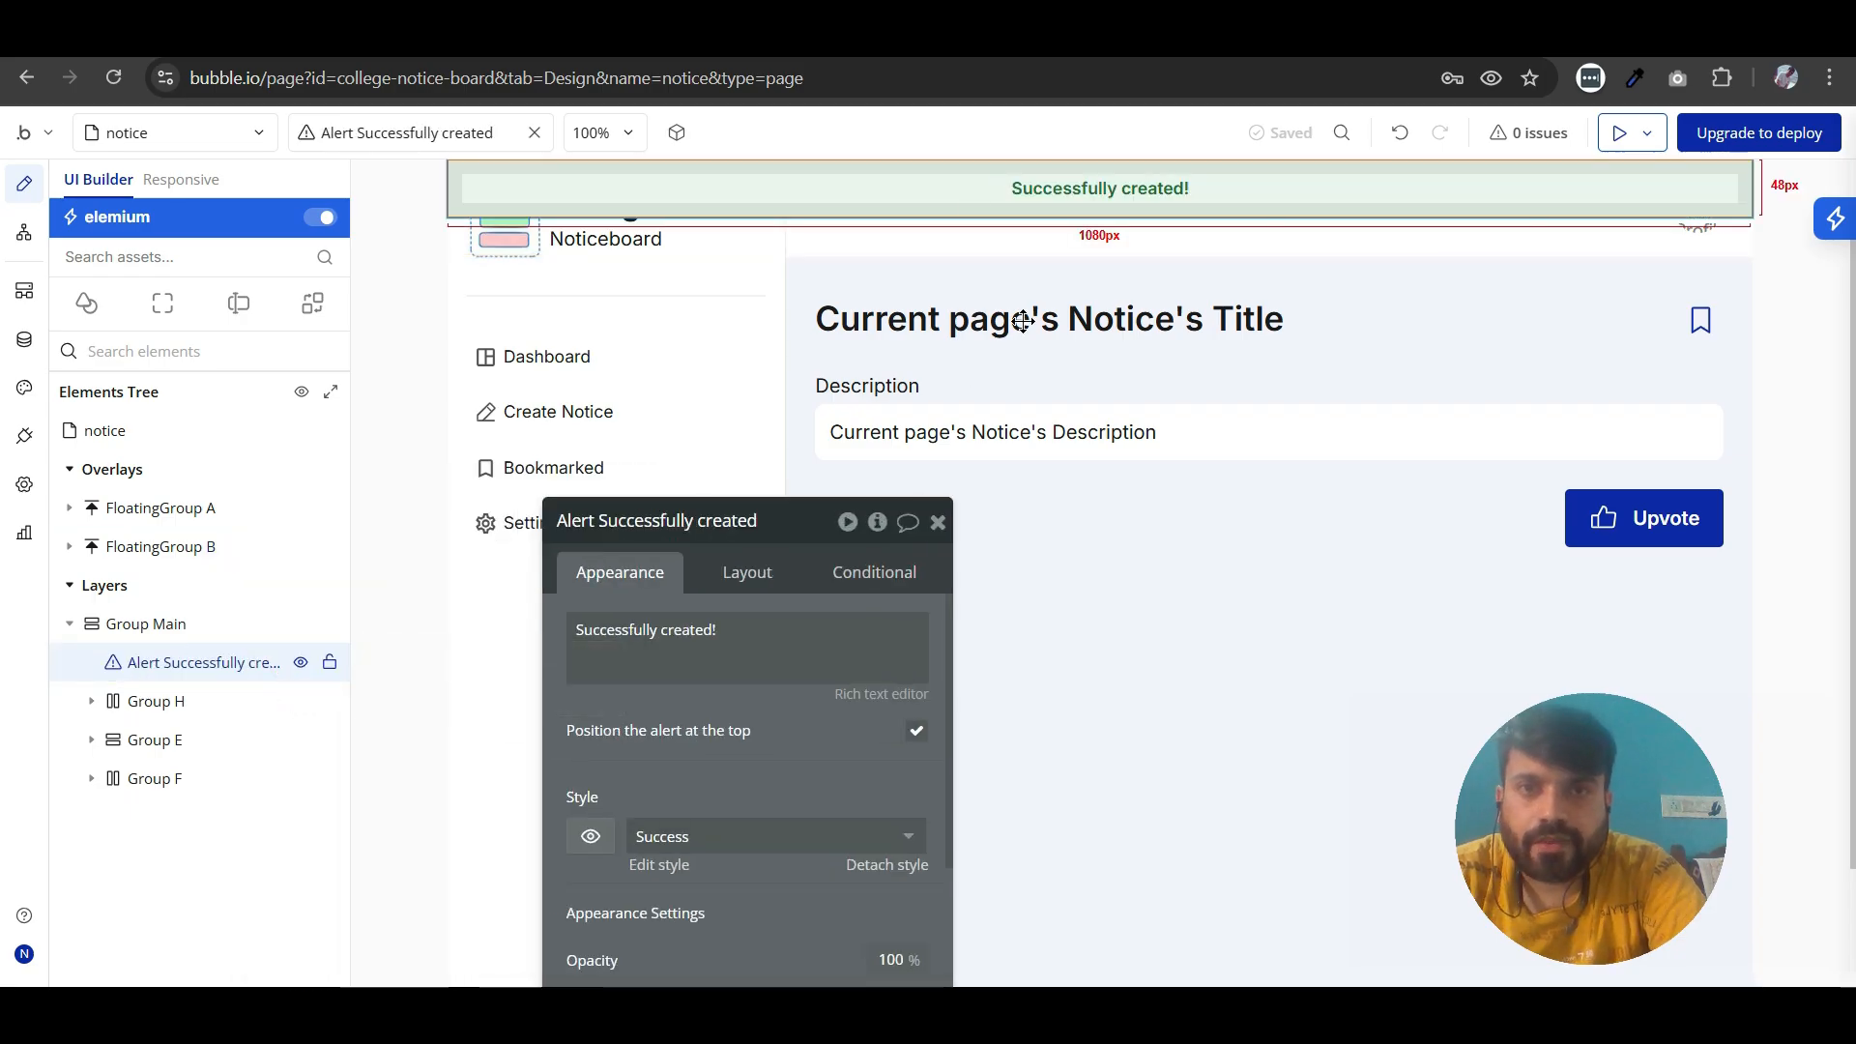
{"action": "triple_click", "coordinate": [749, 622]}
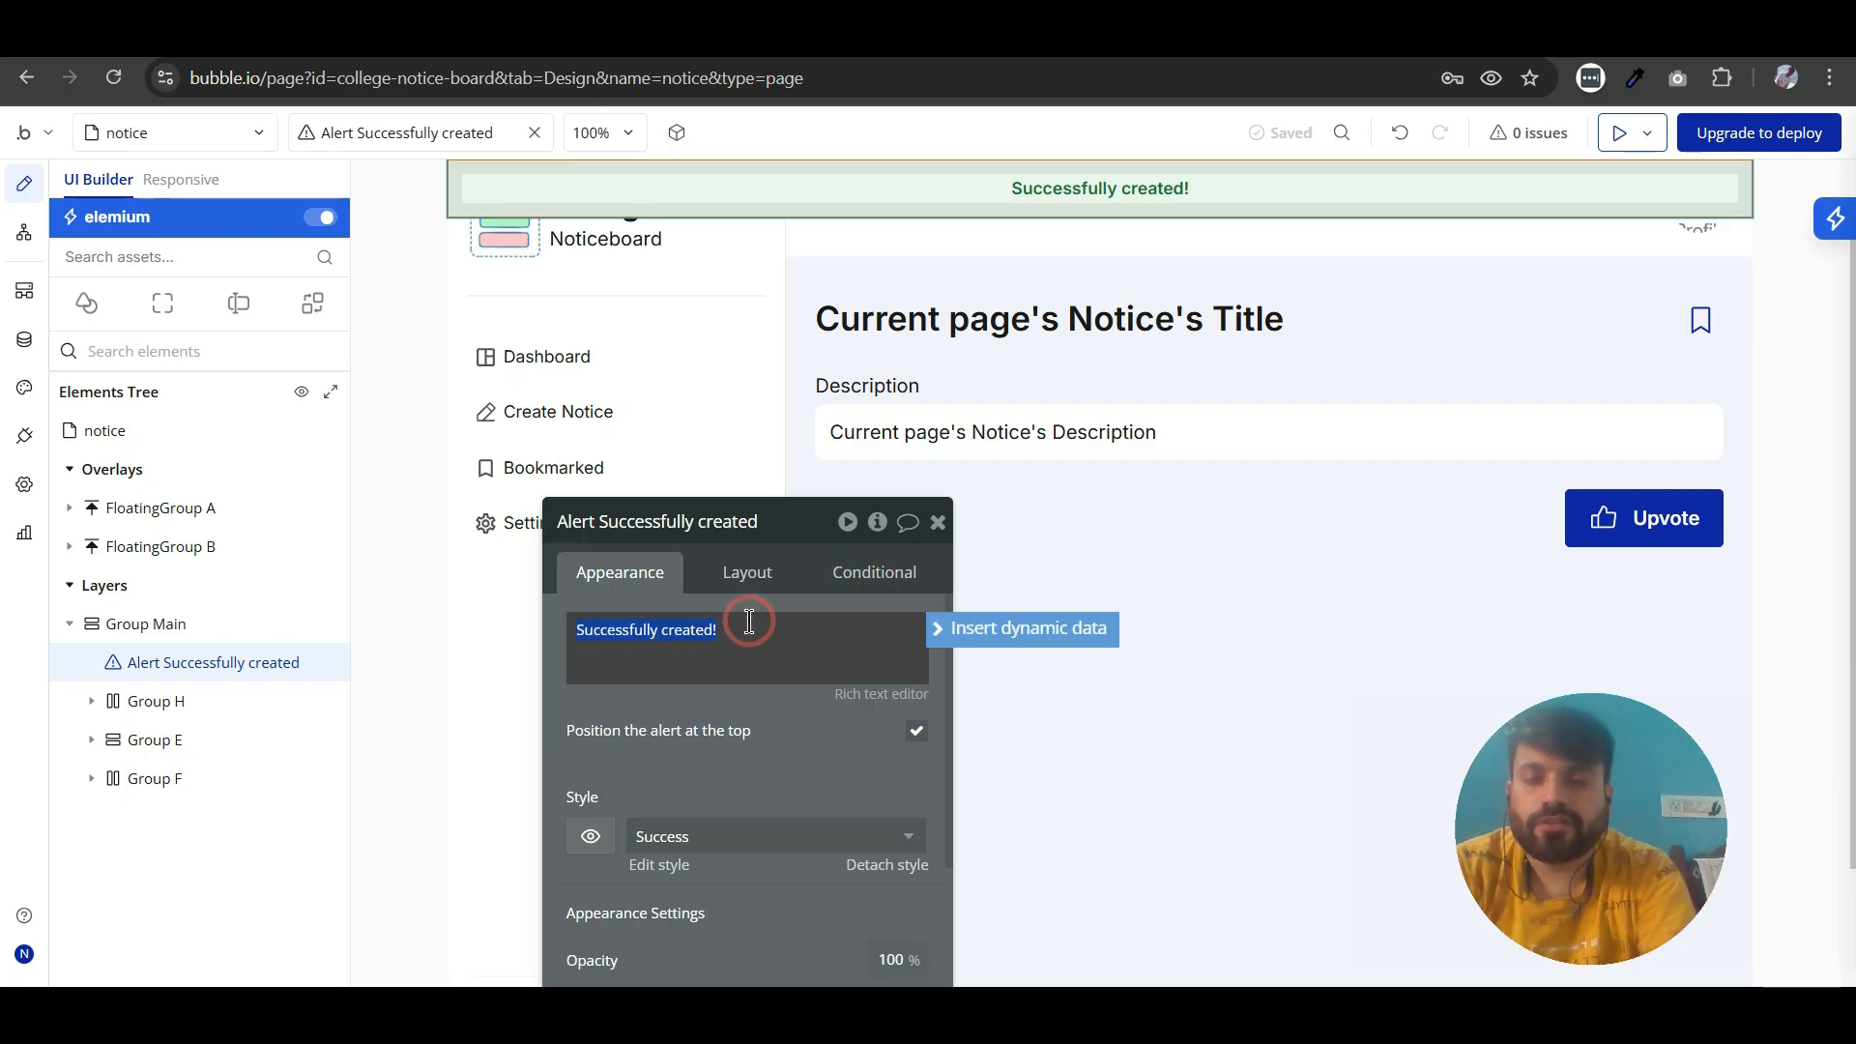
{"action": "type", "text": "Successfu"}
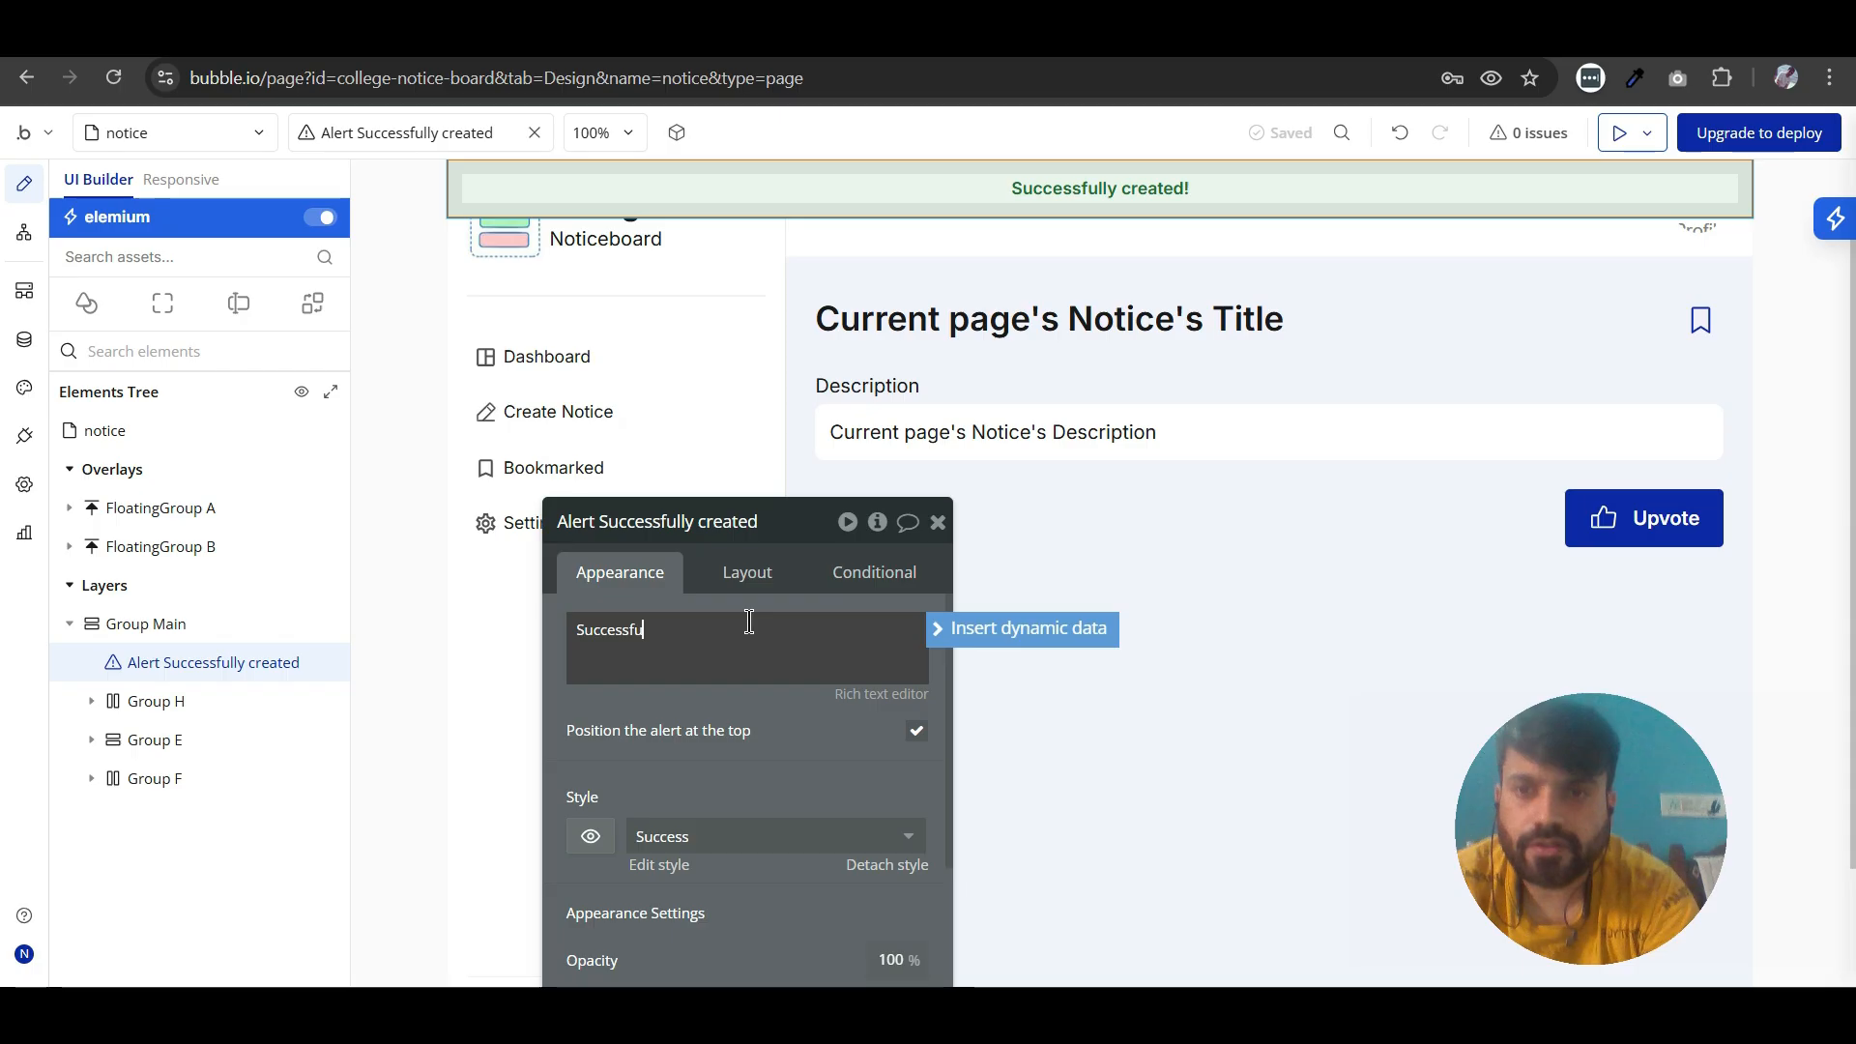
{"action": "type", "text": "lly upvoted!"}
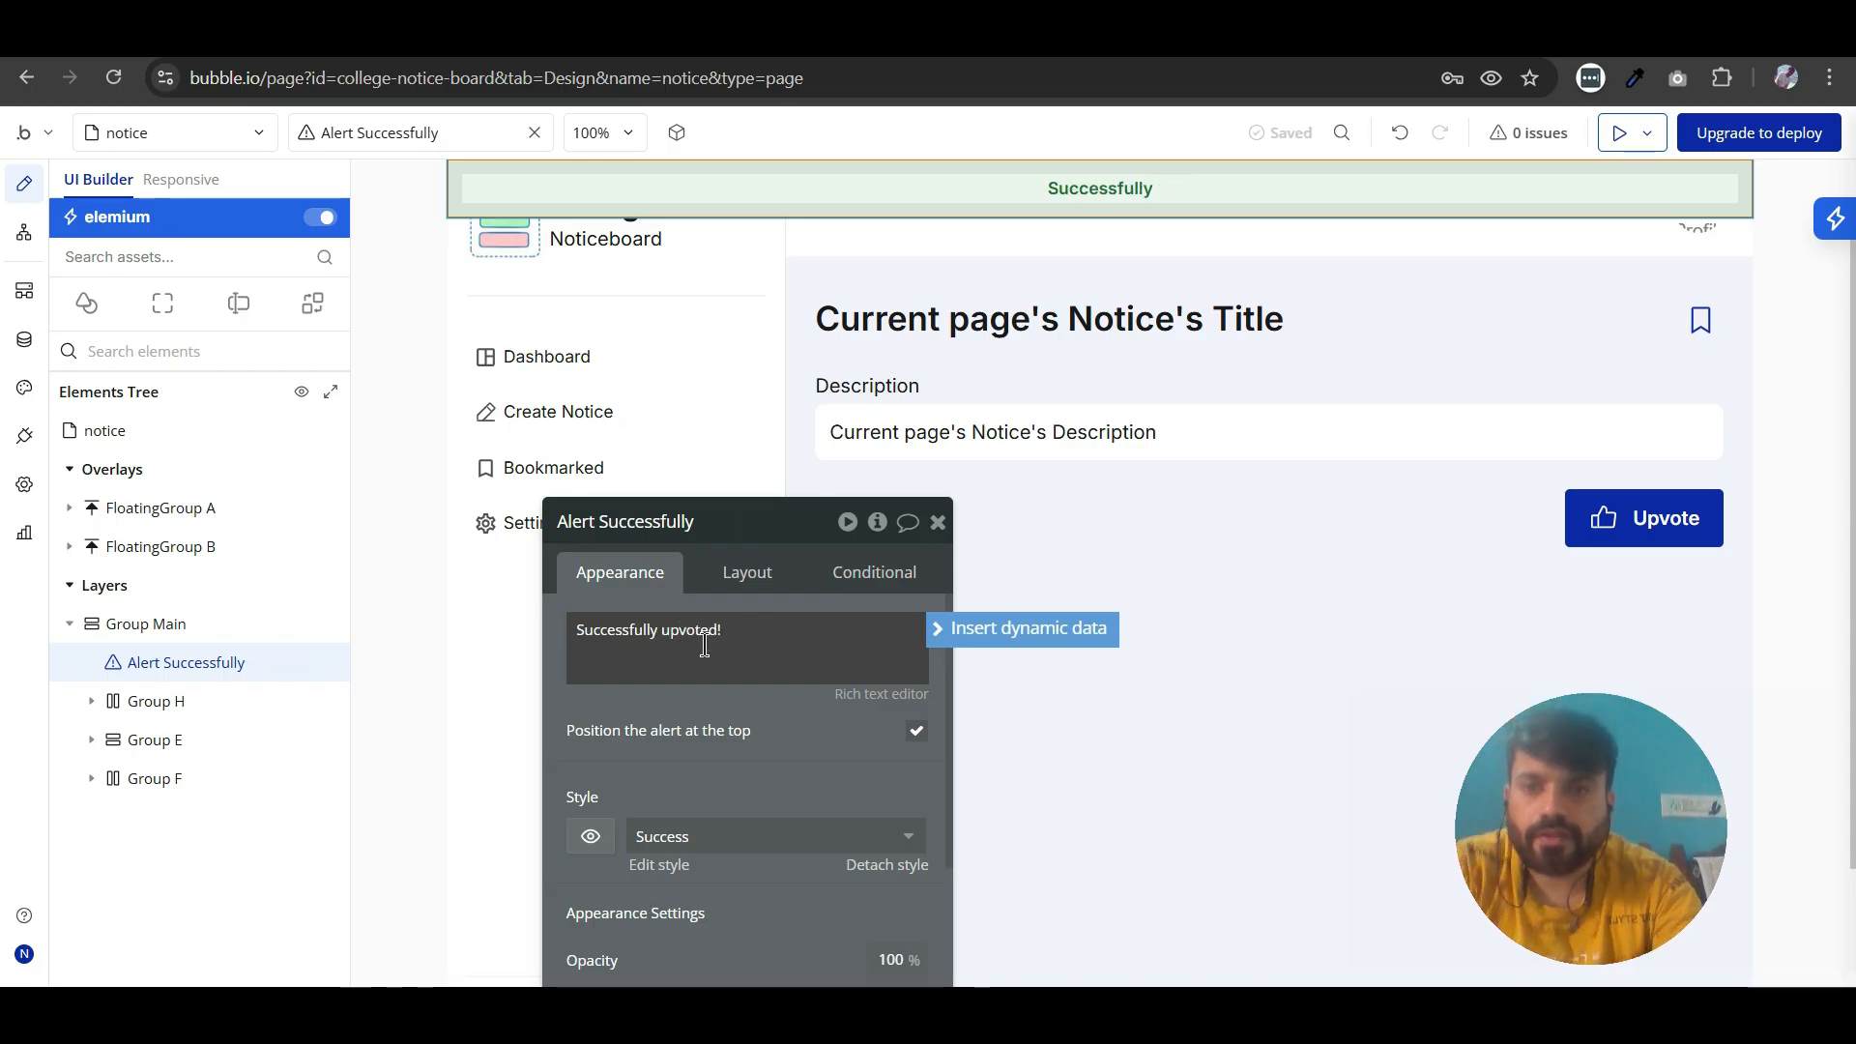
{"action": "left_click", "coordinate": [937, 527]}
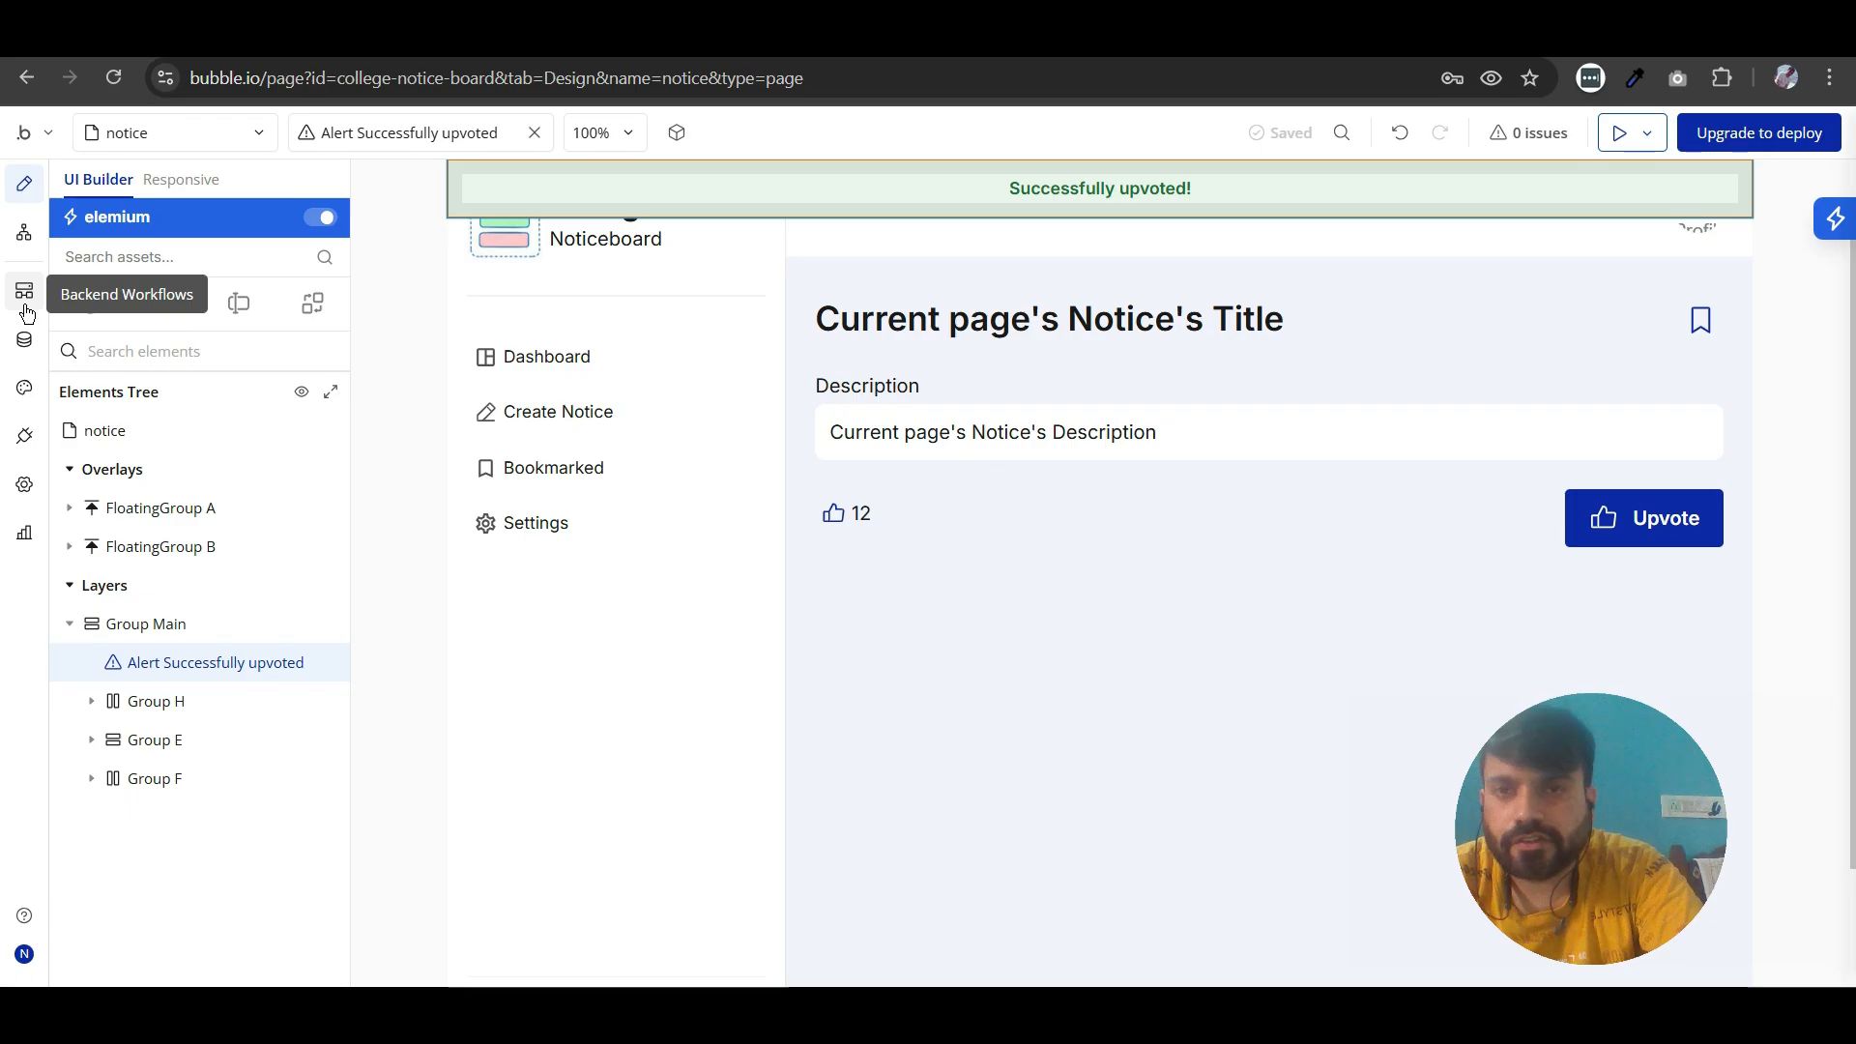
- Try the Change the alert message option on the Upvote workflow's Show message action
{"action": "left_click", "coordinate": [23, 234]}
{"action": "left_click_drag", "start_coordinate": [421, 623], "coordinate": [521, 533]}
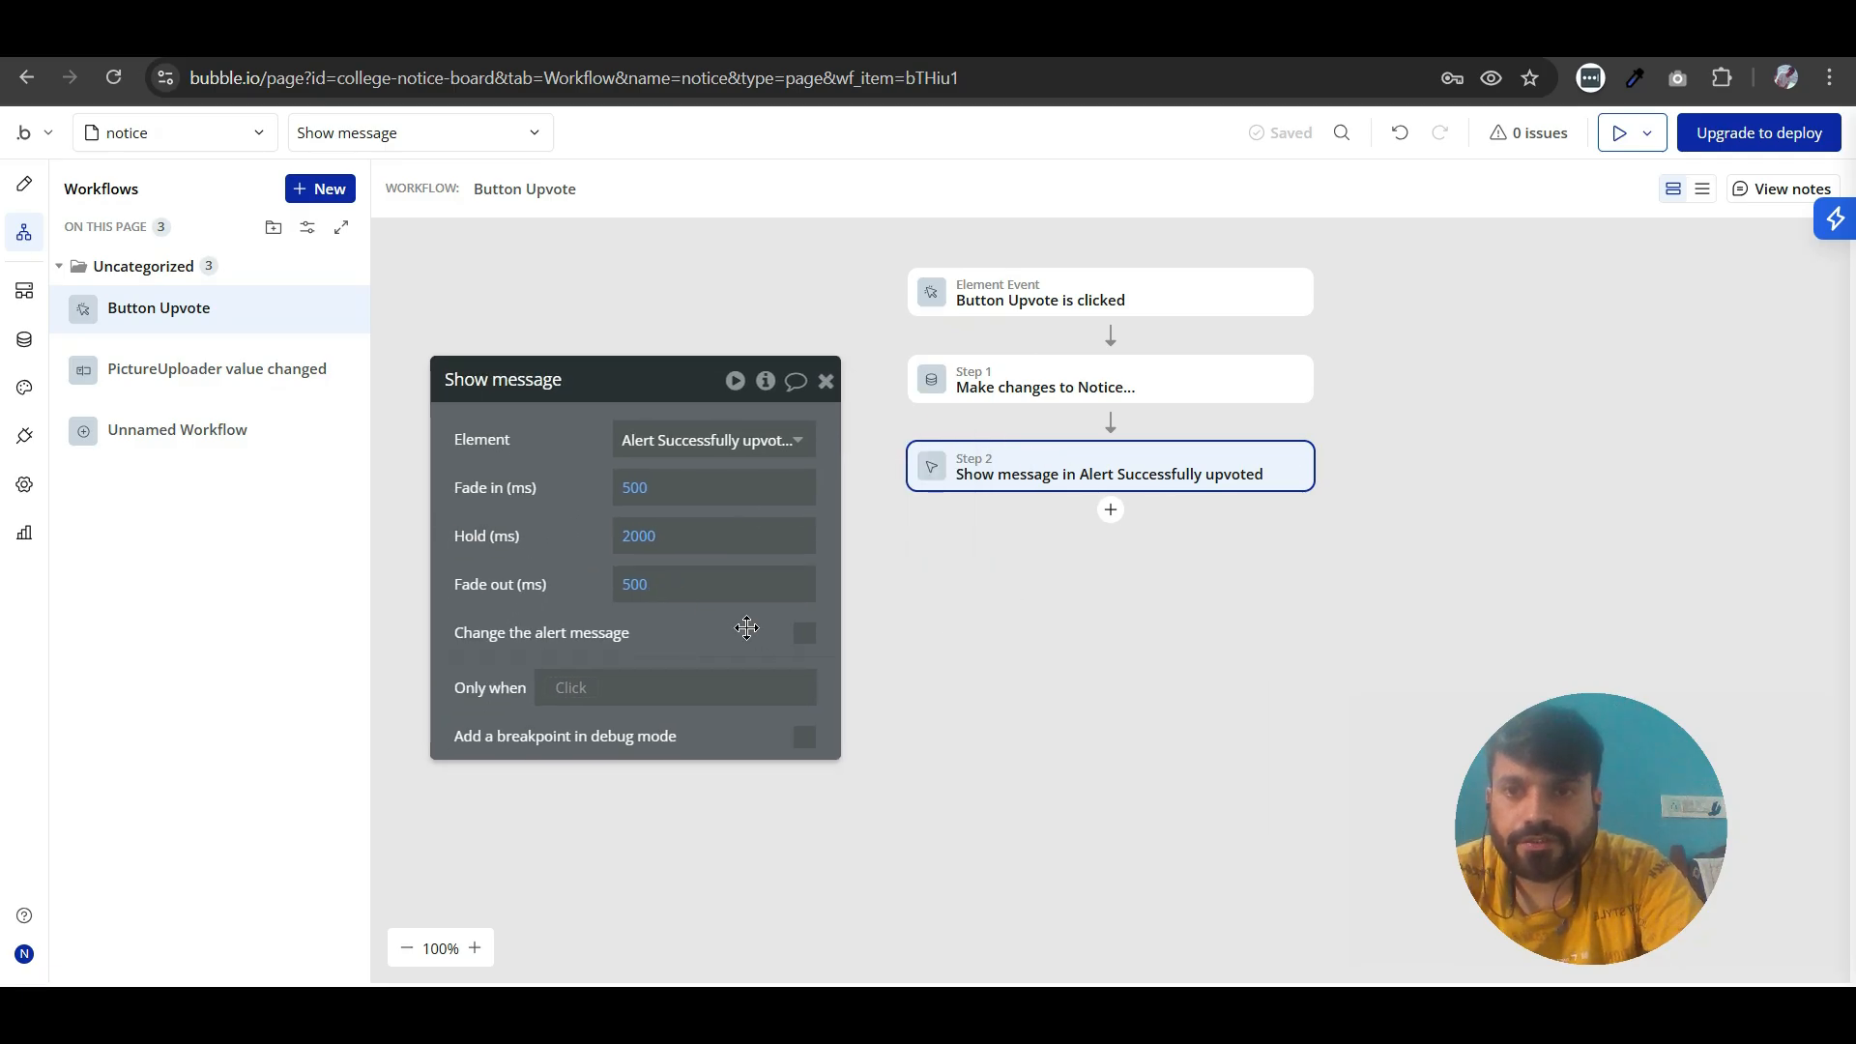
{"action": "left_click", "coordinate": [803, 634]}
{"action": "left_click", "coordinate": [507, 692]}
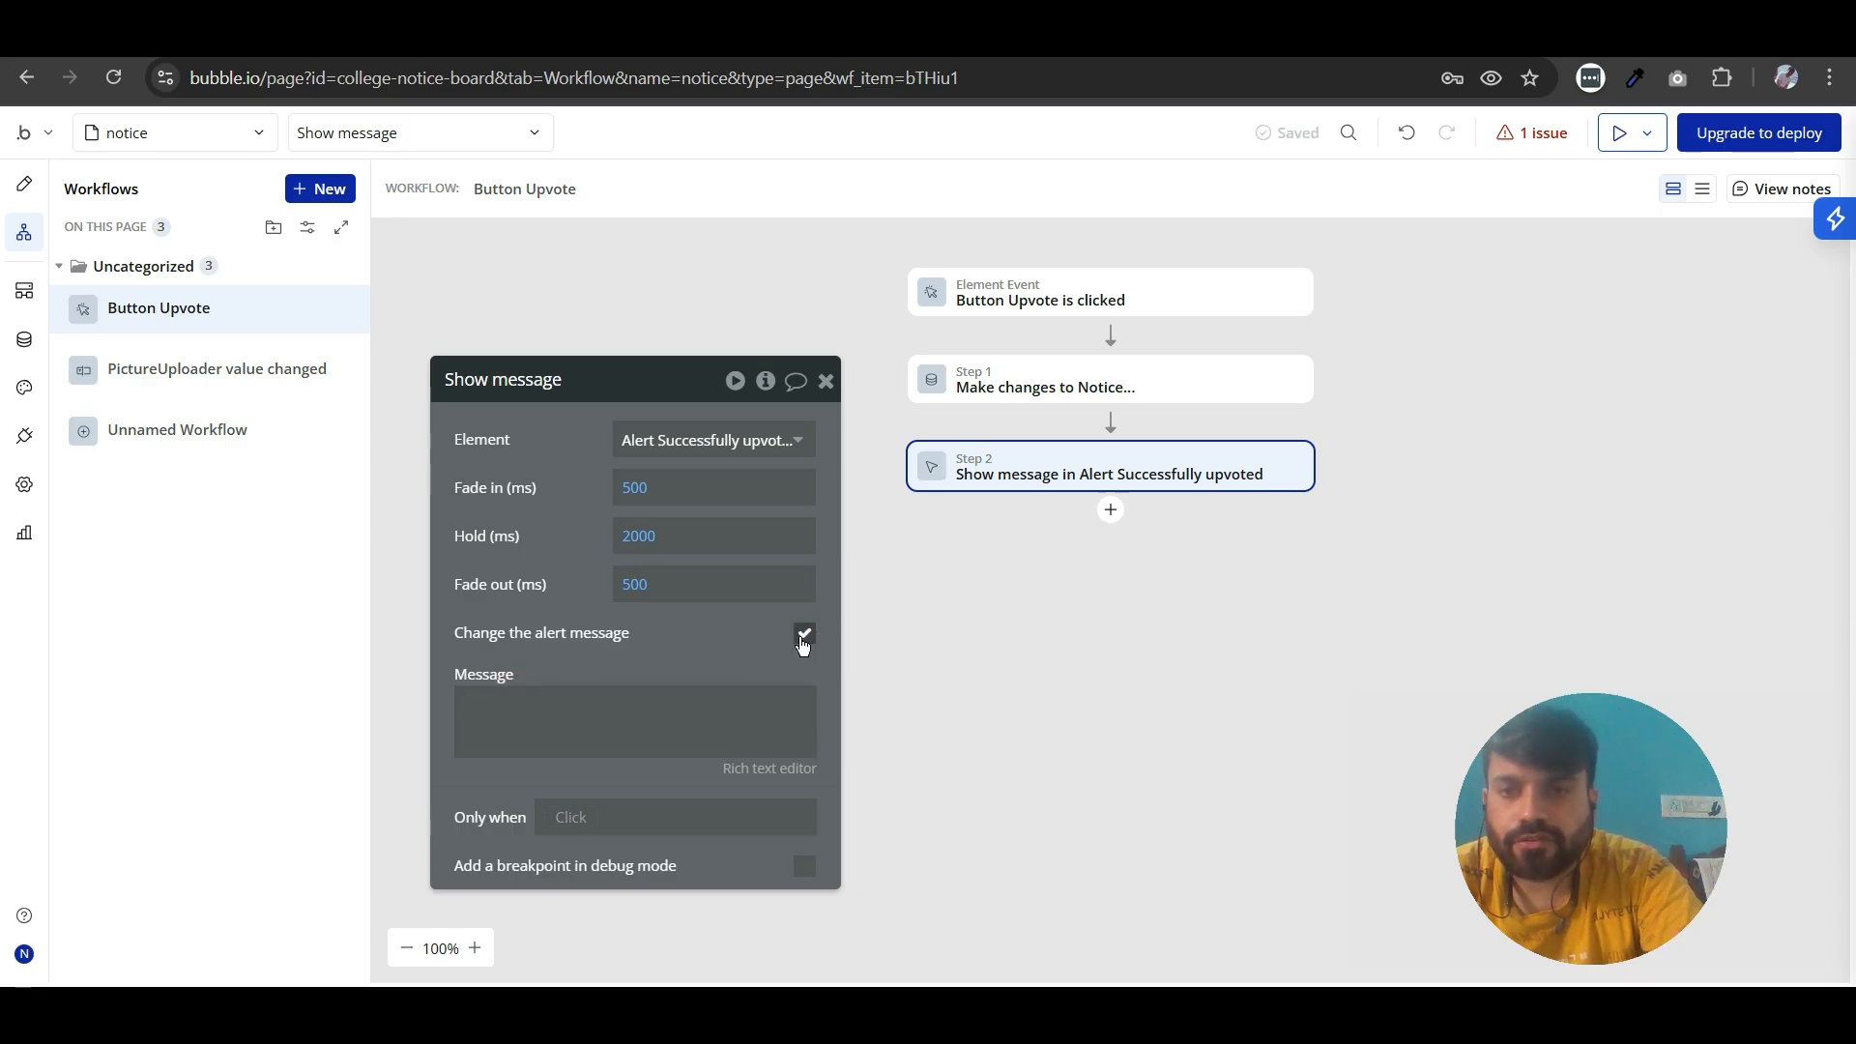
{"action": "left_click", "coordinate": [803, 634]}
{"action": "left_click", "coordinate": [825, 381]}
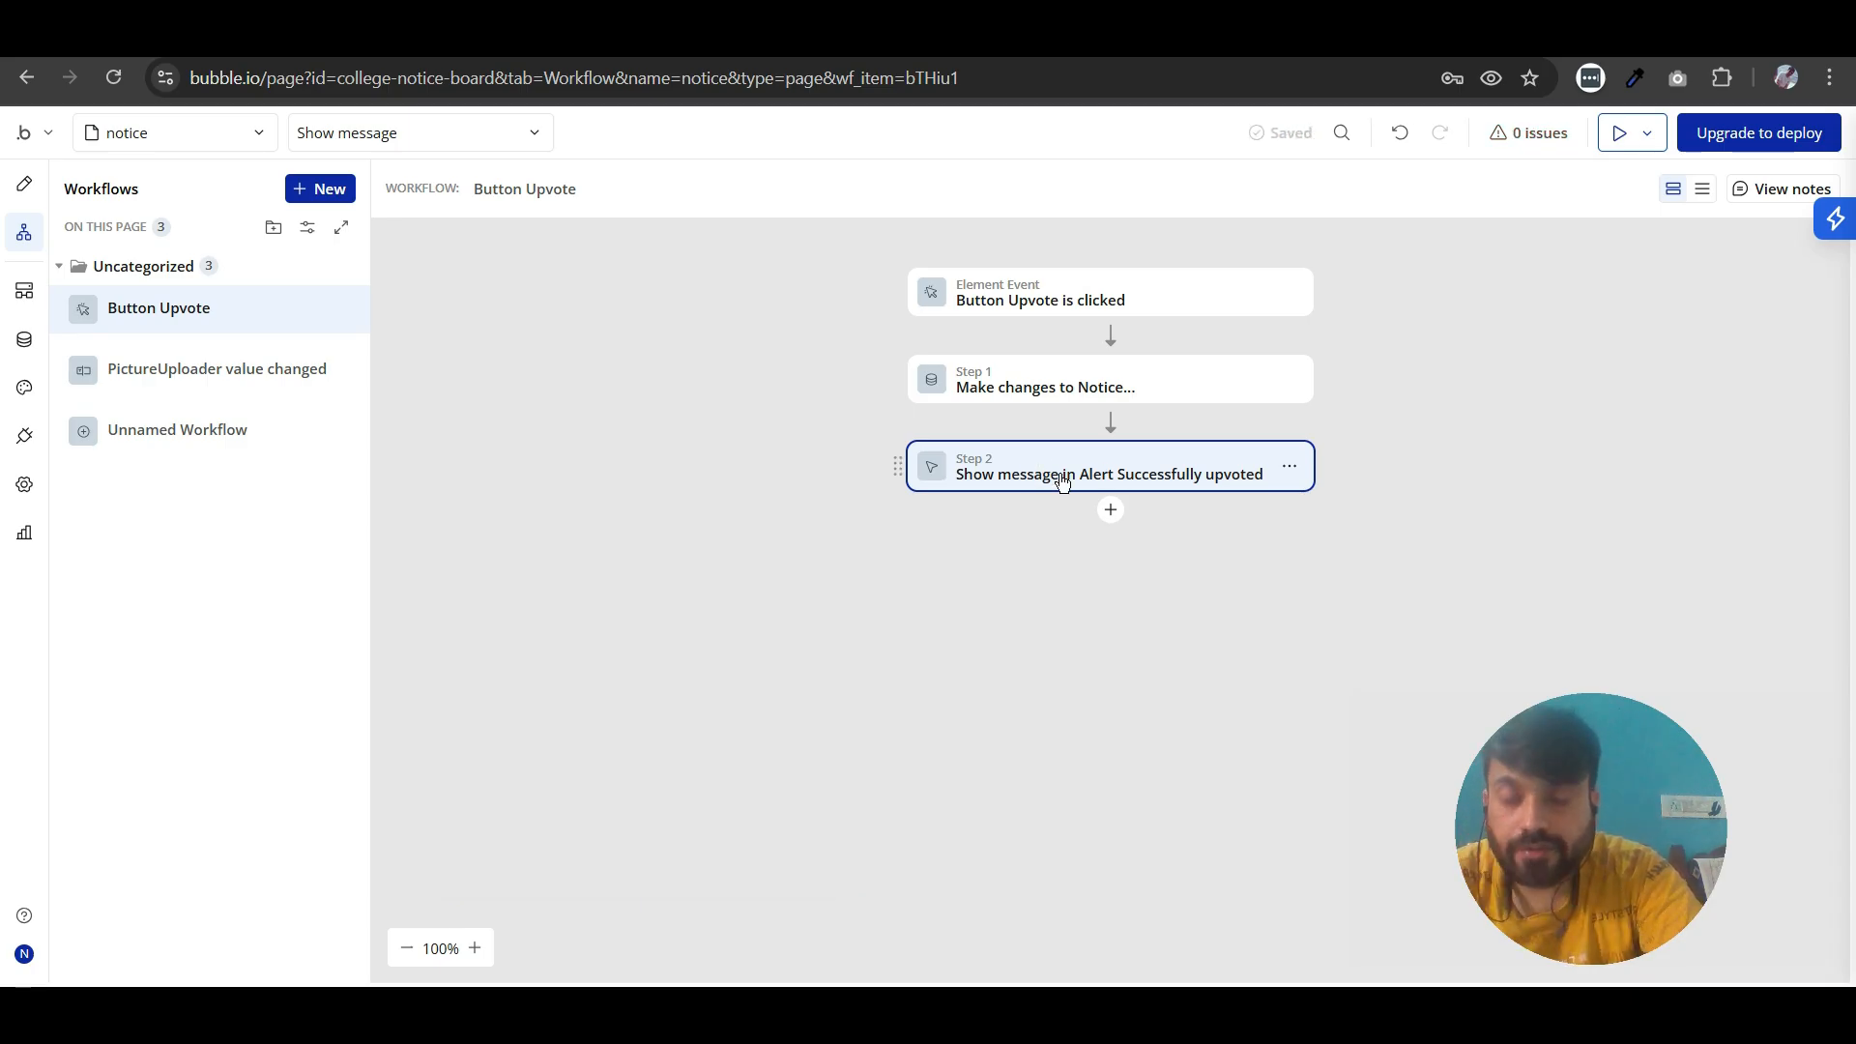
{"action": "left_click", "coordinate": [986, 594]}
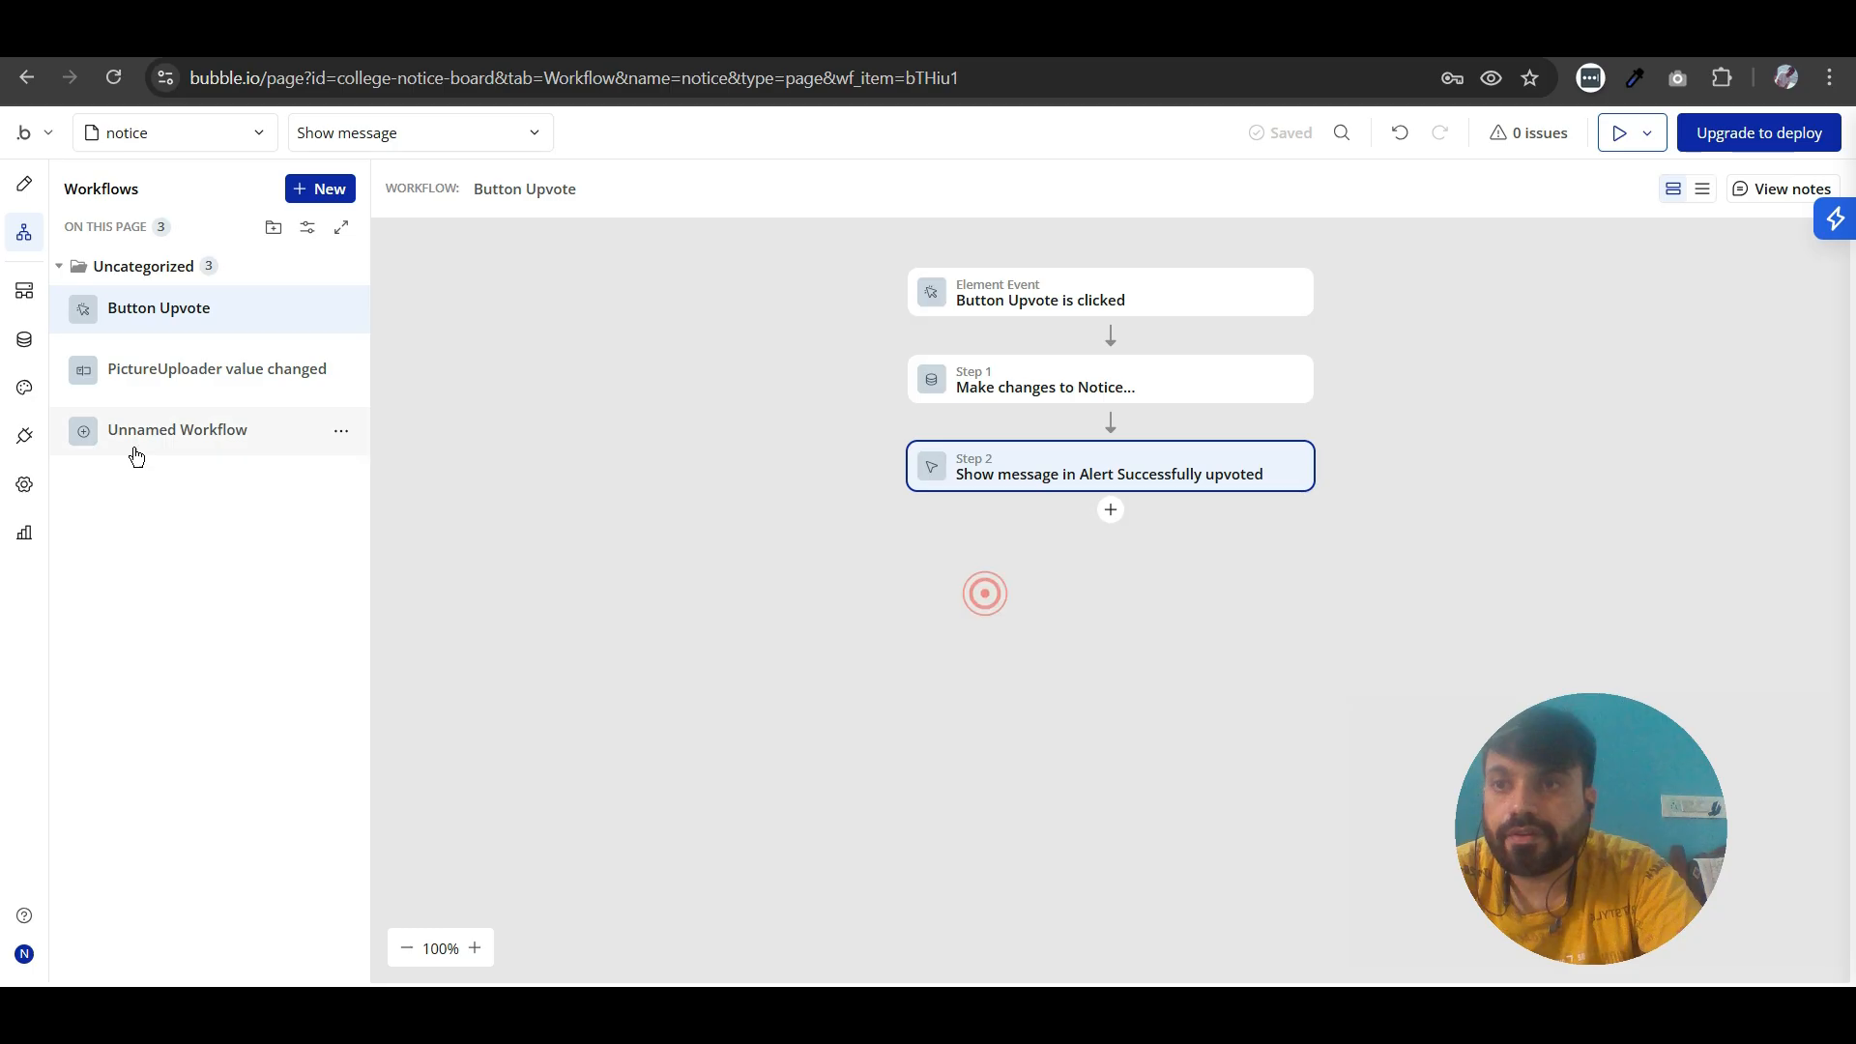
- Add an Alert element in the alert style to the notice page, between the description and the vote row
{"action": "left_click", "coordinate": [24, 186]}
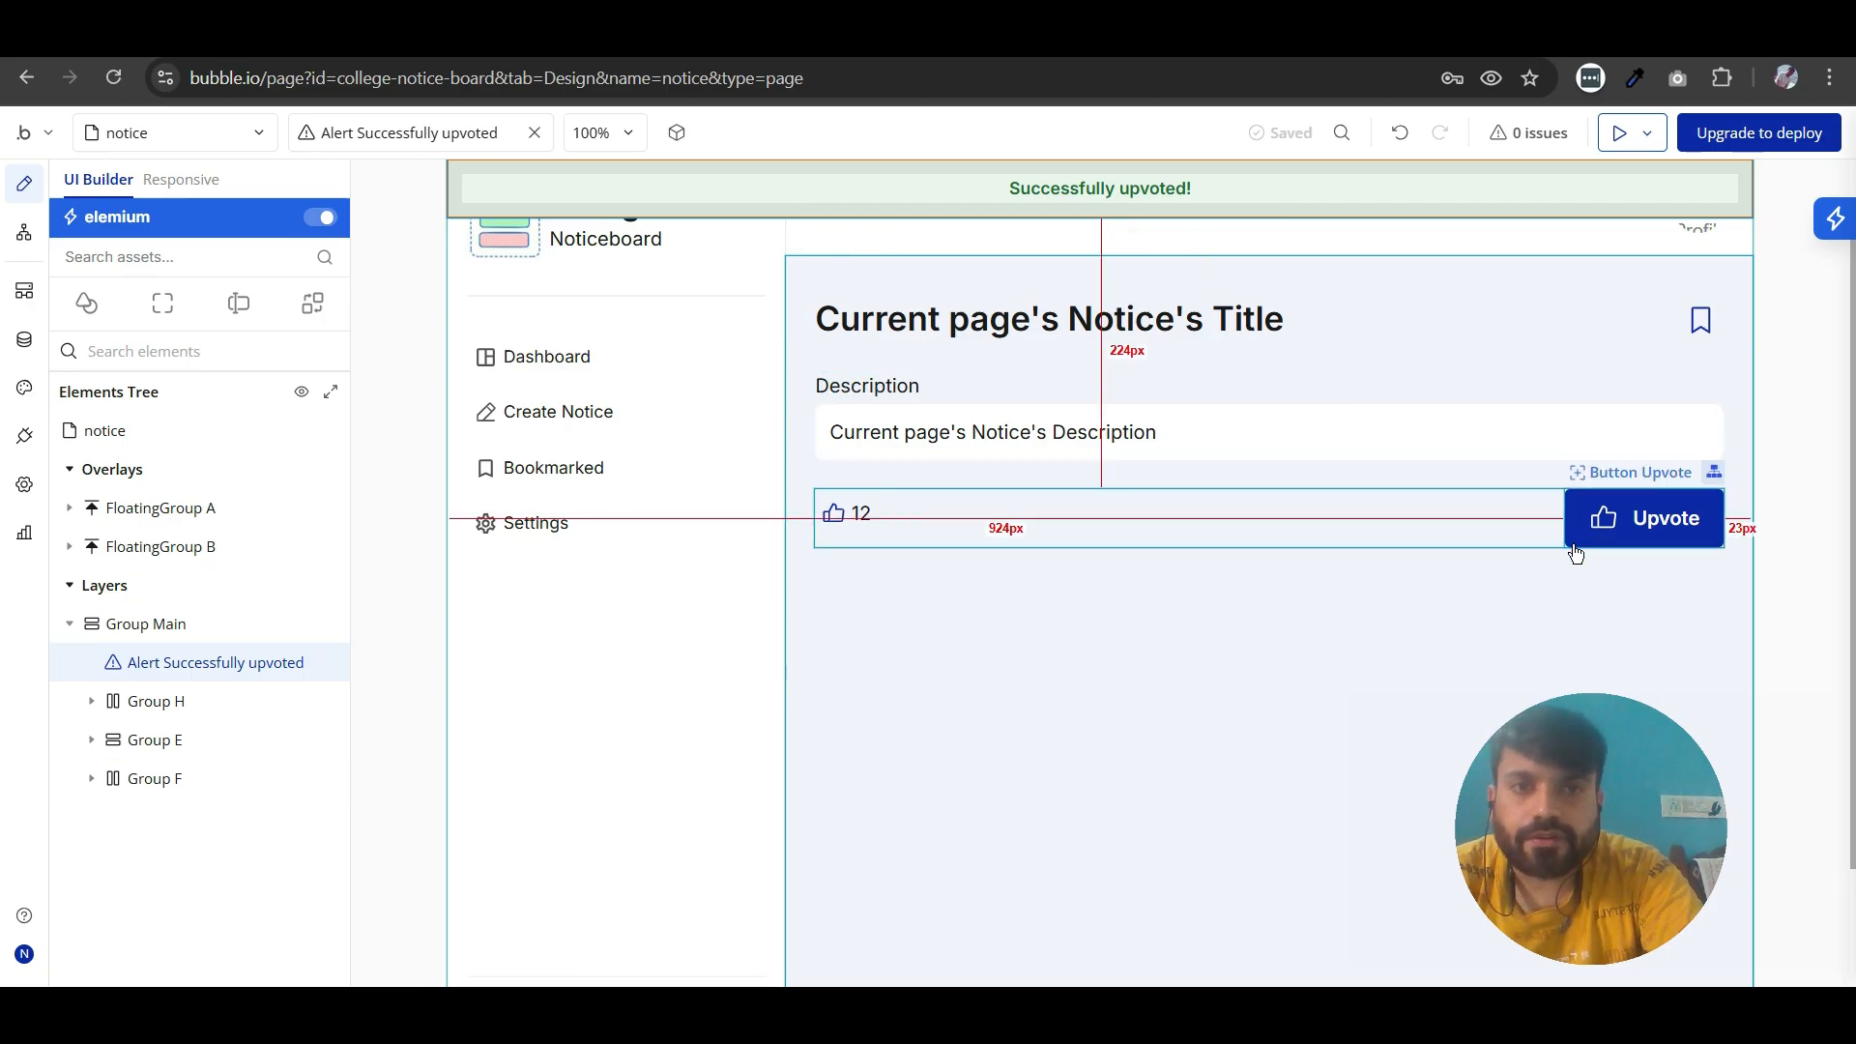
{"action": "scroll", "coordinate": [1610, 563], "scroll_direction": "up", "scroll_amount": 1}
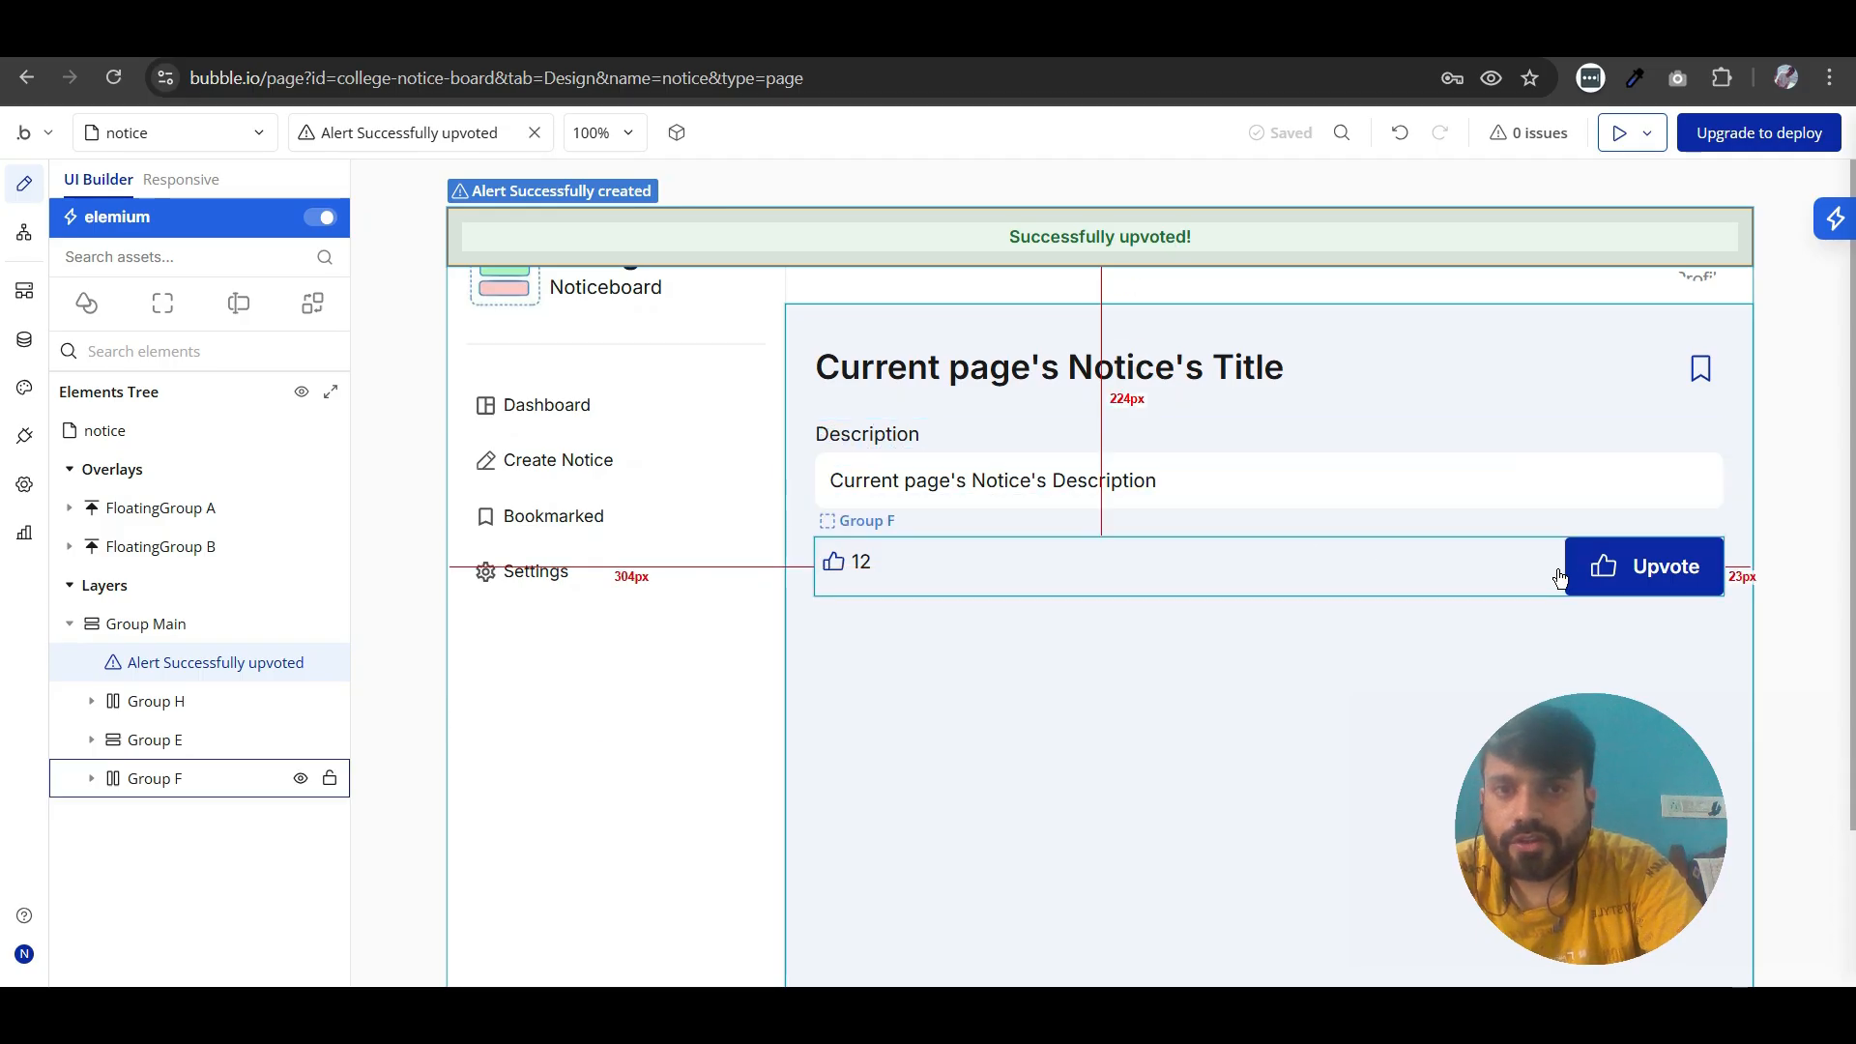
{"action": "left_click", "coordinate": [87, 305]}
{"action": "left_click", "coordinate": [192, 725]}
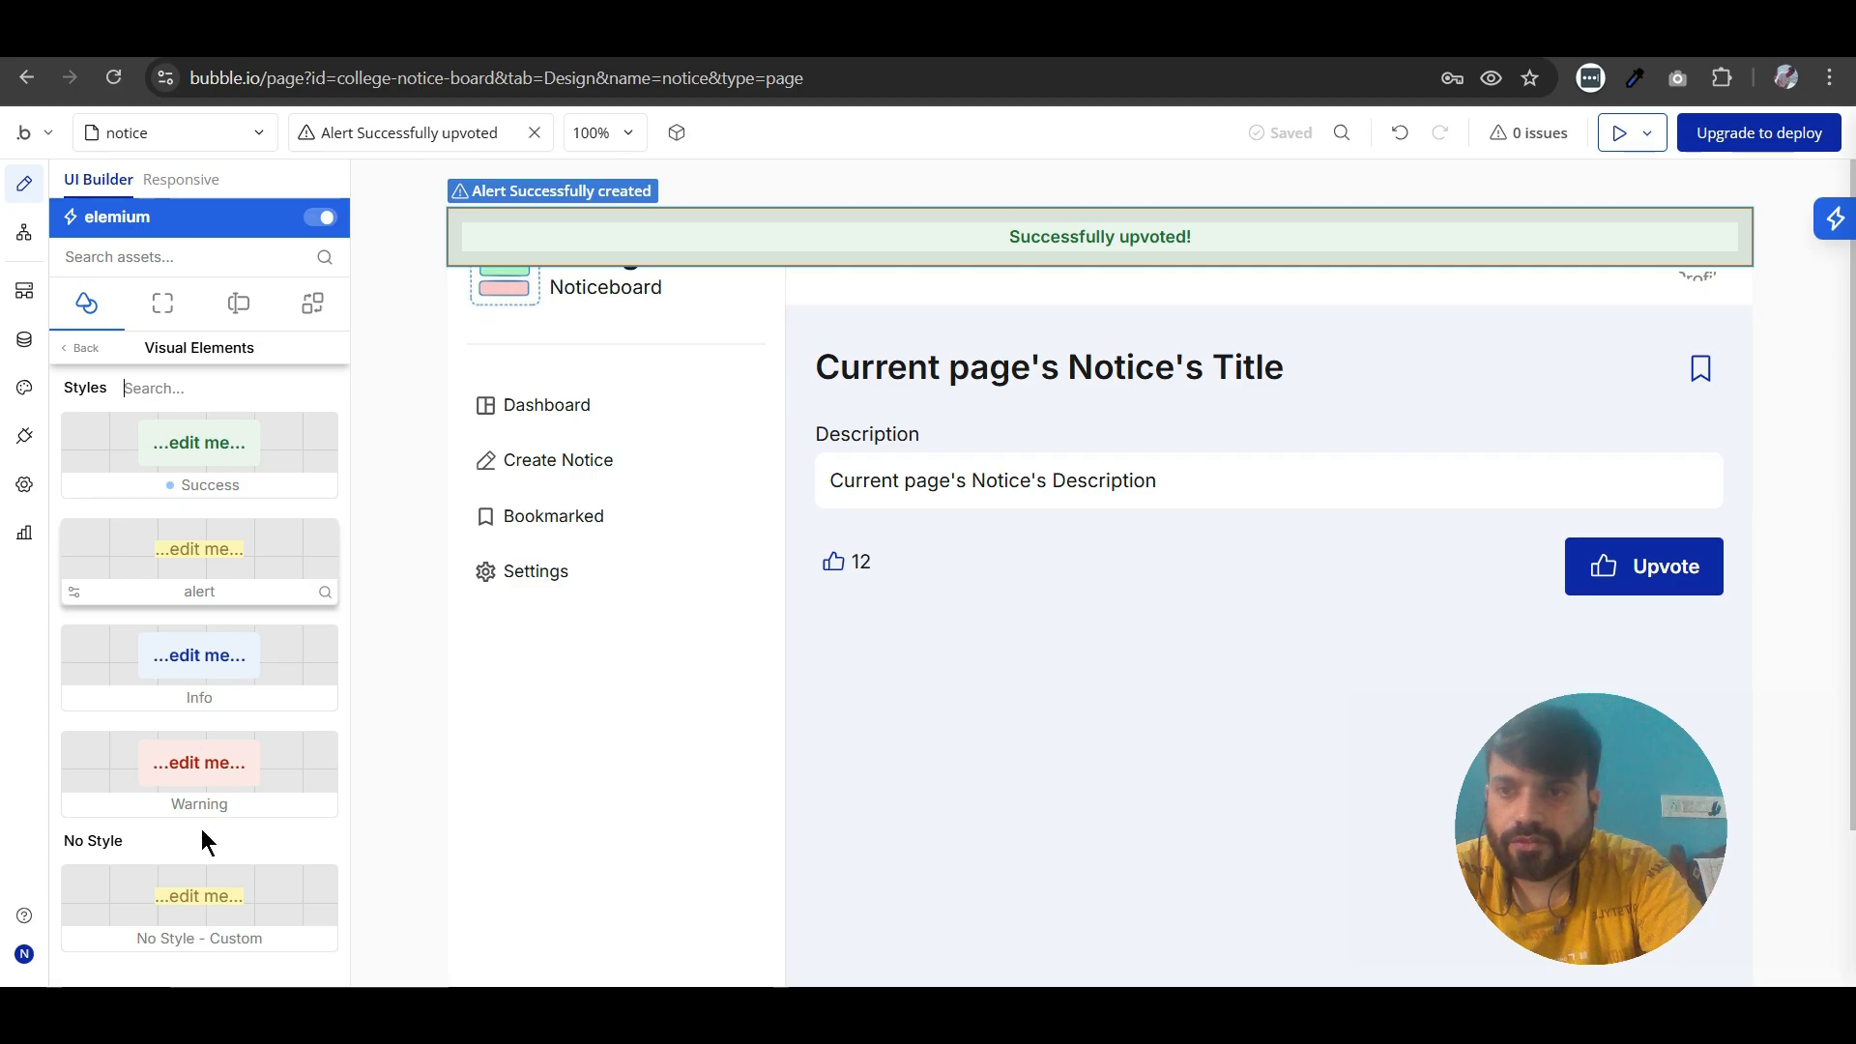
{"action": "left_click_drag", "start_coordinate": [190, 551], "coordinate": [1000, 566]}
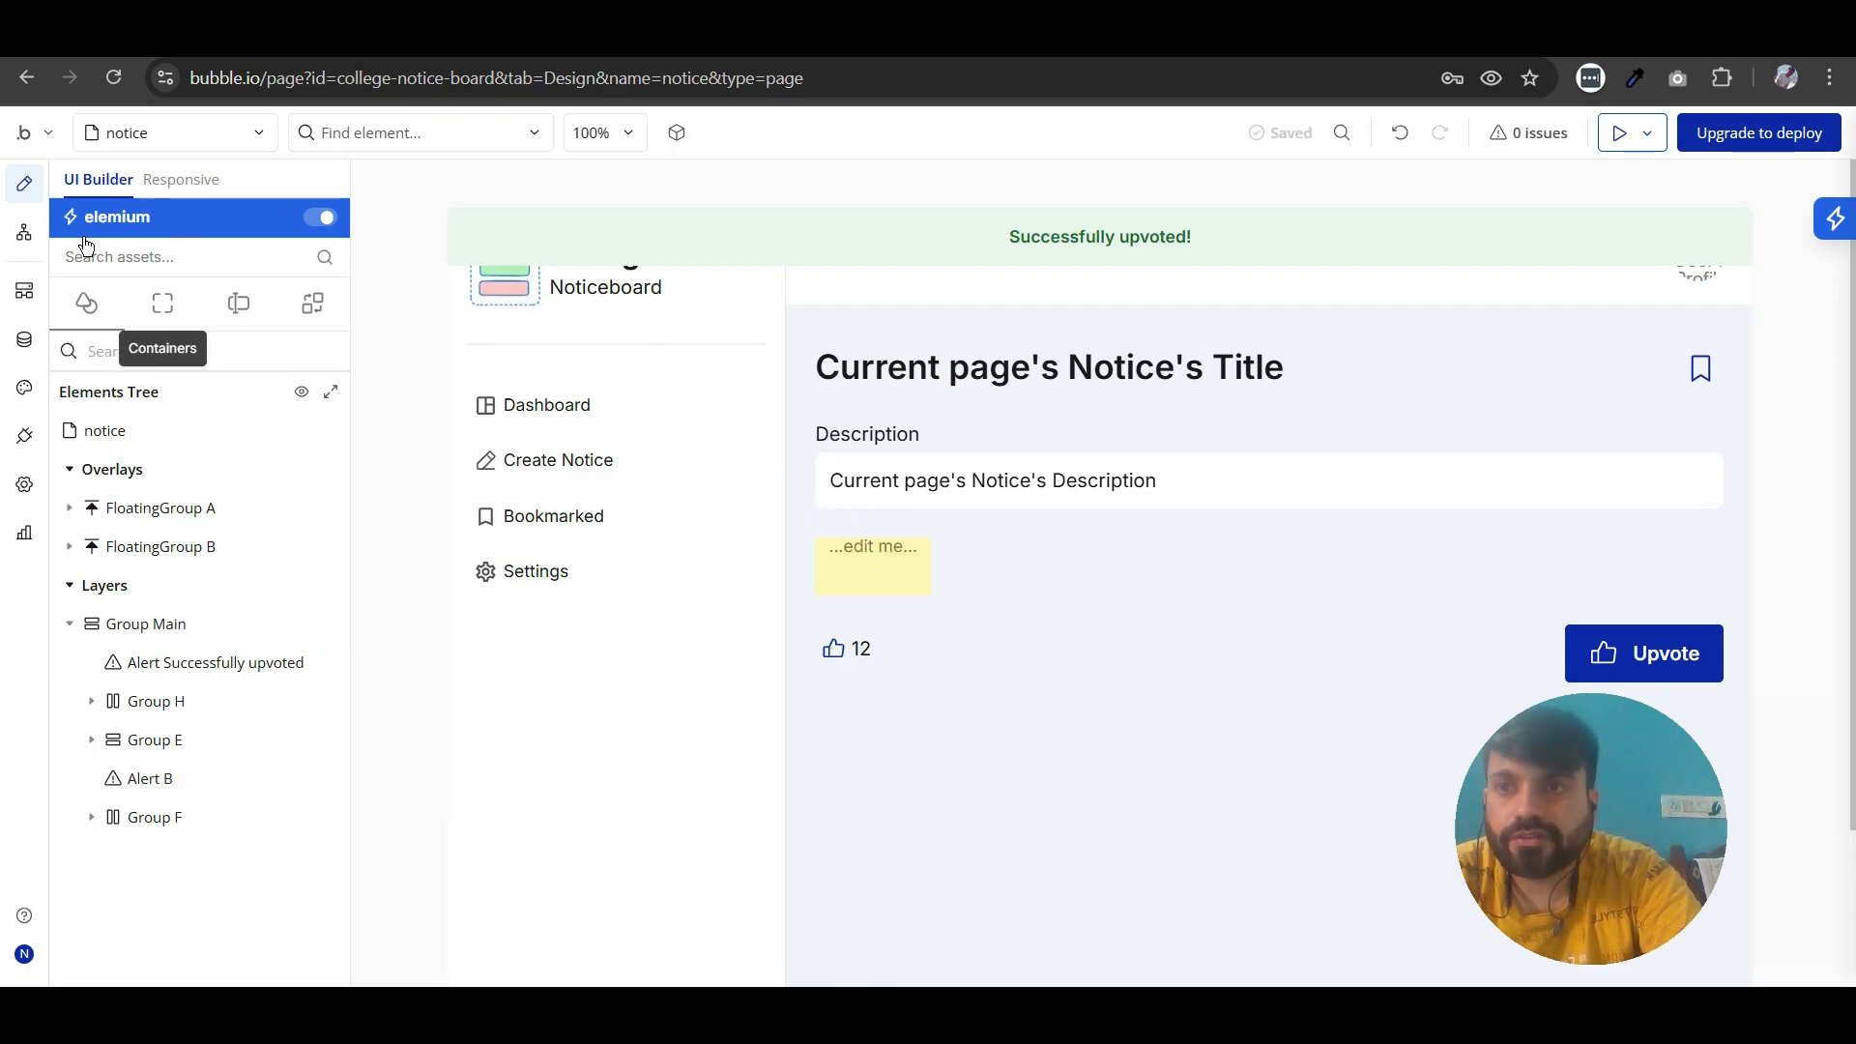
- Detach the new alert's style and set its font color to Alert 70 (#DCA114)
{"action": "left_click", "coordinate": [915, 581]}
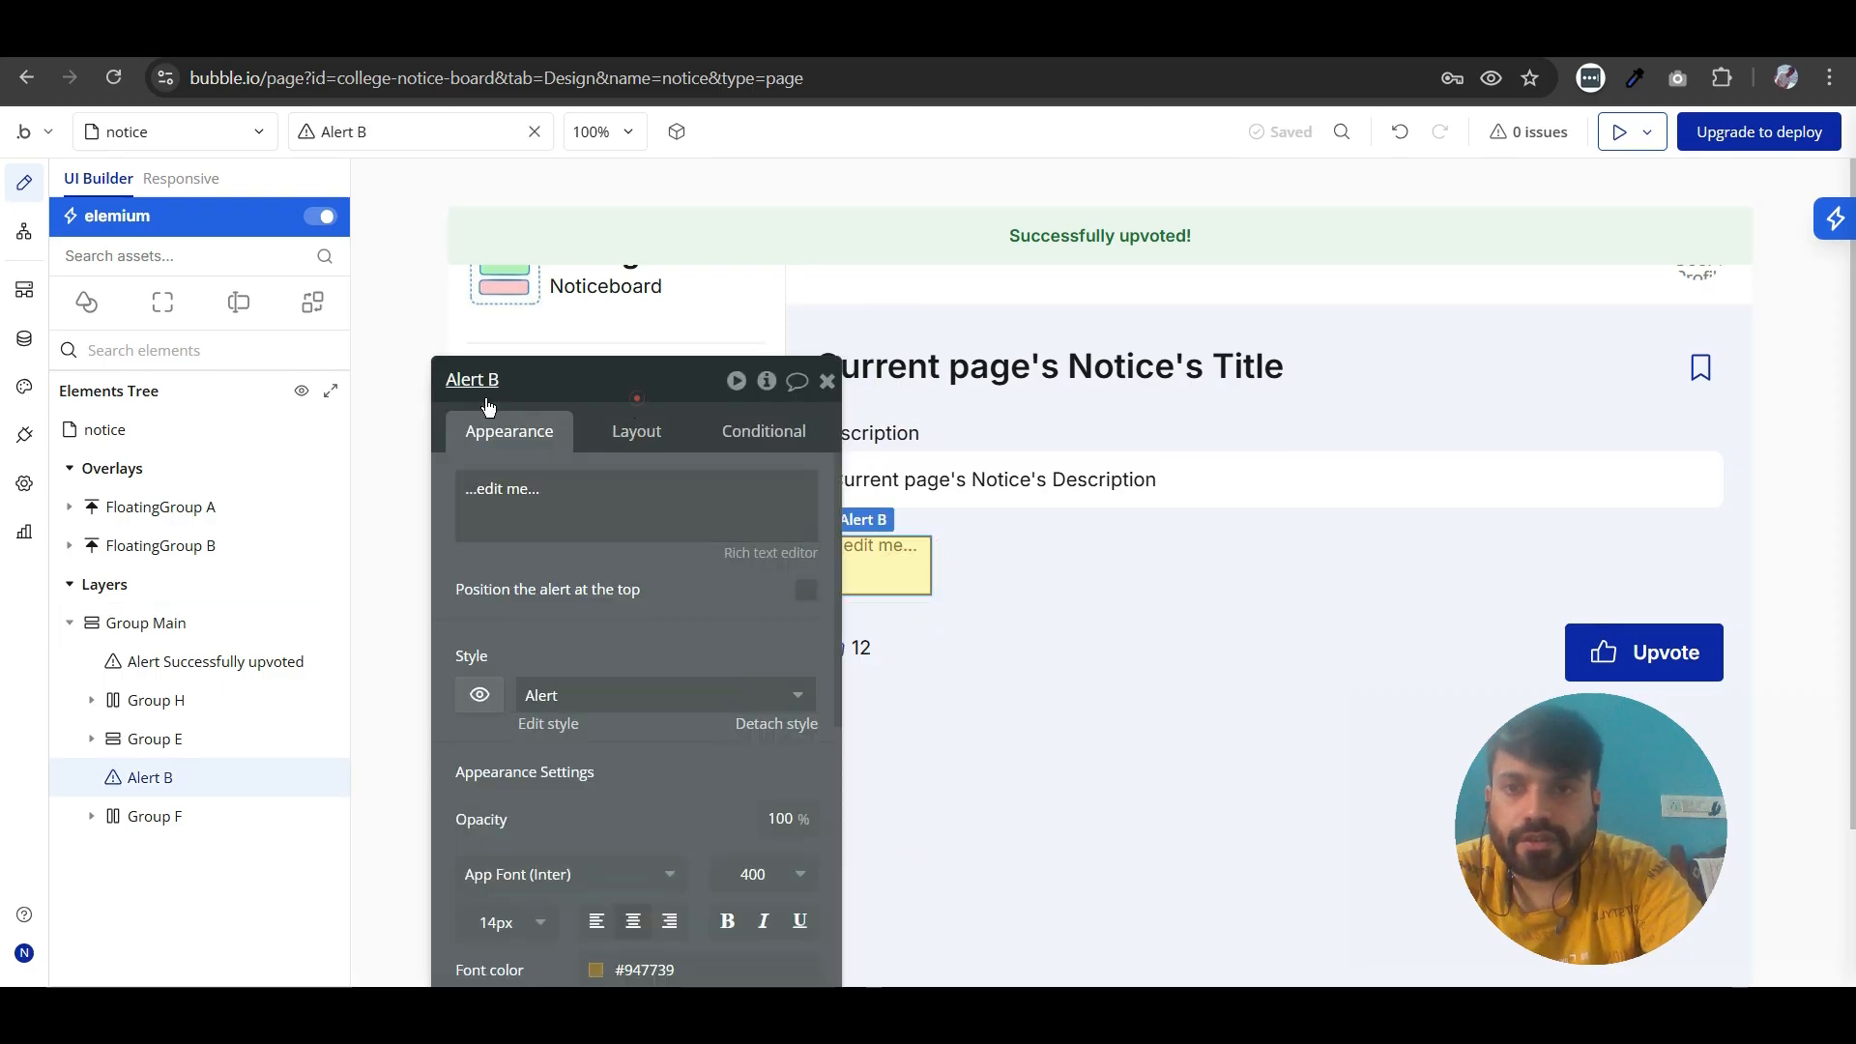
{"action": "left_click_drag", "start_coordinate": [474, 379], "coordinate": [292, 380]}
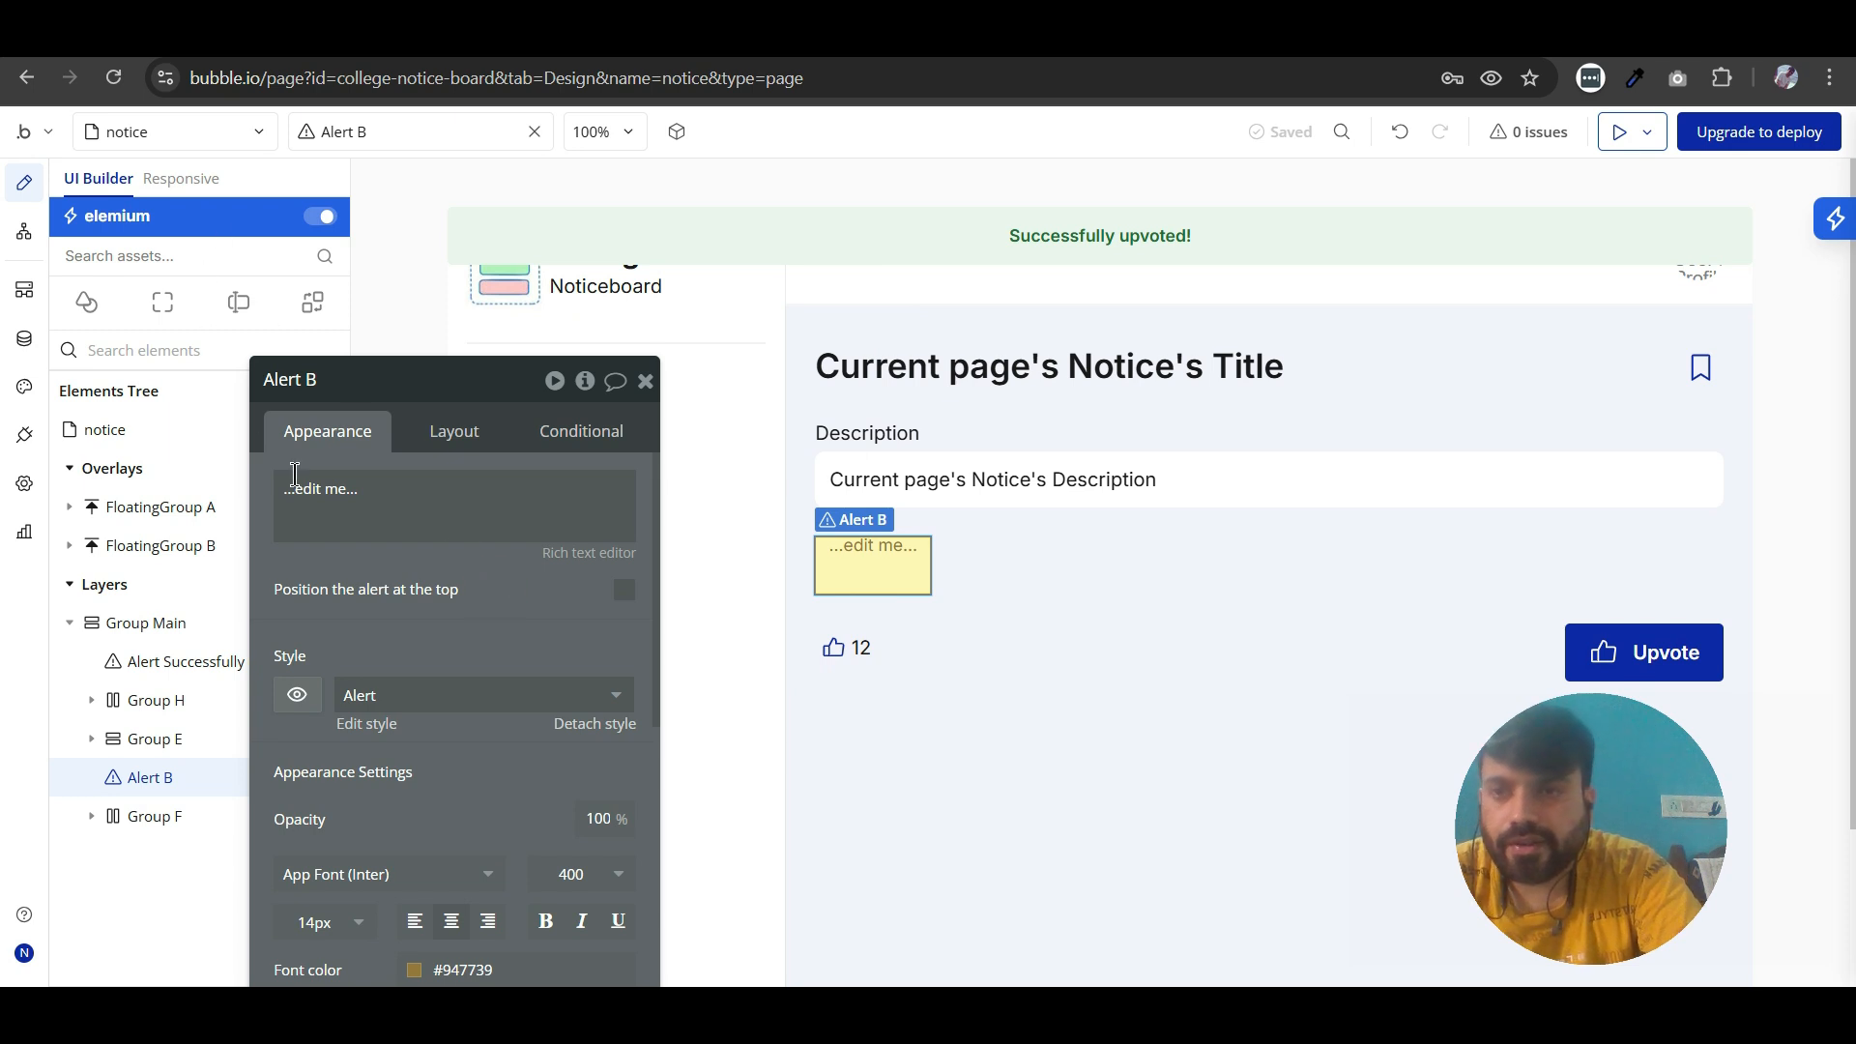
{"action": "left_click_drag", "start_coordinate": [415, 613], "coordinate": [488, 540]}
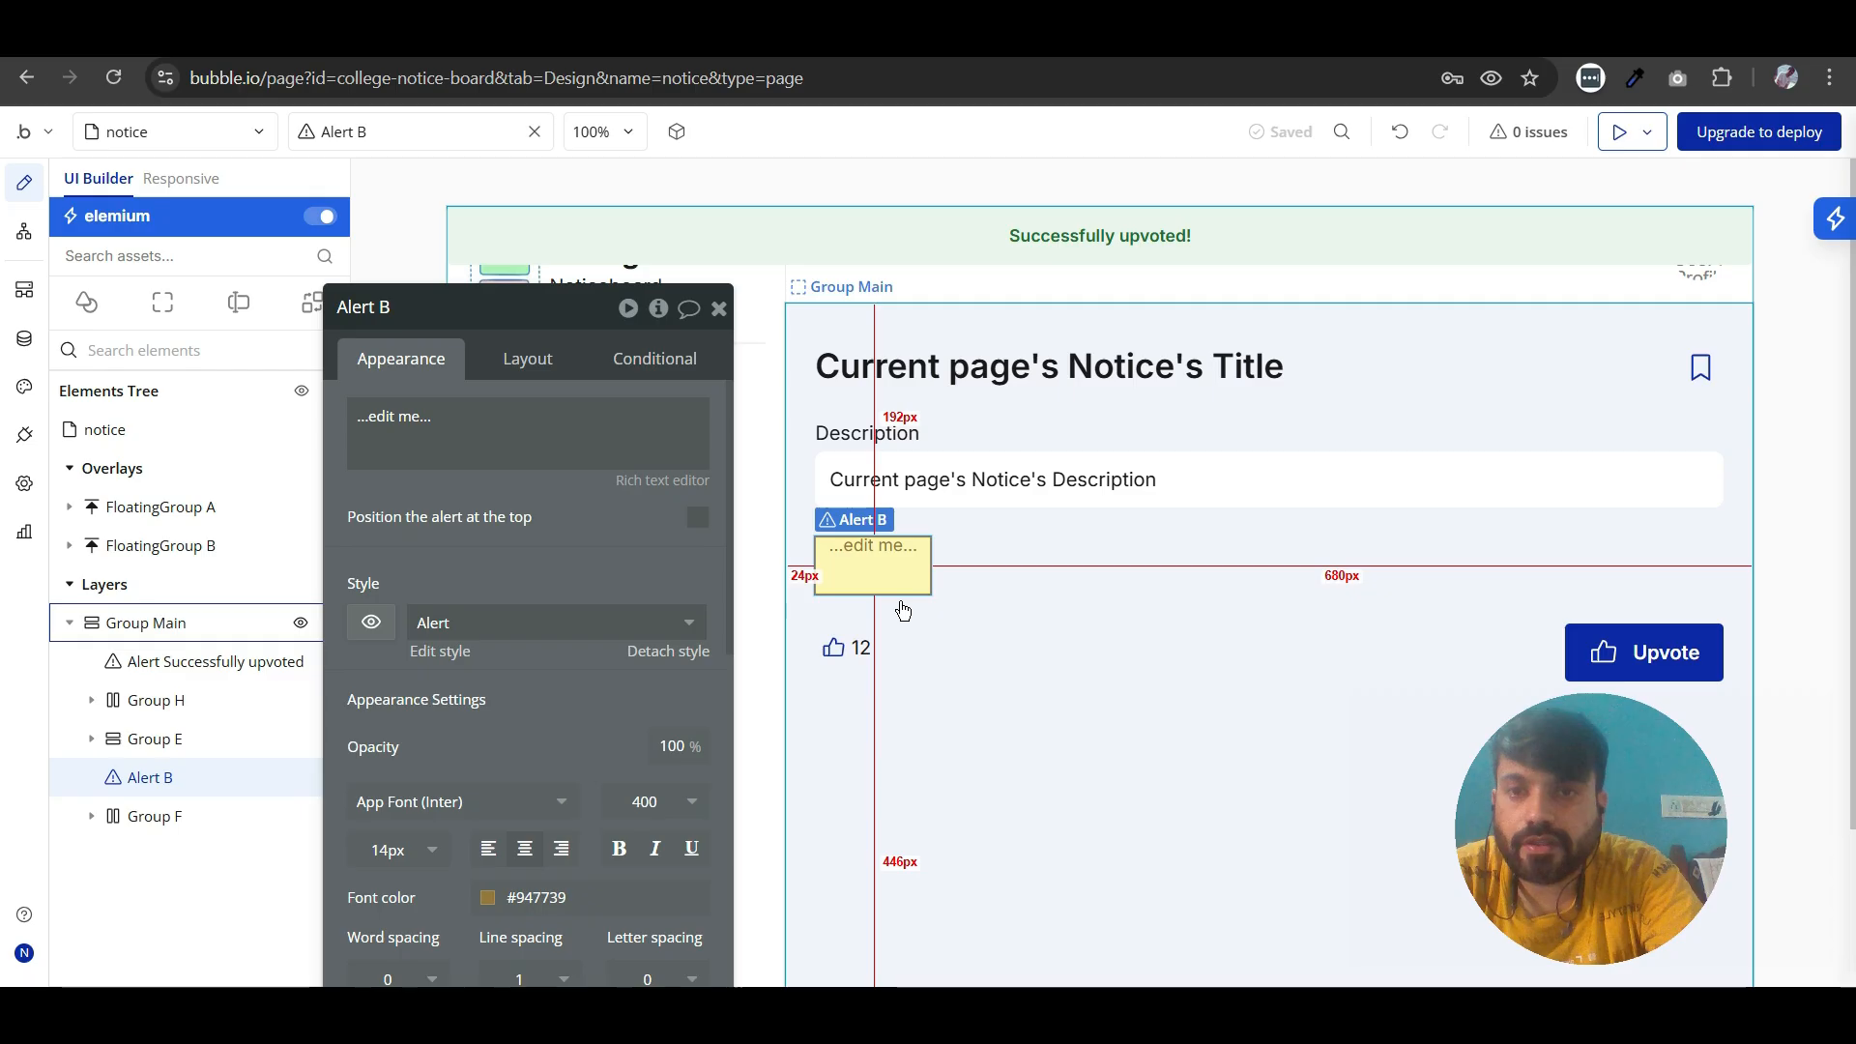
{"action": "left_click", "coordinate": [536, 568]}
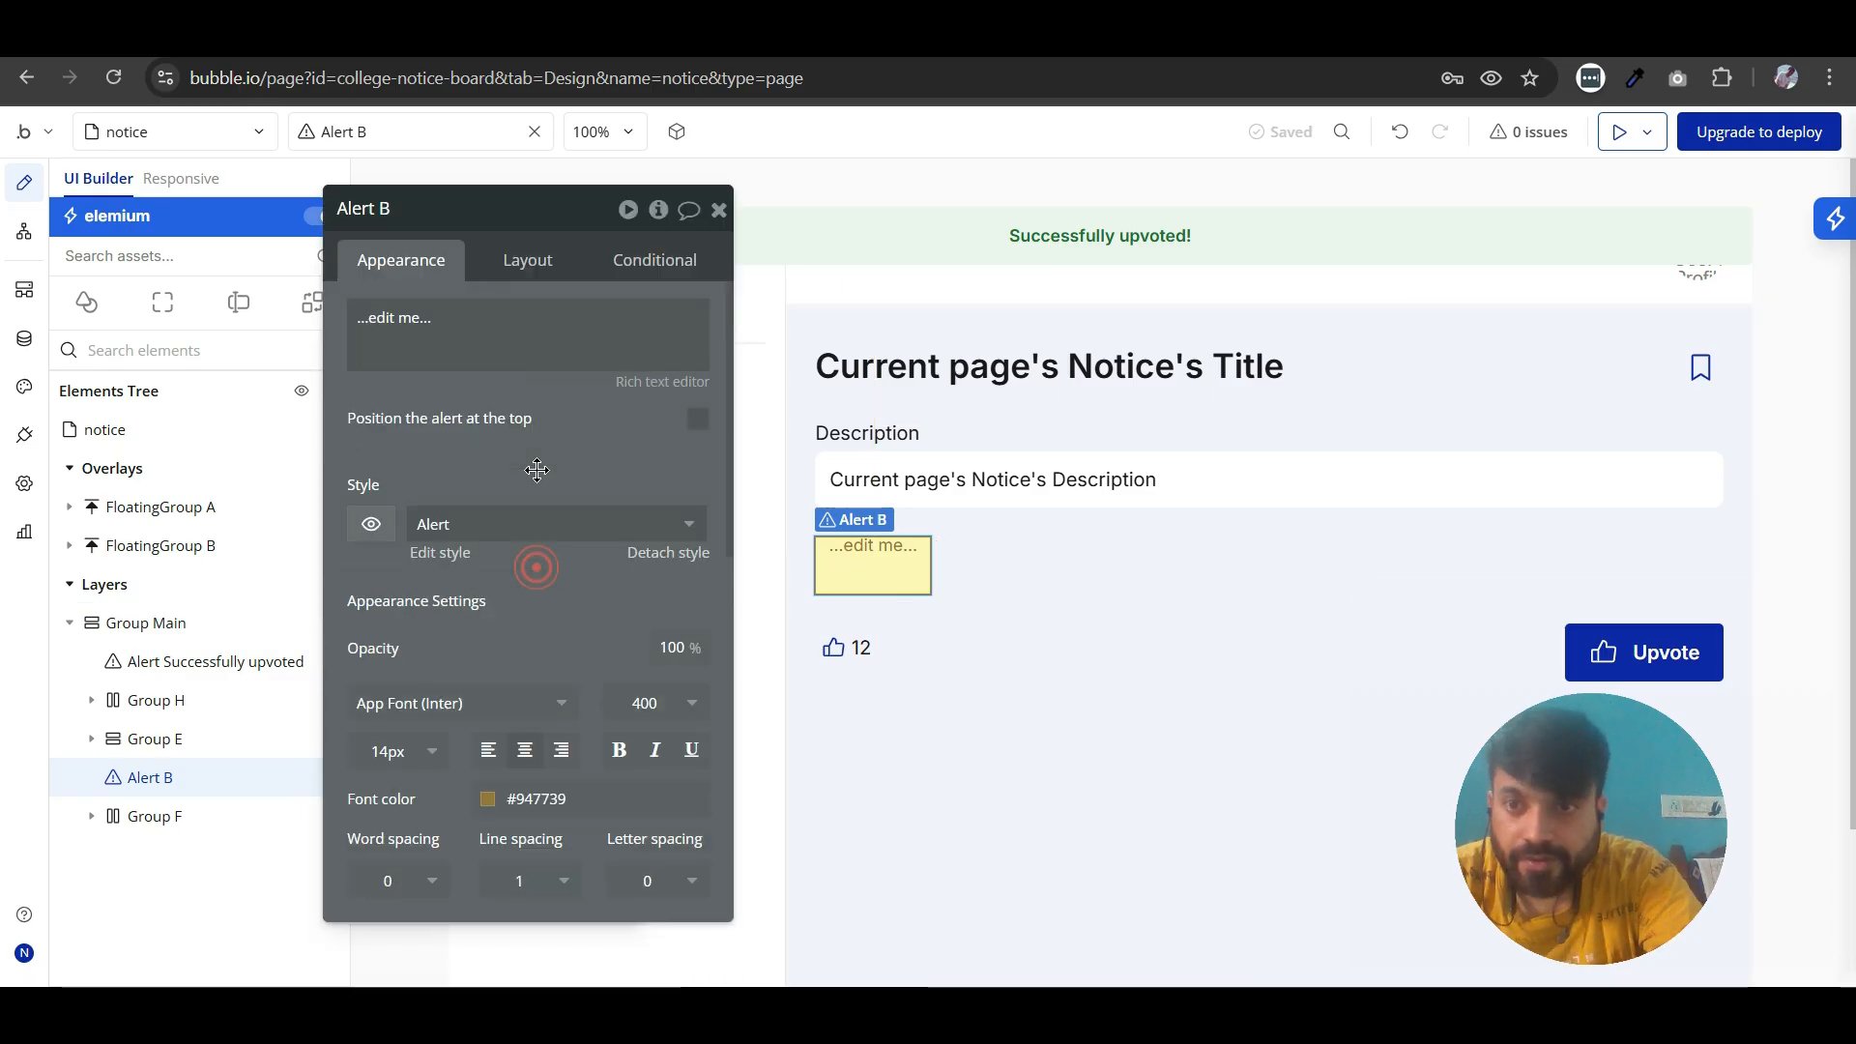
{"action": "left_click", "coordinate": [669, 554]}
{"action": "scroll", "coordinate": [482, 554], "scroll_direction": "down", "scroll_amount": 3}
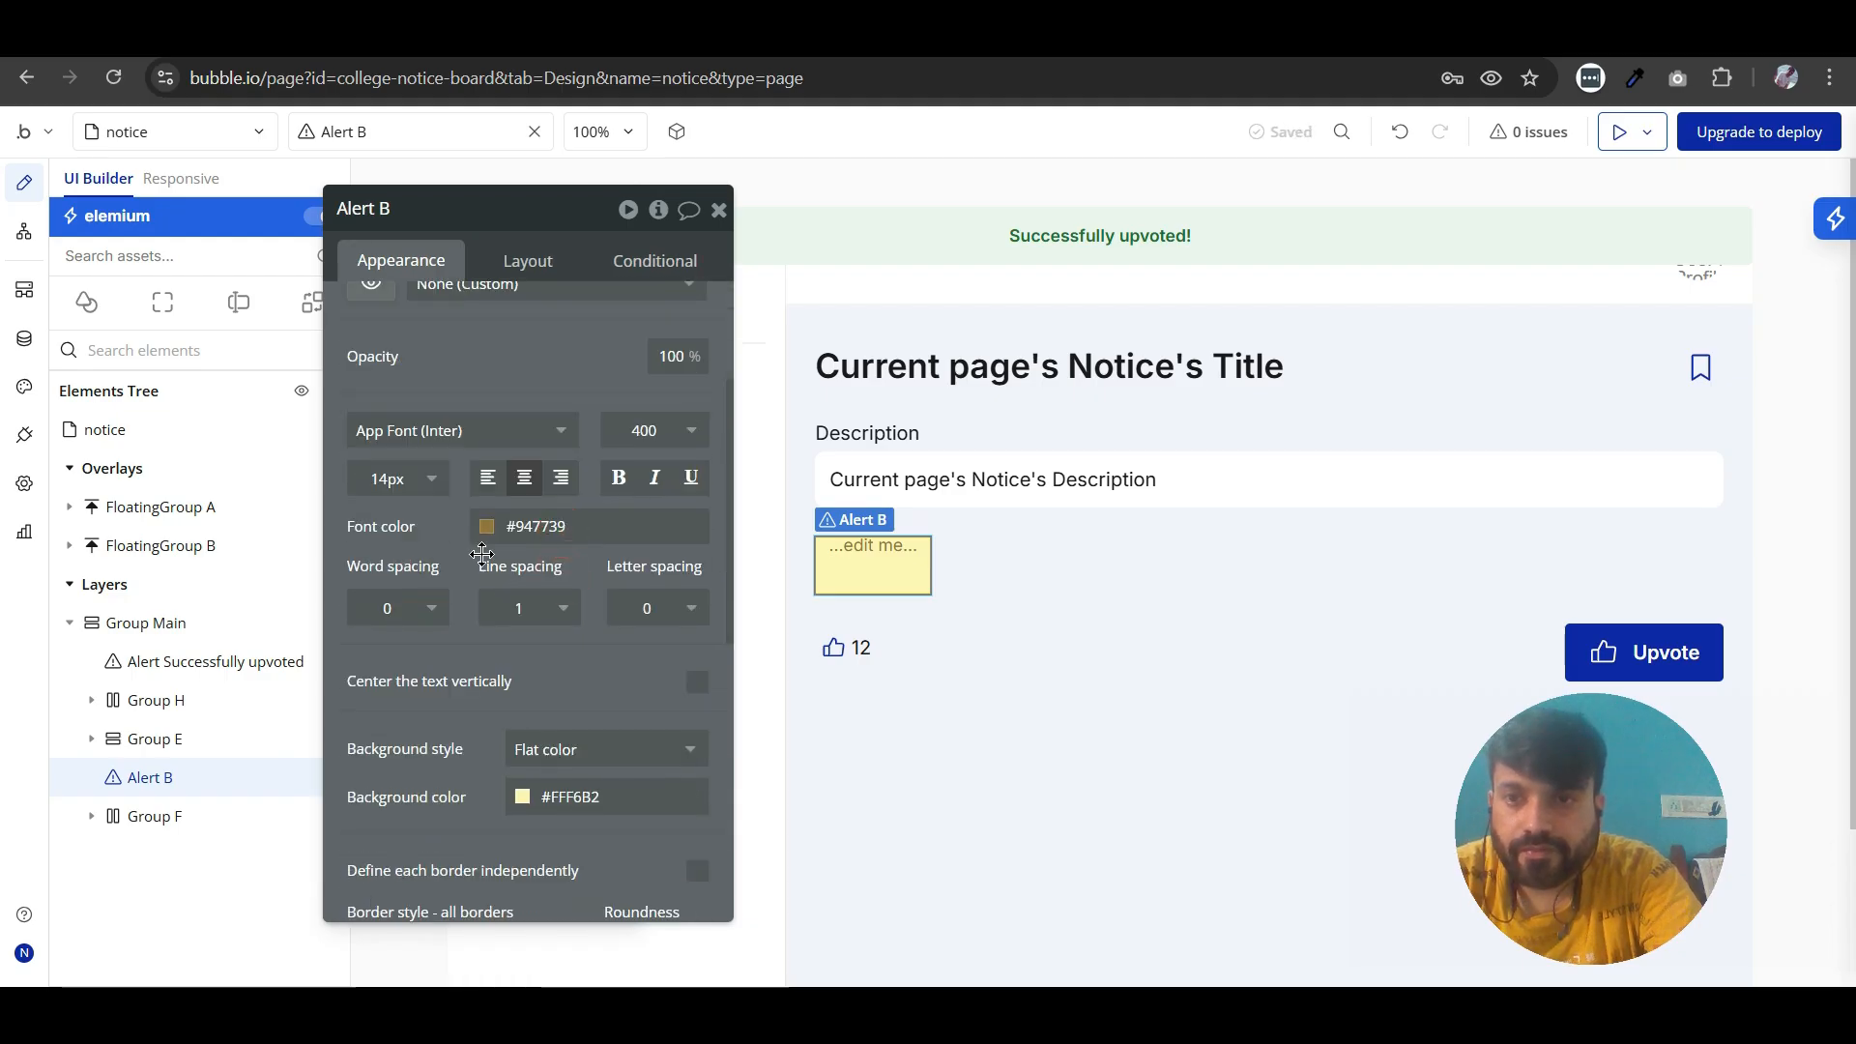
{"action": "left_click", "coordinate": [487, 526]}
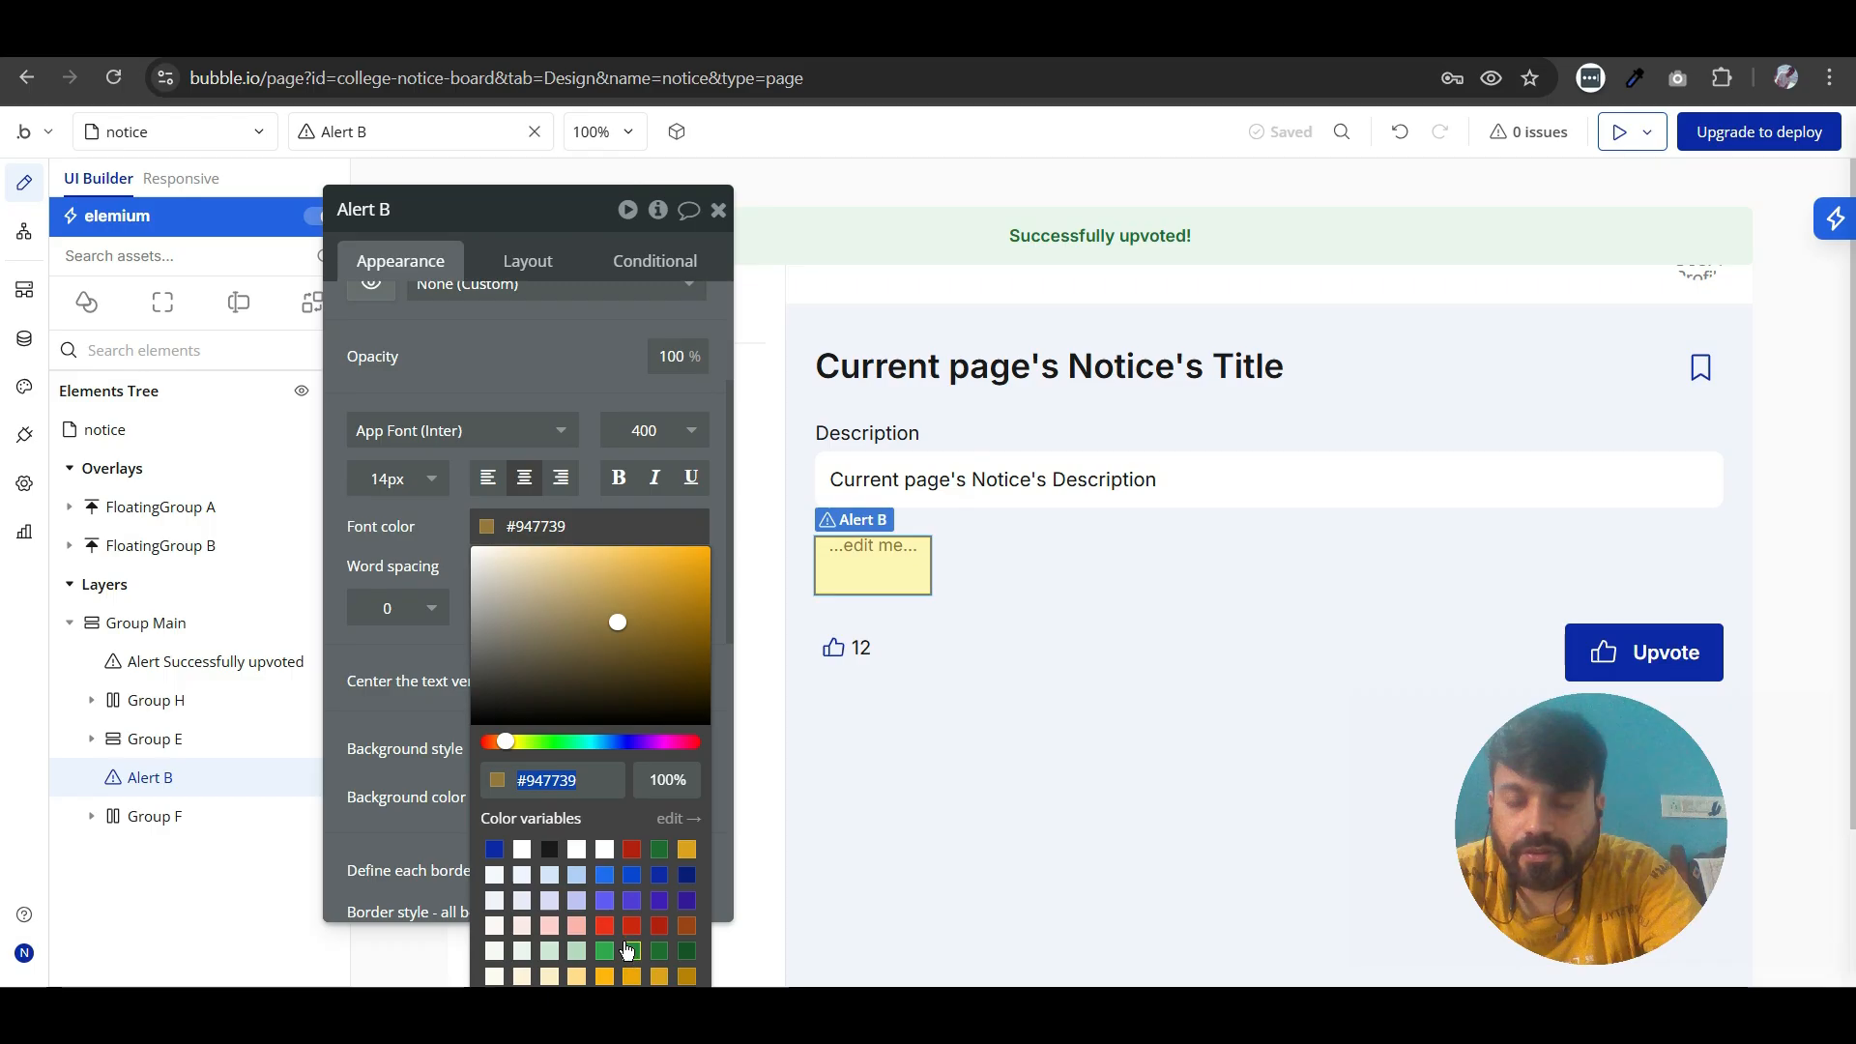
{"action": "left_click", "coordinate": [659, 978]}
{"action": "left_click", "coordinate": [392, 684]}
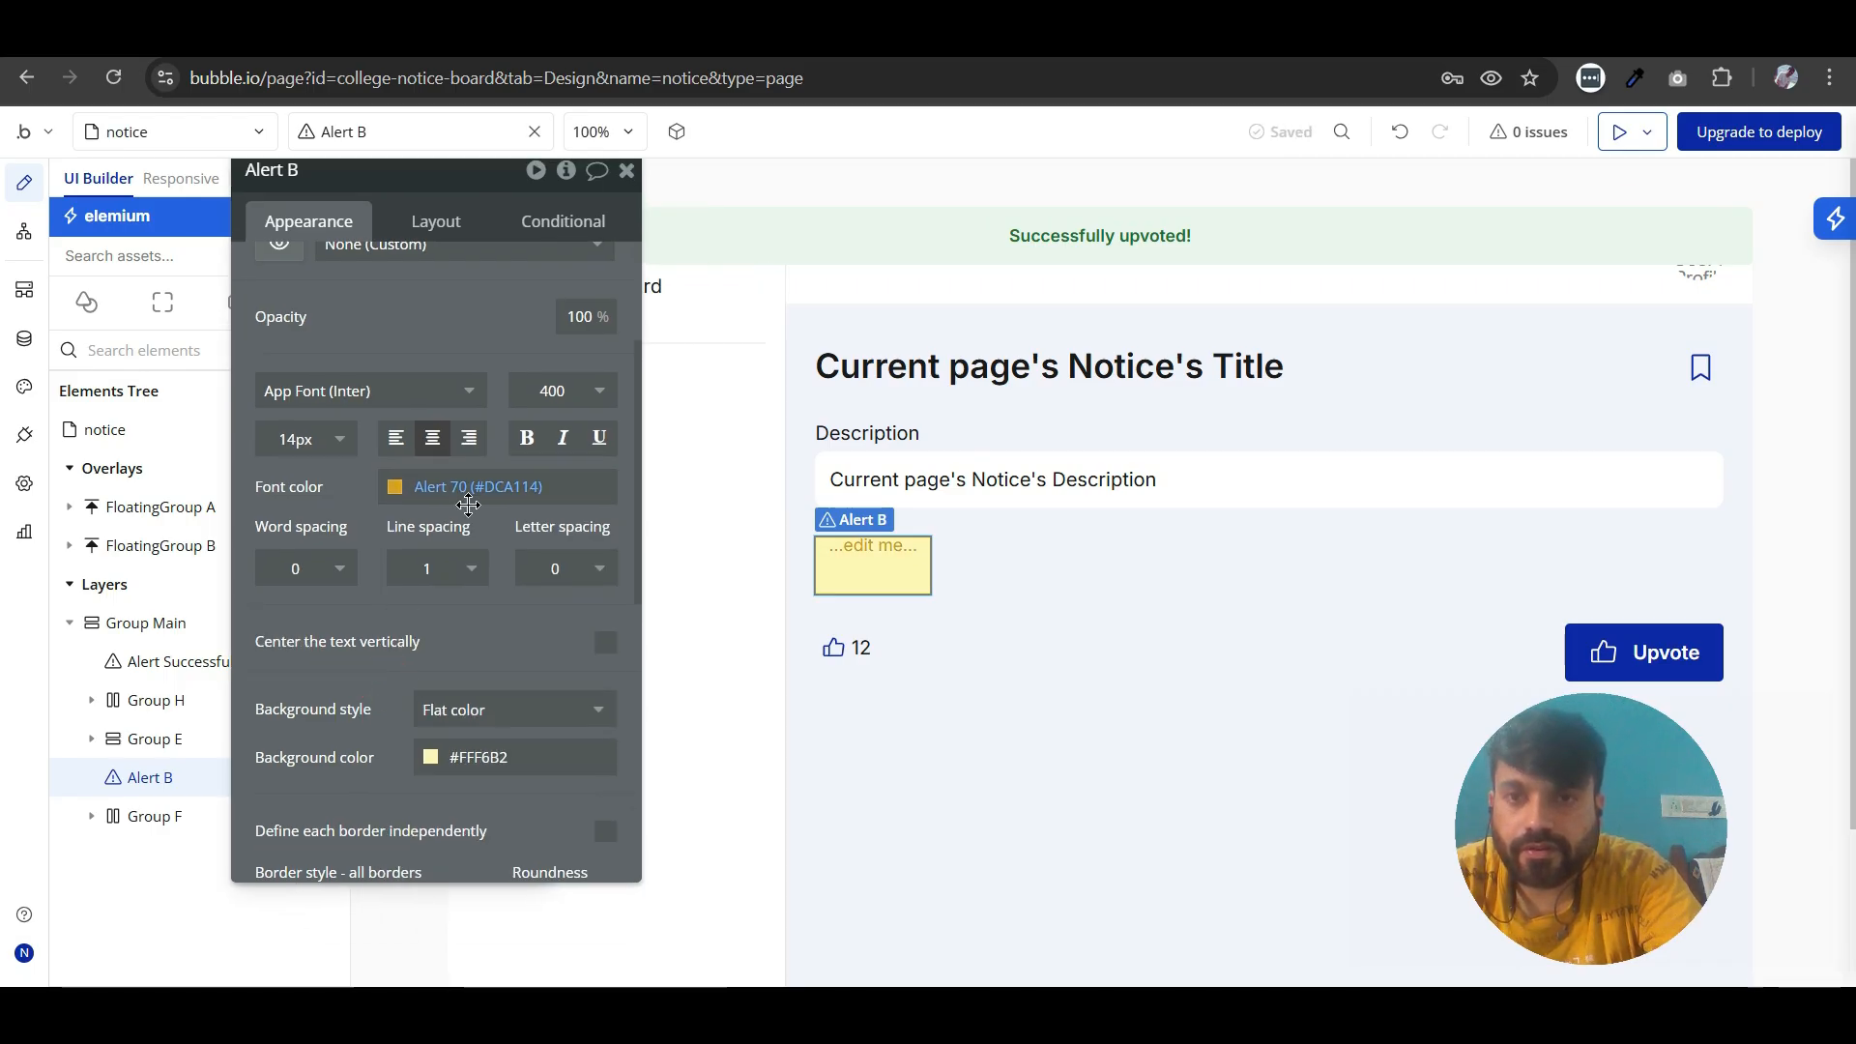
- Set the new alert's background color to Alert 20 (#FFF4DB)
{"action": "left_click", "coordinate": [433, 762]}
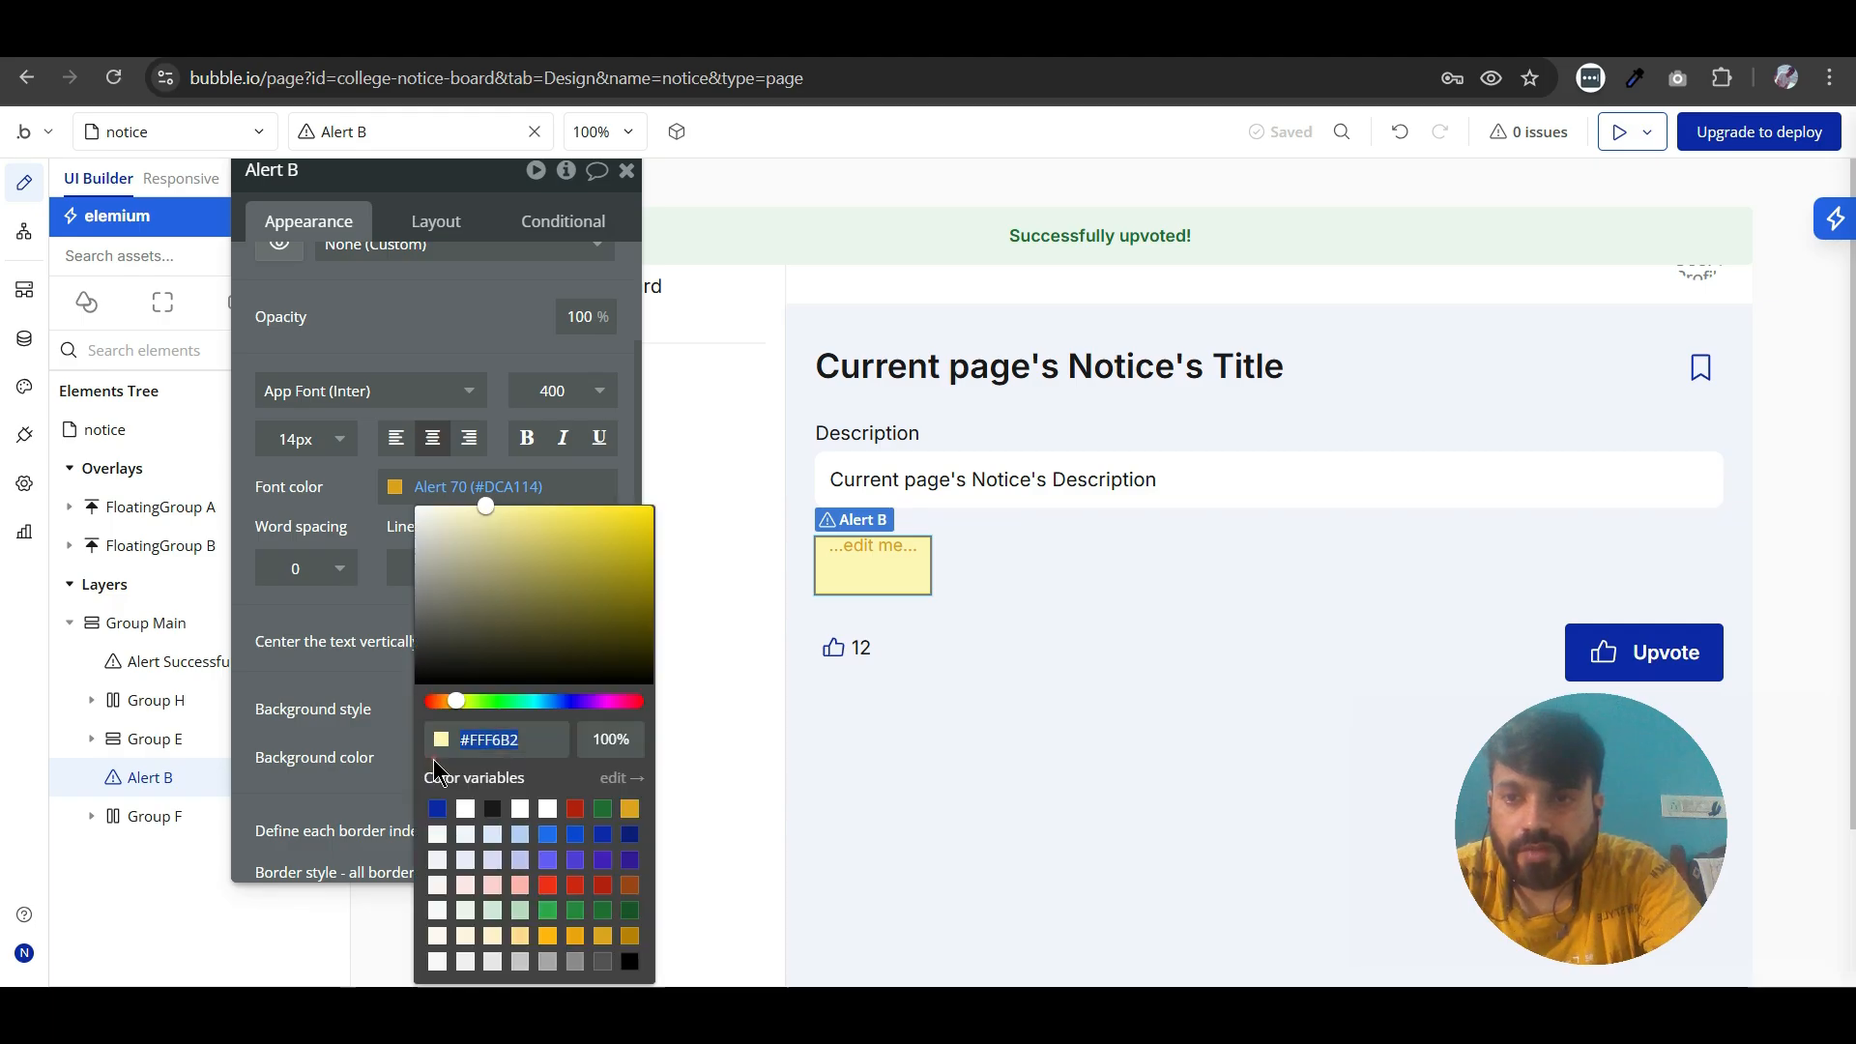
{"action": "left_click", "coordinate": [465, 937]}
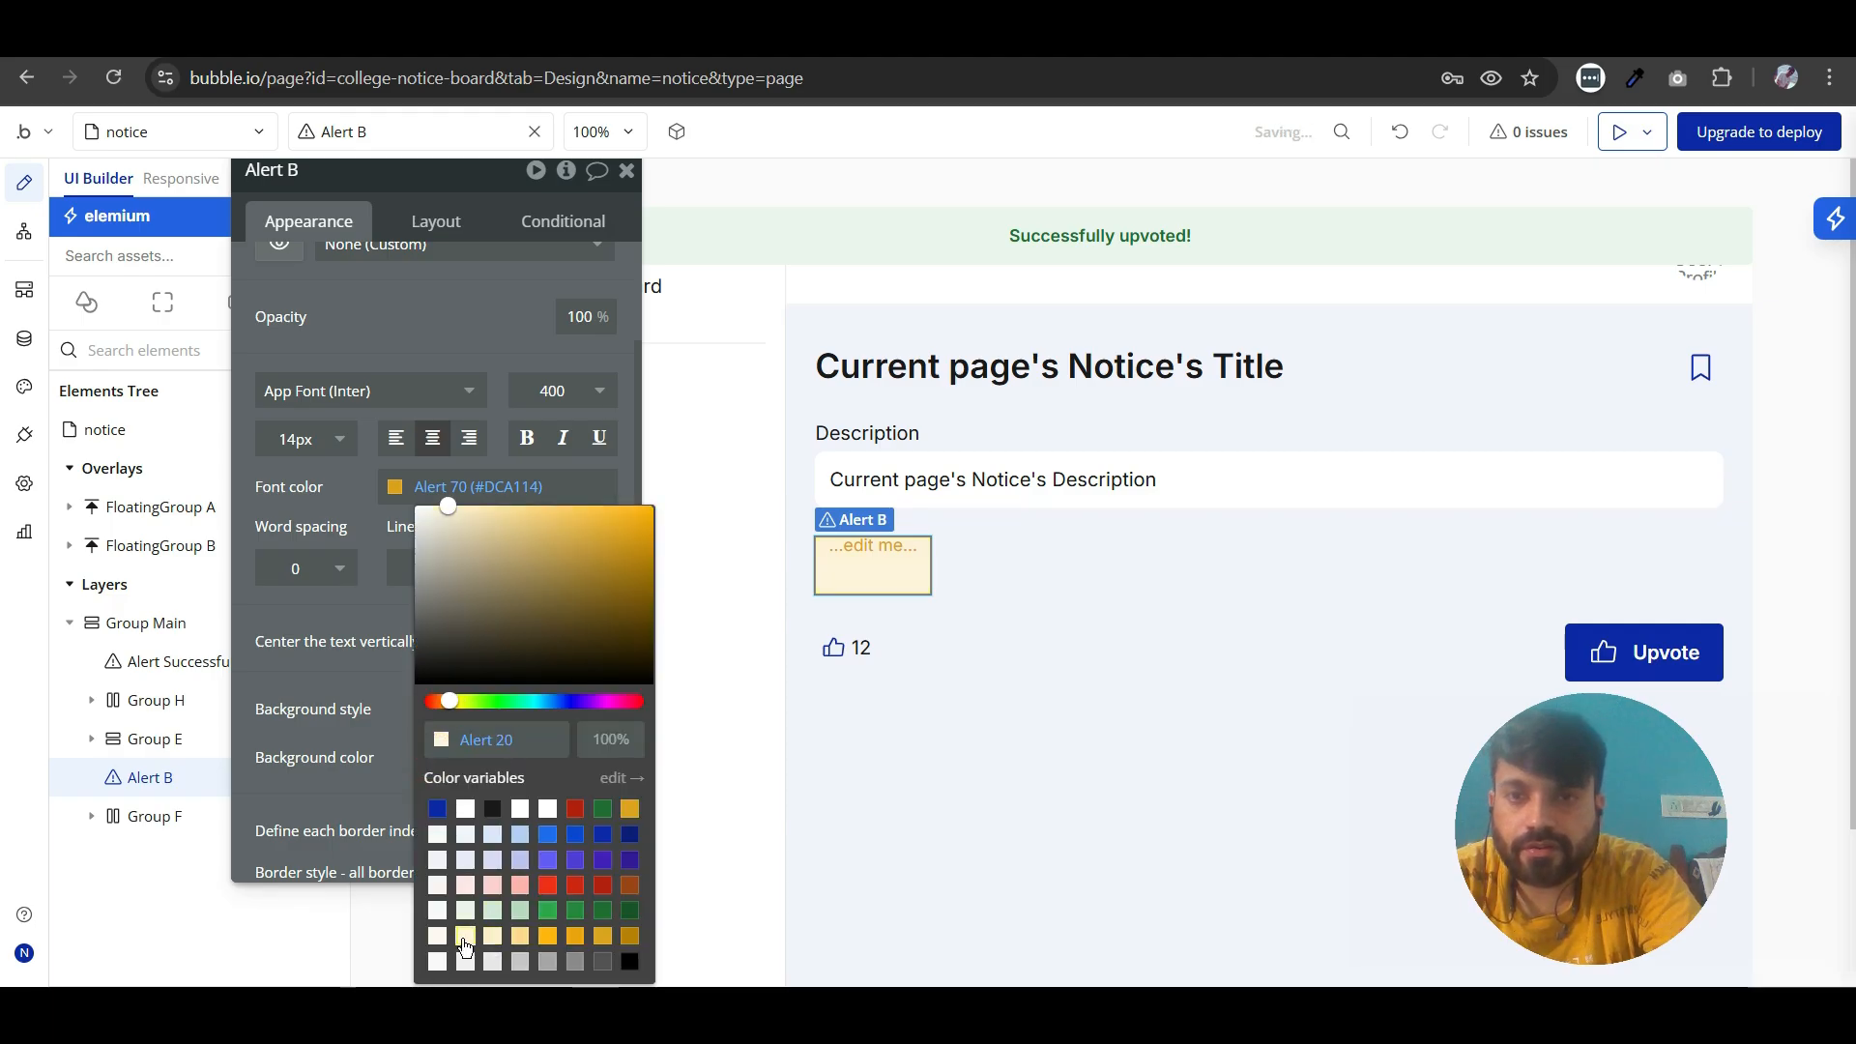
{"action": "left_click", "coordinate": [466, 939]}
{"action": "left_click", "coordinate": [290, 671]}
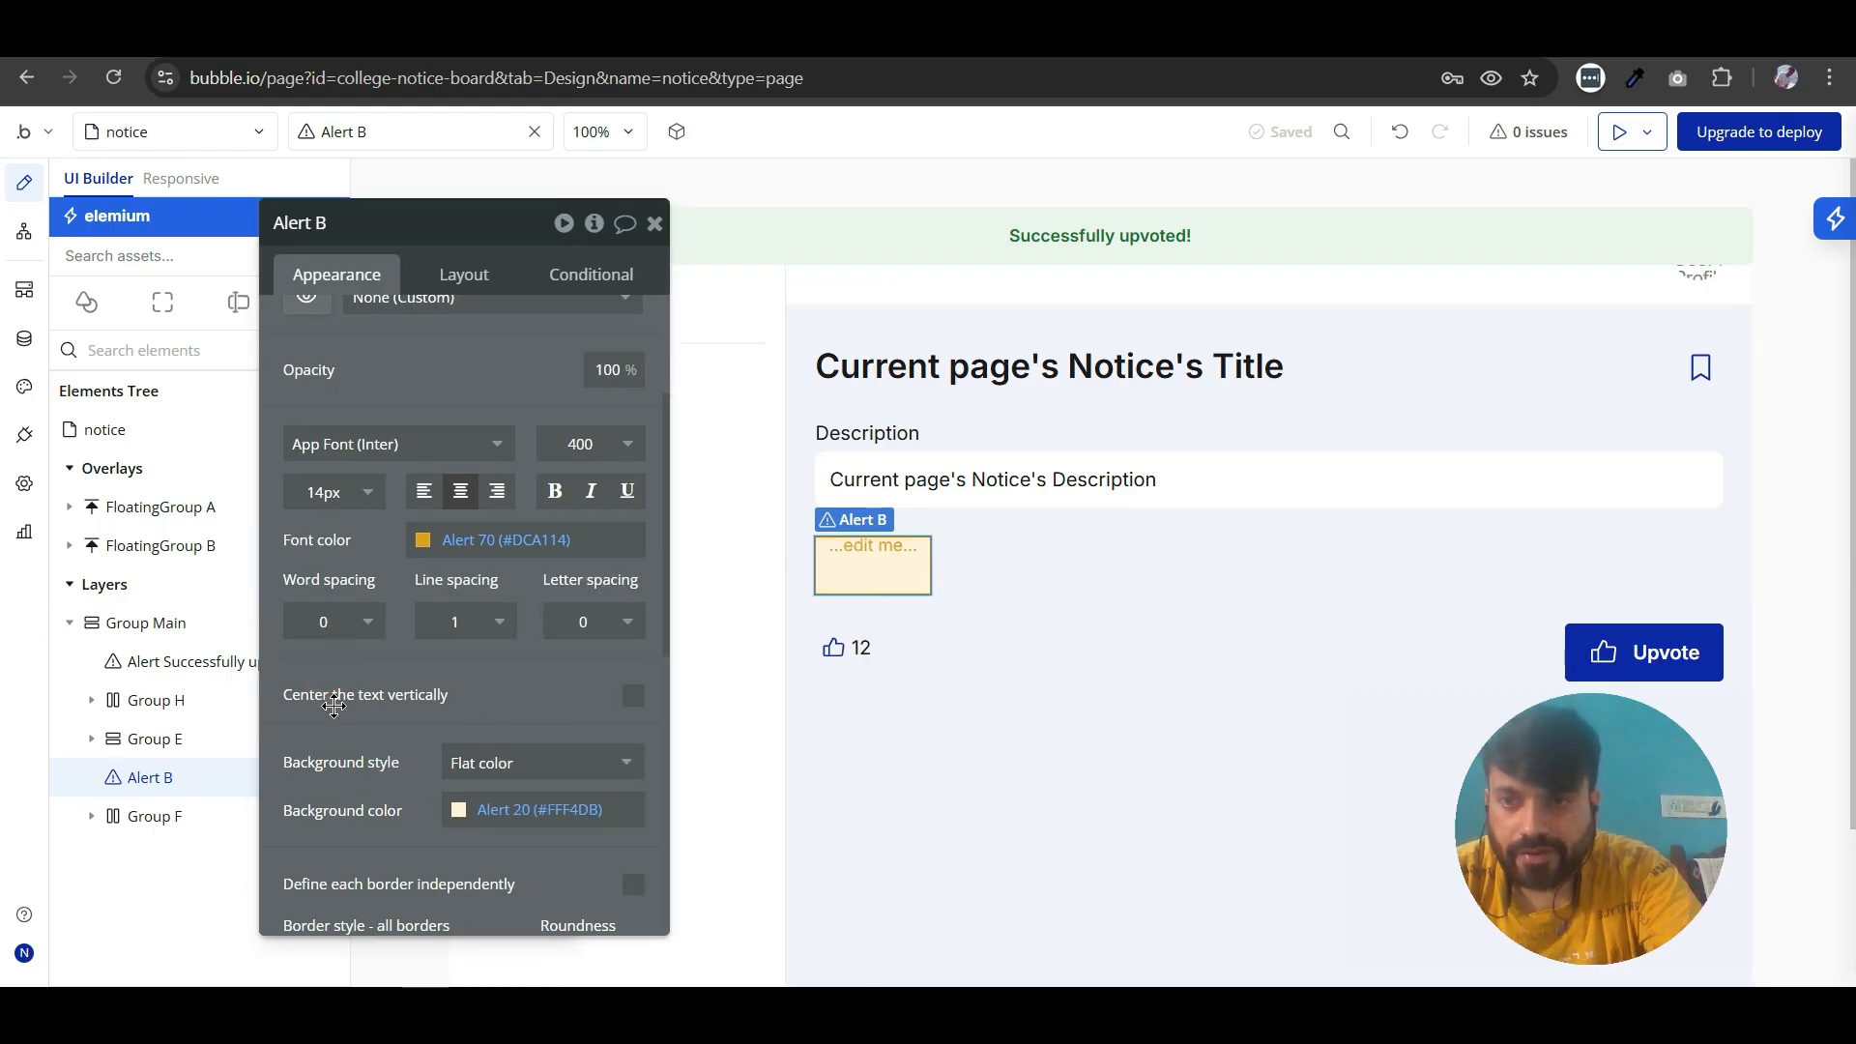
- Center the new alert's text vertically and position the alert at the top of the page
{"action": "left_click", "coordinate": [638, 697]}
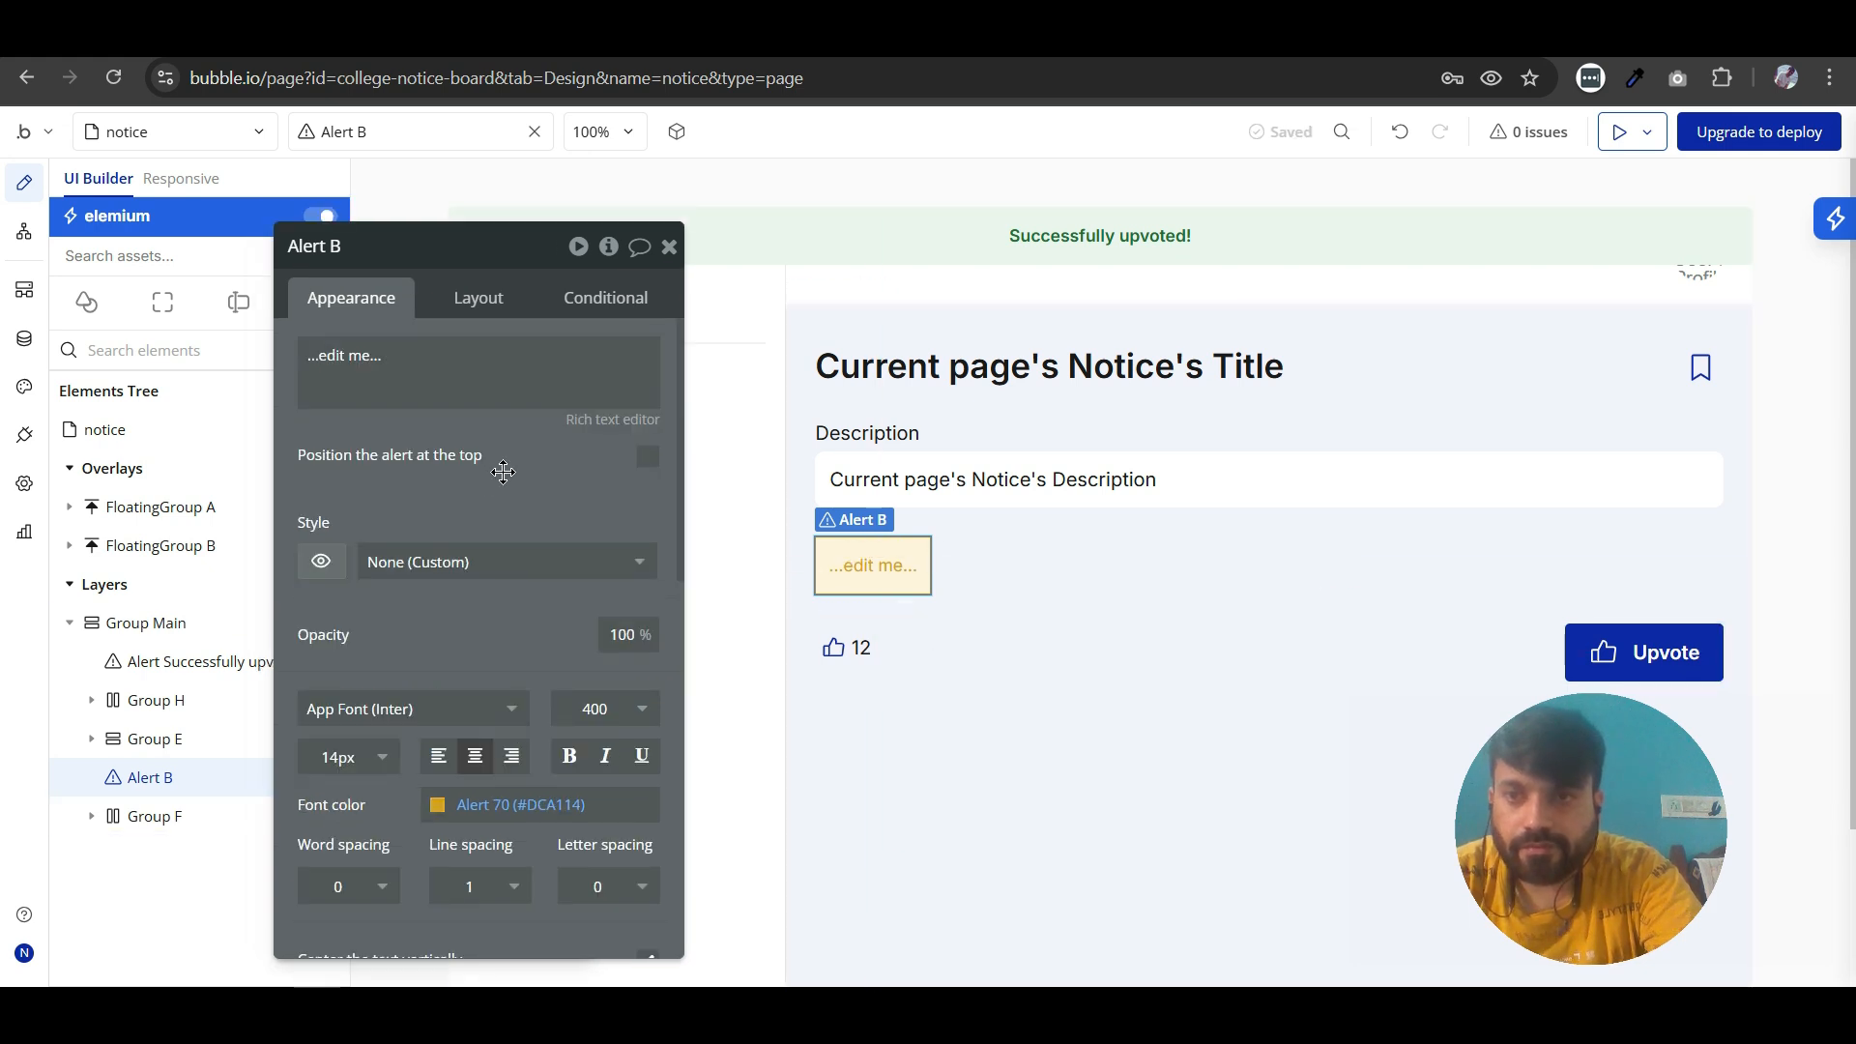
{"action": "left_click", "coordinate": [649, 457]}
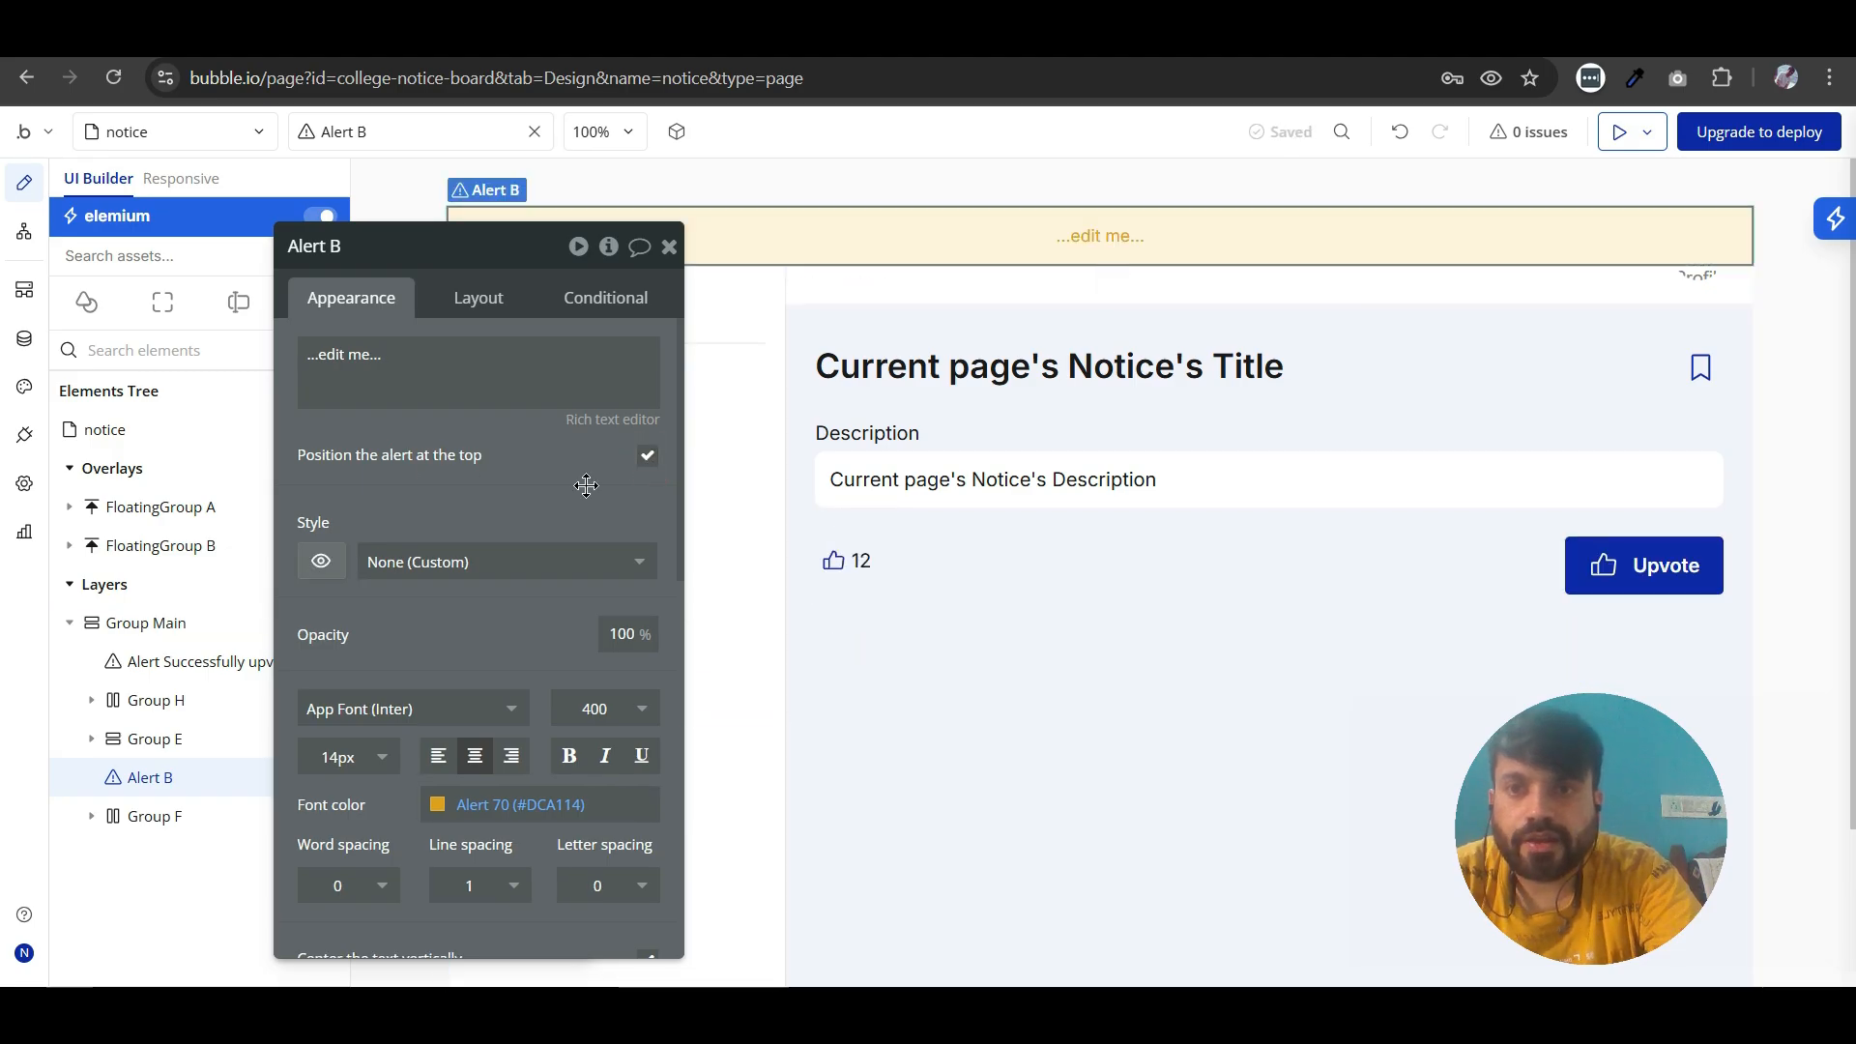
{"action": "left_click_drag", "start_coordinate": [586, 483], "coordinate": [637, 507]}
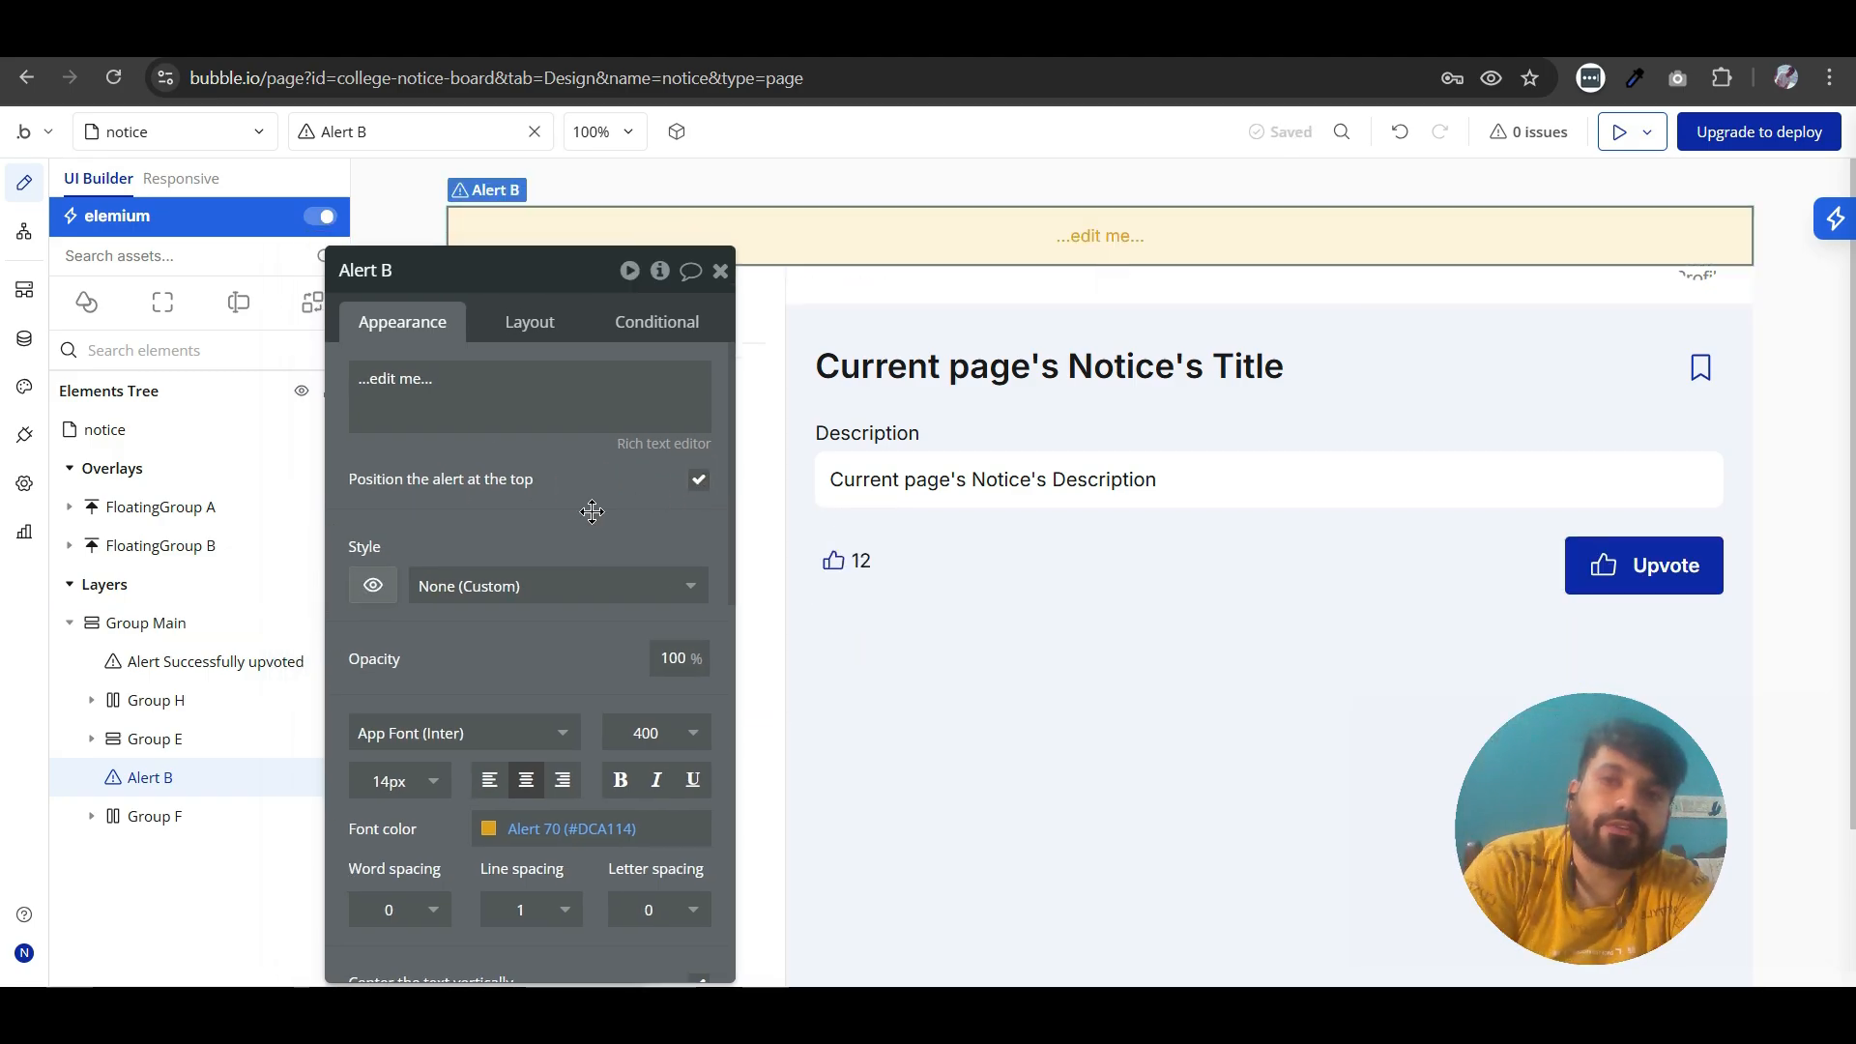
- Set the new alert's text to "Already upvoted!" with a 600 (Semi Bold) font weight, and close its properties
{"action": "left_click", "coordinate": [446, 363]}
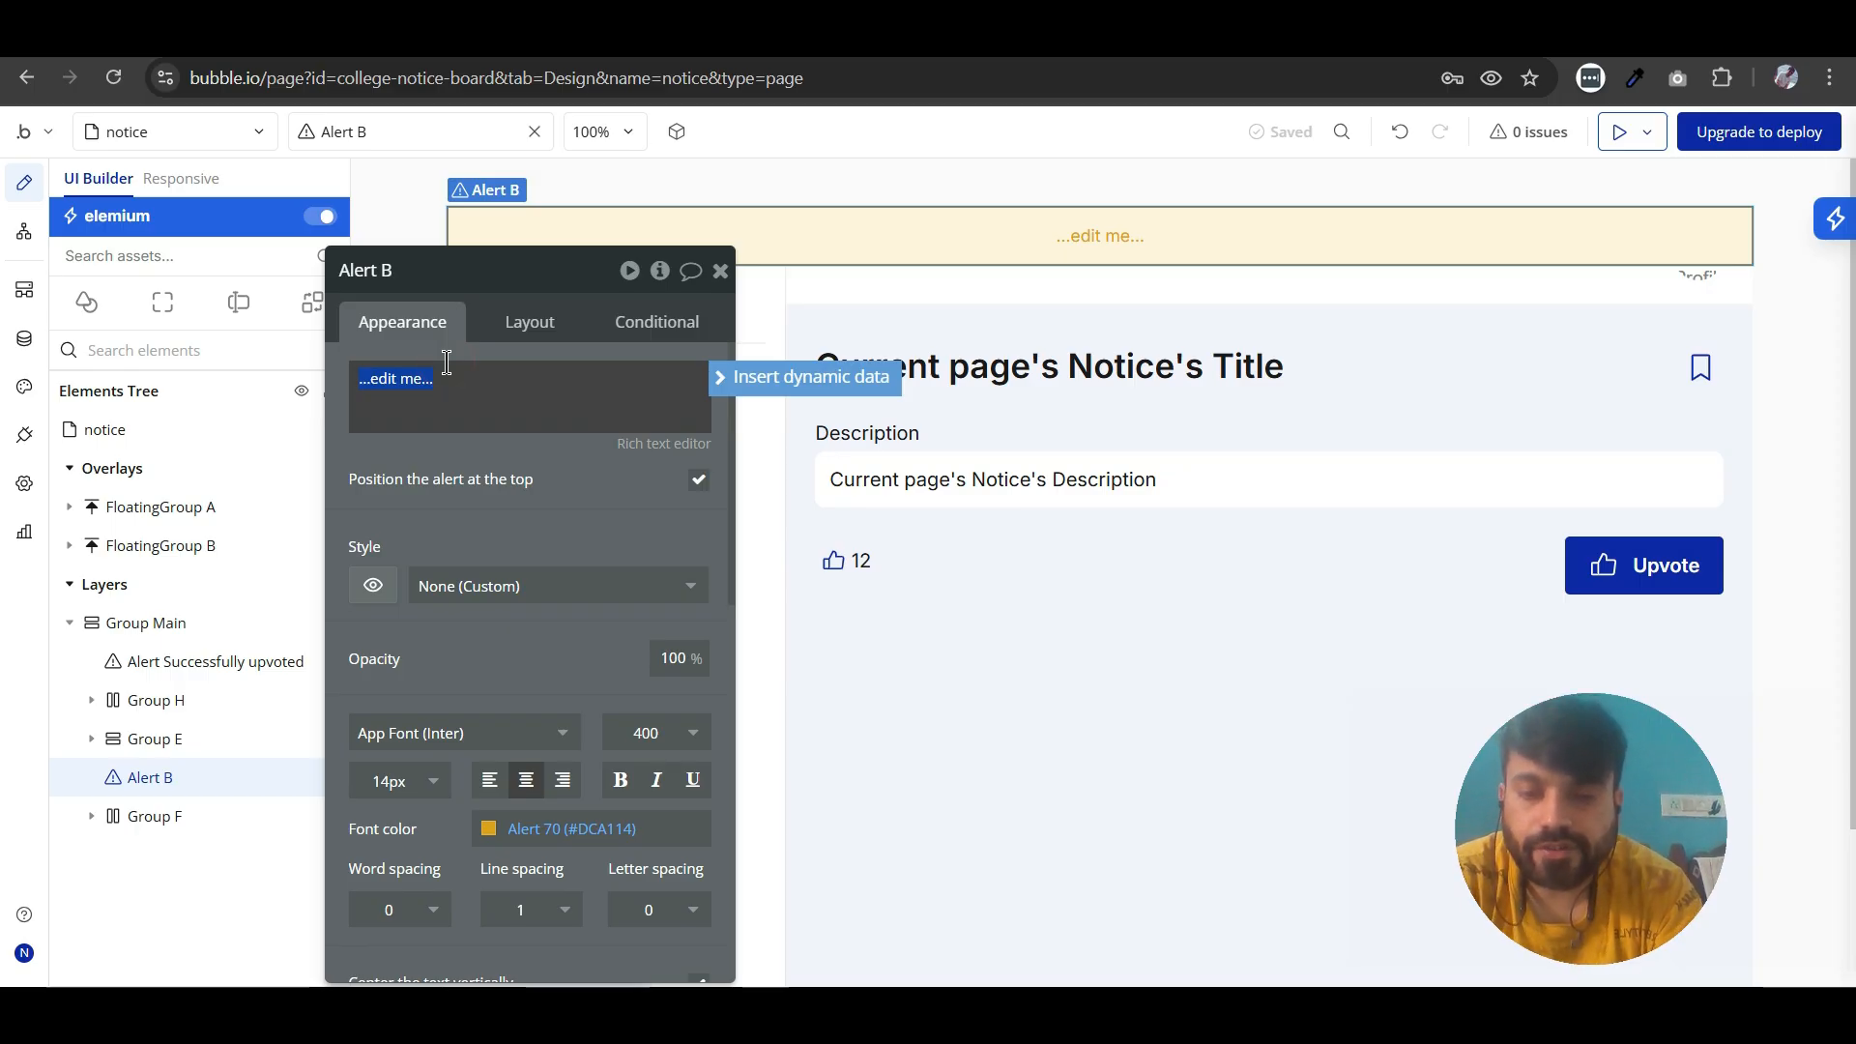
{"action": "type", "text": "Al"}
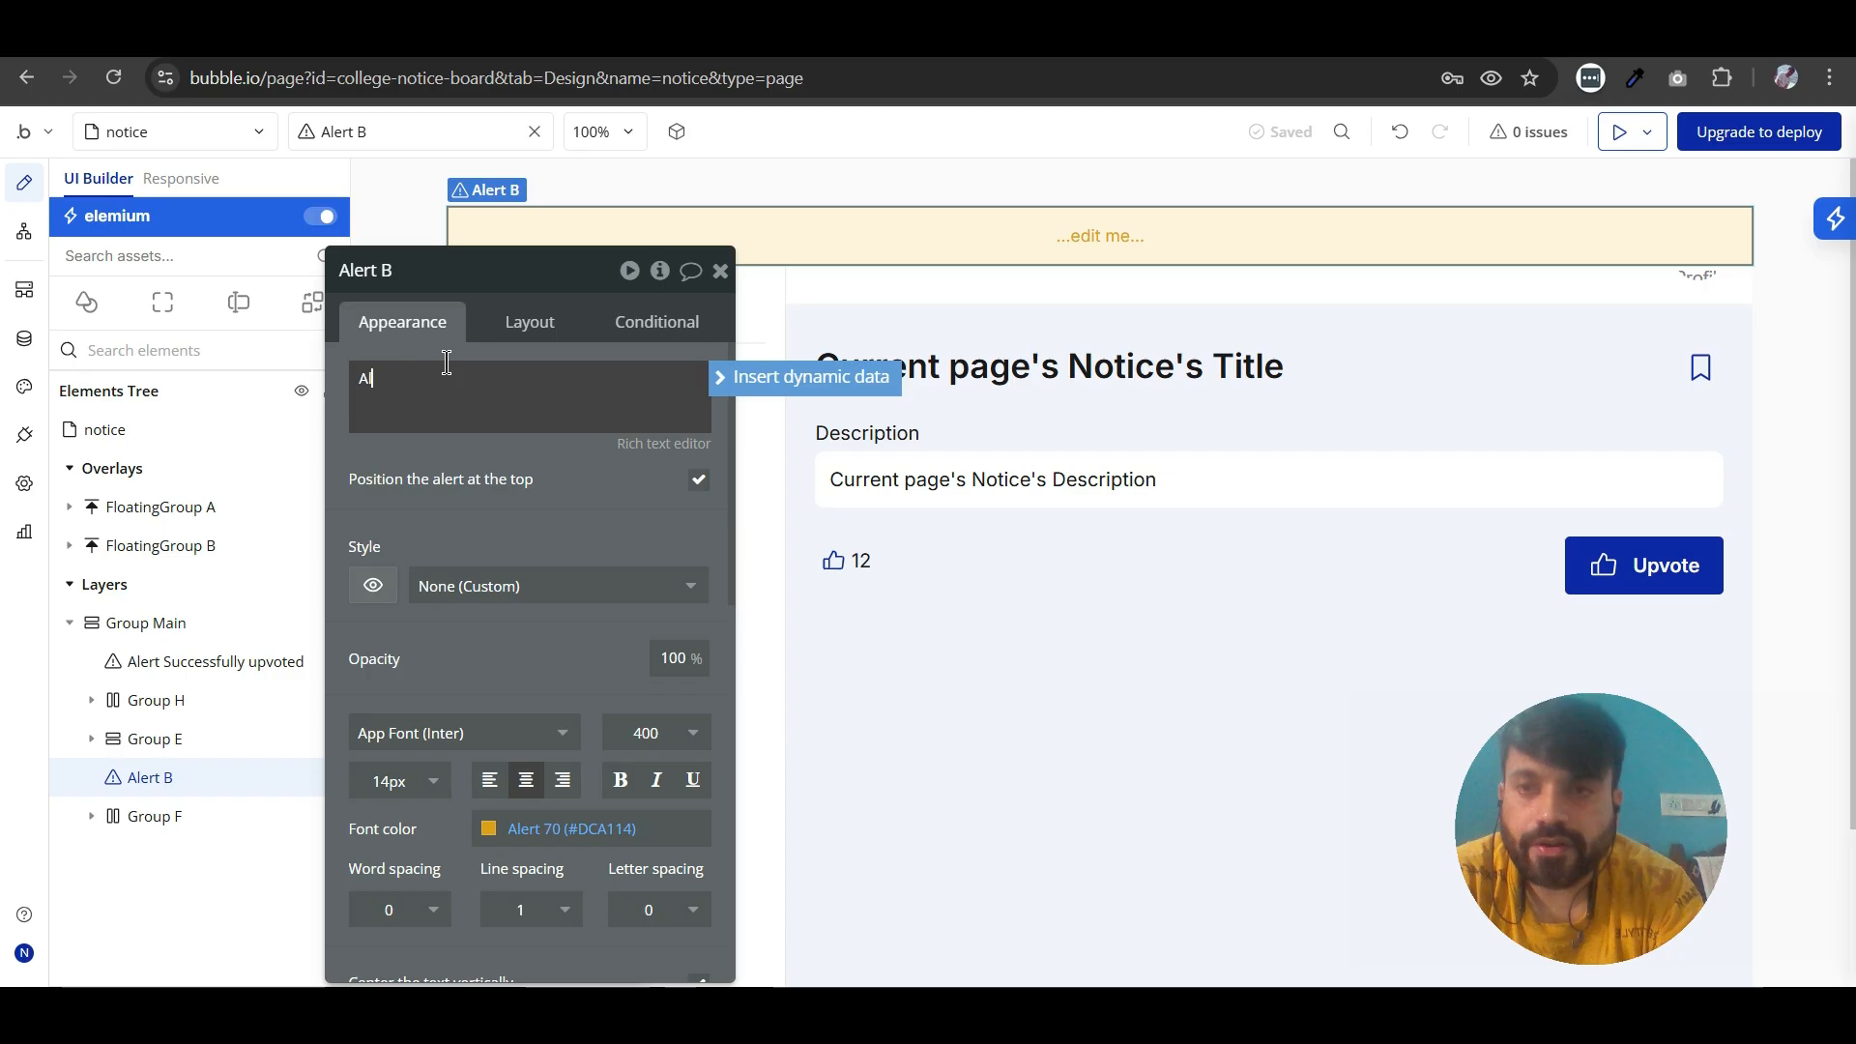
{"action": "type", "text": "ready upvoted!"}
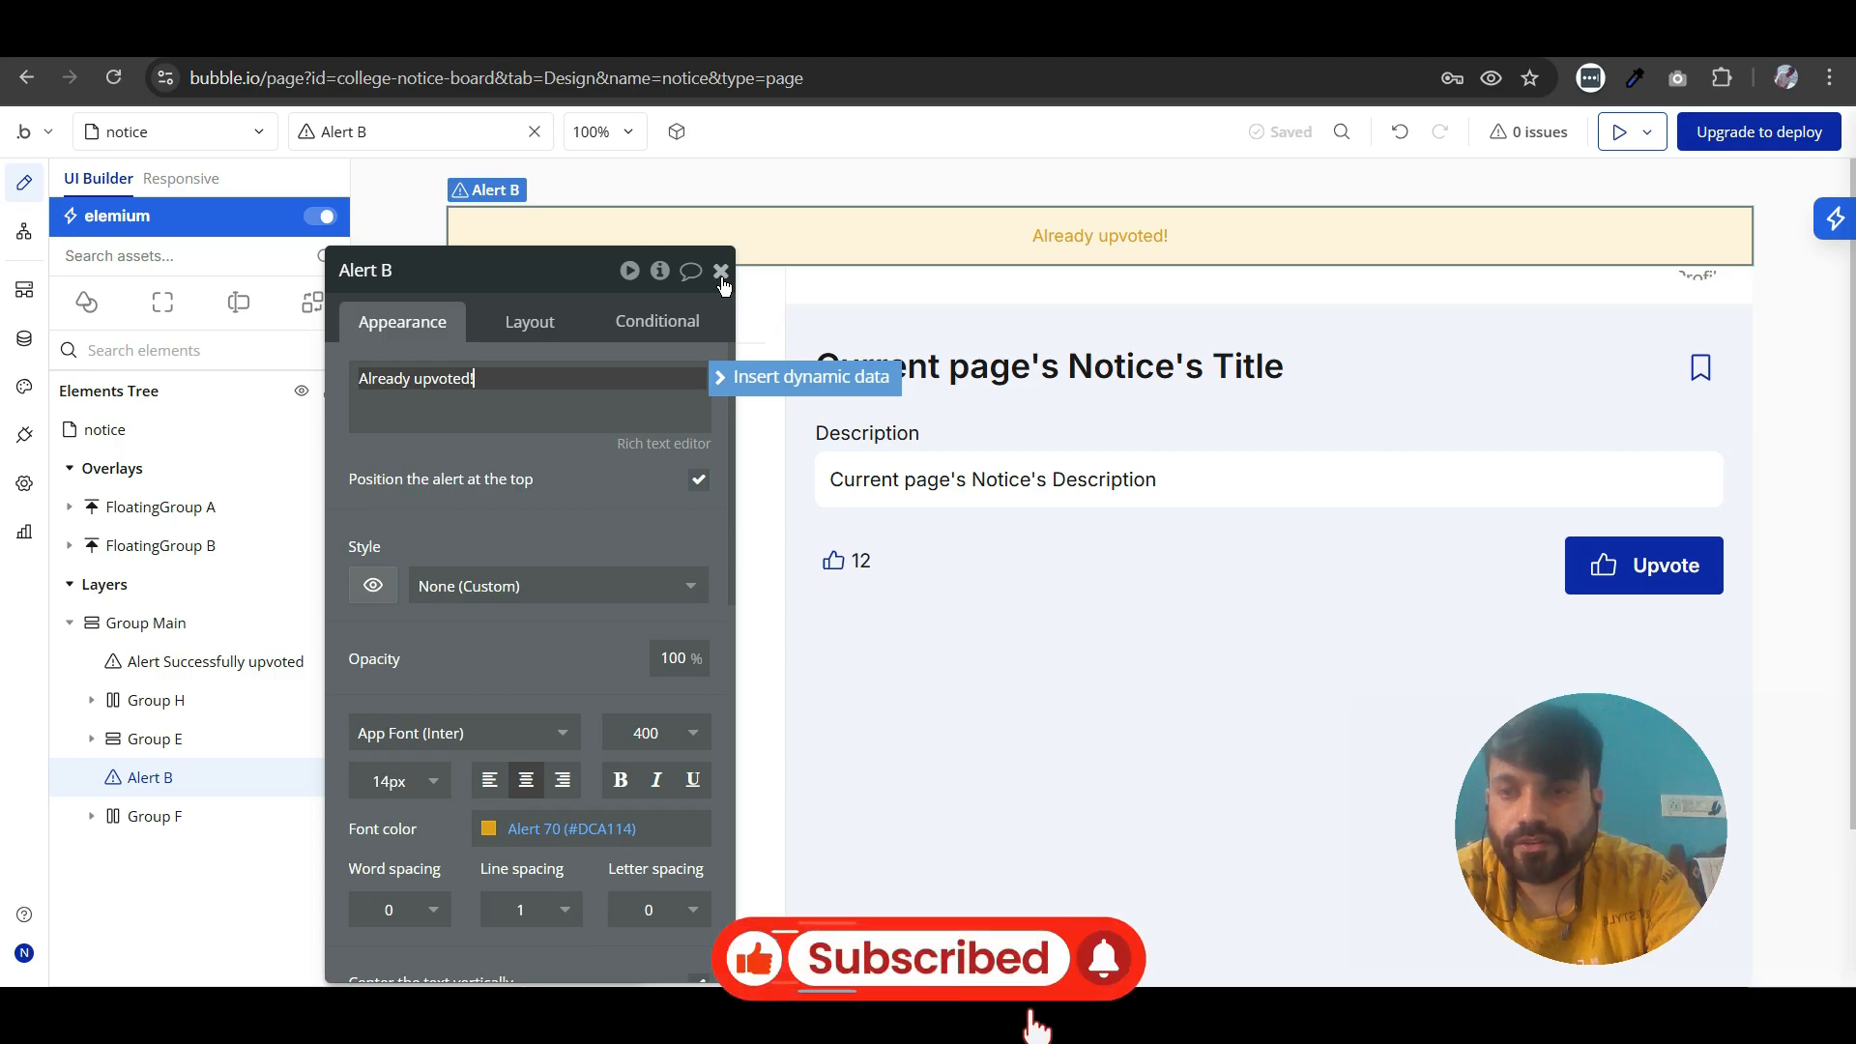
{"action": "scroll", "coordinate": [643, 629], "scroll_direction": "down", "scroll_amount": 1}
{"action": "left_click", "coordinate": [643, 609]}
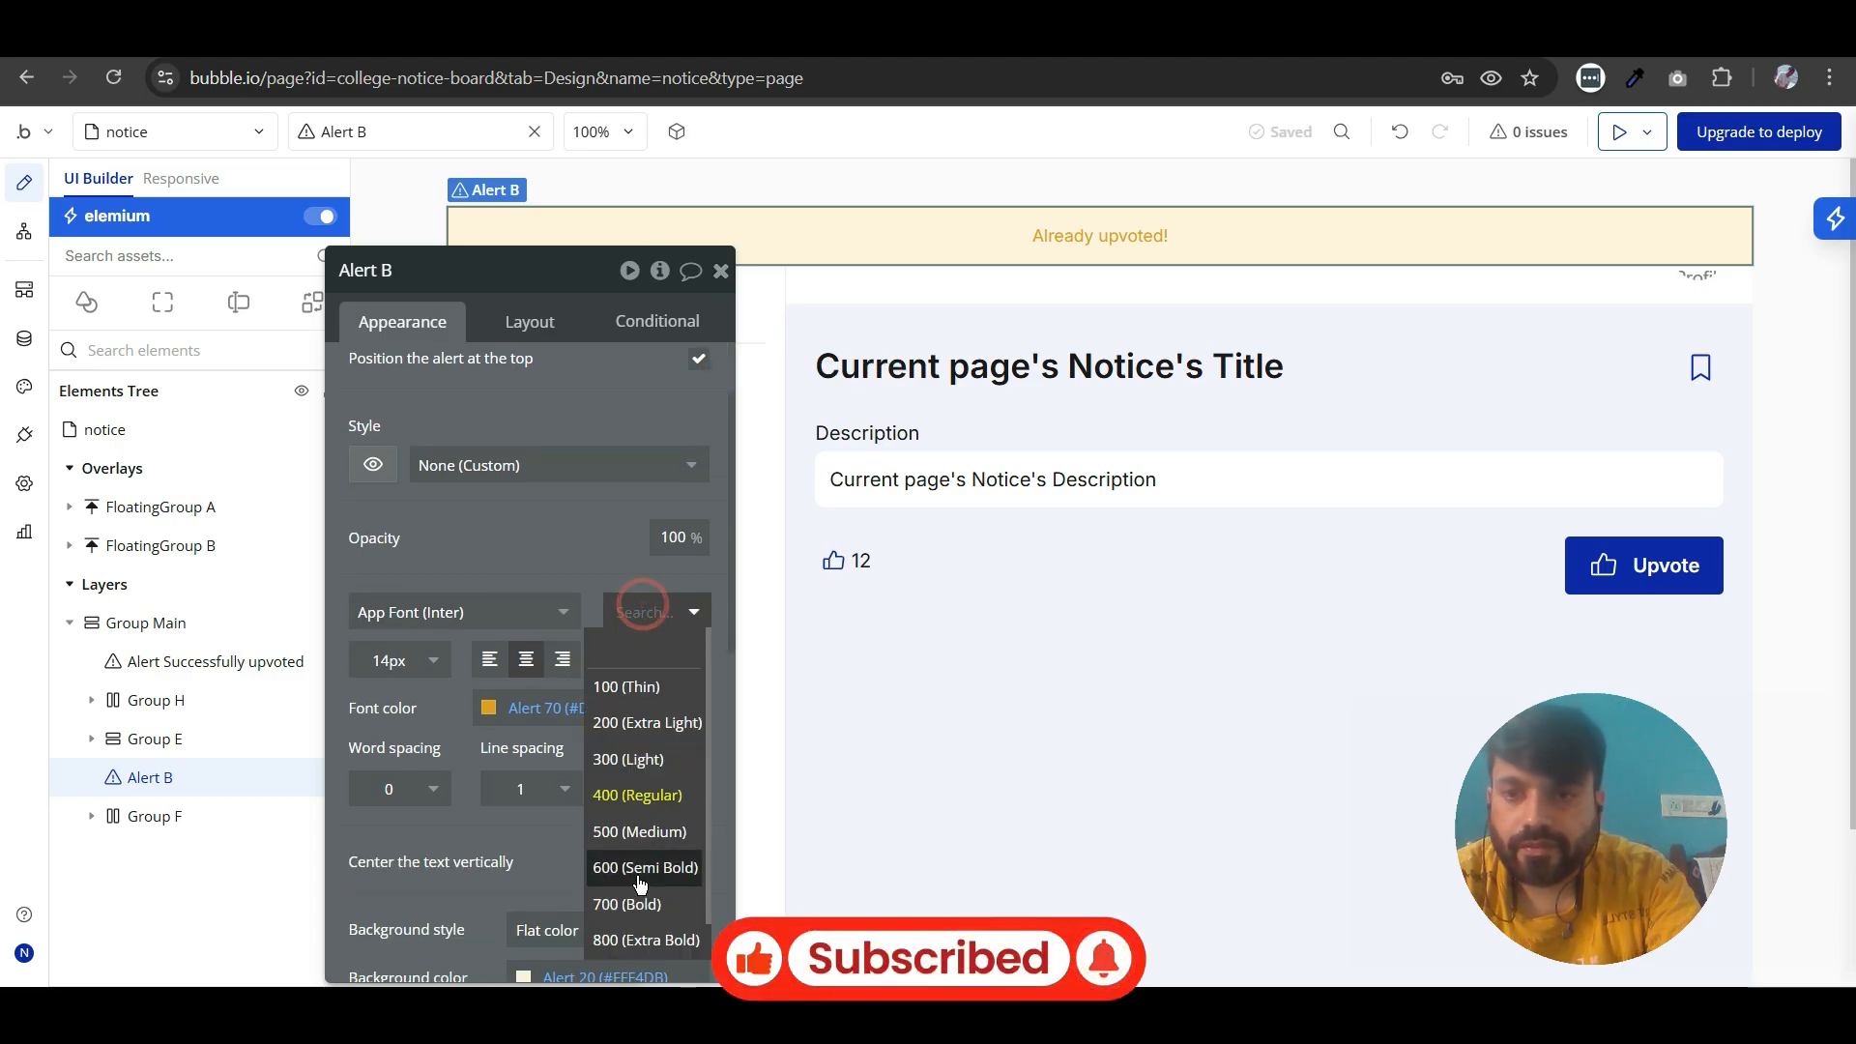
{"action": "left_click", "coordinate": [639, 870]}
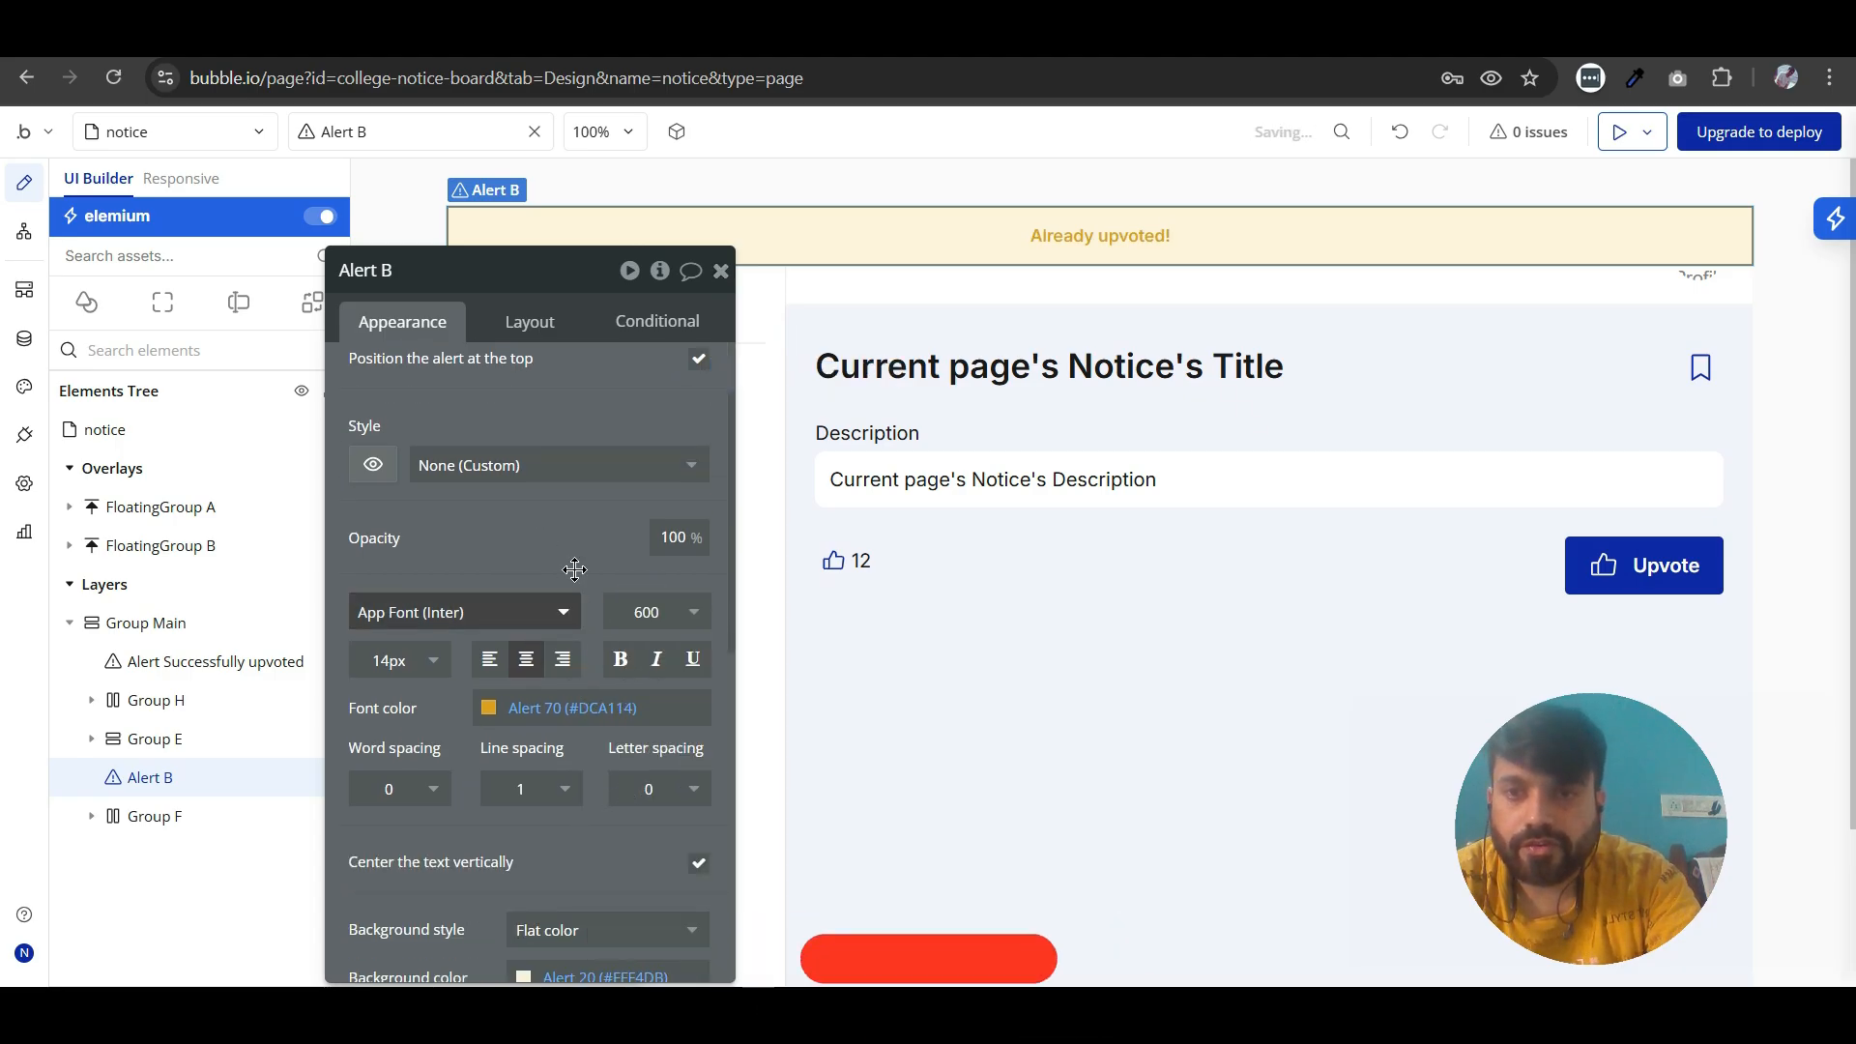
{"action": "left_click", "coordinate": [720, 274]}
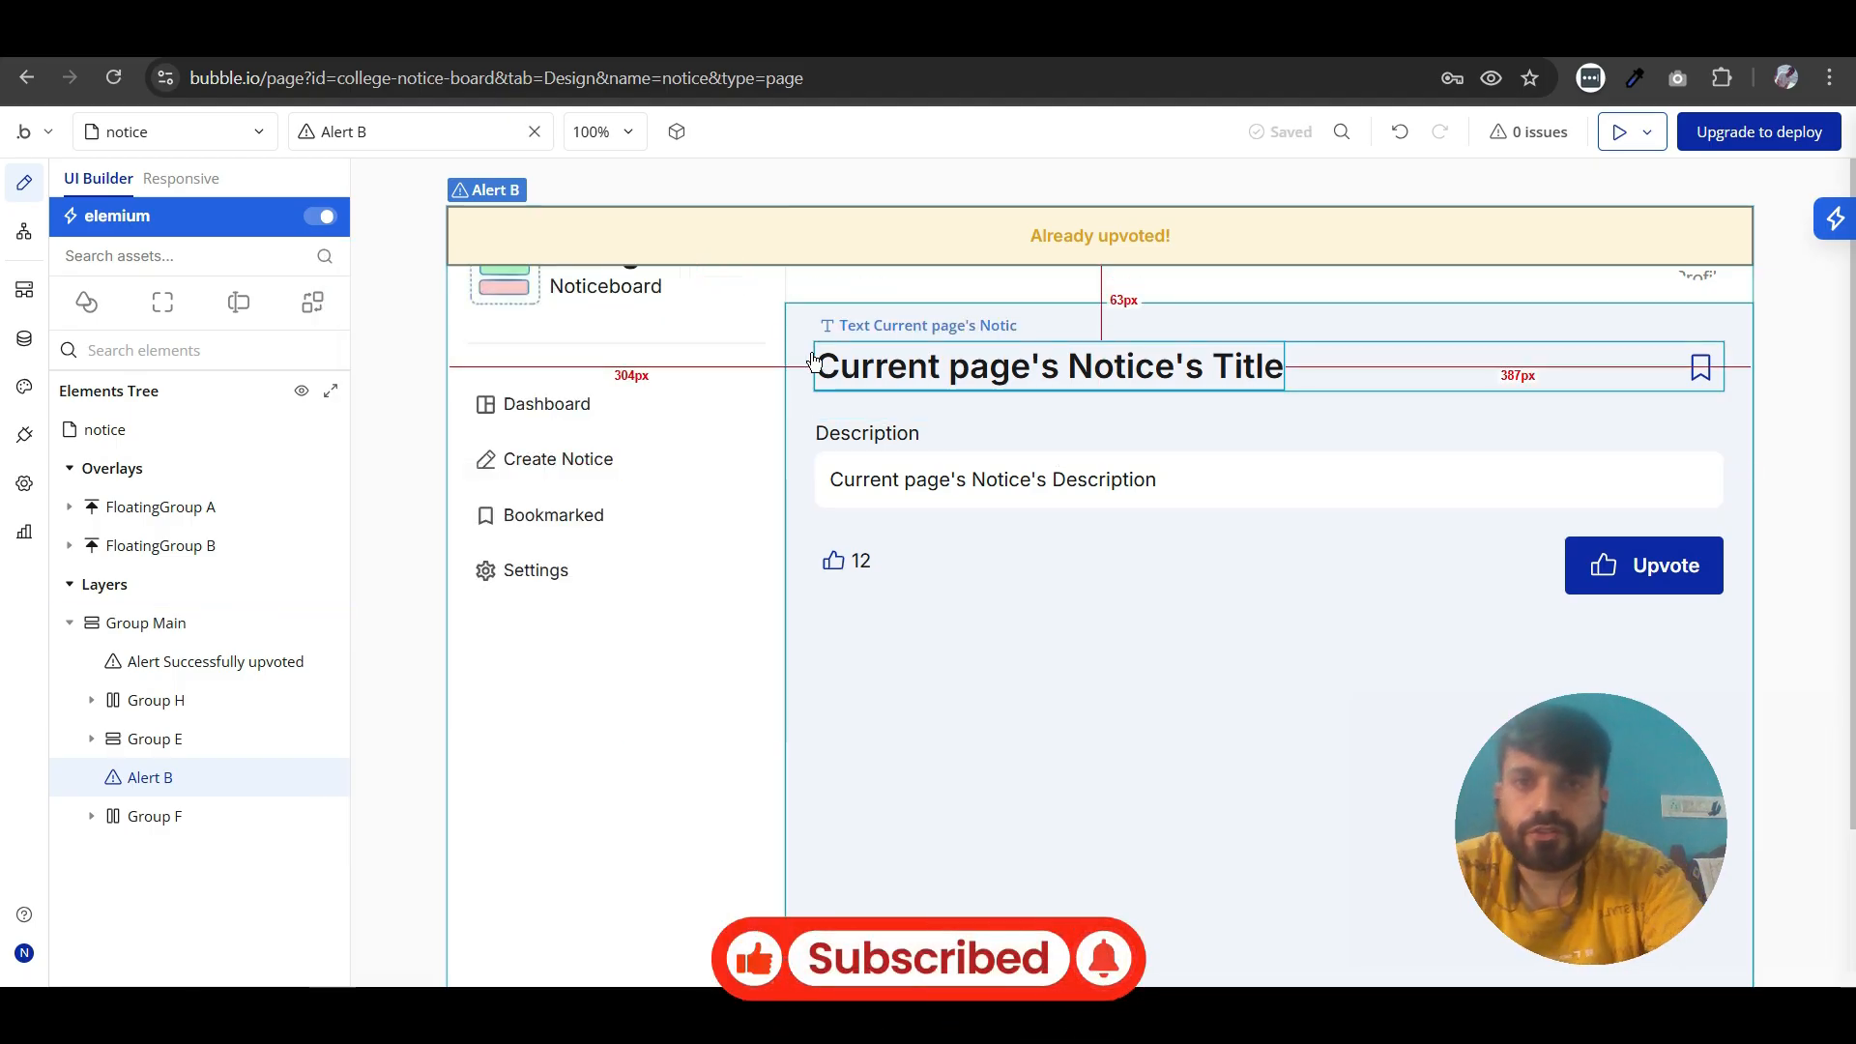
- Define the "Already upvoted!" alert's borders independently, set its bottom border style to Solid, and close its properties
{"action": "double_click", "coordinate": [824, 238]}
{"action": "scroll", "coordinate": [580, 628], "scroll_direction": "down", "scroll_amount": 5}
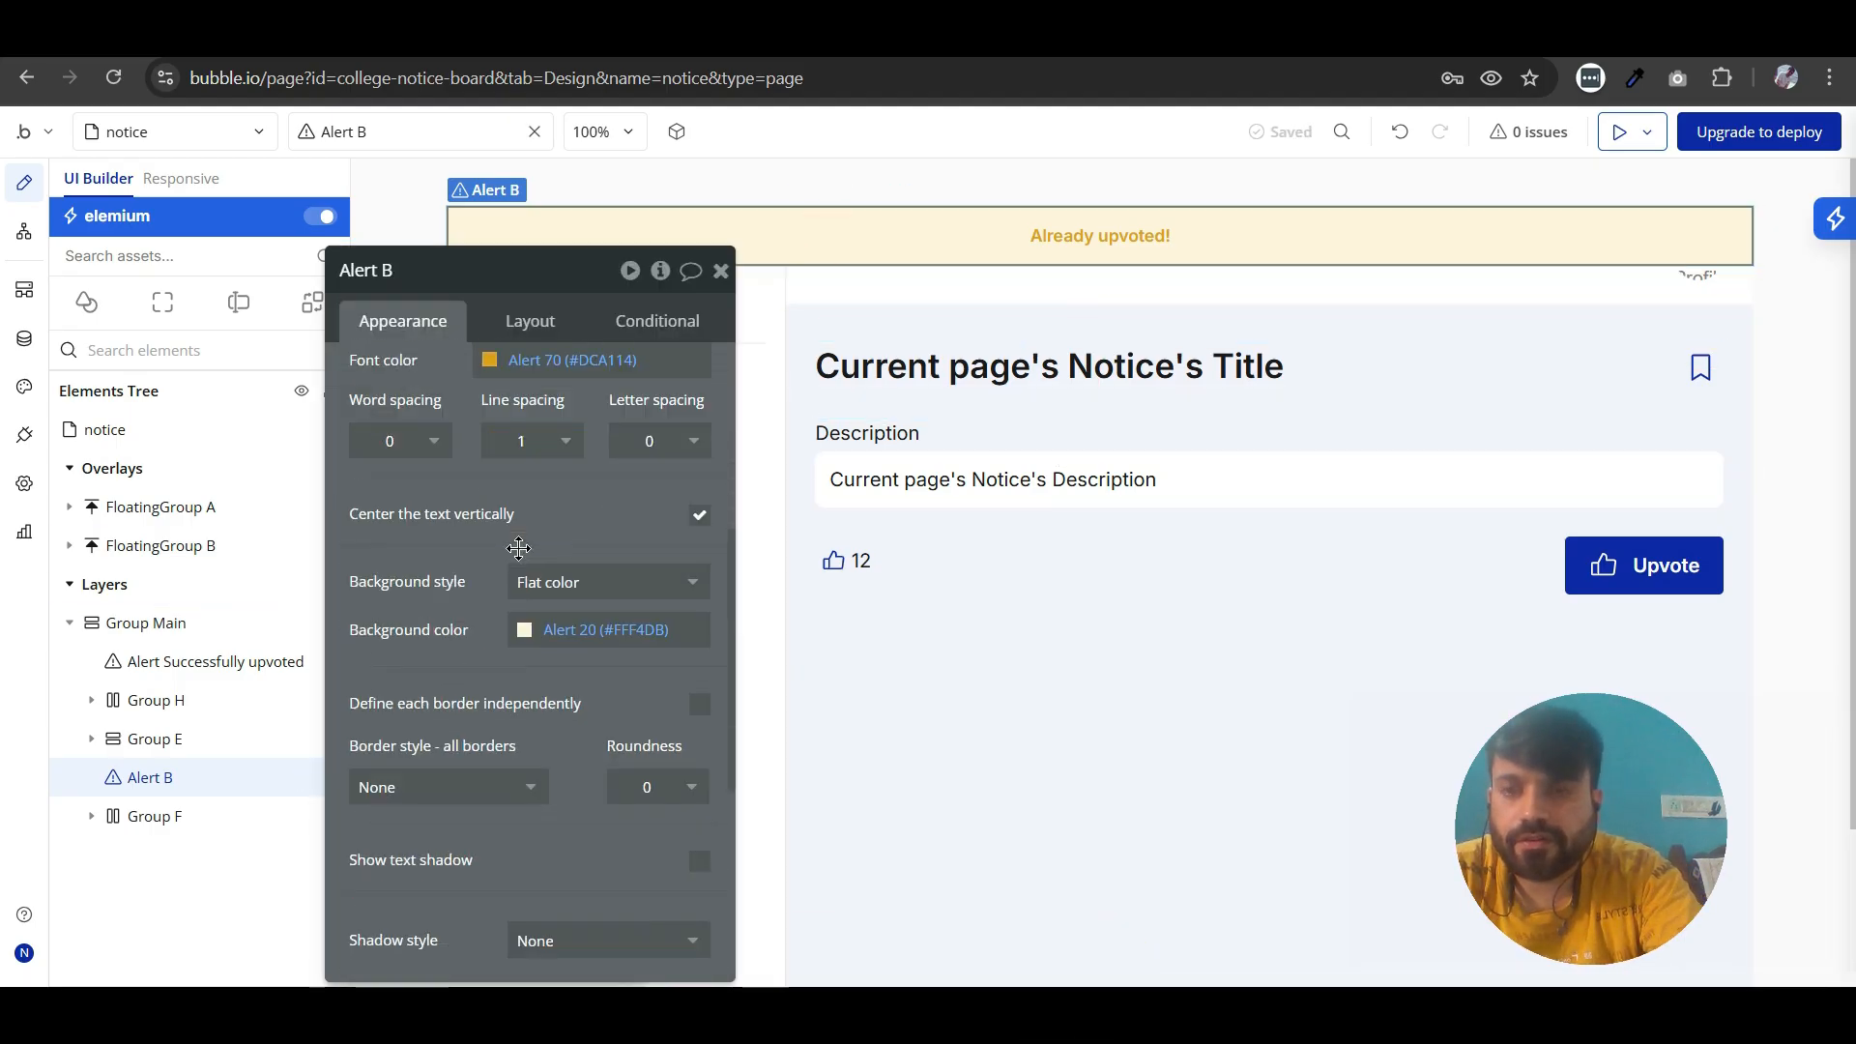
{"action": "left_click", "coordinate": [699, 692]}
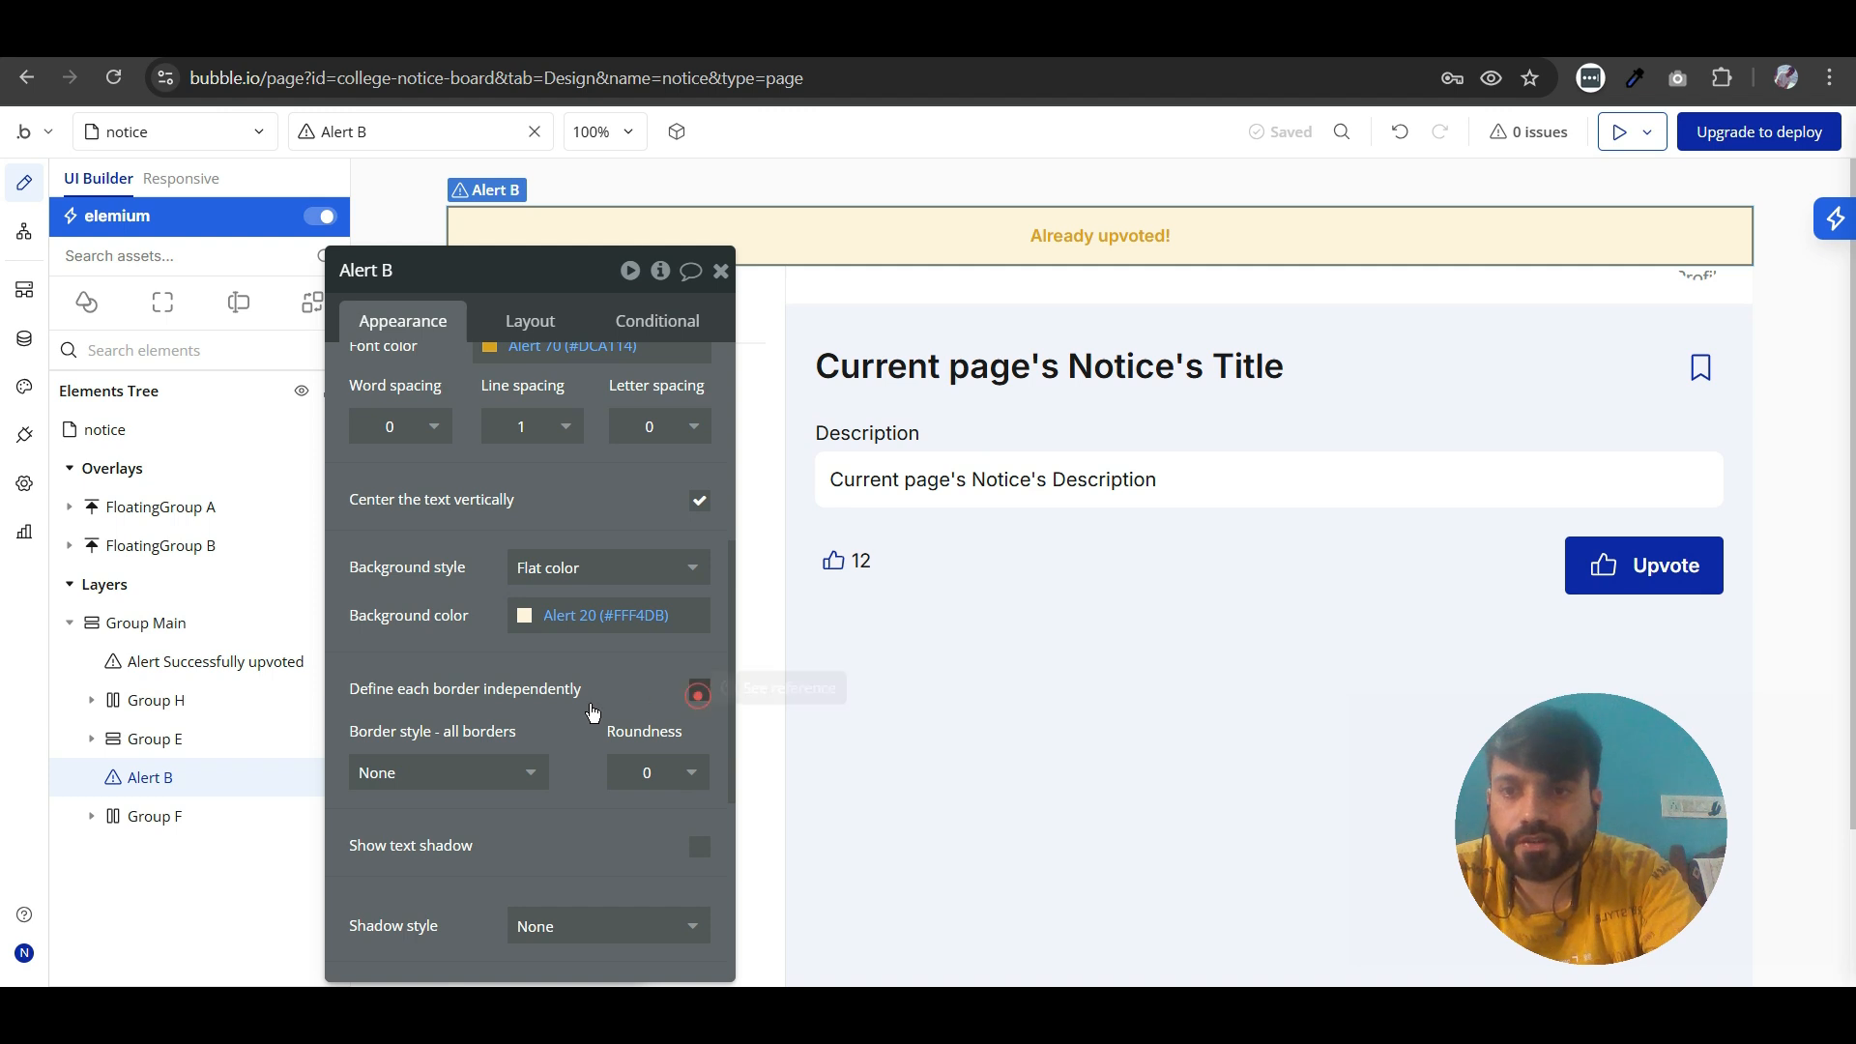
{"action": "scroll", "coordinate": [474, 611], "scroll_direction": "down", "scroll_amount": 4}
{"action": "left_click", "coordinate": [472, 602]}
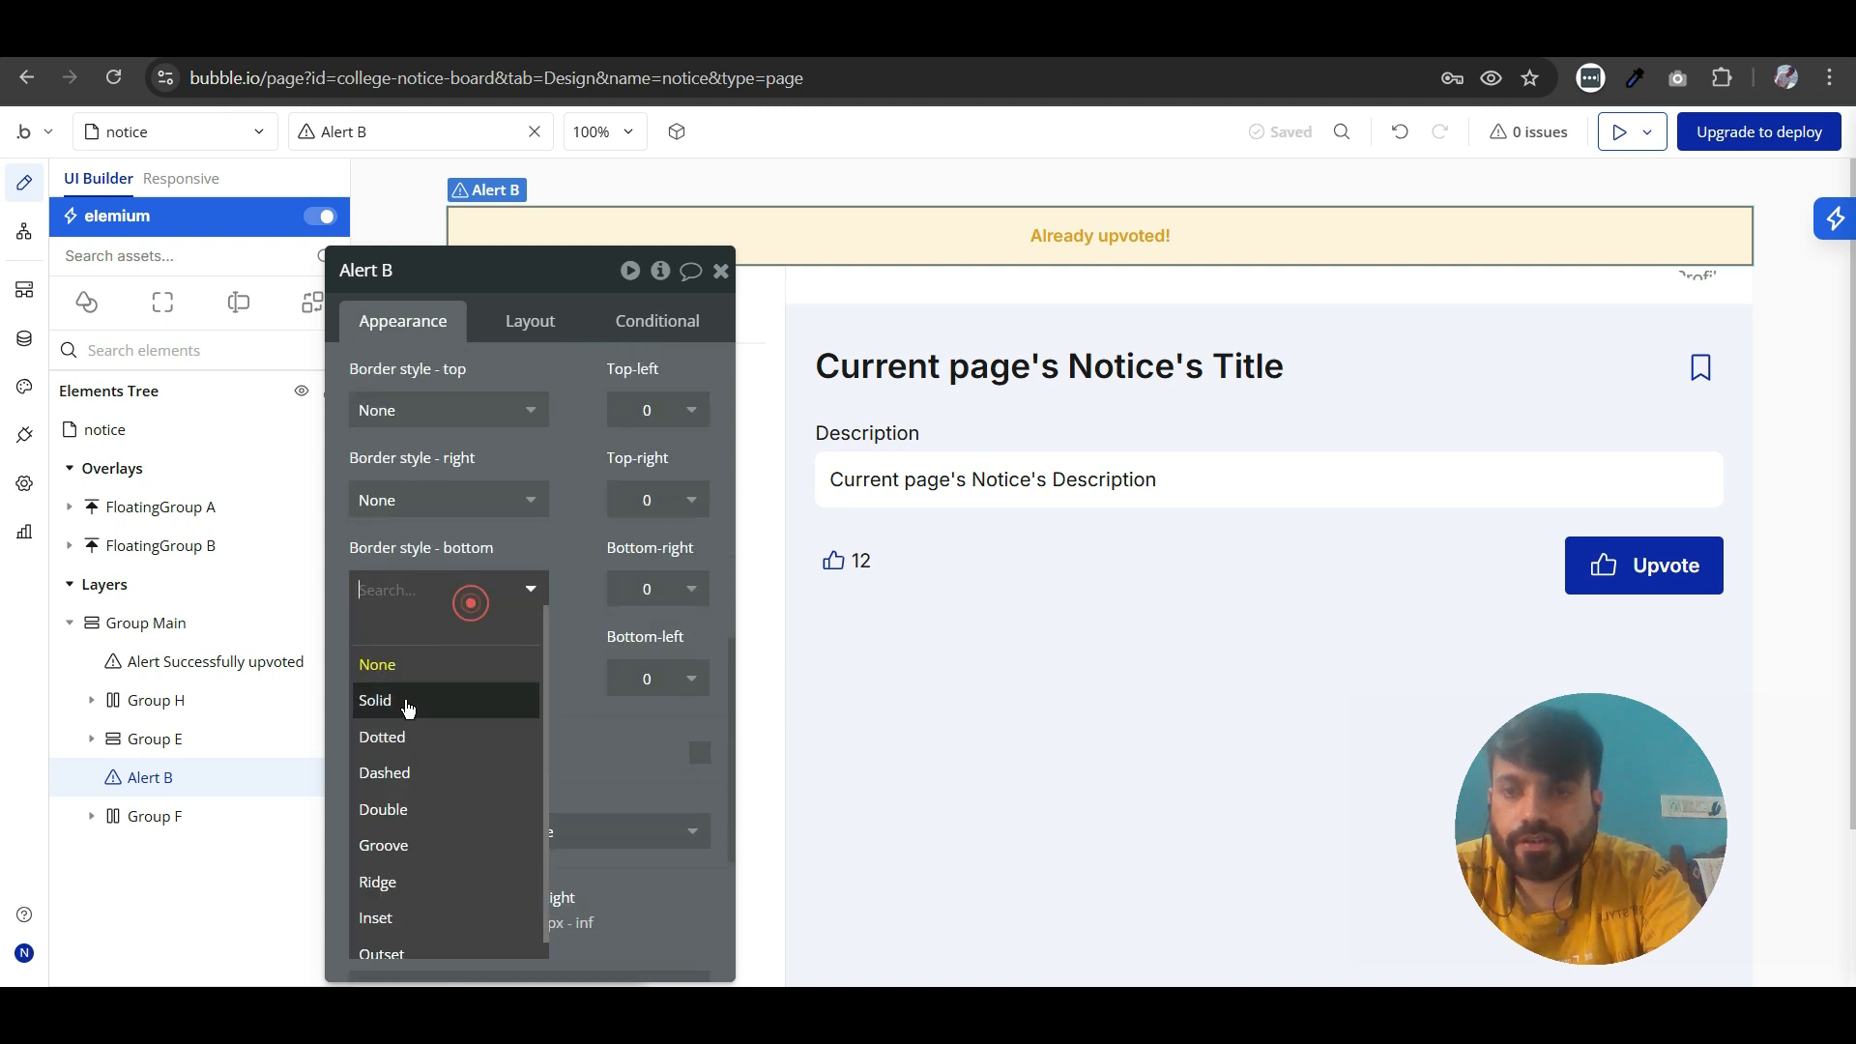
{"action": "left_click", "coordinate": [403, 699]}
{"action": "left_click", "coordinate": [732, 258]}
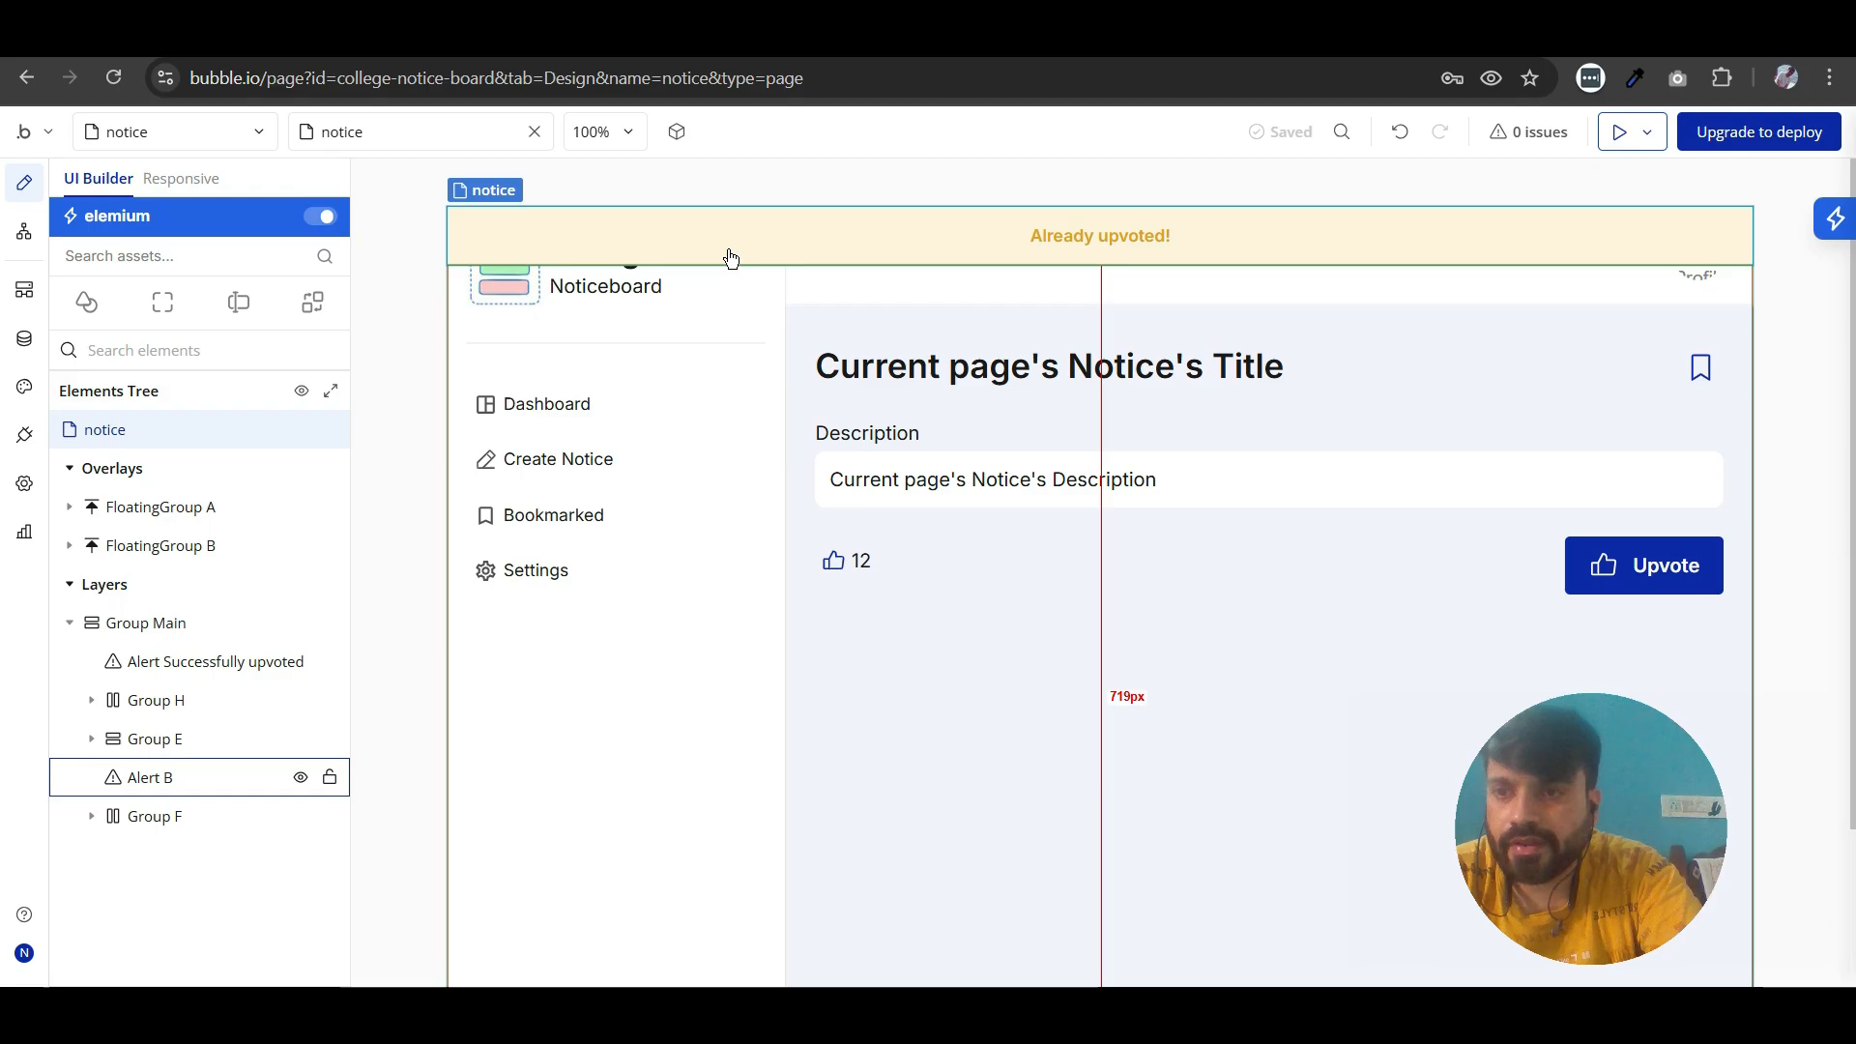
- Duplicate the Button Upvote workflow on the notice page by copying and pasting it
{"action": "left_click", "coordinate": [24, 232]}
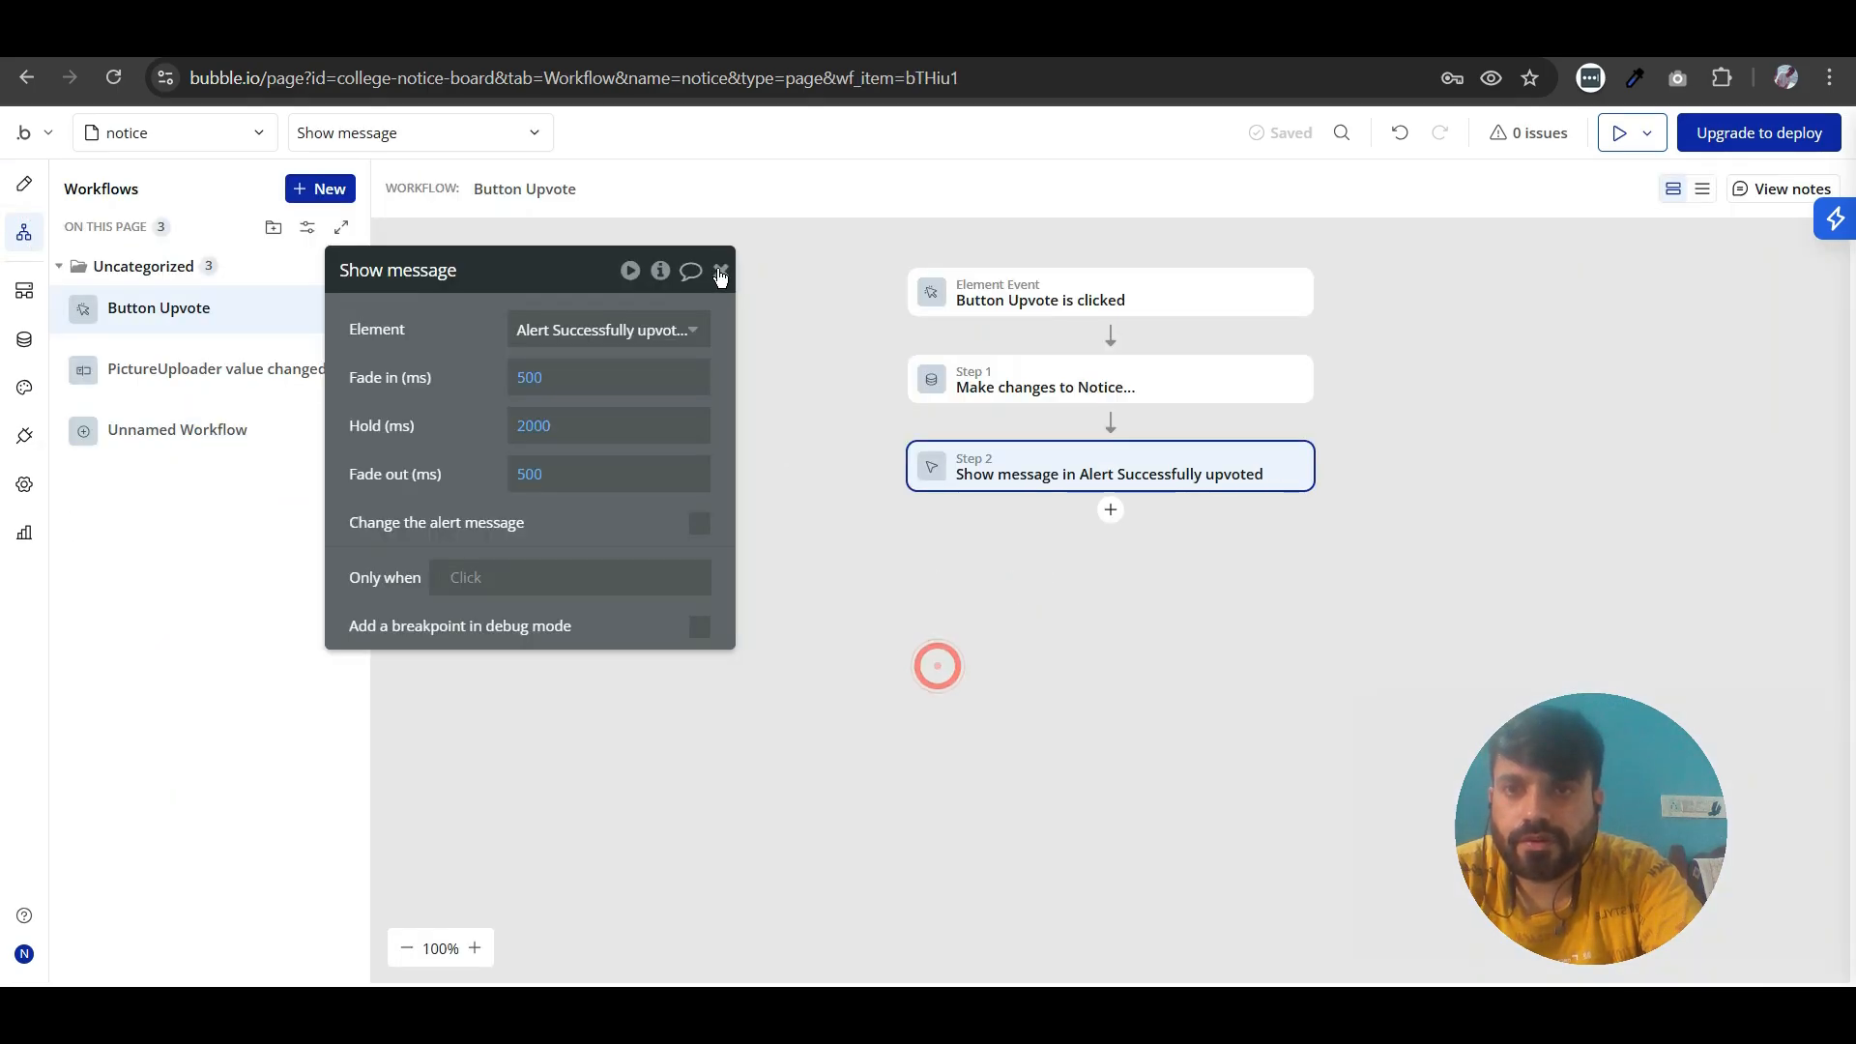
{"action": "left_click", "coordinate": [720, 271]}
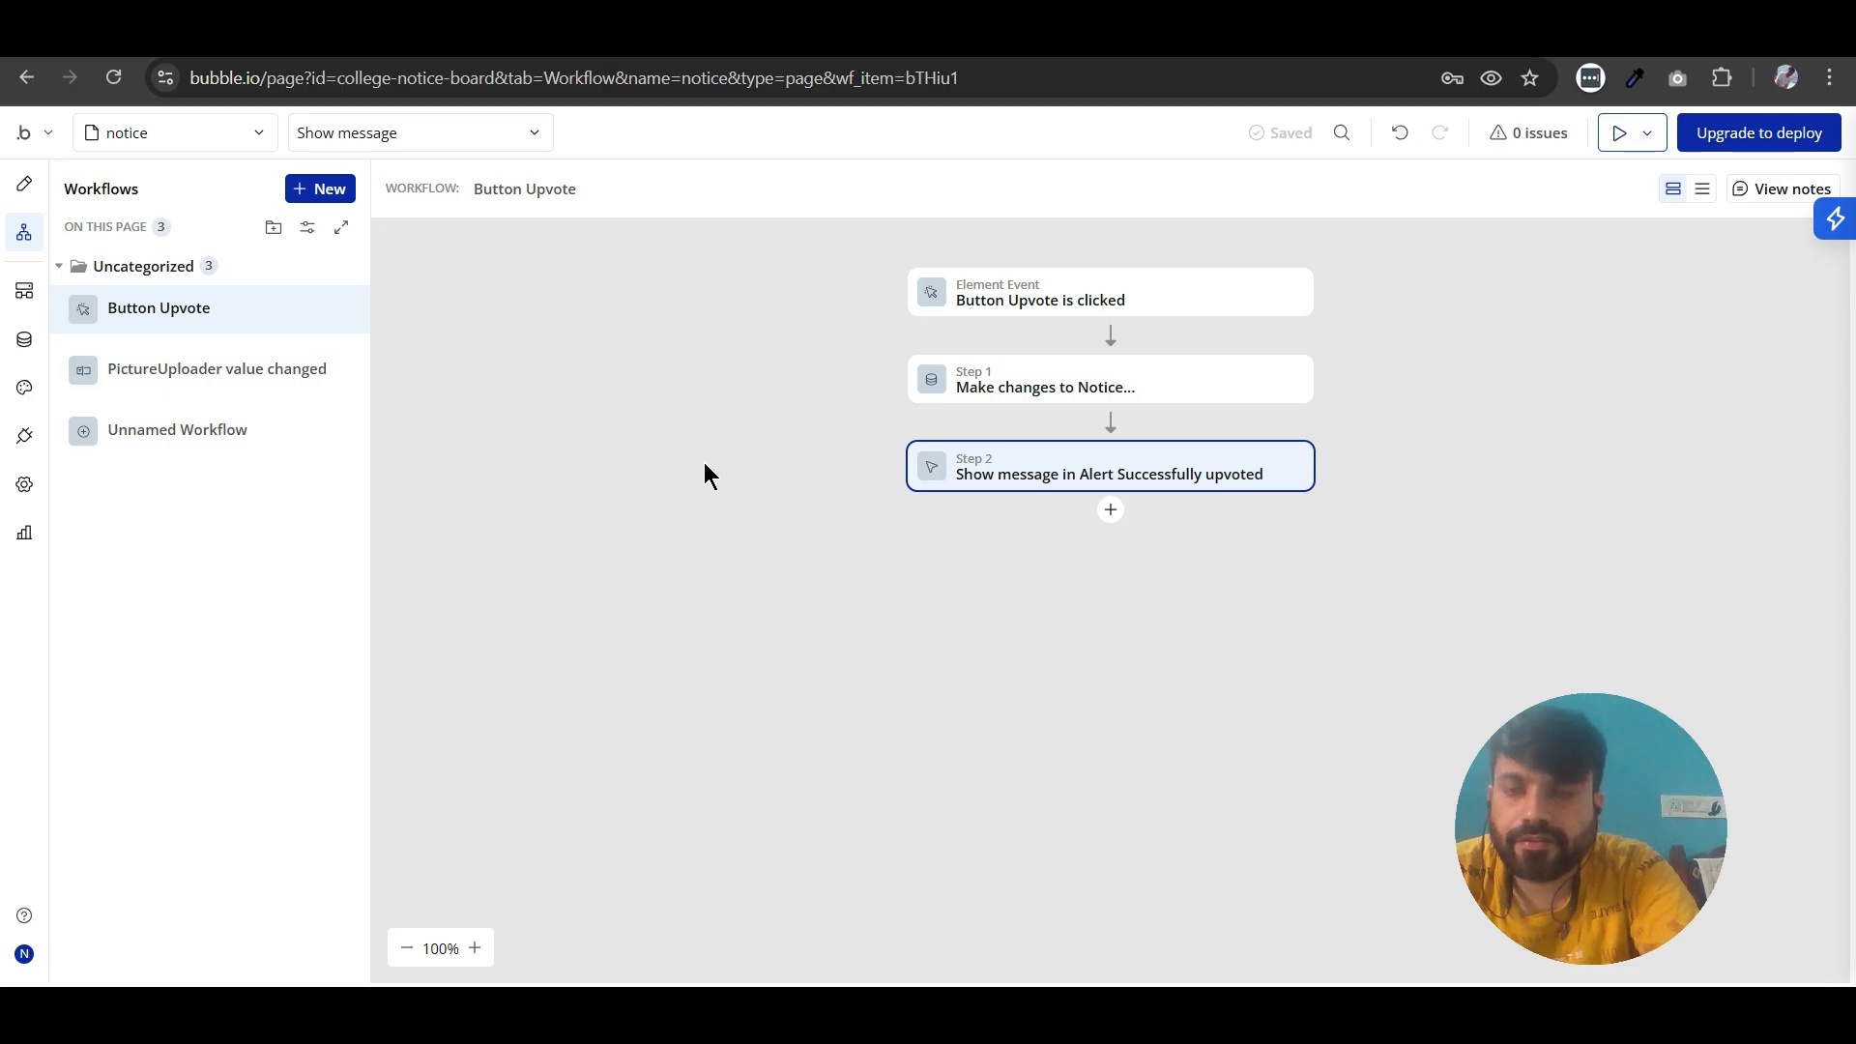
{"action": "left_click", "coordinate": [338, 309]}
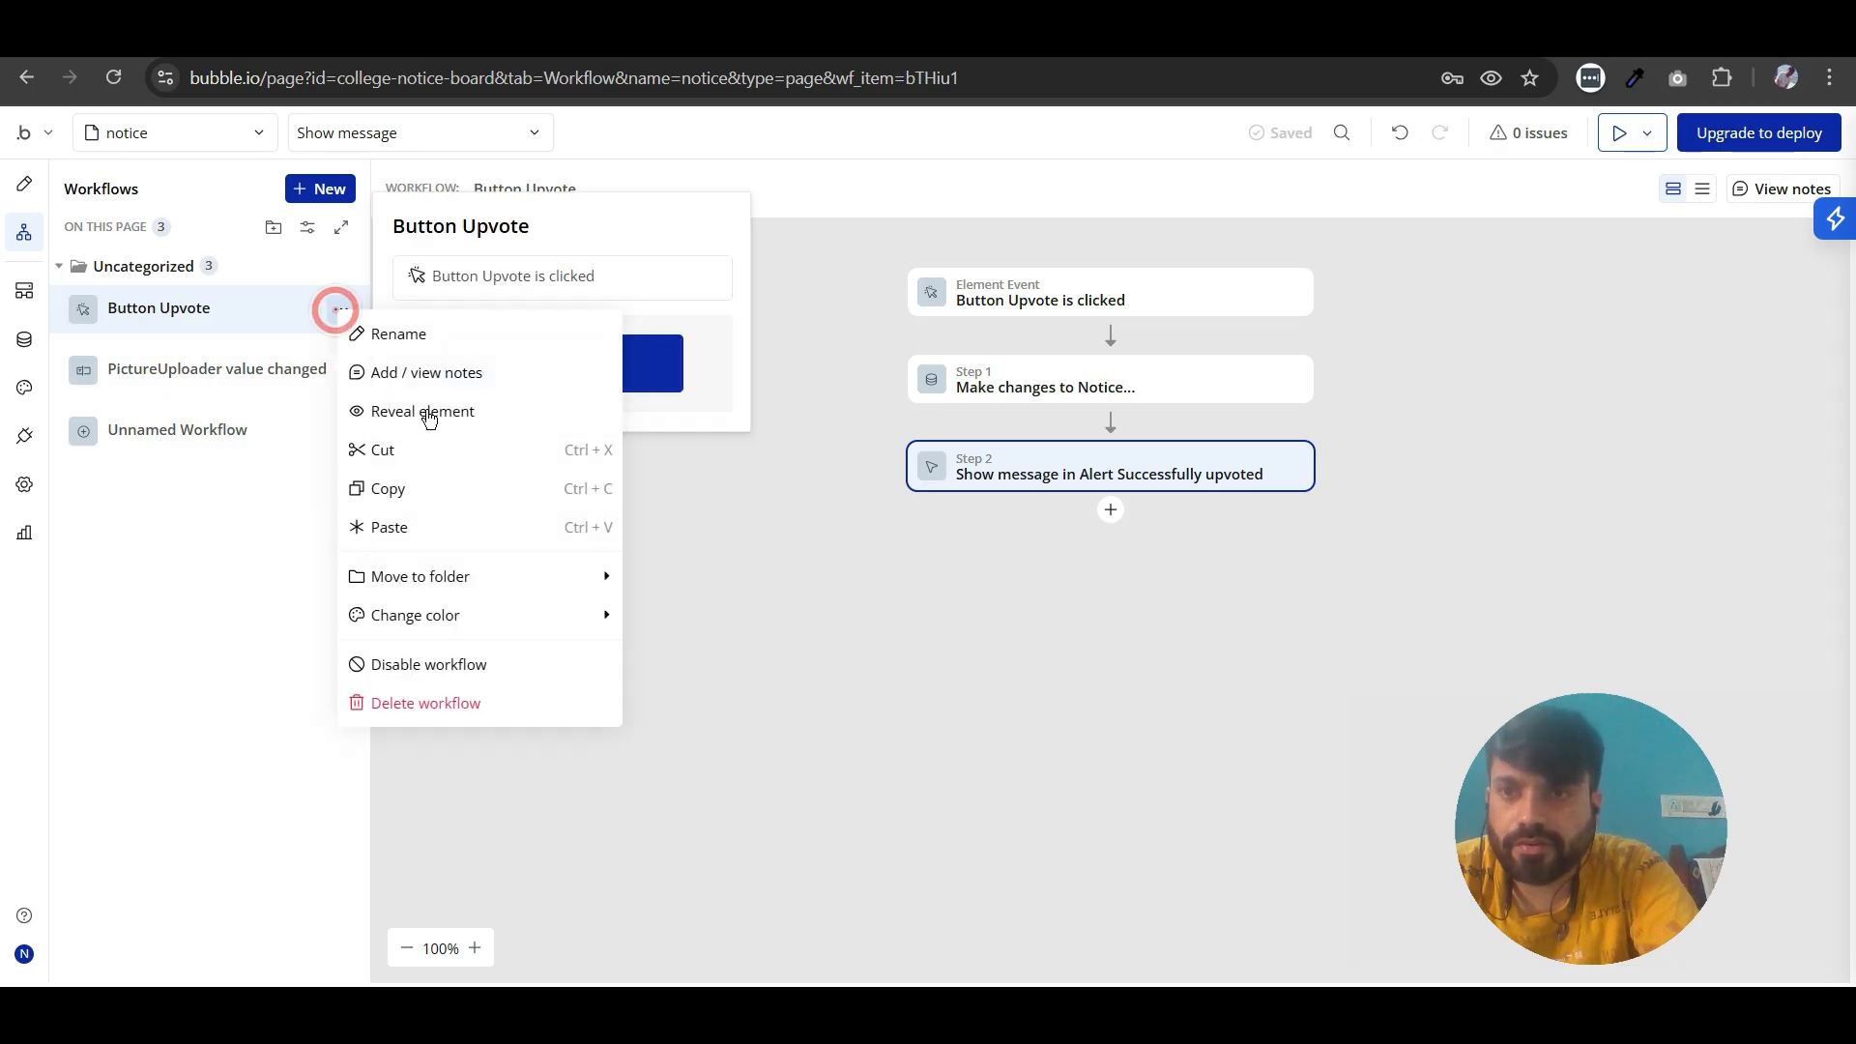
{"action": "left_click", "coordinate": [437, 493]}
{"action": "left_click", "coordinate": [337, 308]}
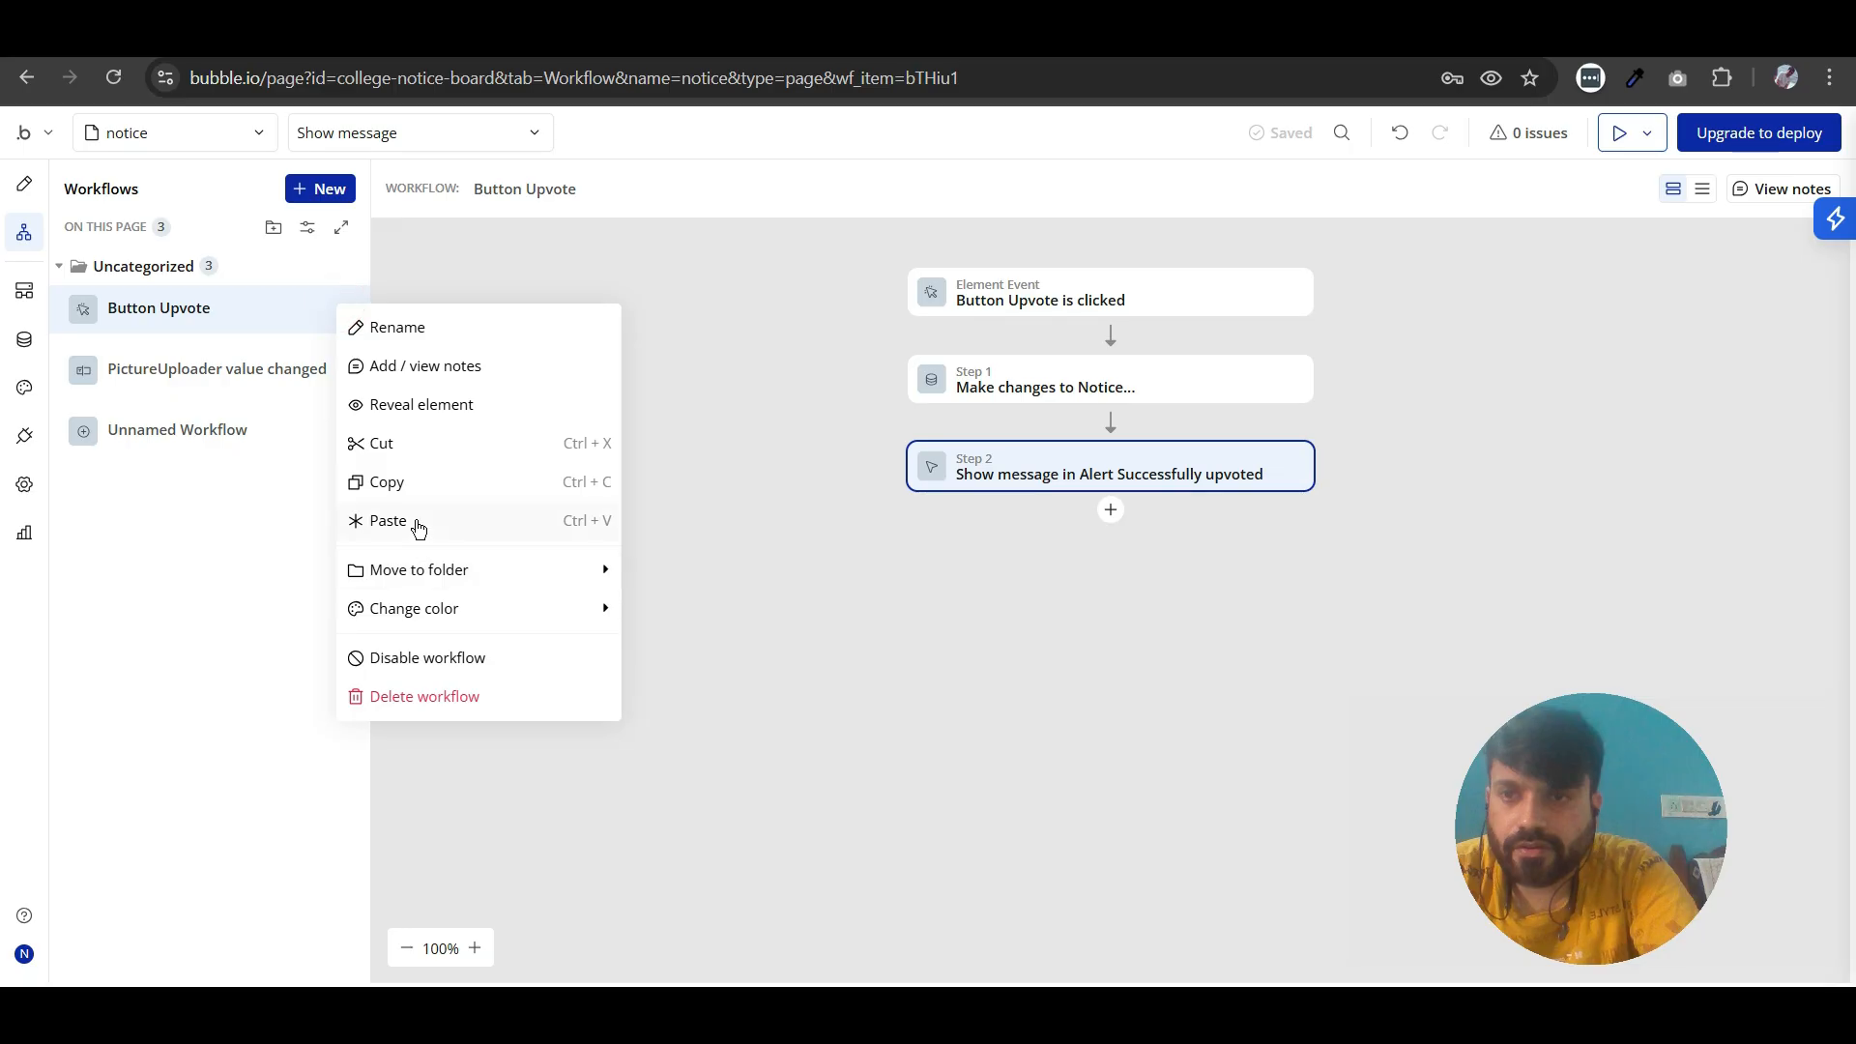
{"action": "left_click", "coordinate": [416, 520]}
{"action": "left_click_drag", "start_coordinate": [361, 382], "coordinate": [428, 526]}
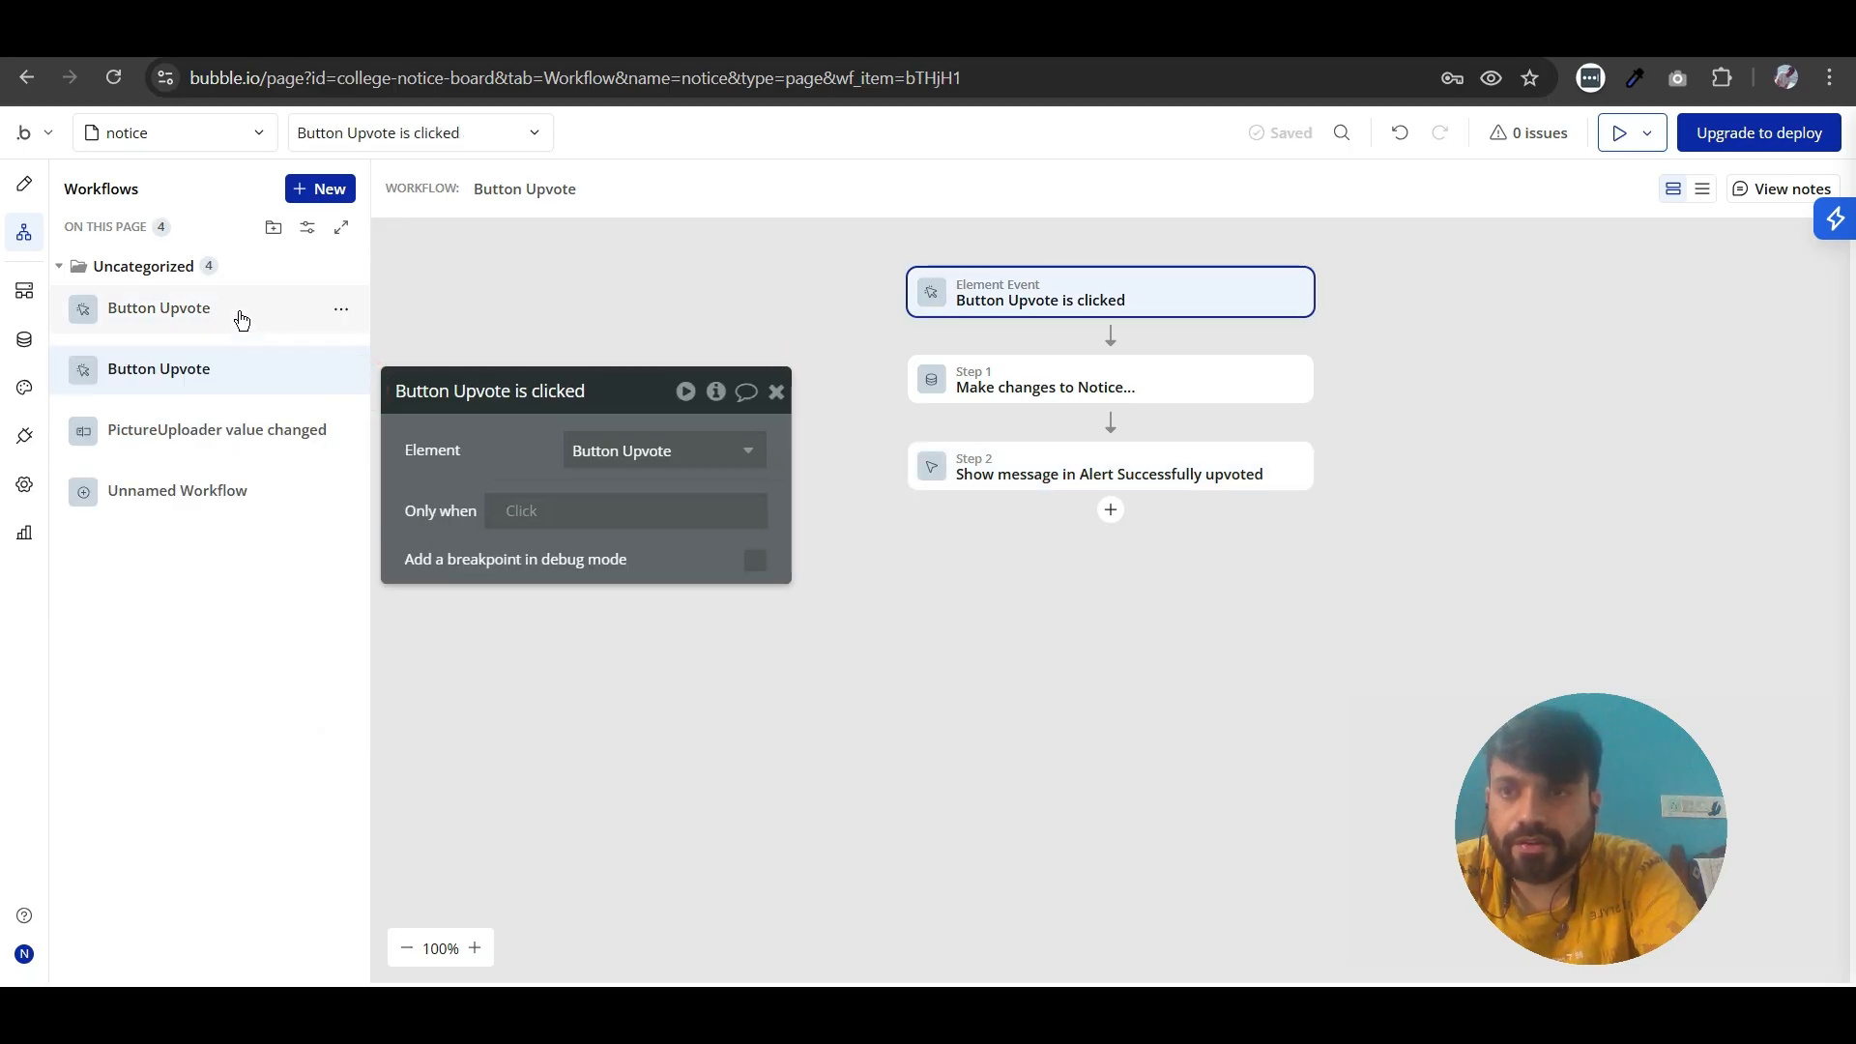
- Make the first Button Upvote workflow run only when Current page's Notice's Vote doesn't contain Current User
{"action": "left_click", "coordinate": [194, 313]}
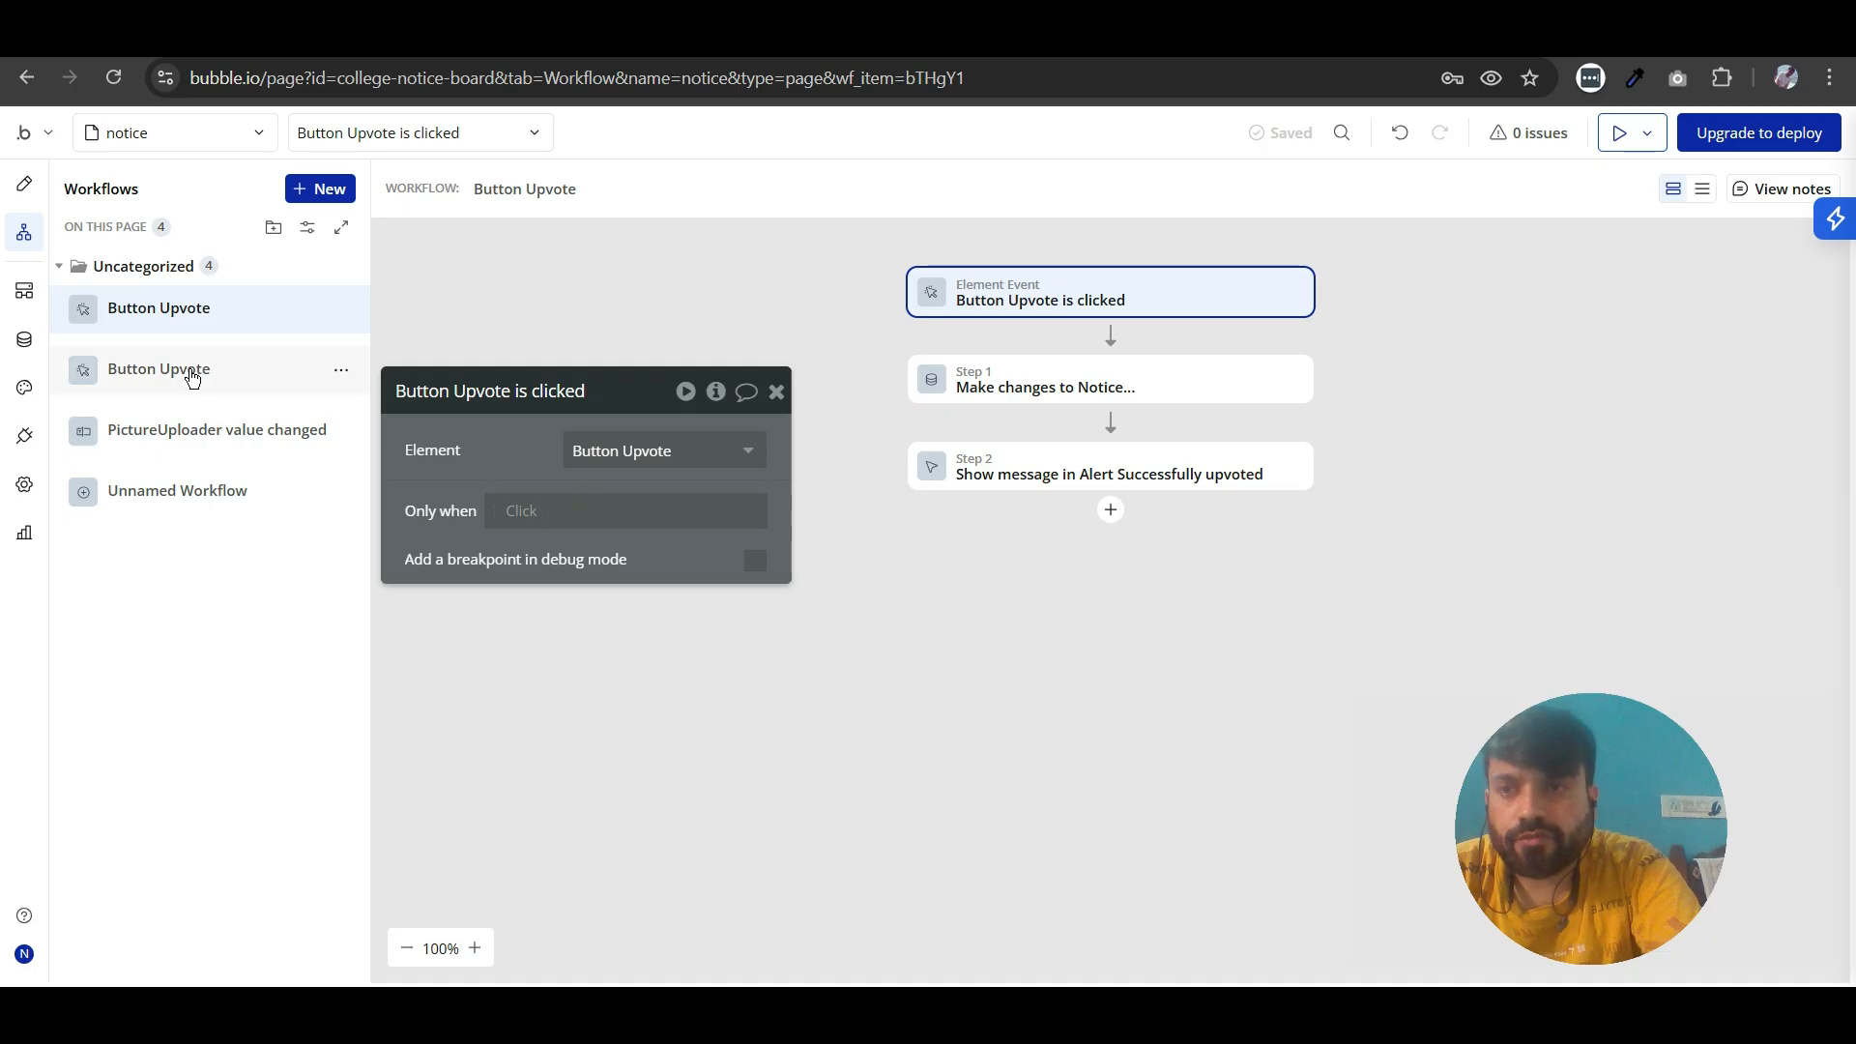
{"action": "mouse_move", "coordinate": [192, 378]}
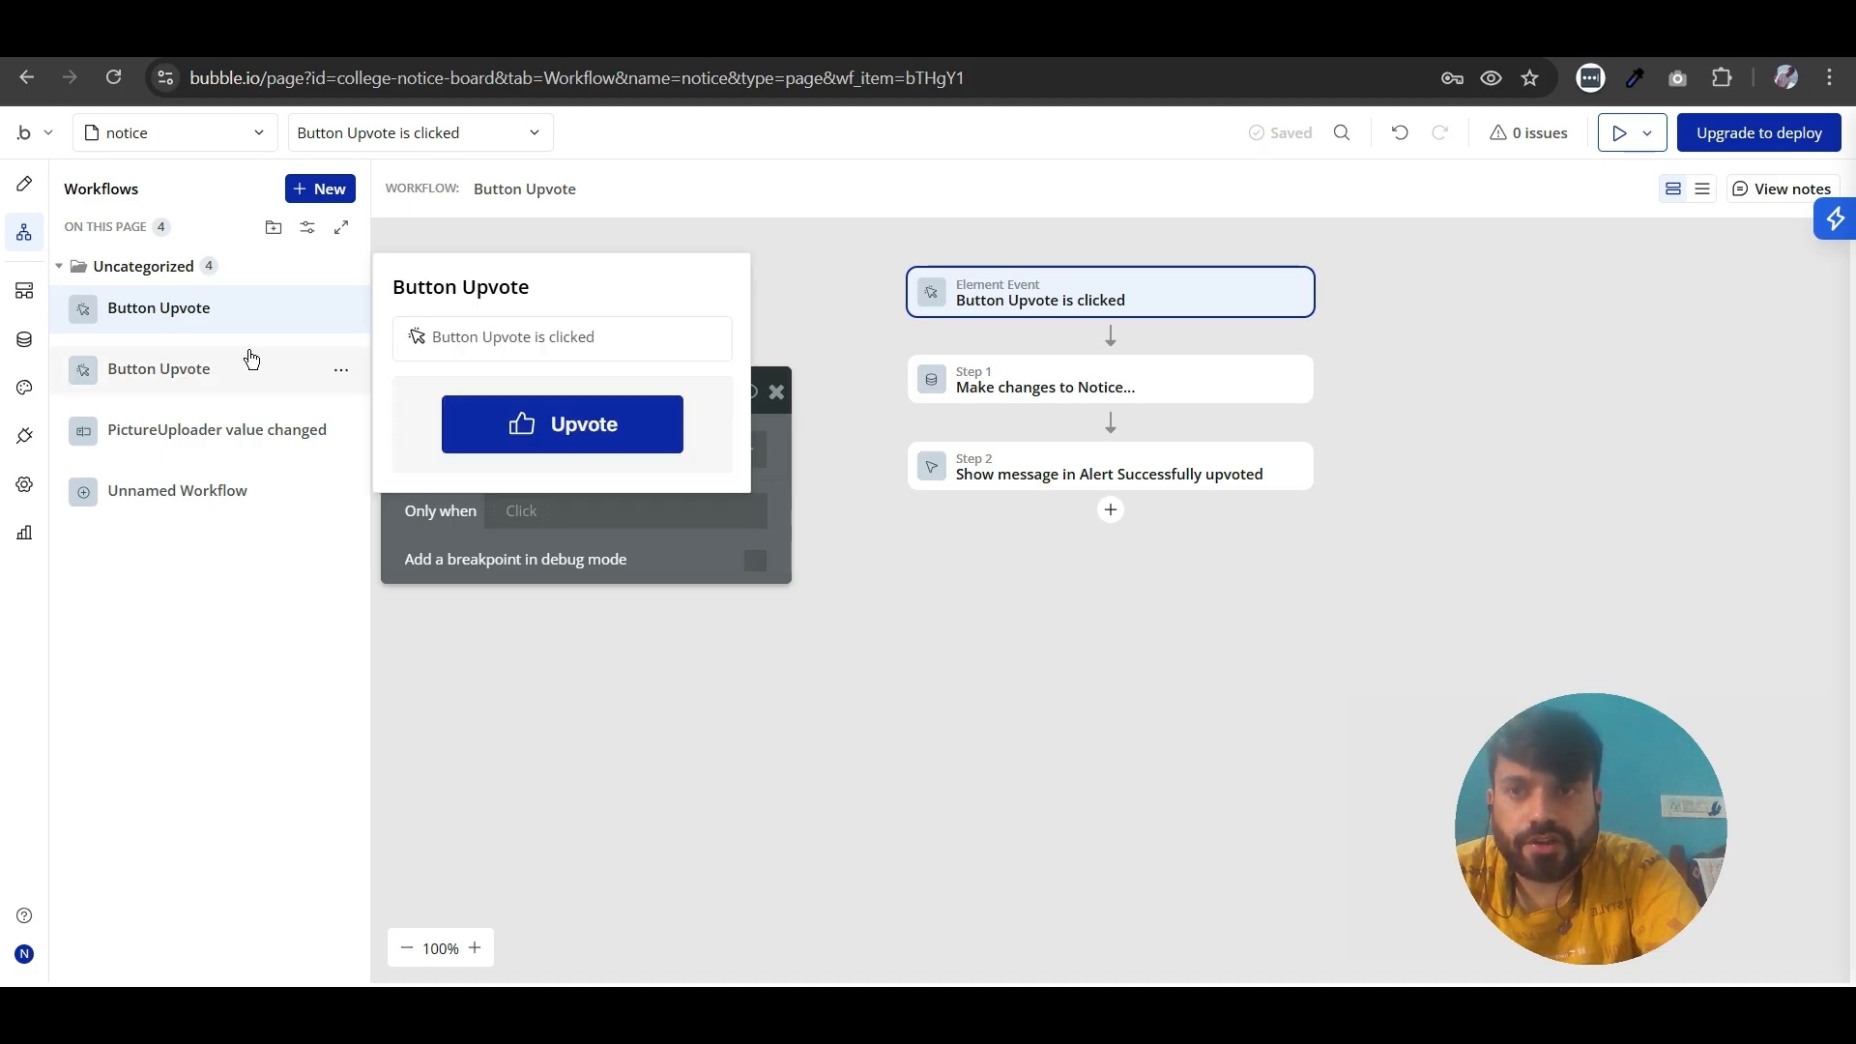
{"action": "left_click_drag", "start_coordinate": [436, 460], "coordinate": [455, 433]}
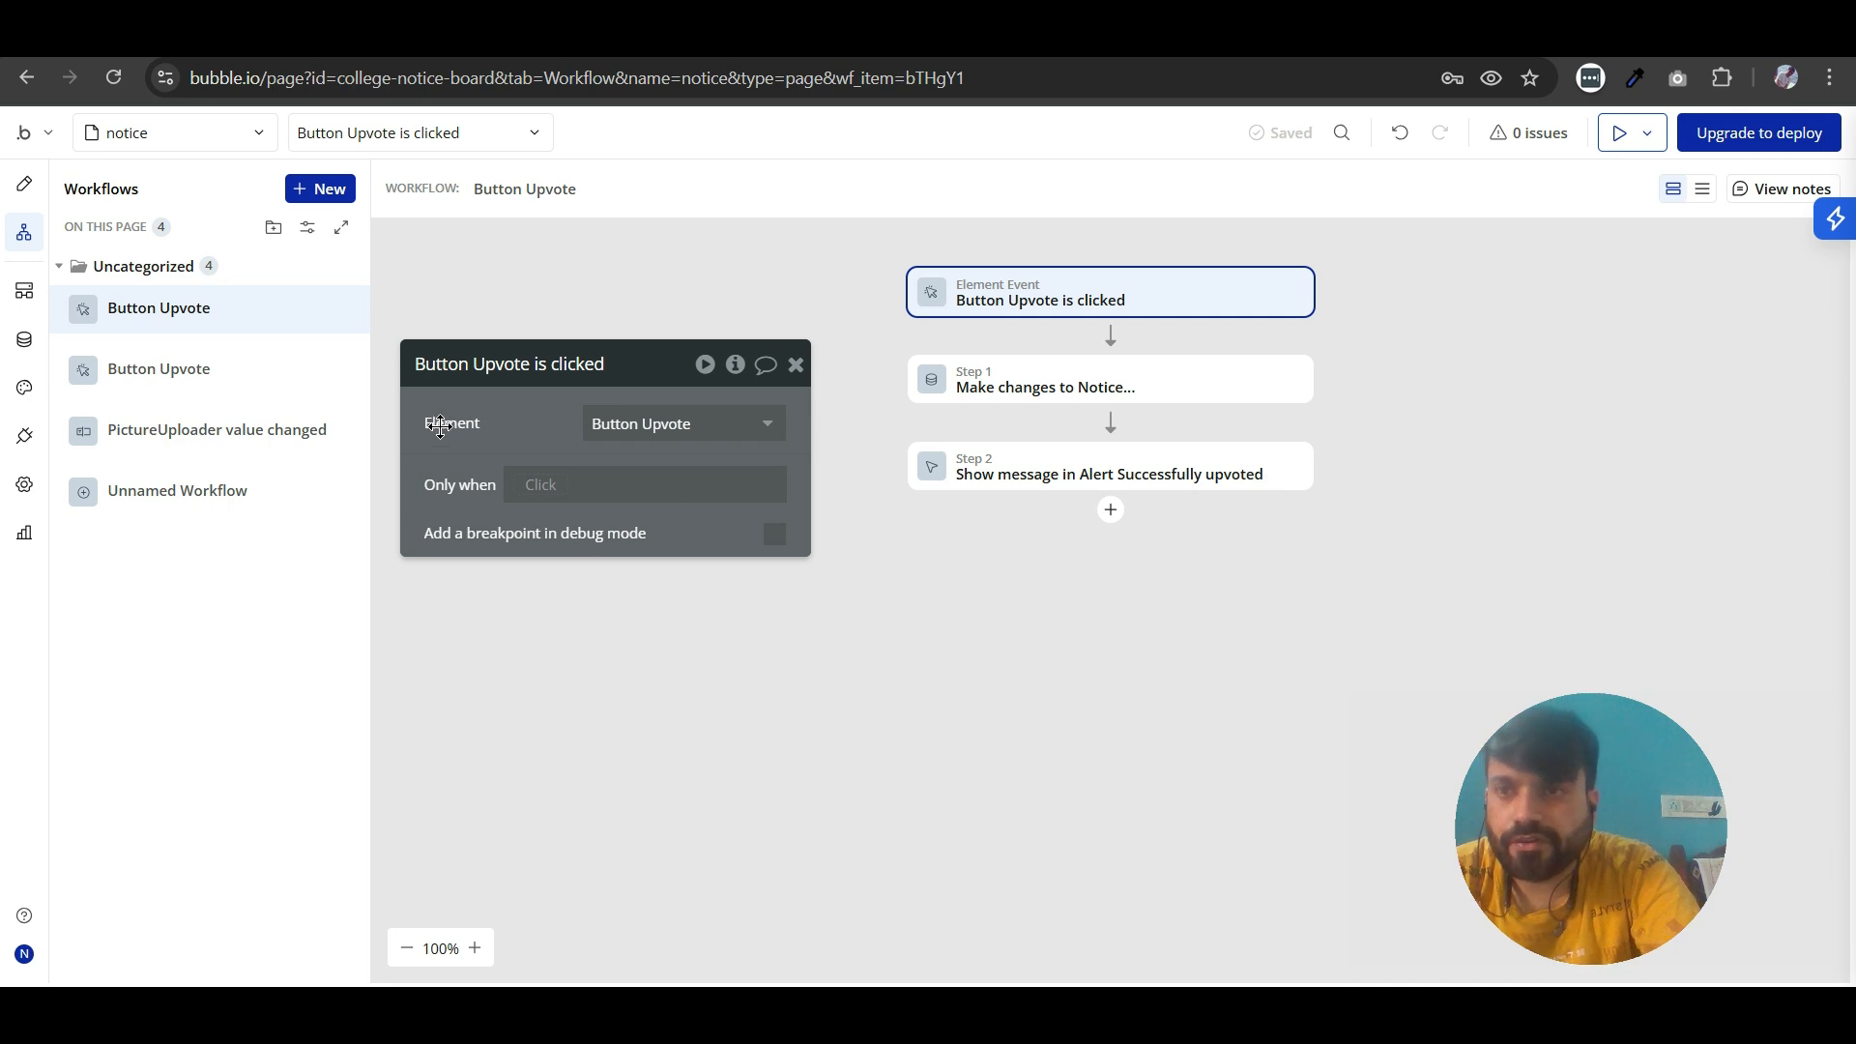
{"action": "left_click", "coordinate": [547, 495]}
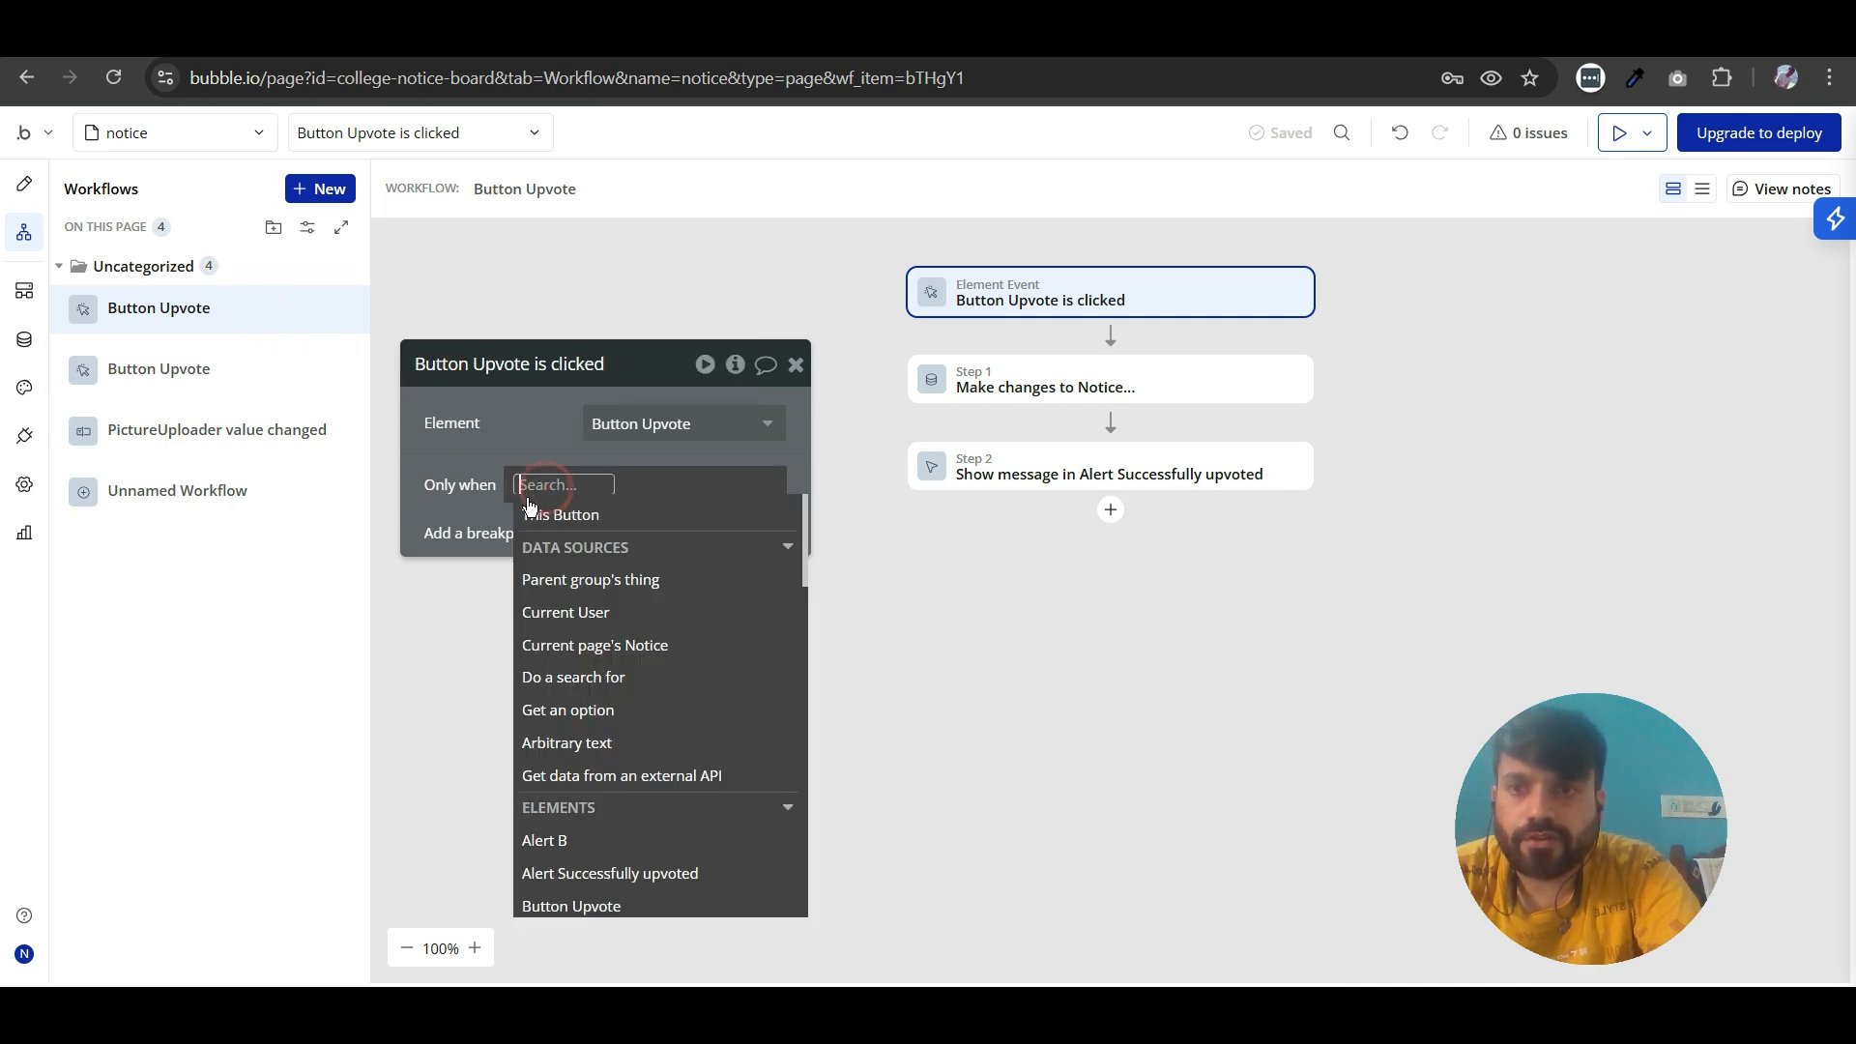
{"action": "left_click", "coordinate": [567, 643]}
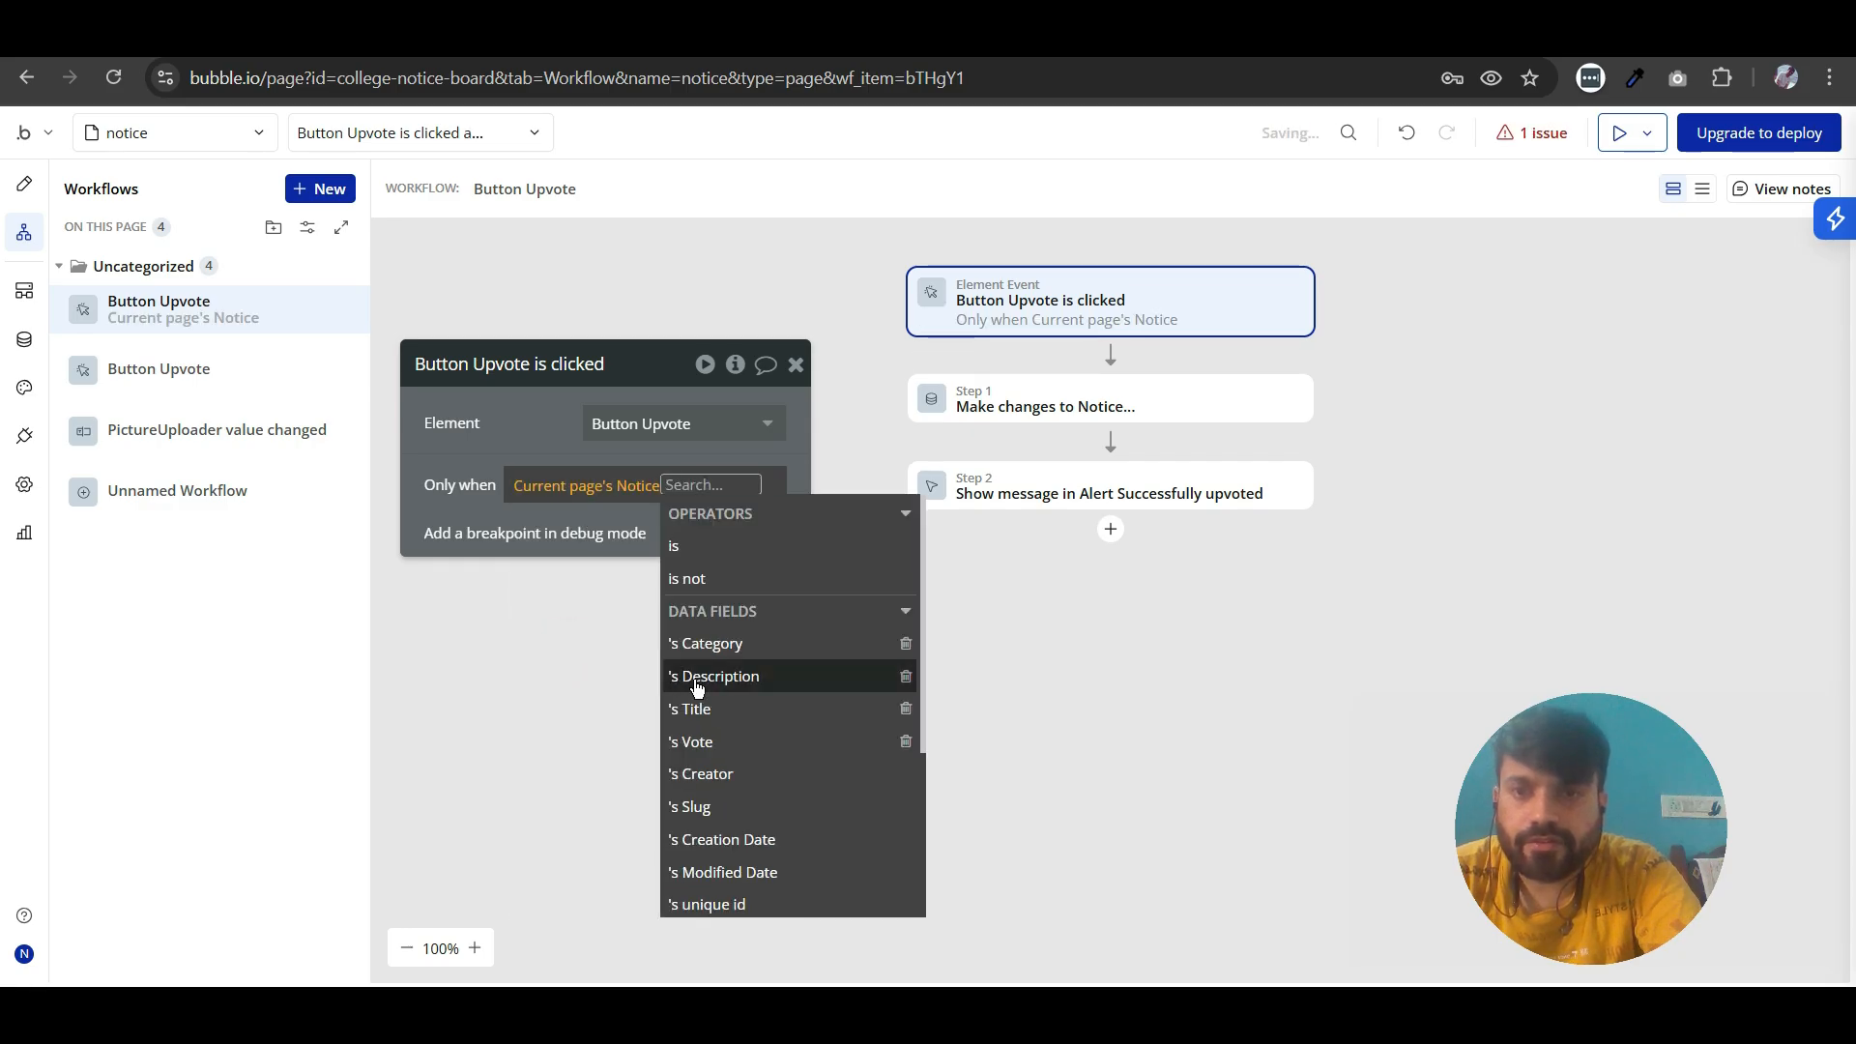
{"action": "left_click", "coordinate": [706, 742]}
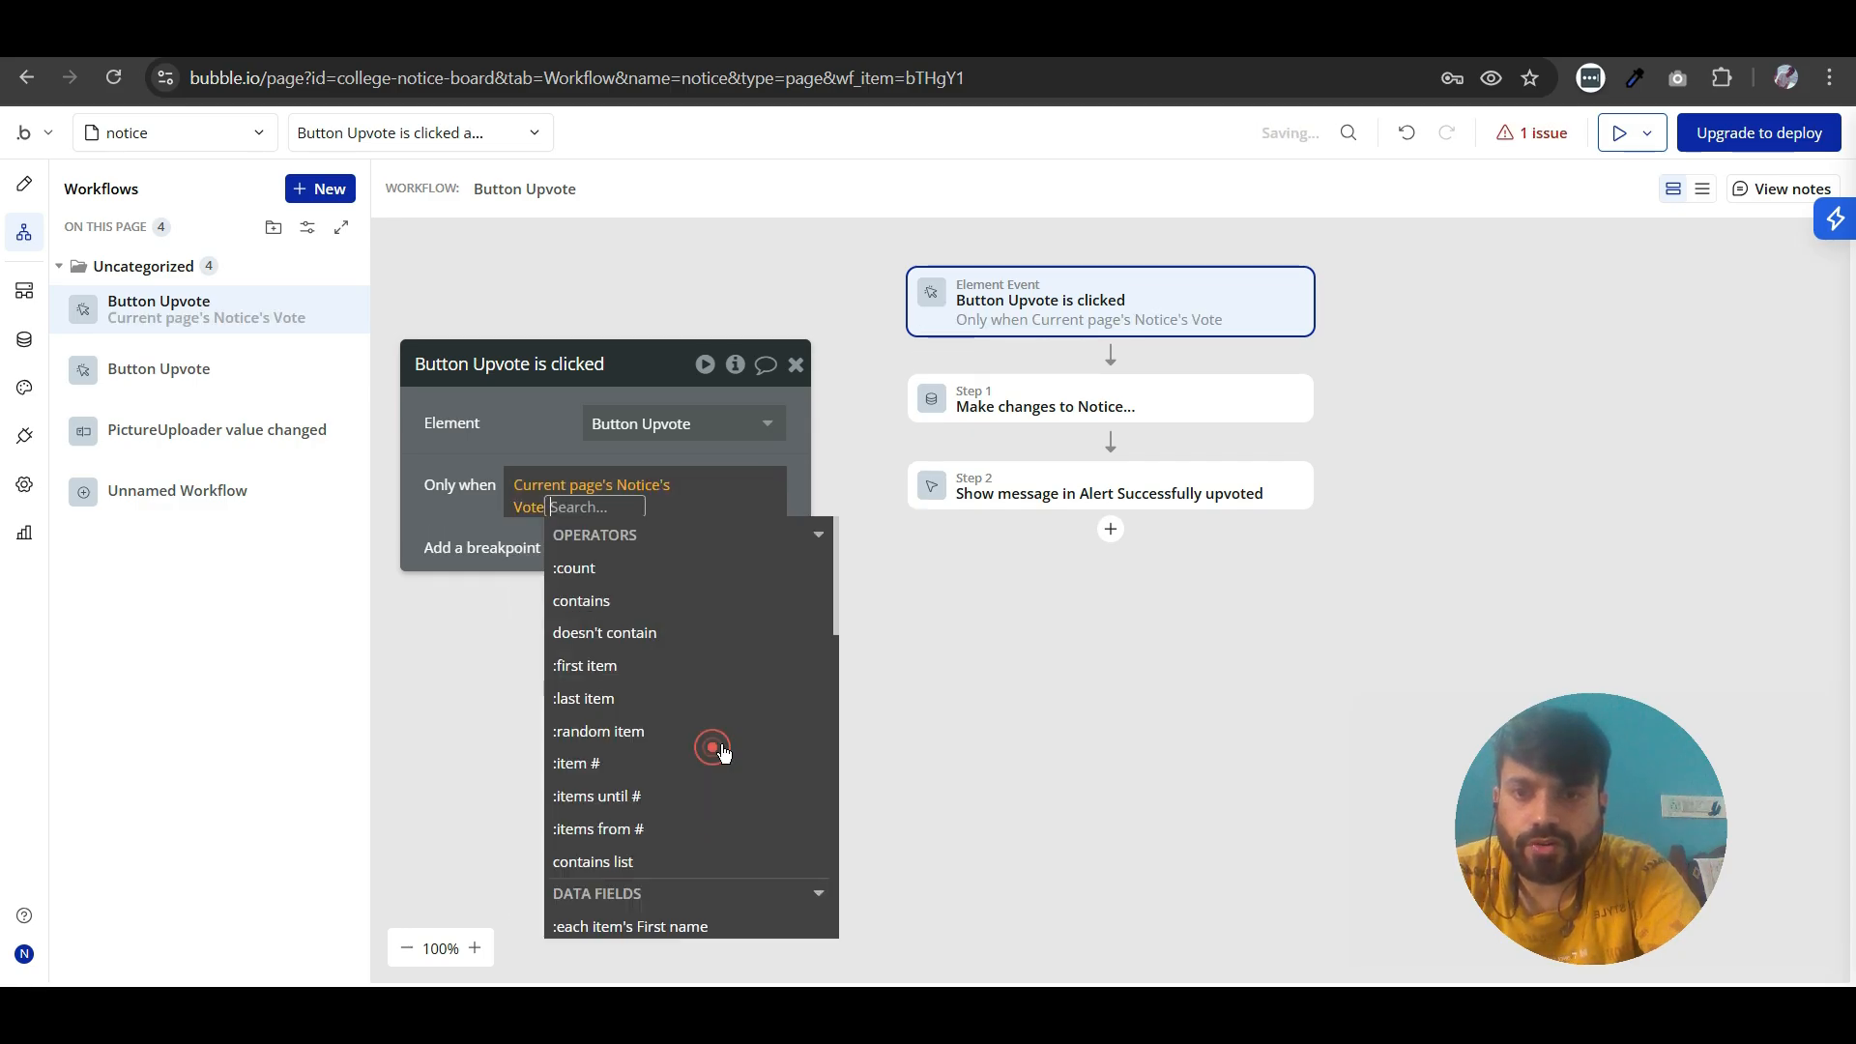
{"action": "left_click", "coordinate": [630, 613]}
{"action": "left_click", "coordinate": [590, 633]}
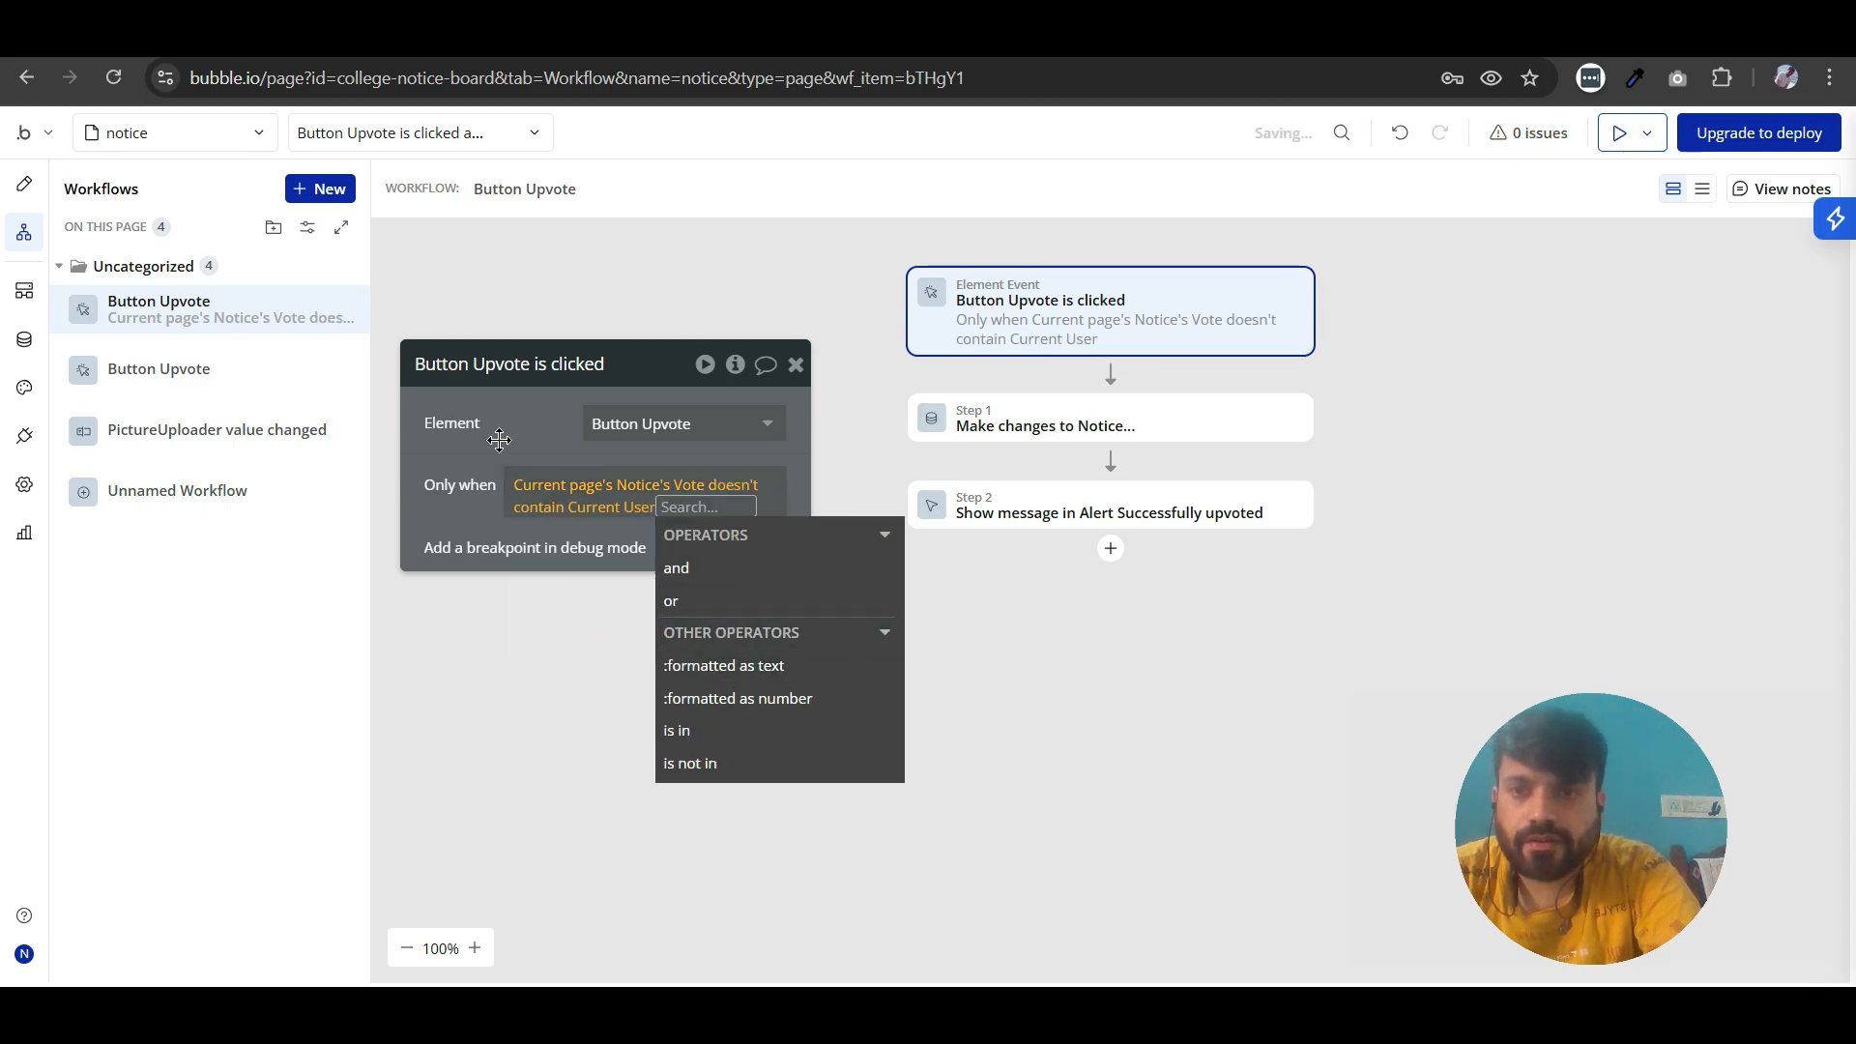
{"action": "left_click", "coordinate": [498, 440]}
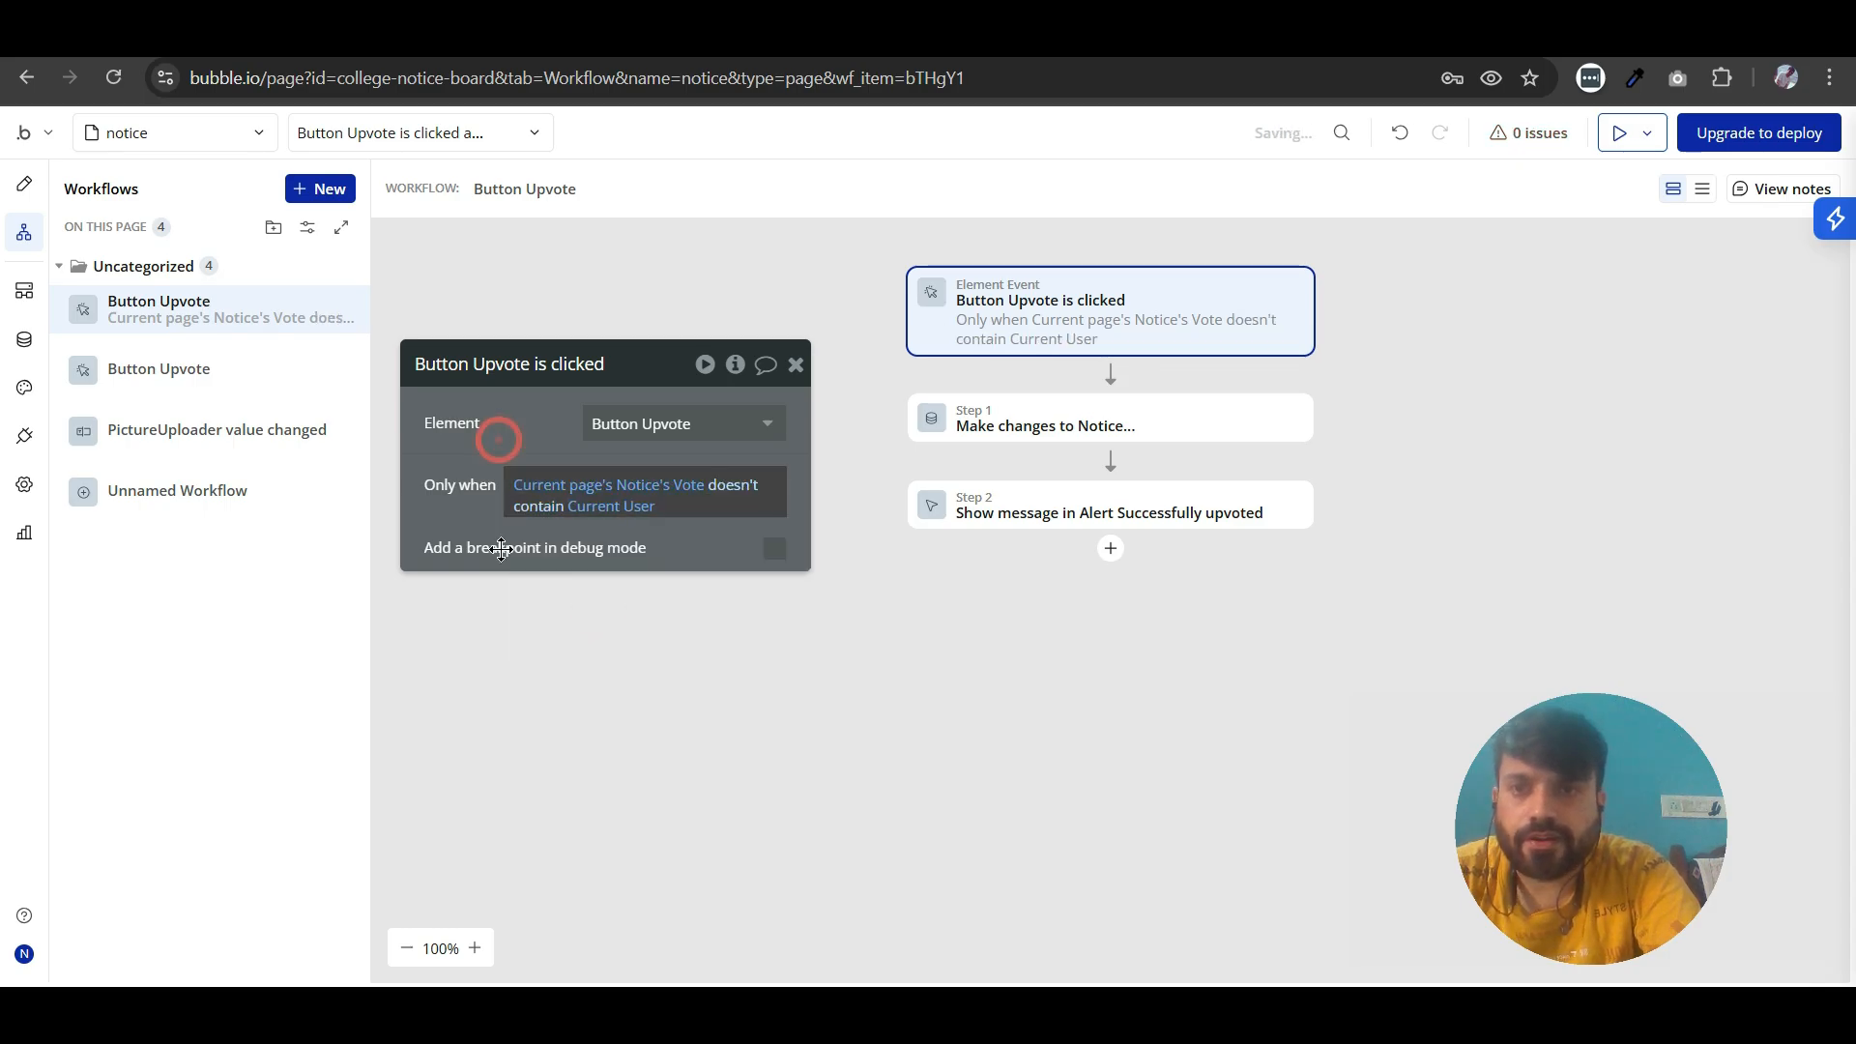
{"action": "left_click_drag", "start_coordinate": [477, 544], "coordinate": [493, 557]}
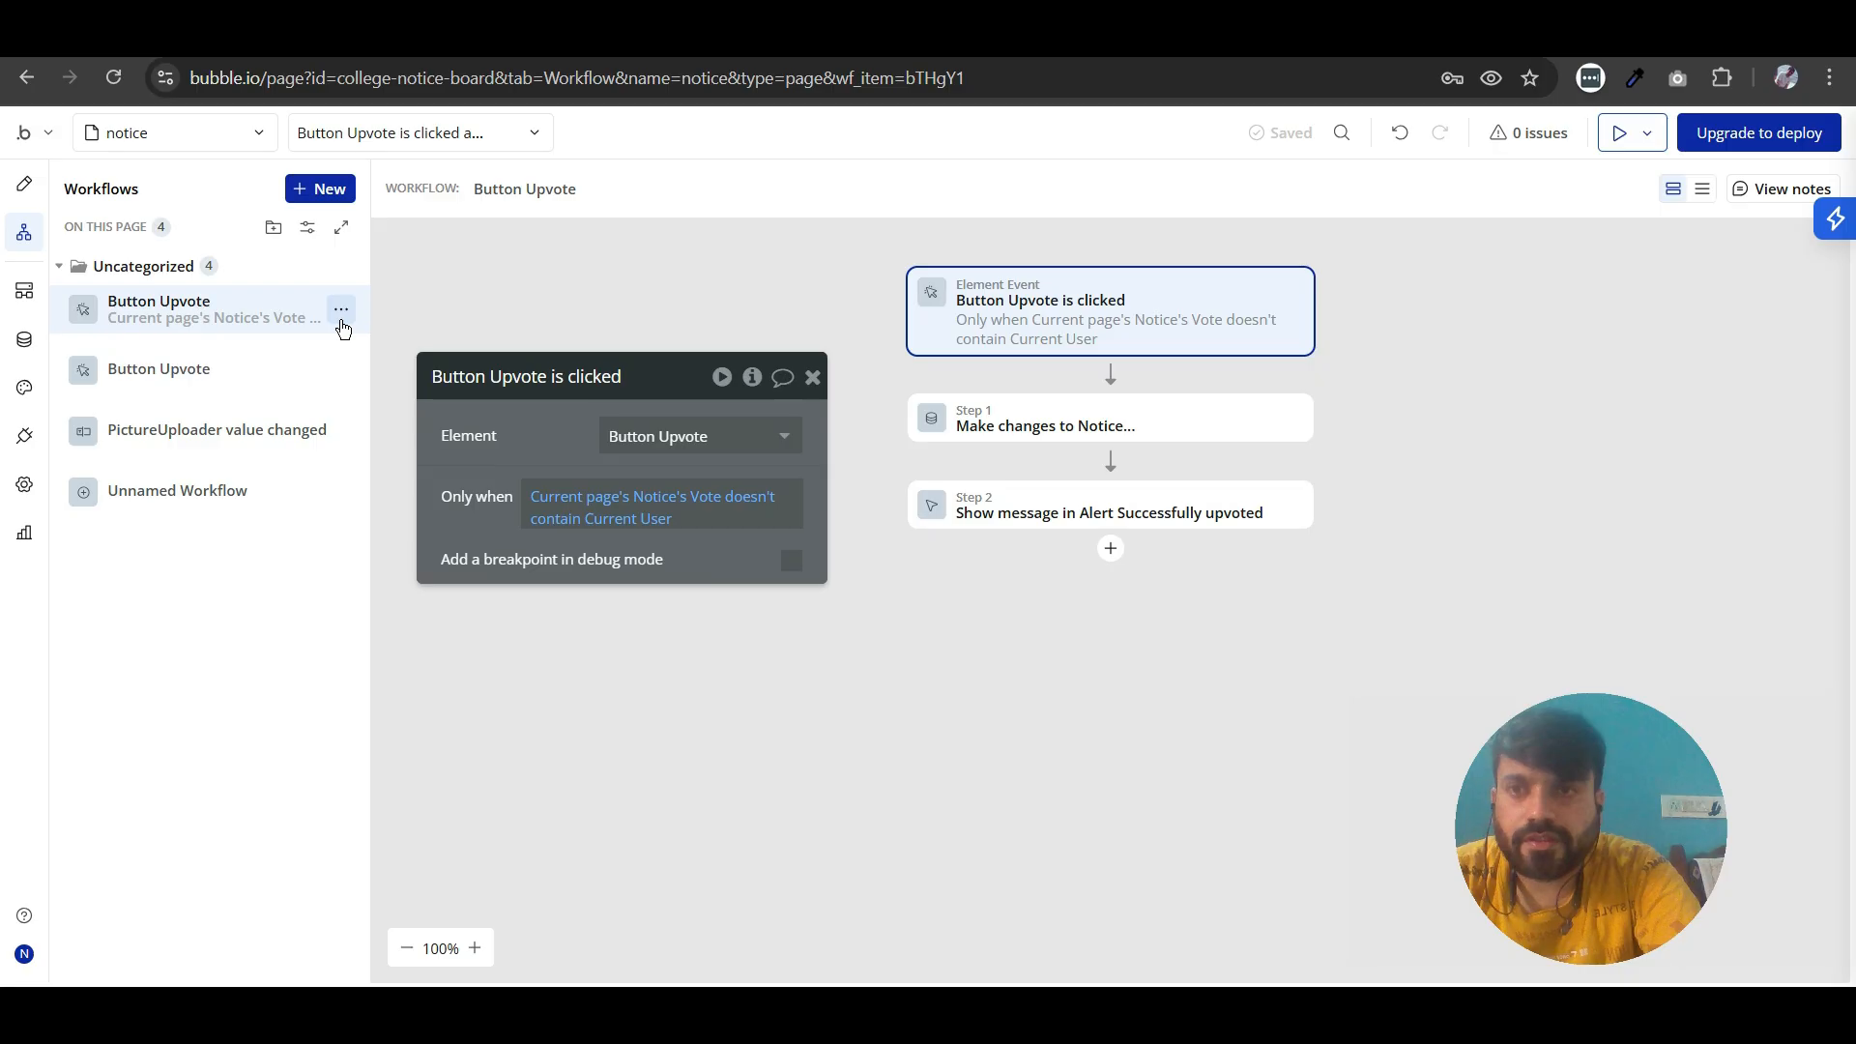
- Change the first Button Upvote workflow's color to Green and close its event properties
{"action": "right_click", "coordinate": [339, 321]}
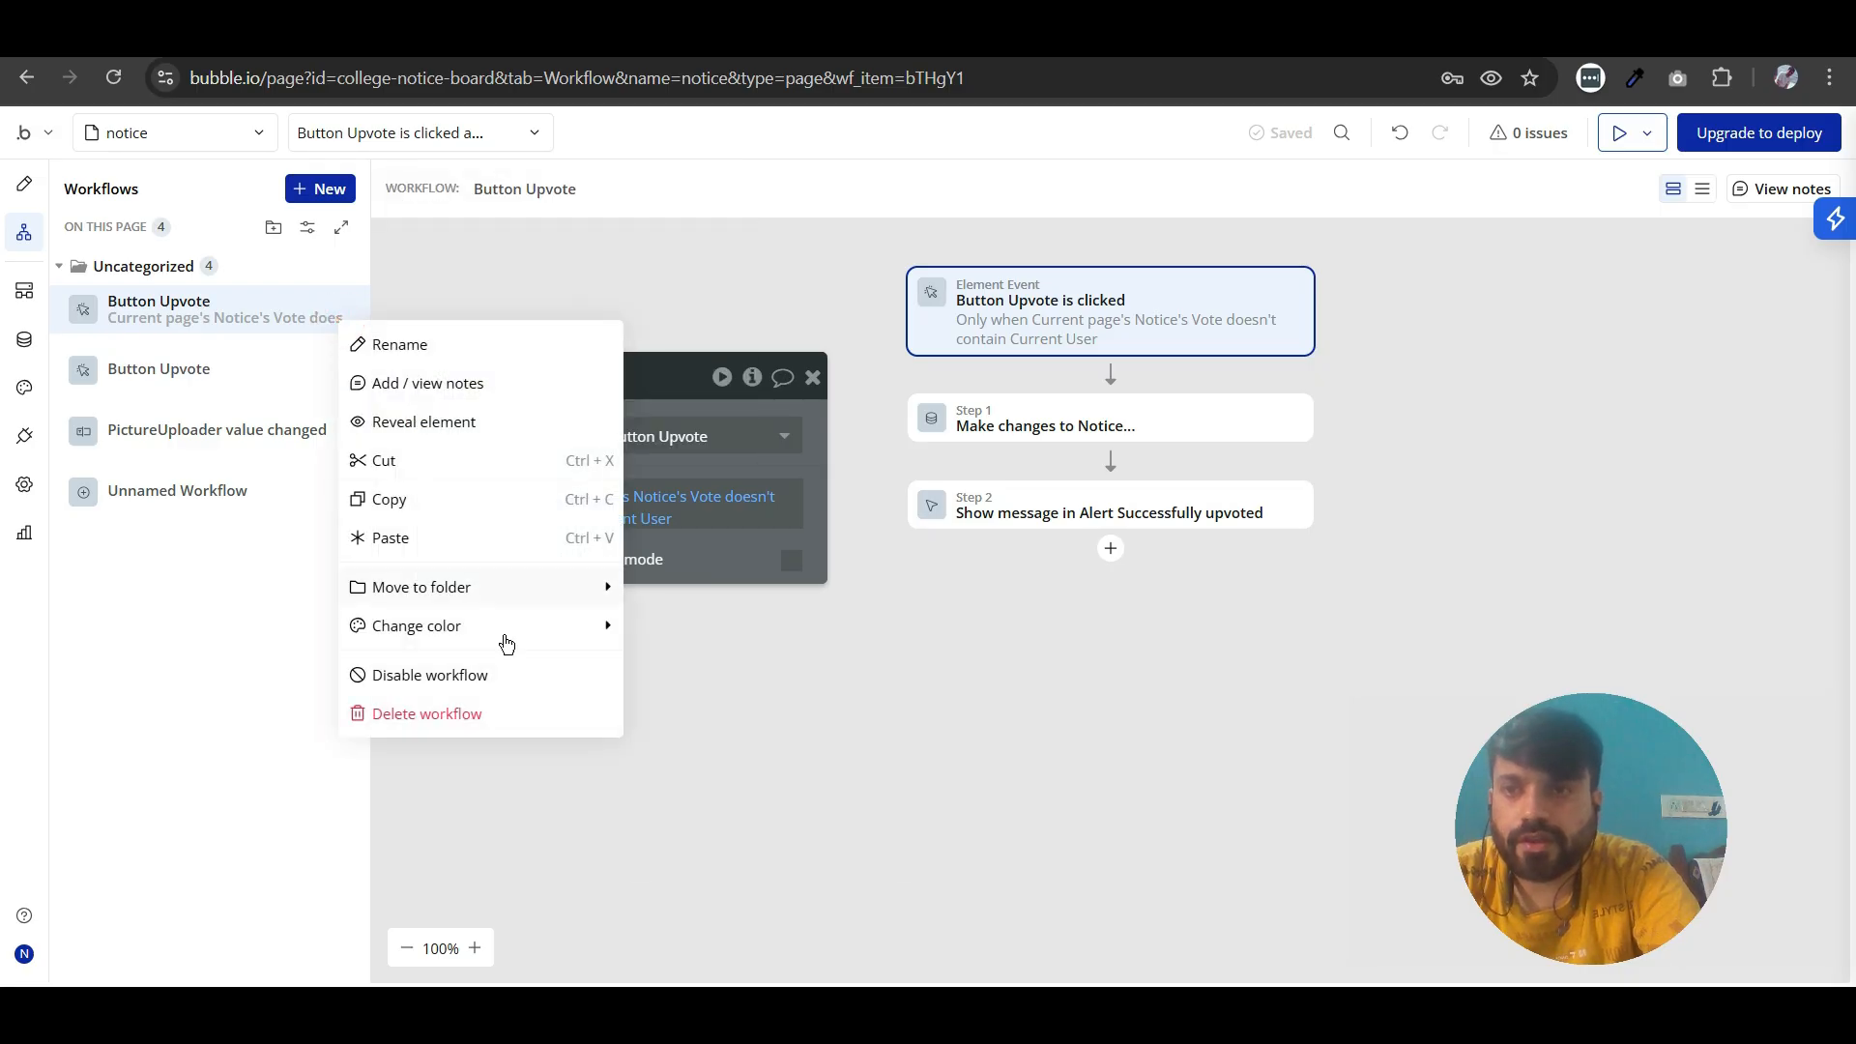
{"action": "mouse_move", "coordinate": [526, 645]}
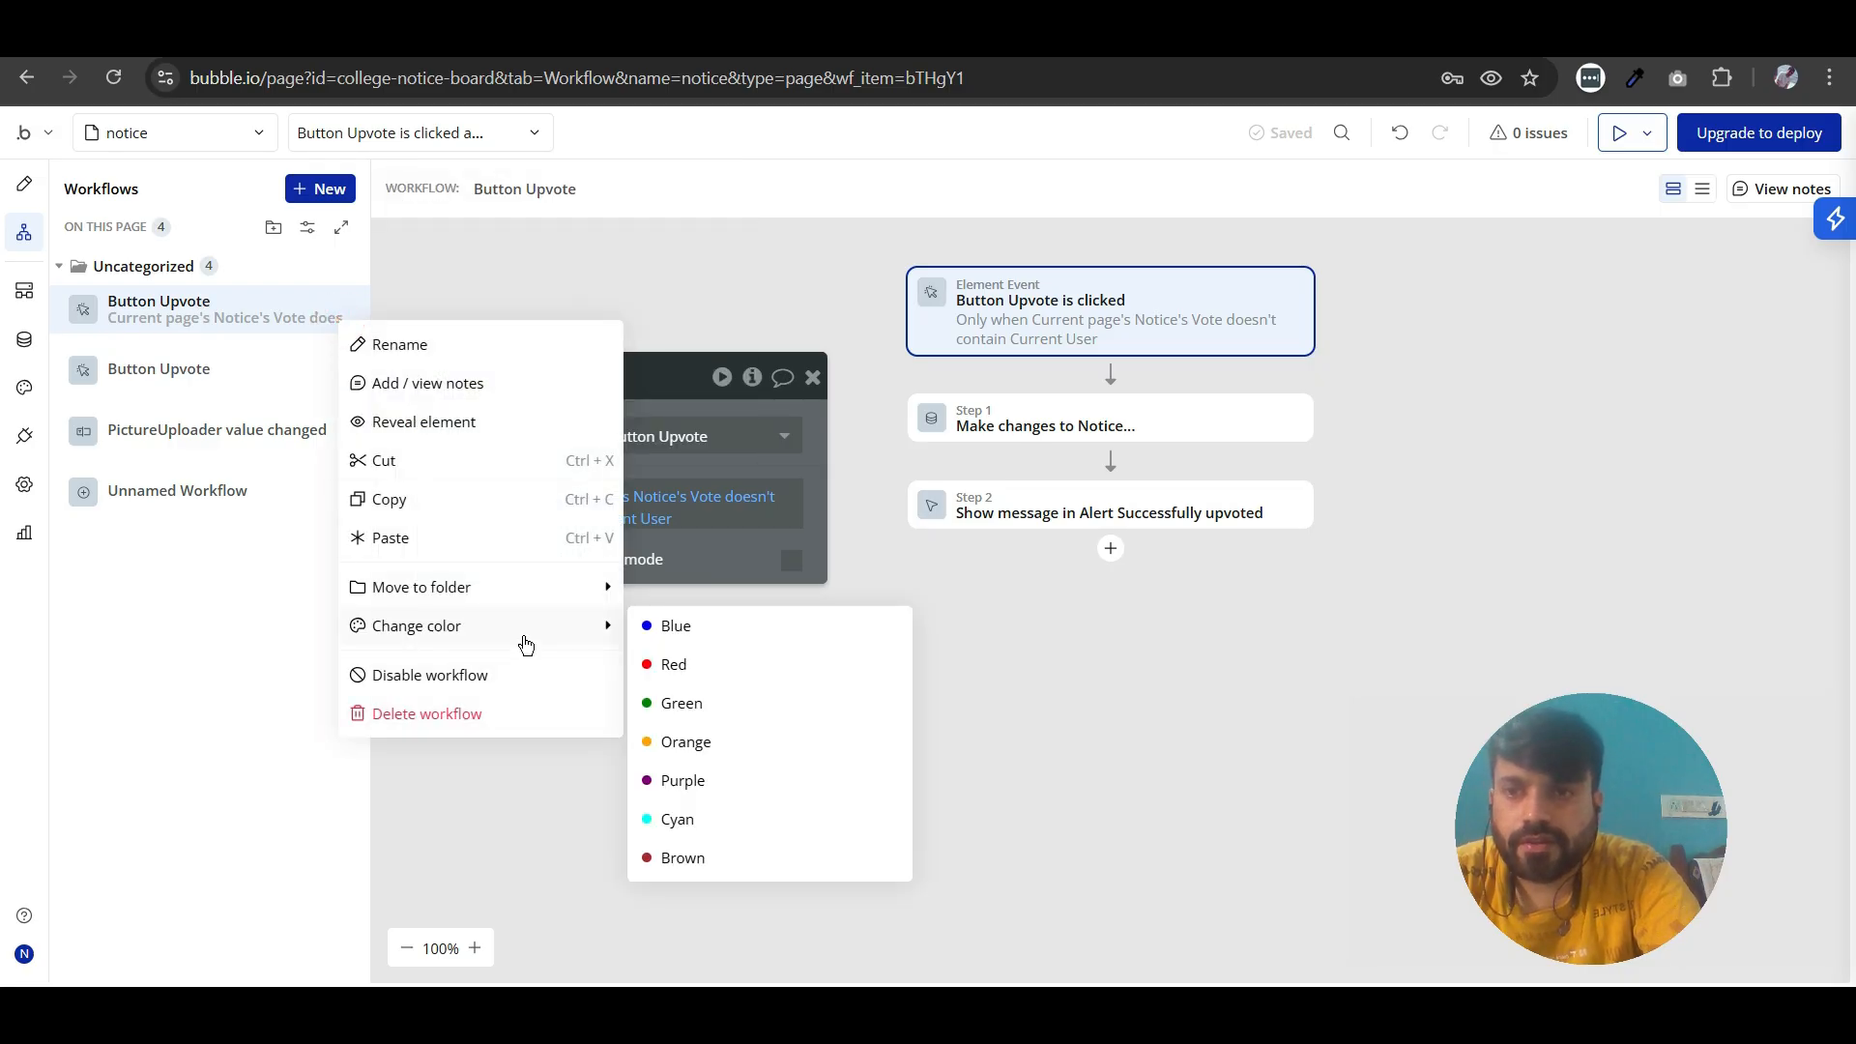
{"action": "left_click", "coordinate": [664, 709]}
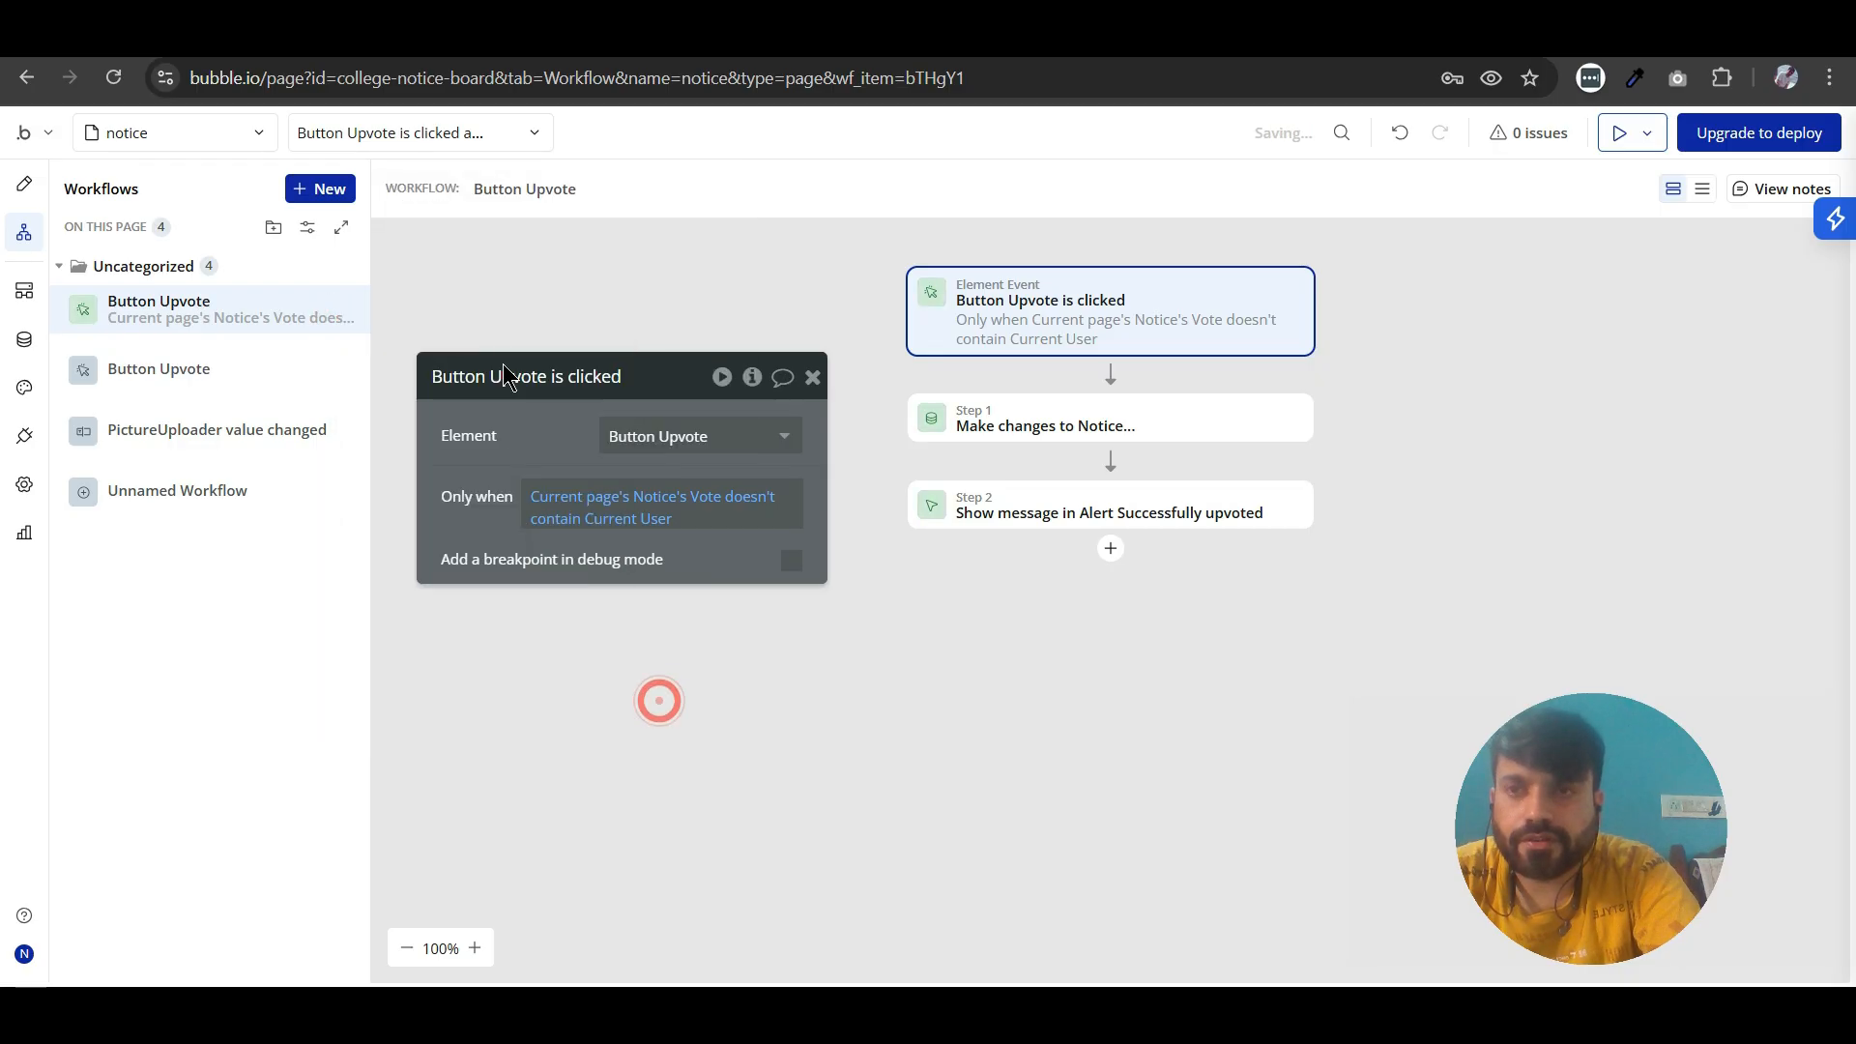
{"action": "left_click", "coordinate": [813, 377]}
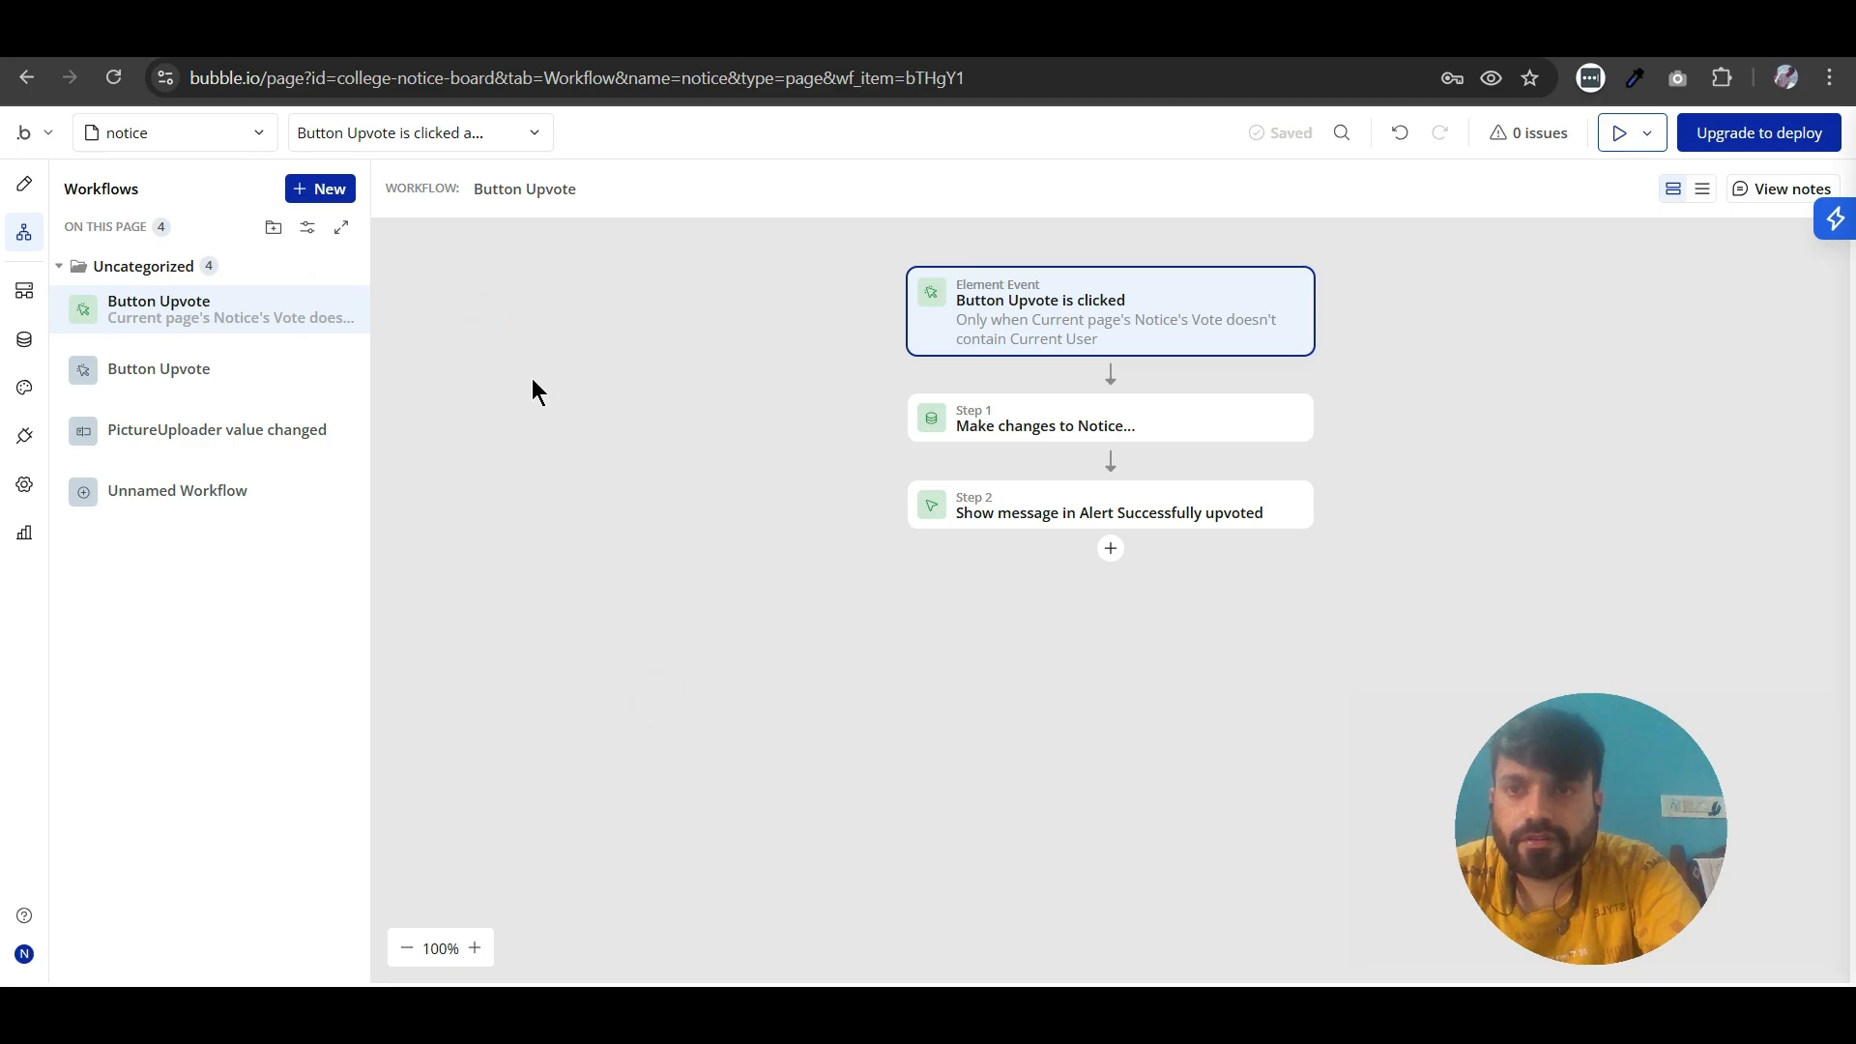
- Make the second Button Upvote workflow run only when Current page's Notice's Vote contains Current User
{"action": "left_click", "coordinate": [184, 375]}
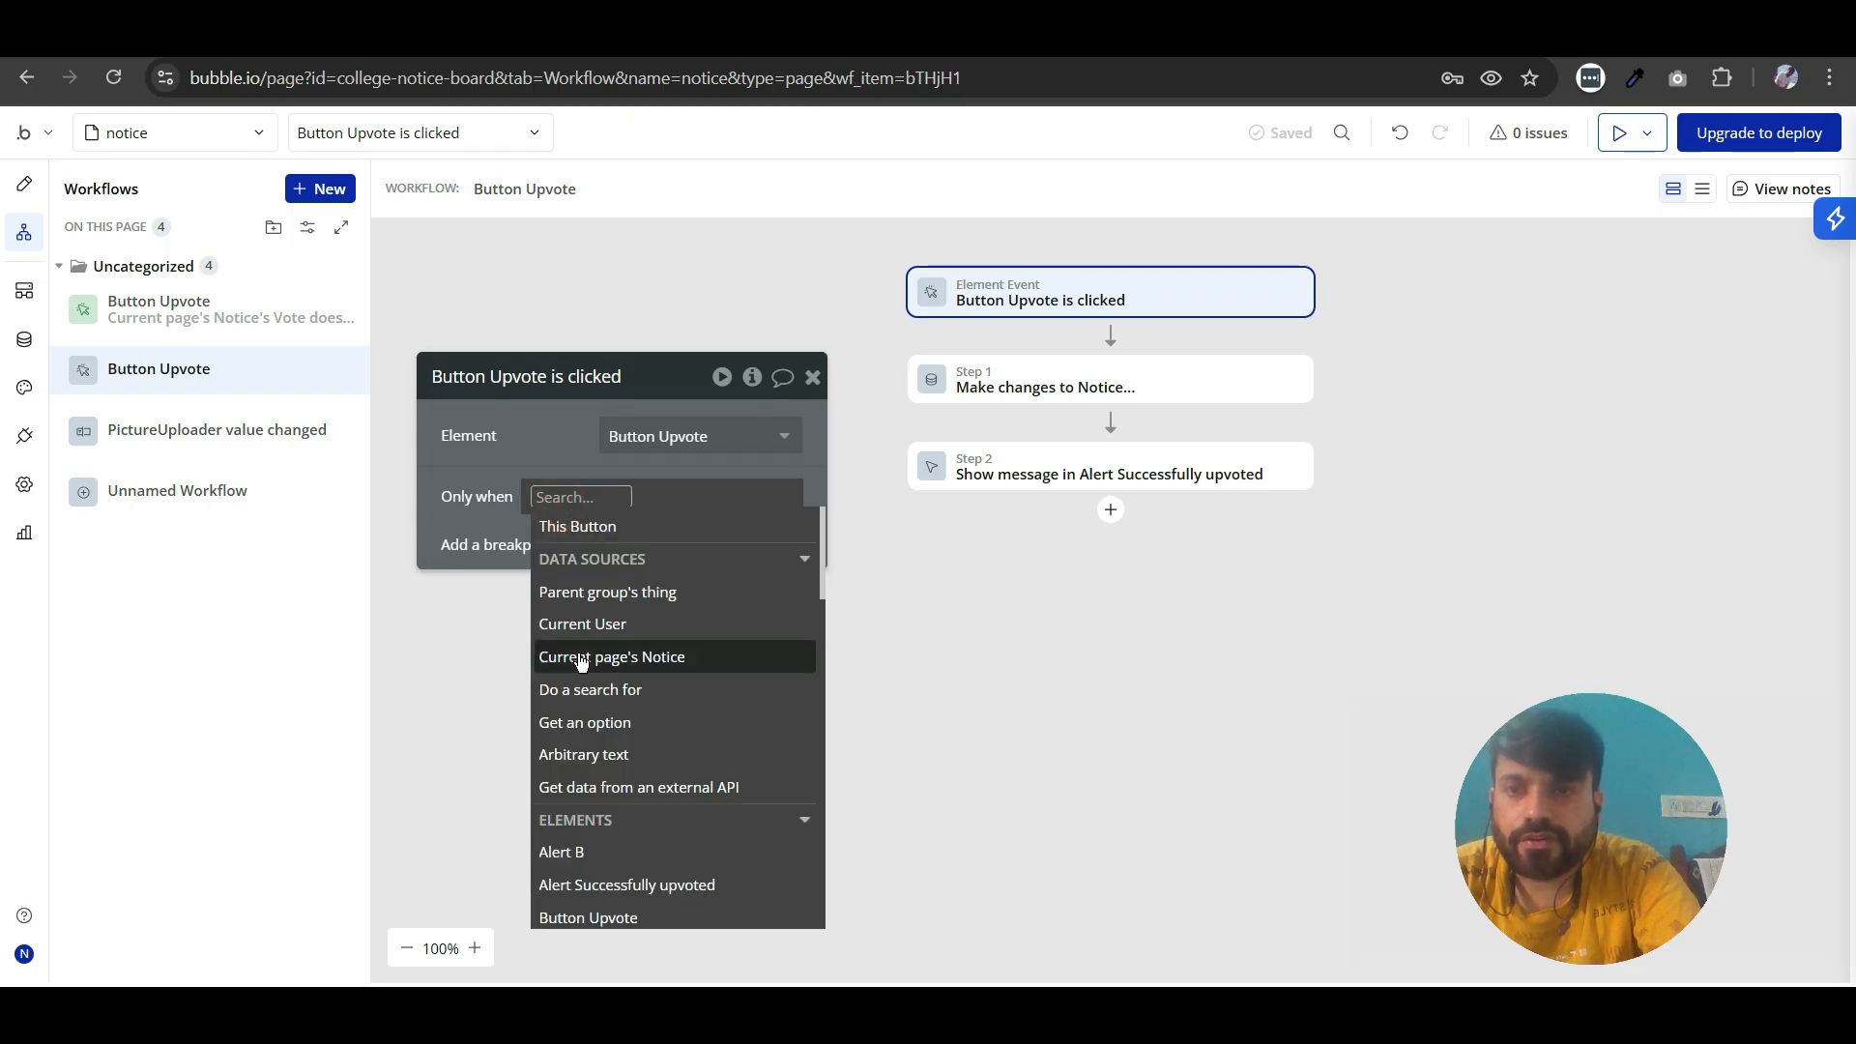
{"action": "left_click", "coordinate": [583, 658]}
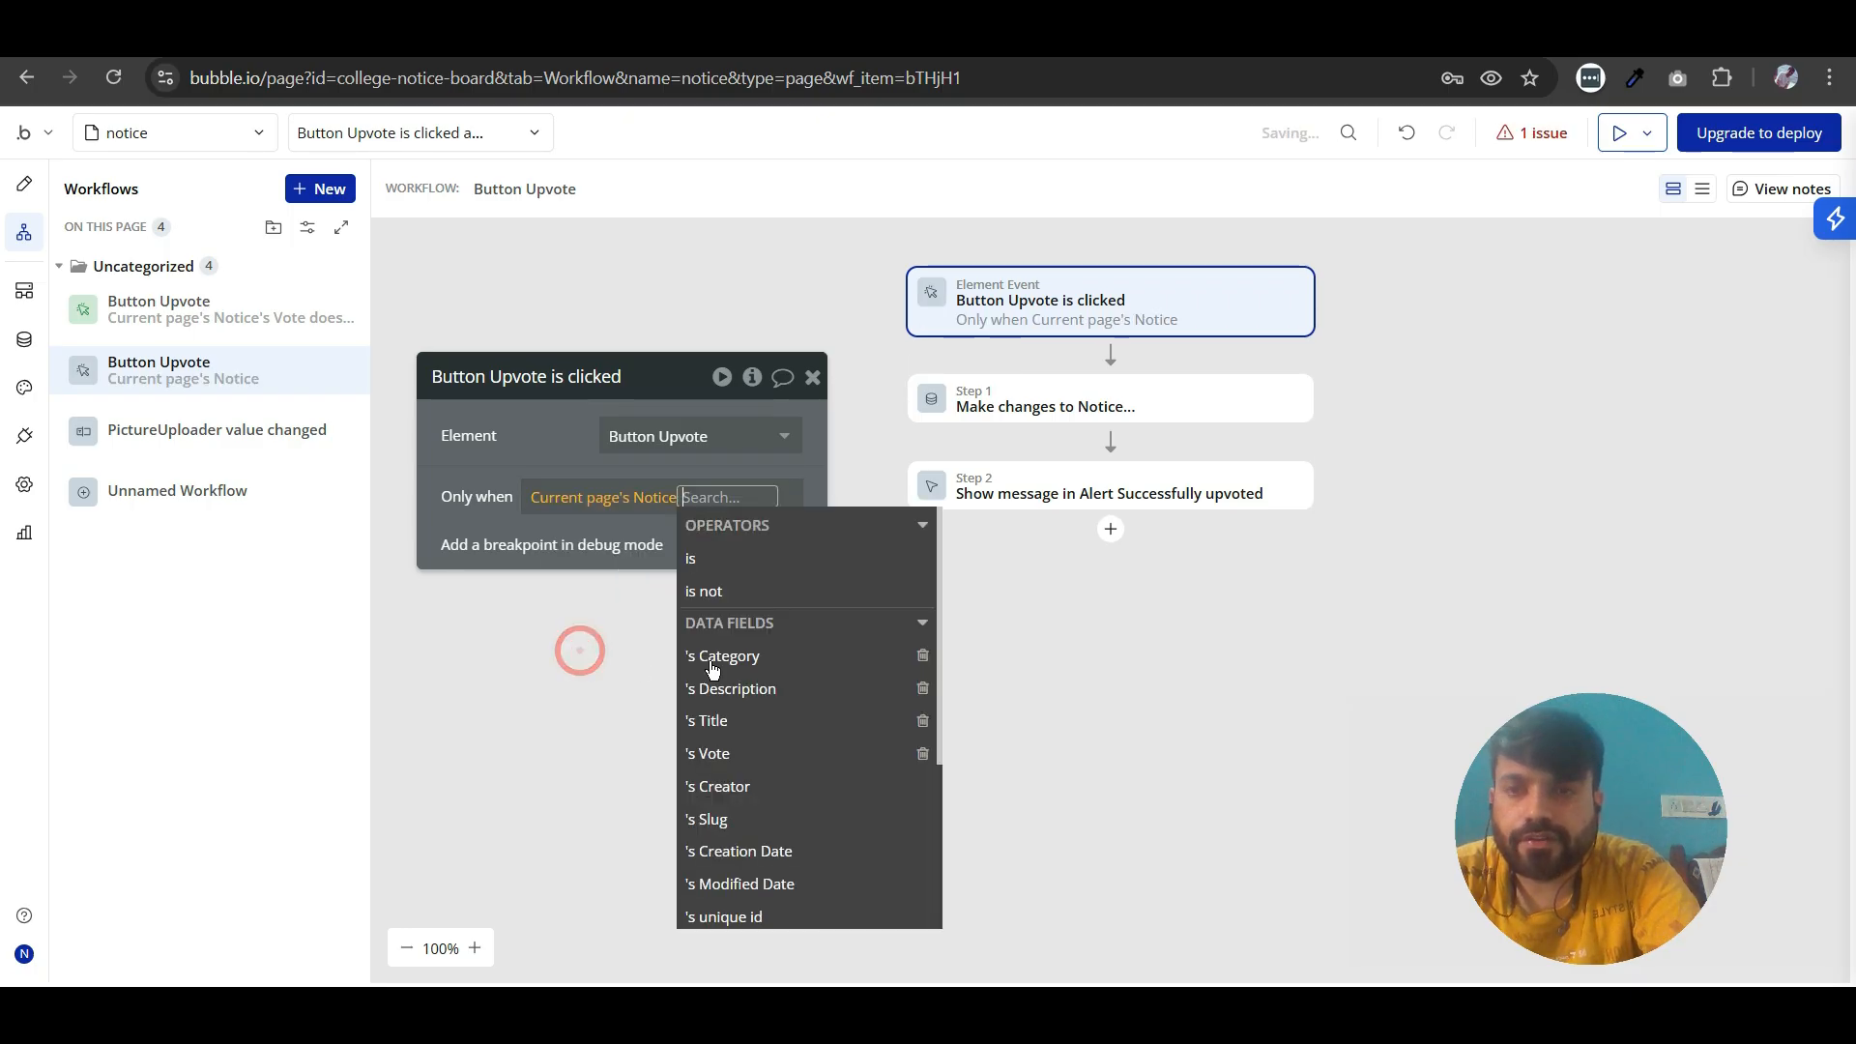
{"action": "left_click", "coordinate": [711, 753]}
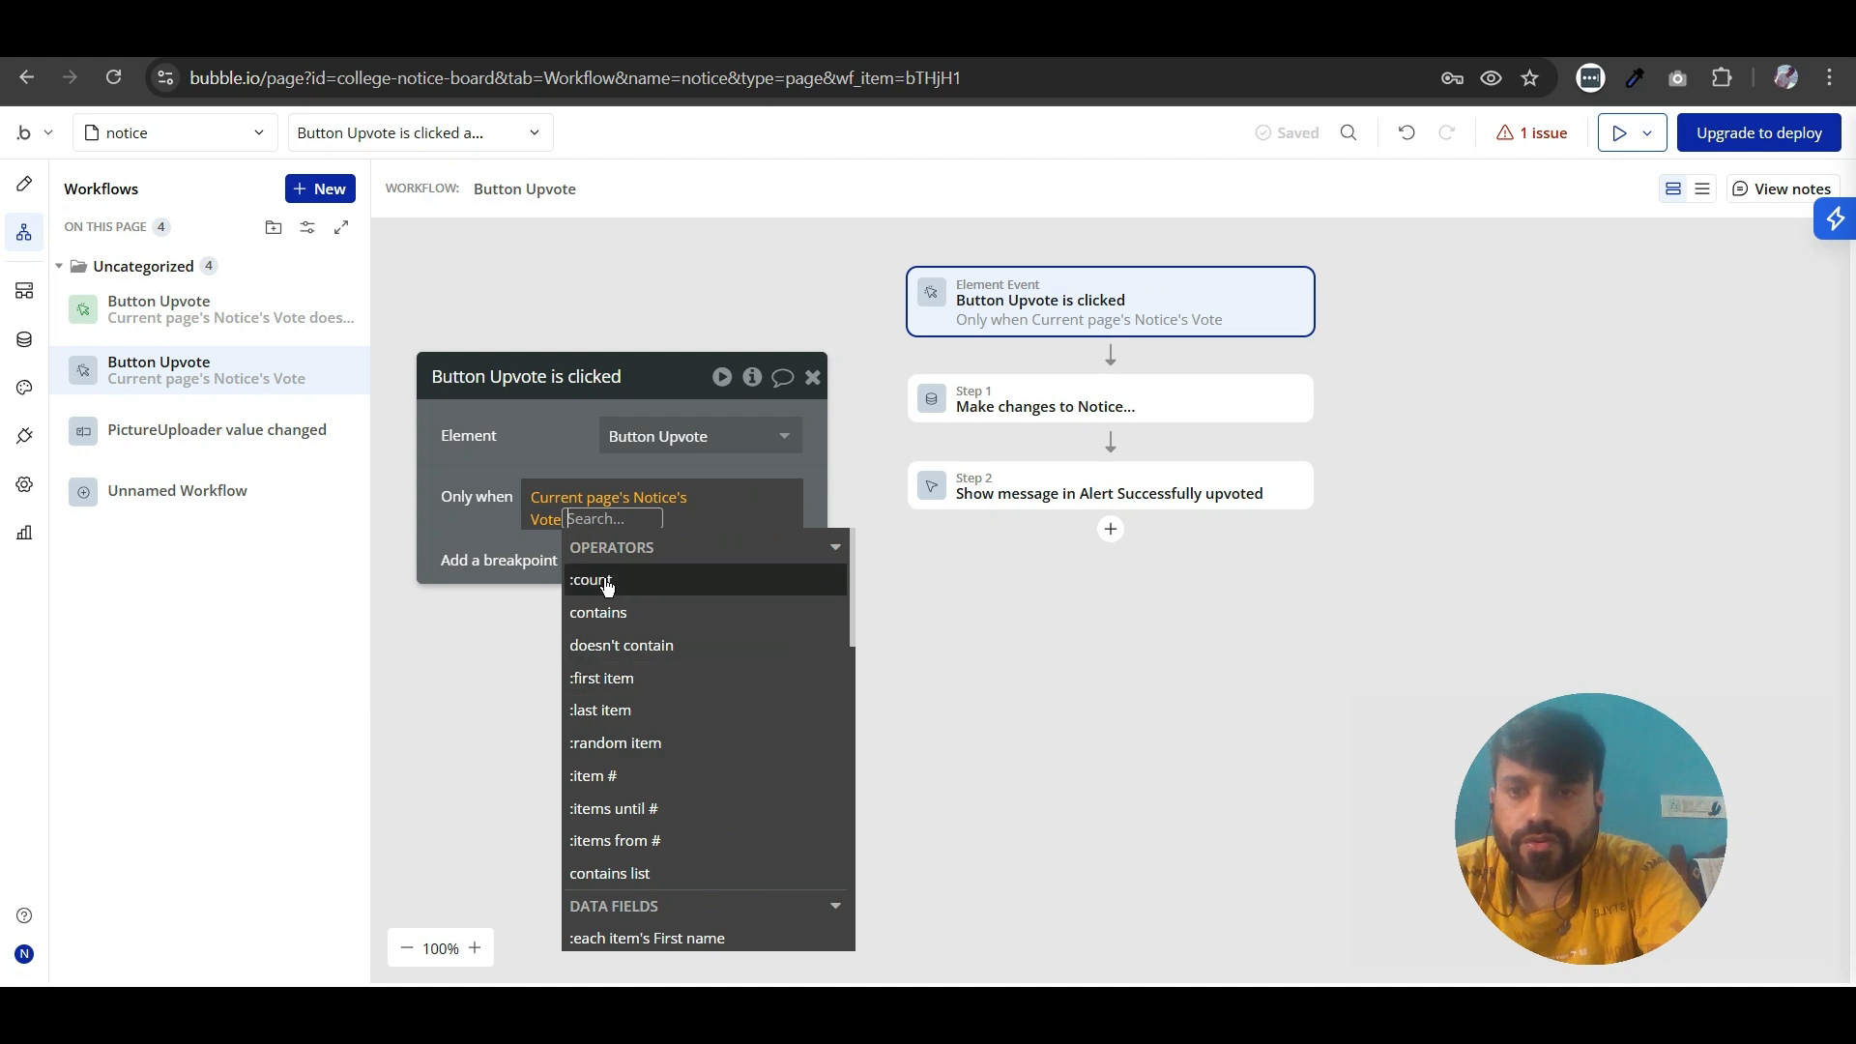
{"action": "left_click", "coordinate": [612, 626]}
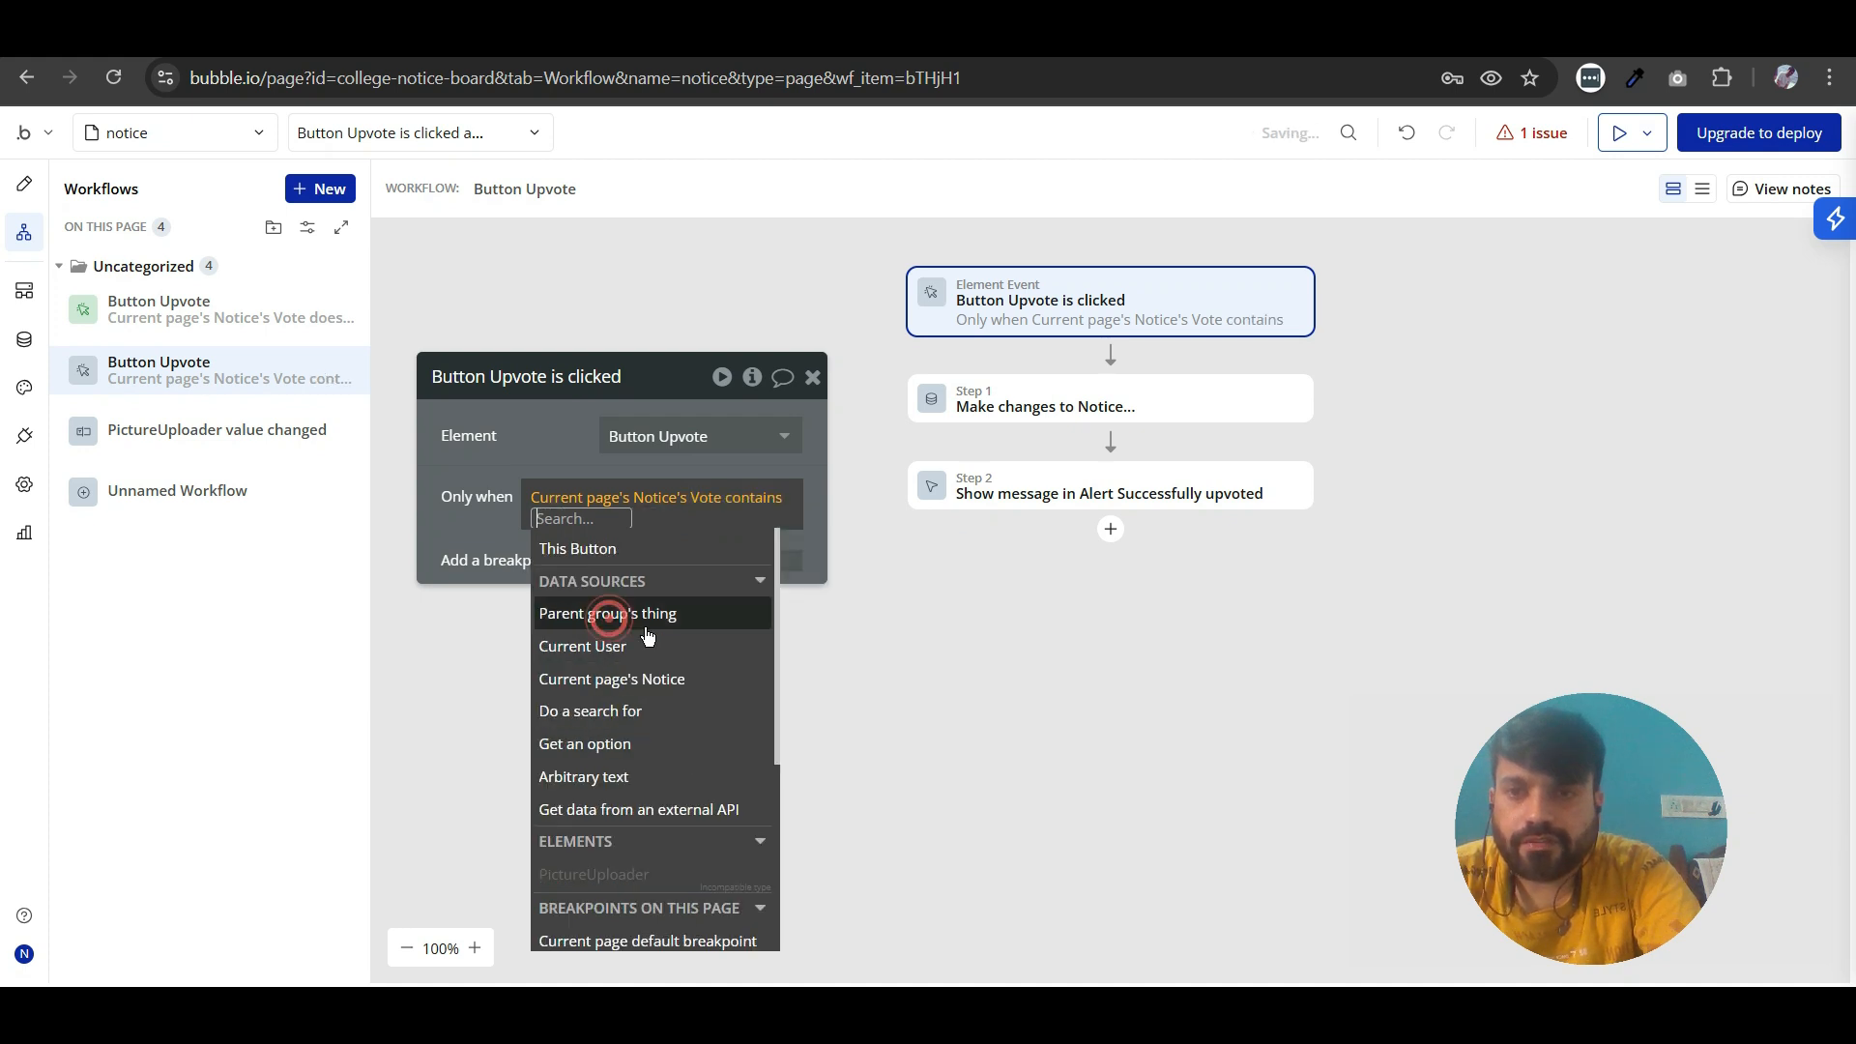
{"action": "left_click", "coordinate": [600, 647]}
{"action": "left_click", "coordinate": [536, 462]}
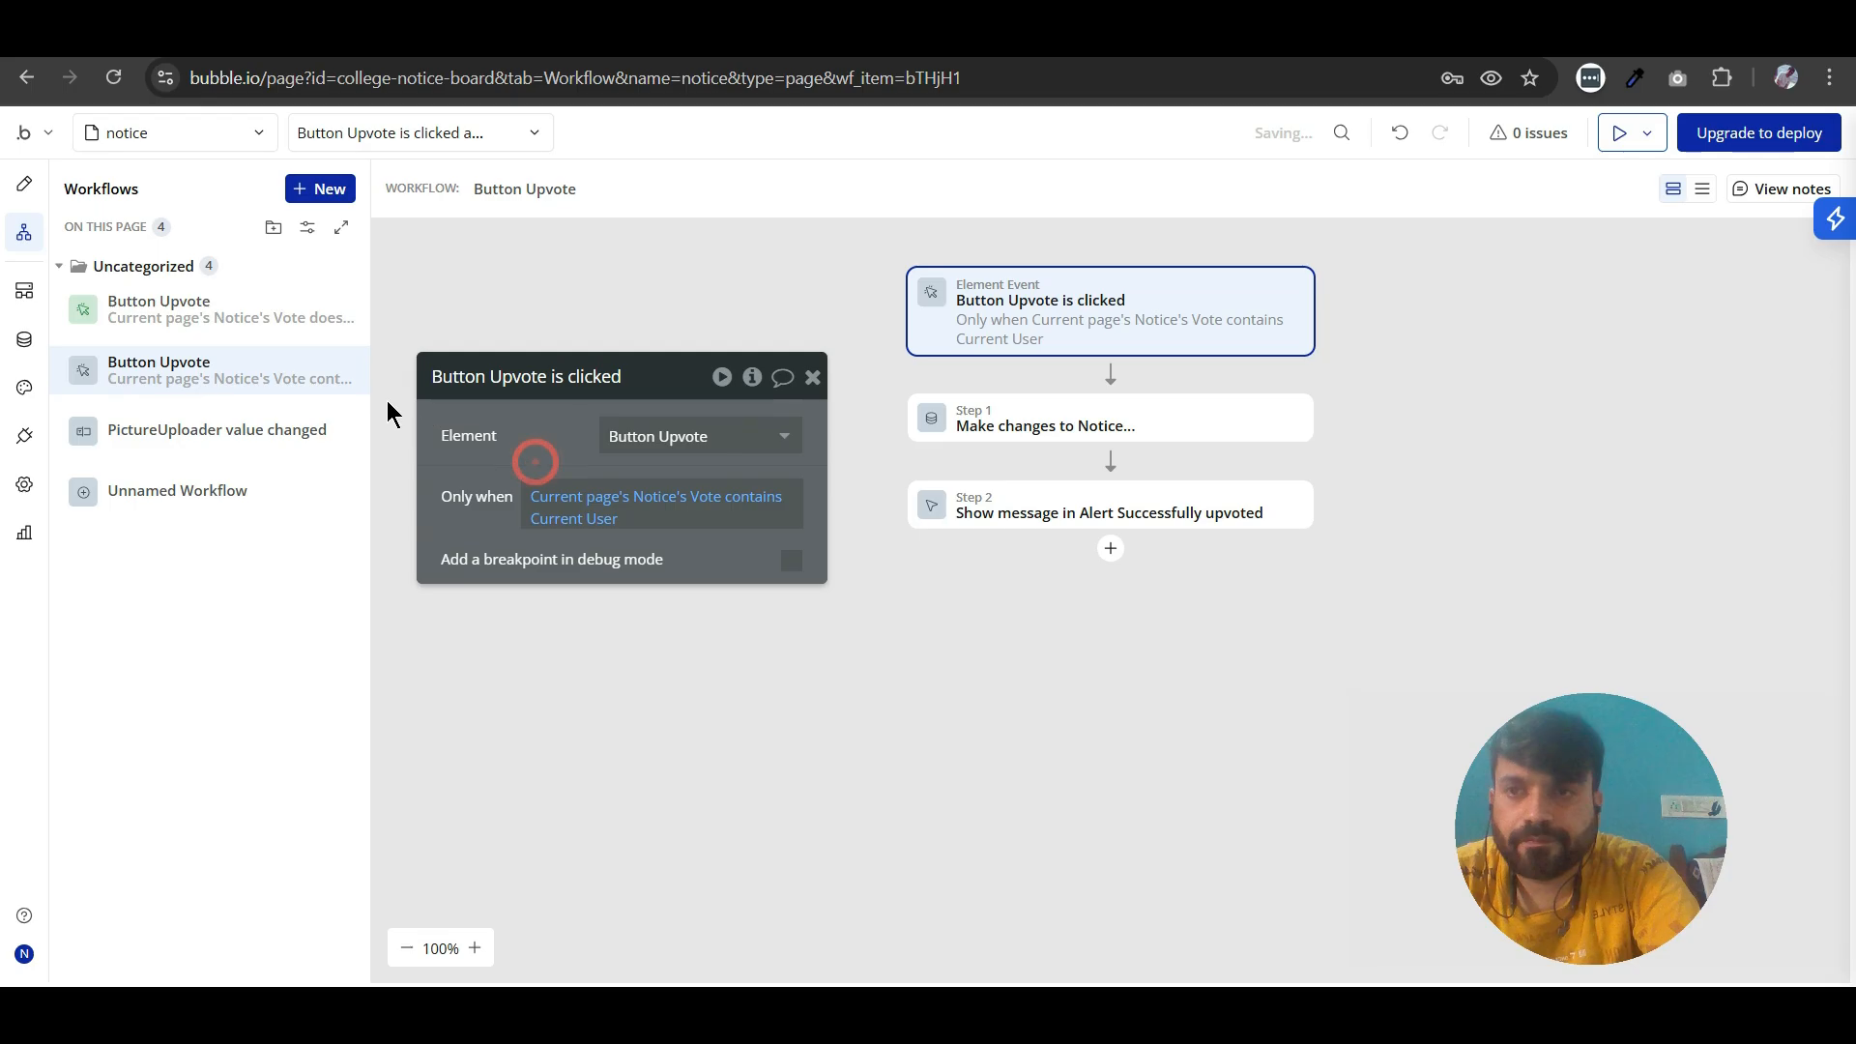
- Change the second Button Upvote workflow's color to Orange
{"action": "right_click", "coordinate": [346, 375]}
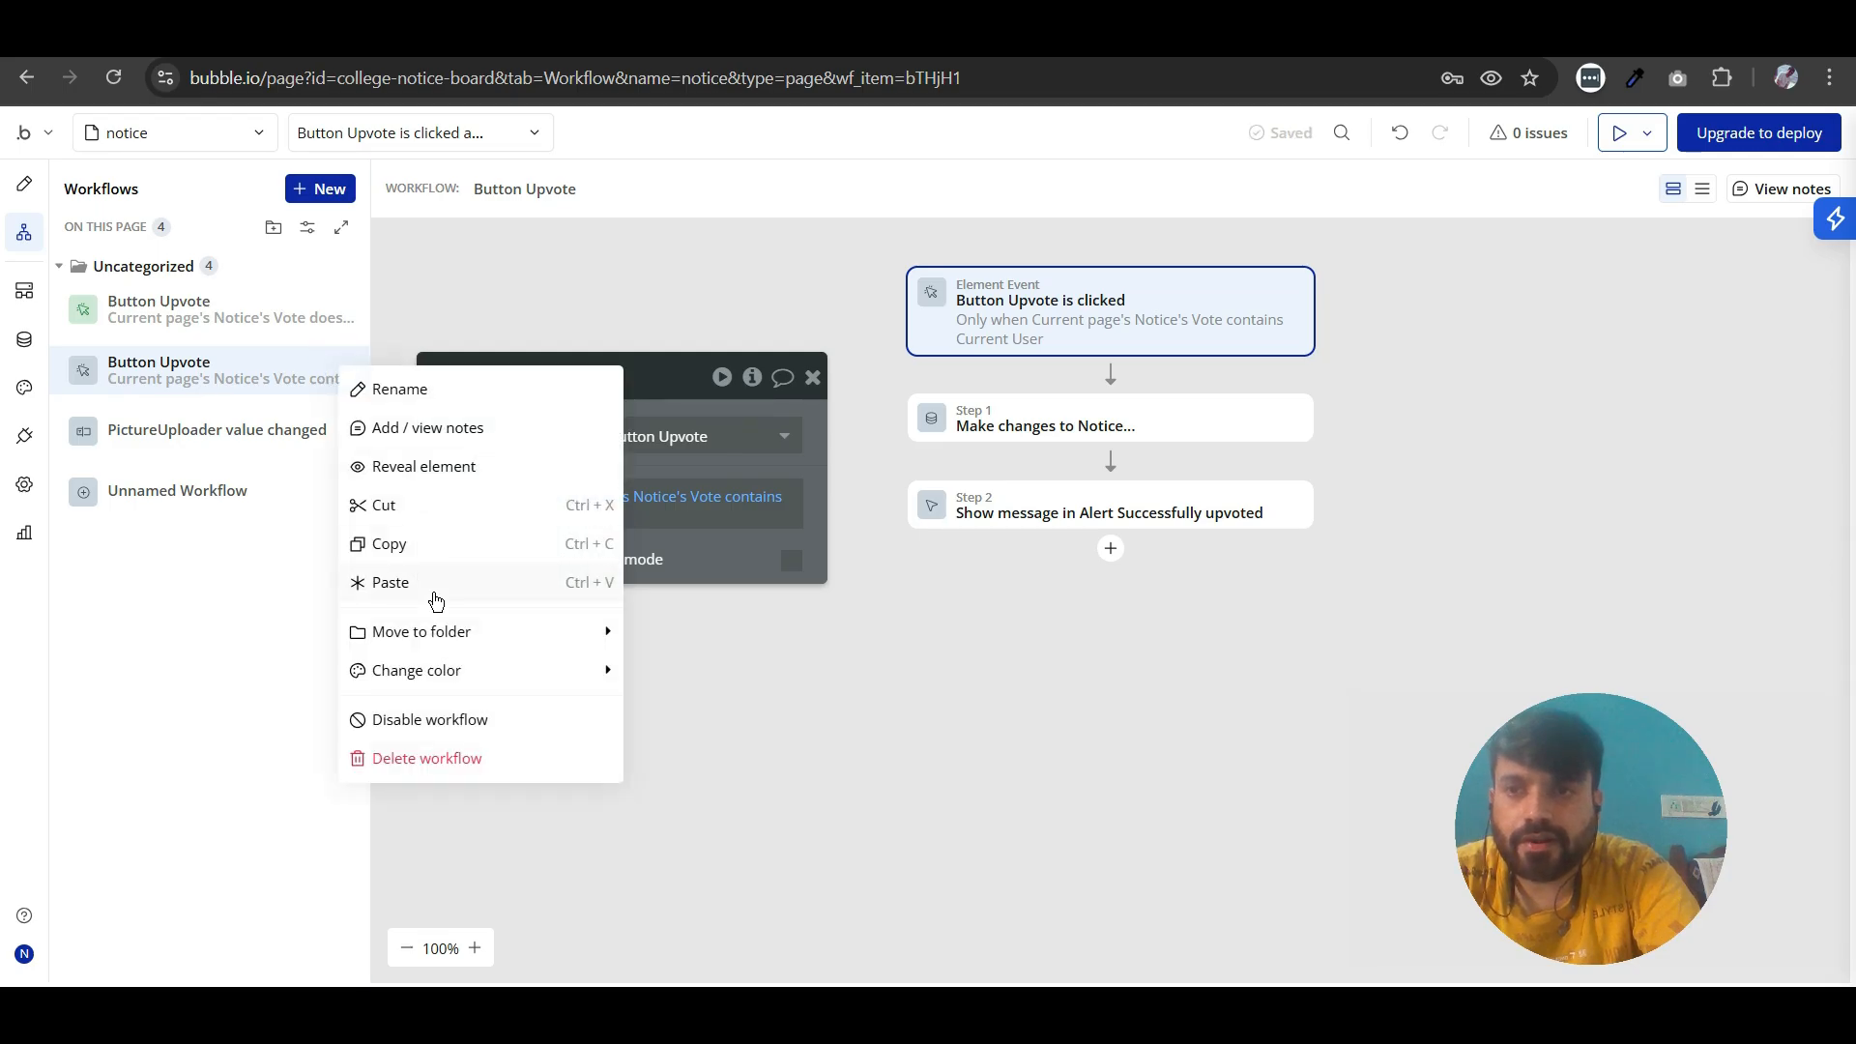
{"action": "mouse_move", "coordinate": [432, 668]}
{"action": "left_click", "coordinate": [672, 785]}
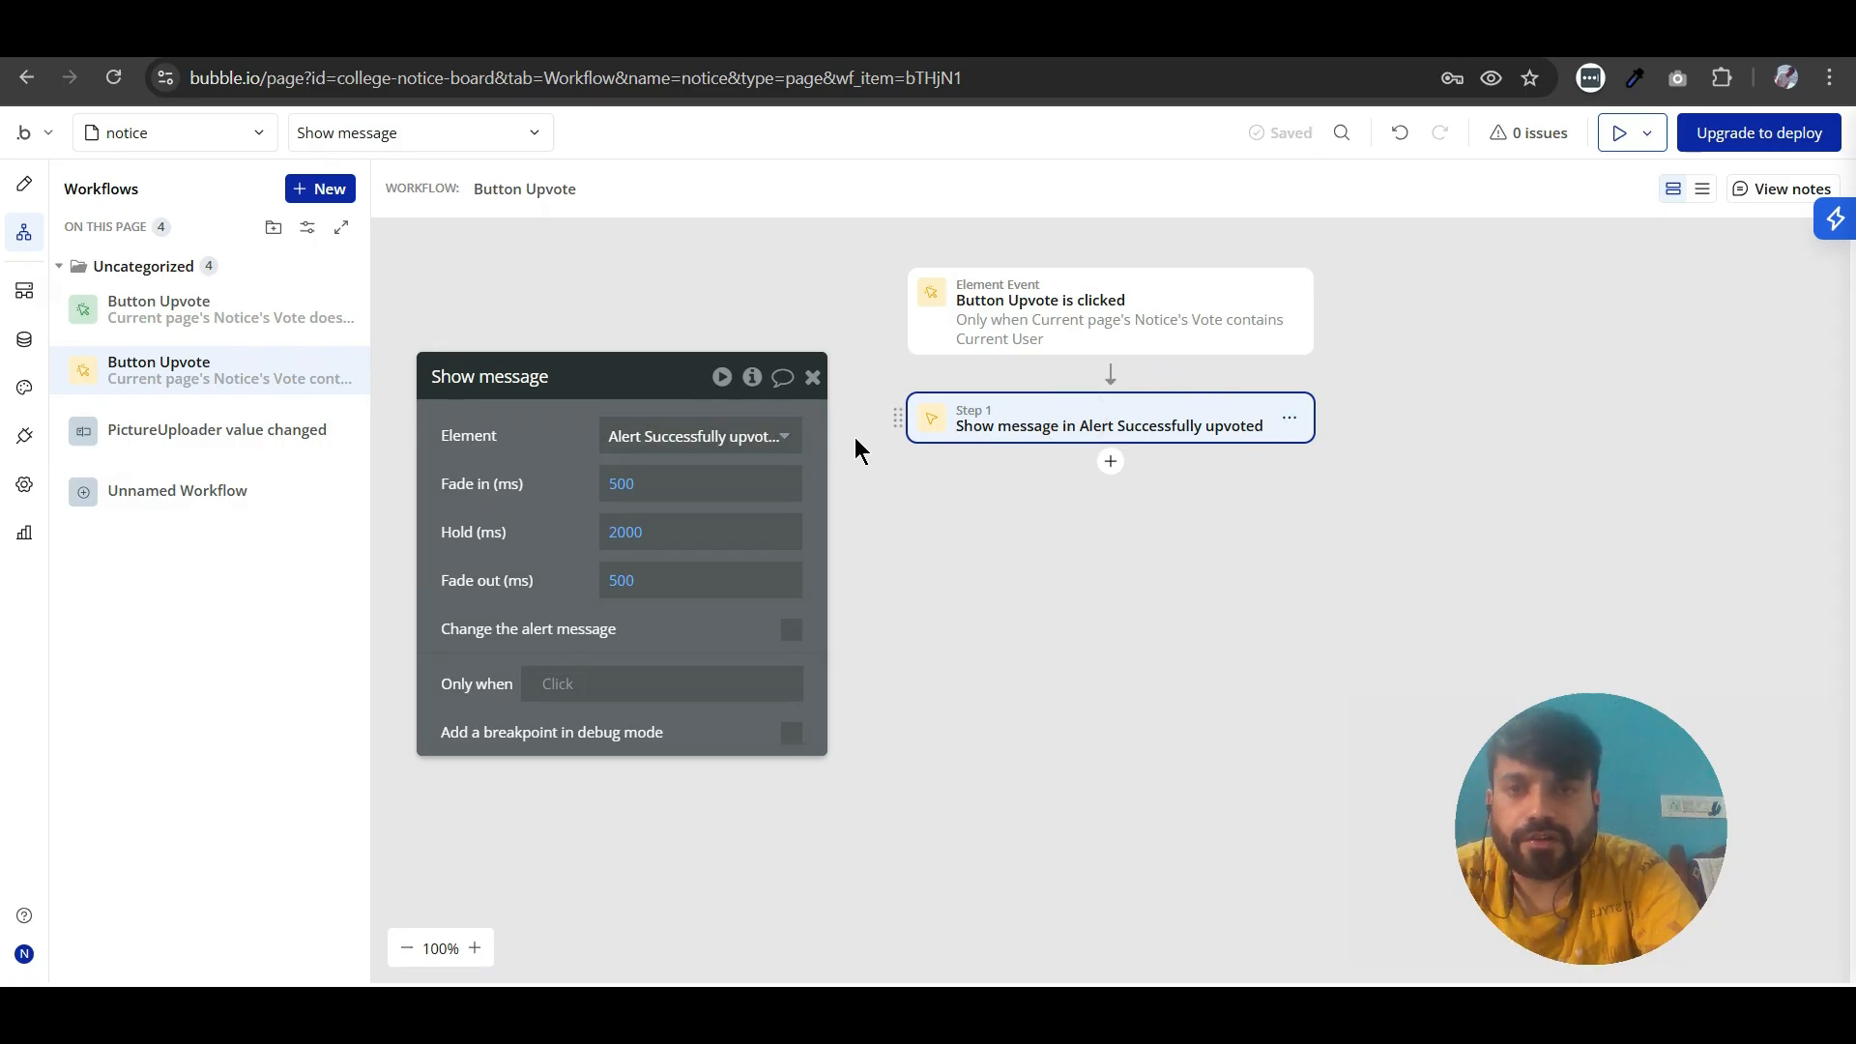
- Set the second workflow's Show message action to display Alert B, and close the action's properties
{"action": "left_click", "coordinate": [716, 442]}
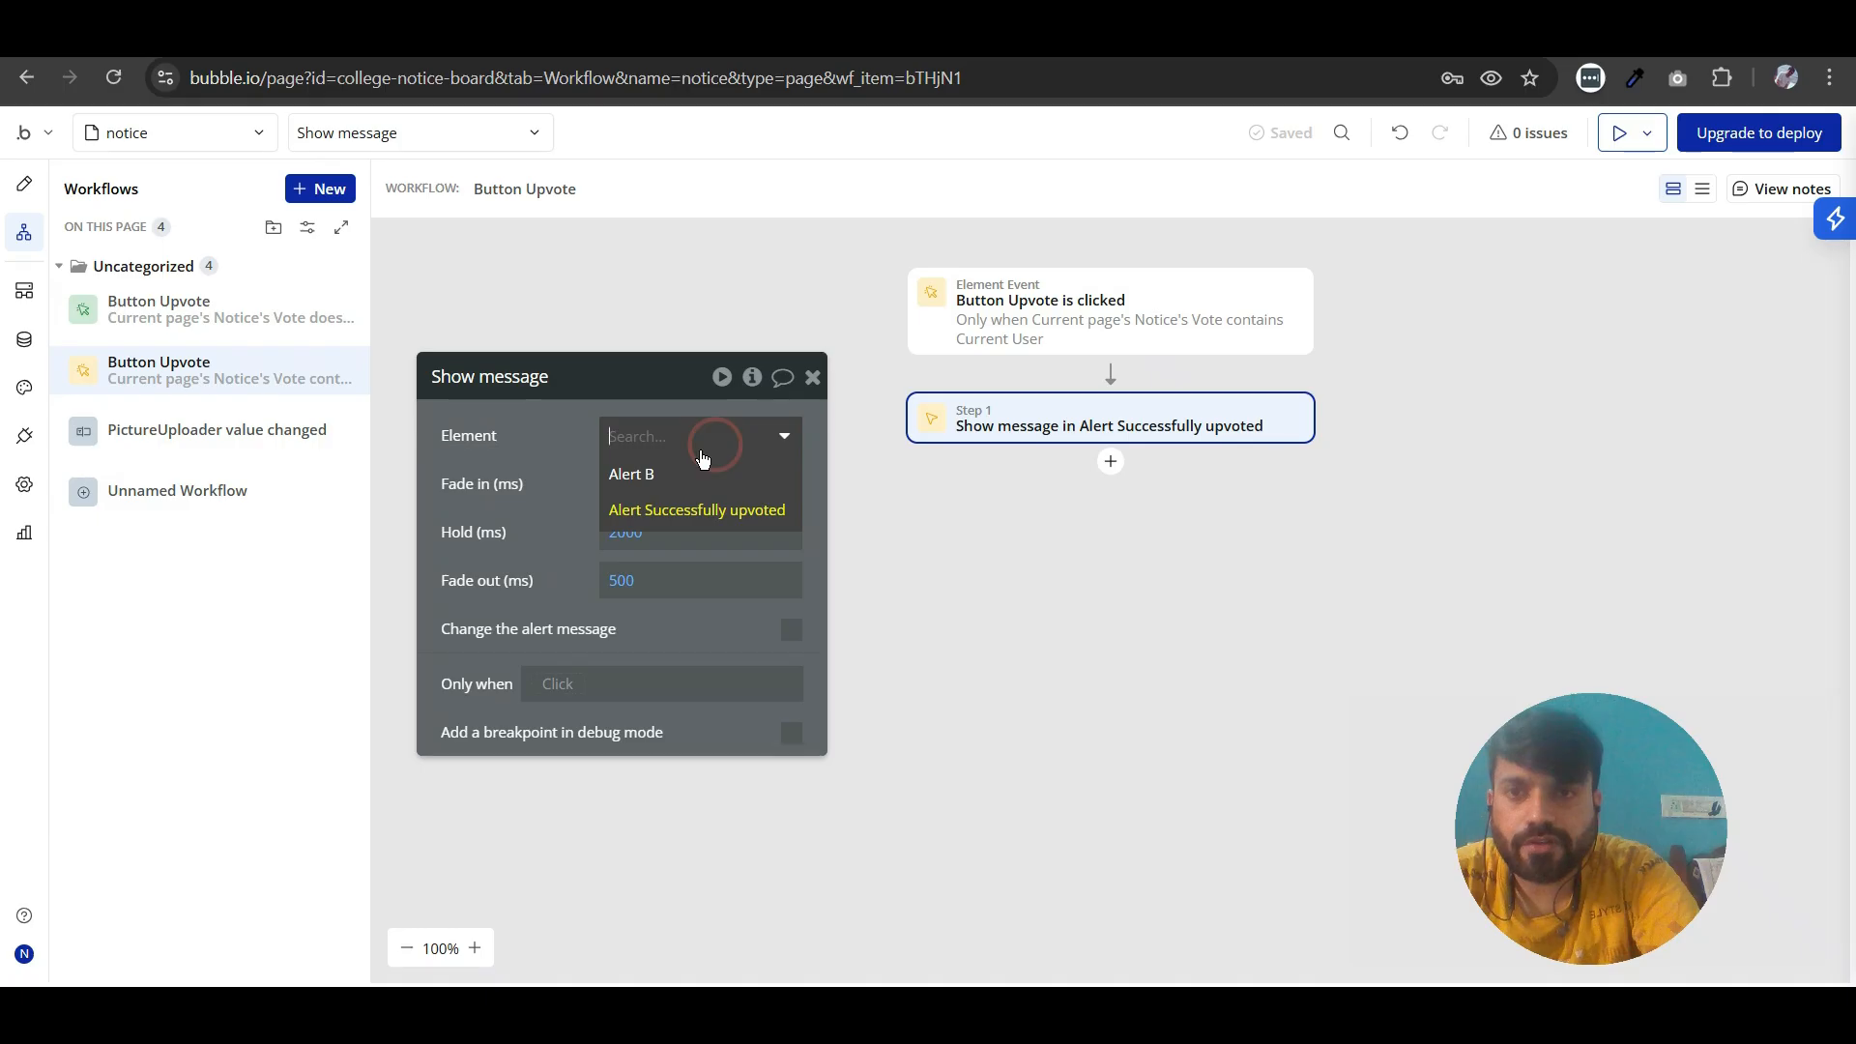
{"action": "left_click", "coordinate": [648, 478]}
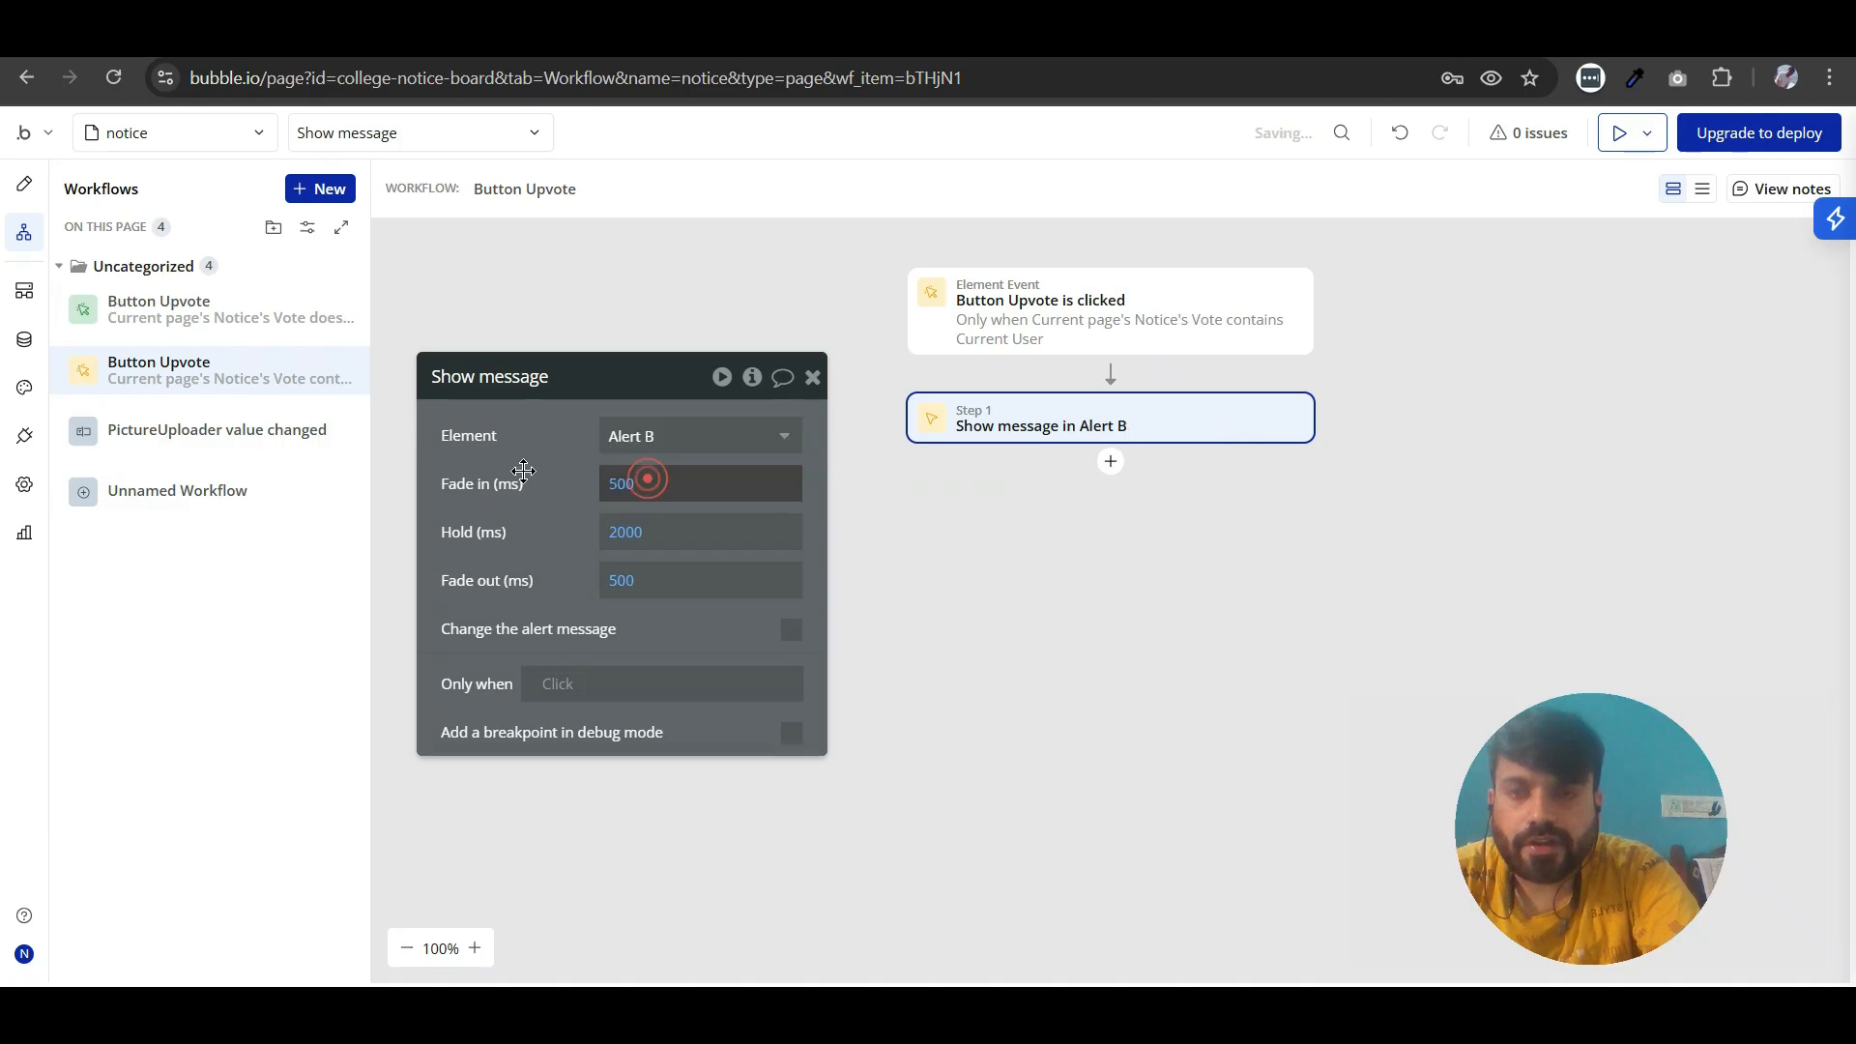
{"action": "left_click", "coordinate": [813, 377]}
{"action": "left_click", "coordinate": [915, 489]}
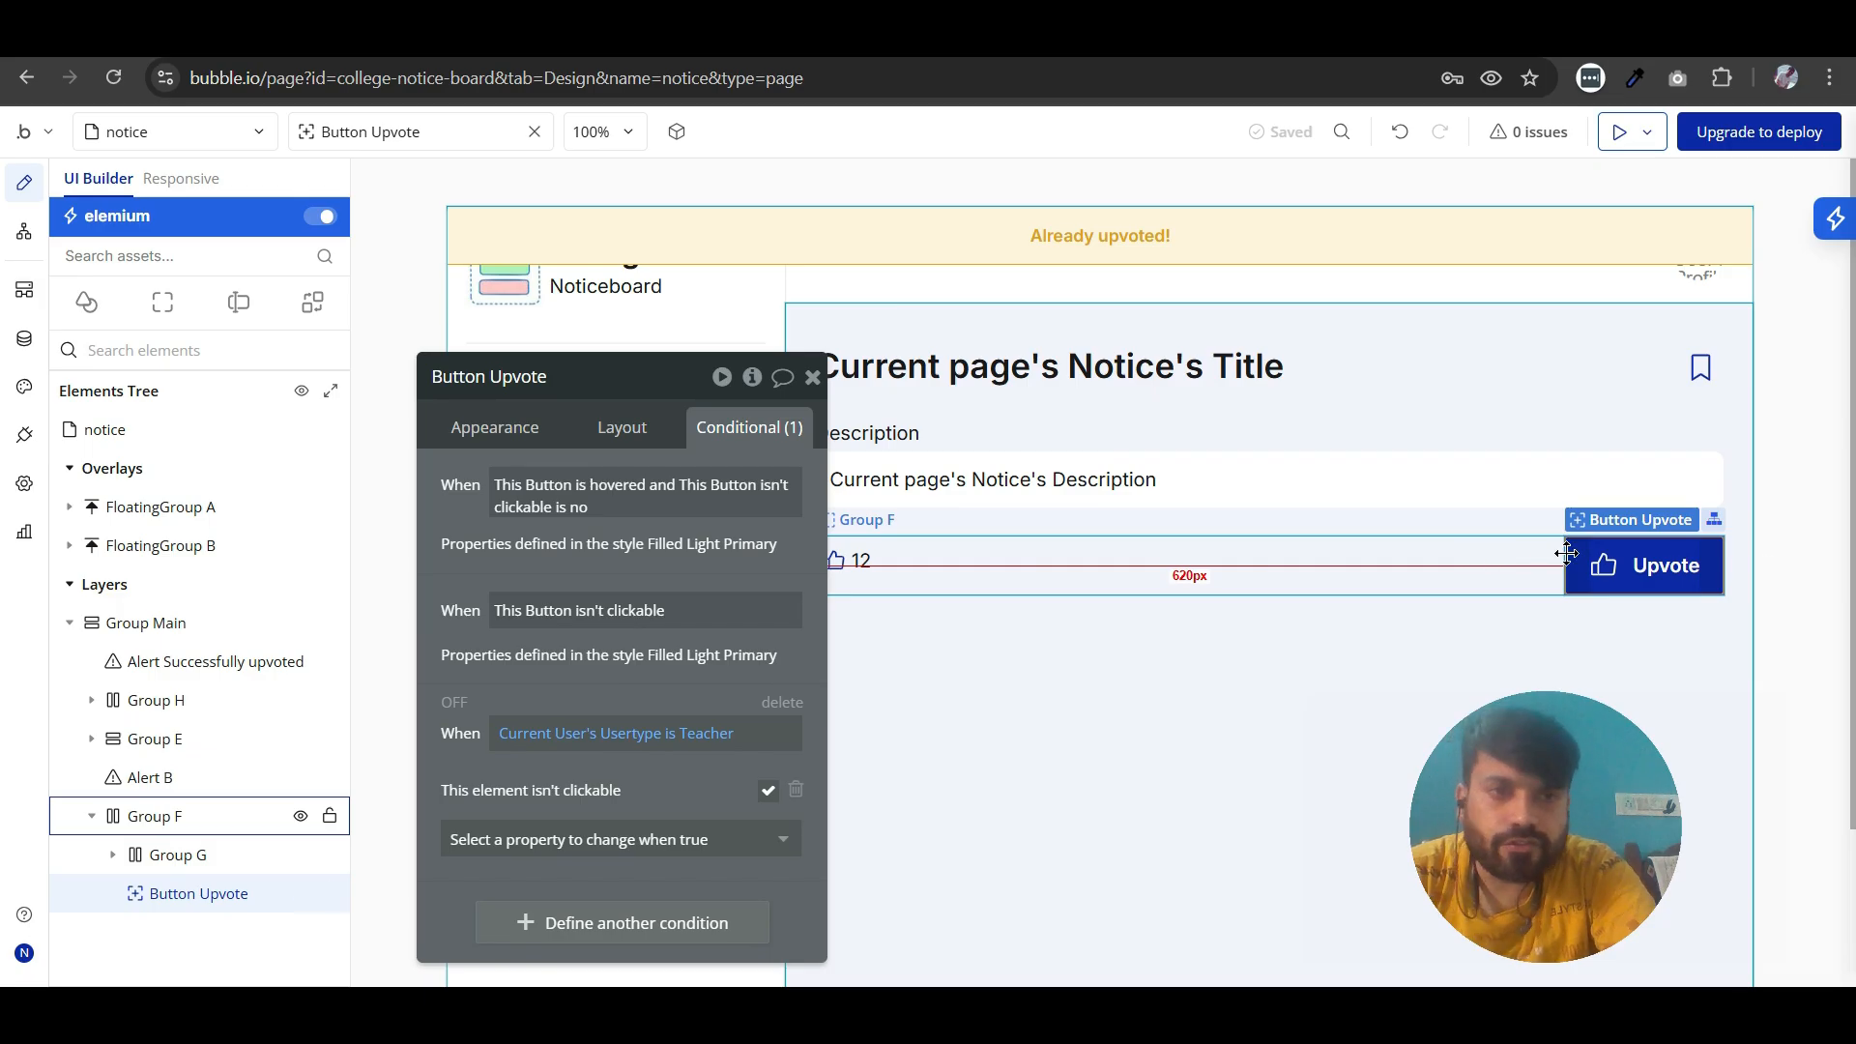
- Review the Upvote button's appearance settings and its condition for users of type Teacher
{"action": "left_click", "coordinate": [653, 698]}
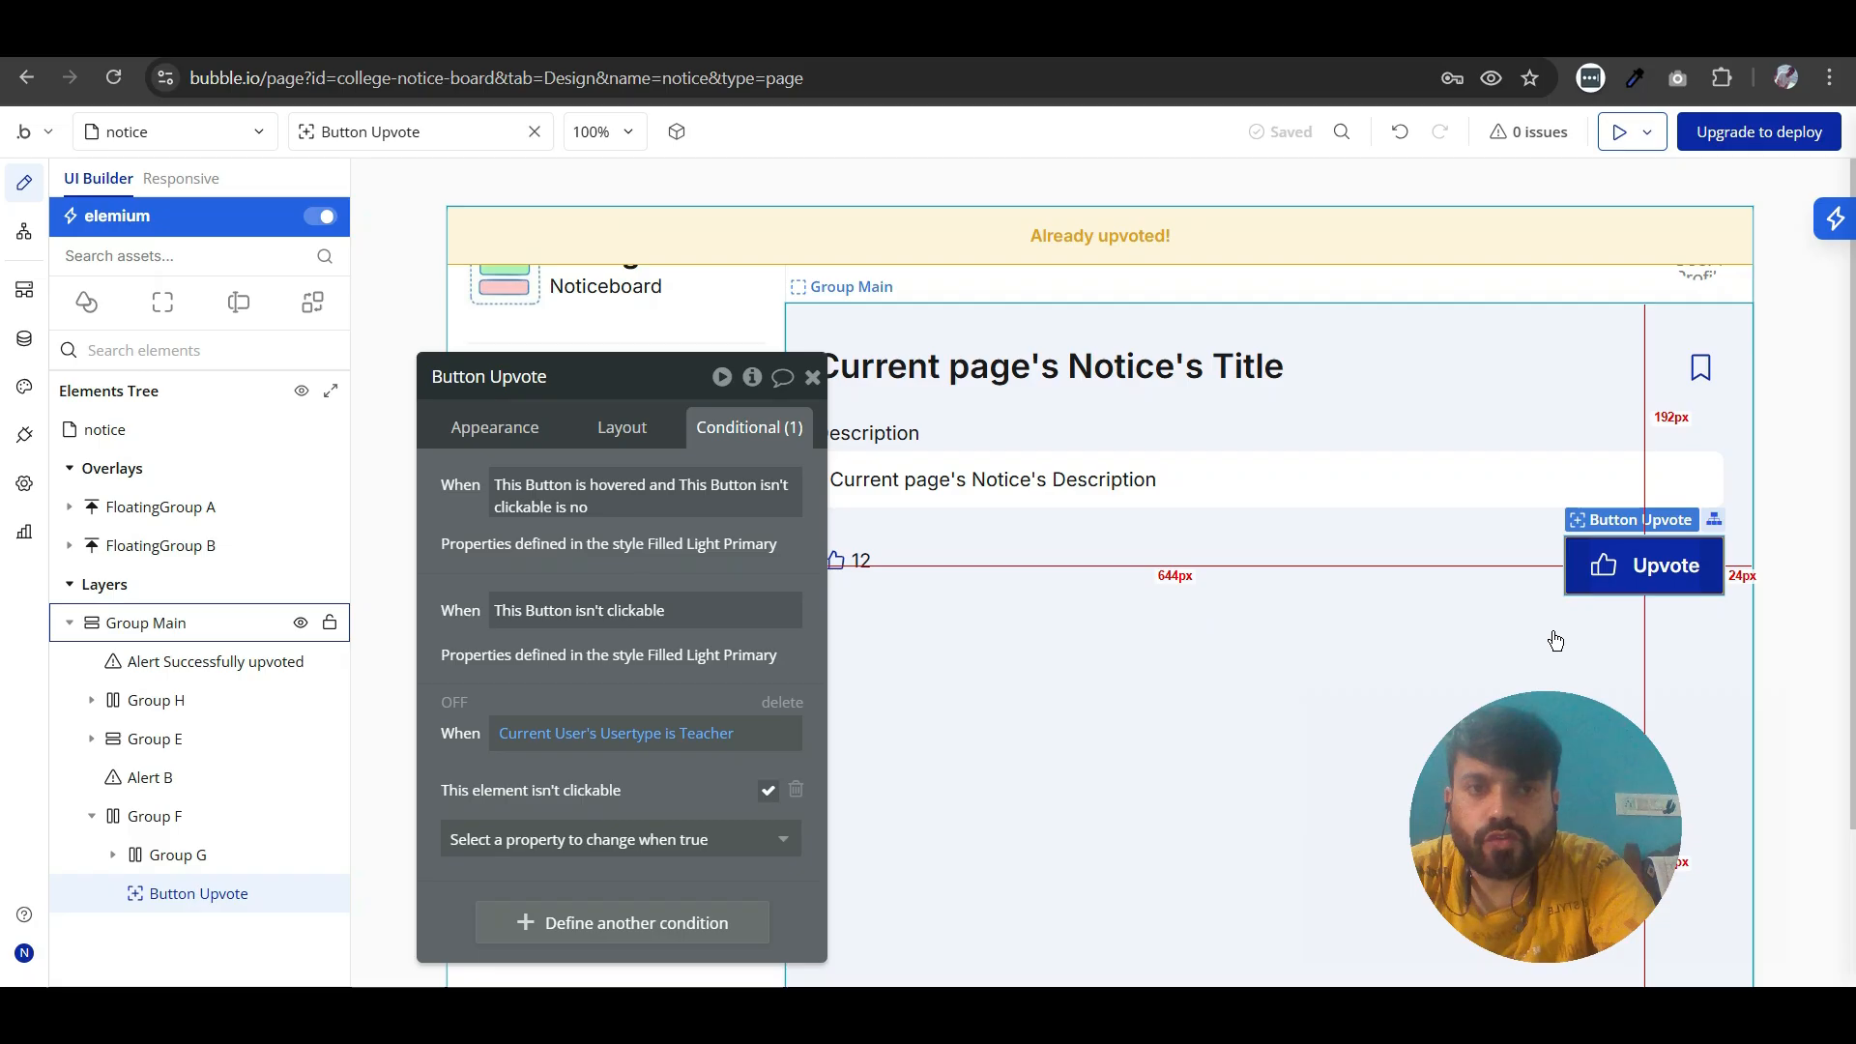
{"action": "left_click", "coordinate": [491, 427]}
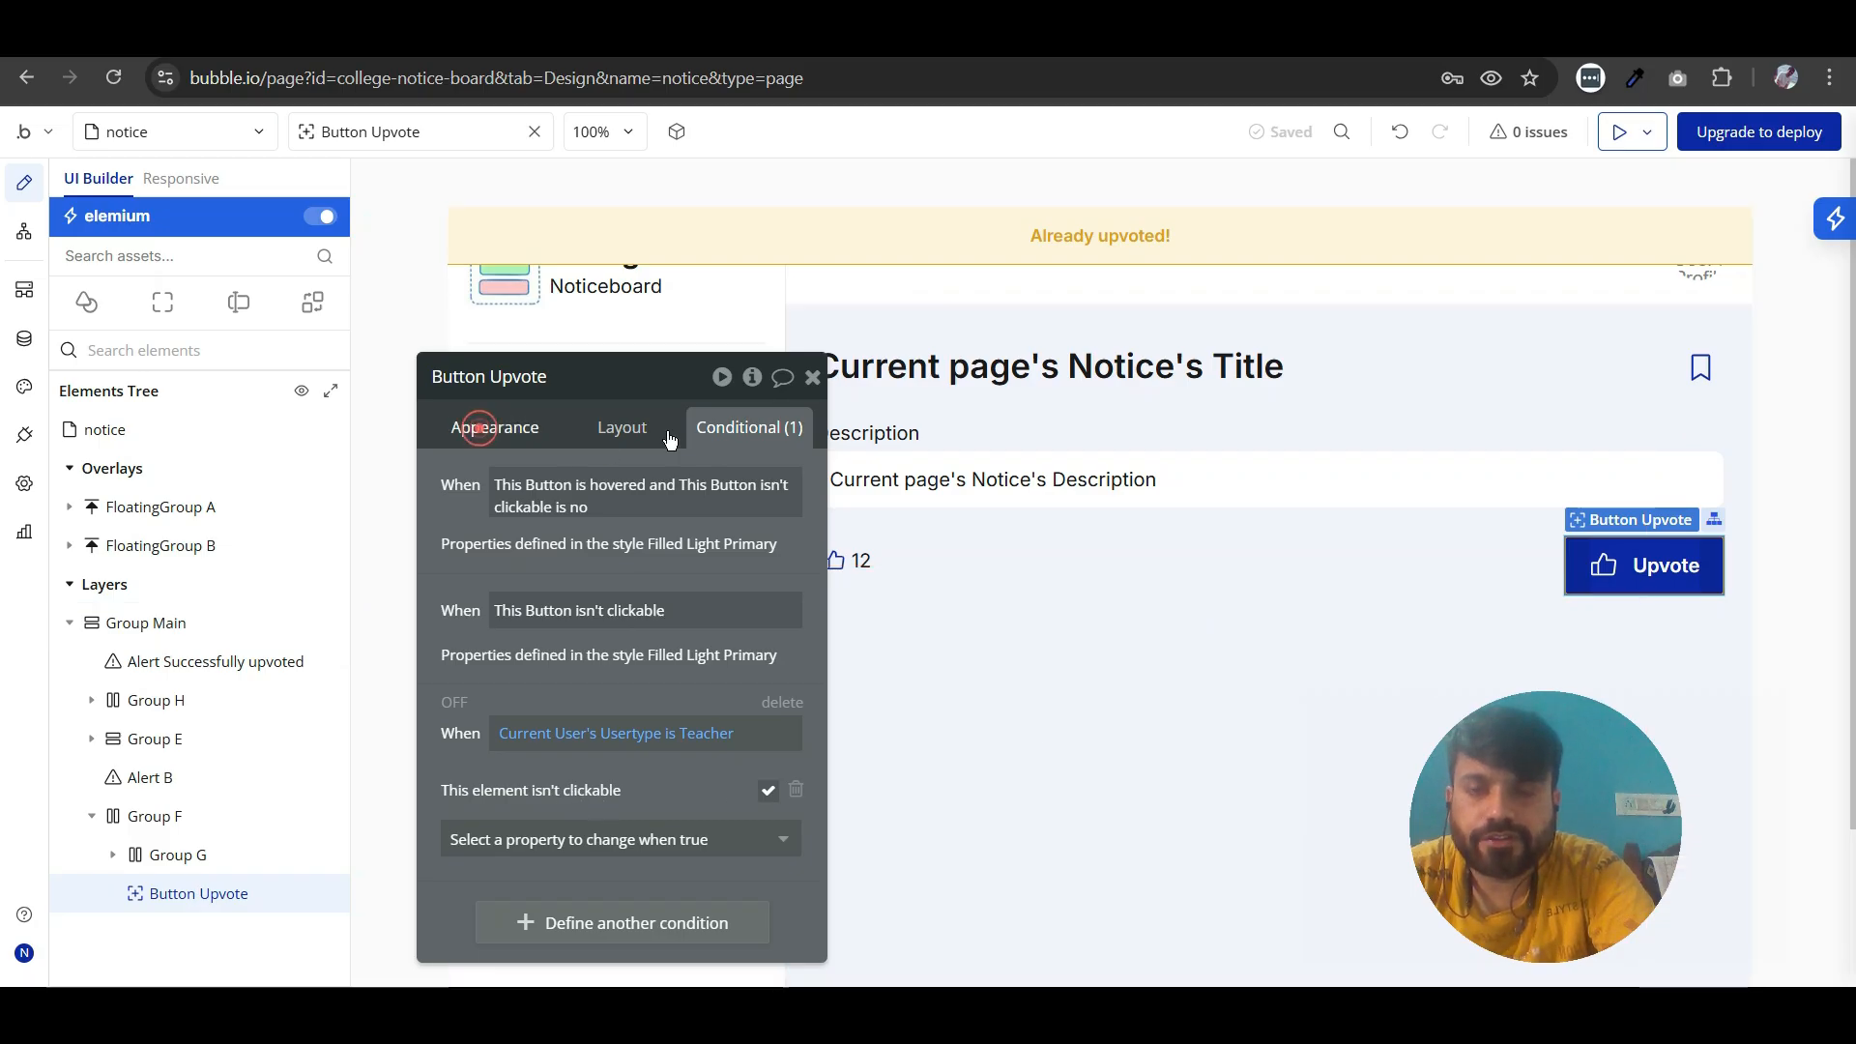
{"action": "left_click", "coordinate": [727, 433]}
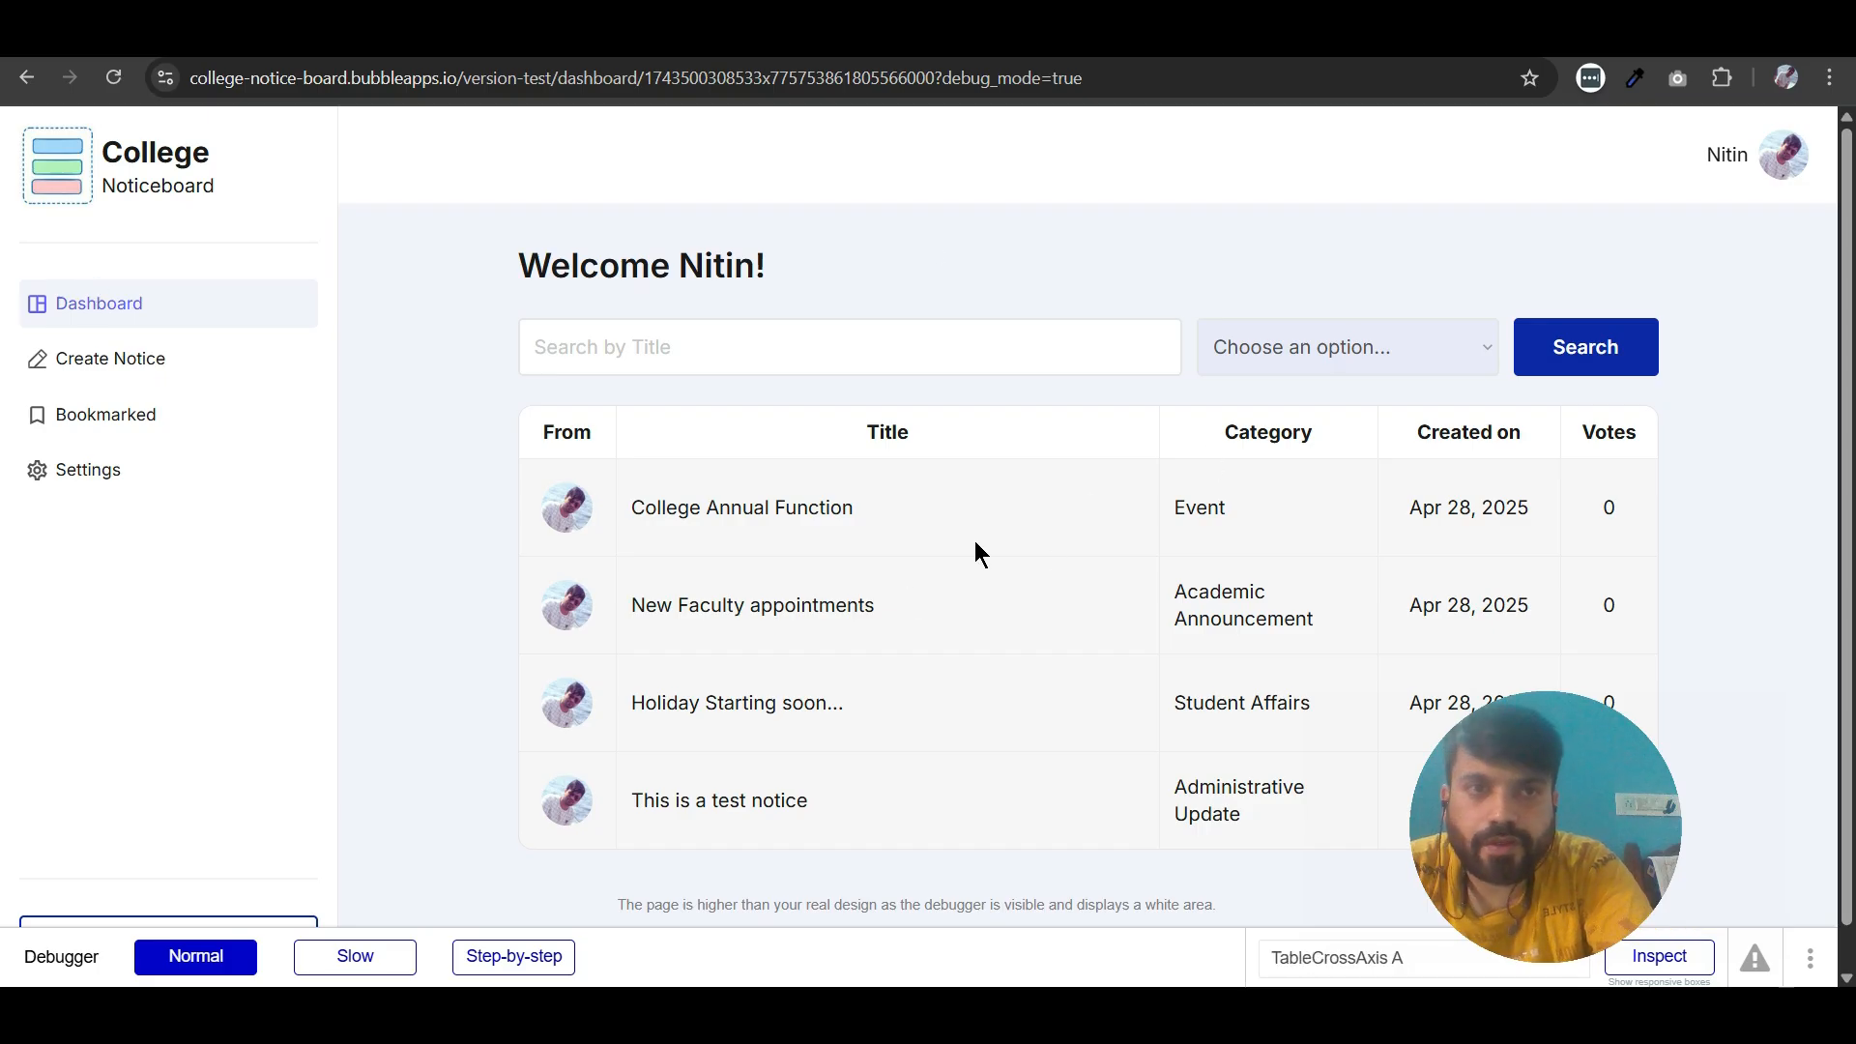
- Open the College Annual Function notice from the preview dashboard and check its Upvote button as a Teacher user
{"action": "left_click", "coordinate": [718, 512]}
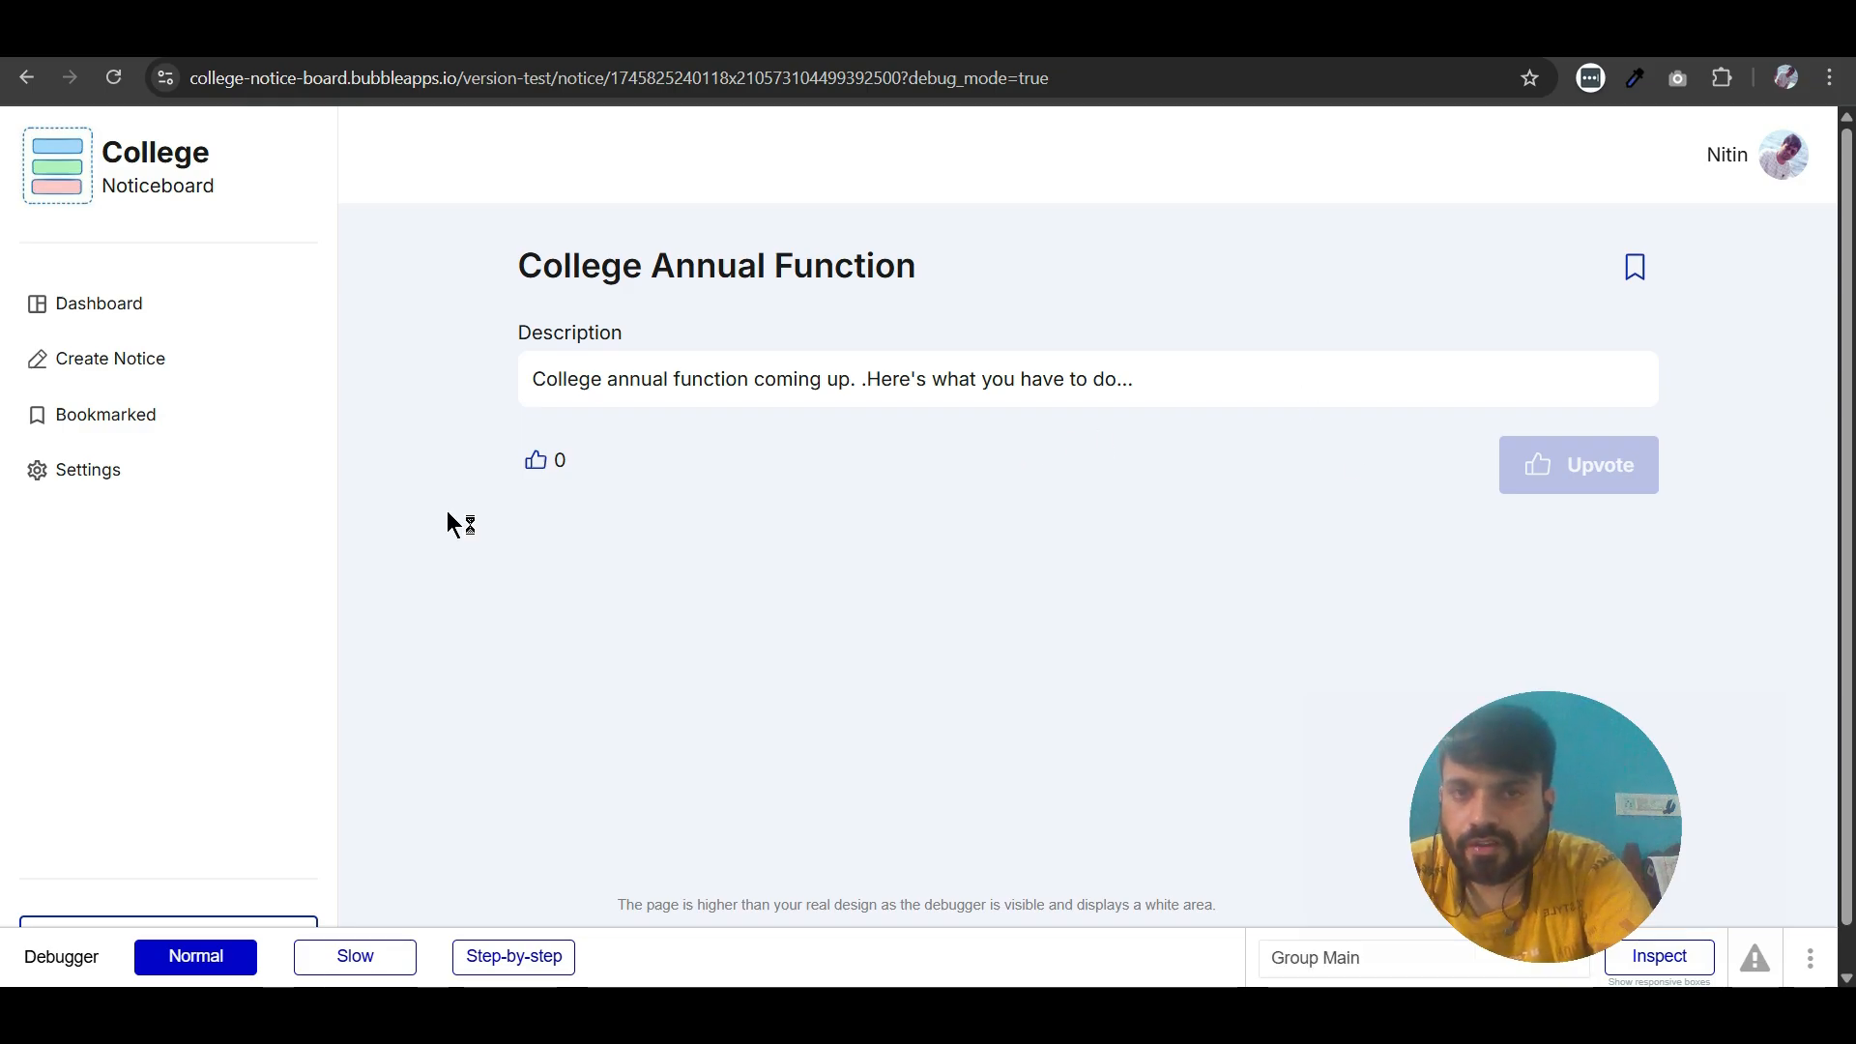
{"action": "left_click", "coordinate": [275, 36]}
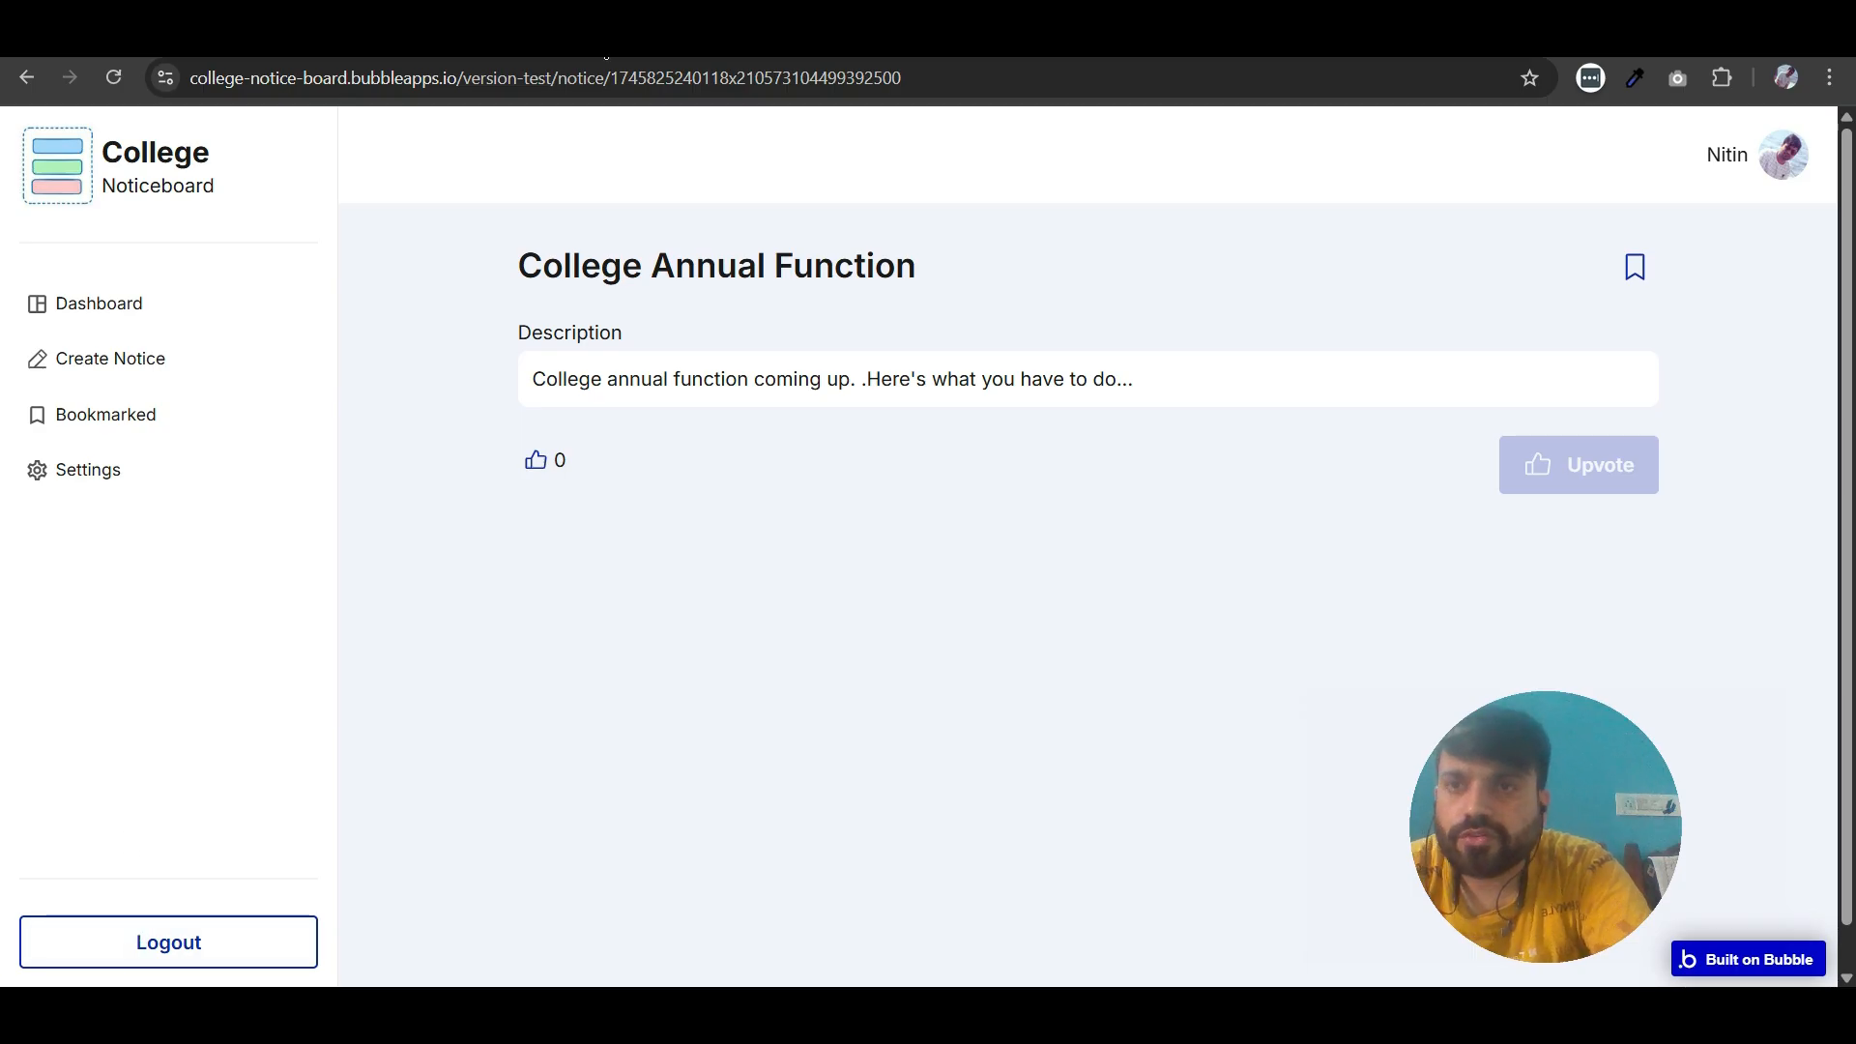
- Return to the Bubble editor, open the Nav bar reusable element for editing, and open its Logout button's workflow
{"action": "left_click", "coordinate": [319, 37]}
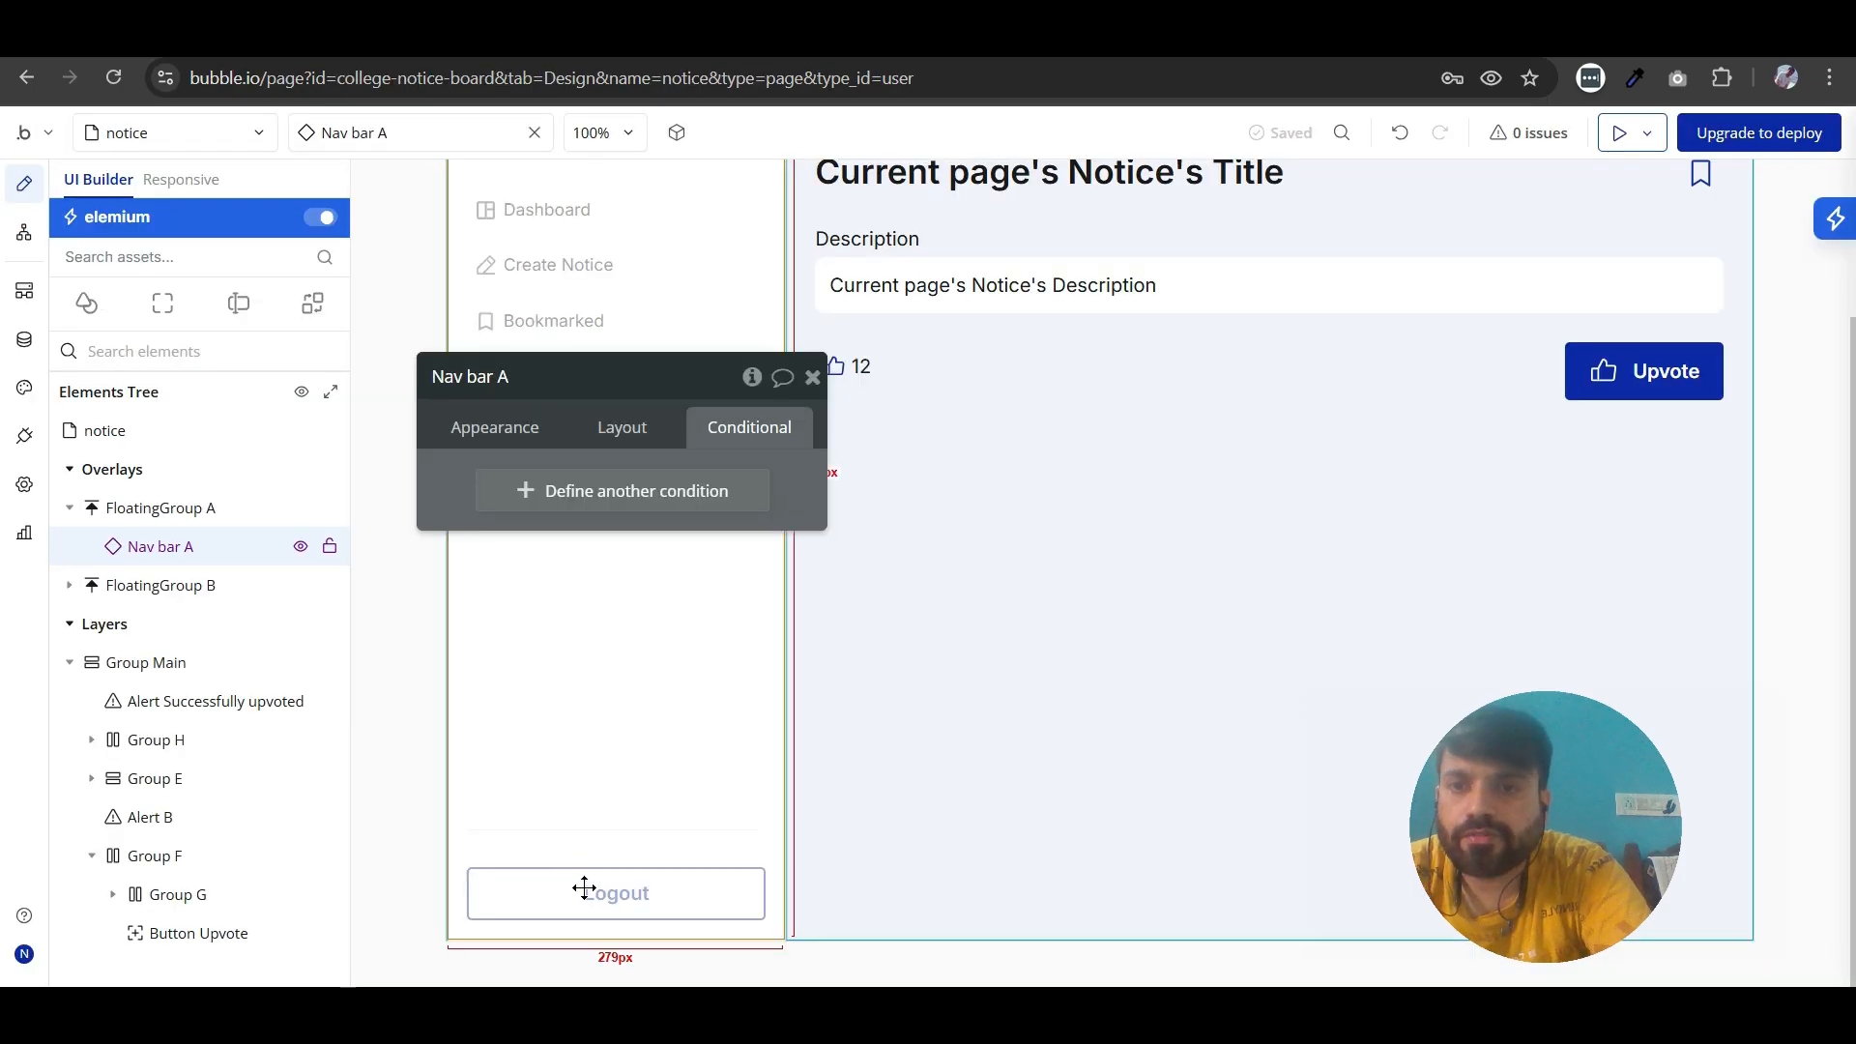
{"action": "left_click", "coordinate": [619, 430]}
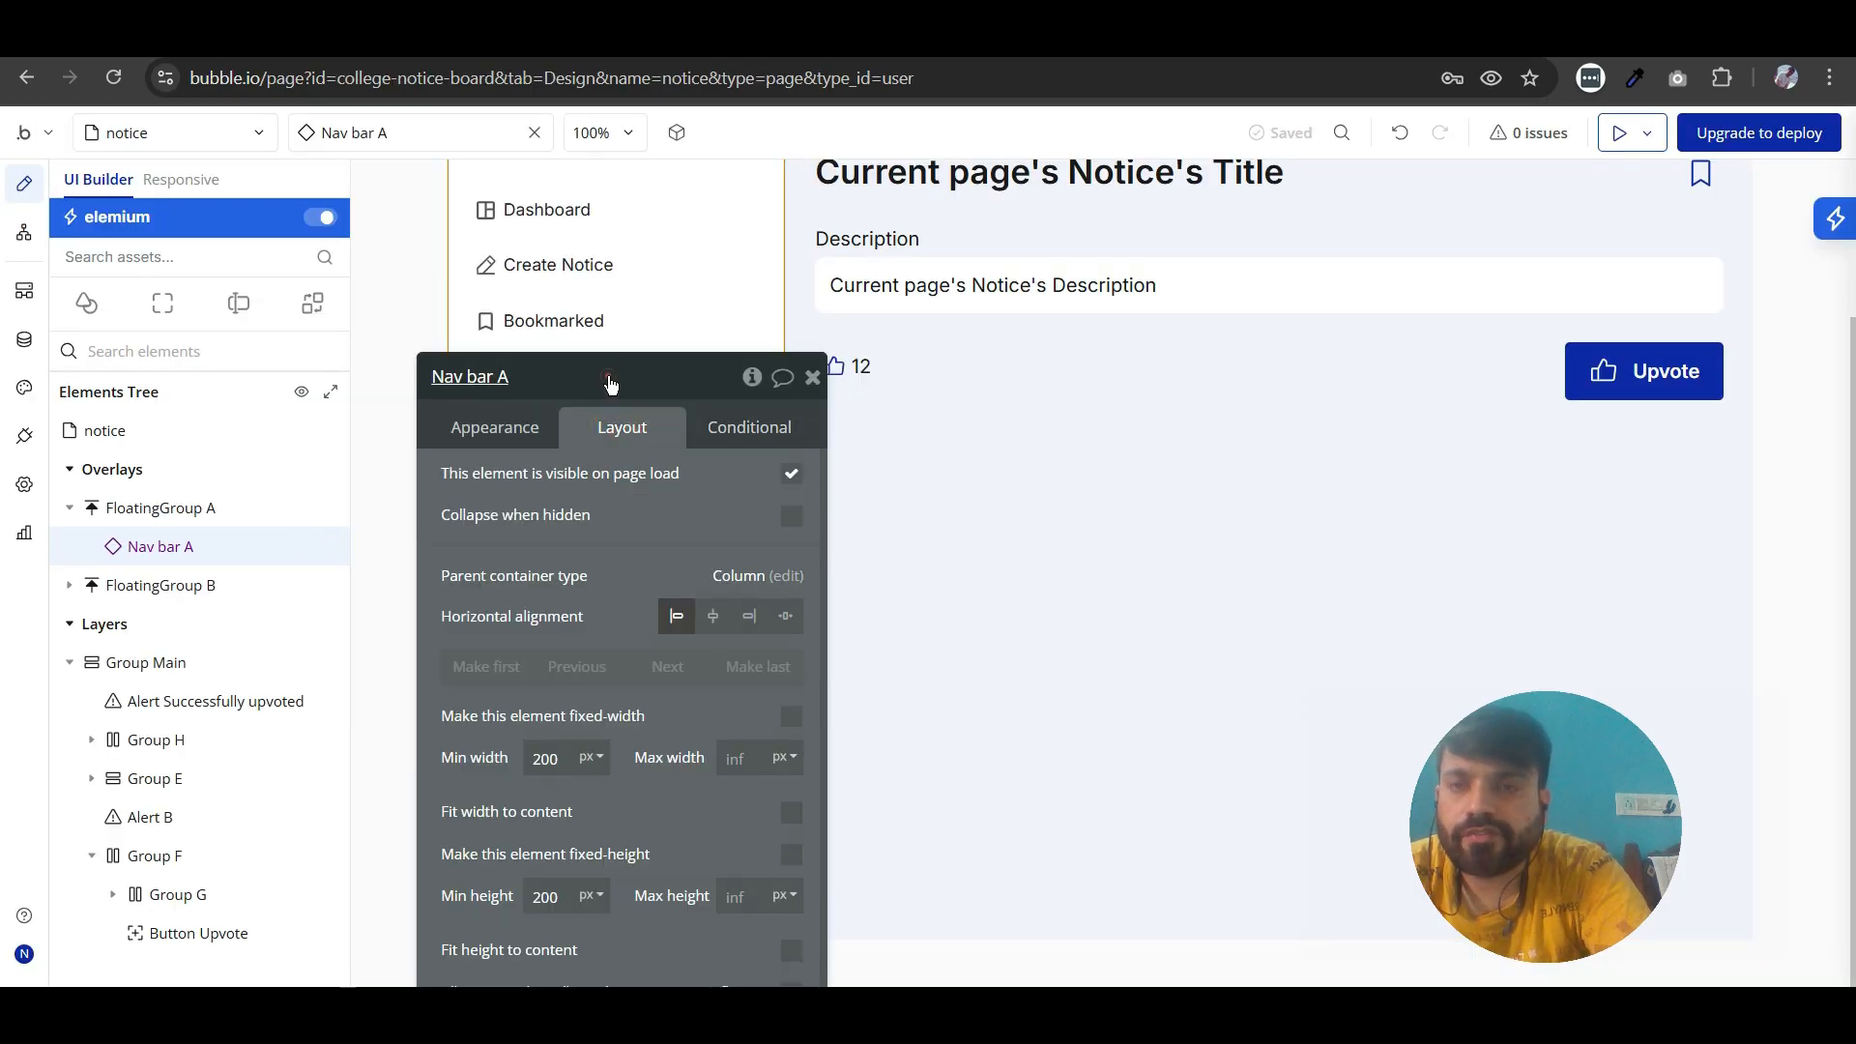
{"action": "left_click_drag", "start_coordinate": [610, 384], "coordinate": [642, 240]}
{"action": "left_click", "coordinate": [527, 284]}
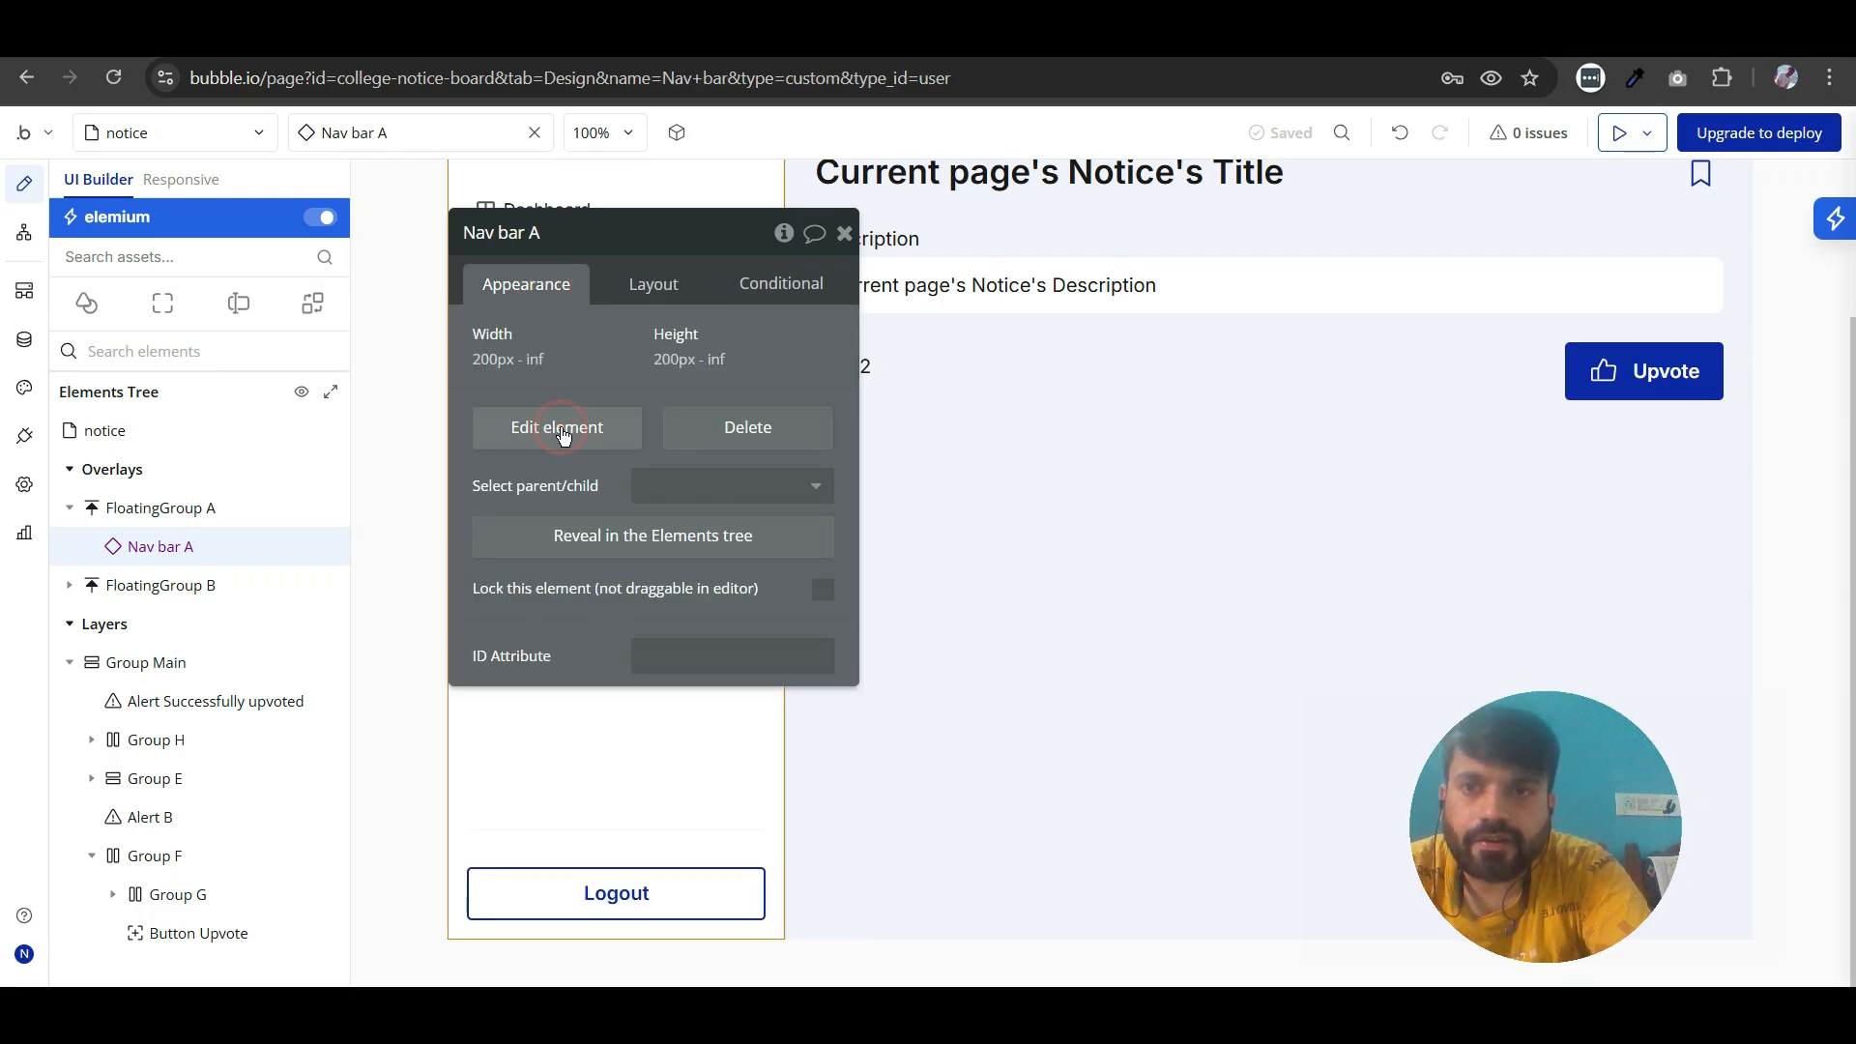
{"action": "left_click", "coordinate": [564, 432]}
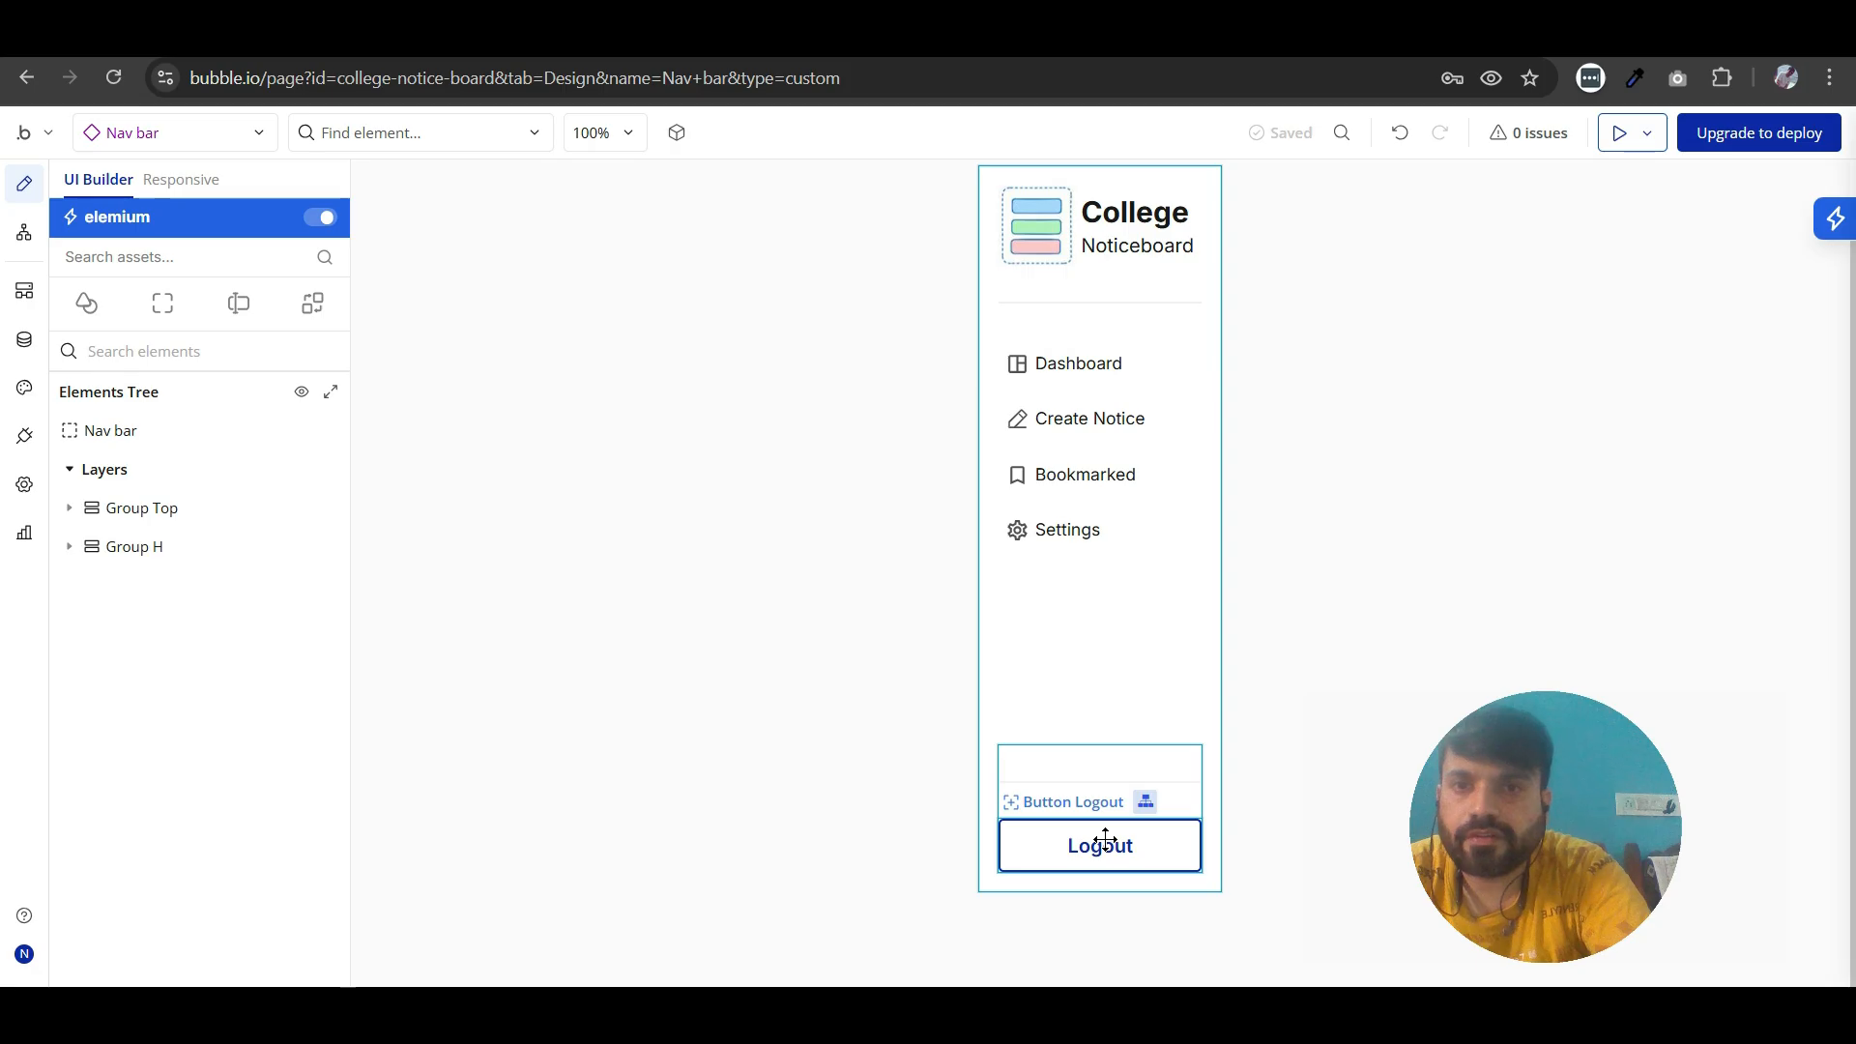
{"action": "double_click", "coordinate": [1107, 843]}
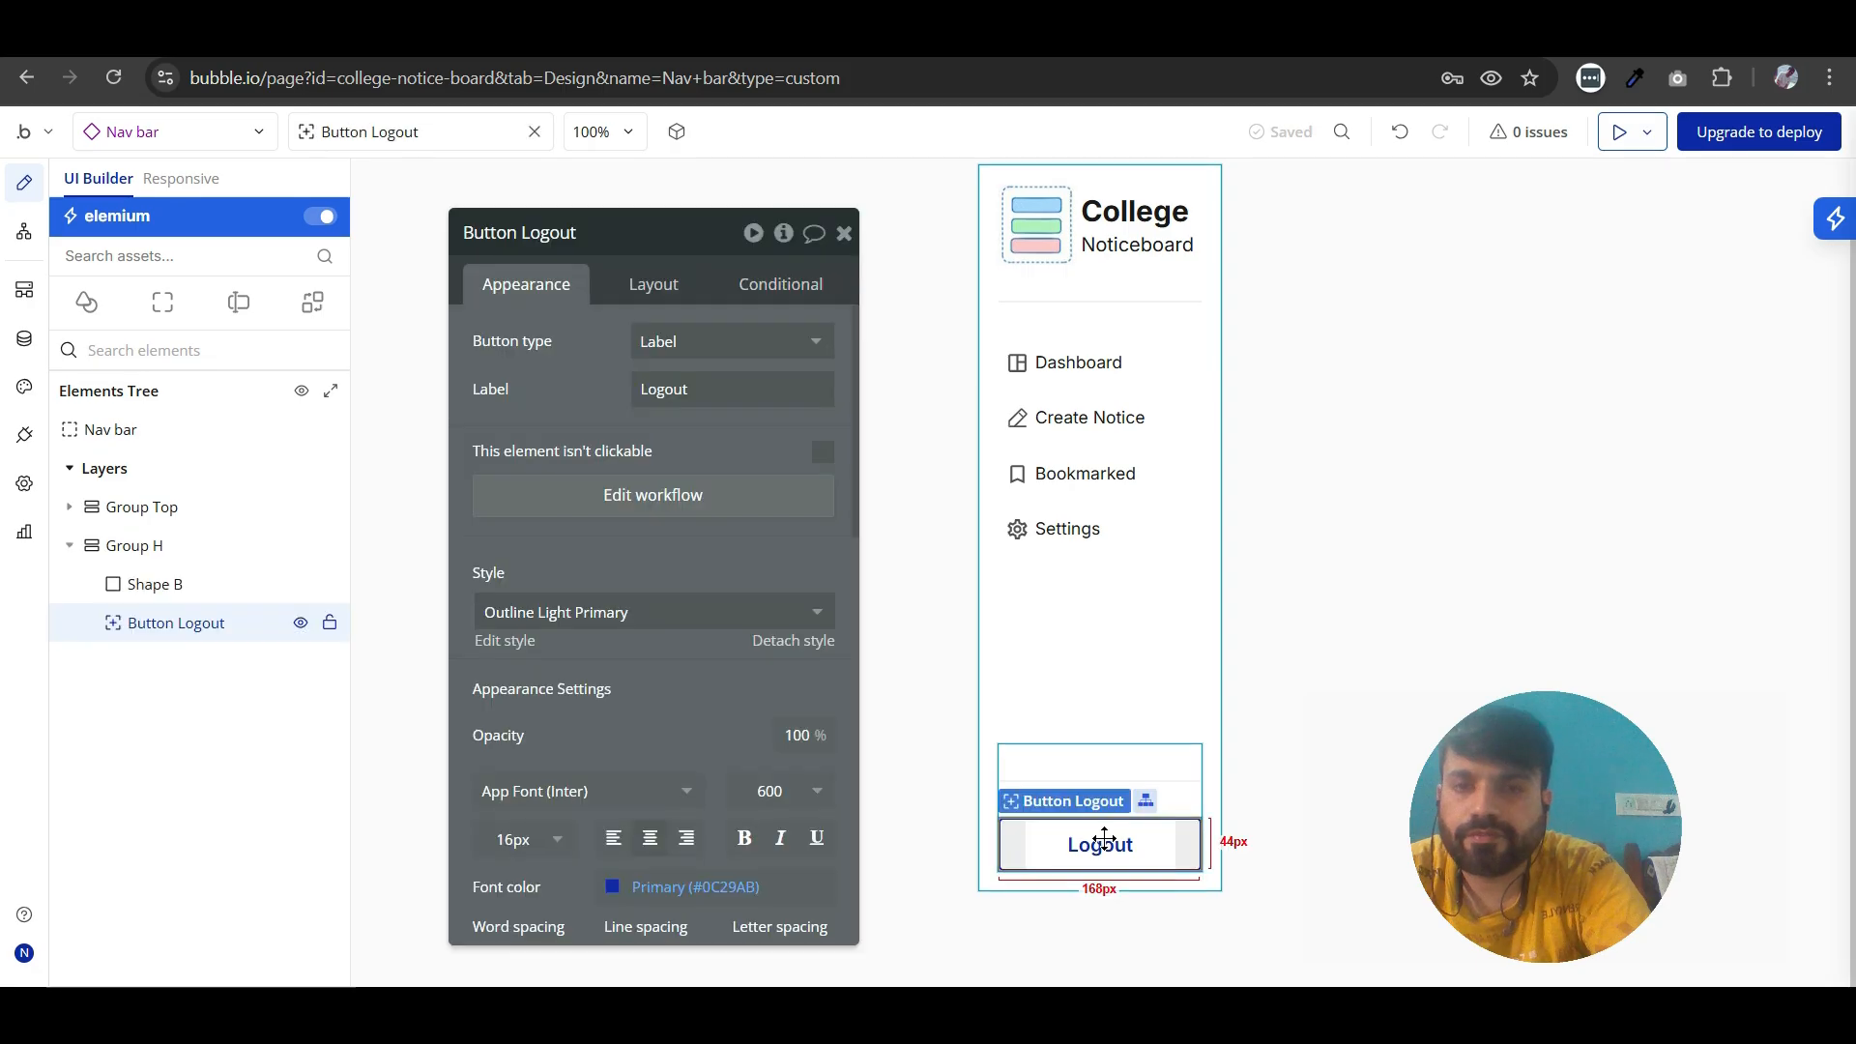
{"action": "left_click", "coordinate": [618, 519]}
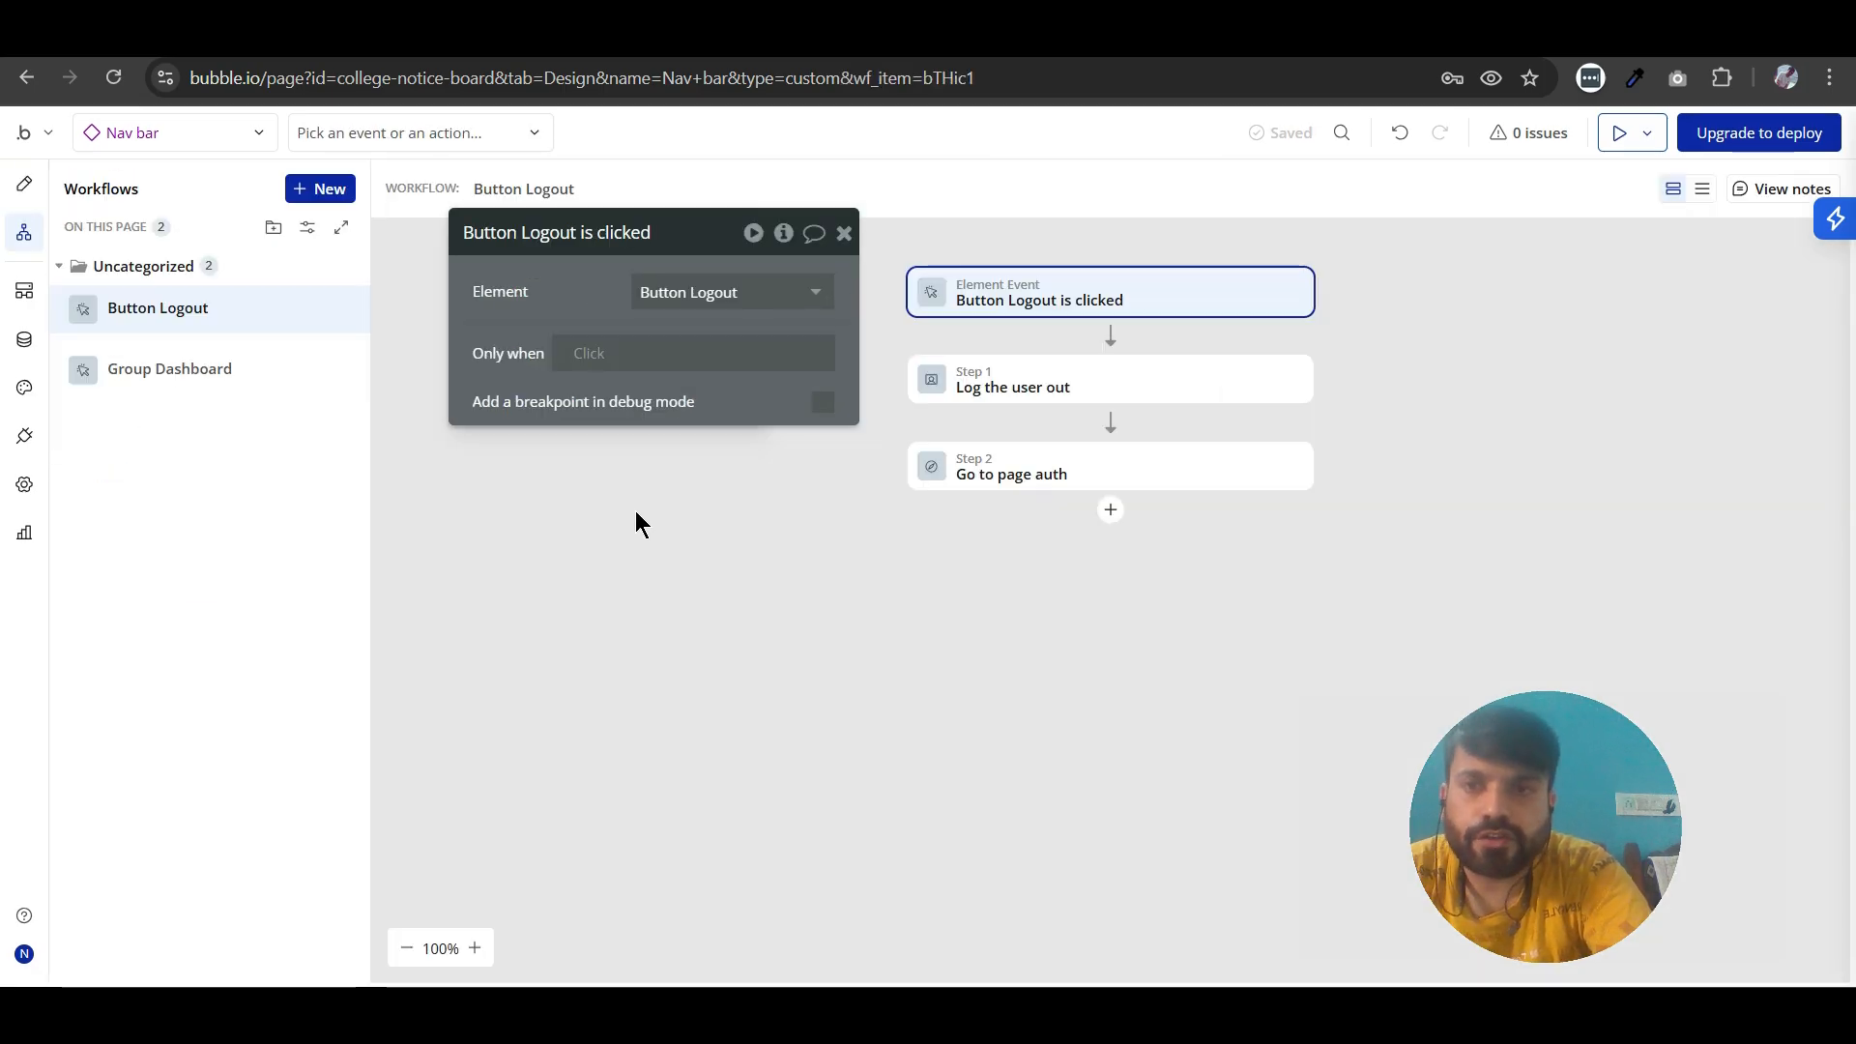
- Review the Logout button's workflow event and its Log the user out and Go to page auth actions, including the available action categories
{"action": "left_click_drag", "start_coordinate": [509, 348], "coordinate": [426, 493]}
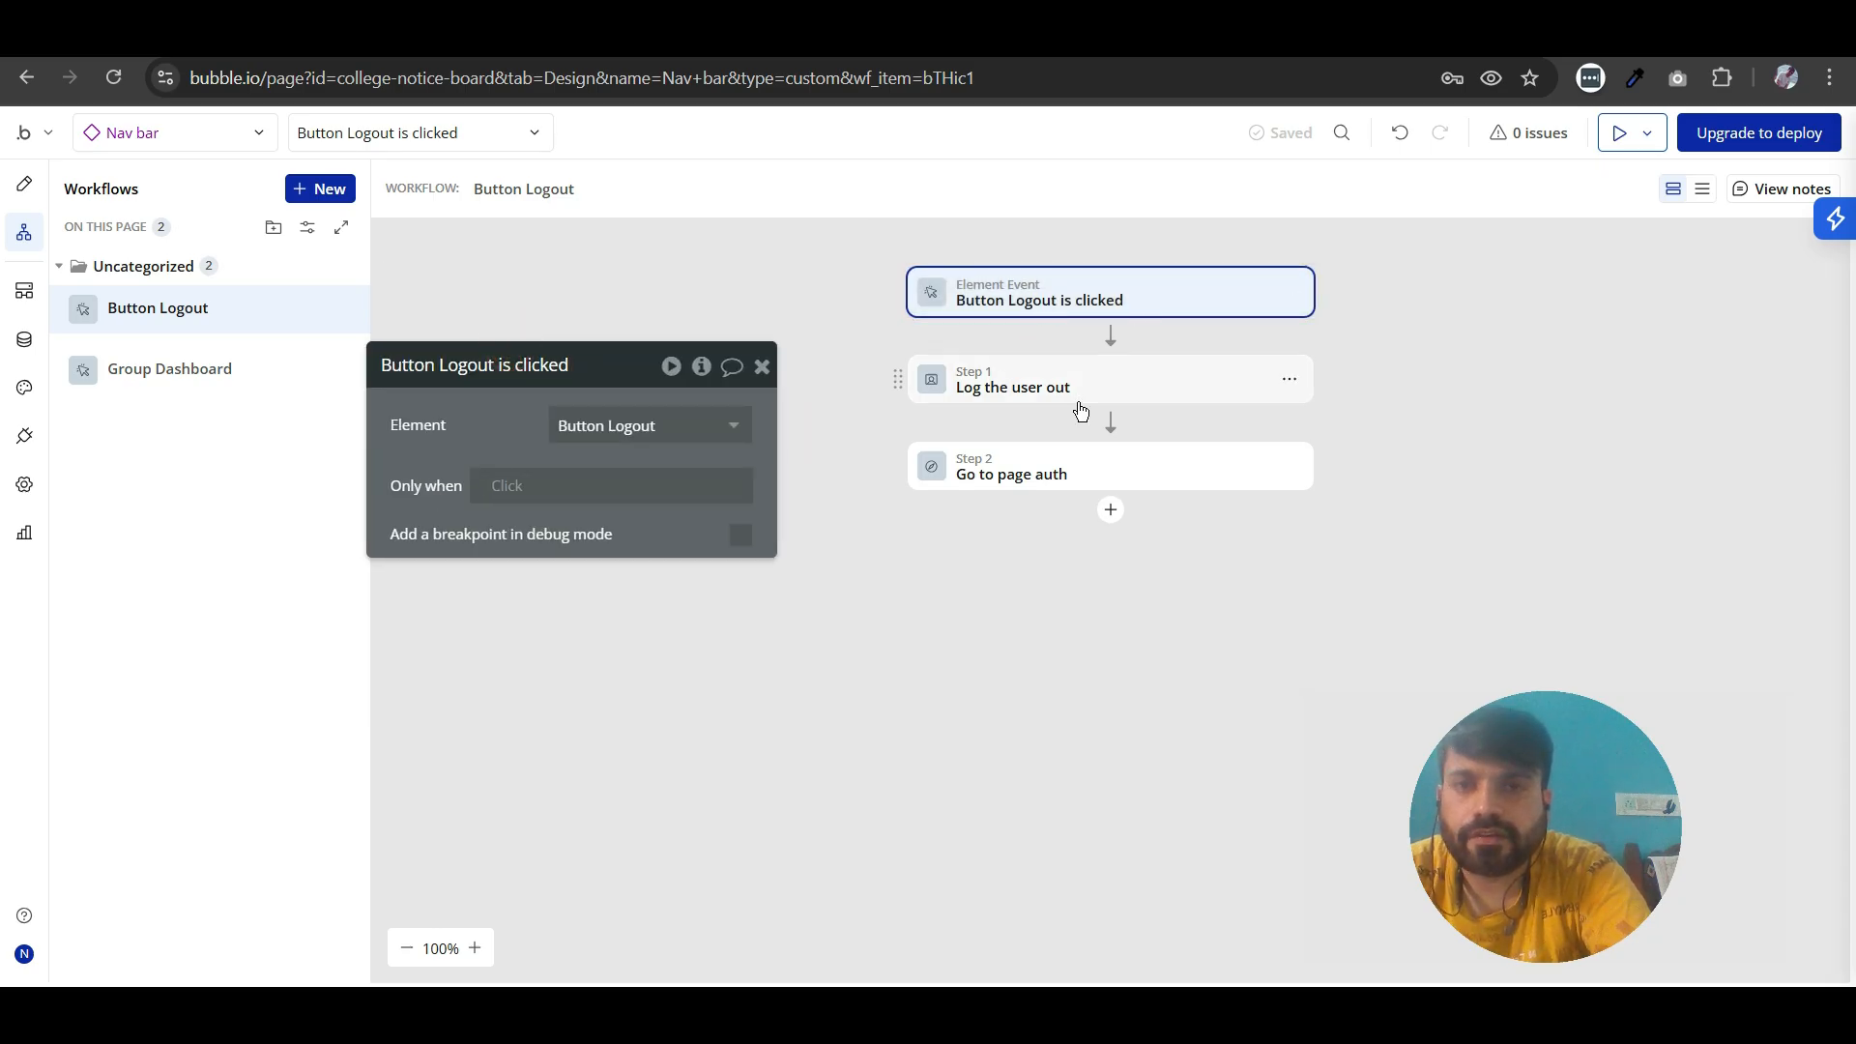
{"action": "left_click", "coordinate": [1066, 398]}
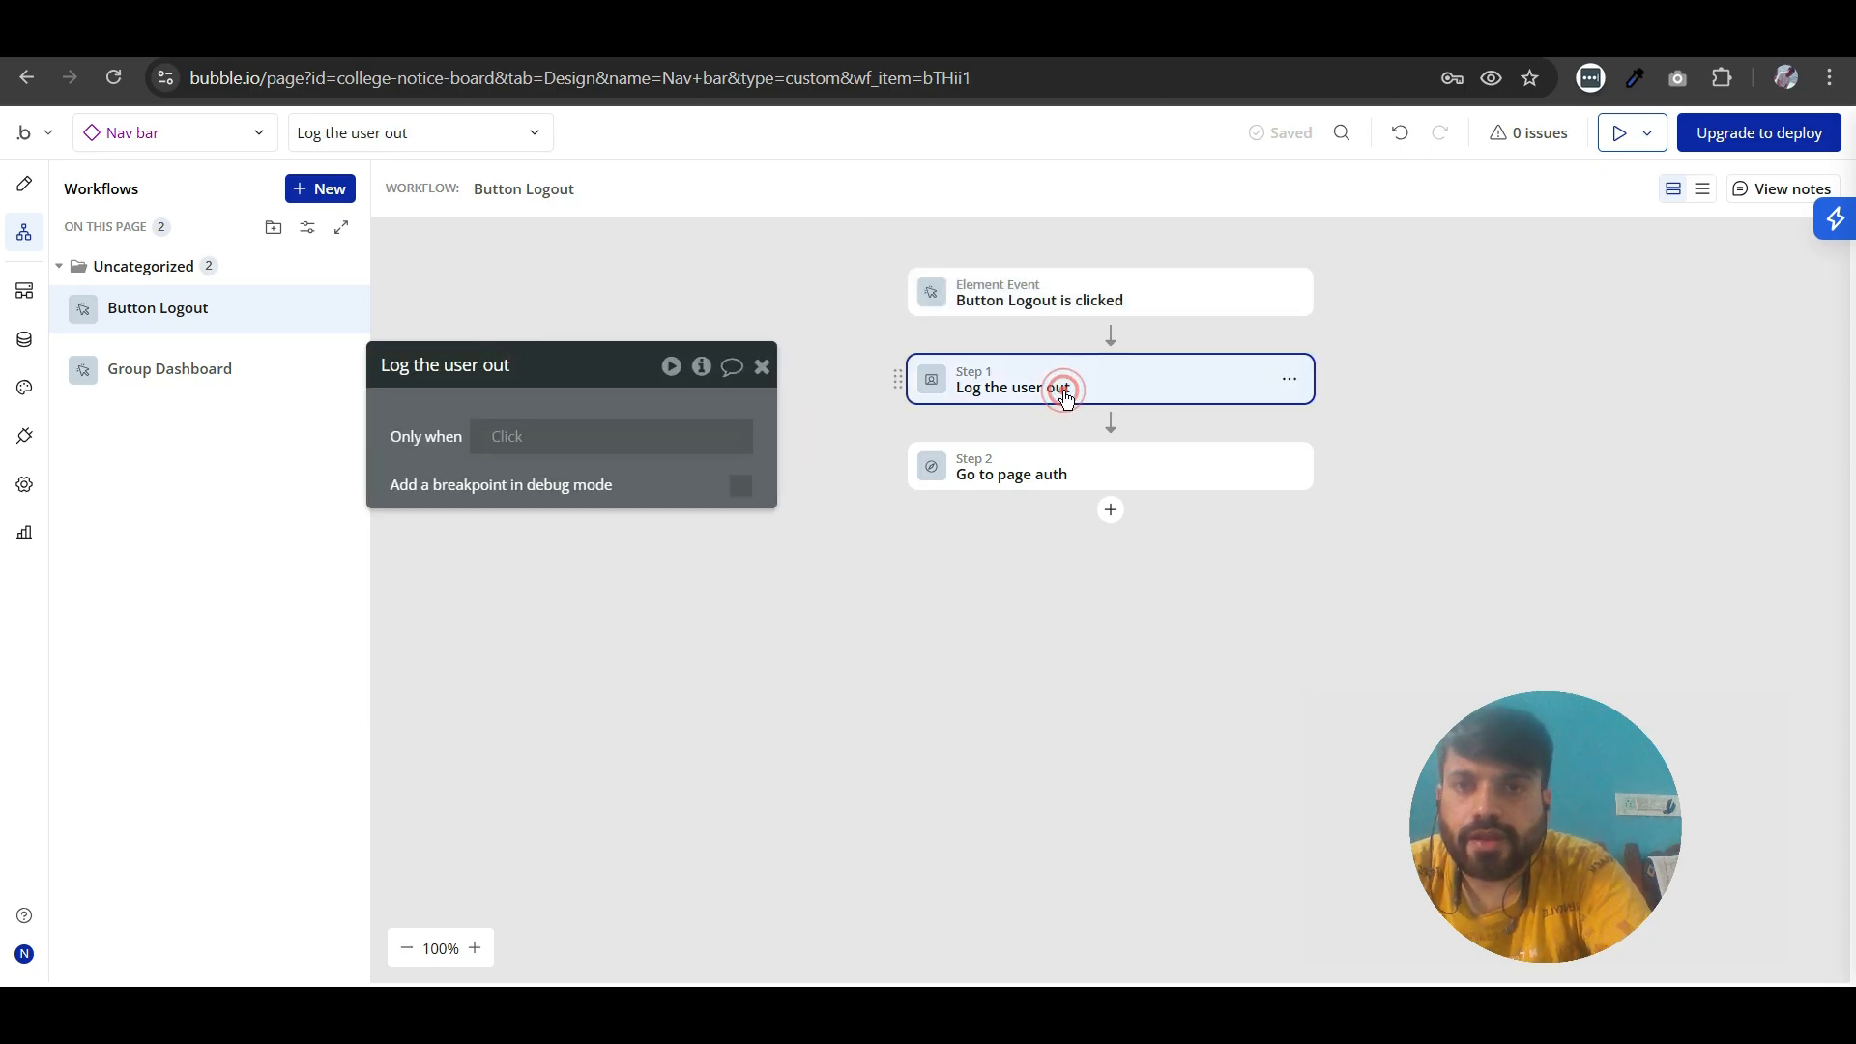
{"action": "left_click", "coordinate": [1111, 336]}
{"action": "mouse_move", "coordinate": [1245, 436]}
{"action": "mouse_move", "coordinate": [1331, 407]}
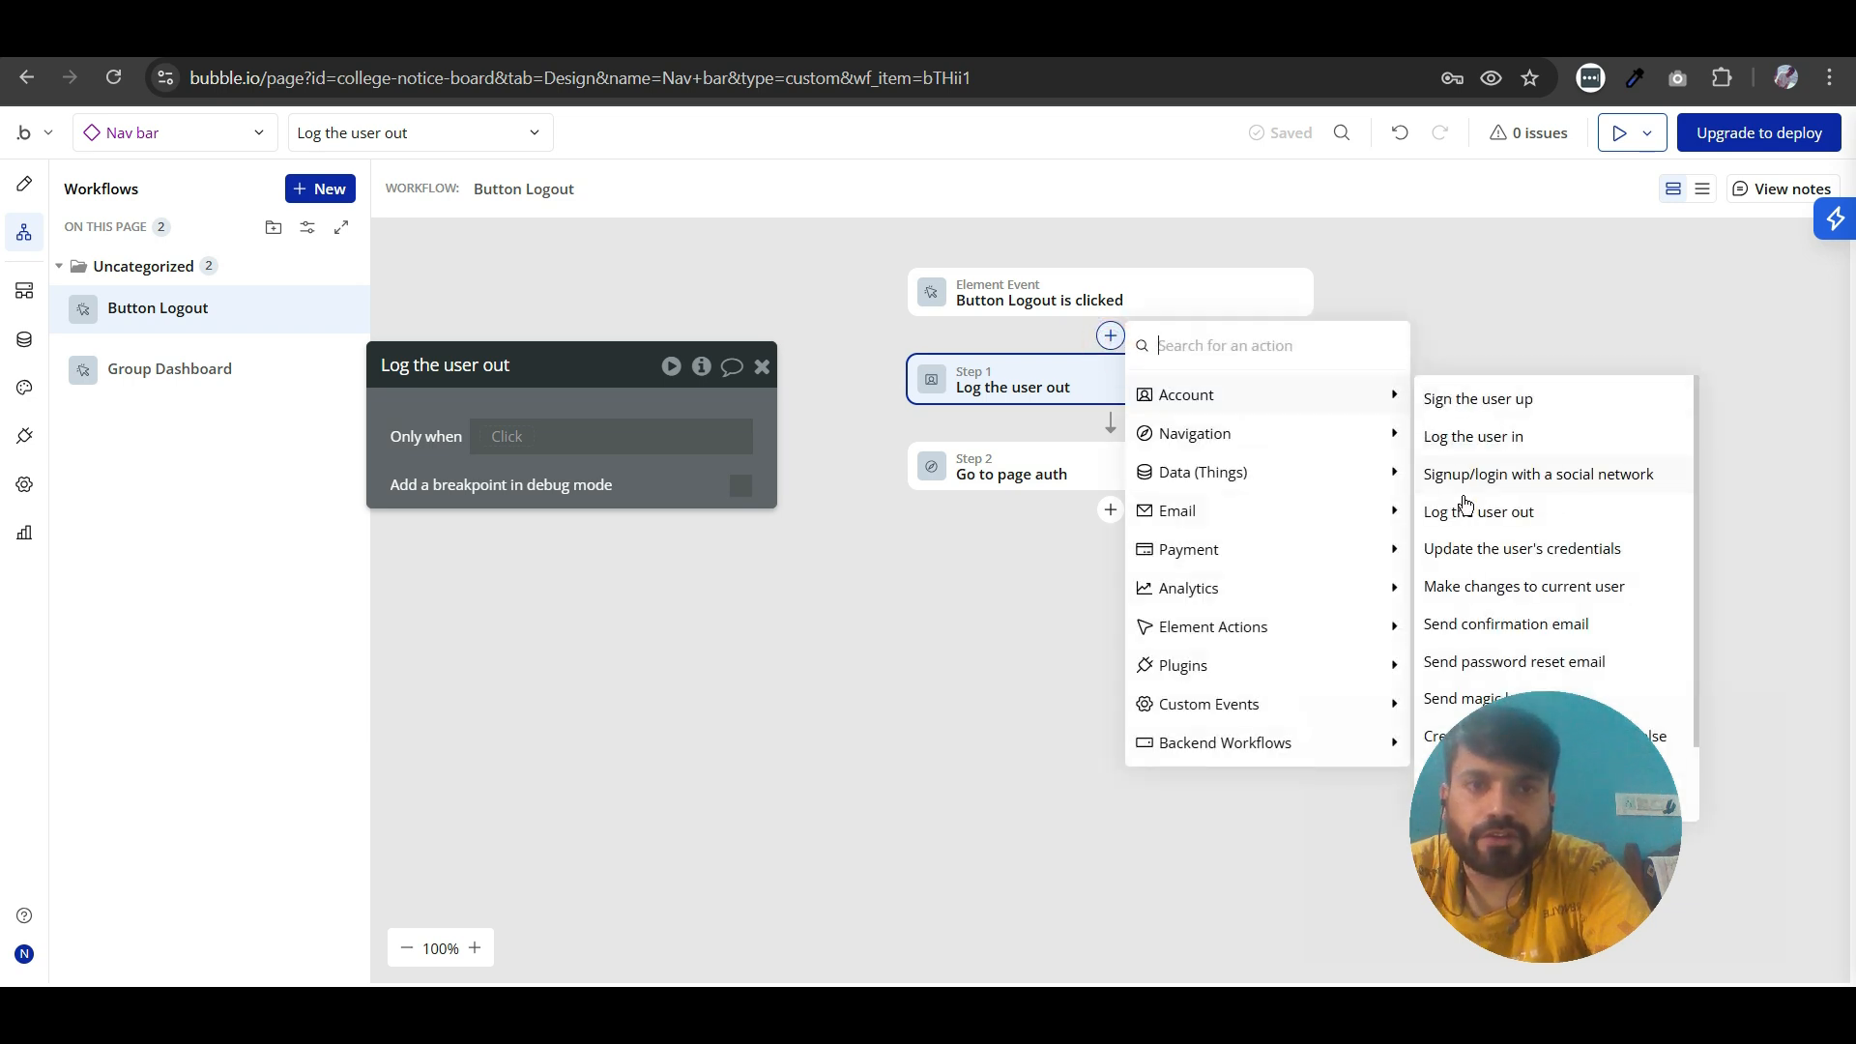
{"action": "left_click", "coordinate": [944, 564]}
{"action": "left_click", "coordinate": [1055, 477]}
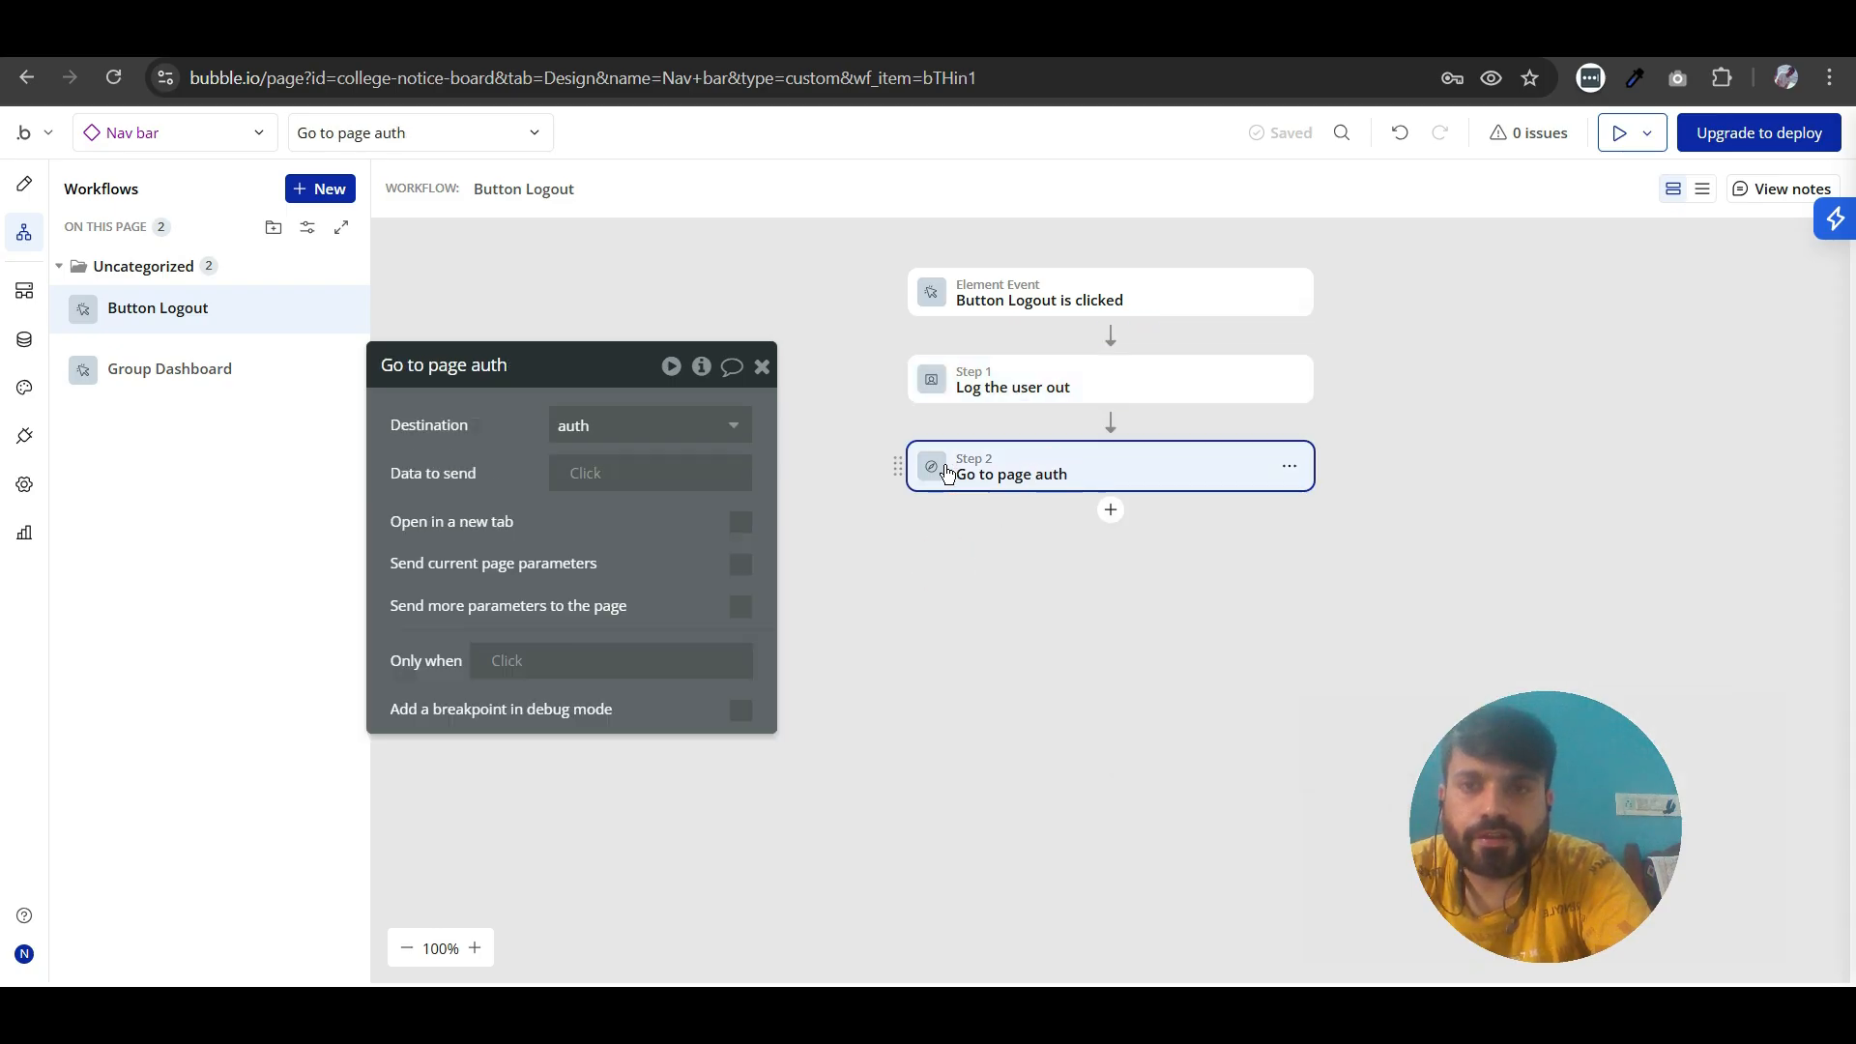
{"action": "left_click", "coordinate": [1111, 423]}
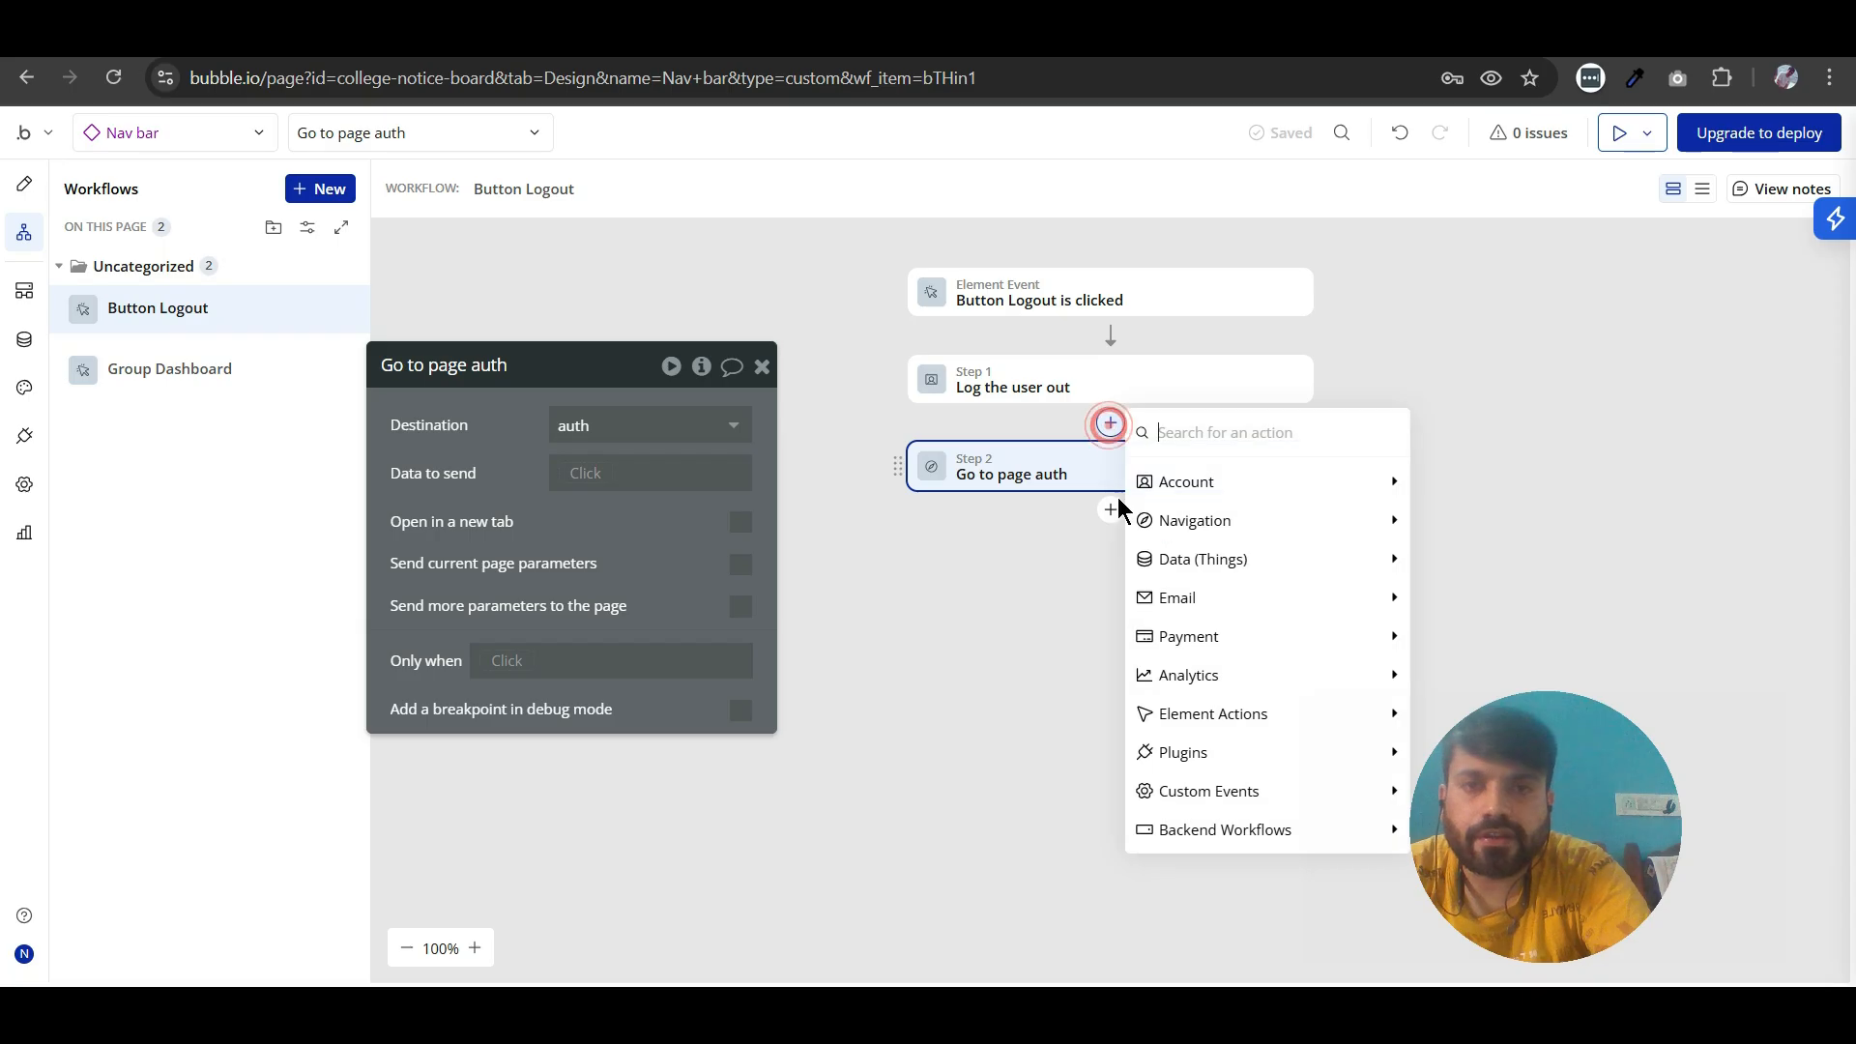
{"action": "mouse_move", "coordinate": [1257, 530]}
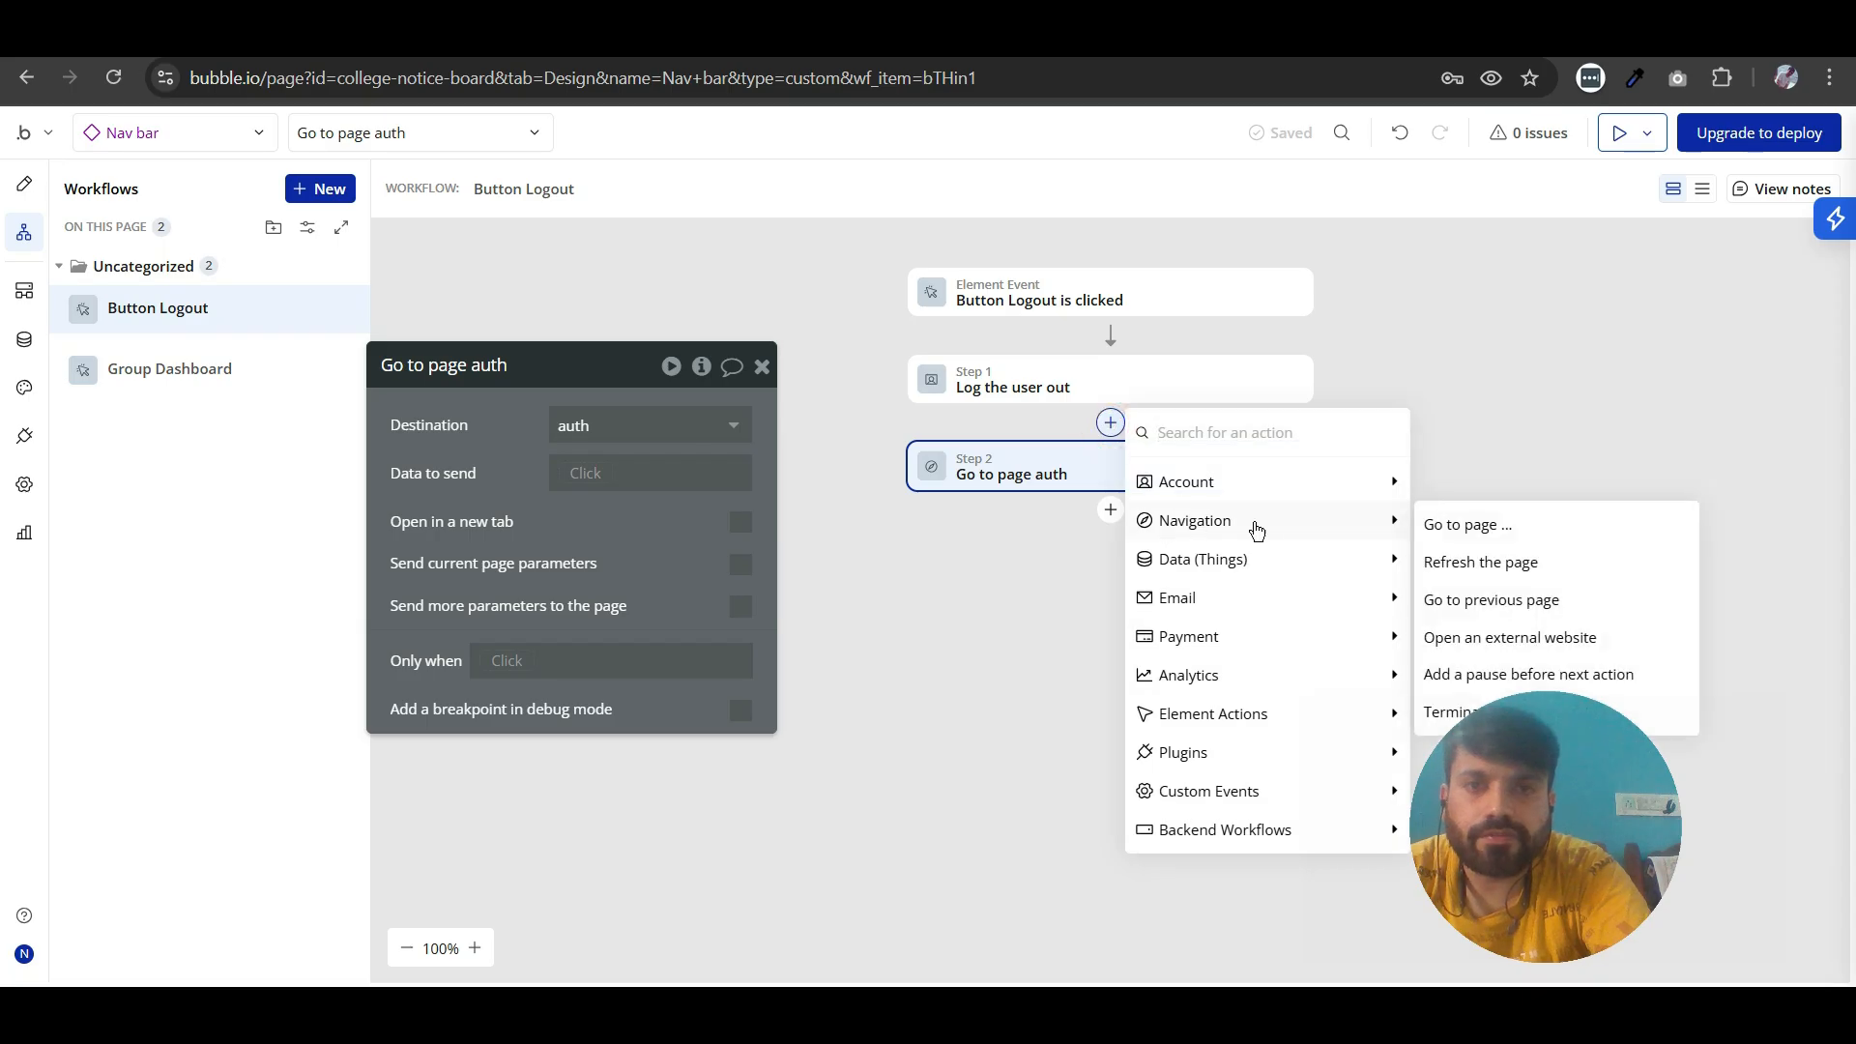
{"action": "left_click", "coordinate": [984, 476]}
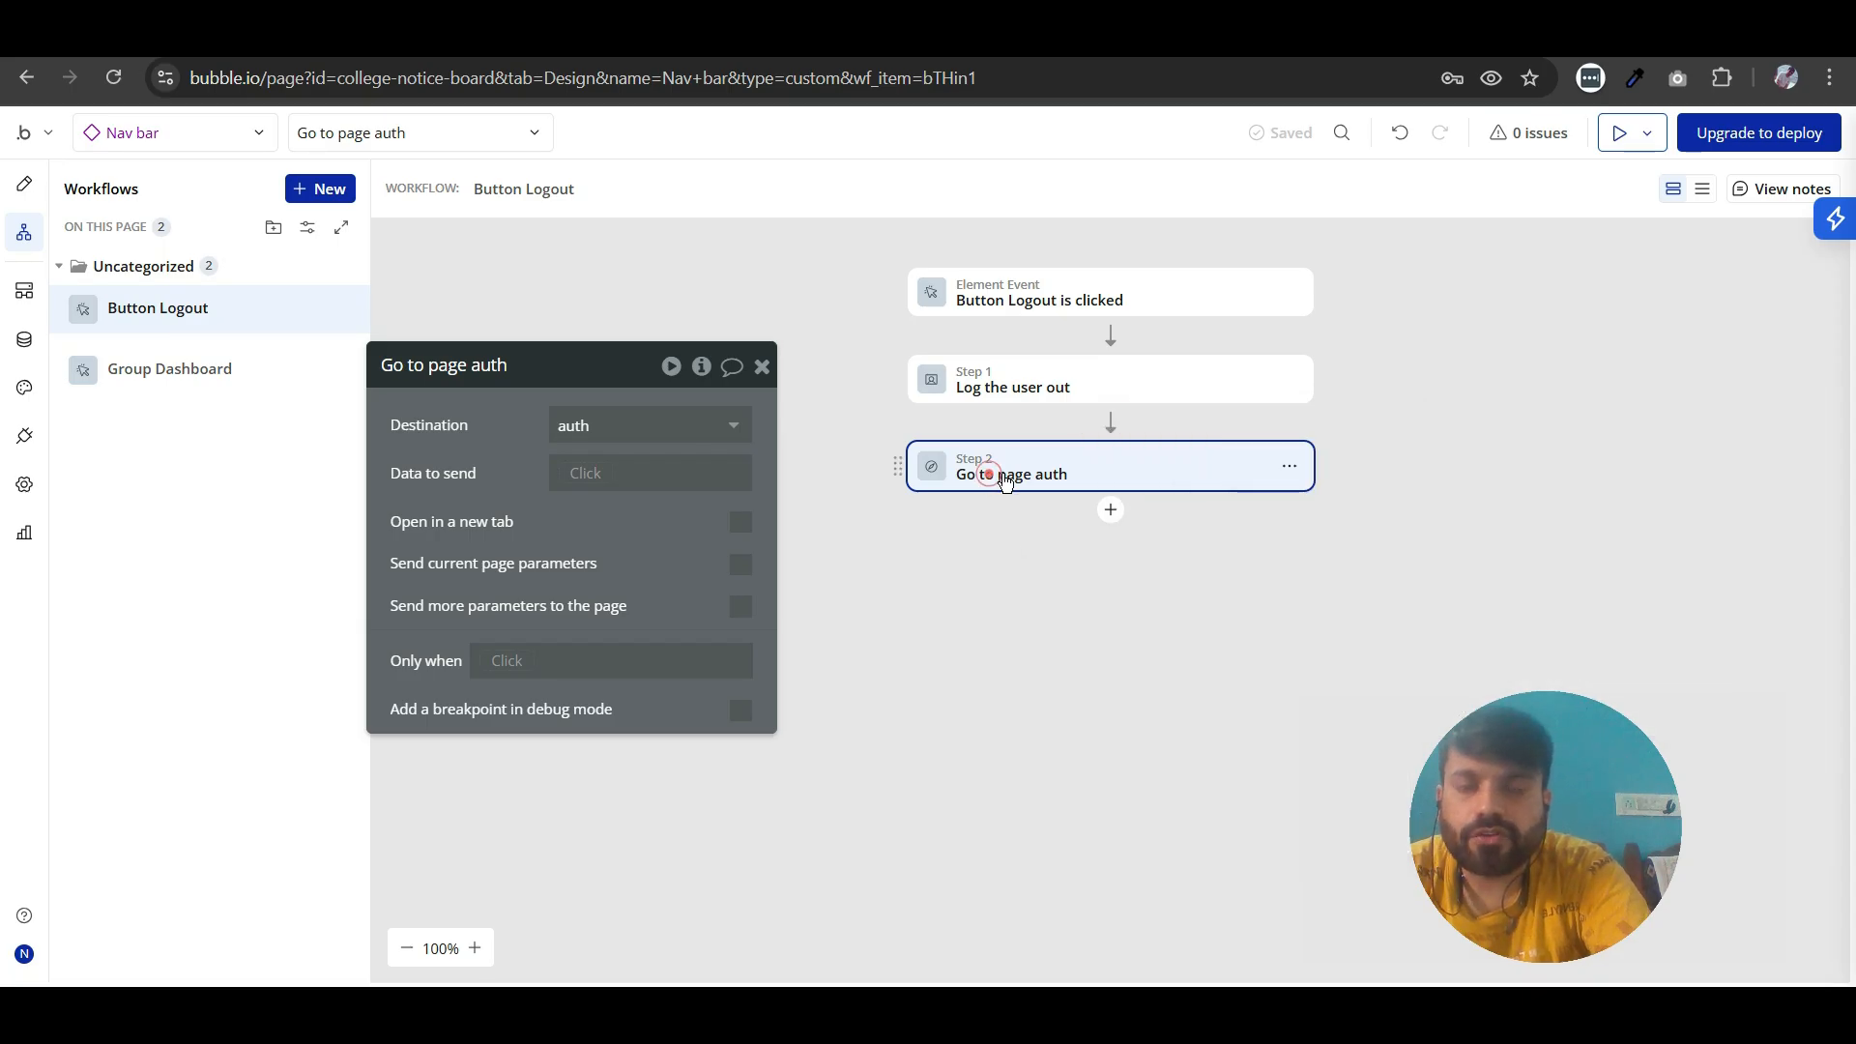
{"action": "left_click", "coordinate": [758, 371]}
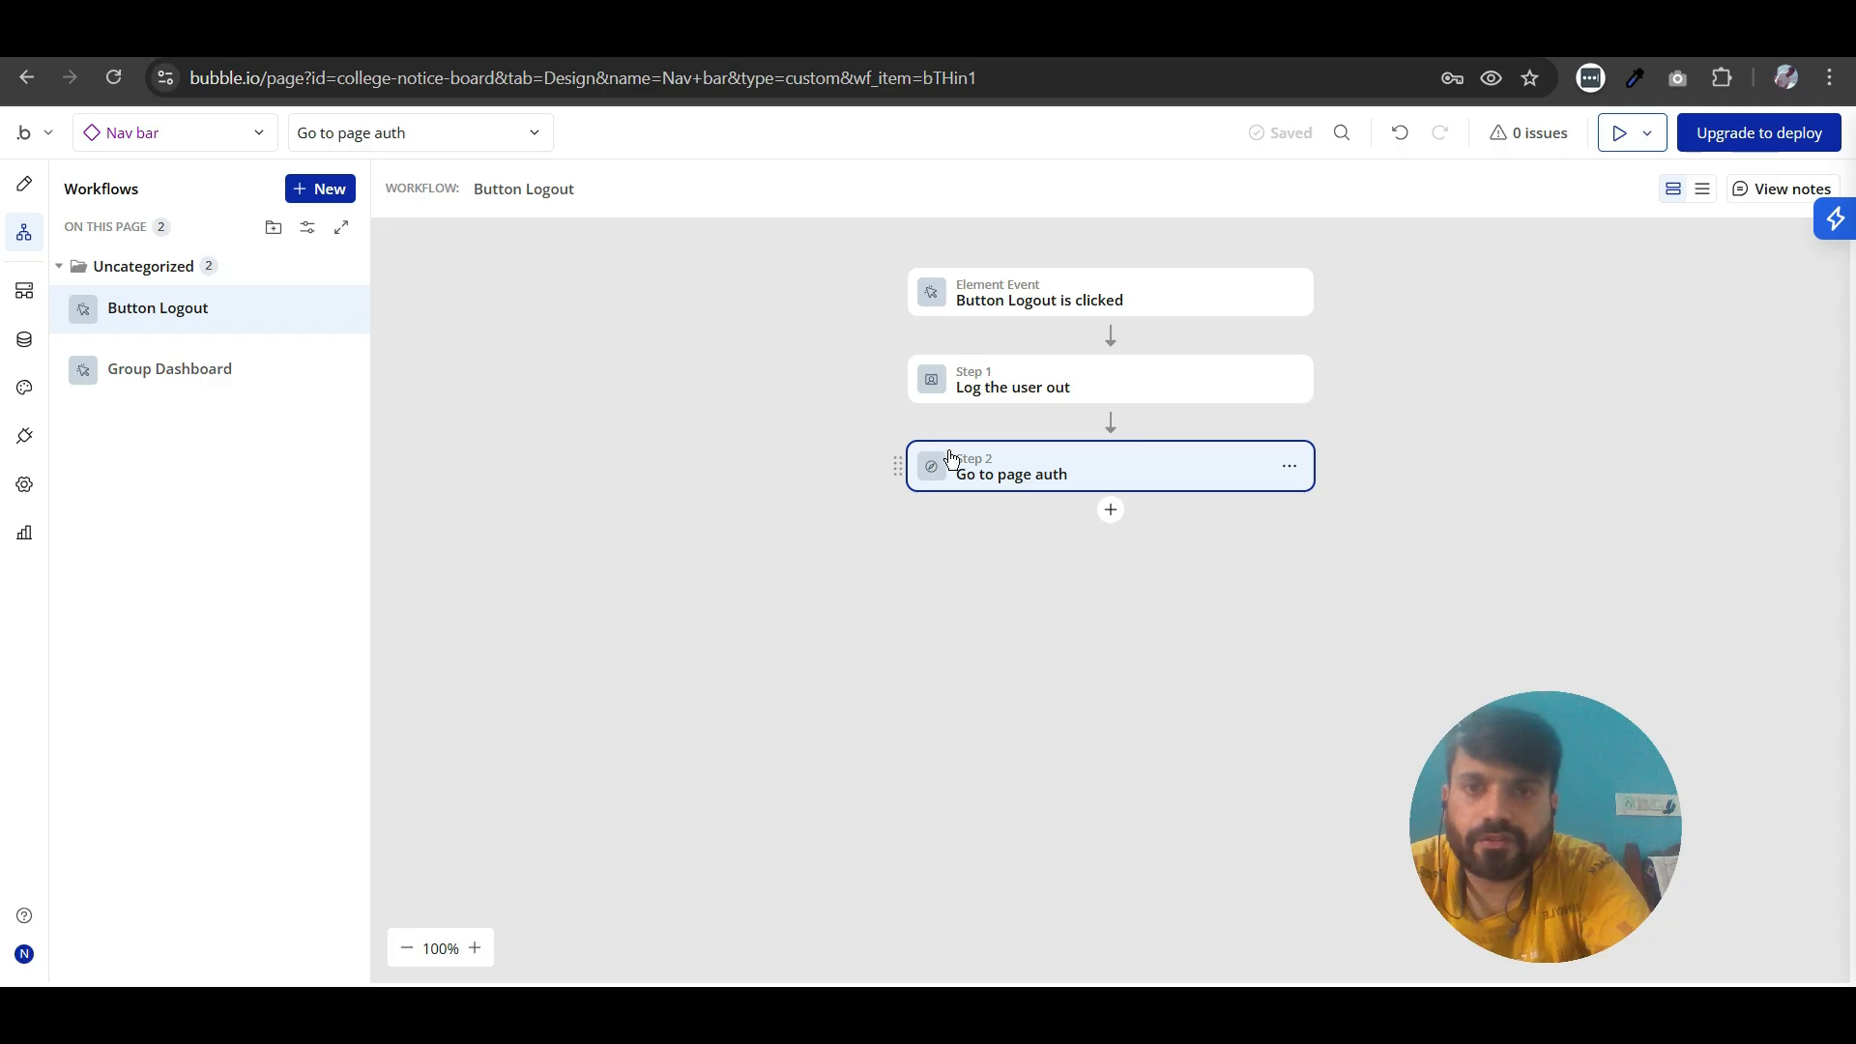
{"action": "left_click", "coordinate": [712, 436]}
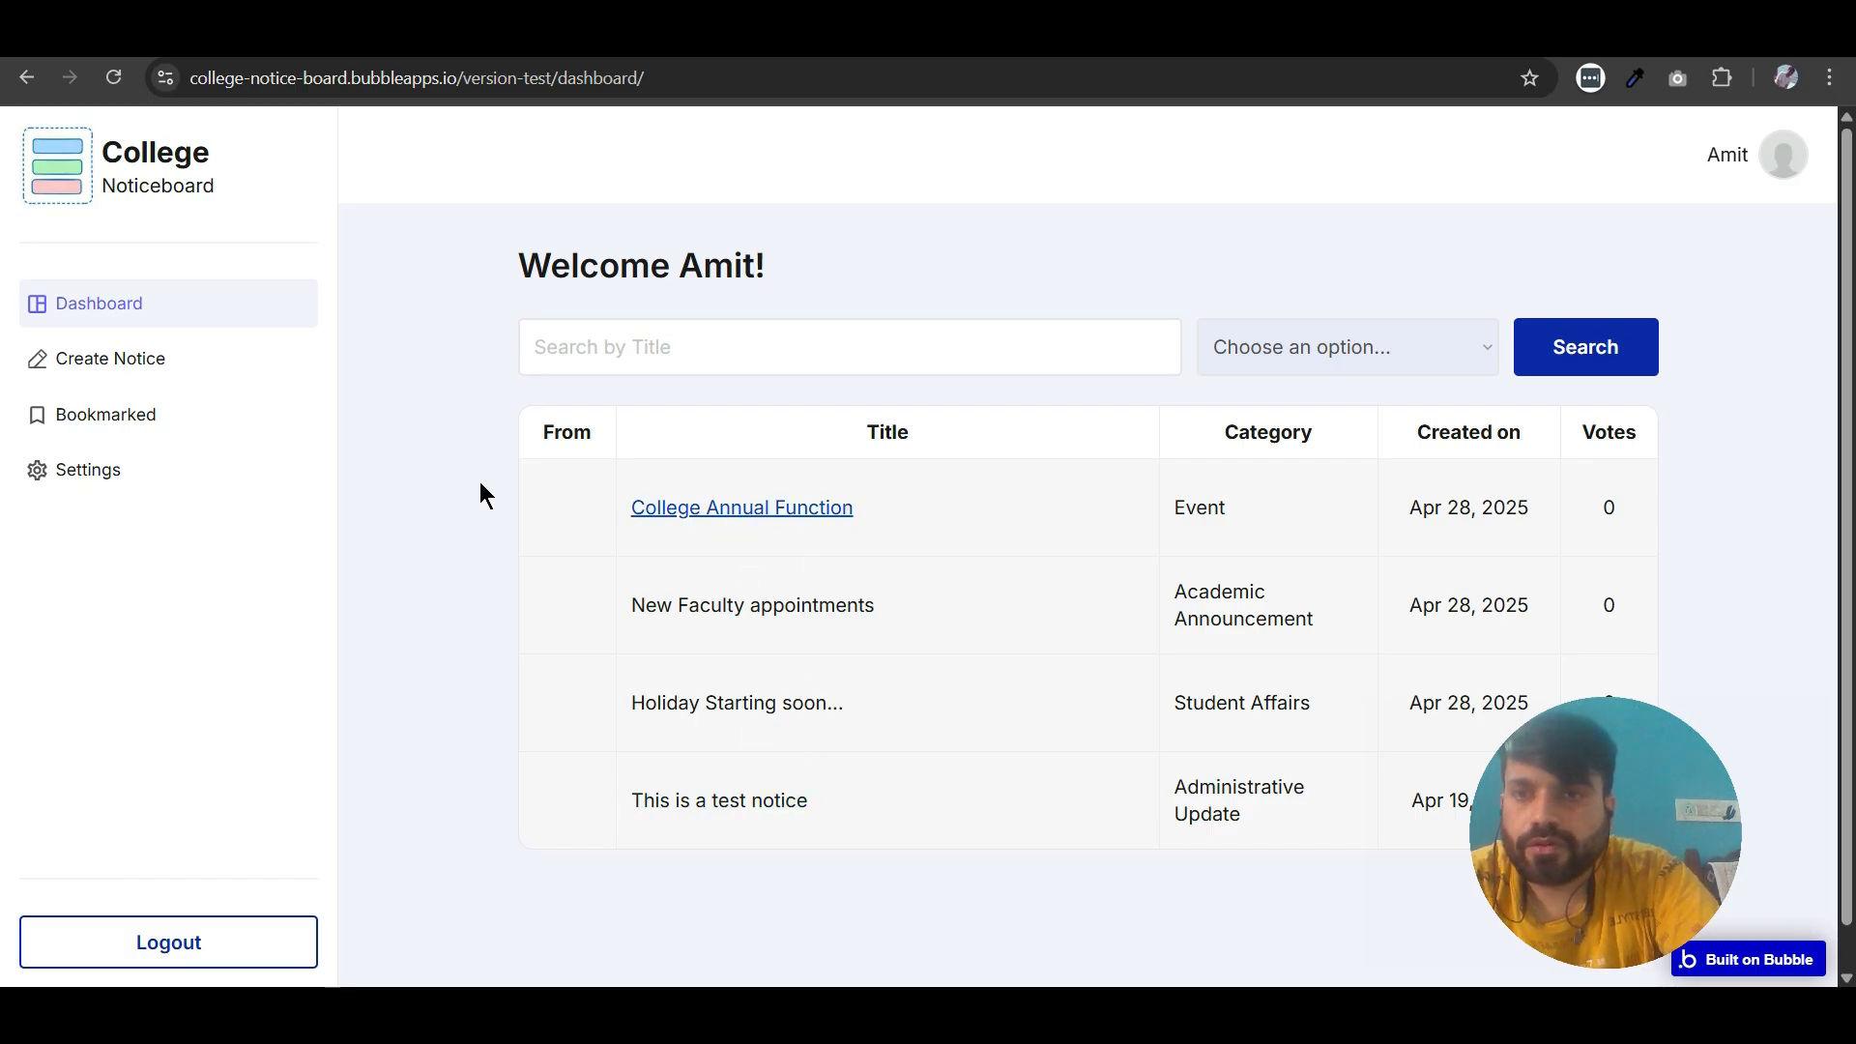
- Switch to the Bubble editor and open the privacy rules for the User data type
{"action": "left_click", "coordinate": [387, 35]}
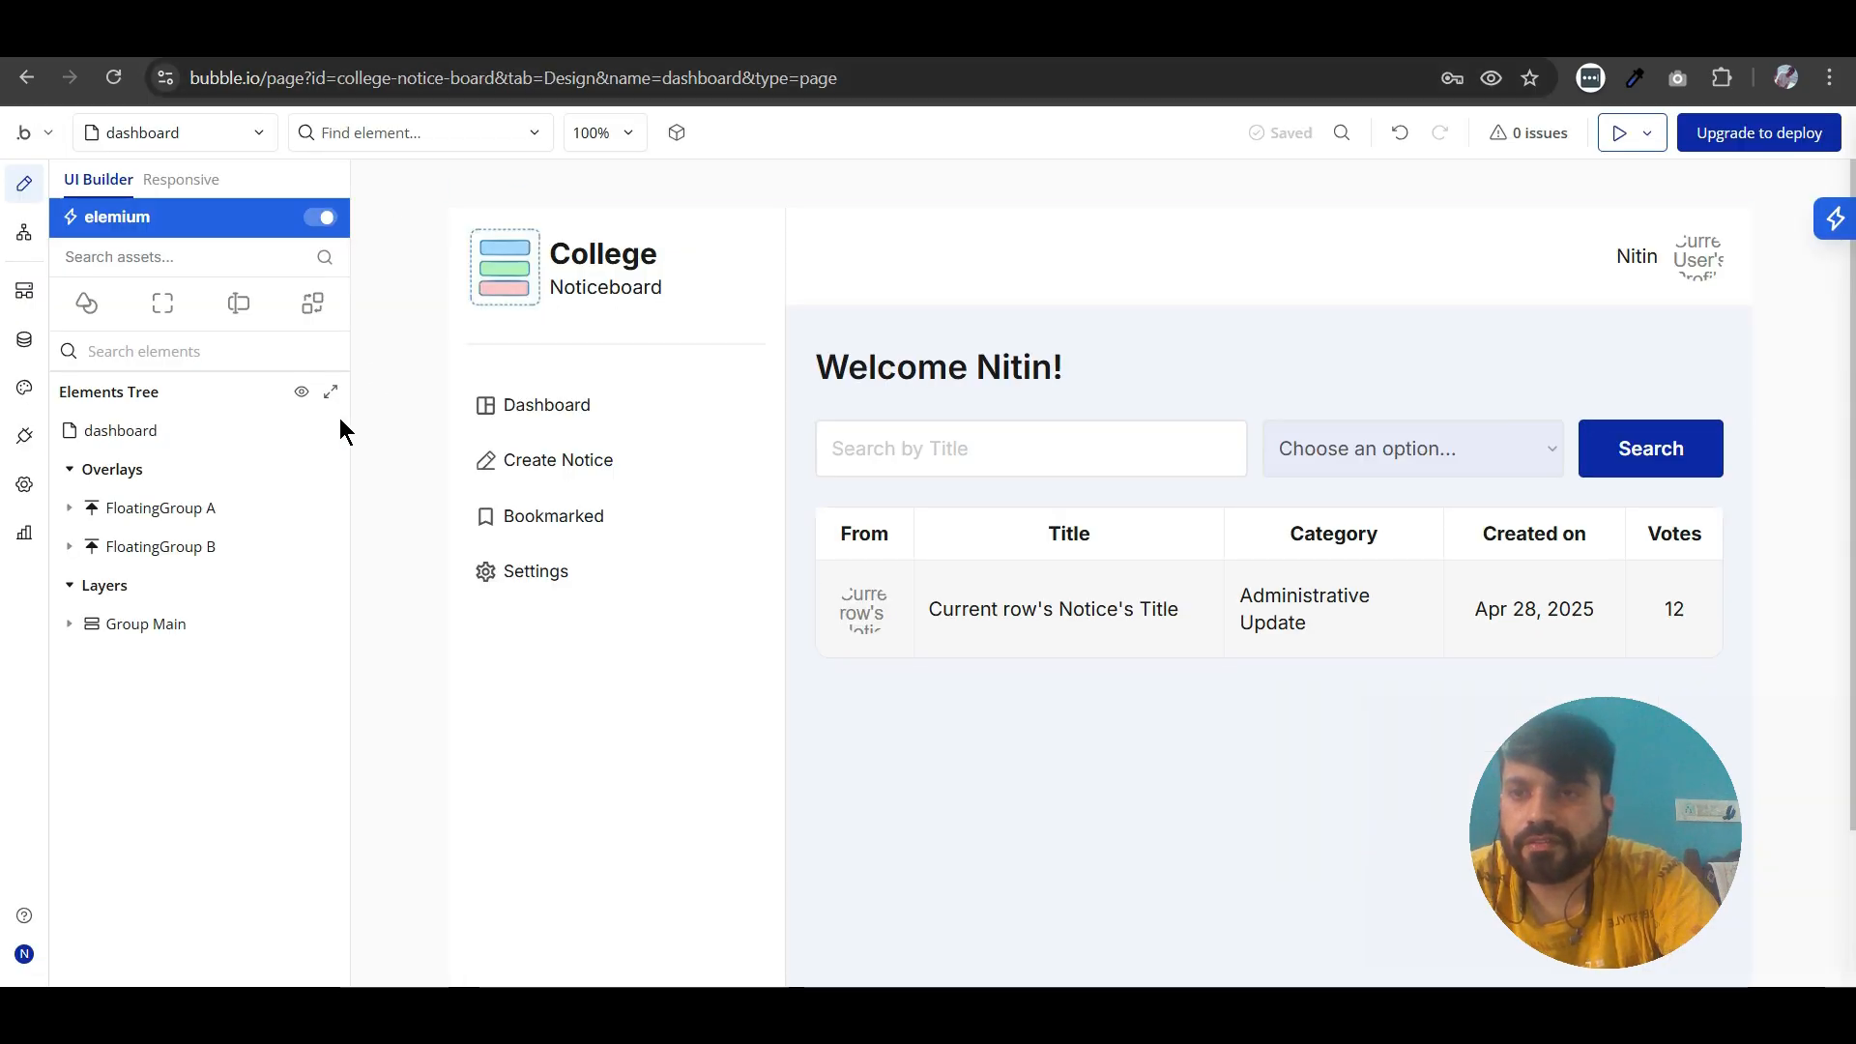
{"action": "left_click", "coordinate": [24, 340]}
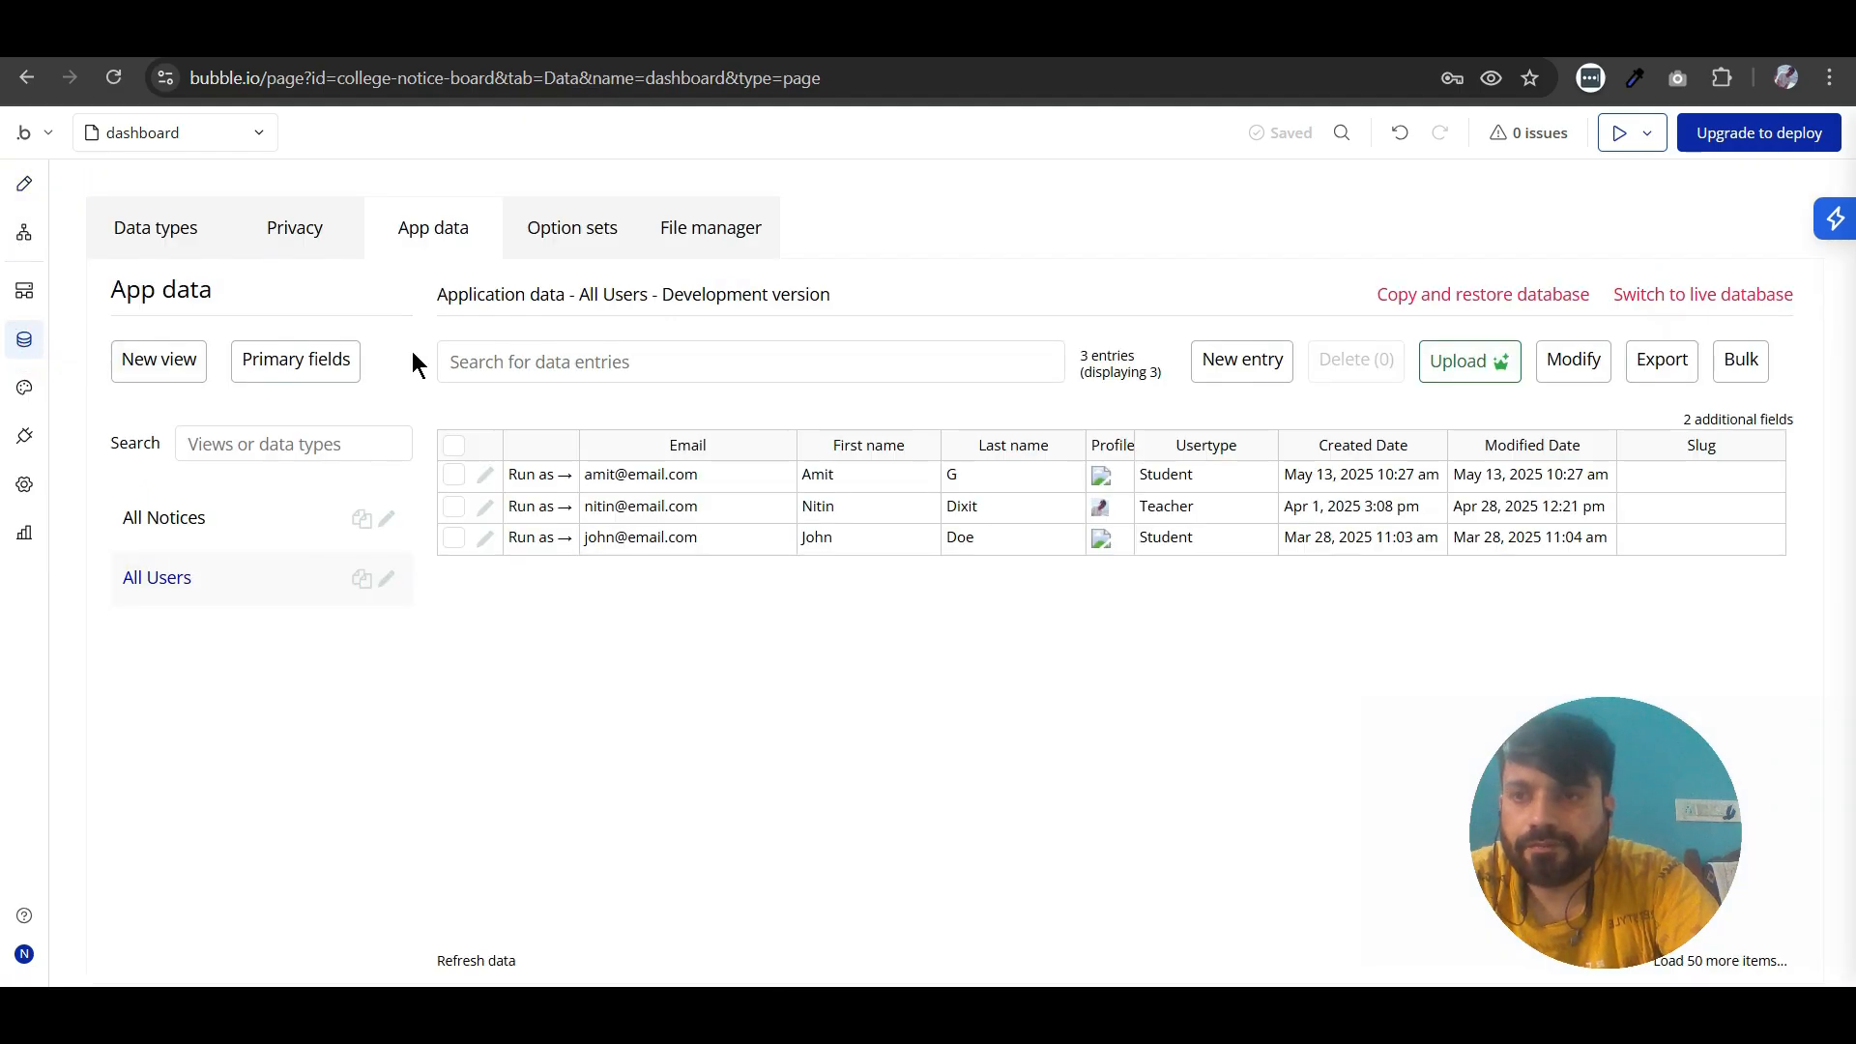
{"action": "left_click", "coordinate": [311, 242]}
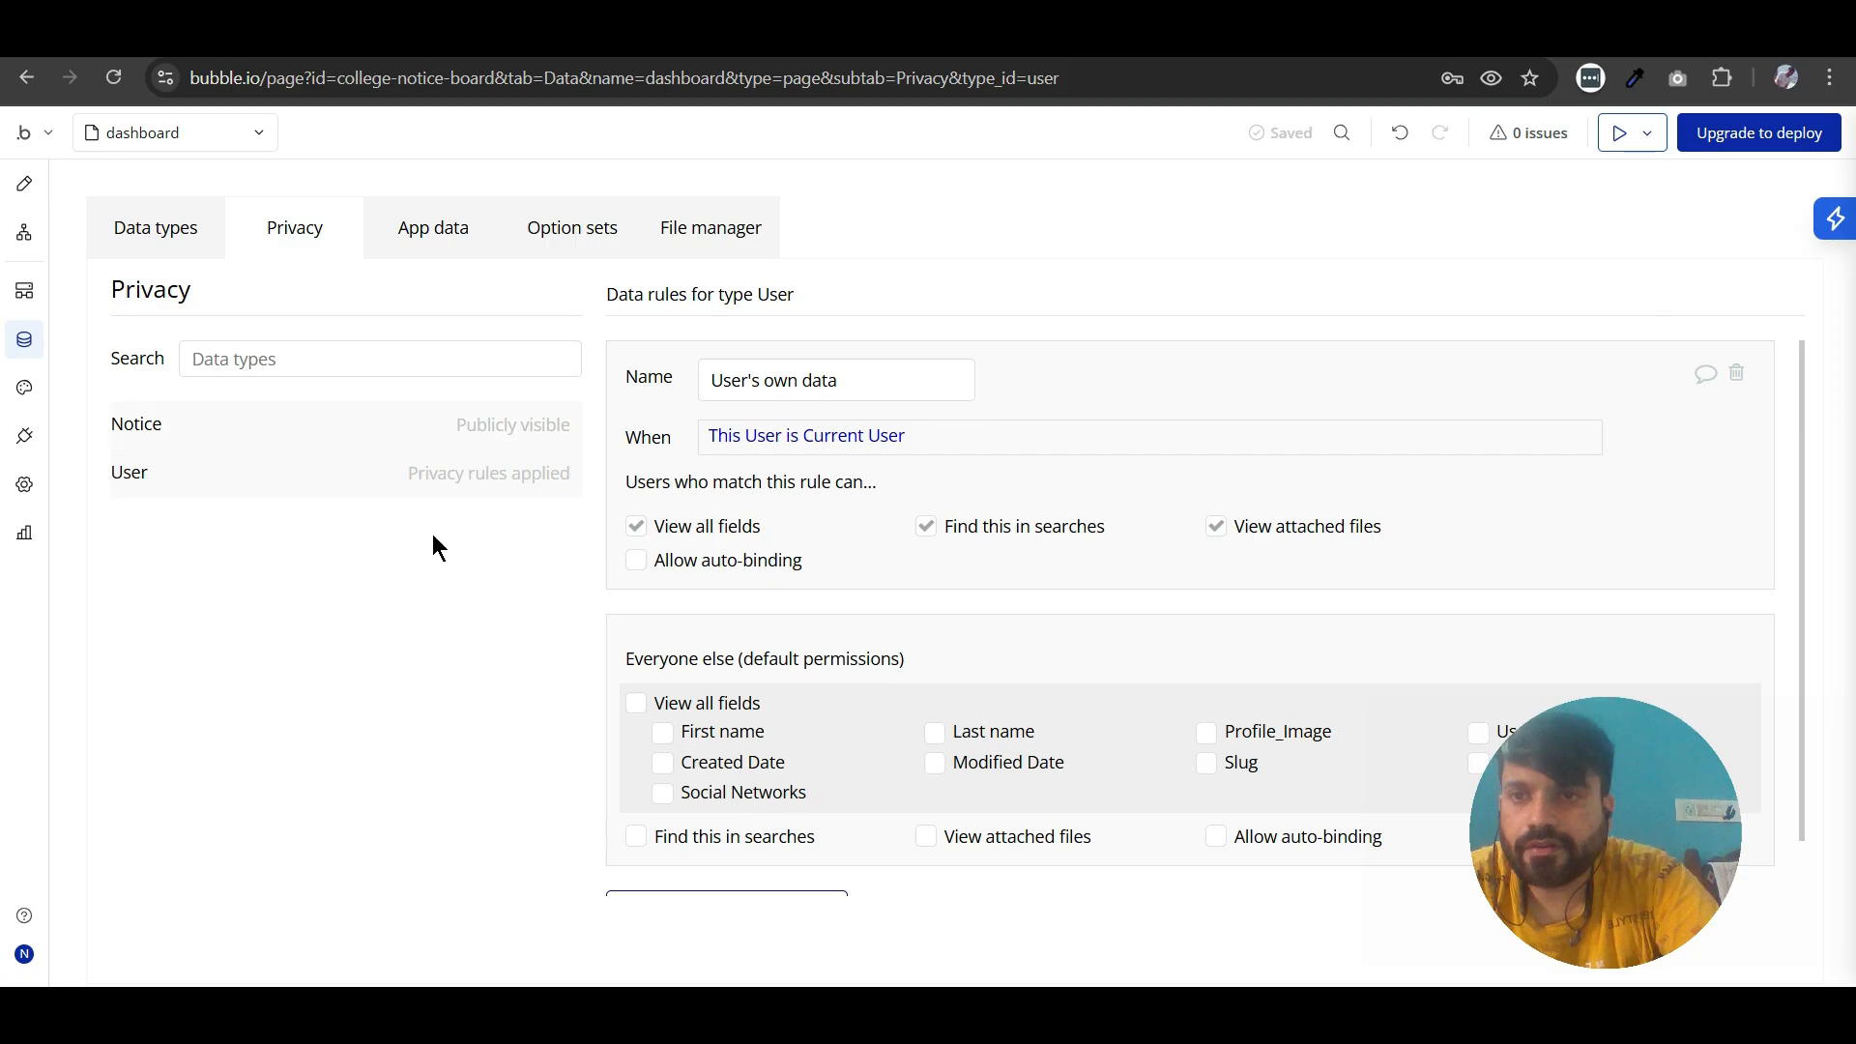
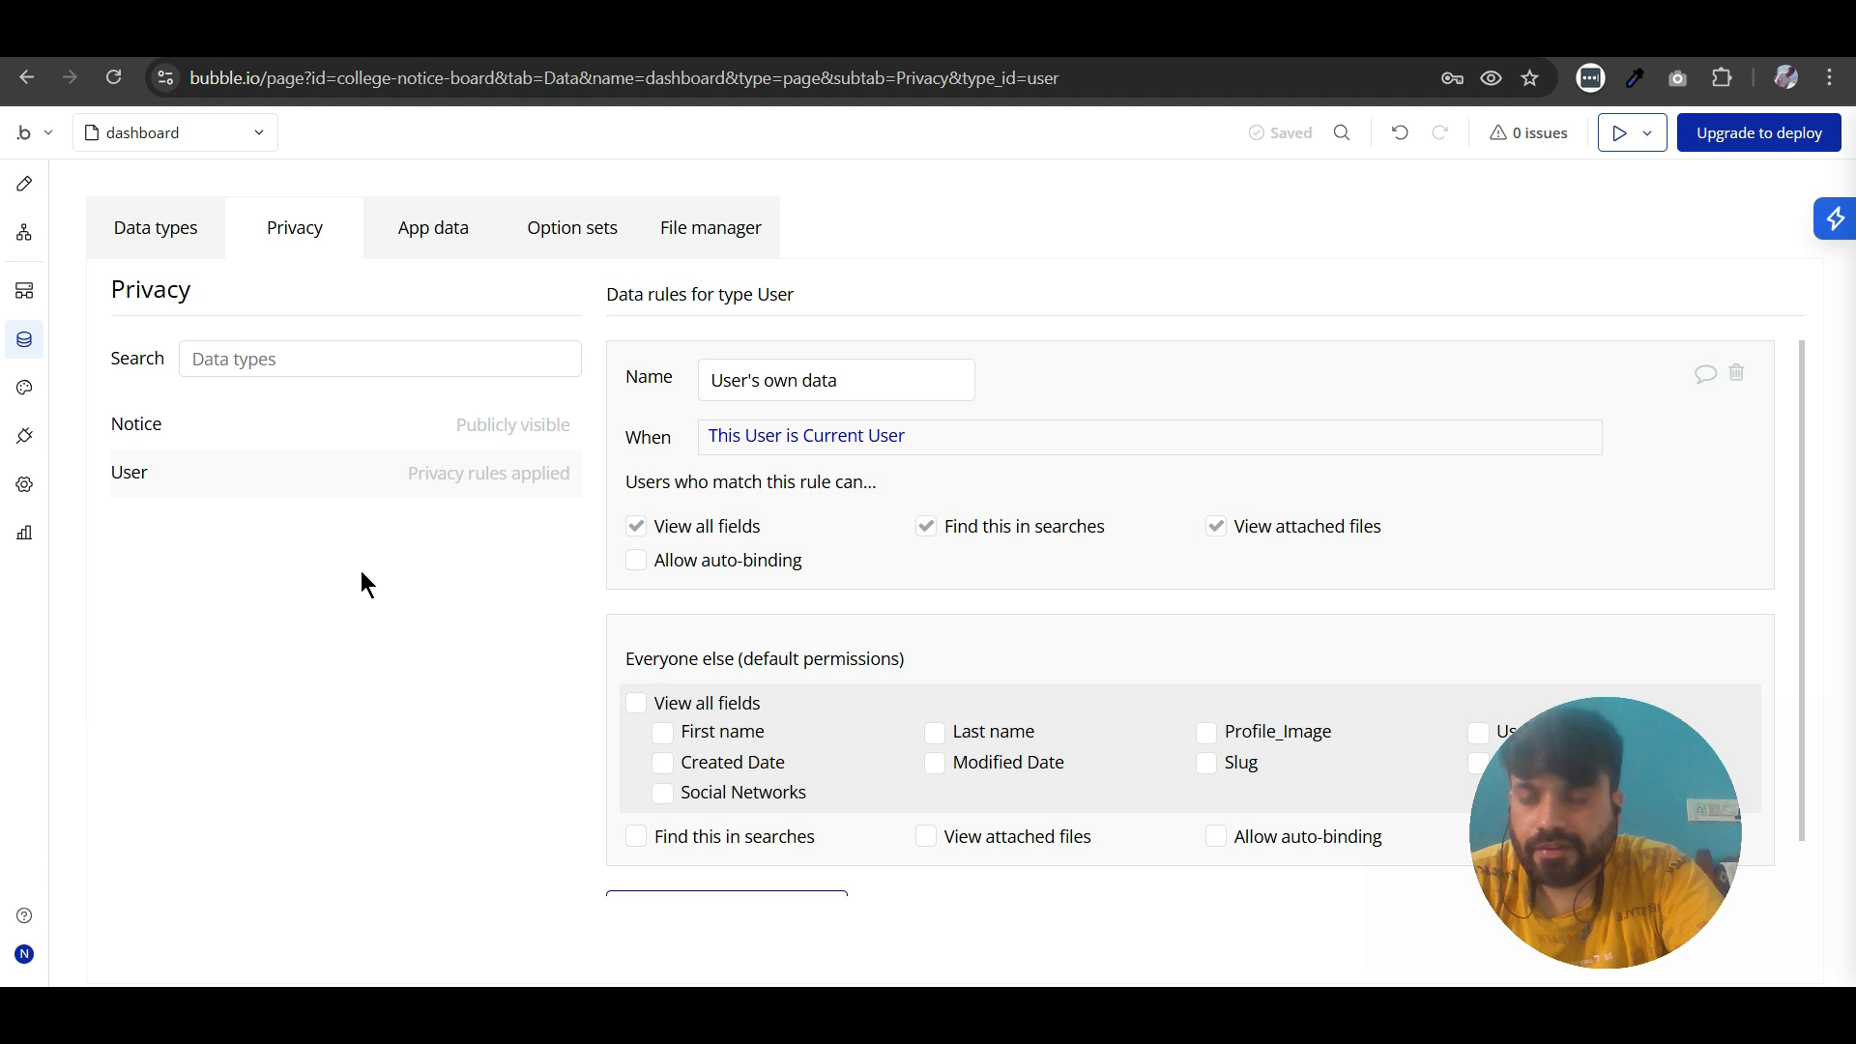
- Allow everyone else to view the Profile_Image field in the User data type's default privacy permissions
{"action": "scroll", "coordinate": [918, 558], "scroll_direction": "down", "scroll_amount": 1}
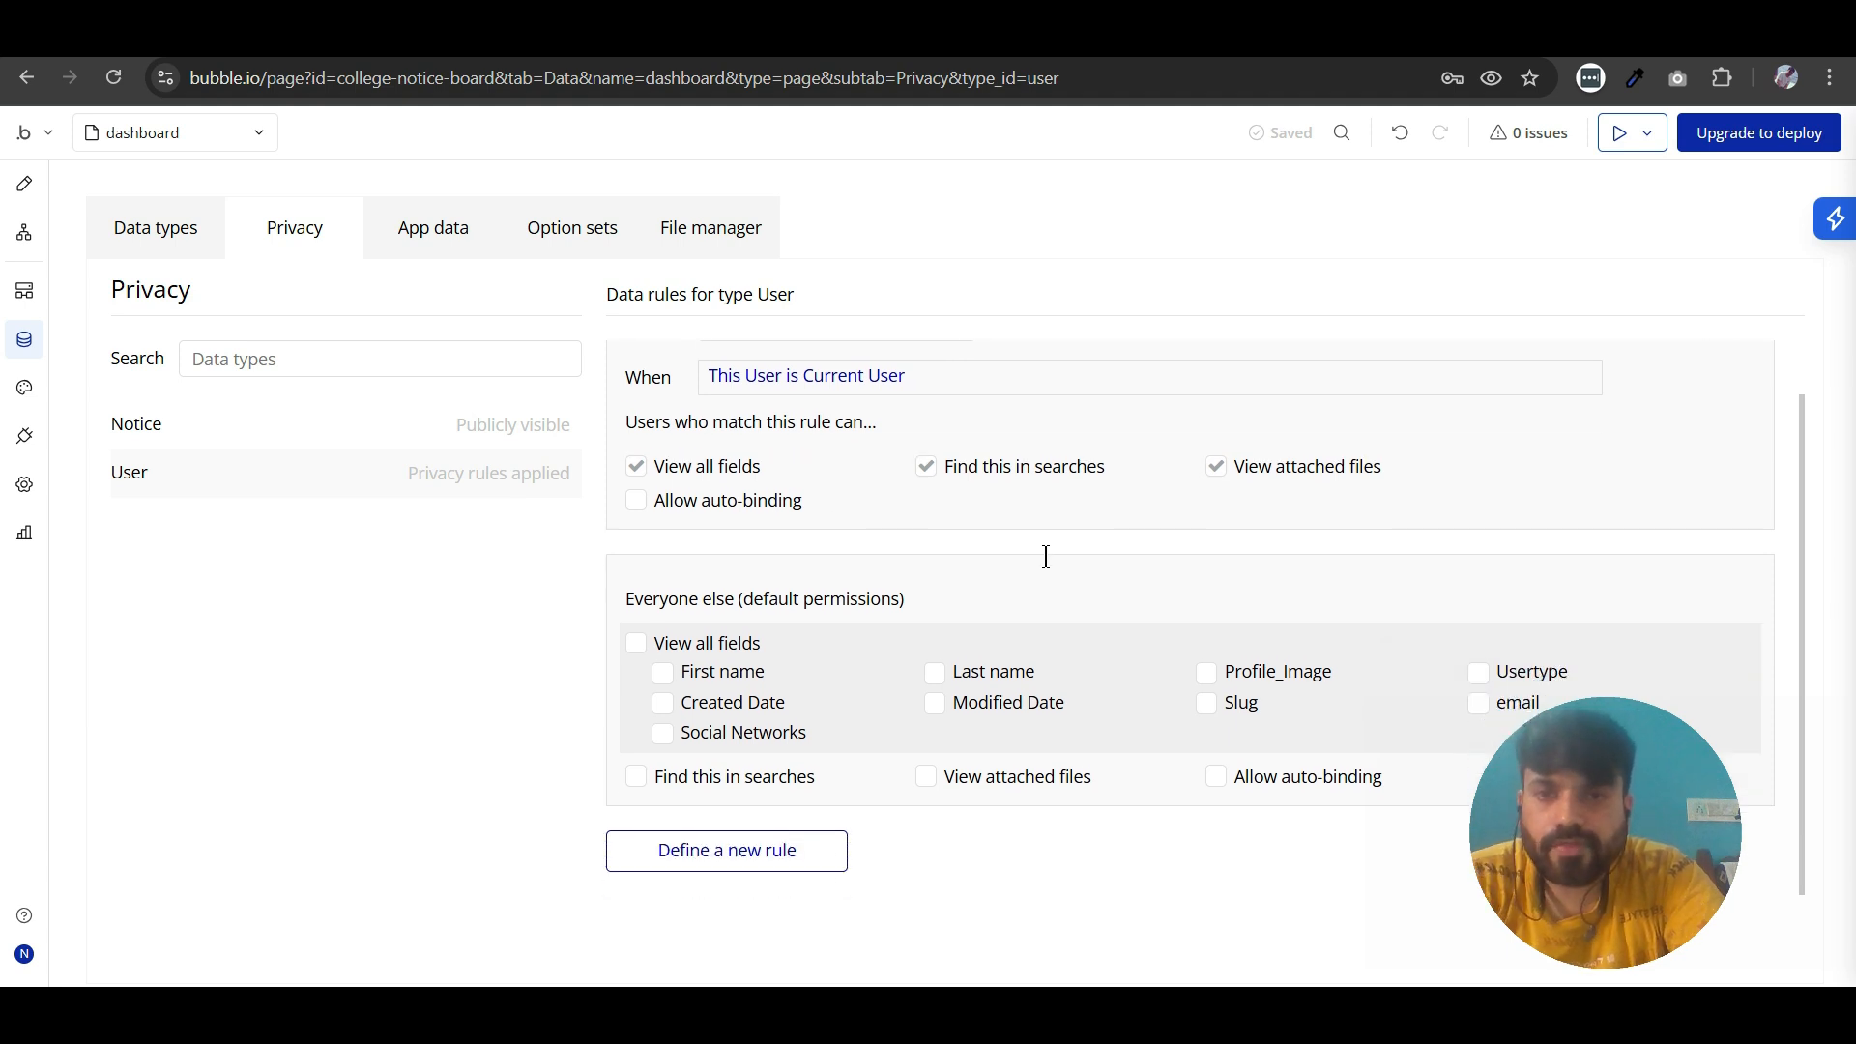
{"action": "scroll", "coordinate": [1793, 483], "scroll_direction": "up", "scroll_amount": 1}
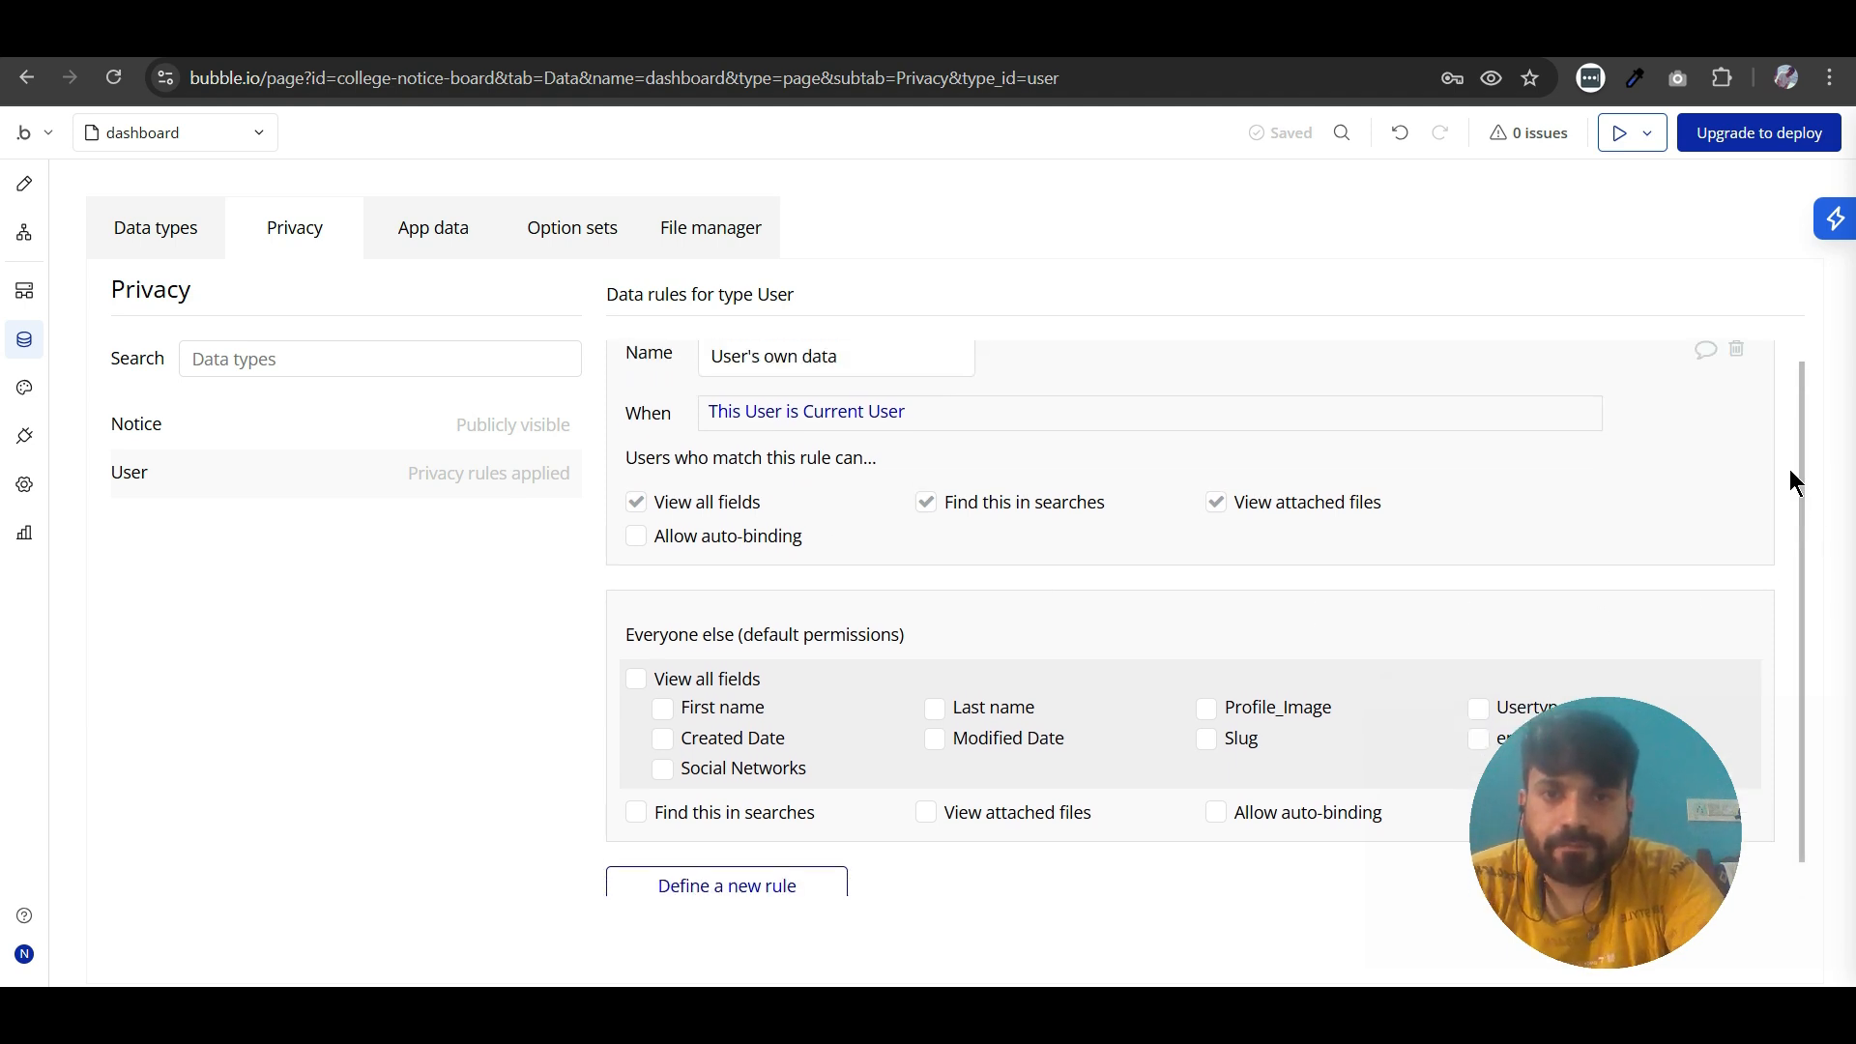
{"action": "scroll", "coordinate": [1070, 516], "scroll_direction": "down", "scroll_amount": 1}
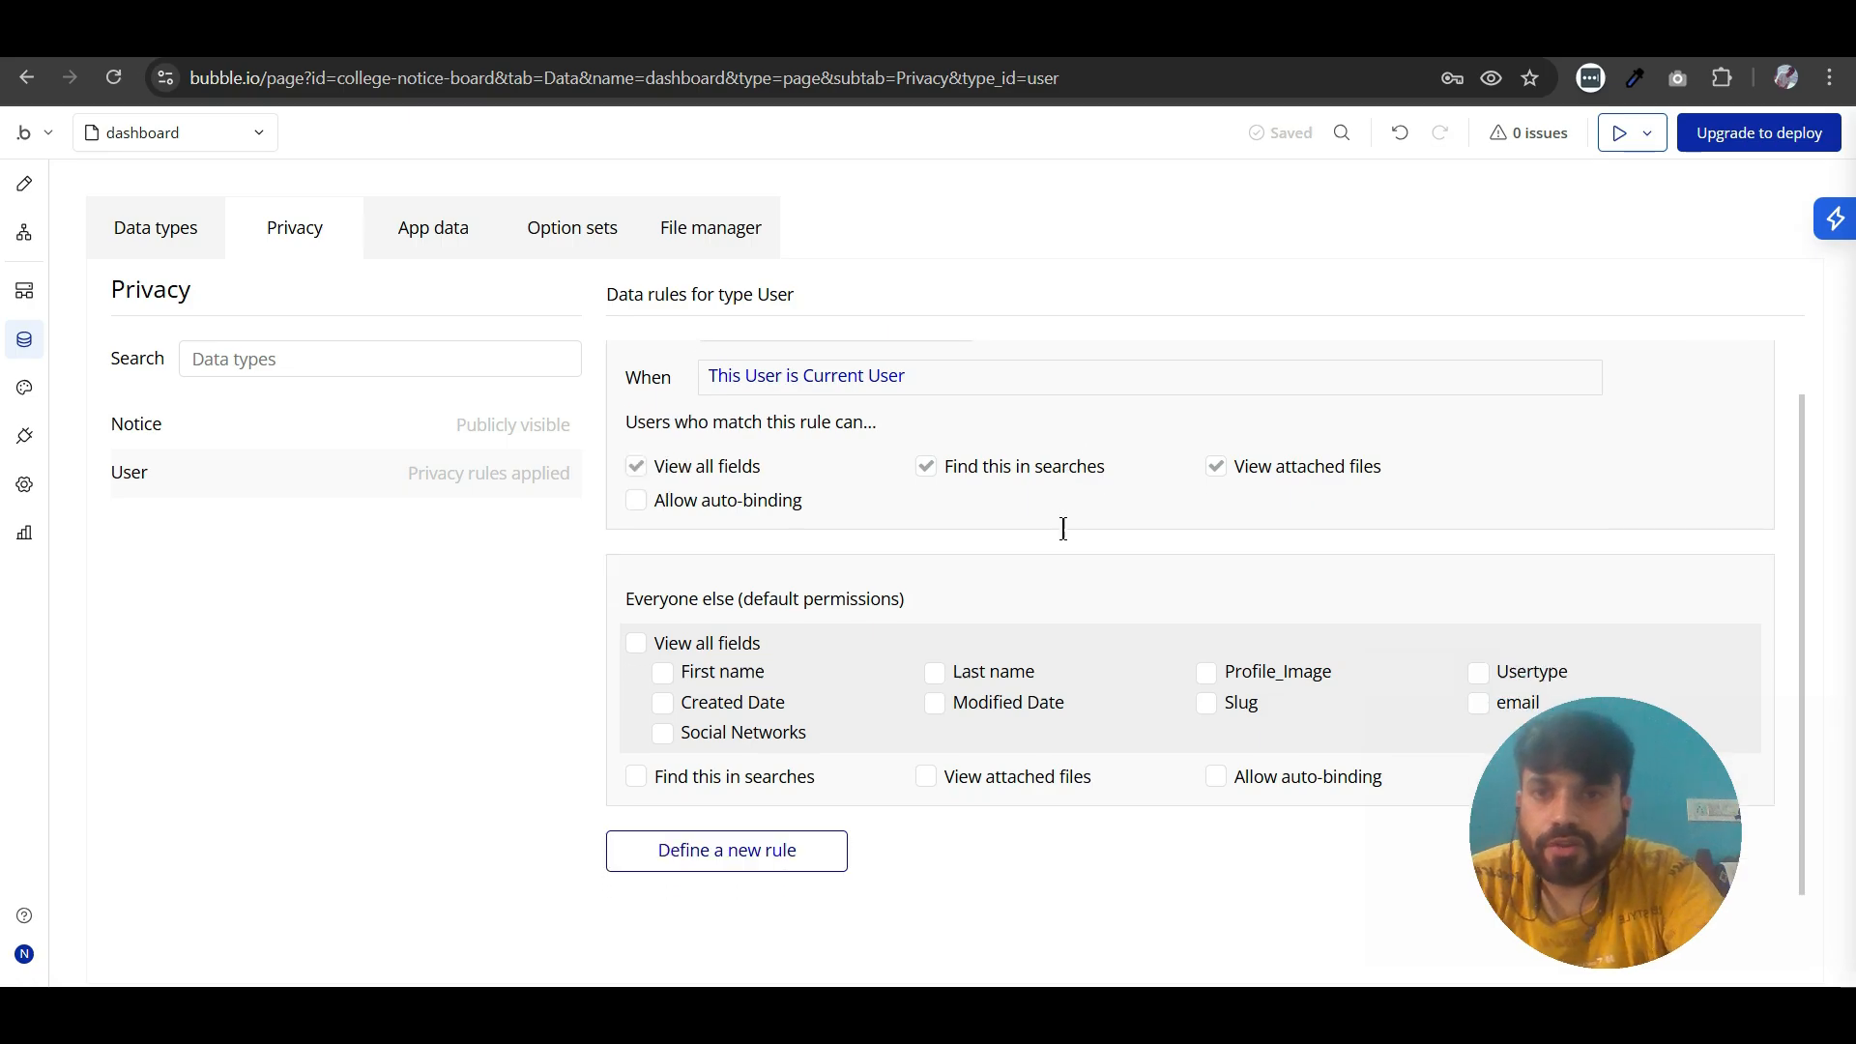
{"action": "mouse_move", "coordinate": [1592, 816]}
{"action": "left_mouse_down"}
{"action": "mouse_move", "coordinate": [1636, 874]}
{"action": "mouse_move", "coordinate": [1599, 825]}
{"action": "left_mouse_up"}
{"action": "left_click_drag", "start_coordinate": [1373, 709], "coordinate": [1508, 755]}
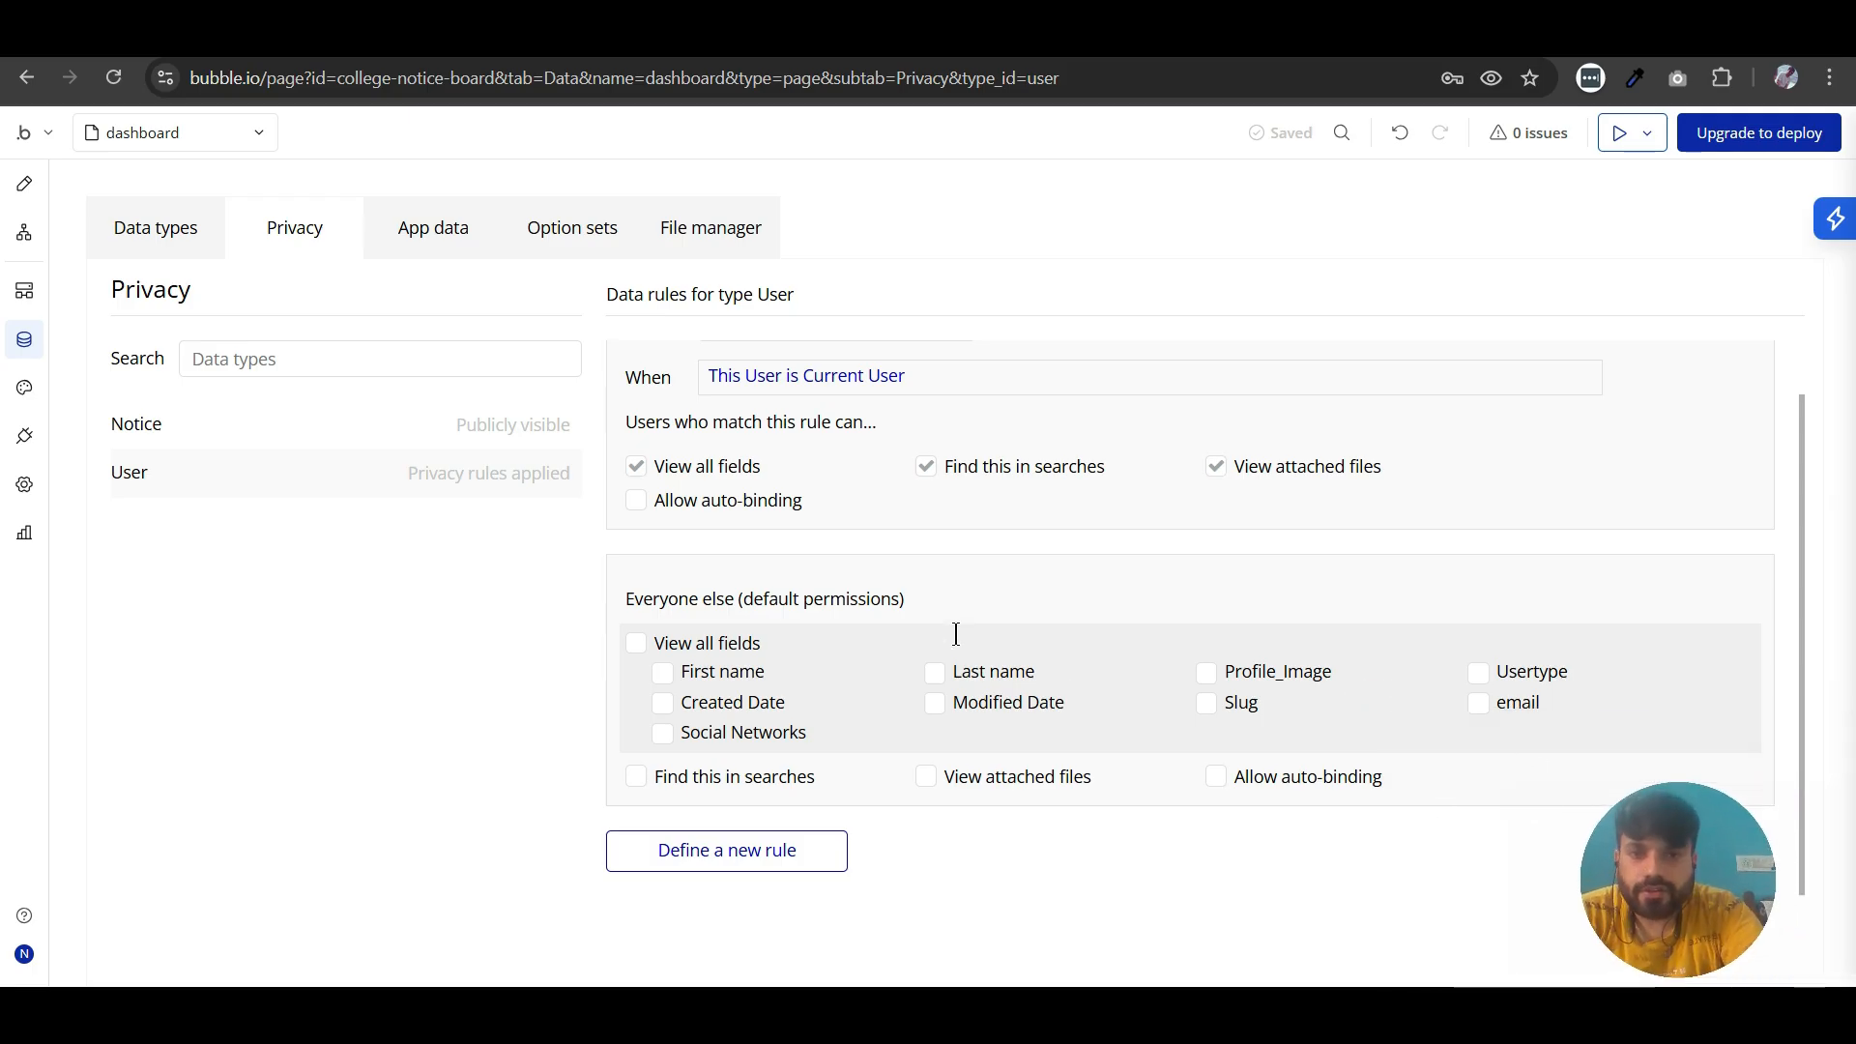
{"action": "left_click", "coordinate": [1208, 674]}
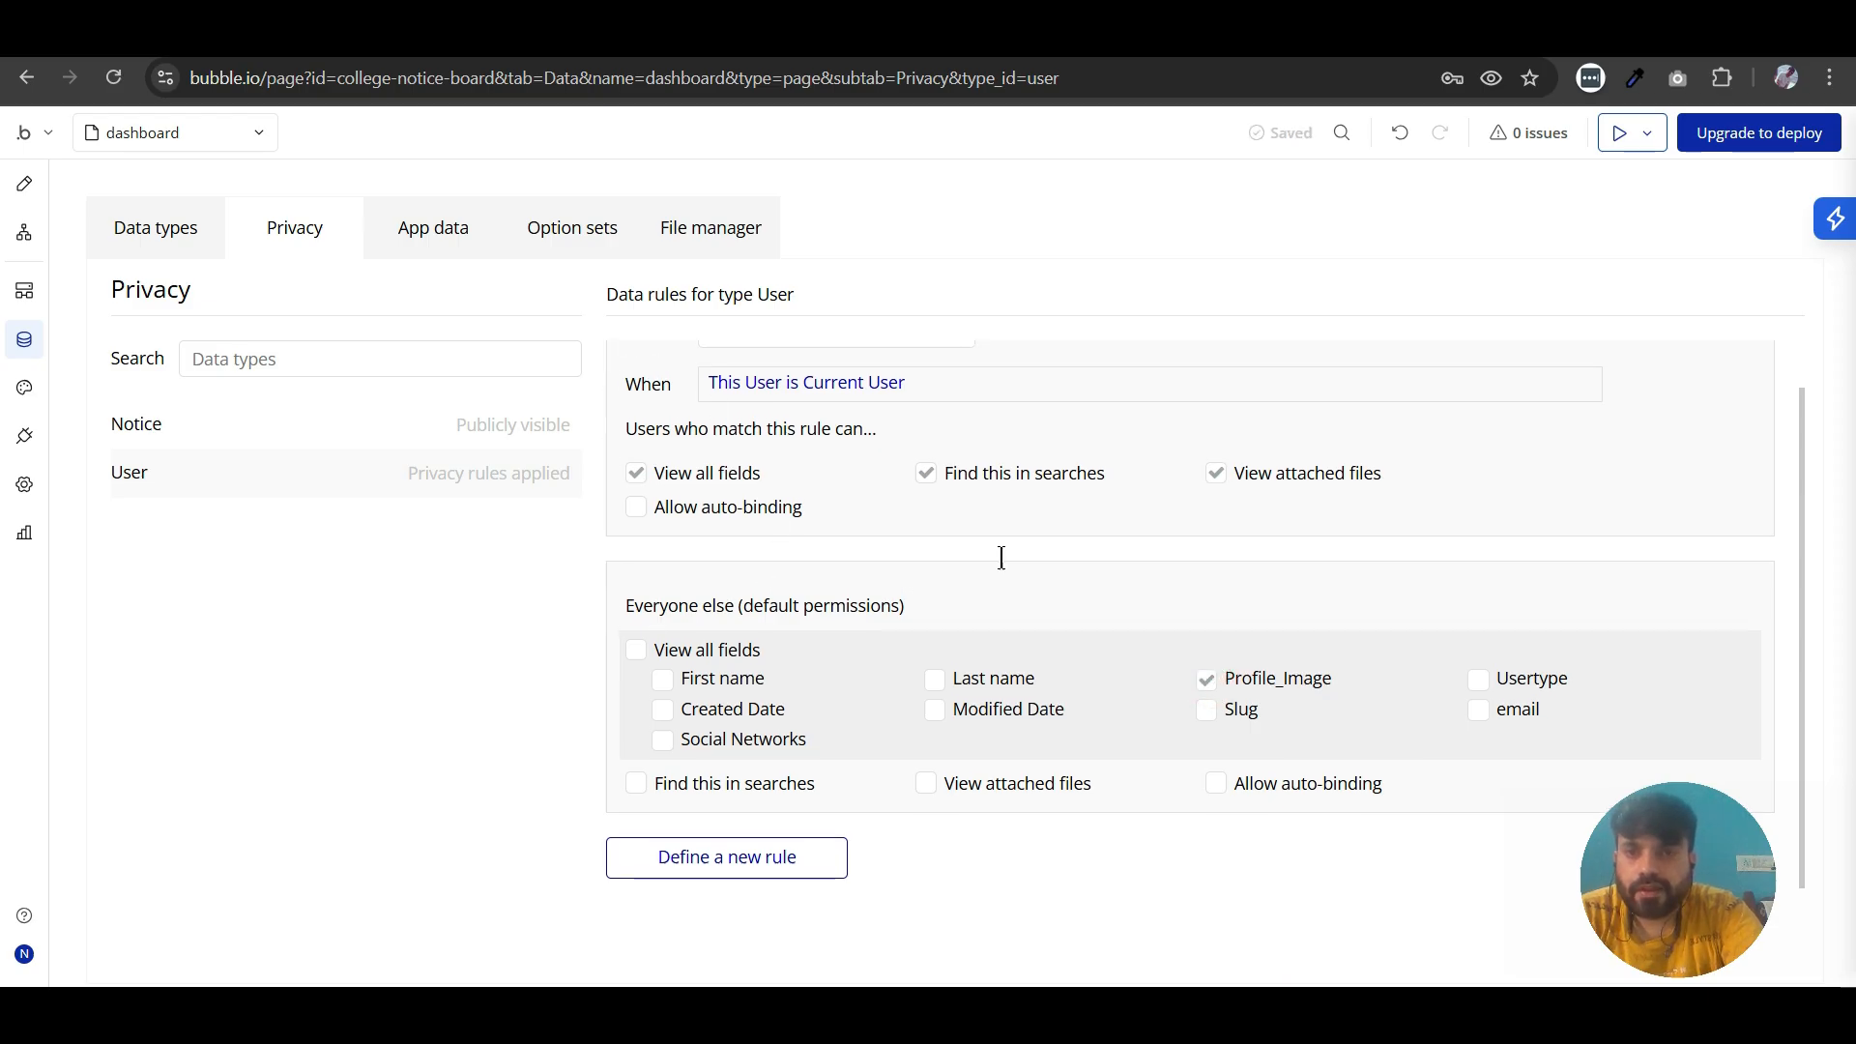
{"action": "scroll", "coordinate": [1003, 556], "scroll_direction": "up", "scroll_amount": 1}
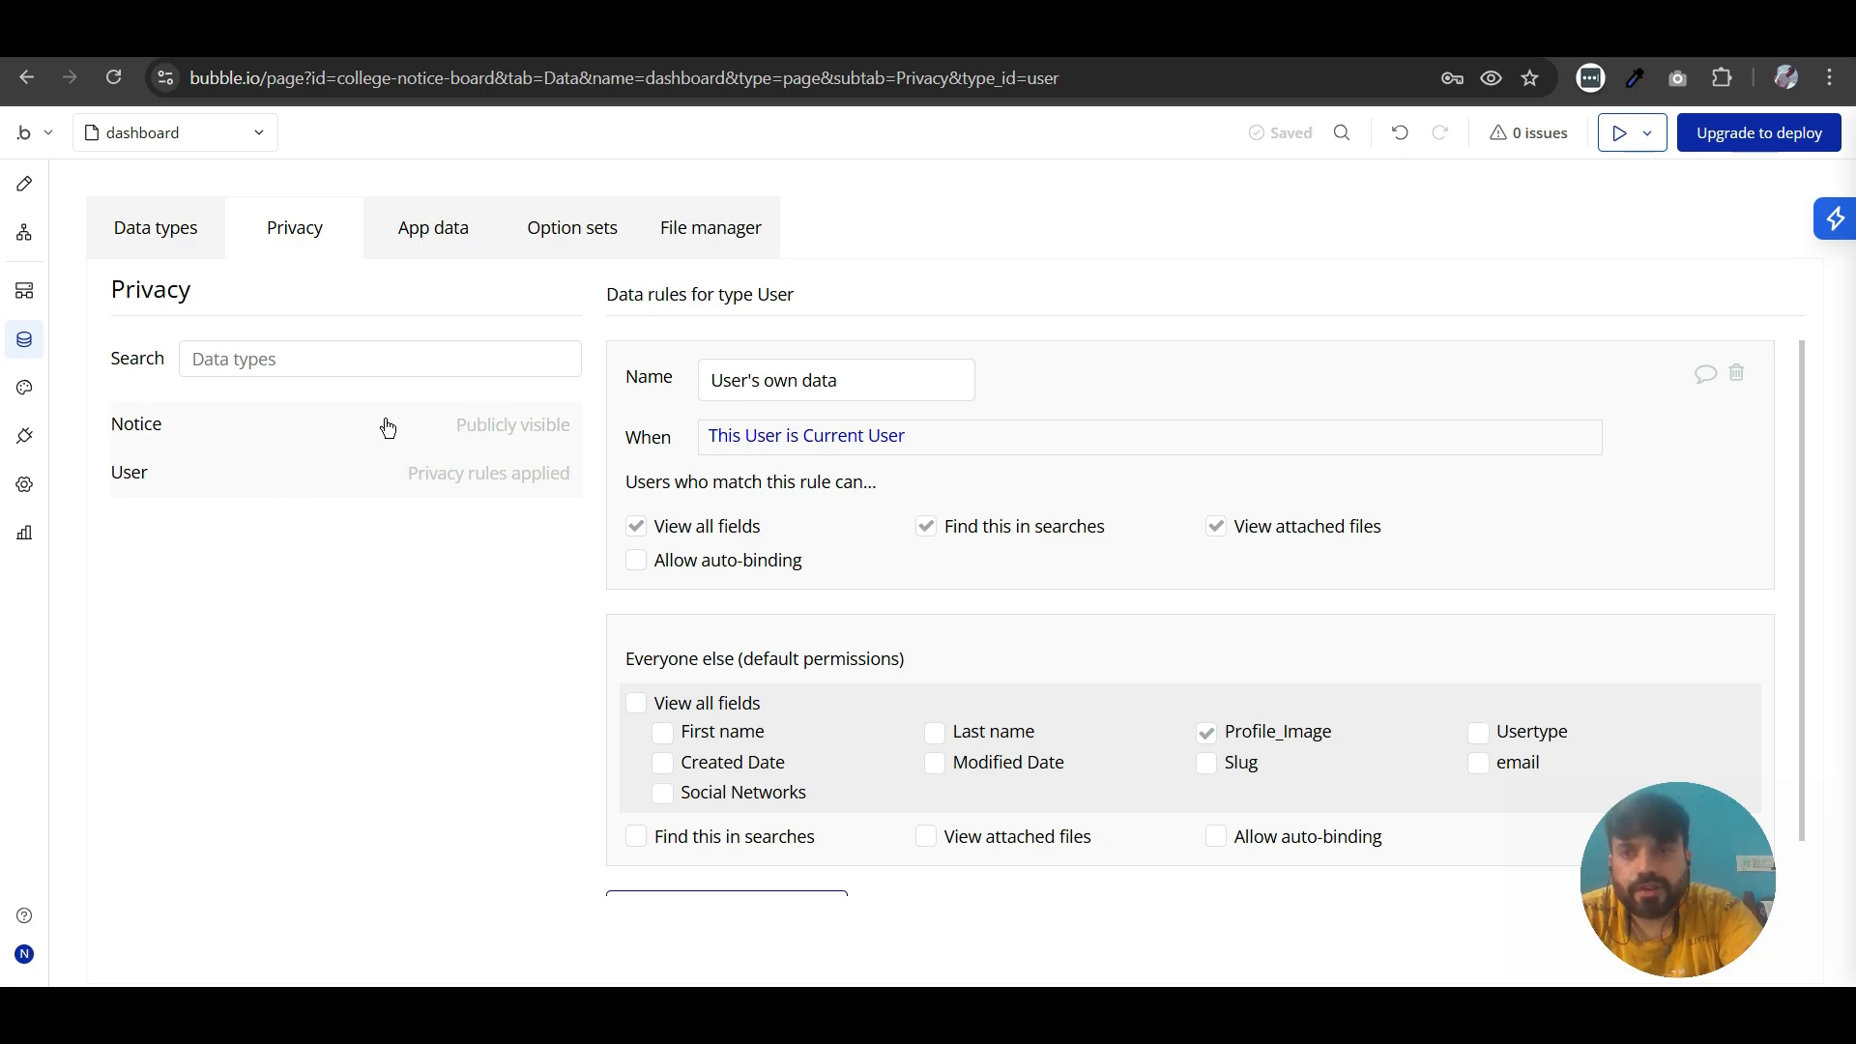
{"action": "scroll", "coordinate": [705, 648], "scroll_direction": "down", "scroll_amount": 1}
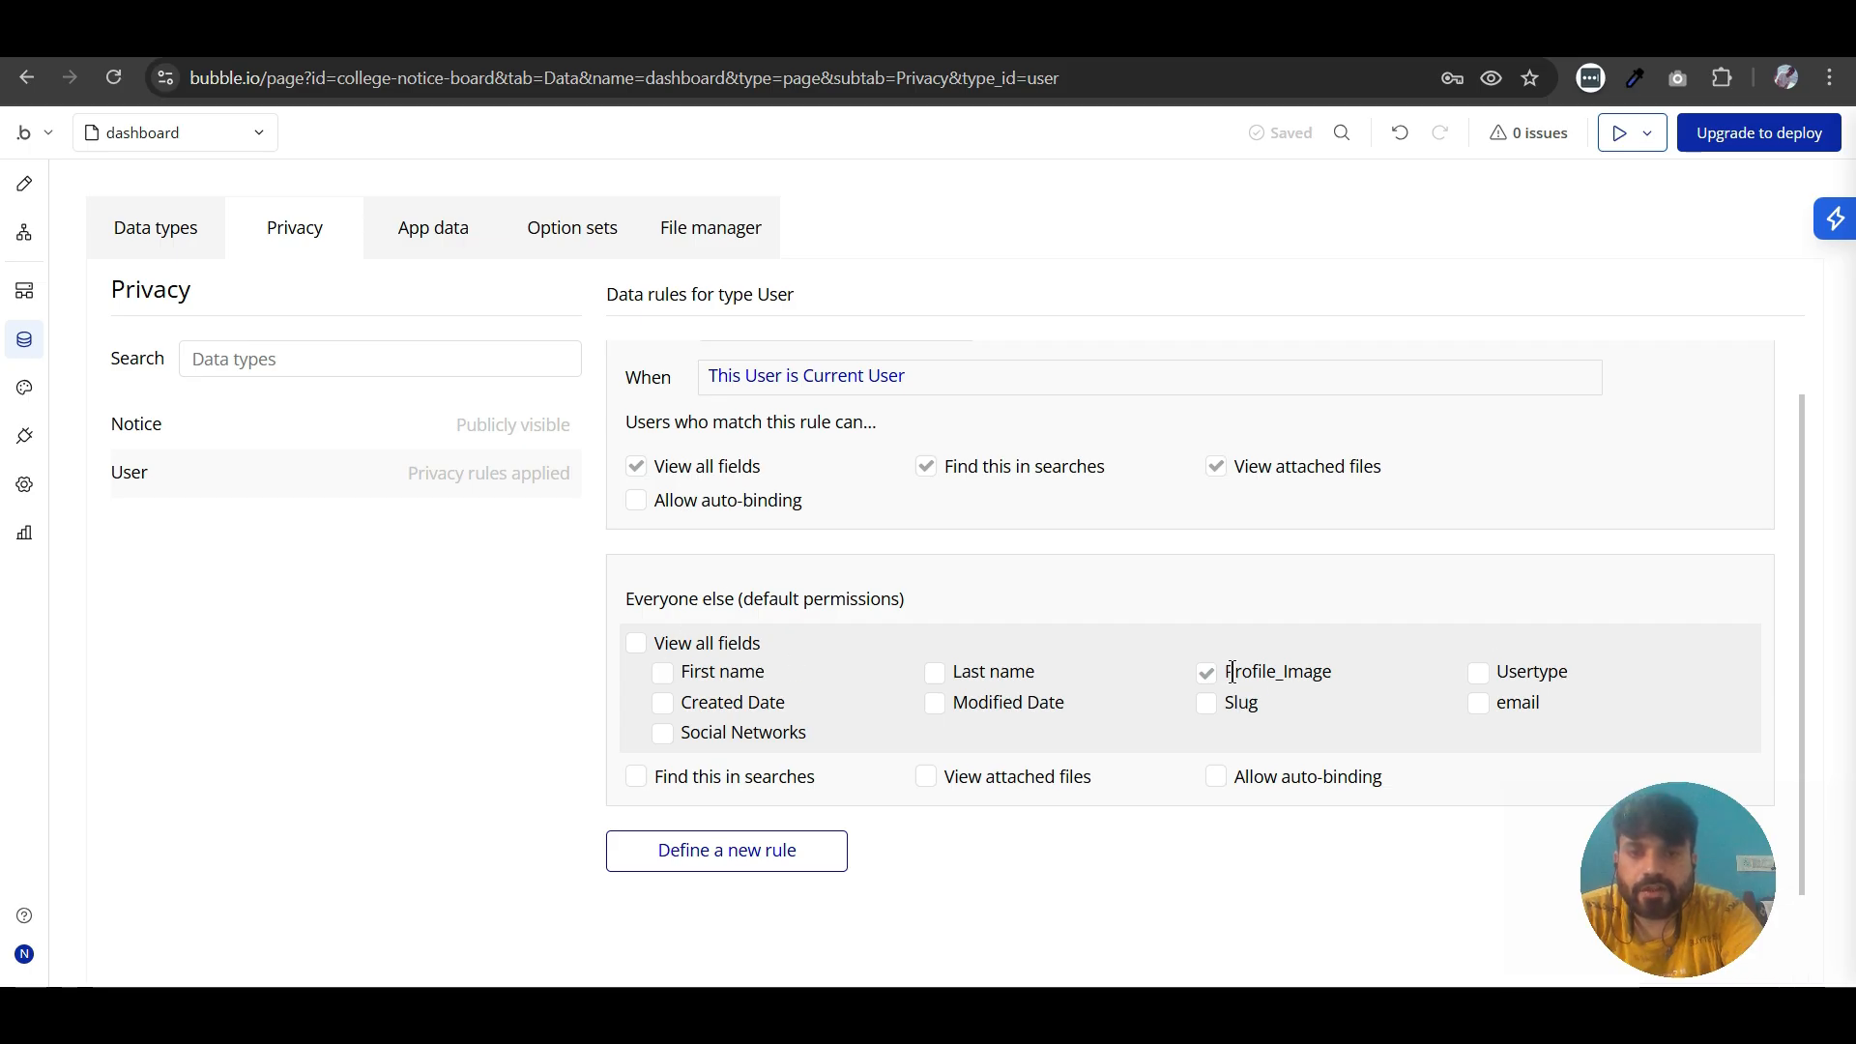
{"action": "left_click_drag", "start_coordinate": [1232, 671], "coordinate": [1309, 671]}
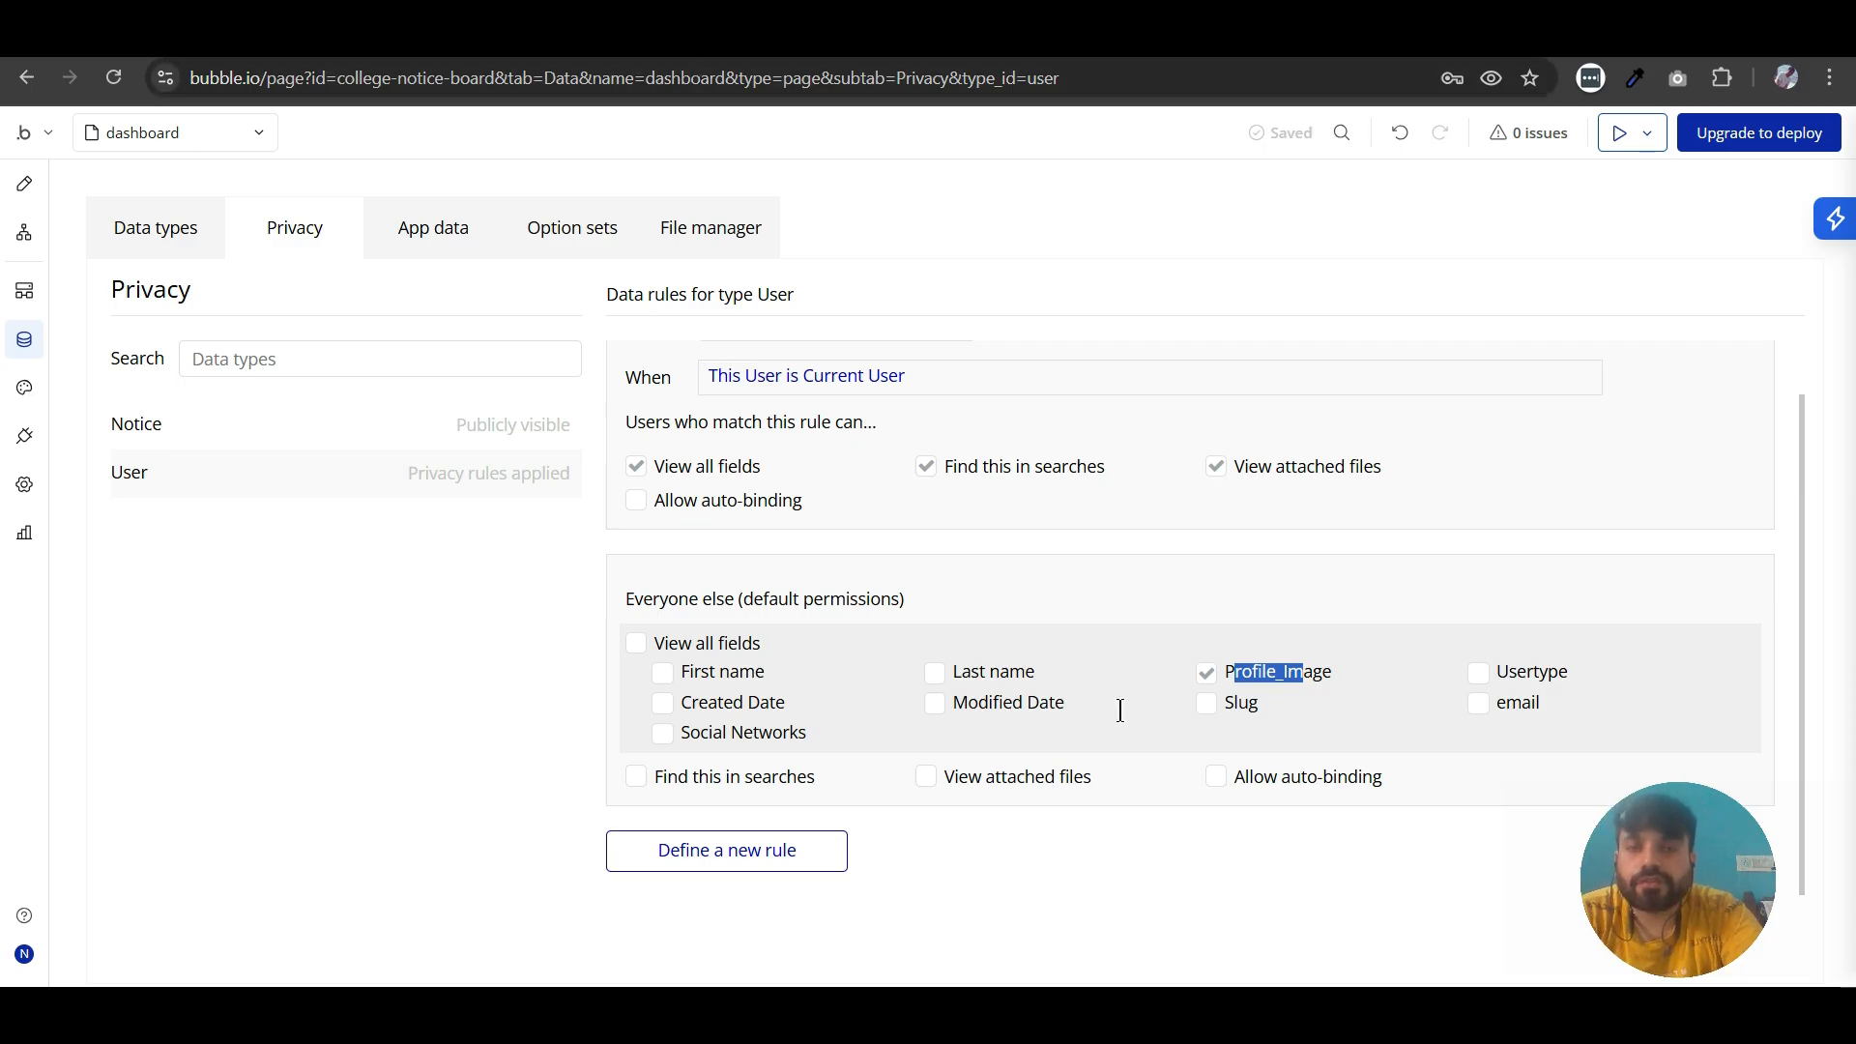
- Switch to the dashboard preview, refresh it, and test upvoting the College Annual Function notice twice
{"action": "left_click", "coordinate": [538, 40]}
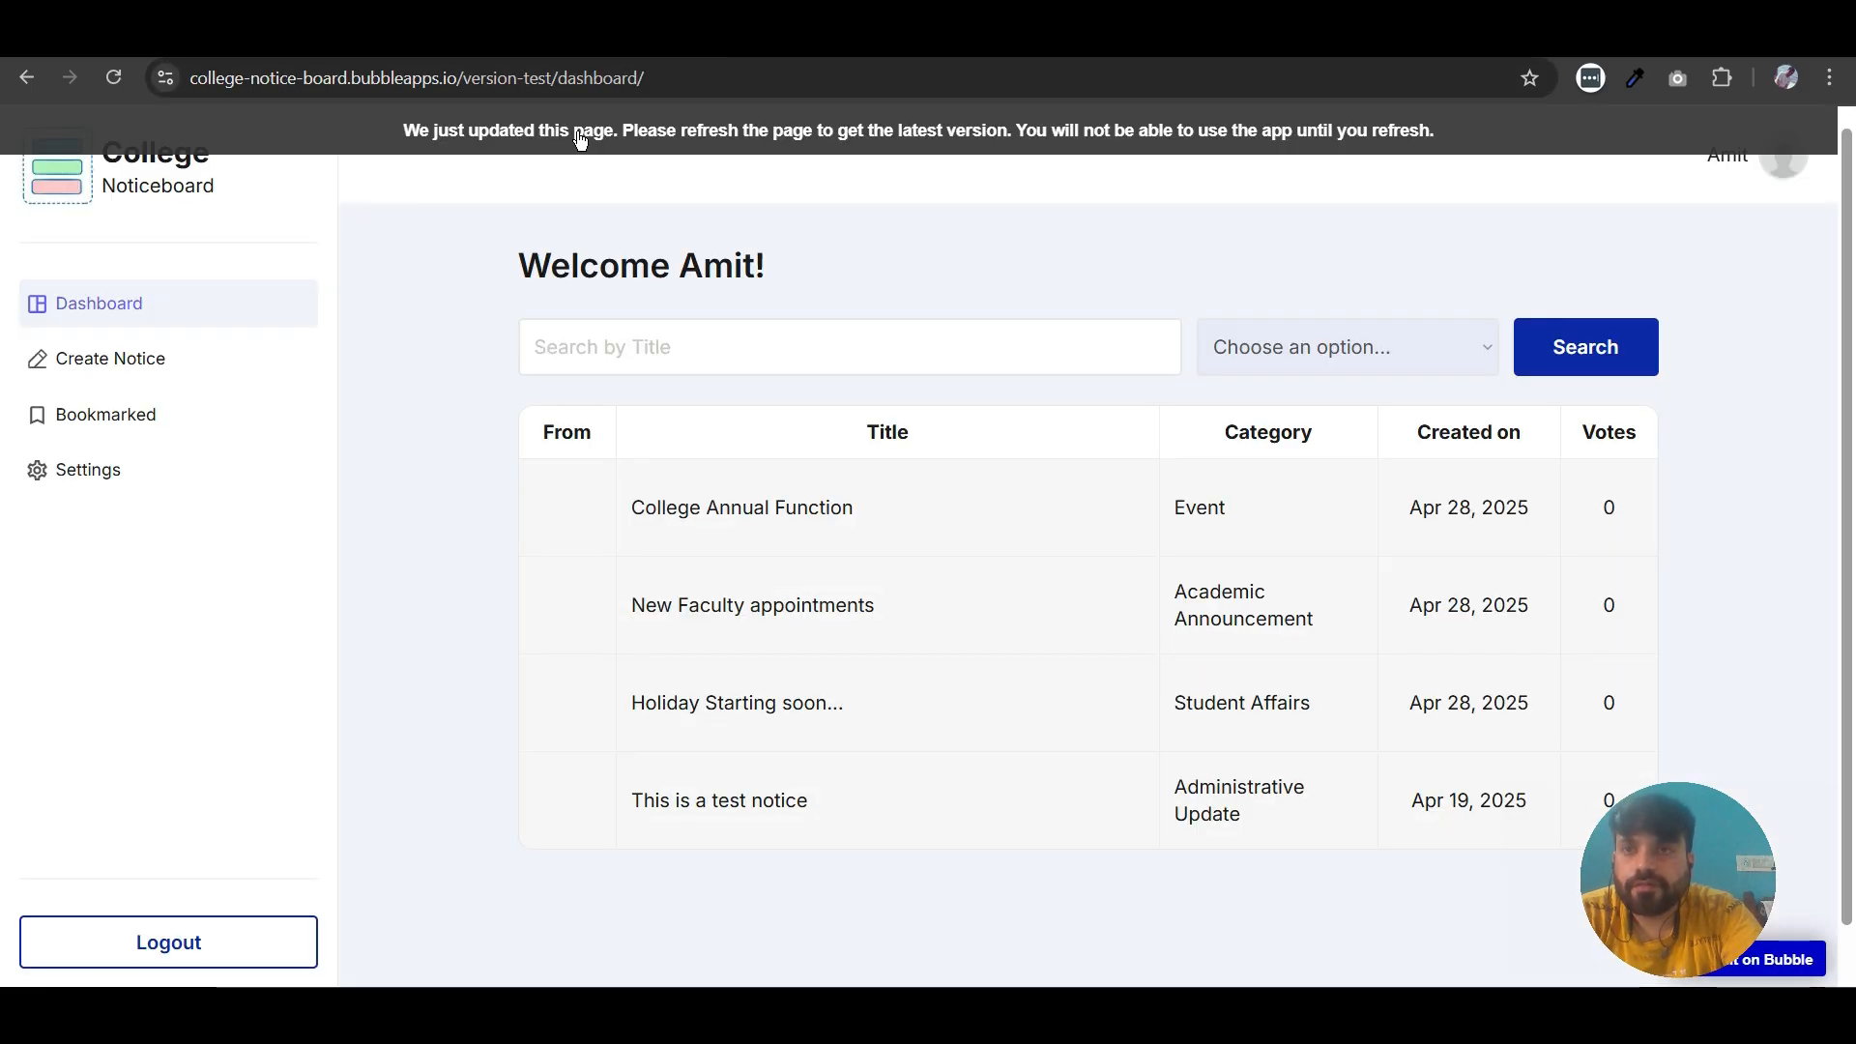
{"action": "left_click", "coordinate": [580, 136]}
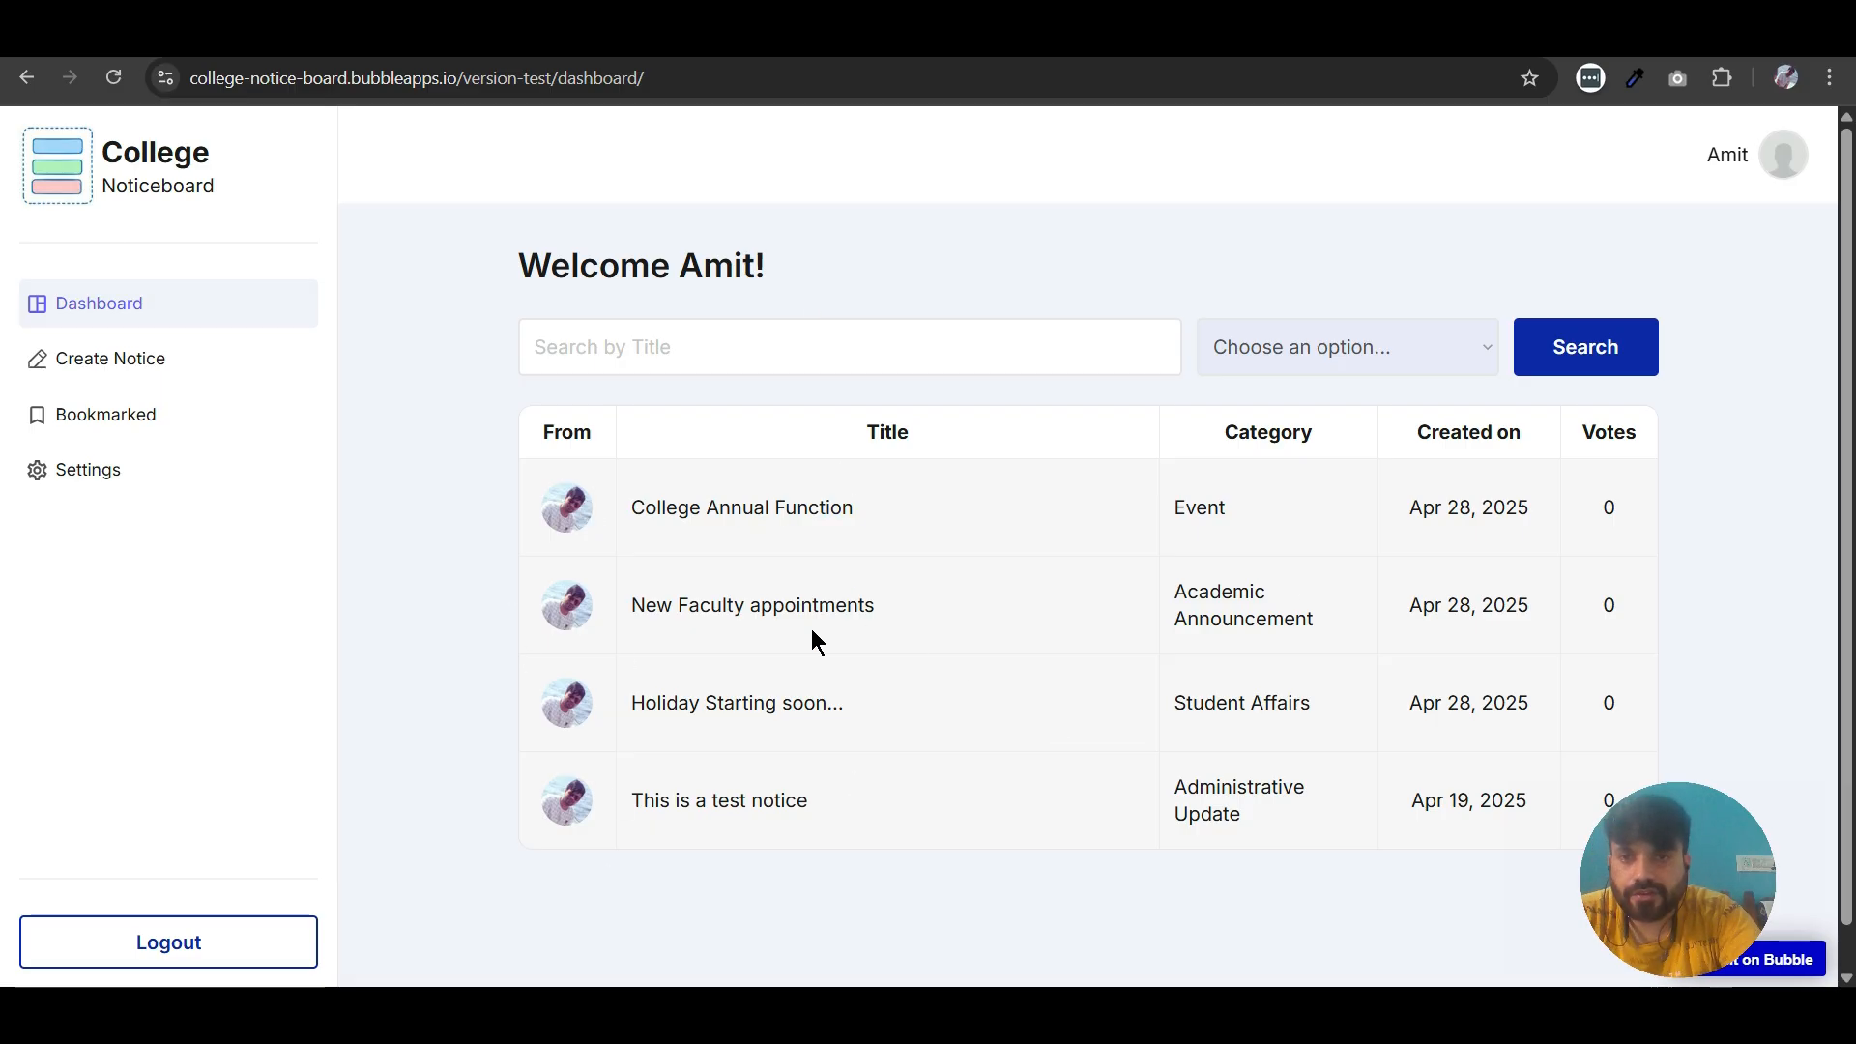
{"action": "left_click", "coordinate": [730, 519]}
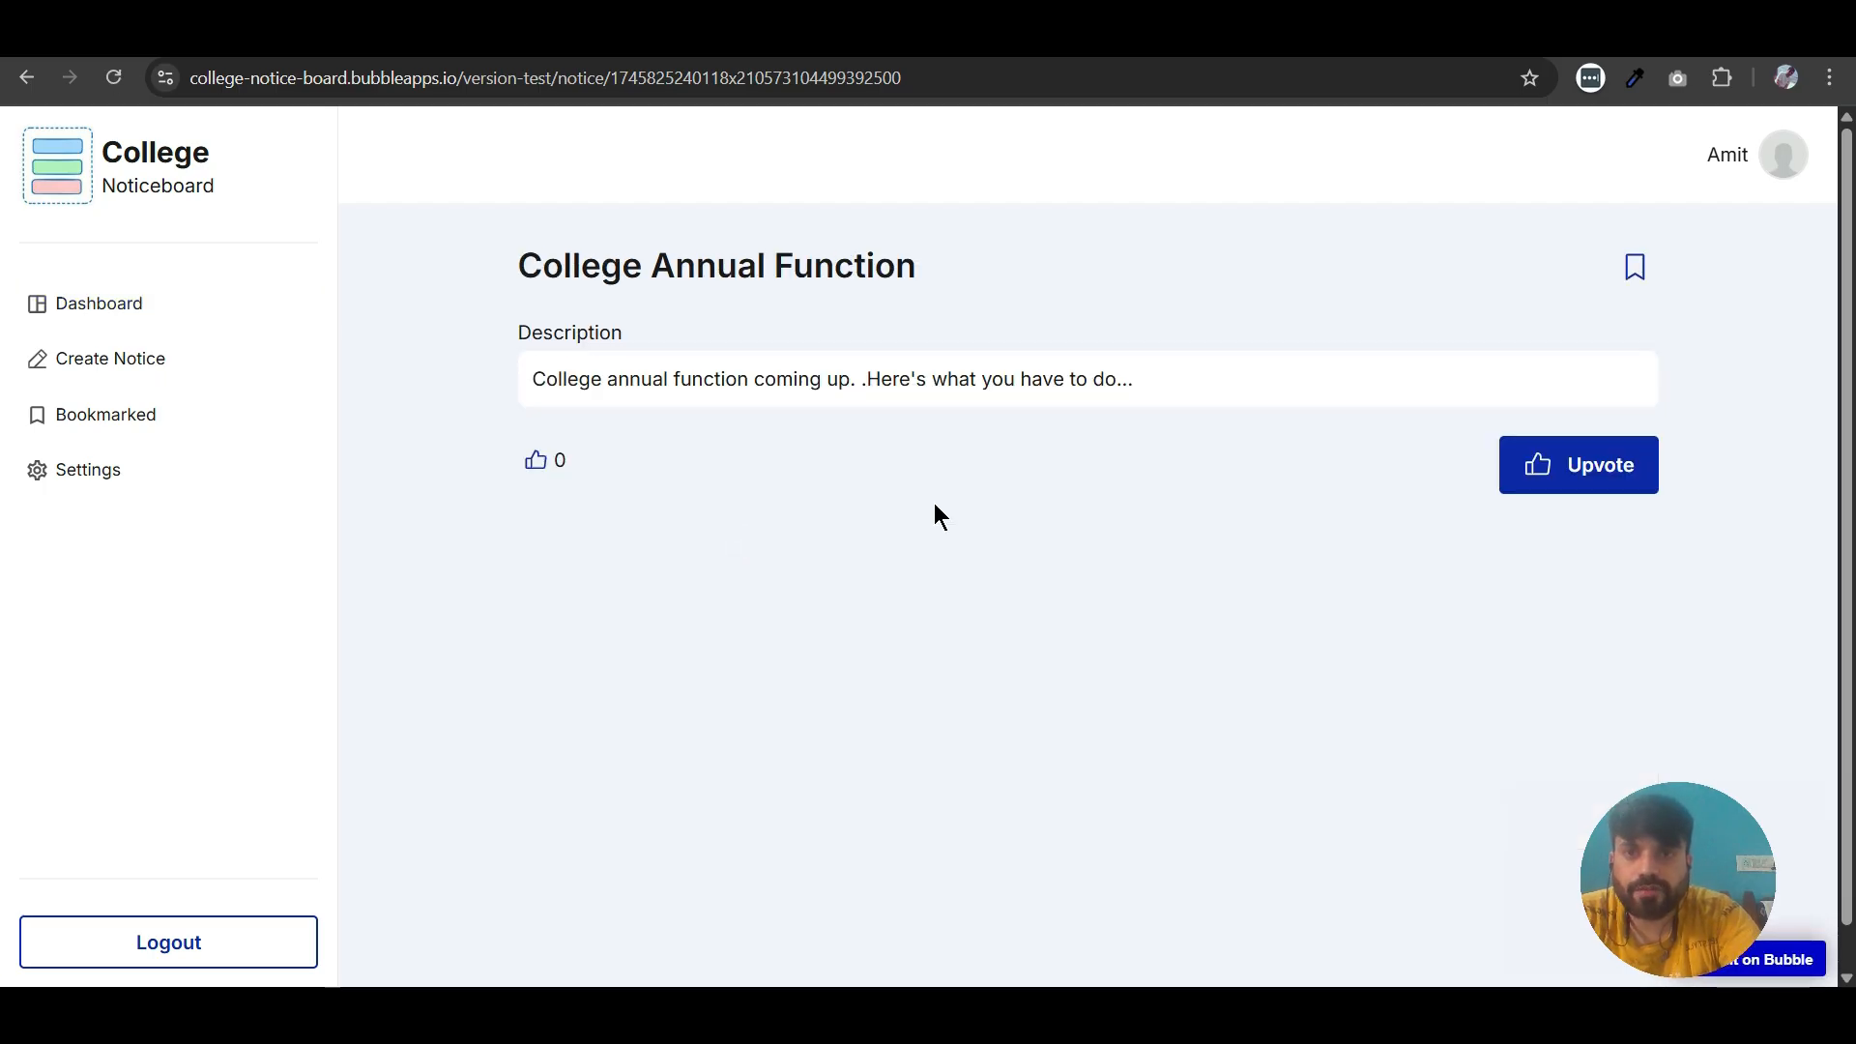
{"action": "left_click", "coordinate": [1572, 471]}
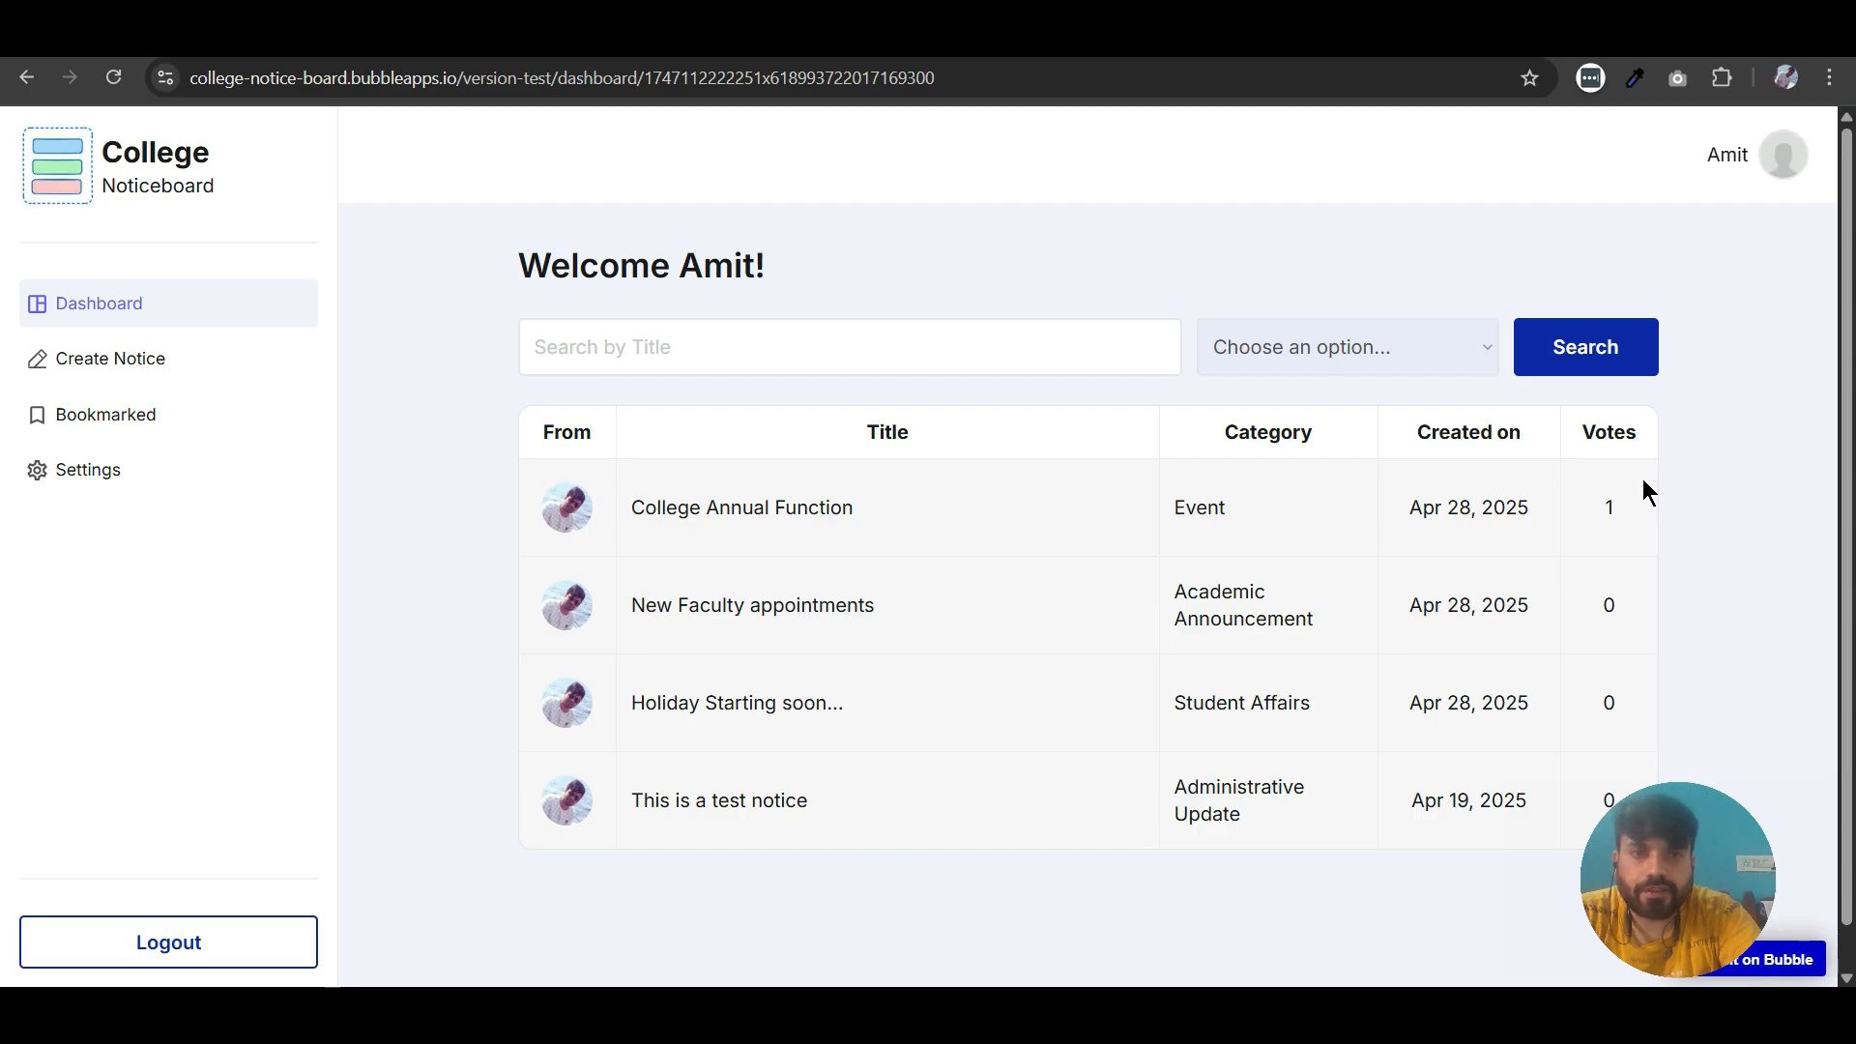
{"action": "left_click", "coordinate": [816, 515]}
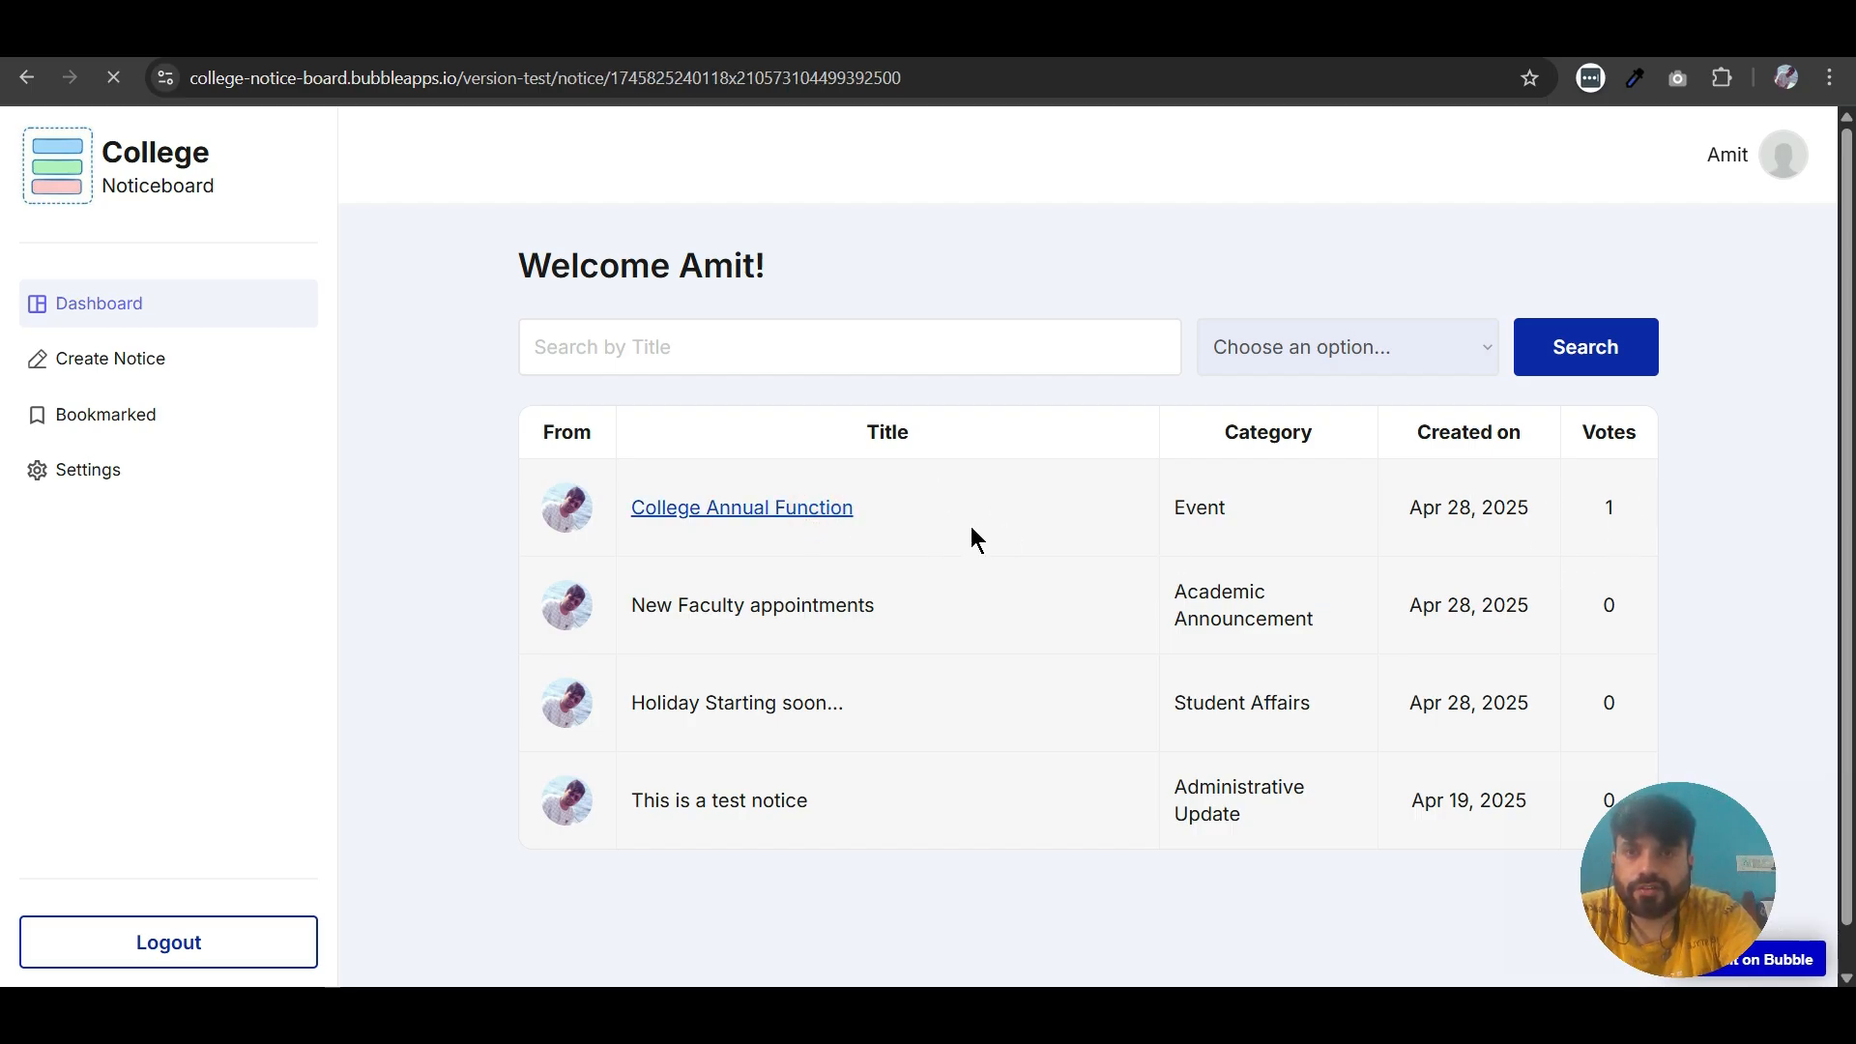
{"action": "left_click", "coordinate": [1536, 467]}
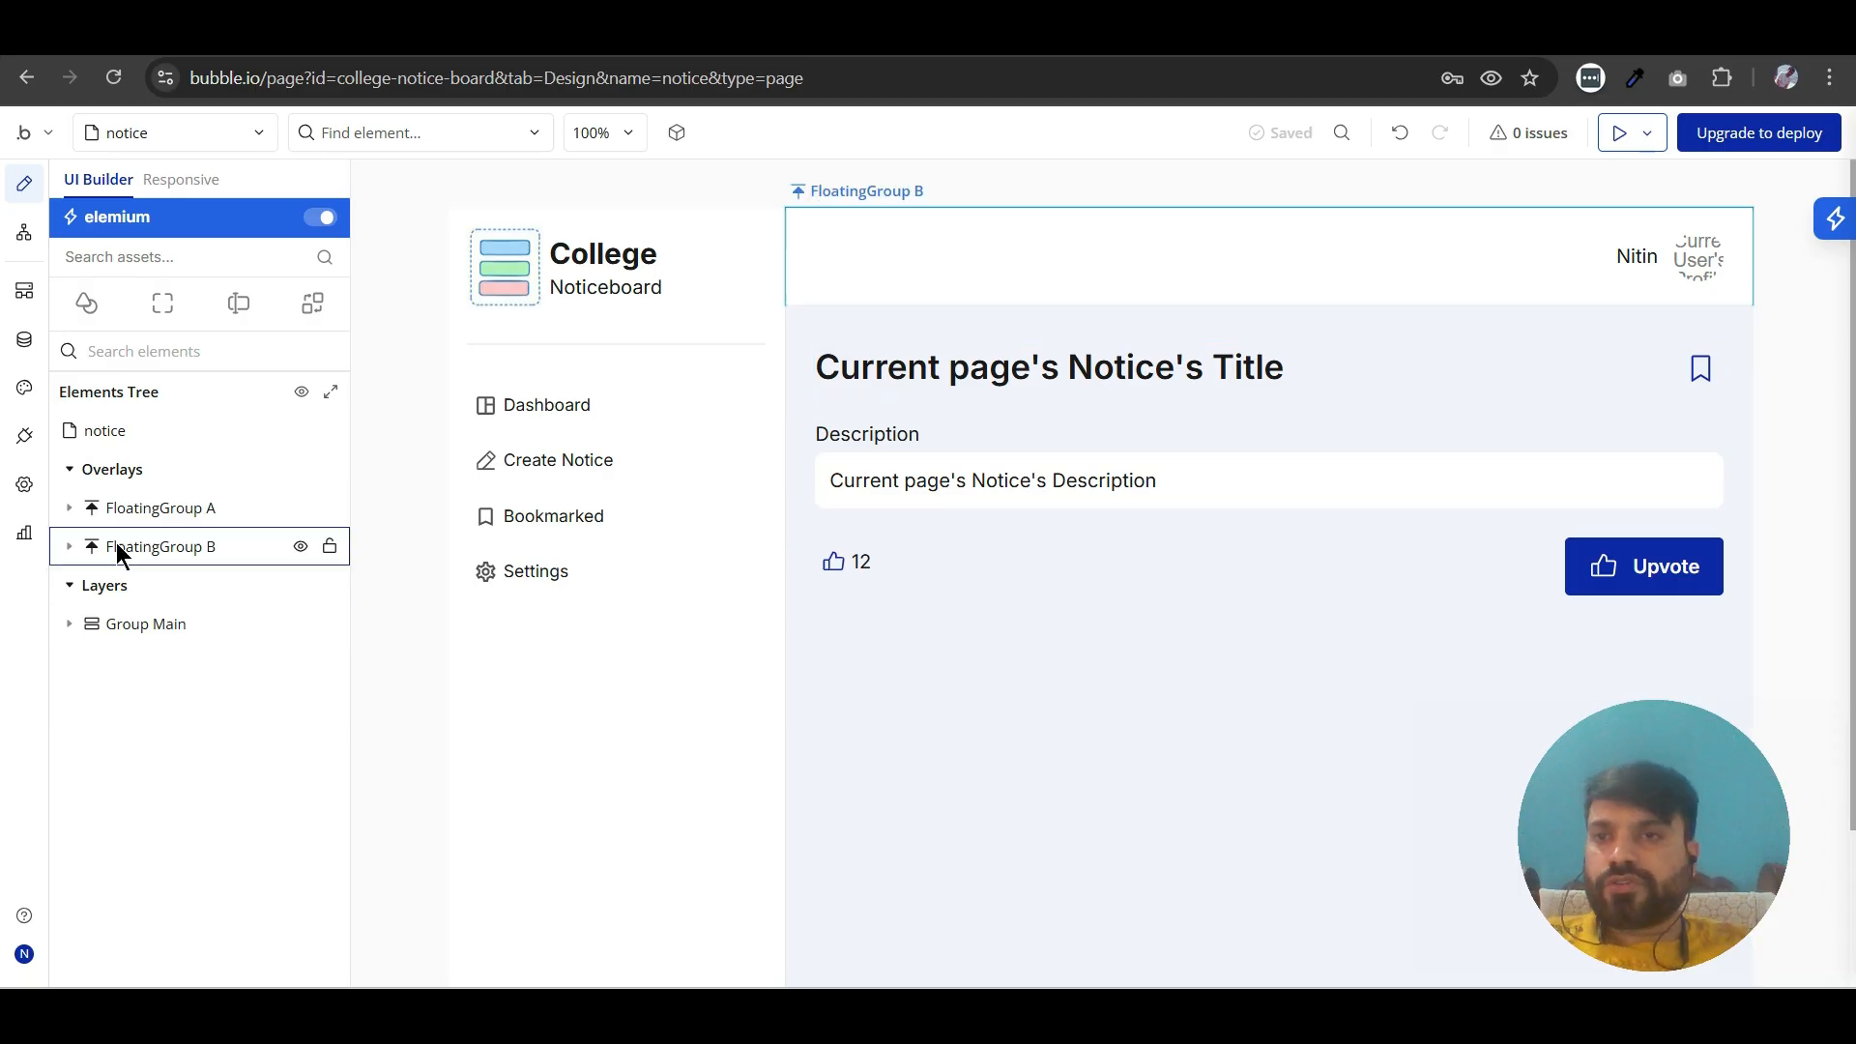
- Add a text element between the notice page's title and description, starting with "Posted on"
{"action": "left_click", "coordinate": [87, 305]}
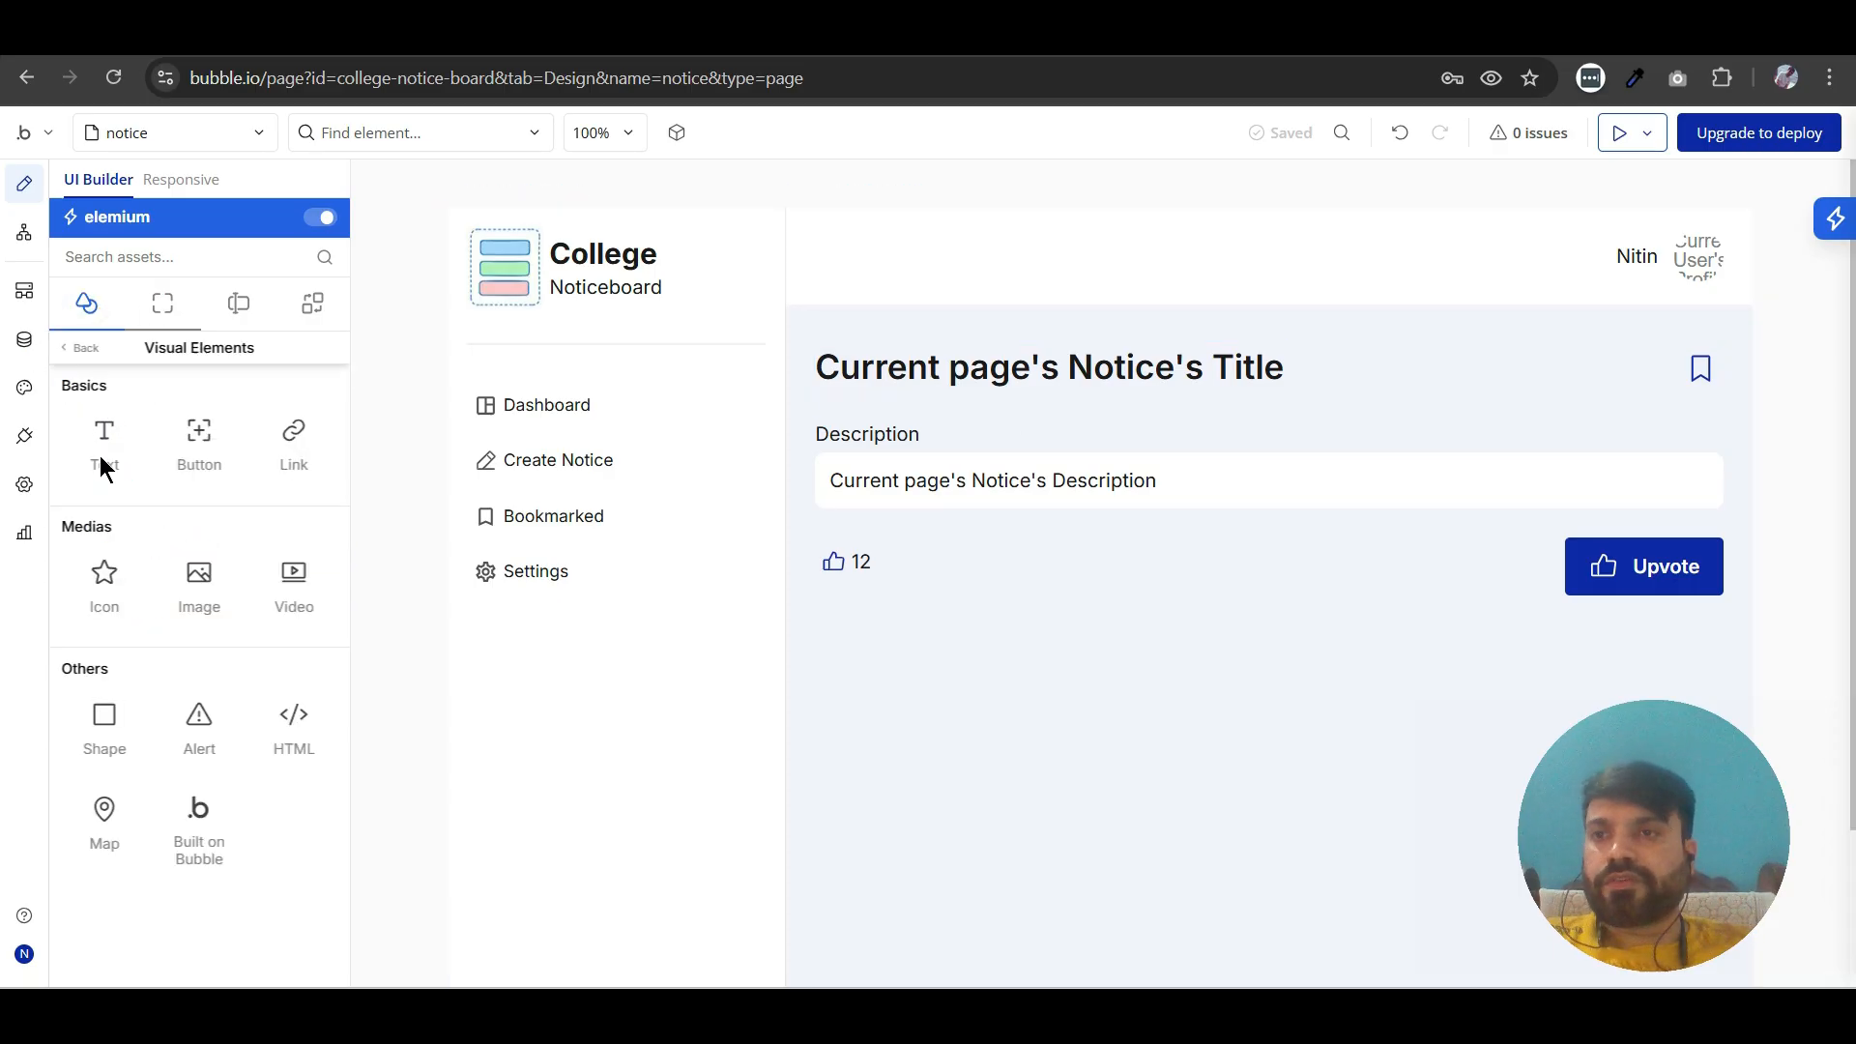
{"action": "left_click_drag", "start_coordinate": [101, 447], "coordinate": [895, 425]}
{"action": "left_click", "coordinate": [420, 498]}
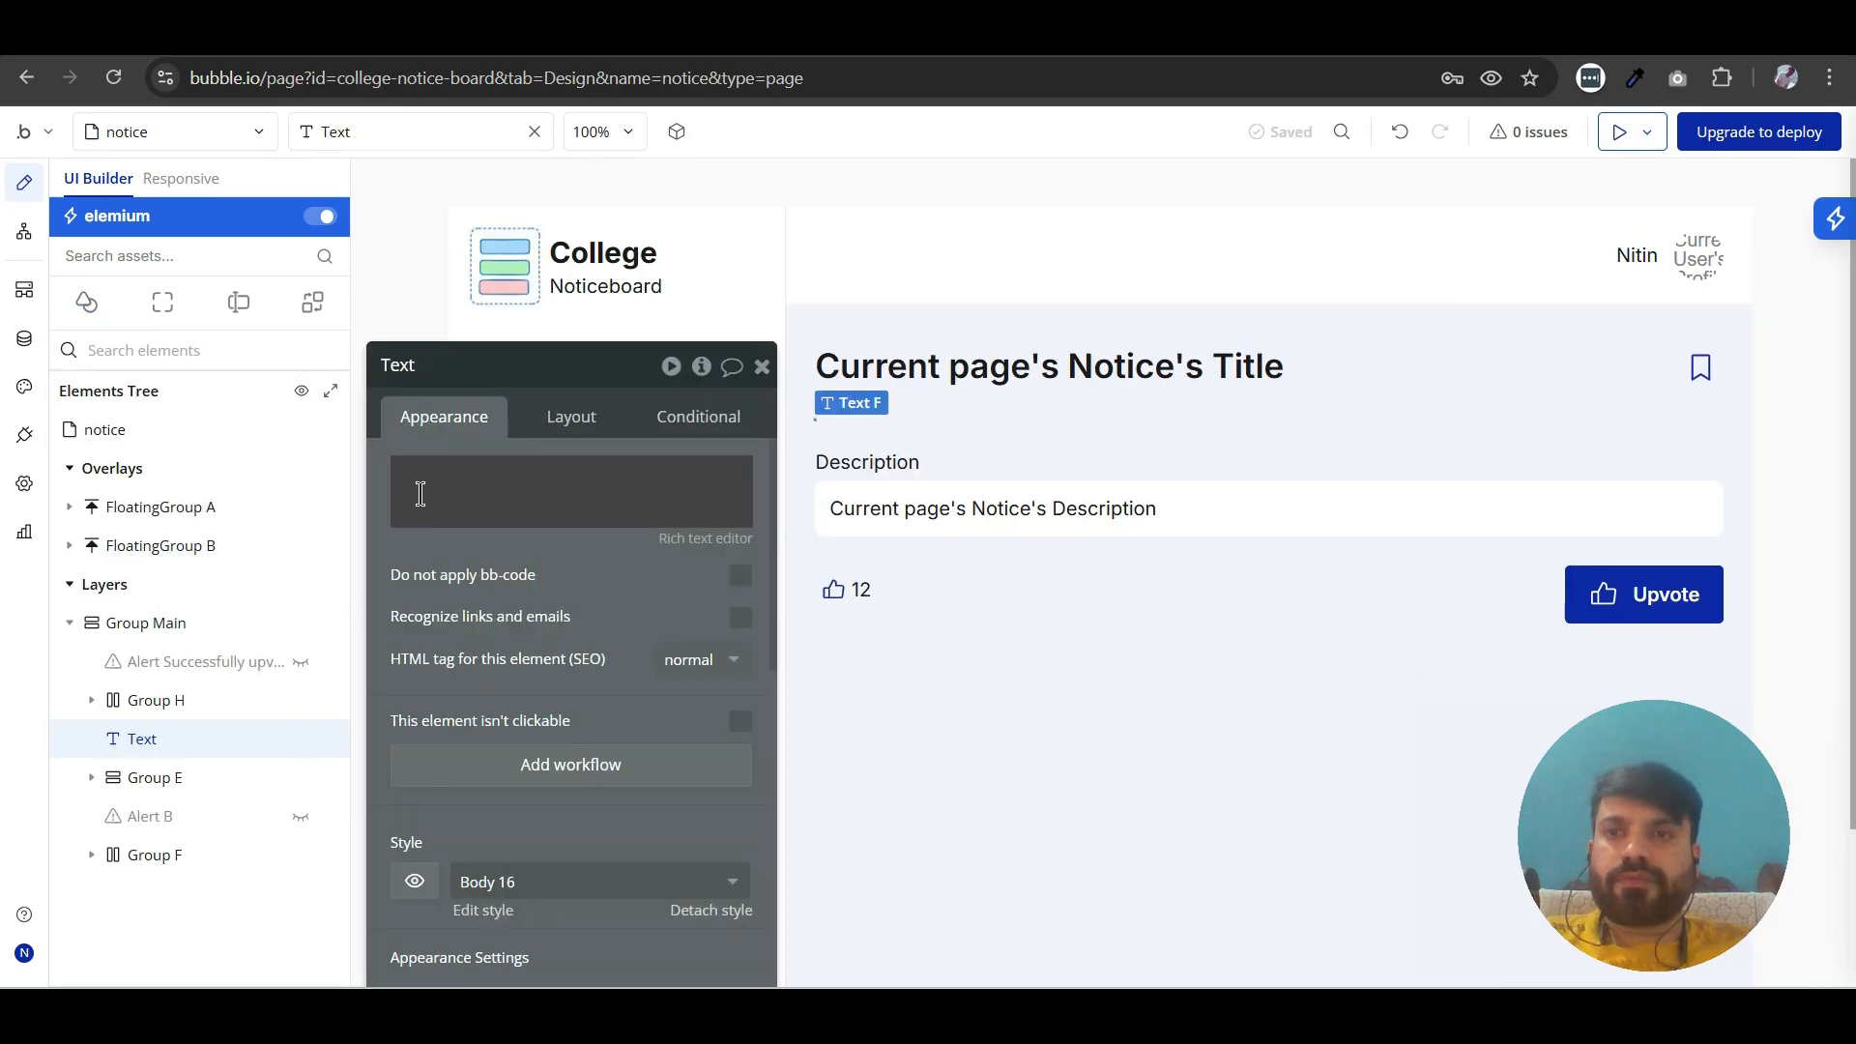
{"action": "left_click", "coordinate": [420, 494]}
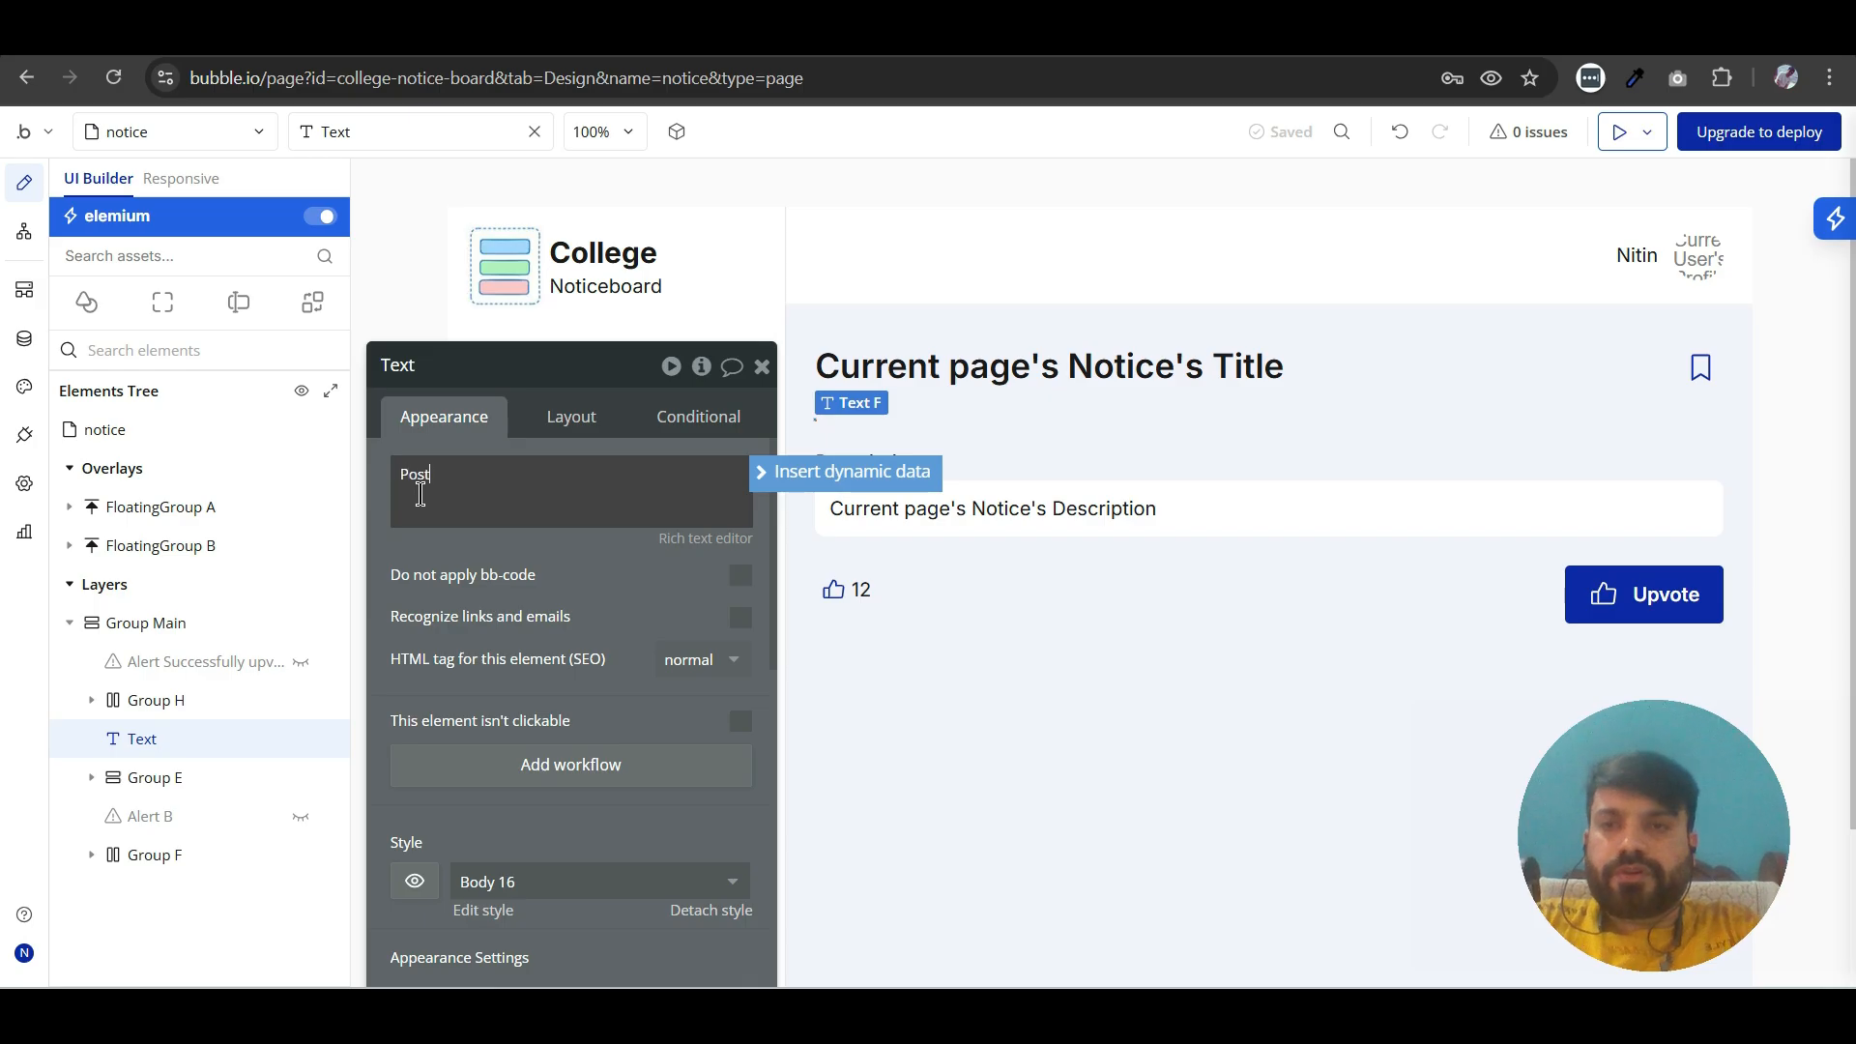
- Insert Current page's Notice's Creation Date after "Posted on", formatted as May 13, 2025, and set the canvas placeholder to "Posted on May 13, 2025"
{"action": "left_click", "coordinate": [808, 471]}
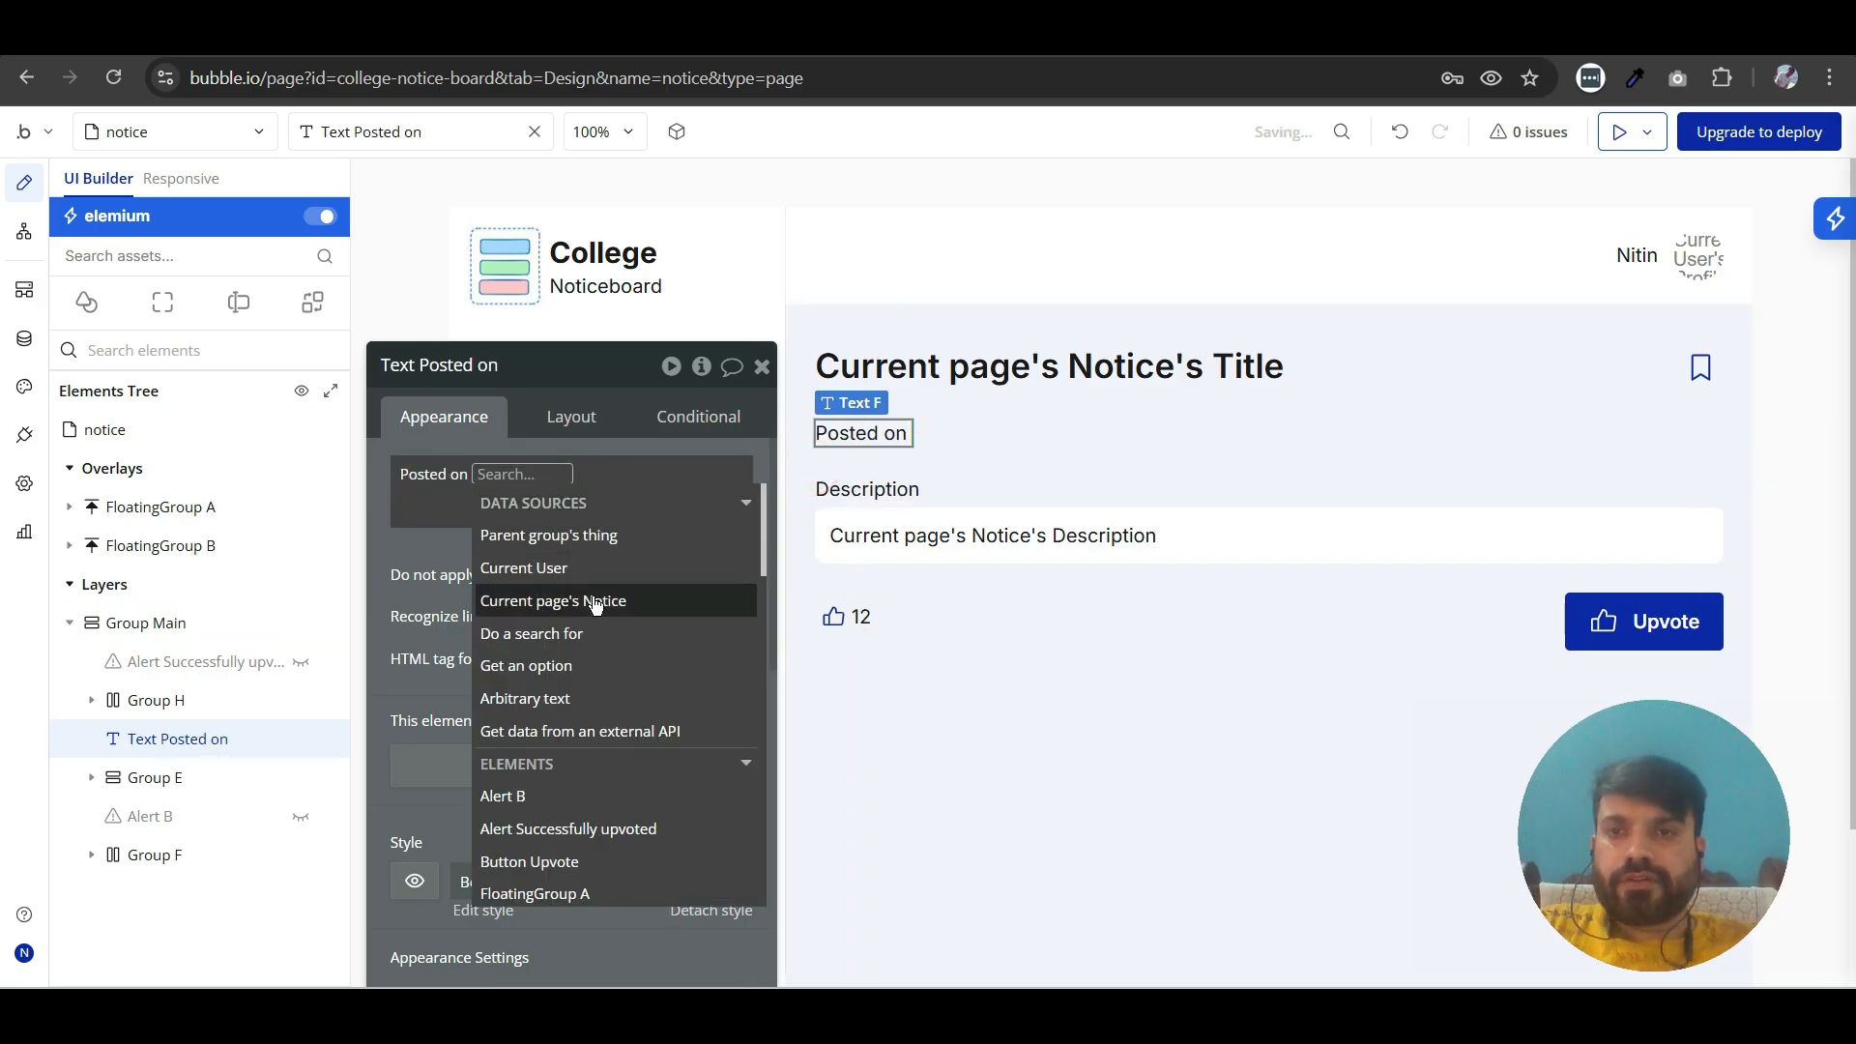
{"action": "left_click", "coordinate": [594, 601]}
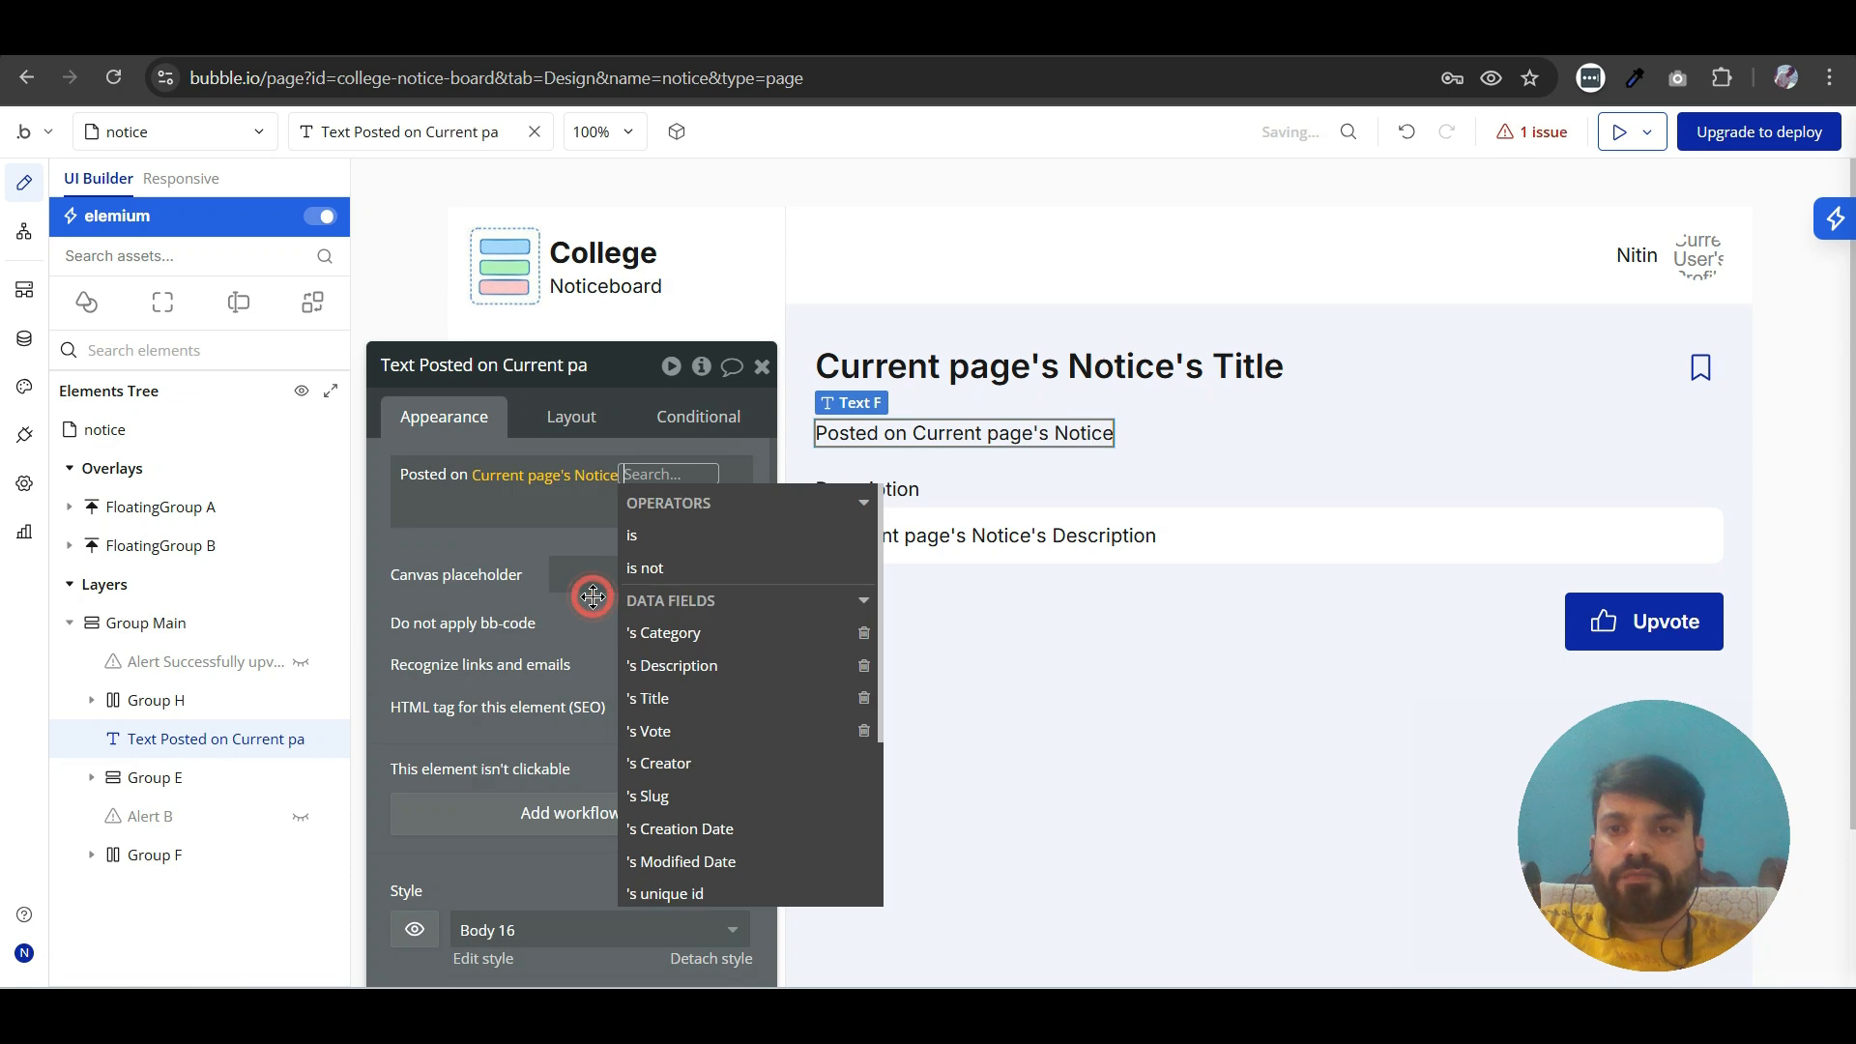
{"action": "left_click", "coordinate": [681, 829]}
{"action": "left_click", "coordinate": [522, 547]}
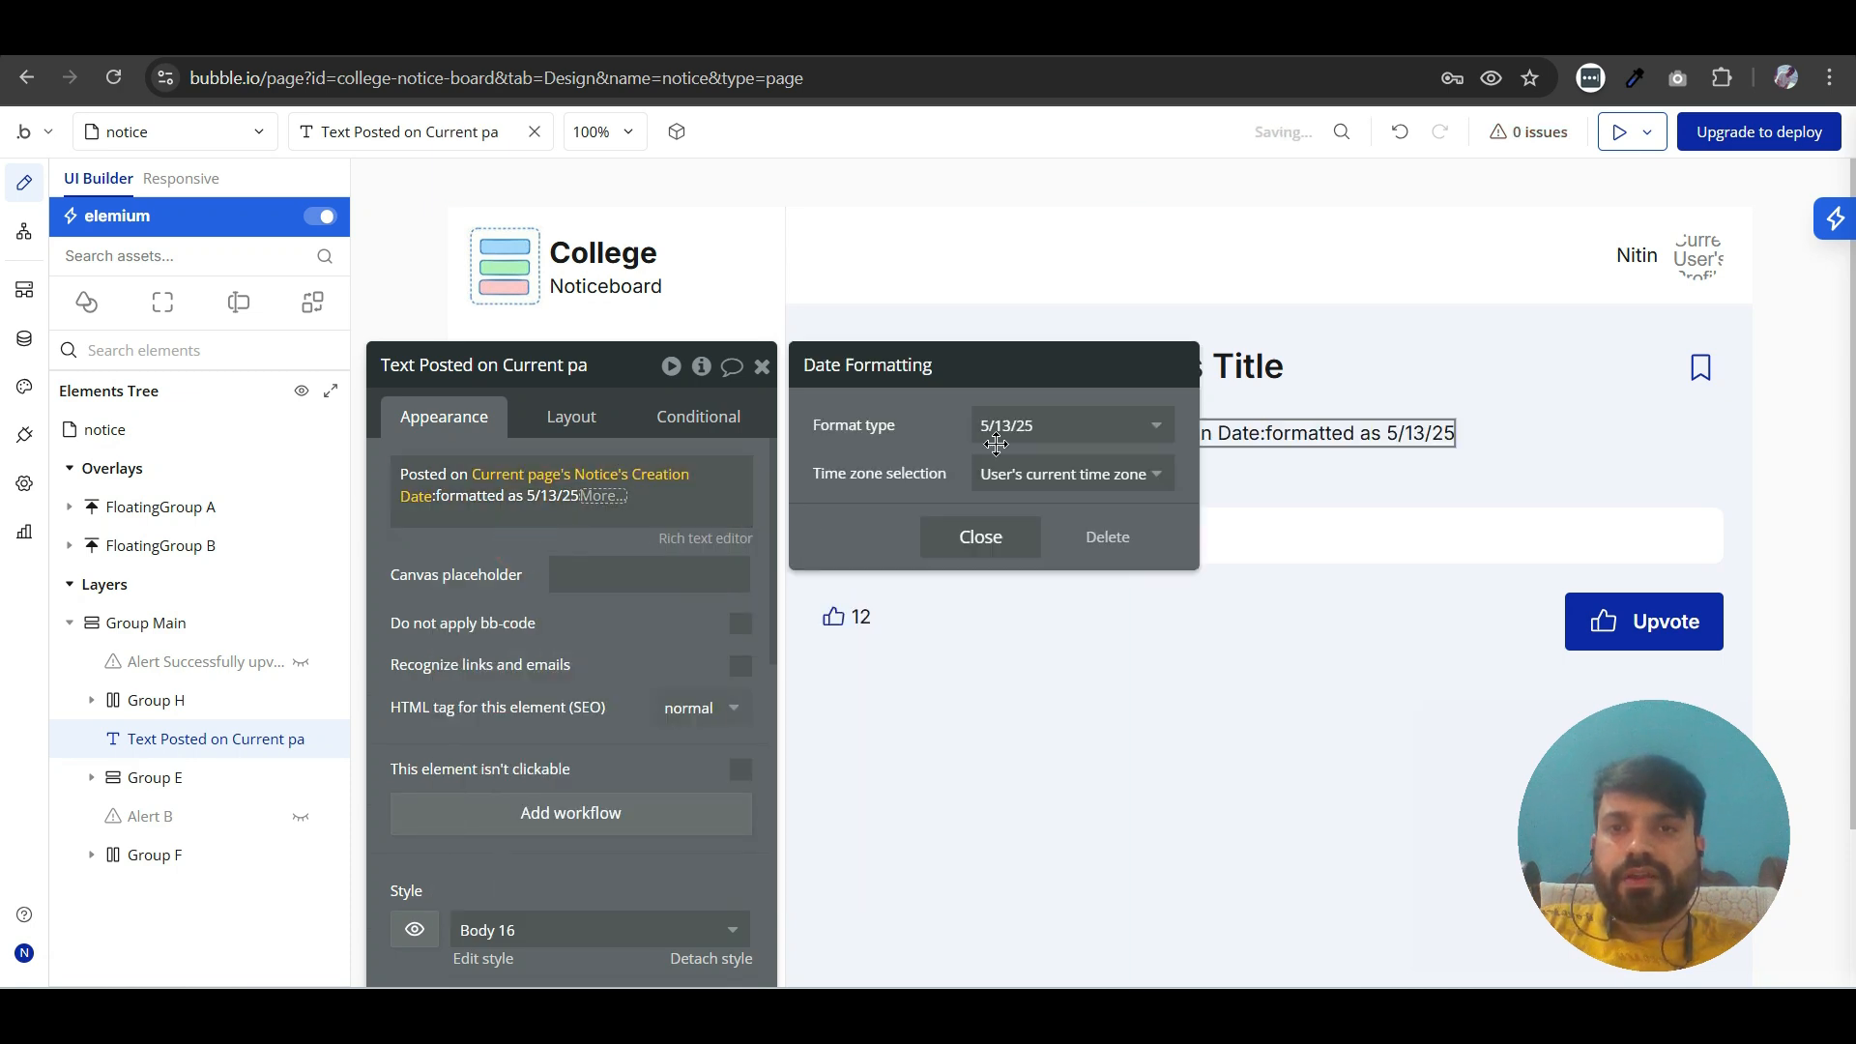
{"action": "left_click", "coordinate": [1071, 427]}
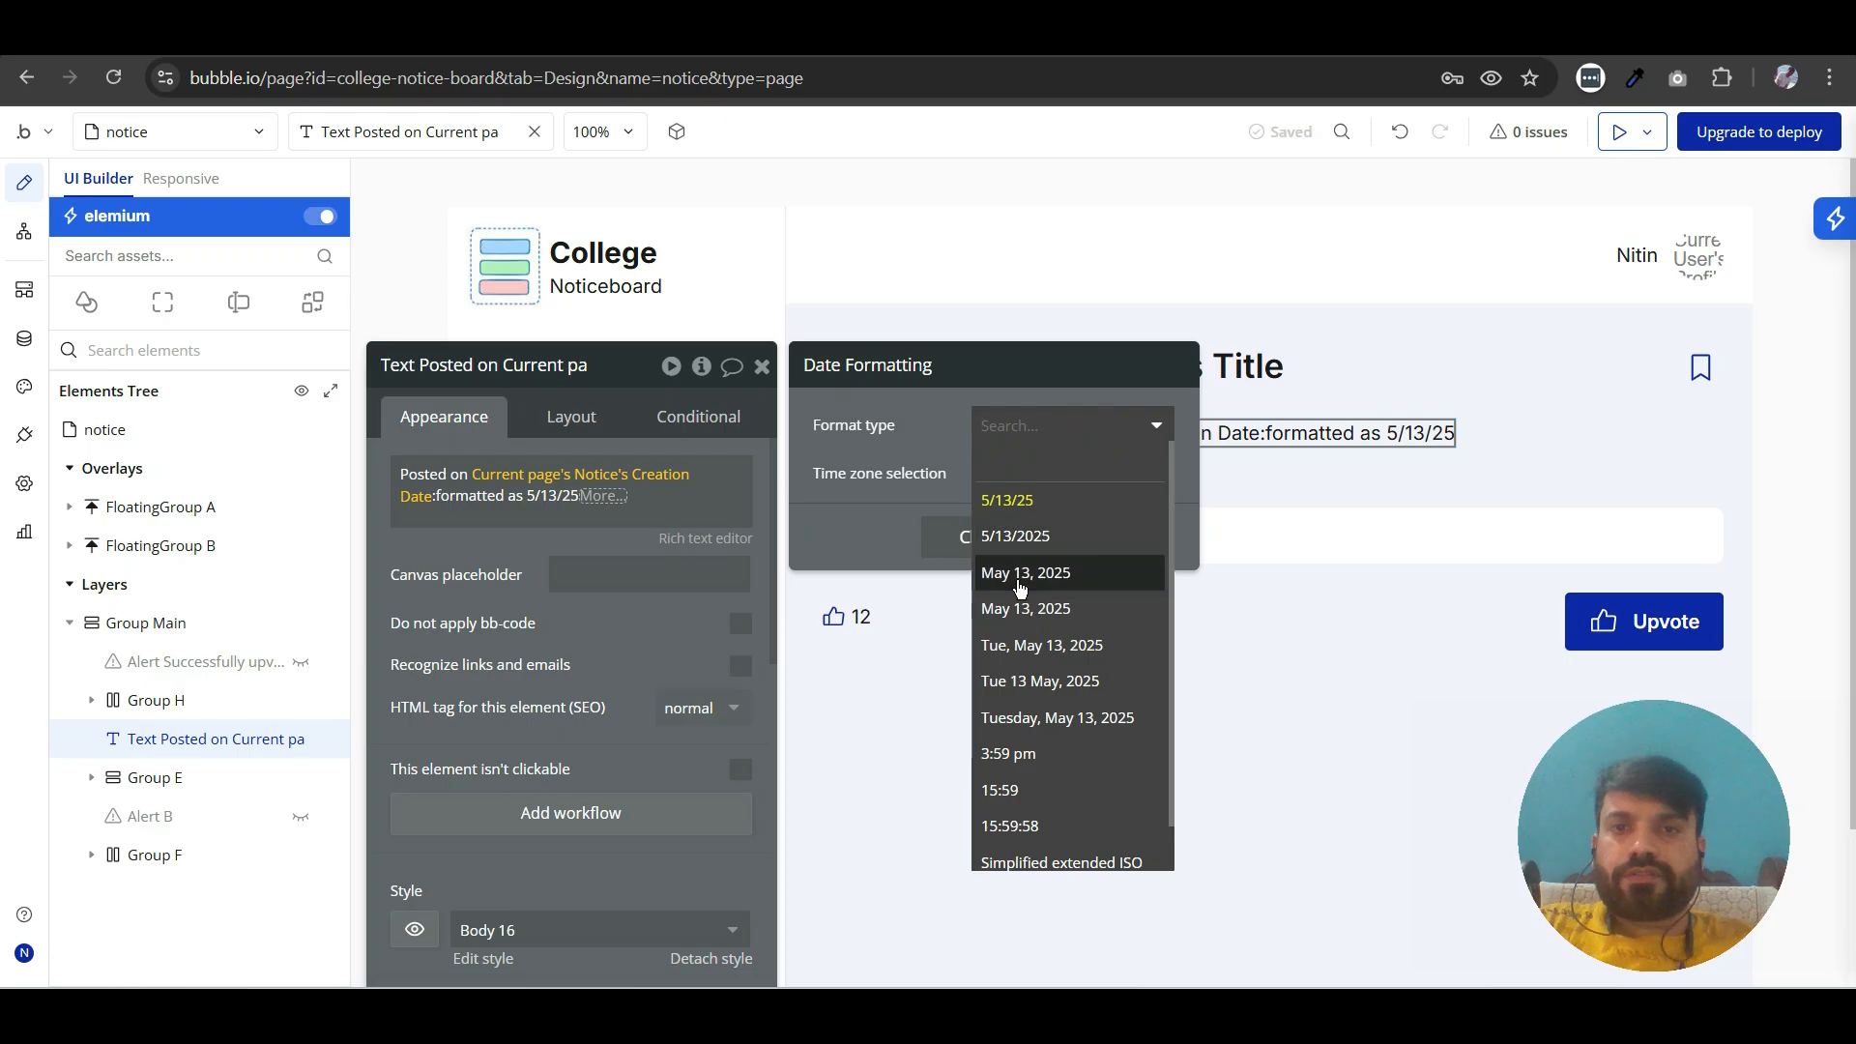
{"action": "left_click", "coordinate": [1013, 576]}
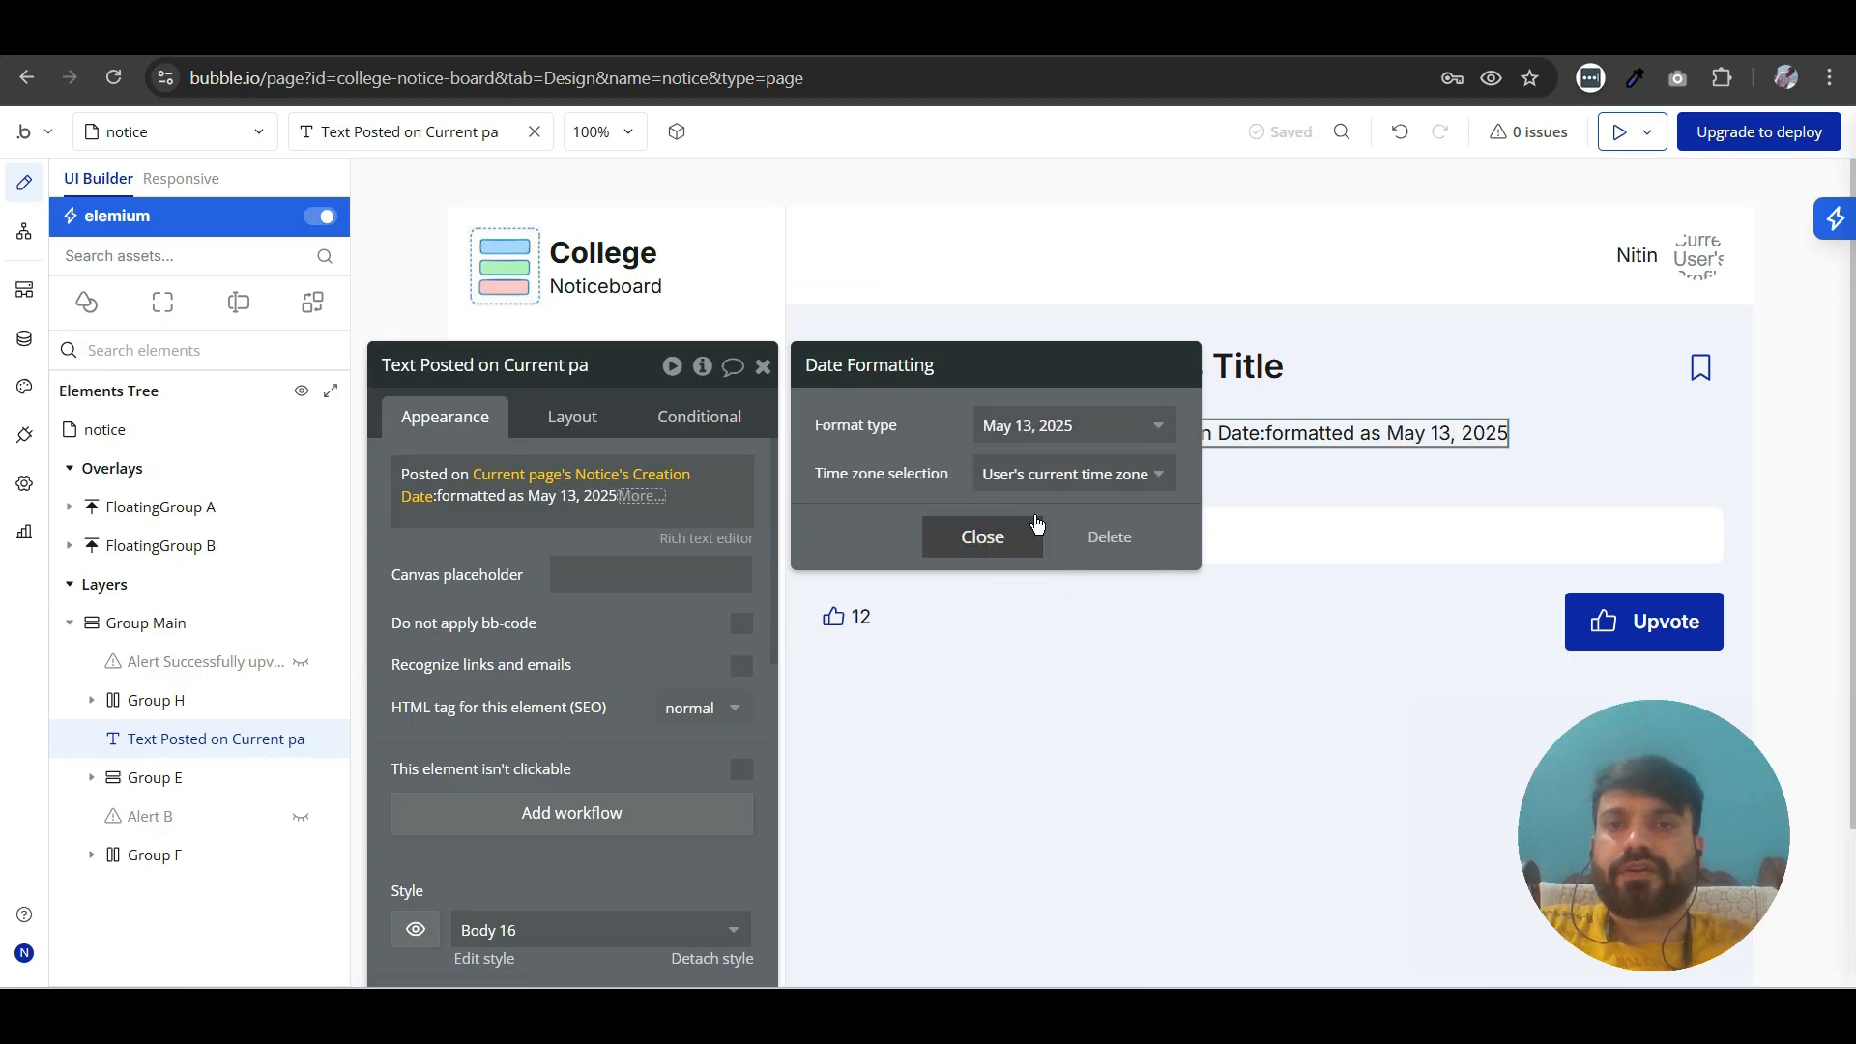
{"action": "left_click", "coordinate": [982, 537]}
{"action": "left_click", "coordinate": [629, 663]}
- Append "|" and Current page's Notice's Category's Display to the posted-on text
{"action": "left_click", "coordinate": [673, 504]}
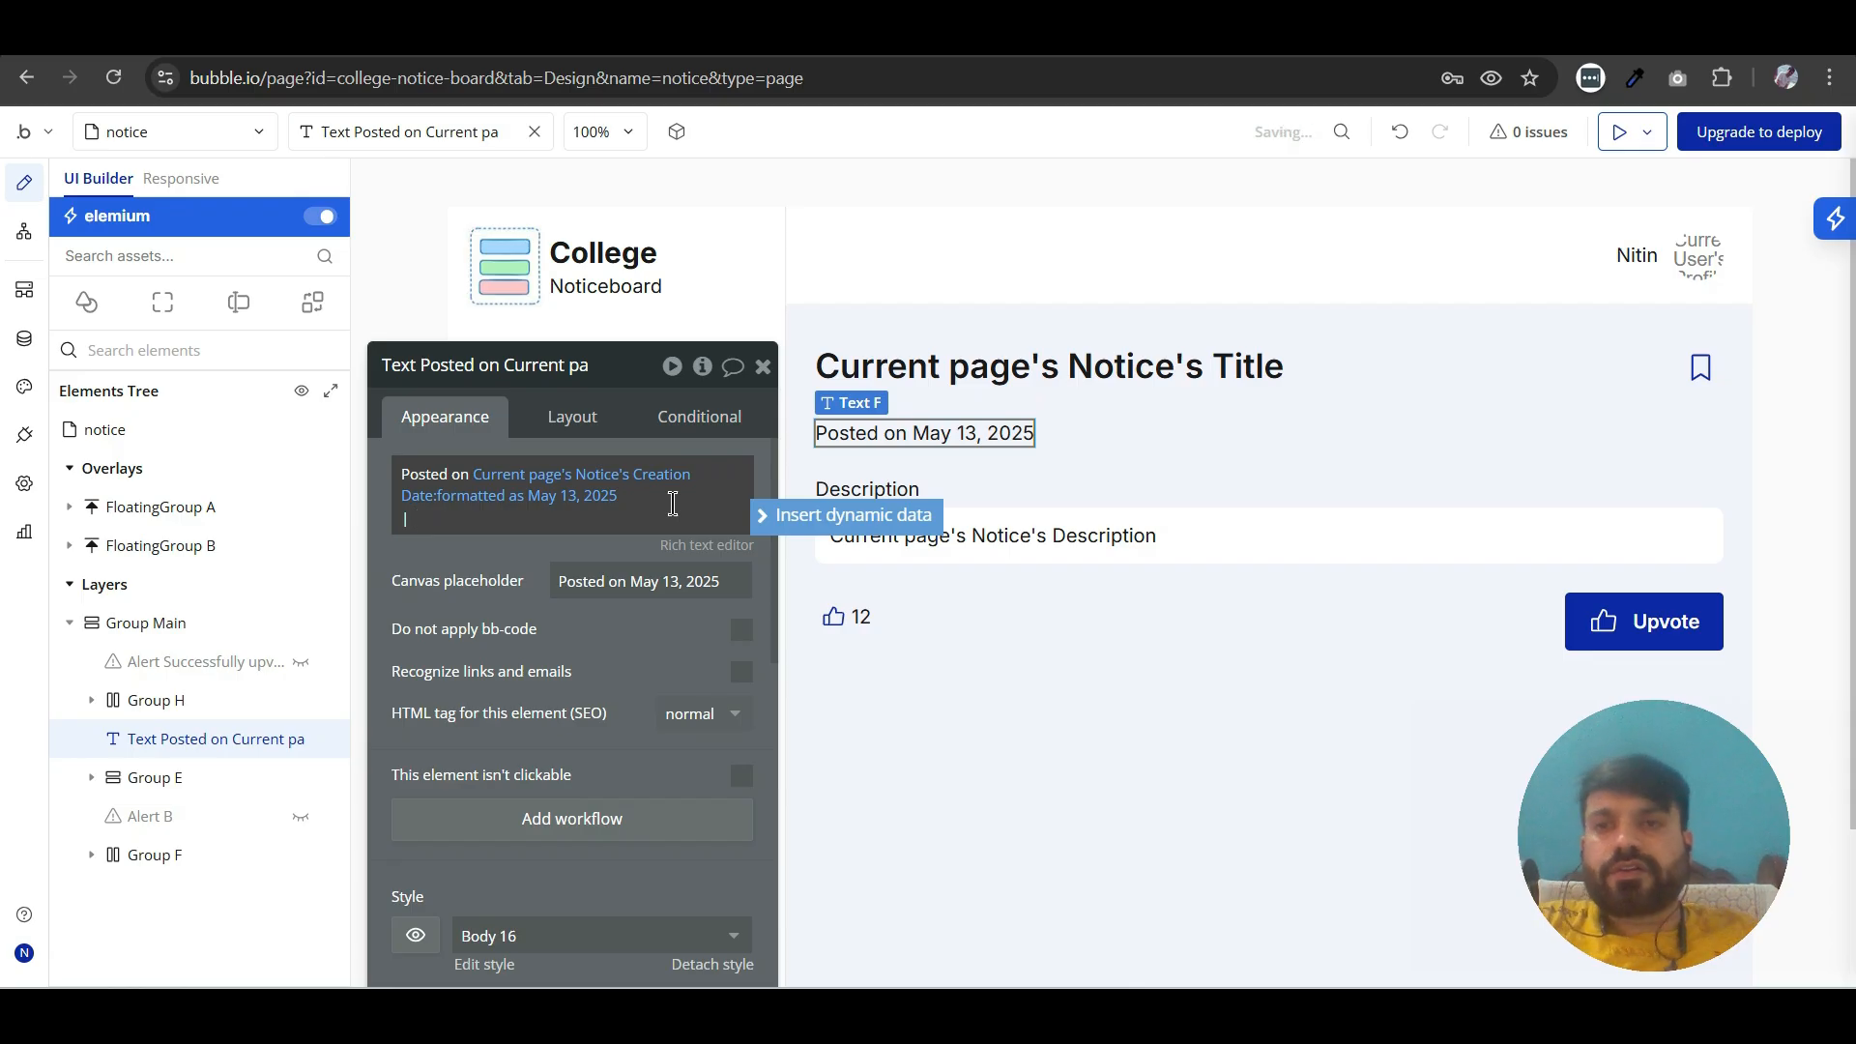
{"action": "left_click", "coordinate": [773, 517]}
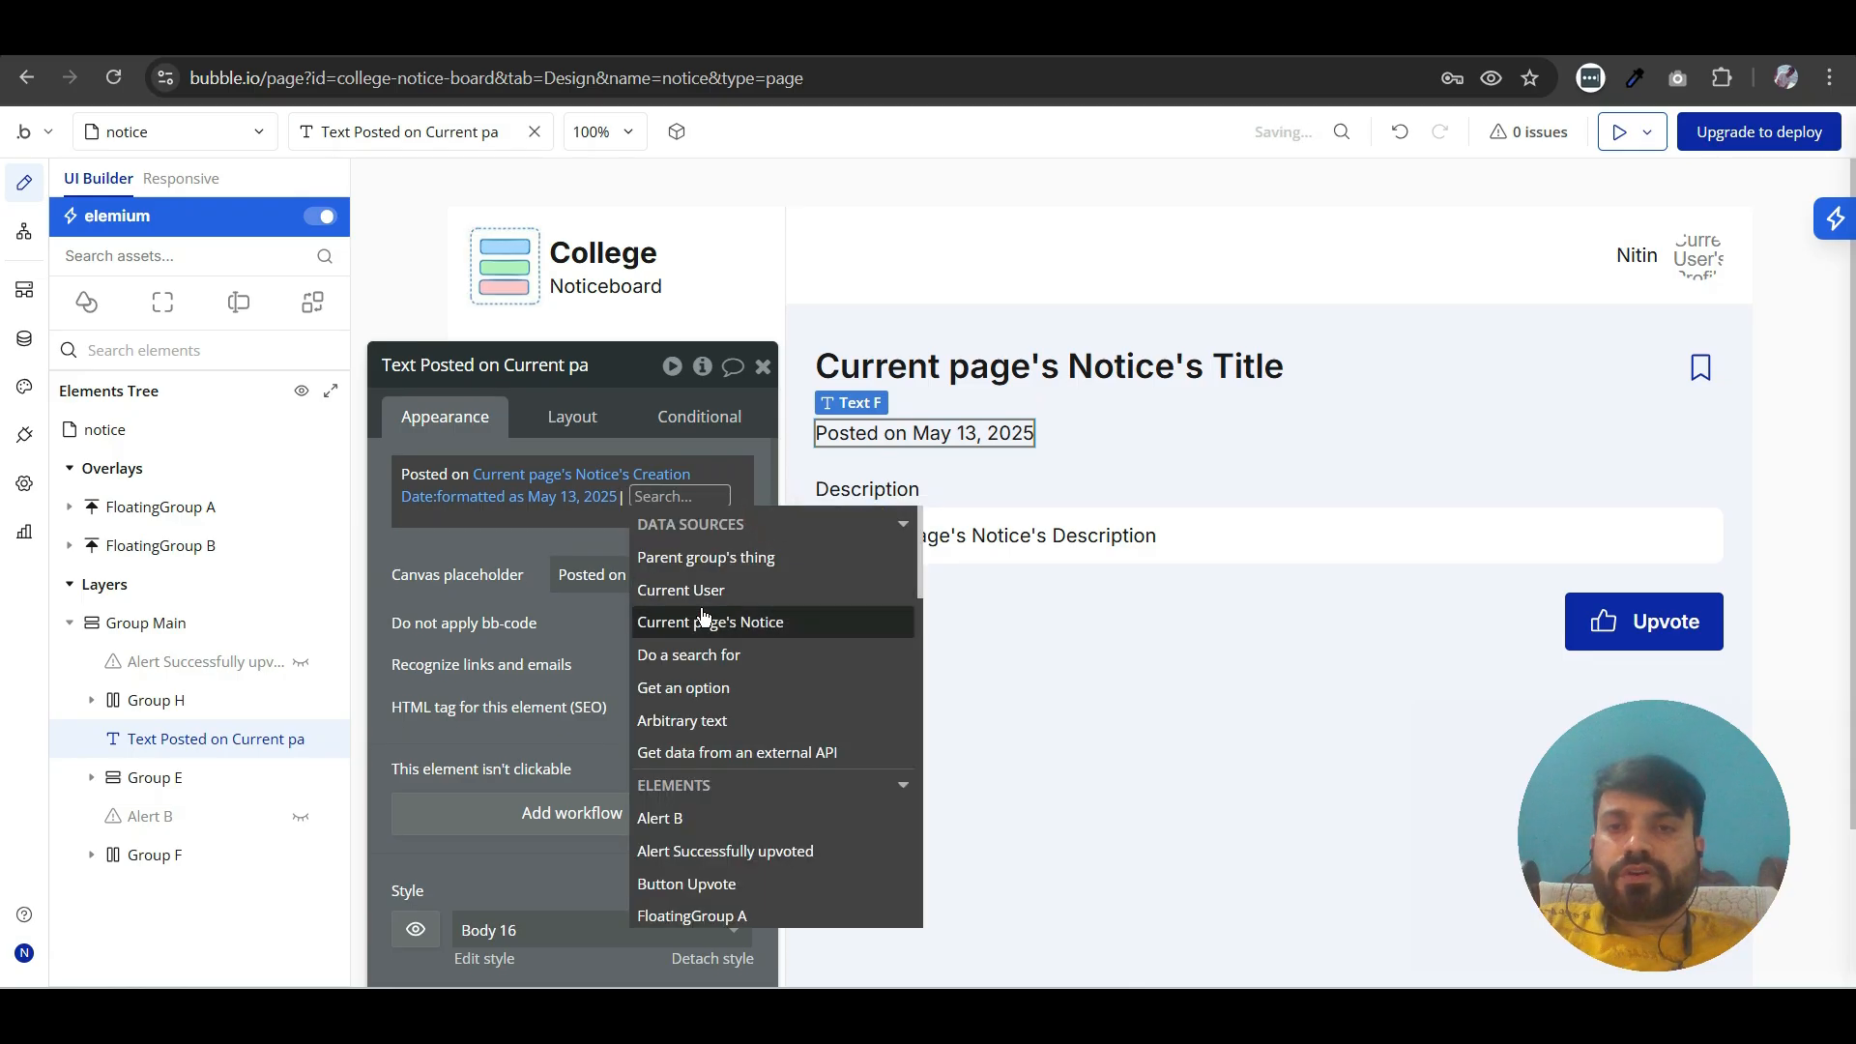
{"action": "left_click", "coordinate": [701, 621]}
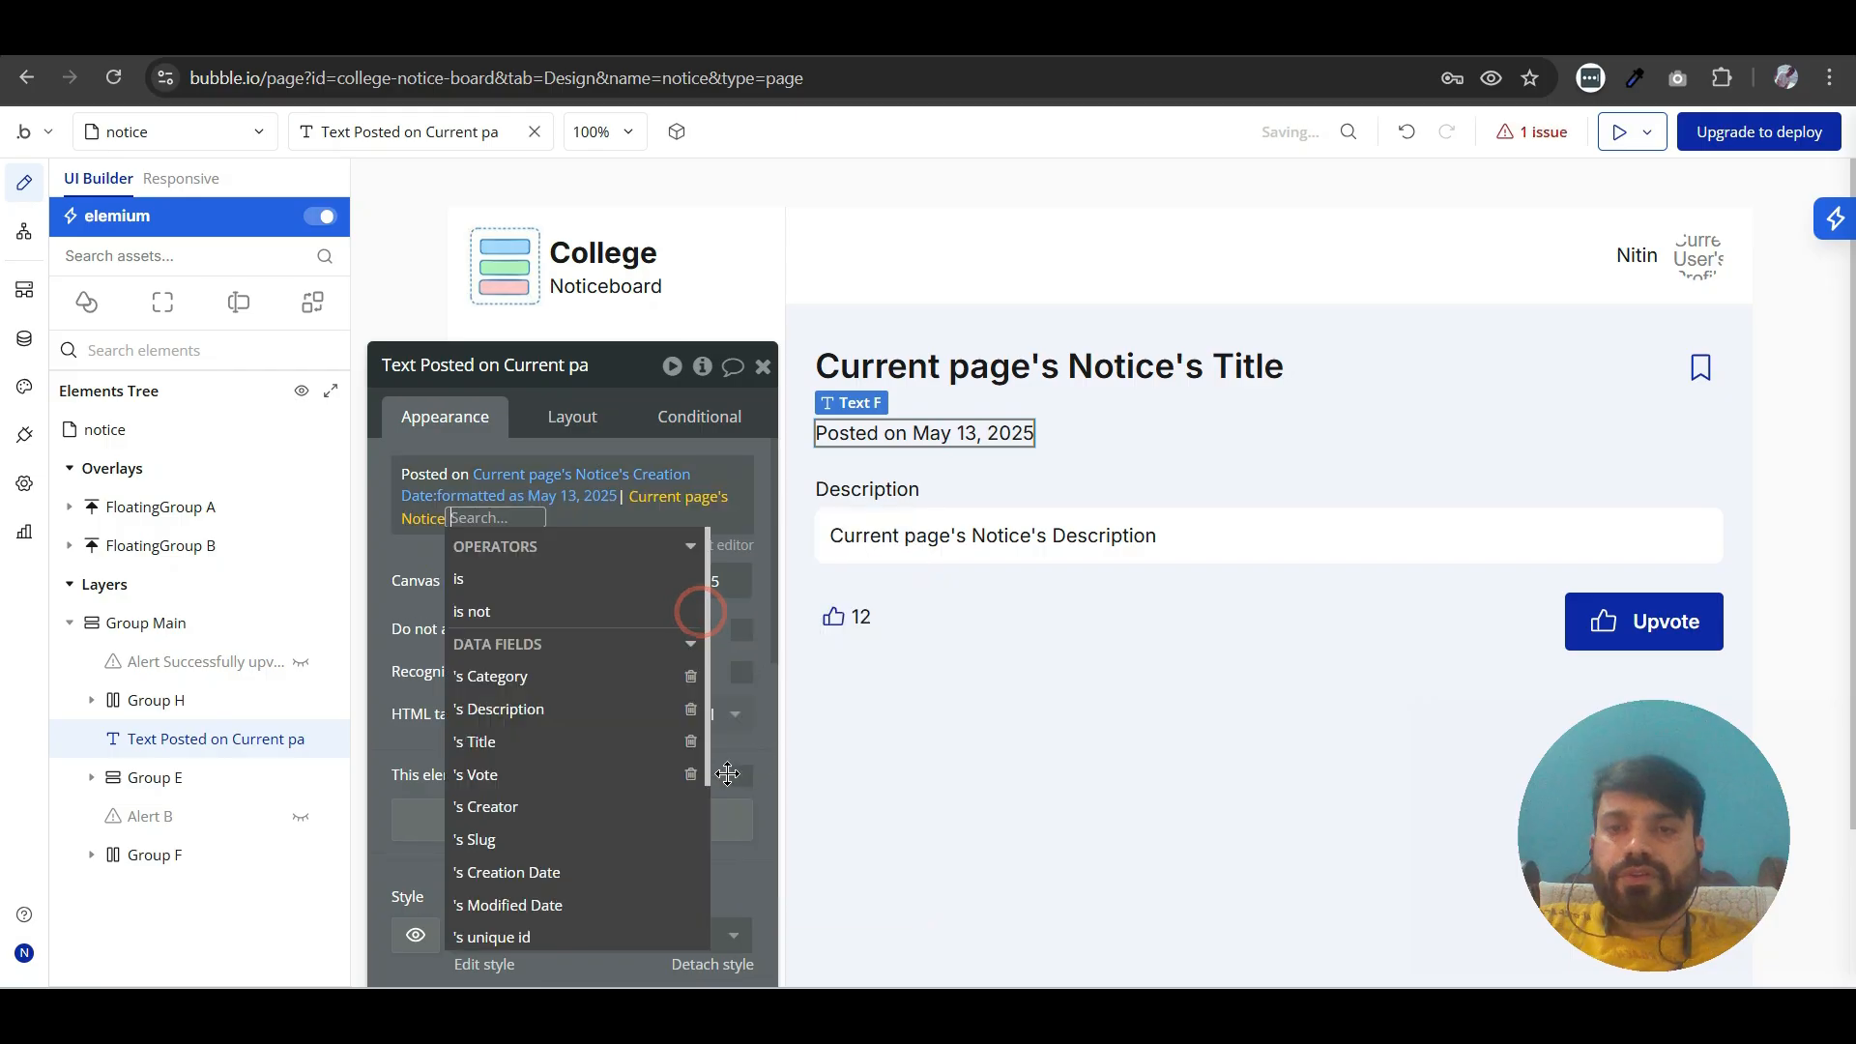
{"action": "left_click", "coordinate": [498, 667]}
{"action": "left_click", "coordinate": [561, 578]}
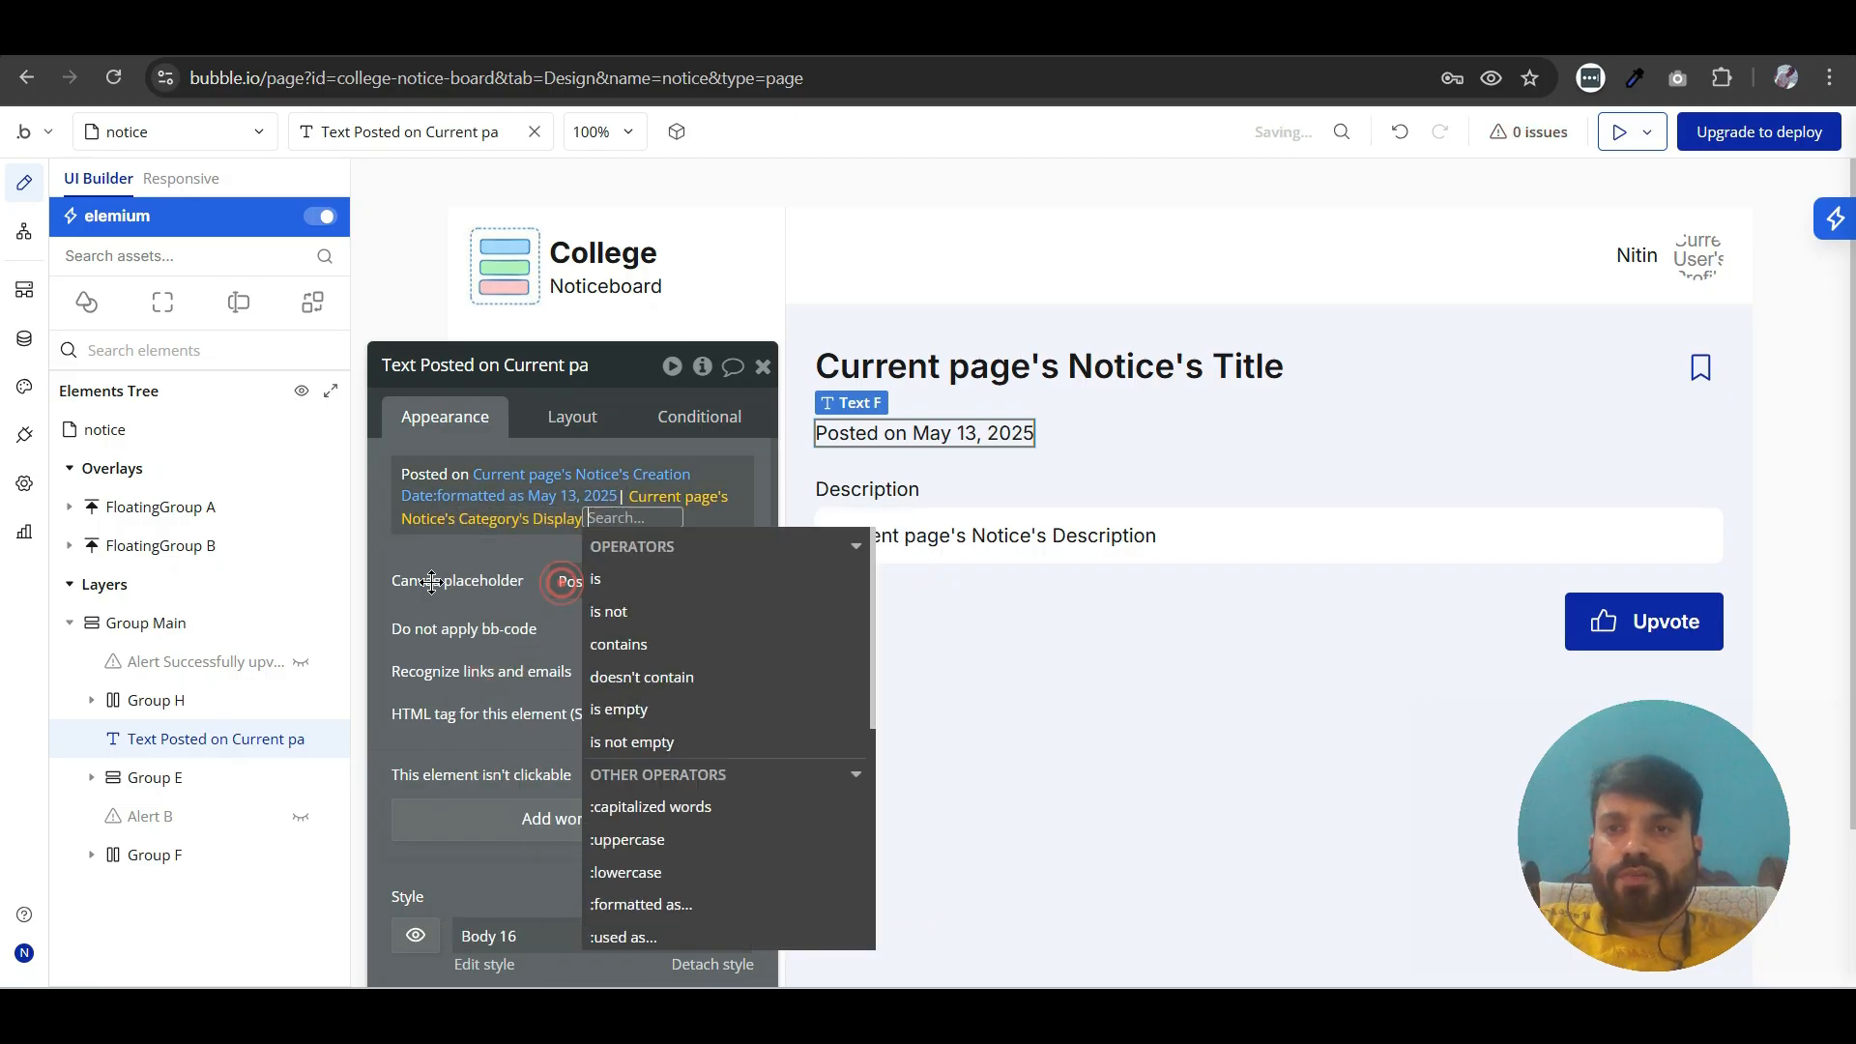
{"action": "left_click", "coordinate": [430, 581]}
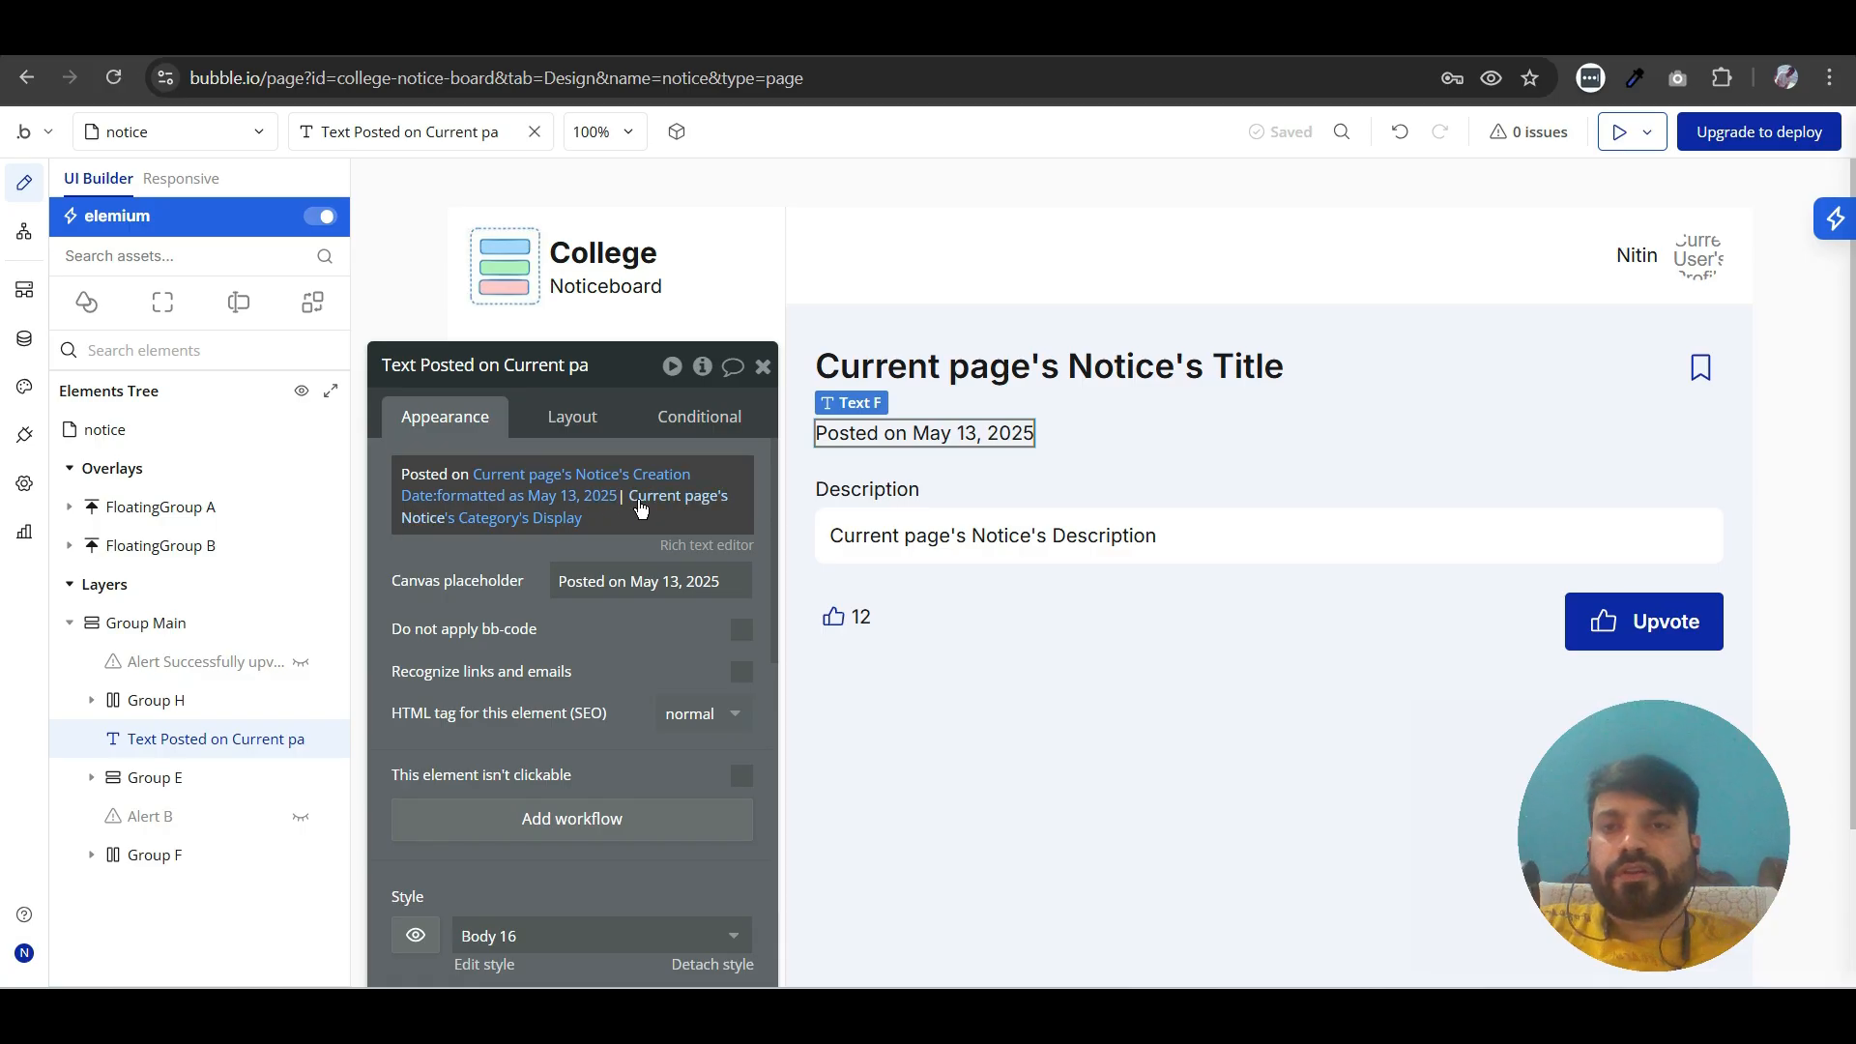
- Extend the posted-on text's canvas placeholder to "Posted on May 13, 2025 | Academic announcement"
{"action": "left_click", "coordinate": [736, 584]}
{"action": "type", "text": "| Academic an"}
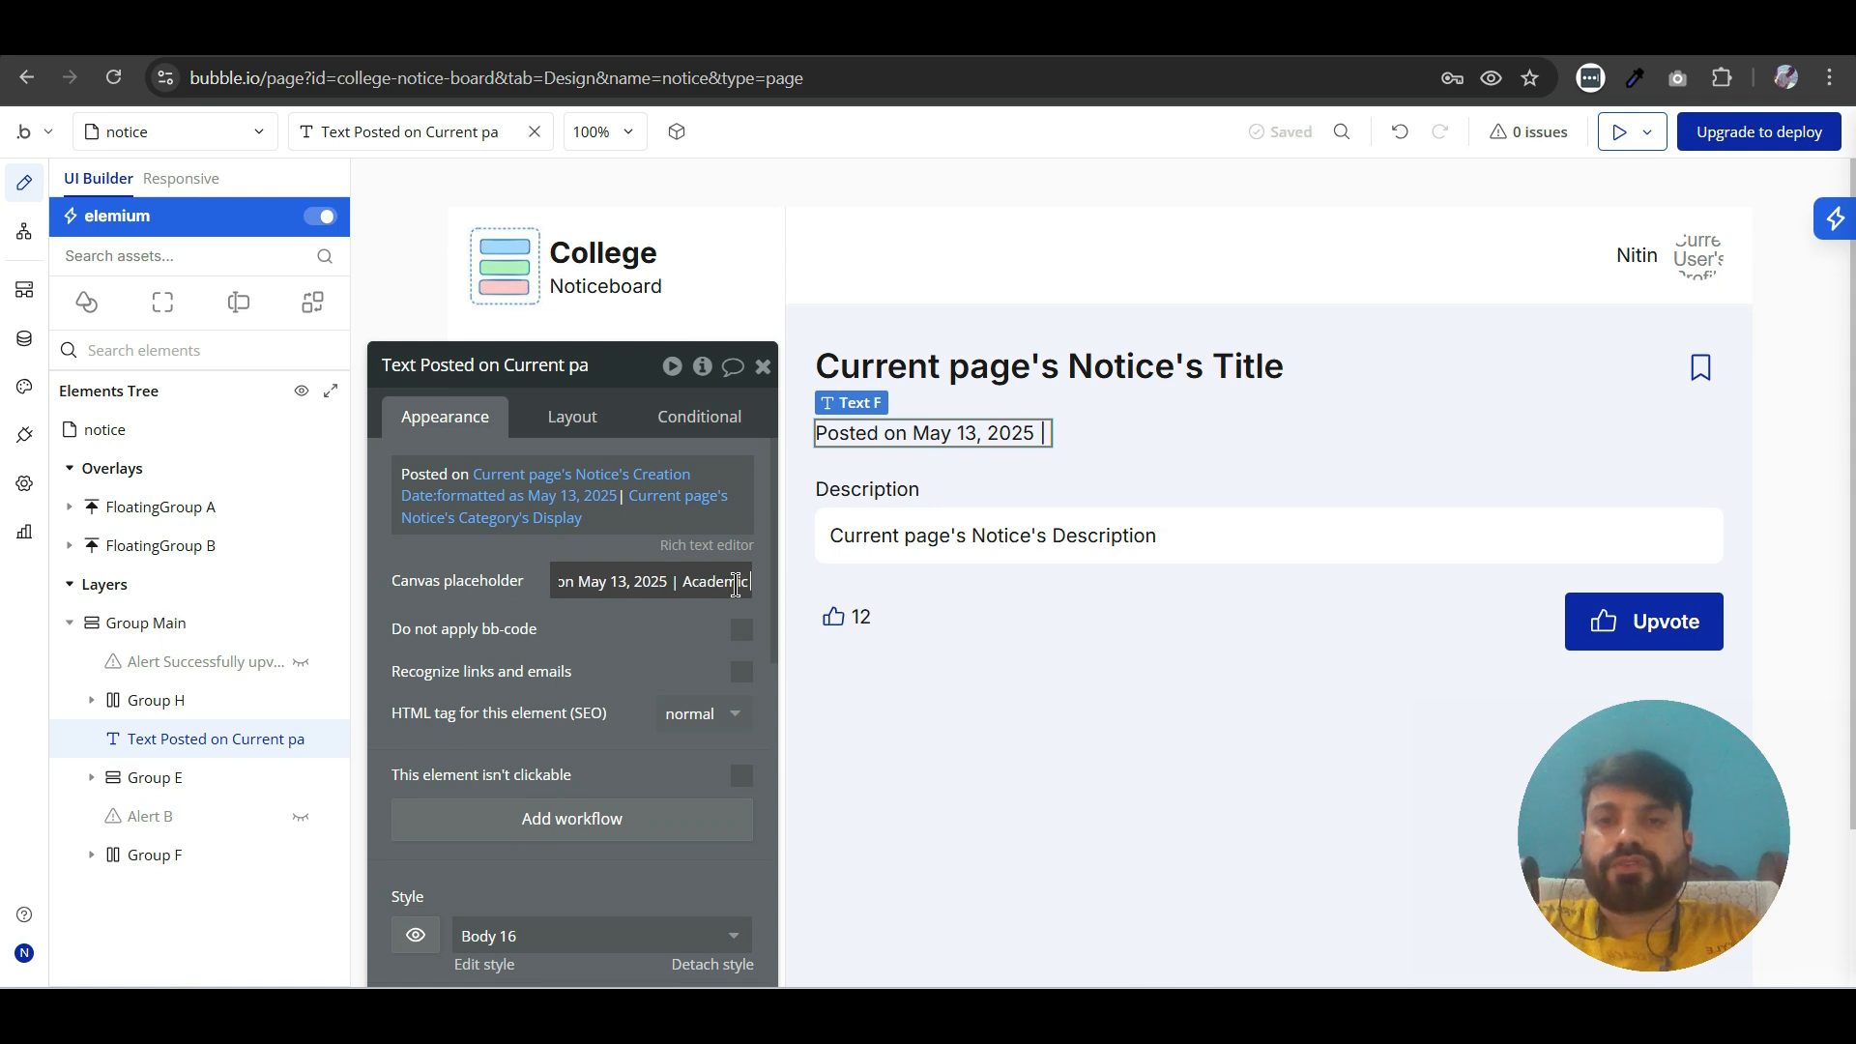
{"action": "type", "text": "nouncement"}
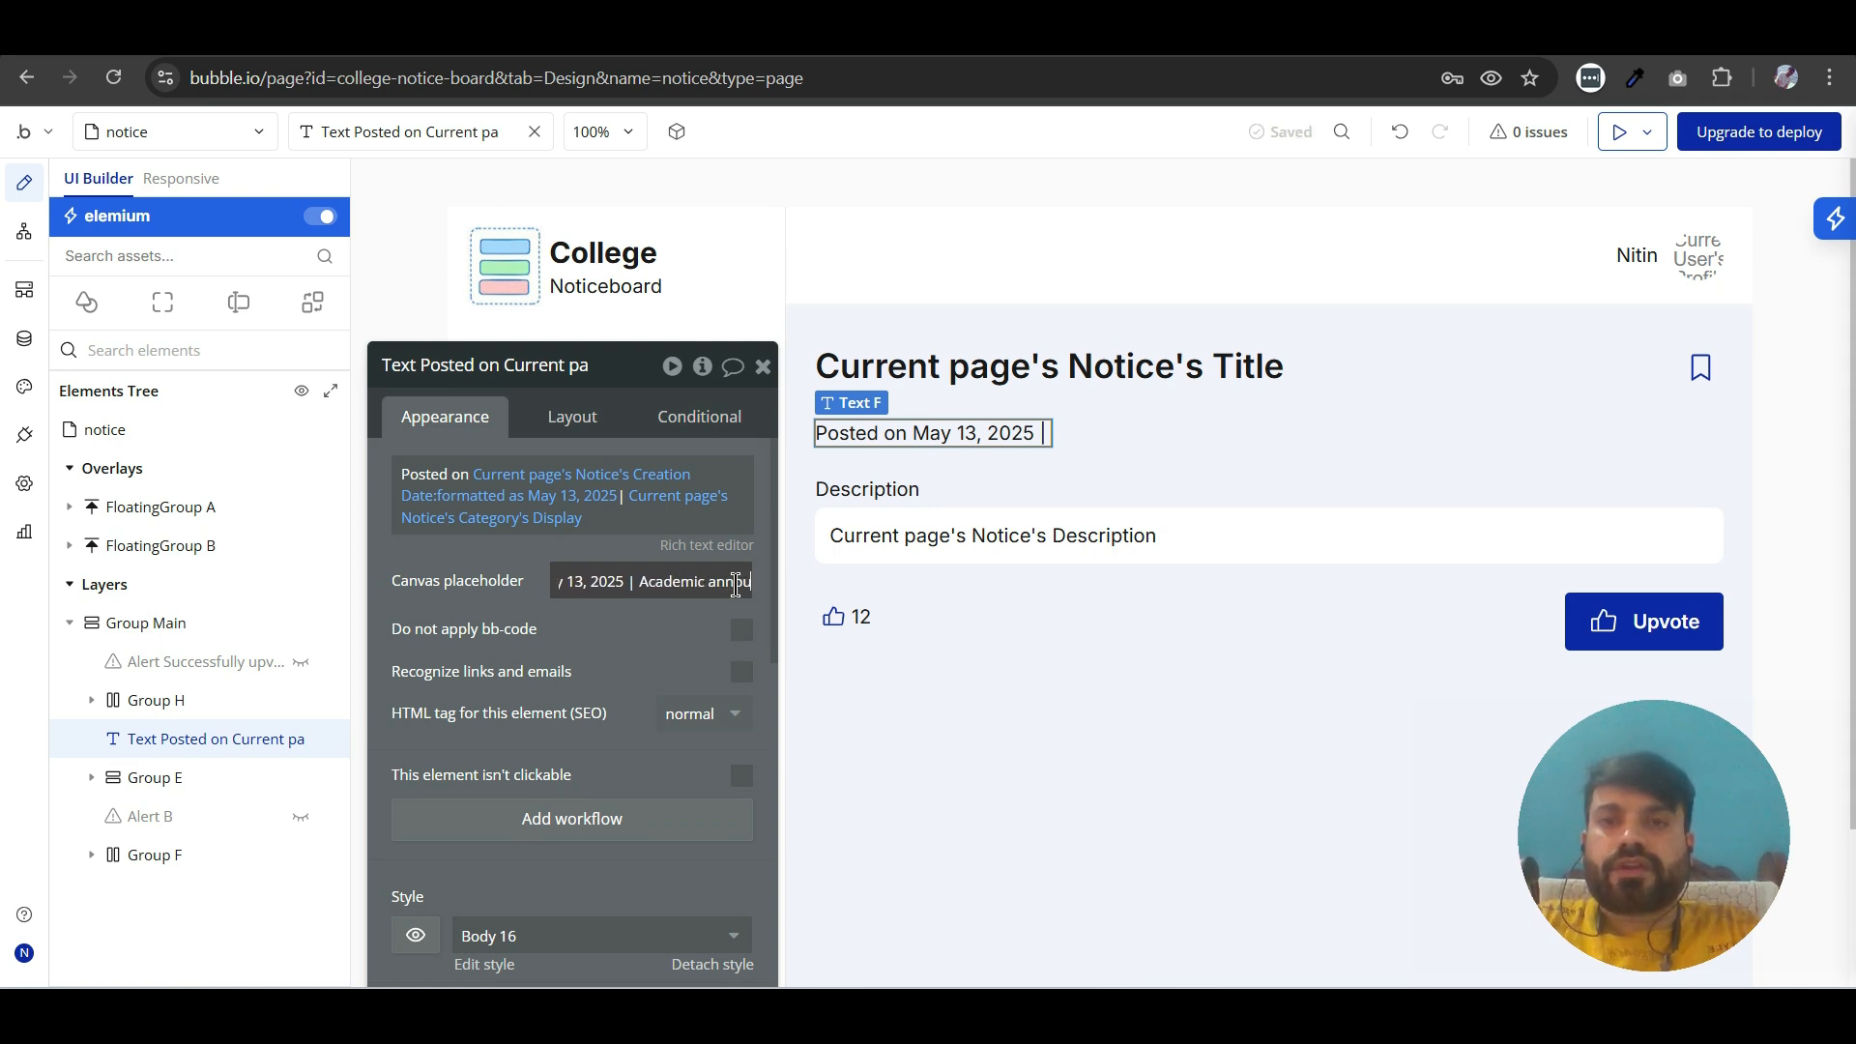
{"action": "left_click", "coordinate": [635, 629]}
- Apply the Body 14 style to the posted-on text
{"action": "scroll", "coordinate": [609, 692], "scroll_direction": "down", "scroll_amount": 3}
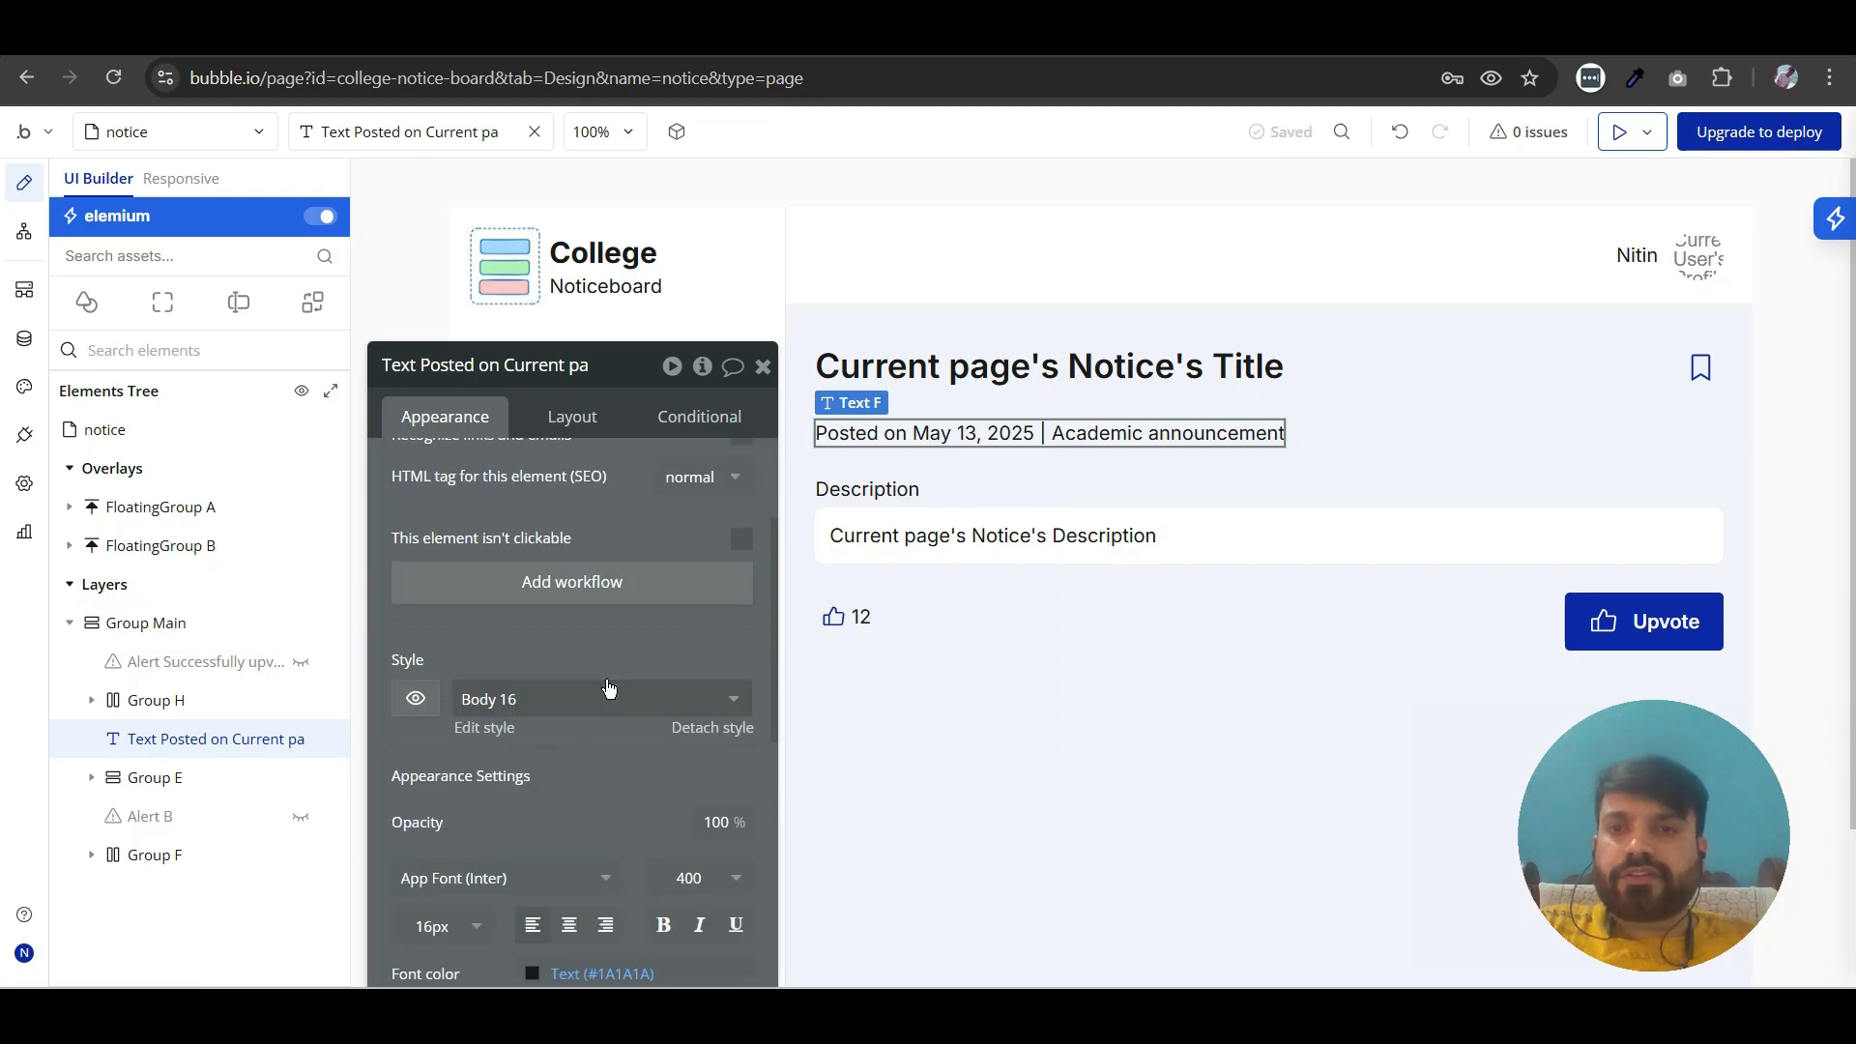
{"action": "left_click", "coordinate": [538, 692]}
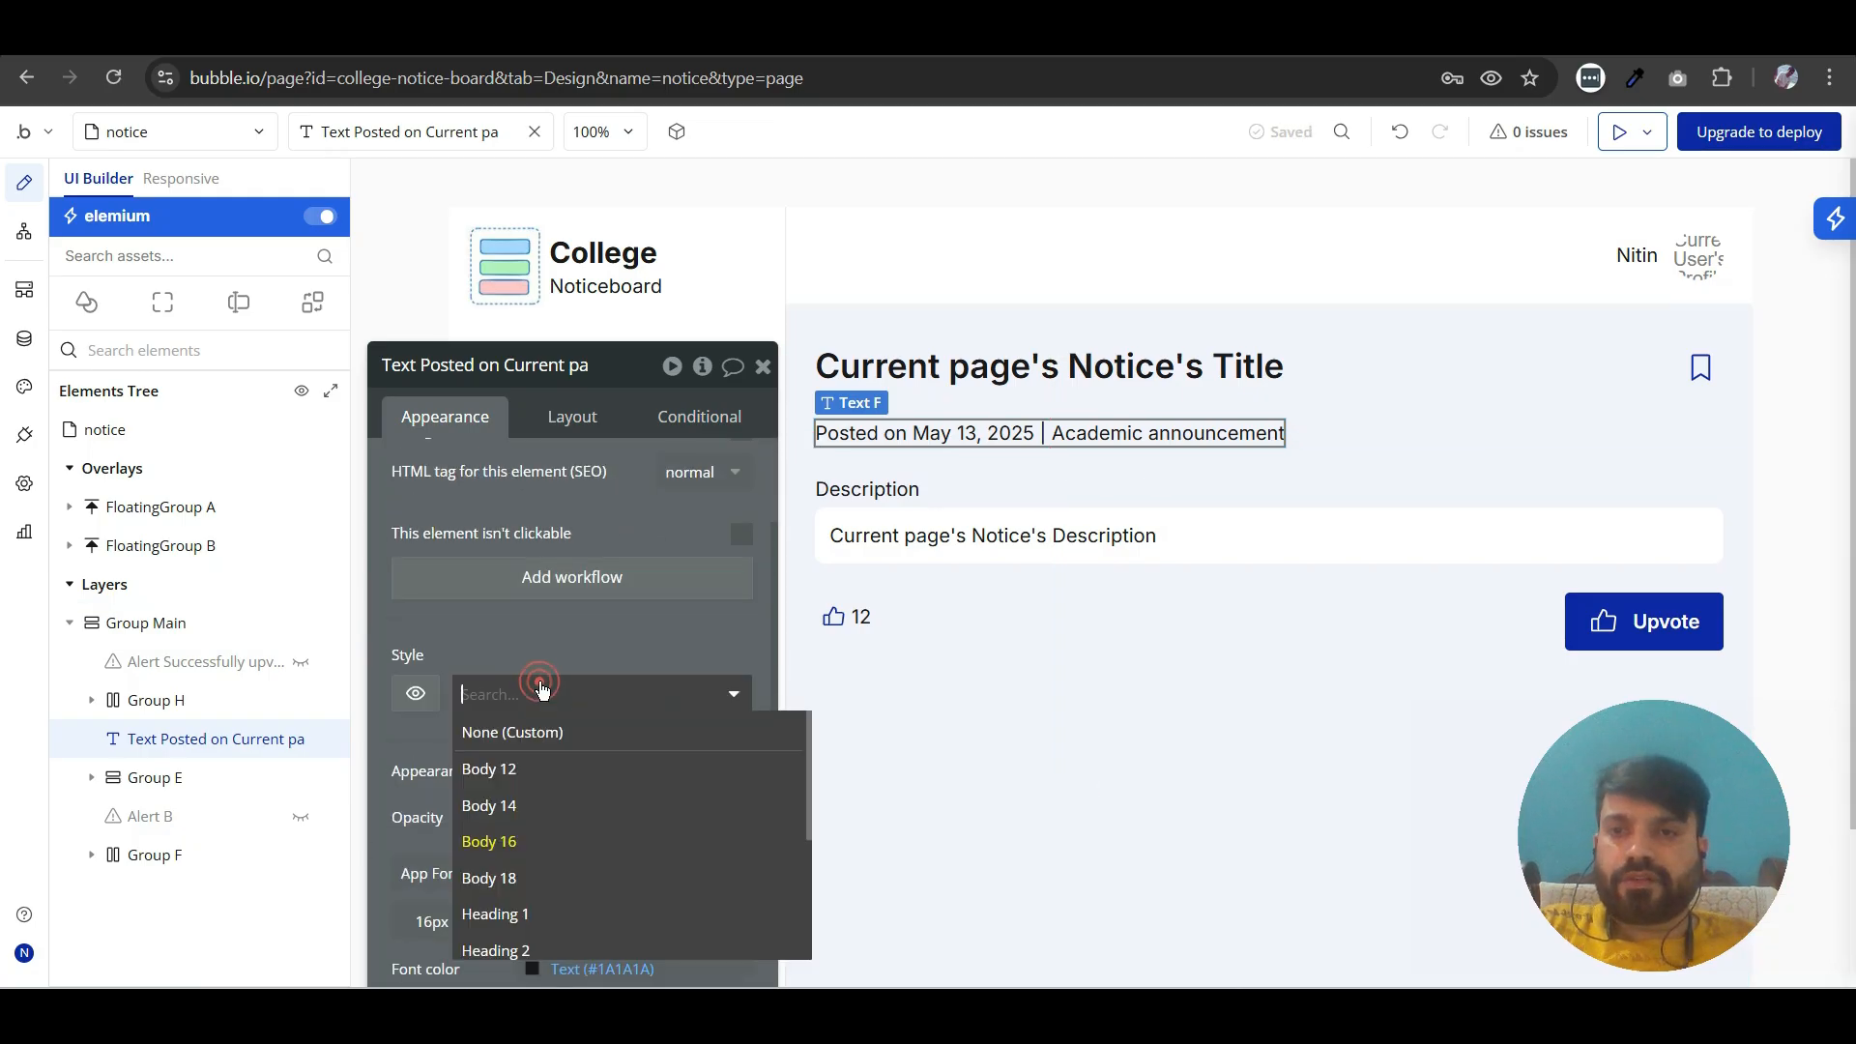
{"action": "left_click", "coordinate": [531, 804]}
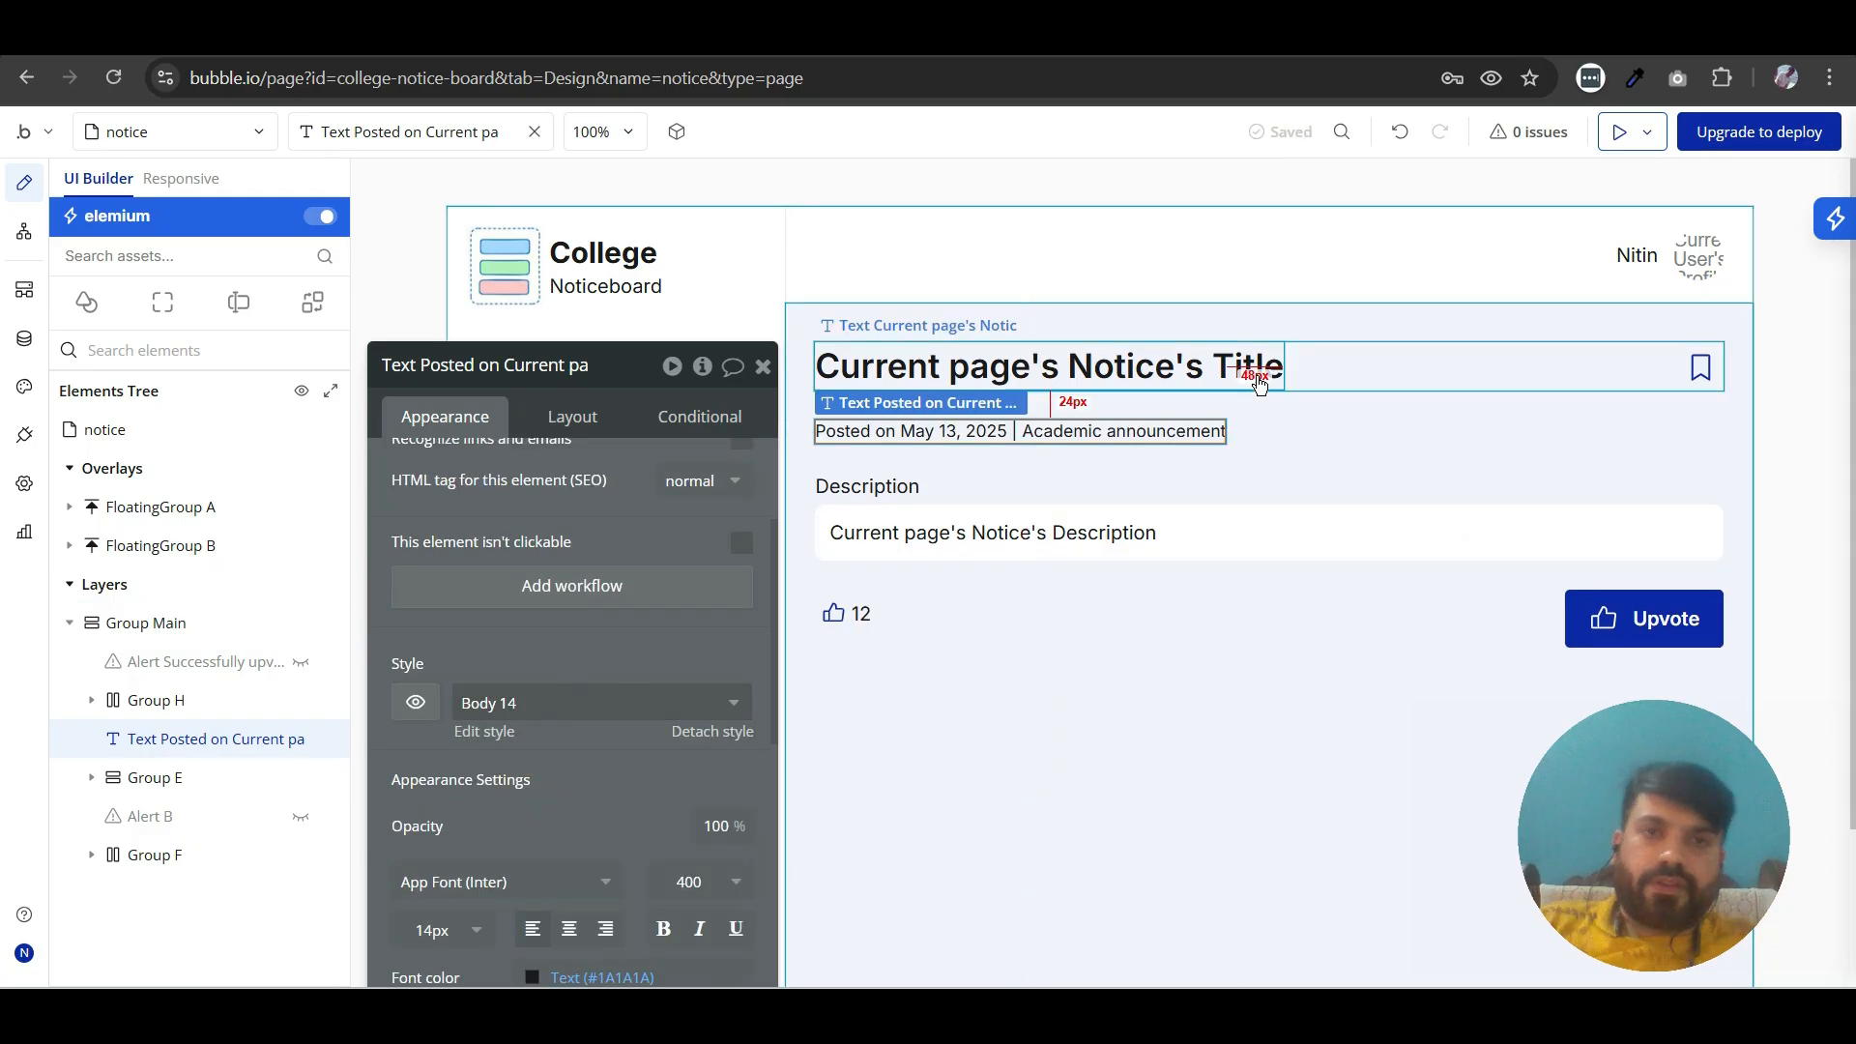
- Group the title row Group H and the posted-on text together in a column container
{"action": "left_click", "coordinate": [1346, 372]}
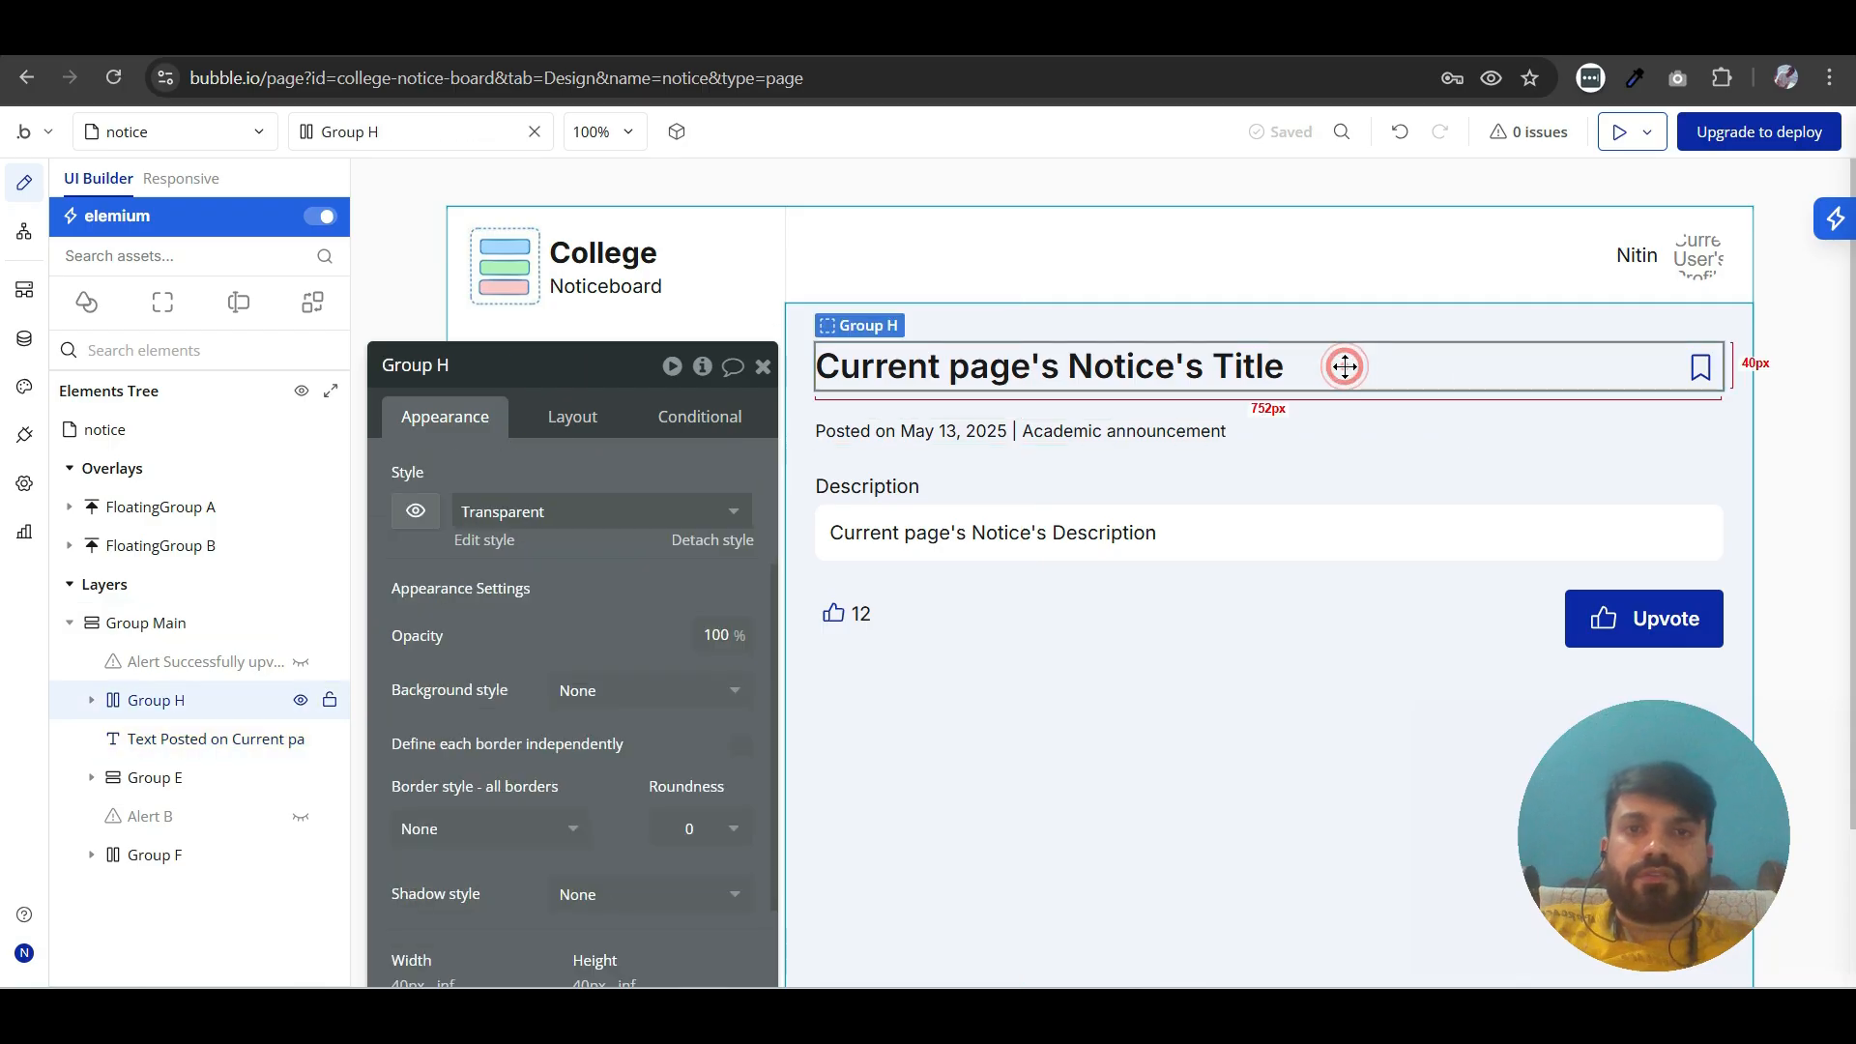
{"action": "left_click", "coordinate": [1182, 436], "text": "shift"}
{"action": "right_click", "coordinate": [1183, 437]}
{"action": "mouse_move", "coordinate": [1285, 595]}
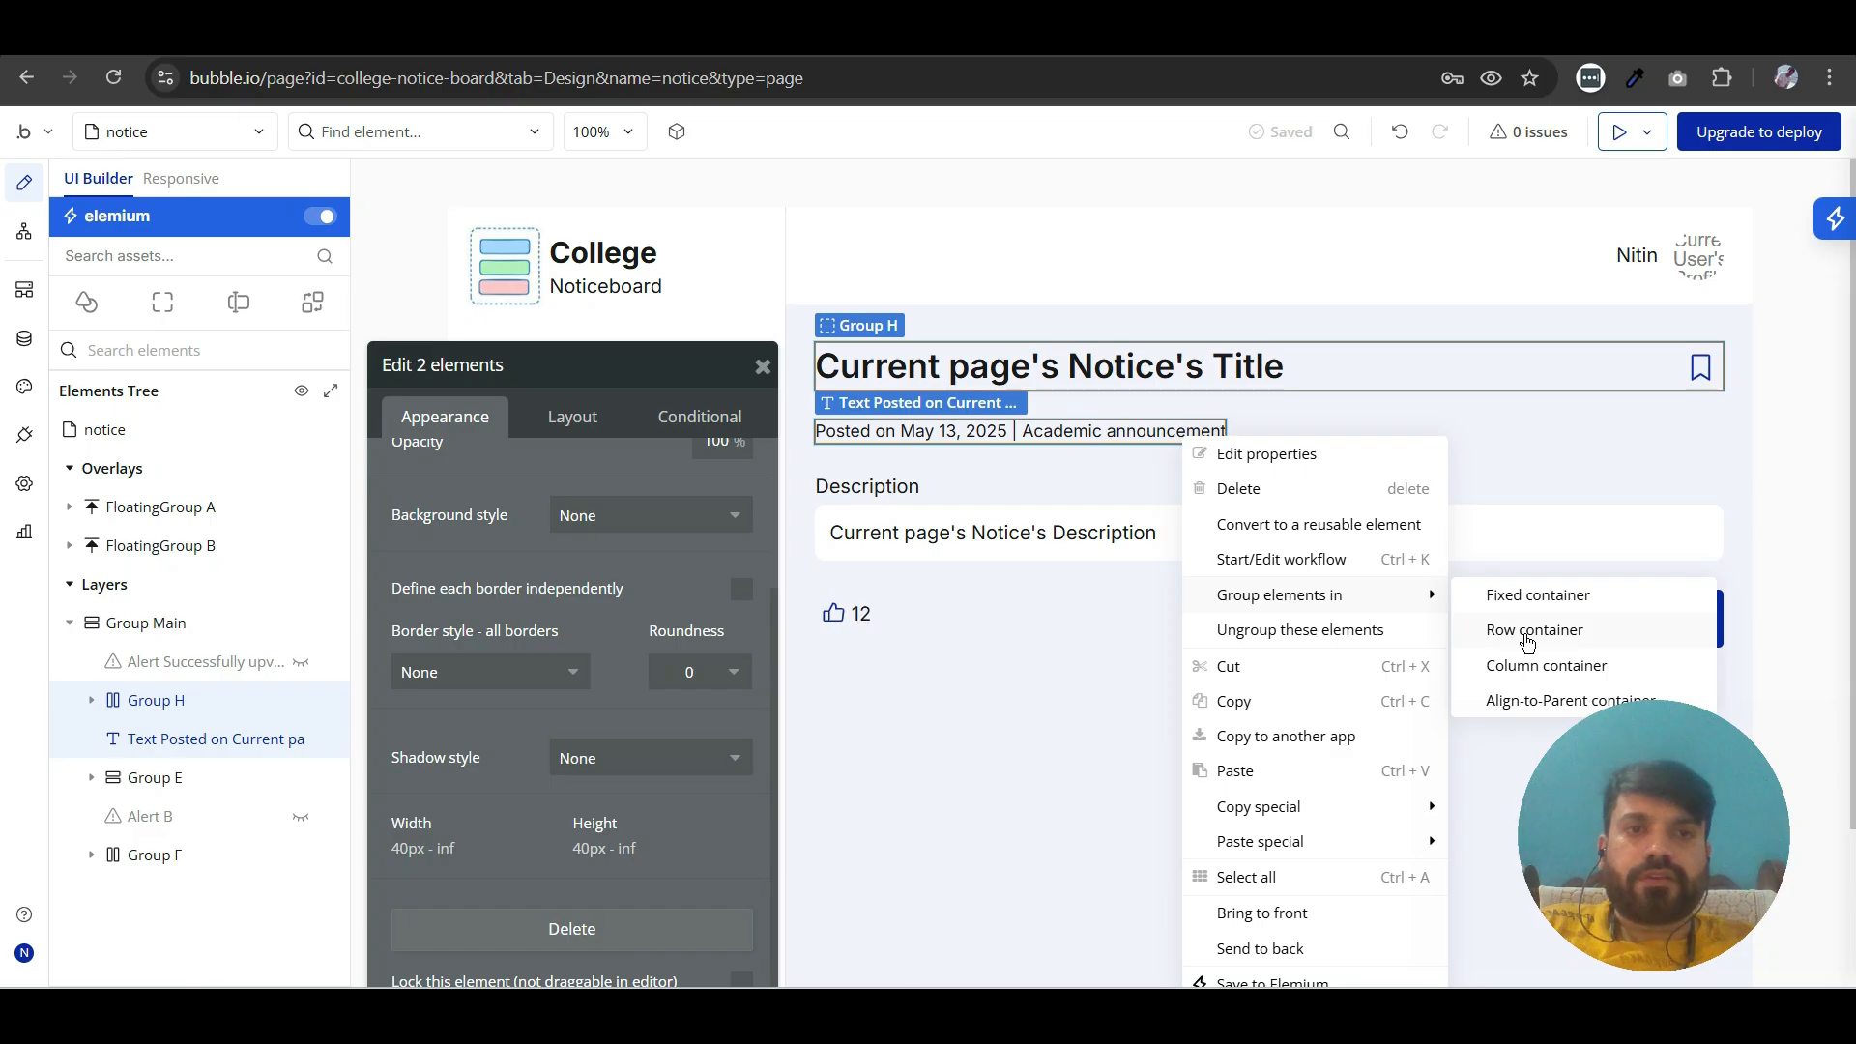
{"action": "left_click", "coordinate": [1508, 667]}
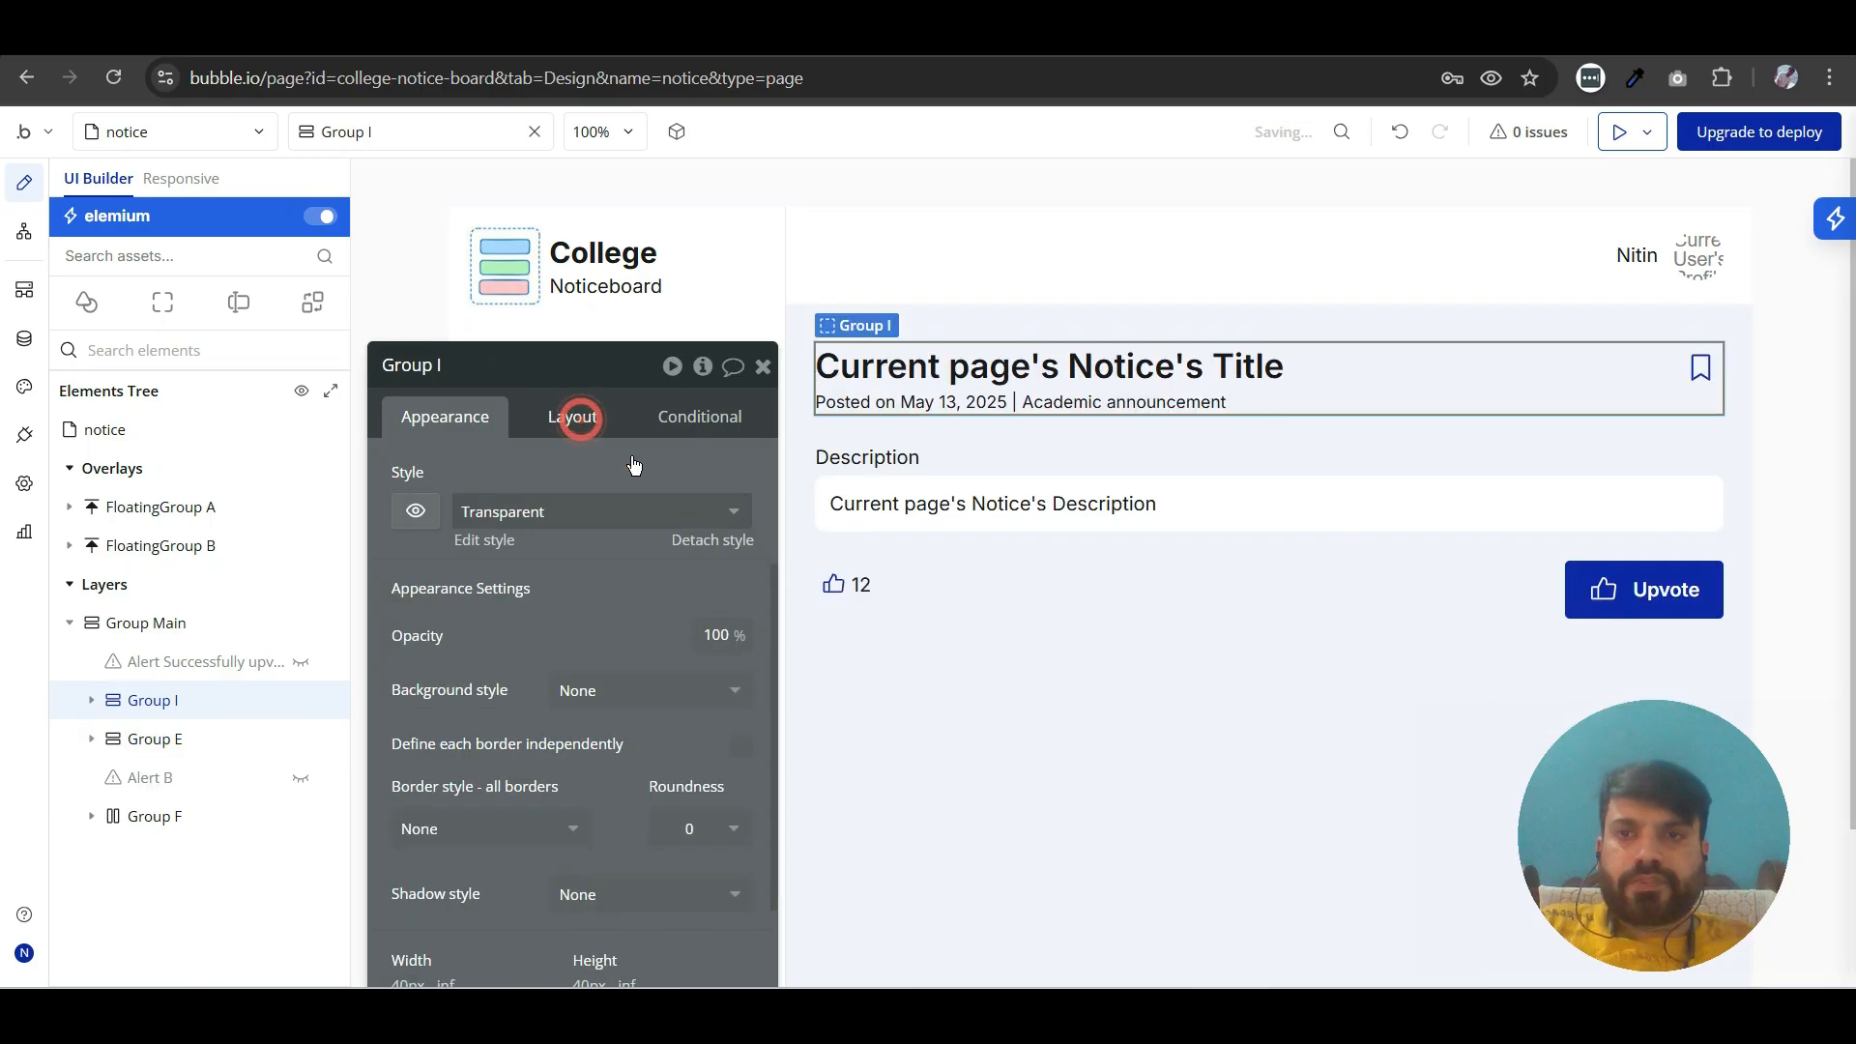
- Apply gap spacing to the column group holding the title row and posted-on text, with a row gap of 8 px
{"action": "left_click", "coordinate": [580, 418]}
{"action": "scroll", "coordinate": [736, 541], "scroll_direction": "up", "scroll_amount": 3}
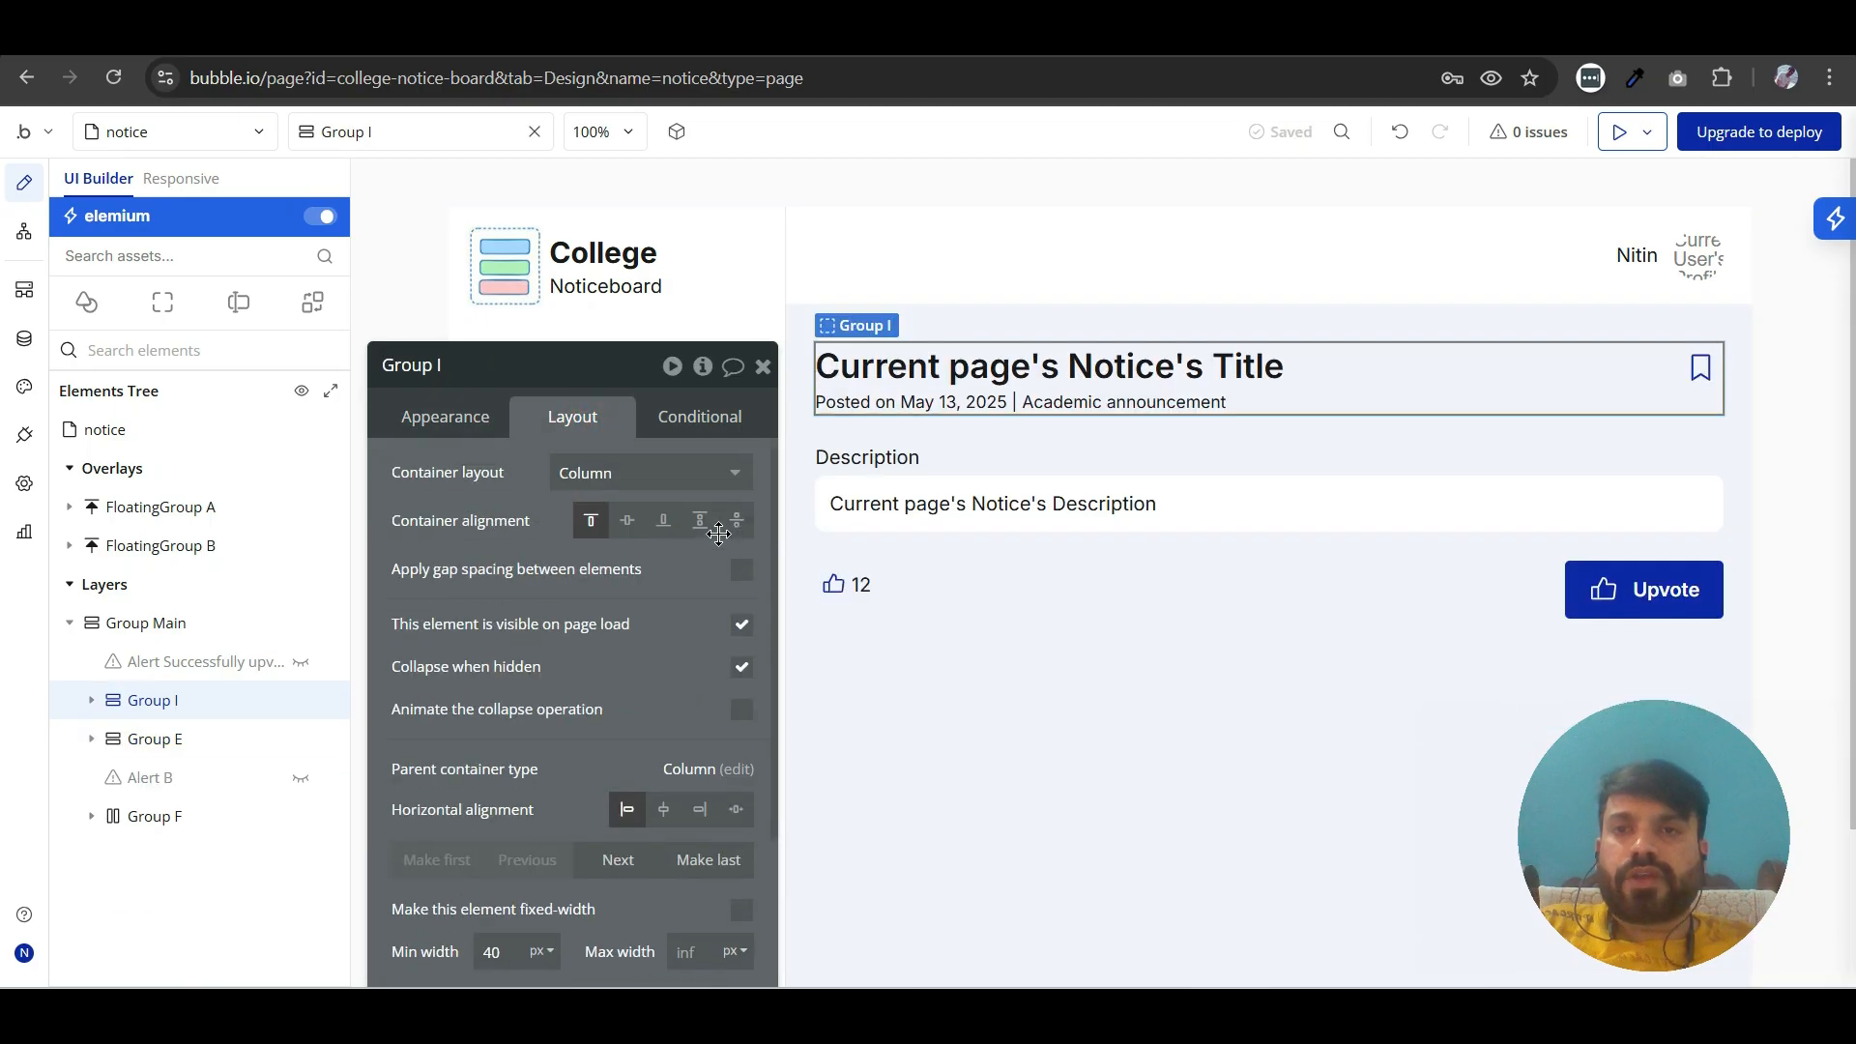
{"action": "left_click", "coordinate": [741, 572]}
{"action": "left_click", "coordinate": [735, 615]}
{"action": "type", "text": "10"}
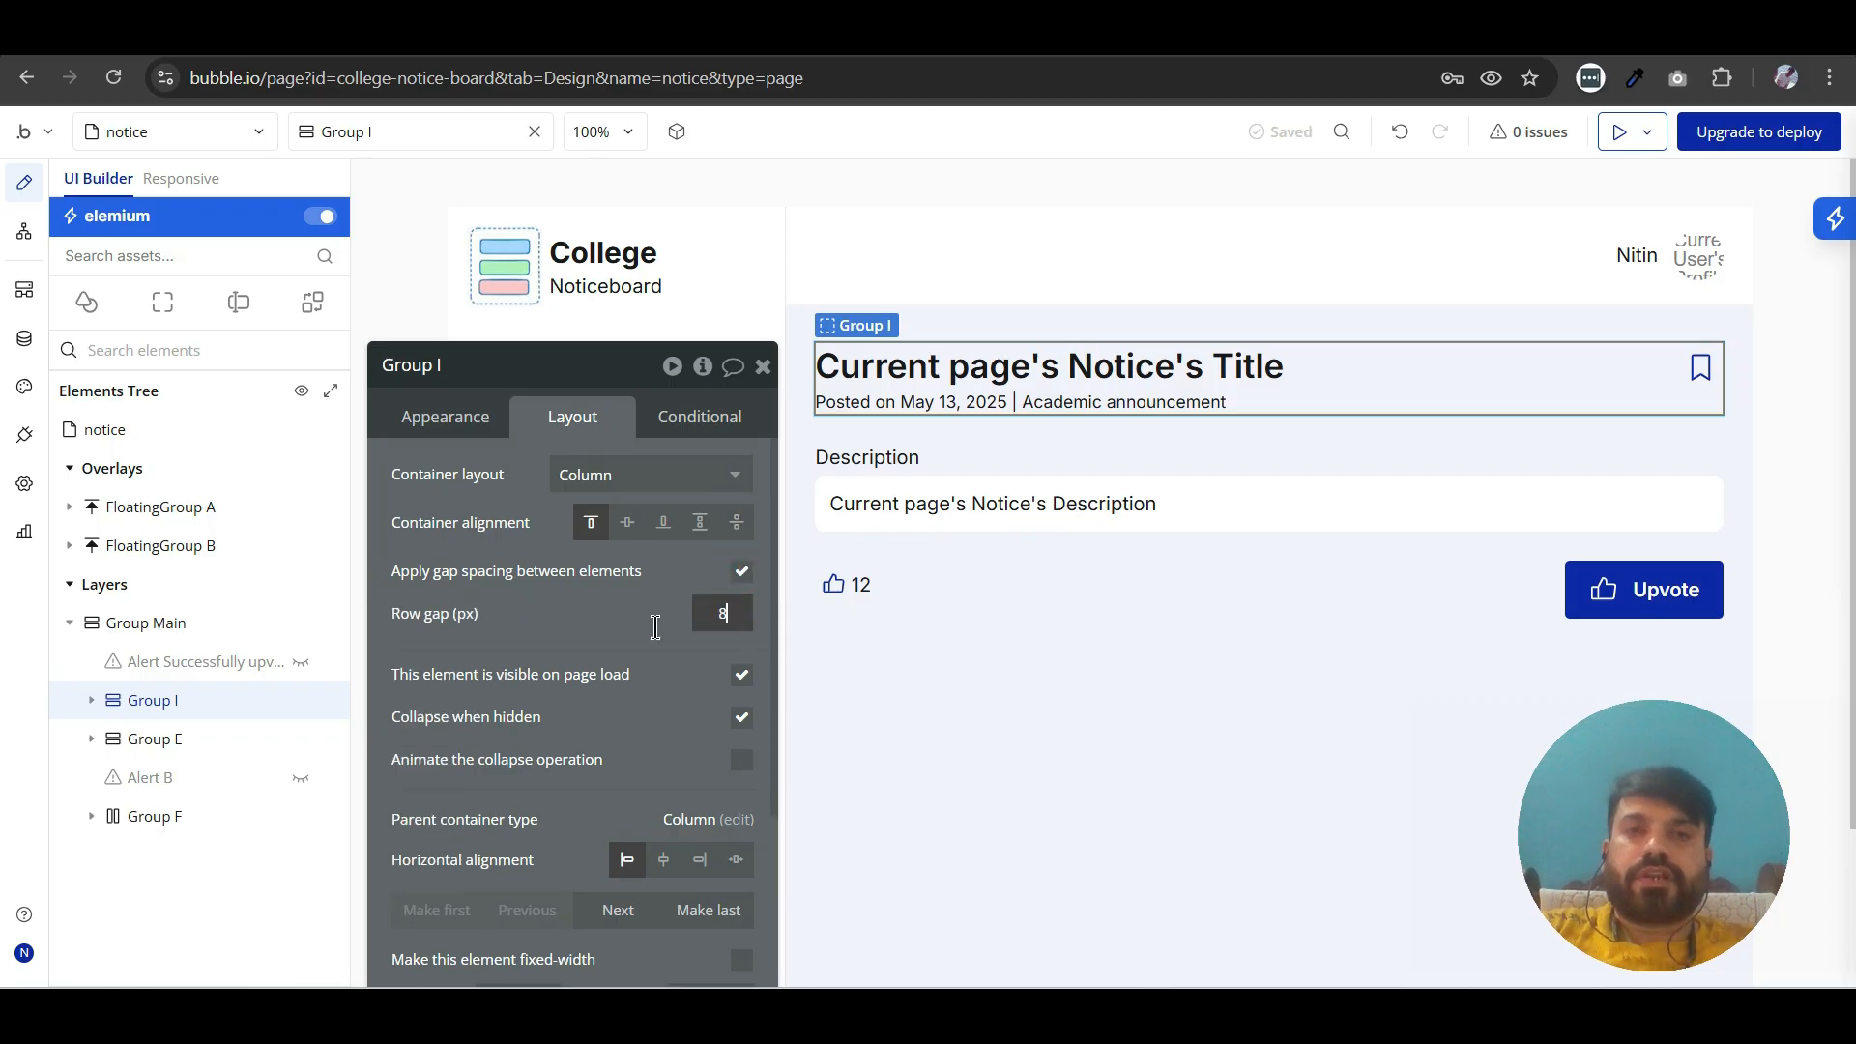
{"action": "left_click", "coordinate": [1131, 569]}
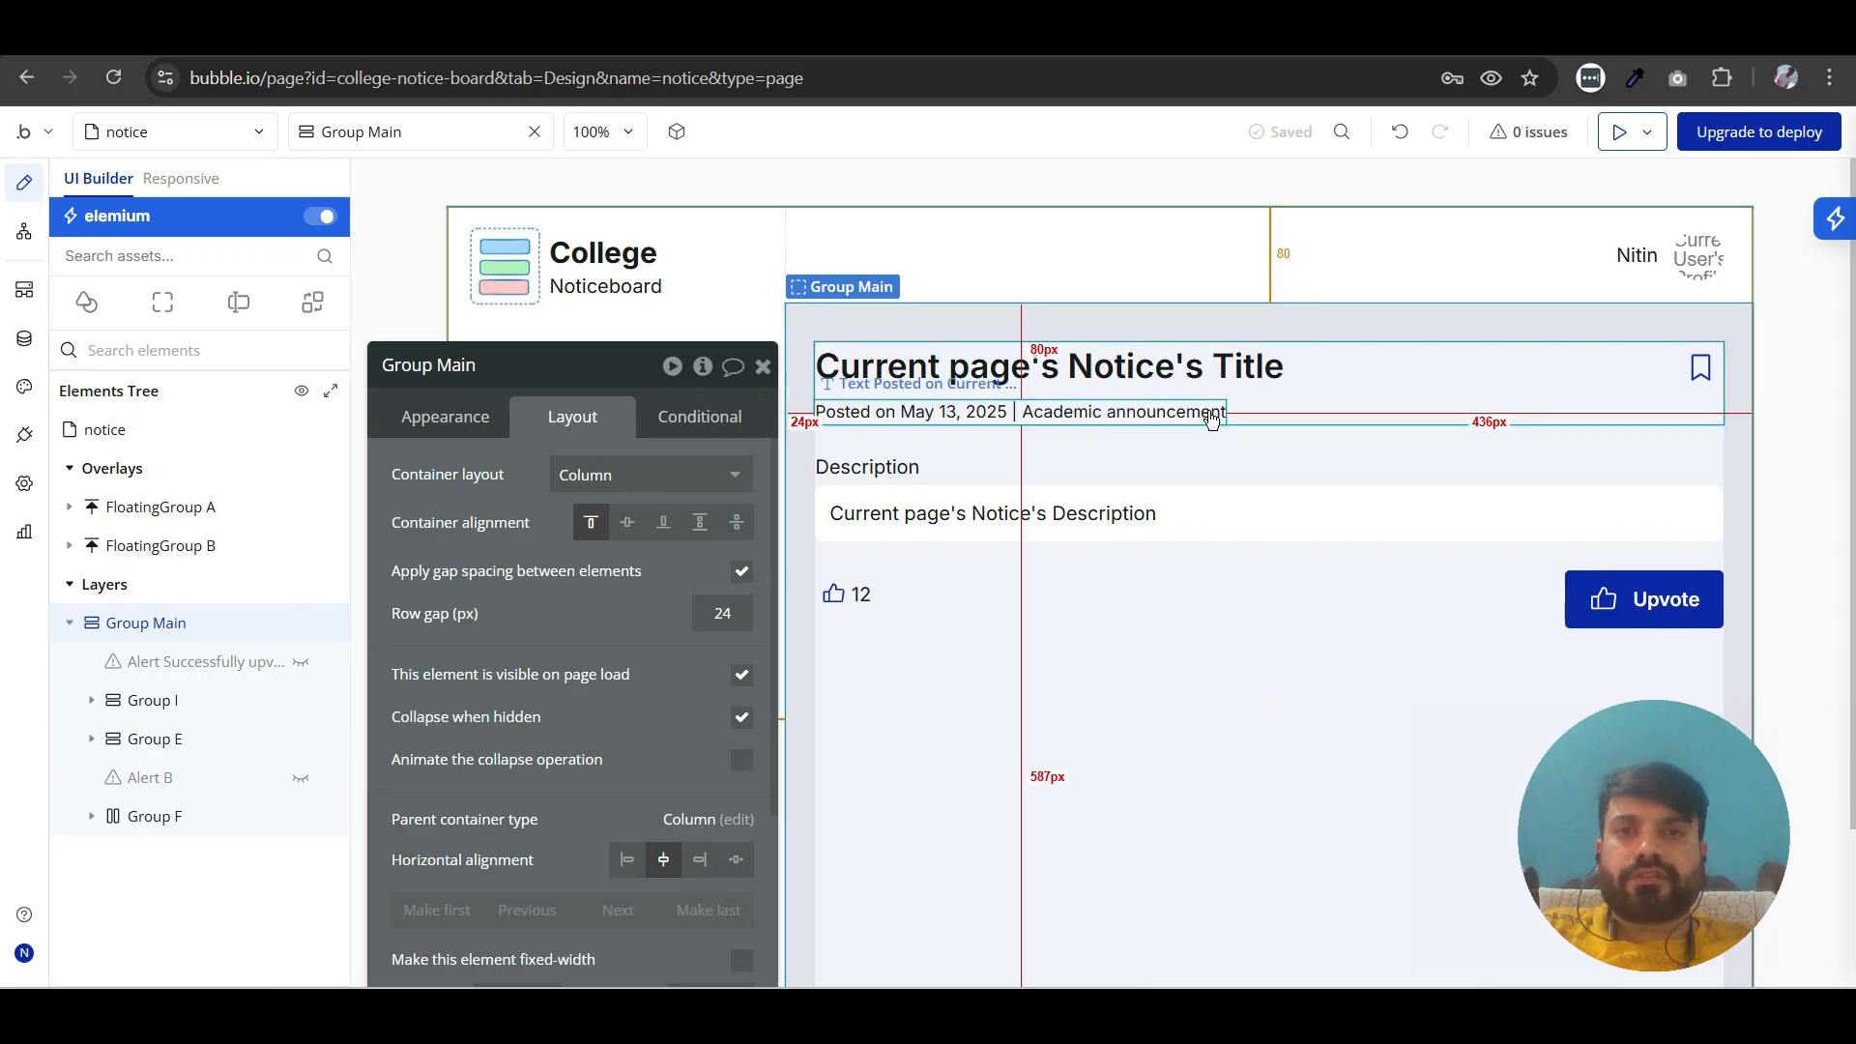
- Set the posted-on text's font color to the Gray 70 color variable
{"action": "left_click", "coordinate": [1211, 414]}
{"action": "left_click", "coordinate": [471, 436]}
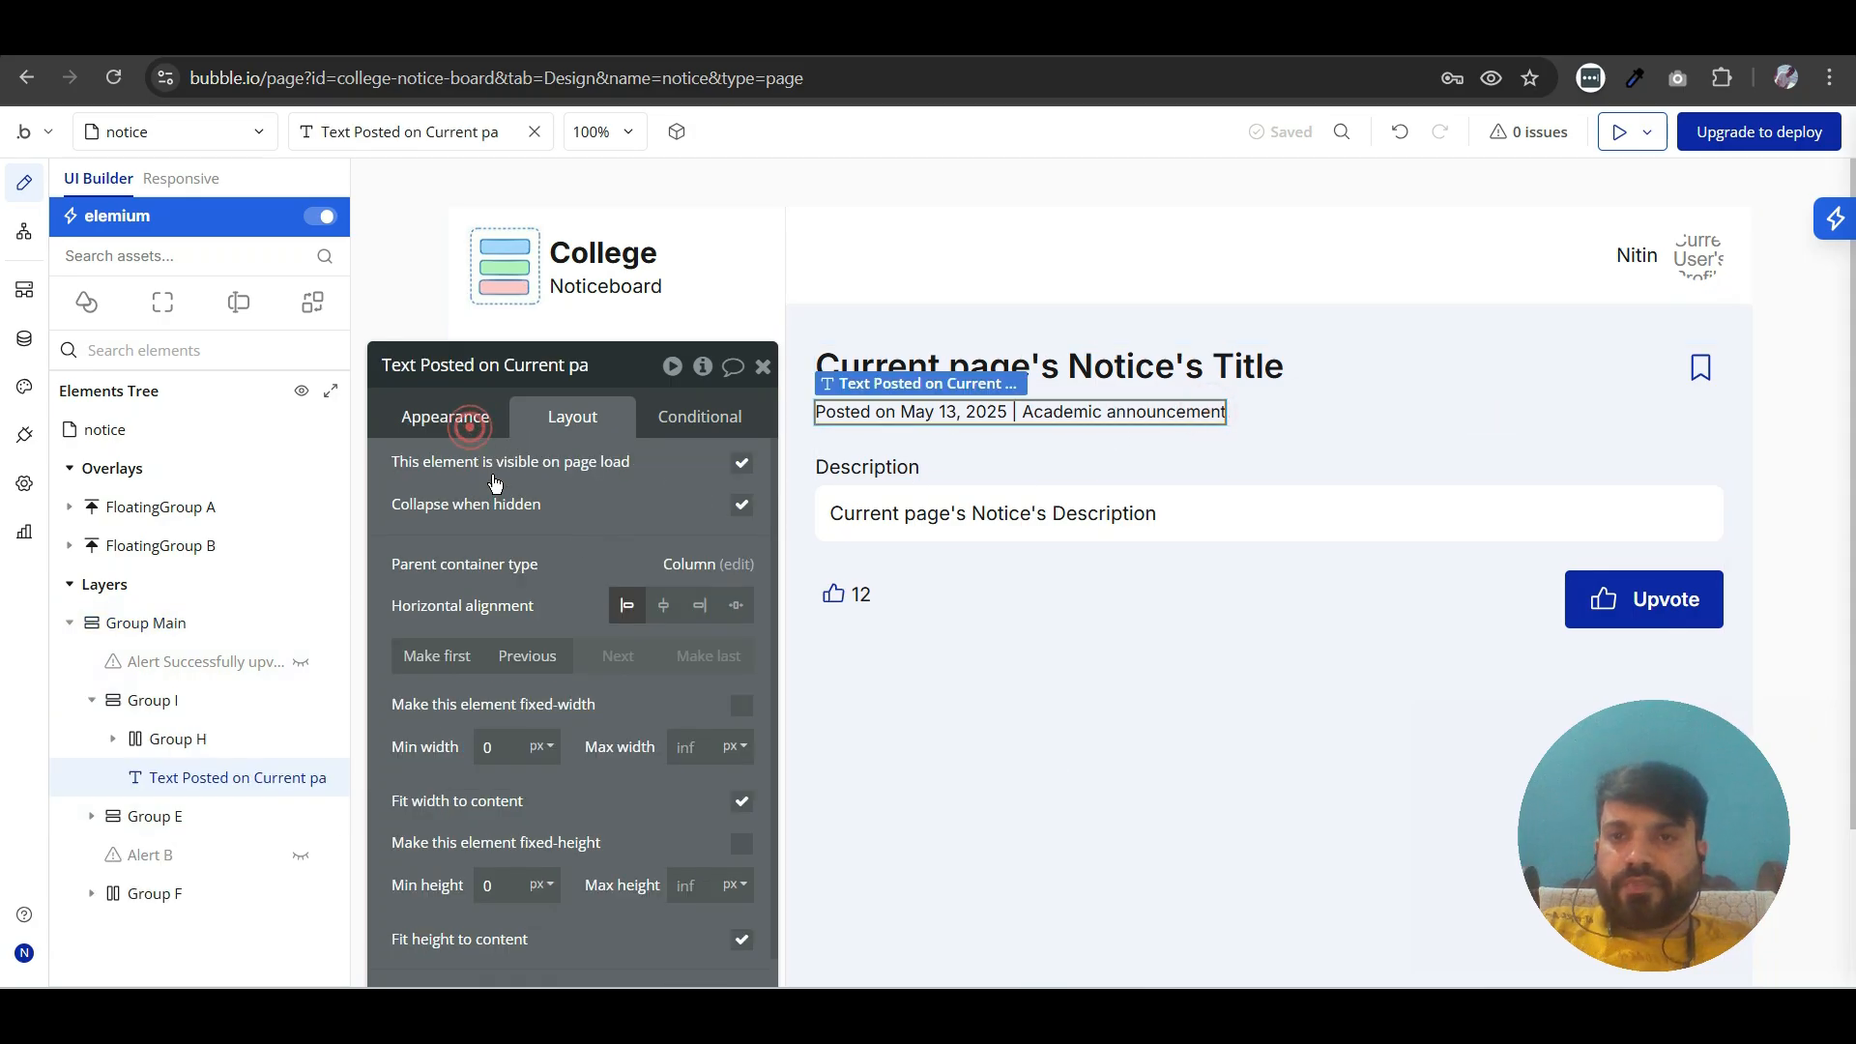
{"action": "scroll", "coordinate": [542, 725], "scroll_direction": "down", "scroll_amount": 3}
{"action": "left_click", "coordinate": [543, 730]}
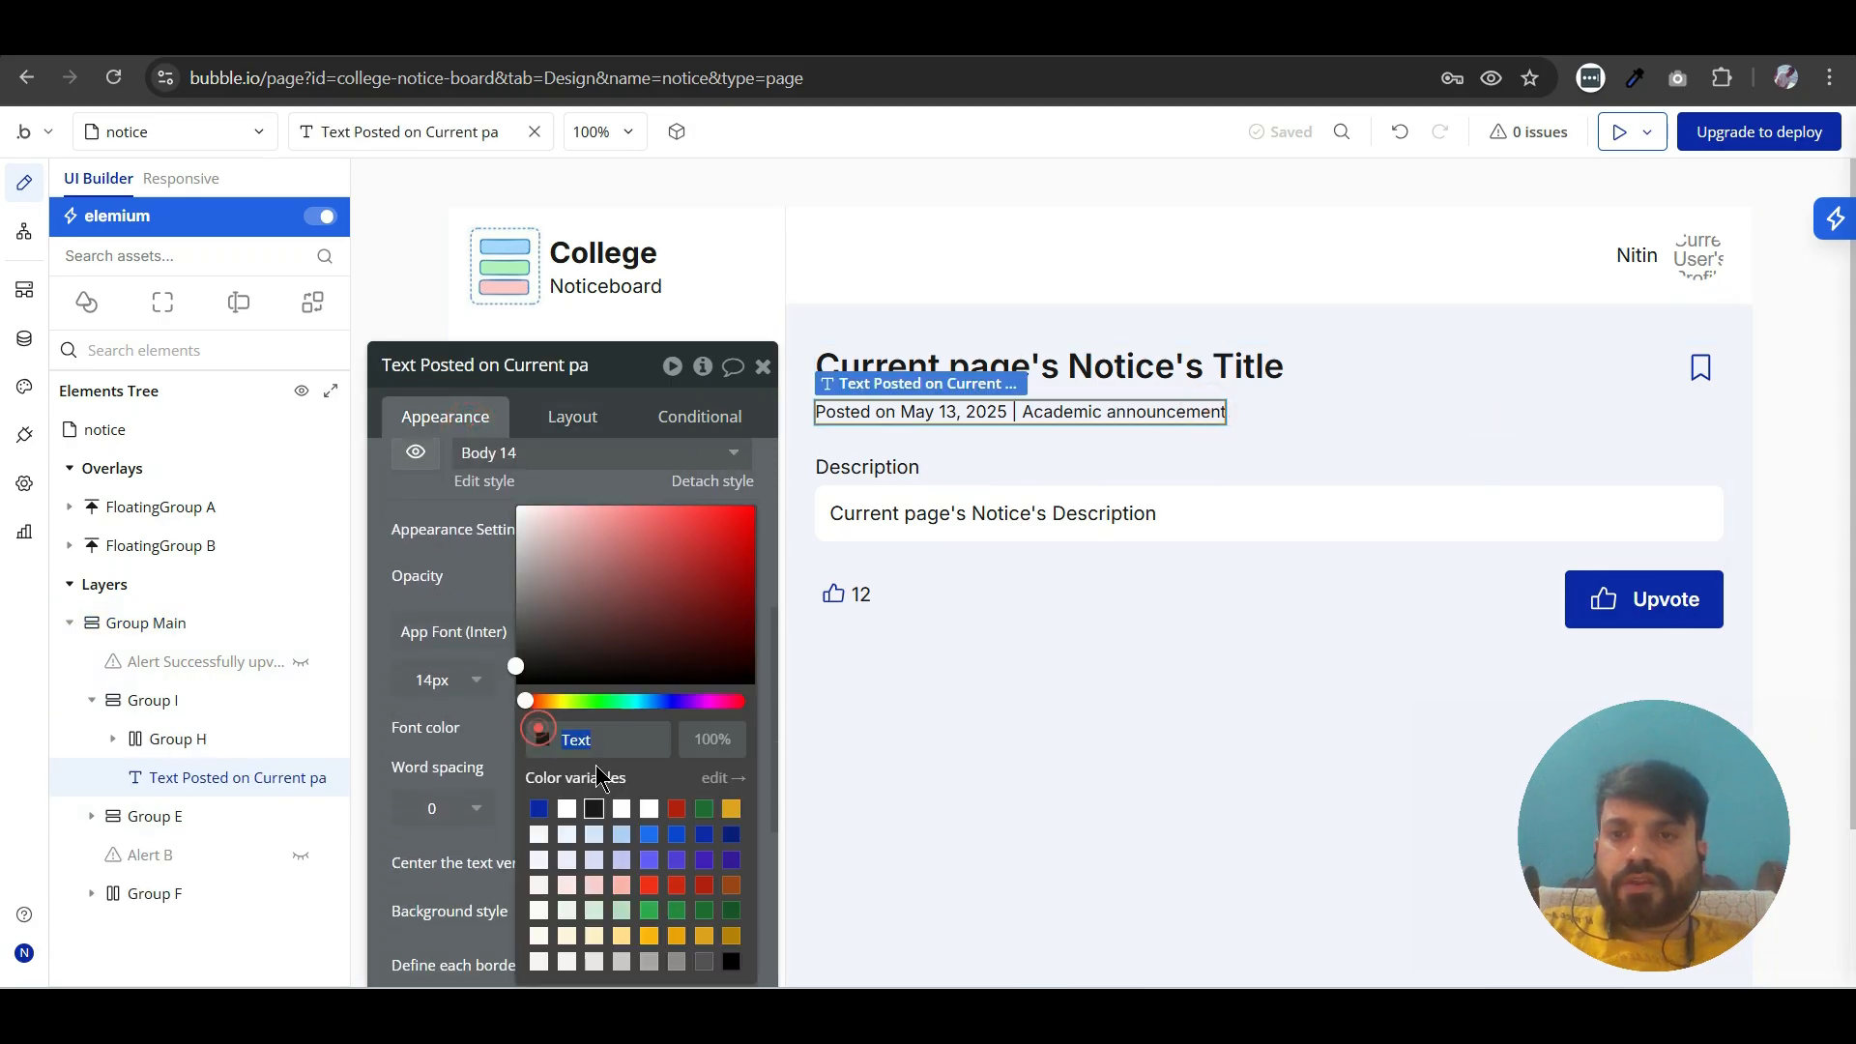
{"action": "left_click", "coordinate": [703, 963]}
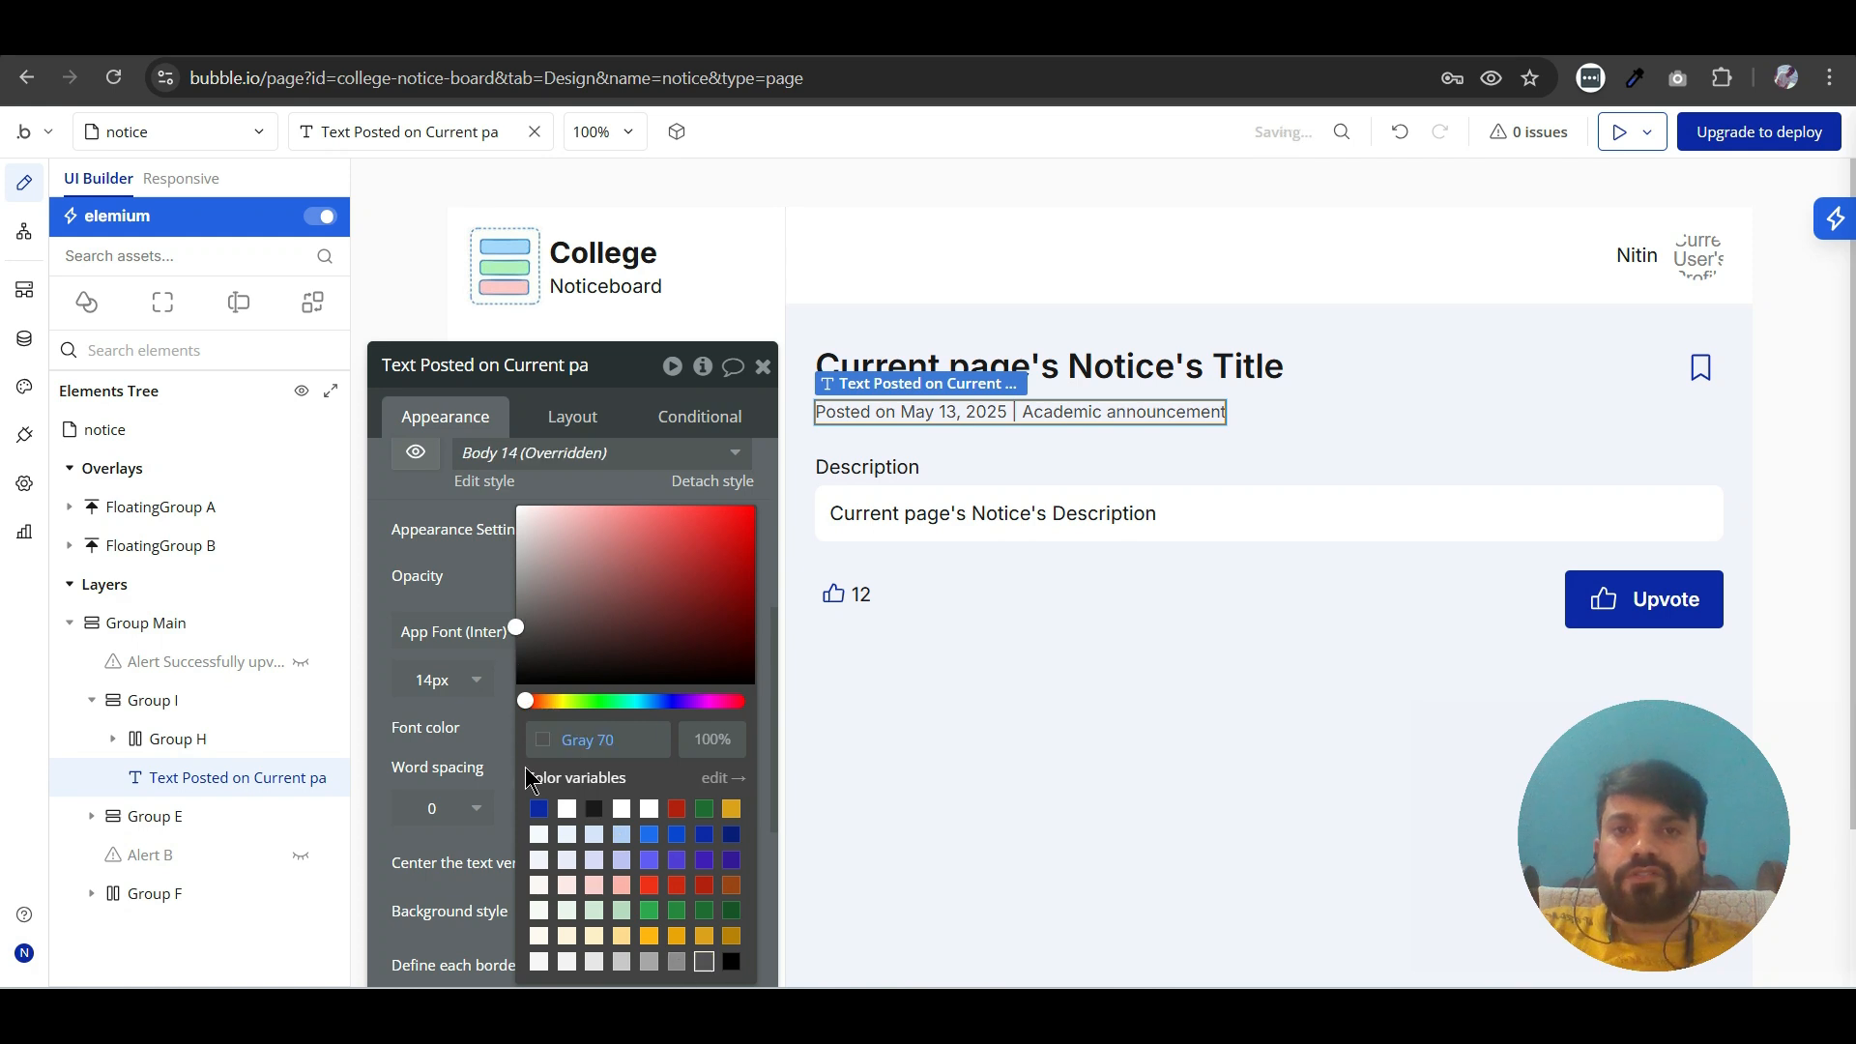
{"action": "left_click", "coordinate": [415, 563]}
{"action": "left_click", "coordinate": [768, 371]}
- Switch to the notice page preview and check the posted-on line beneath the title
{"action": "left_click", "coordinate": [1205, 790]}
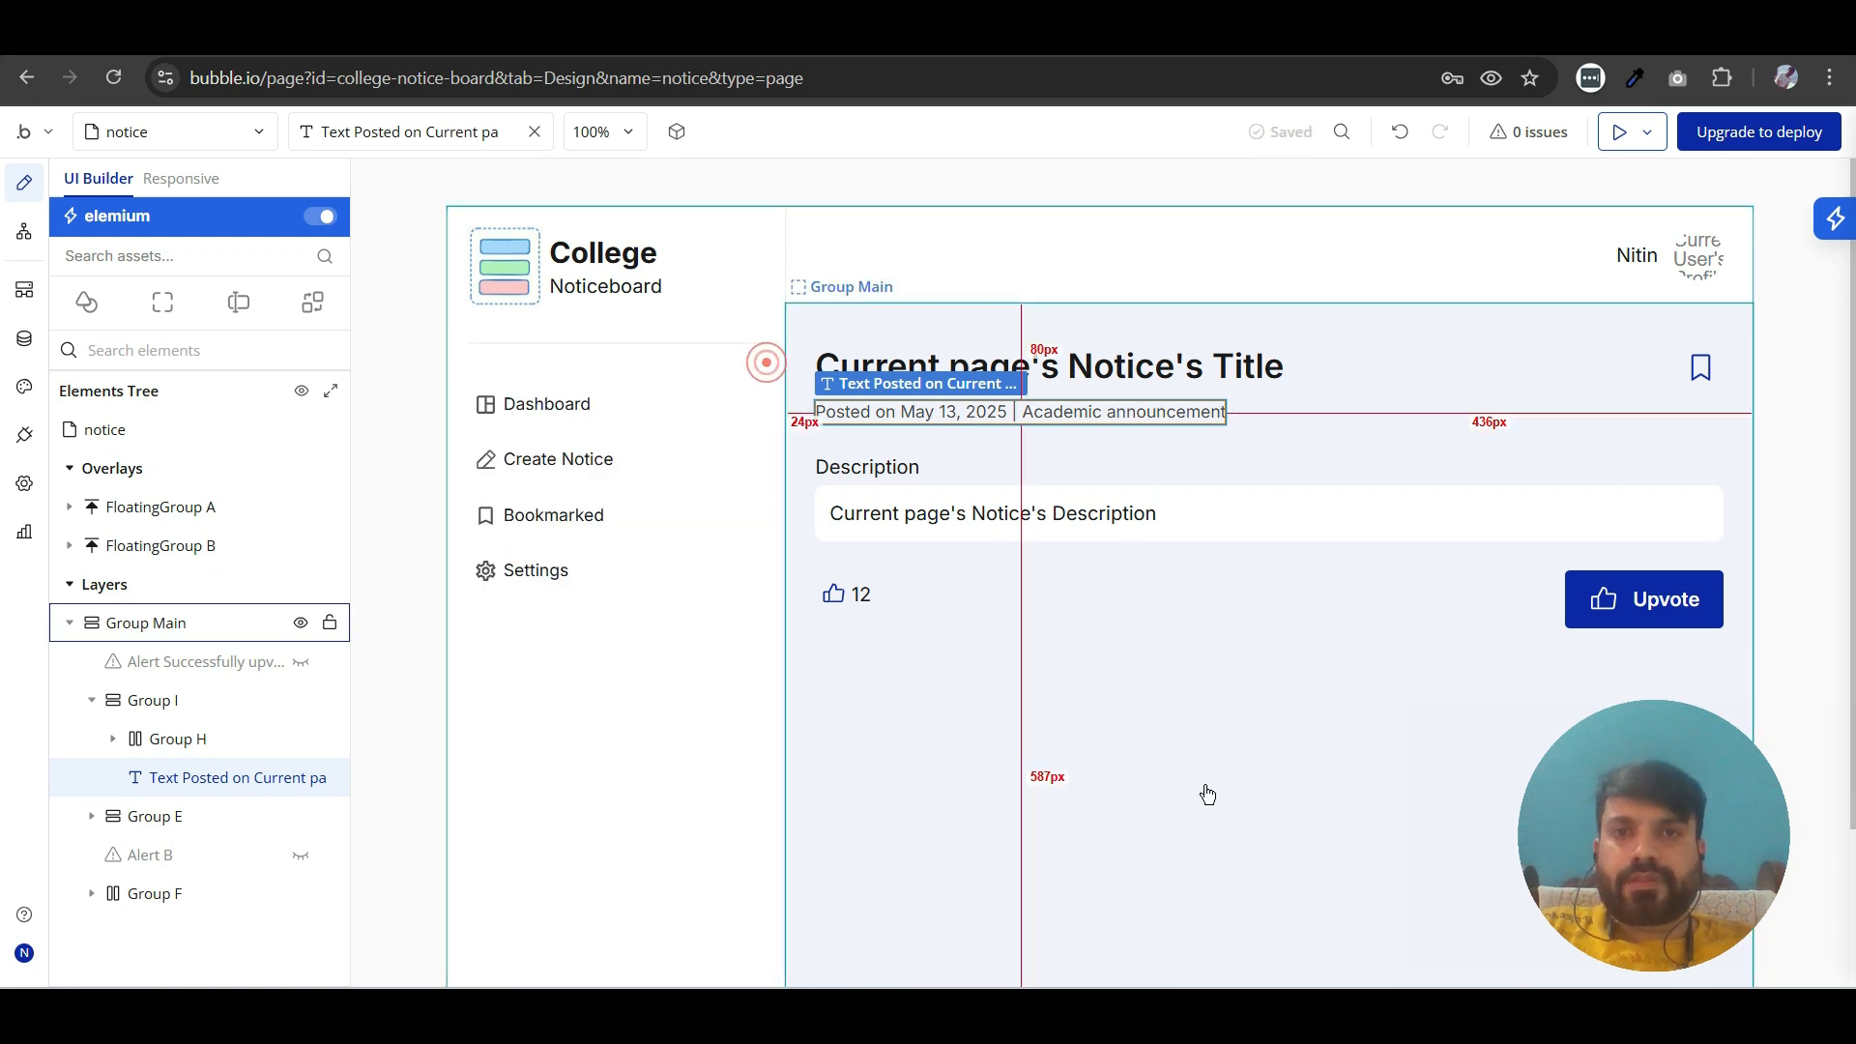
{"action": "double_click", "coordinate": [1197, 734]}
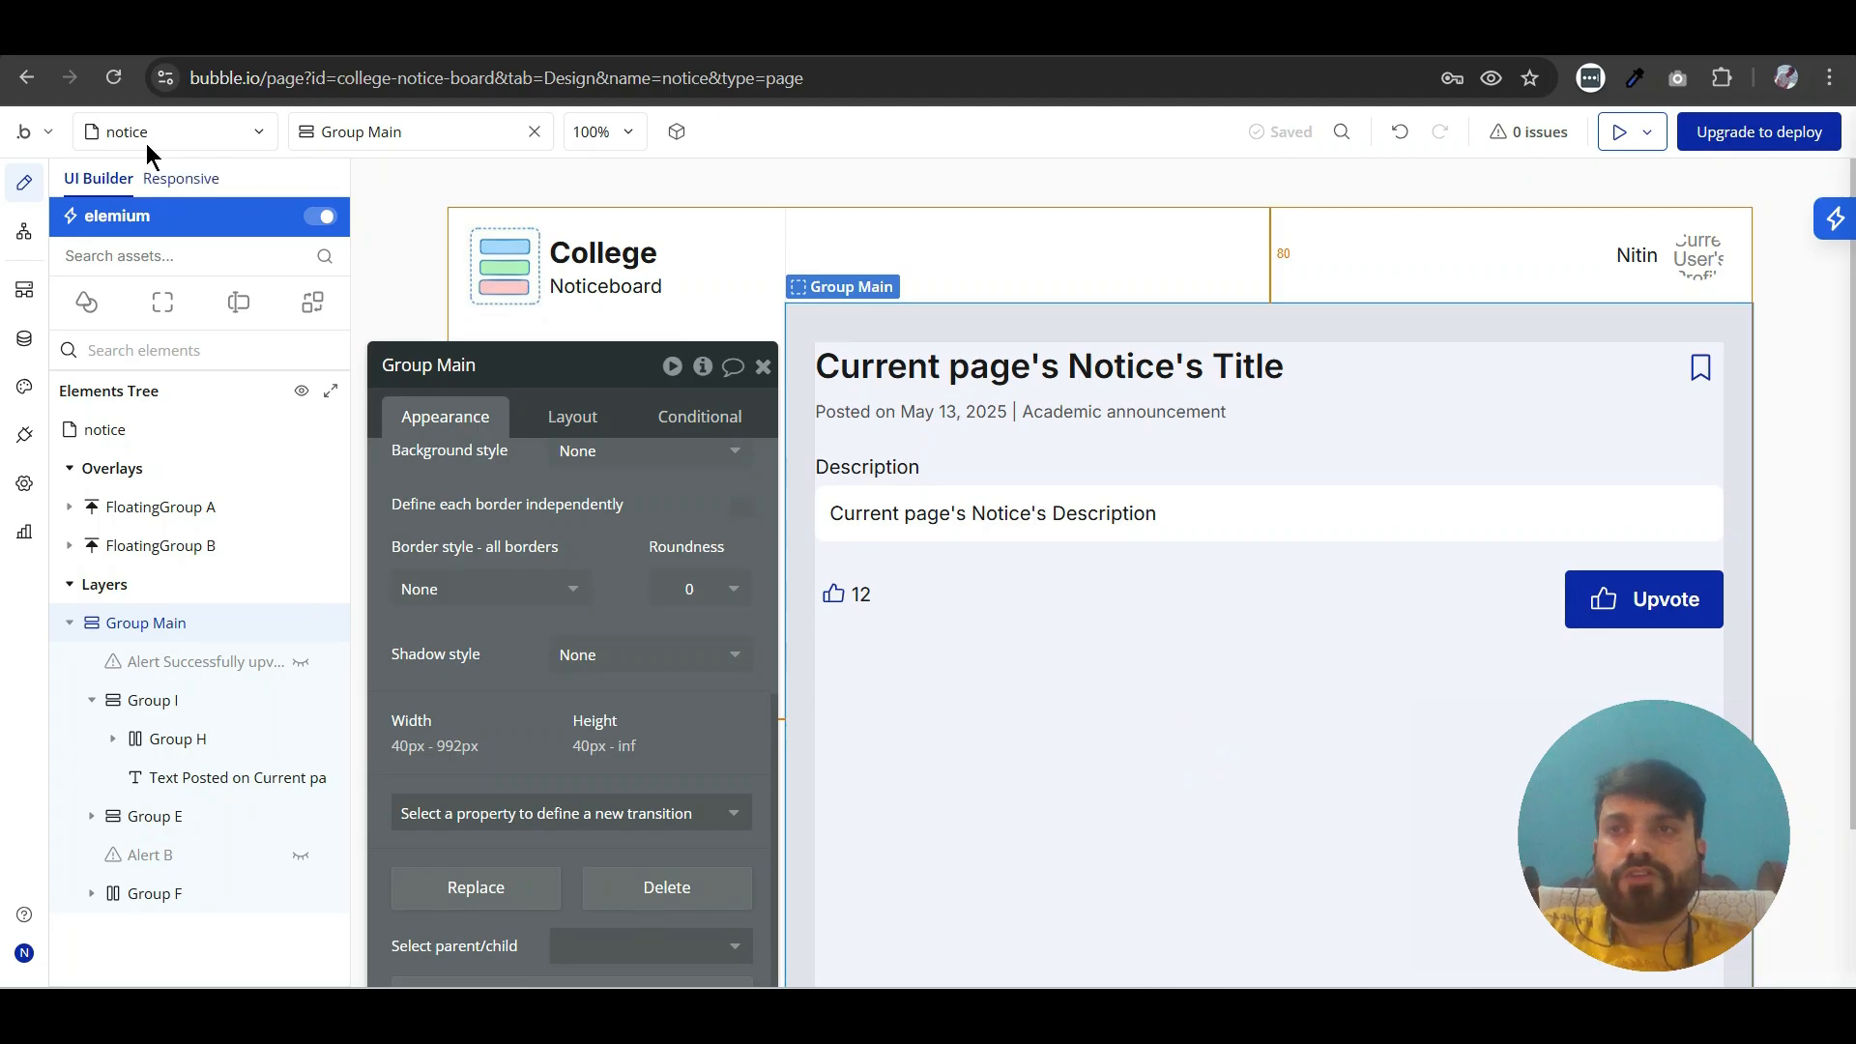
{"action": "left_click", "coordinate": [35, 43]}
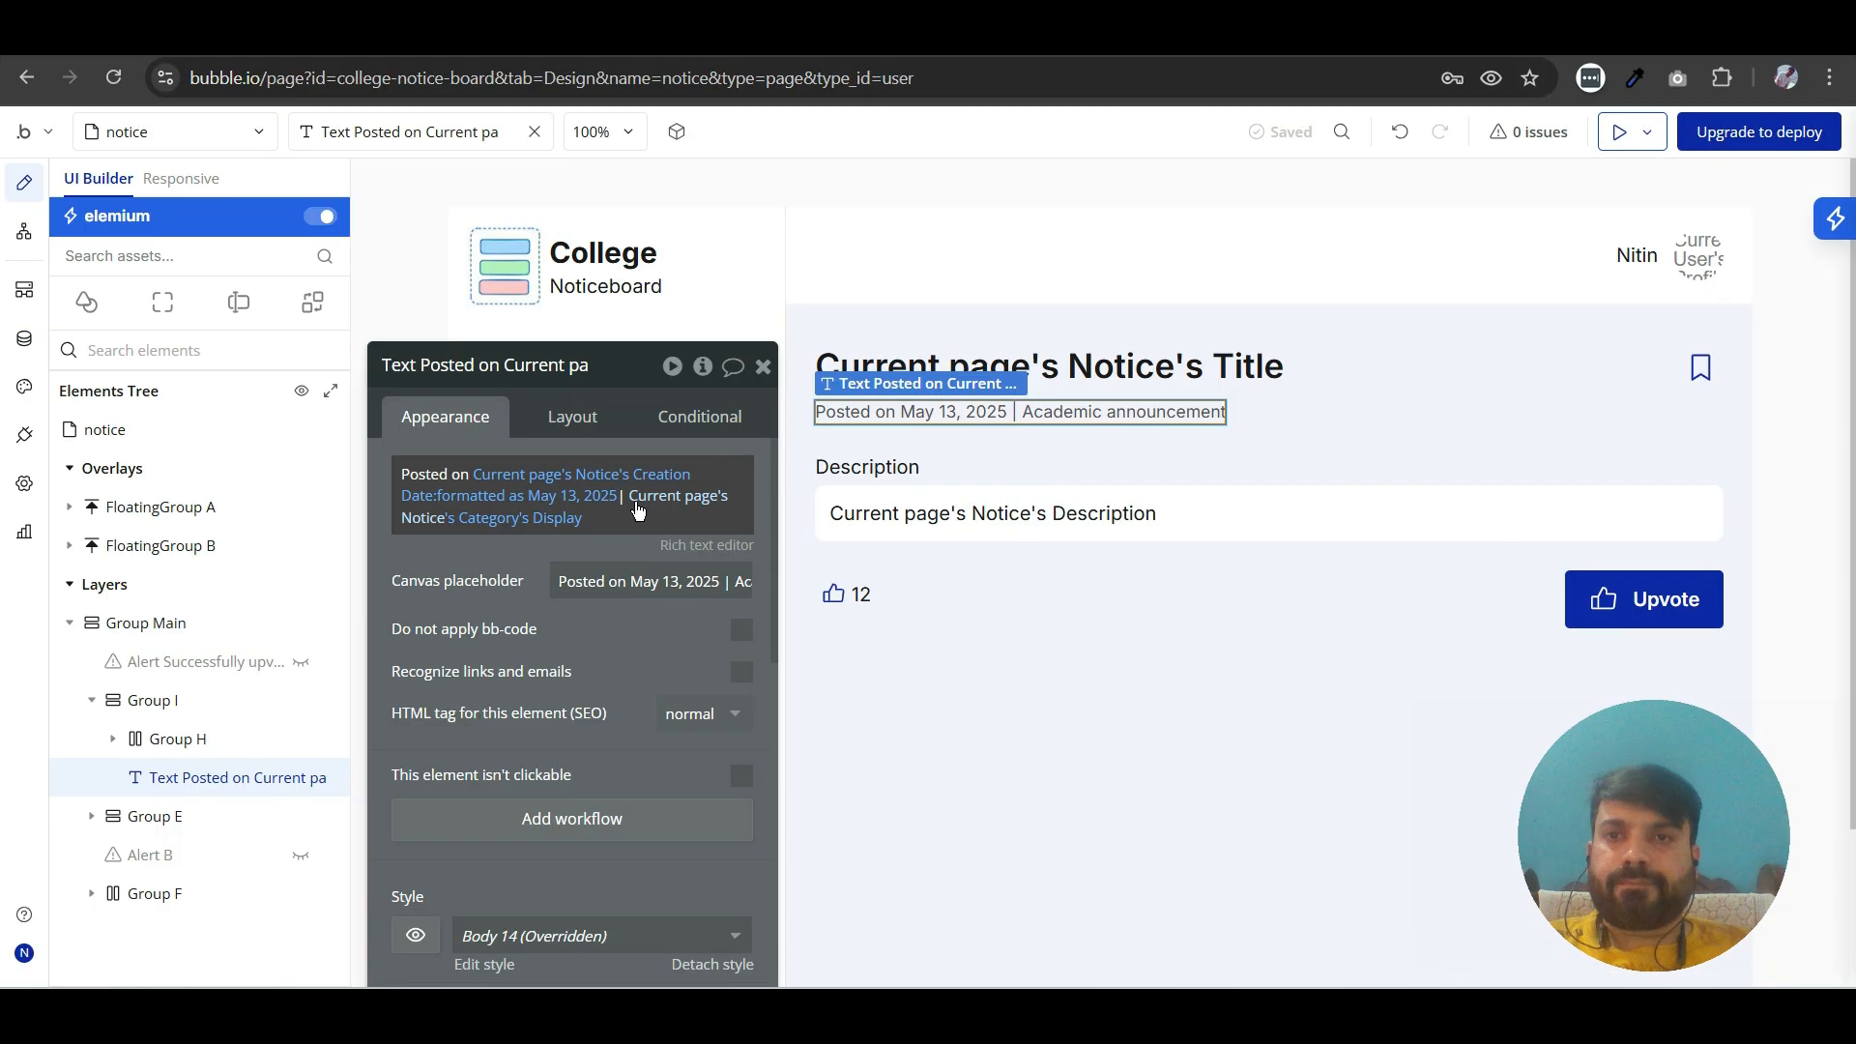
- Return to the Bubble editor and add a space between the creation date and the "|" in the posted-on text
{"action": "left_click", "coordinate": [638, 511]}
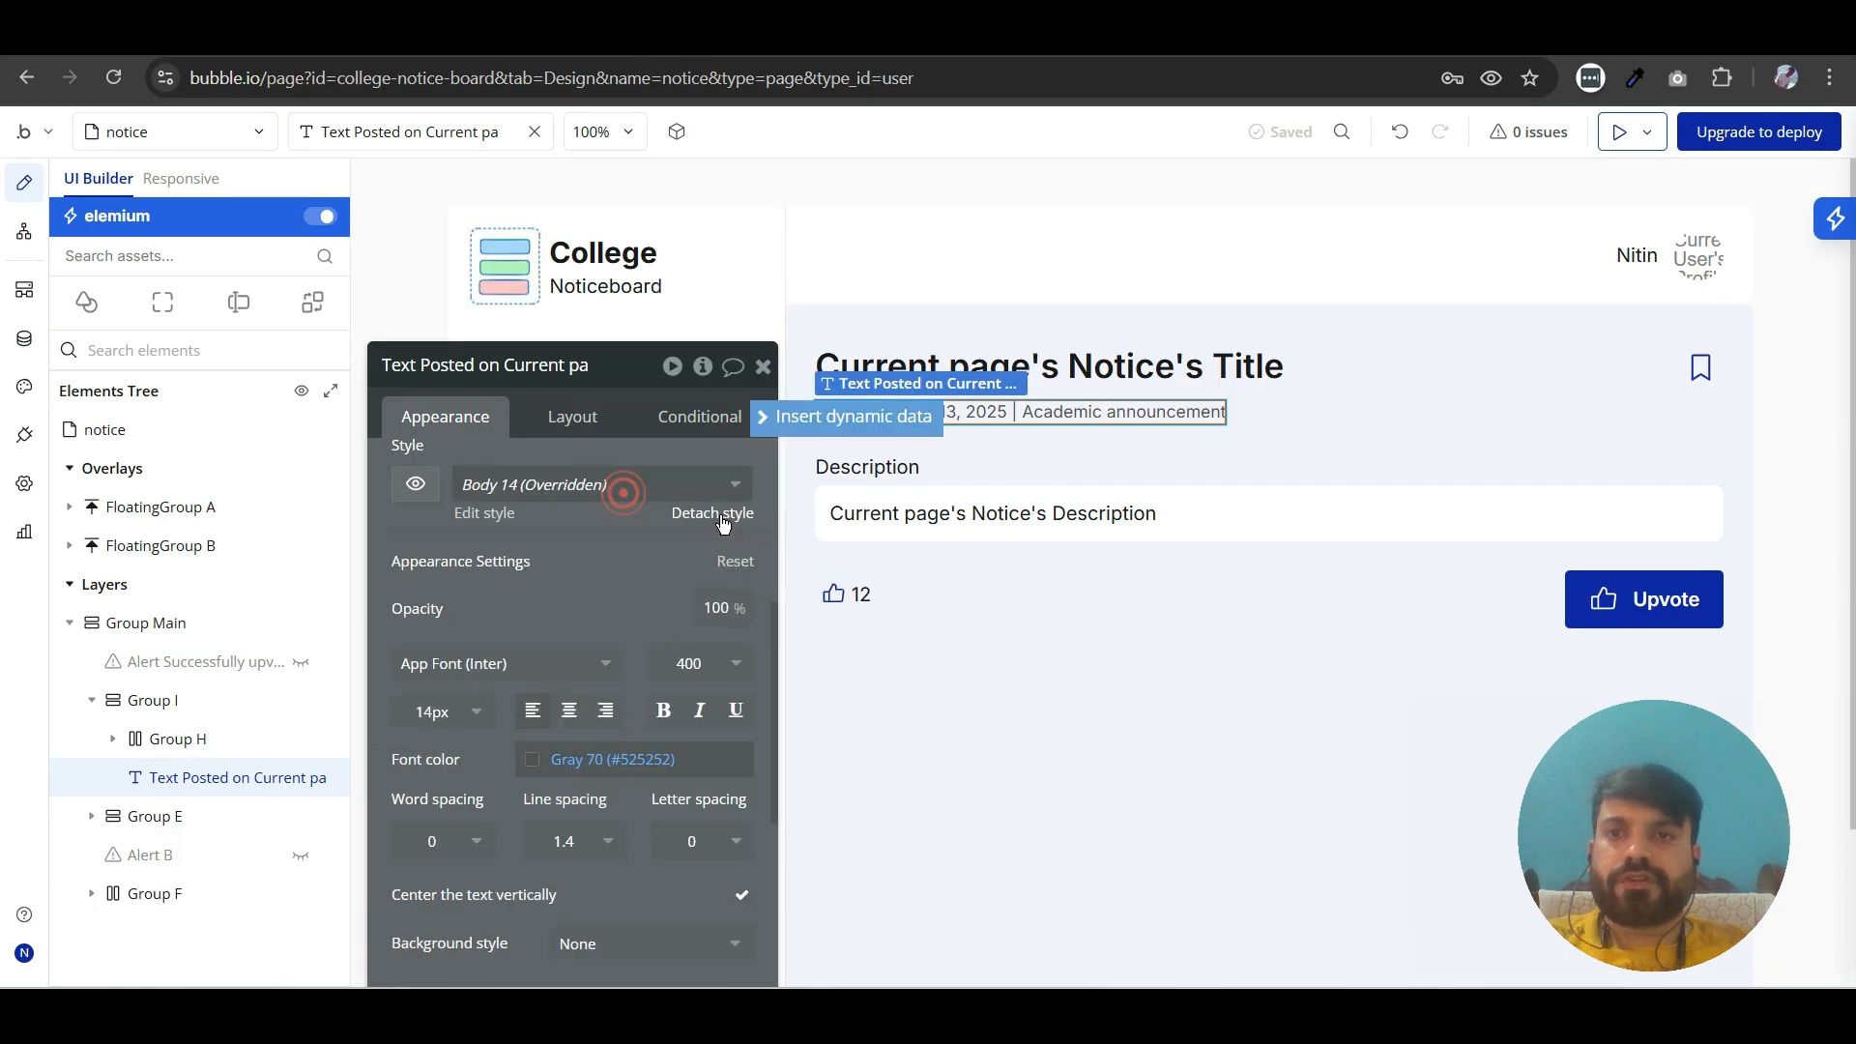
{"action": "scroll", "coordinate": [619, 493], "scroll_direction": "down", "scroll_amount": 5}
{"action": "scroll", "coordinate": [603, 586], "scroll_direction": "up", "scroll_amount": 5}
{"action": "left_click", "coordinate": [403, 519]}
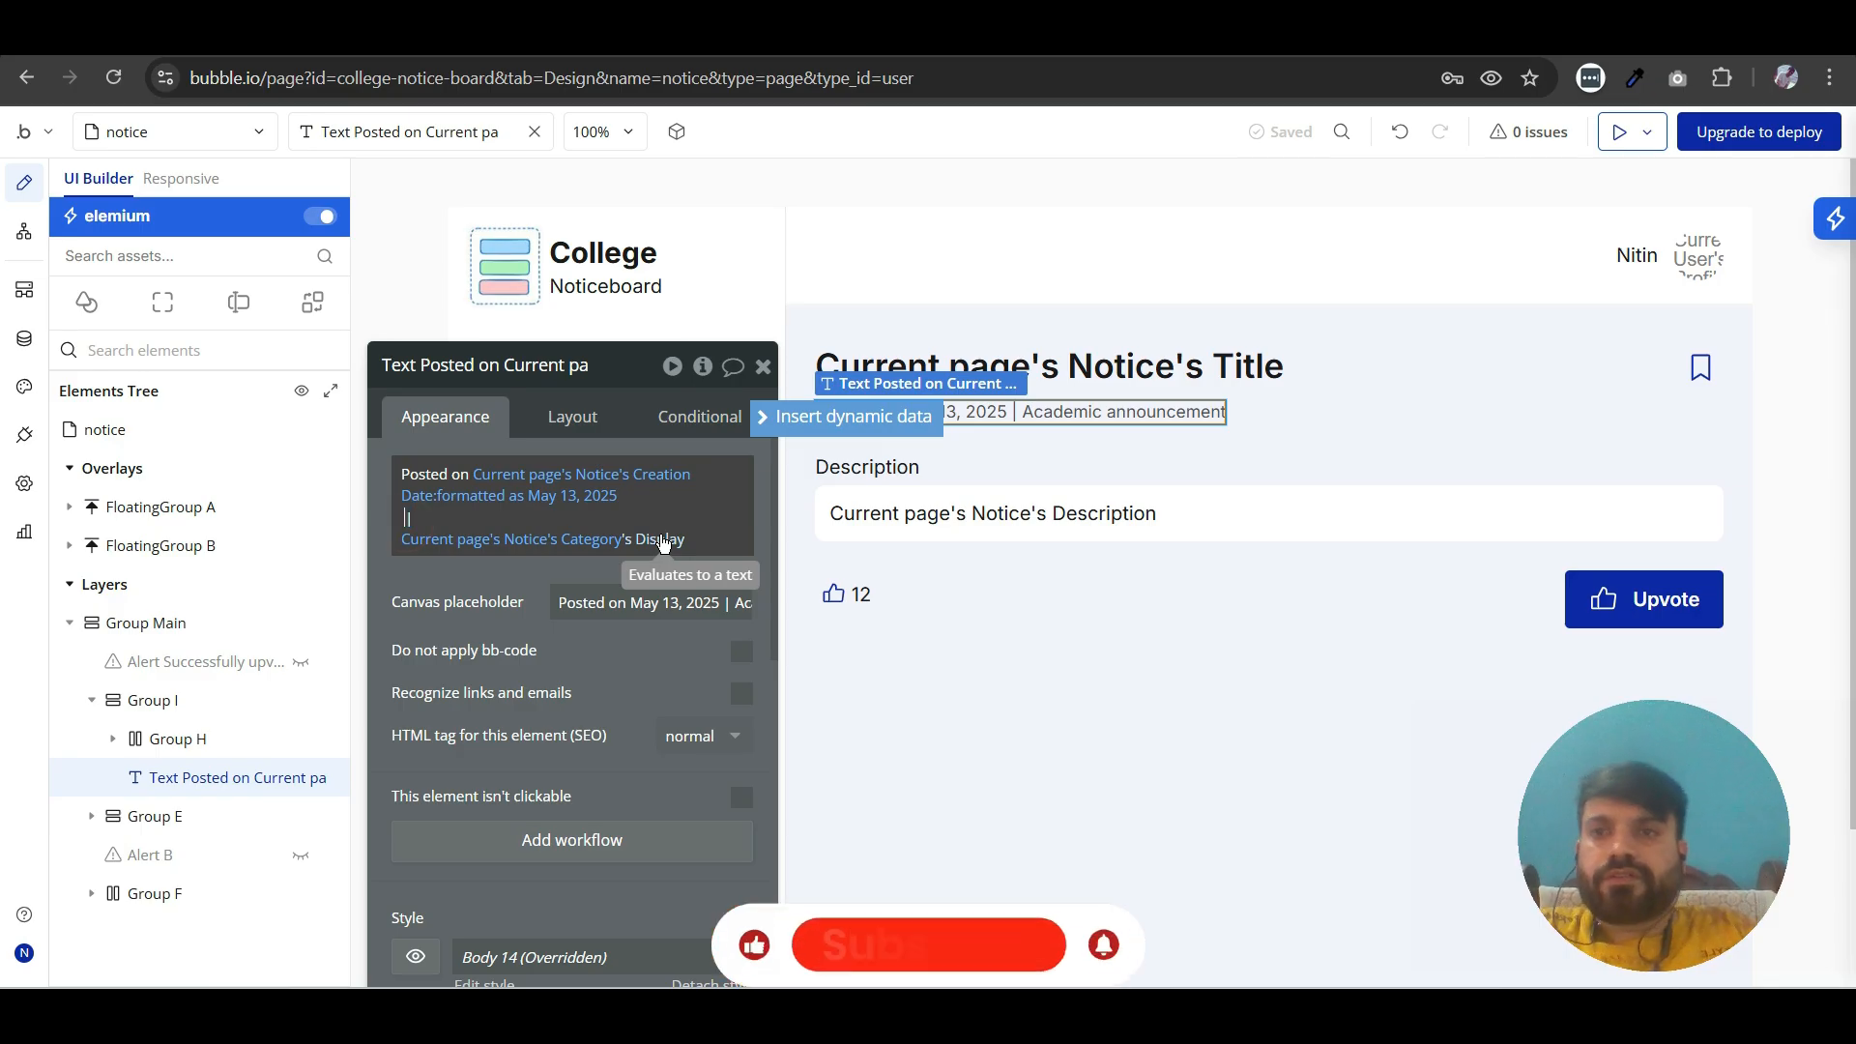
{"action": "left_click", "coordinate": [468, 696]}
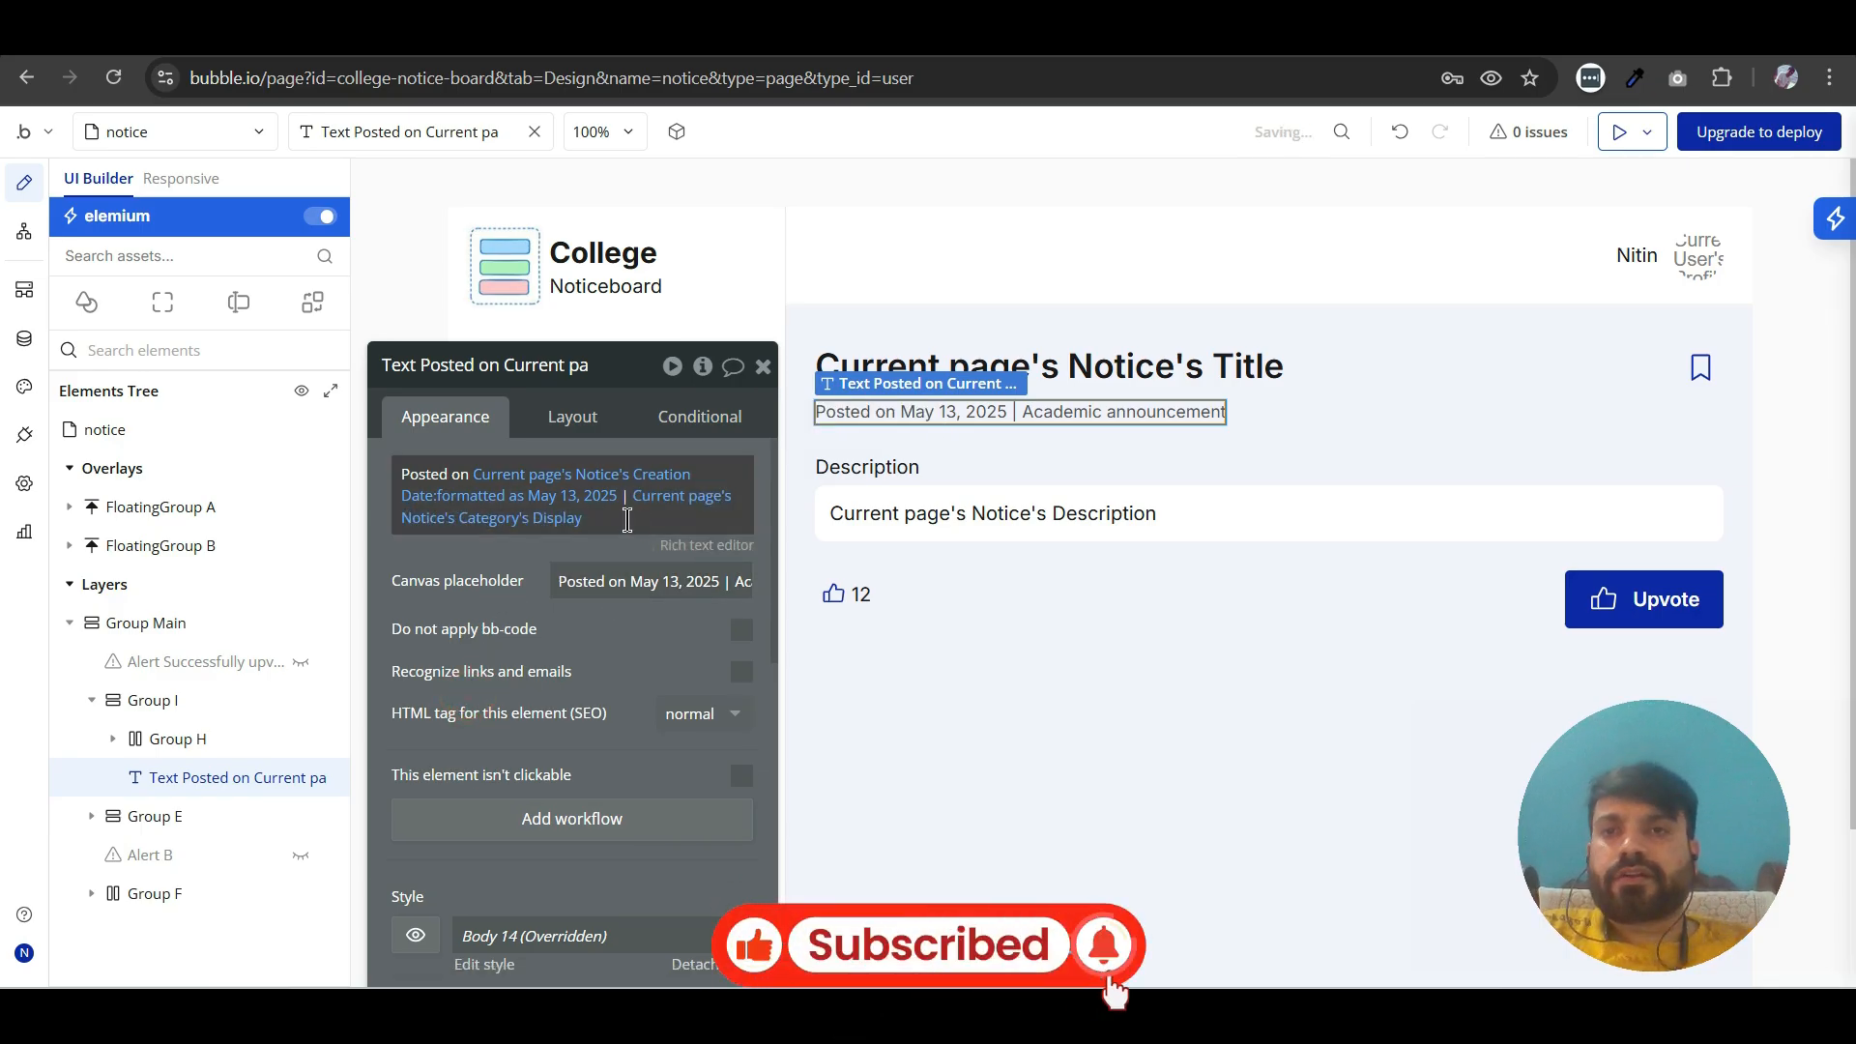
{"action": "left_click", "coordinate": [765, 371]}
- Switch to the notice page preview and refresh it to load the latest version
{"action": "left_click", "coordinate": [822, 34]}
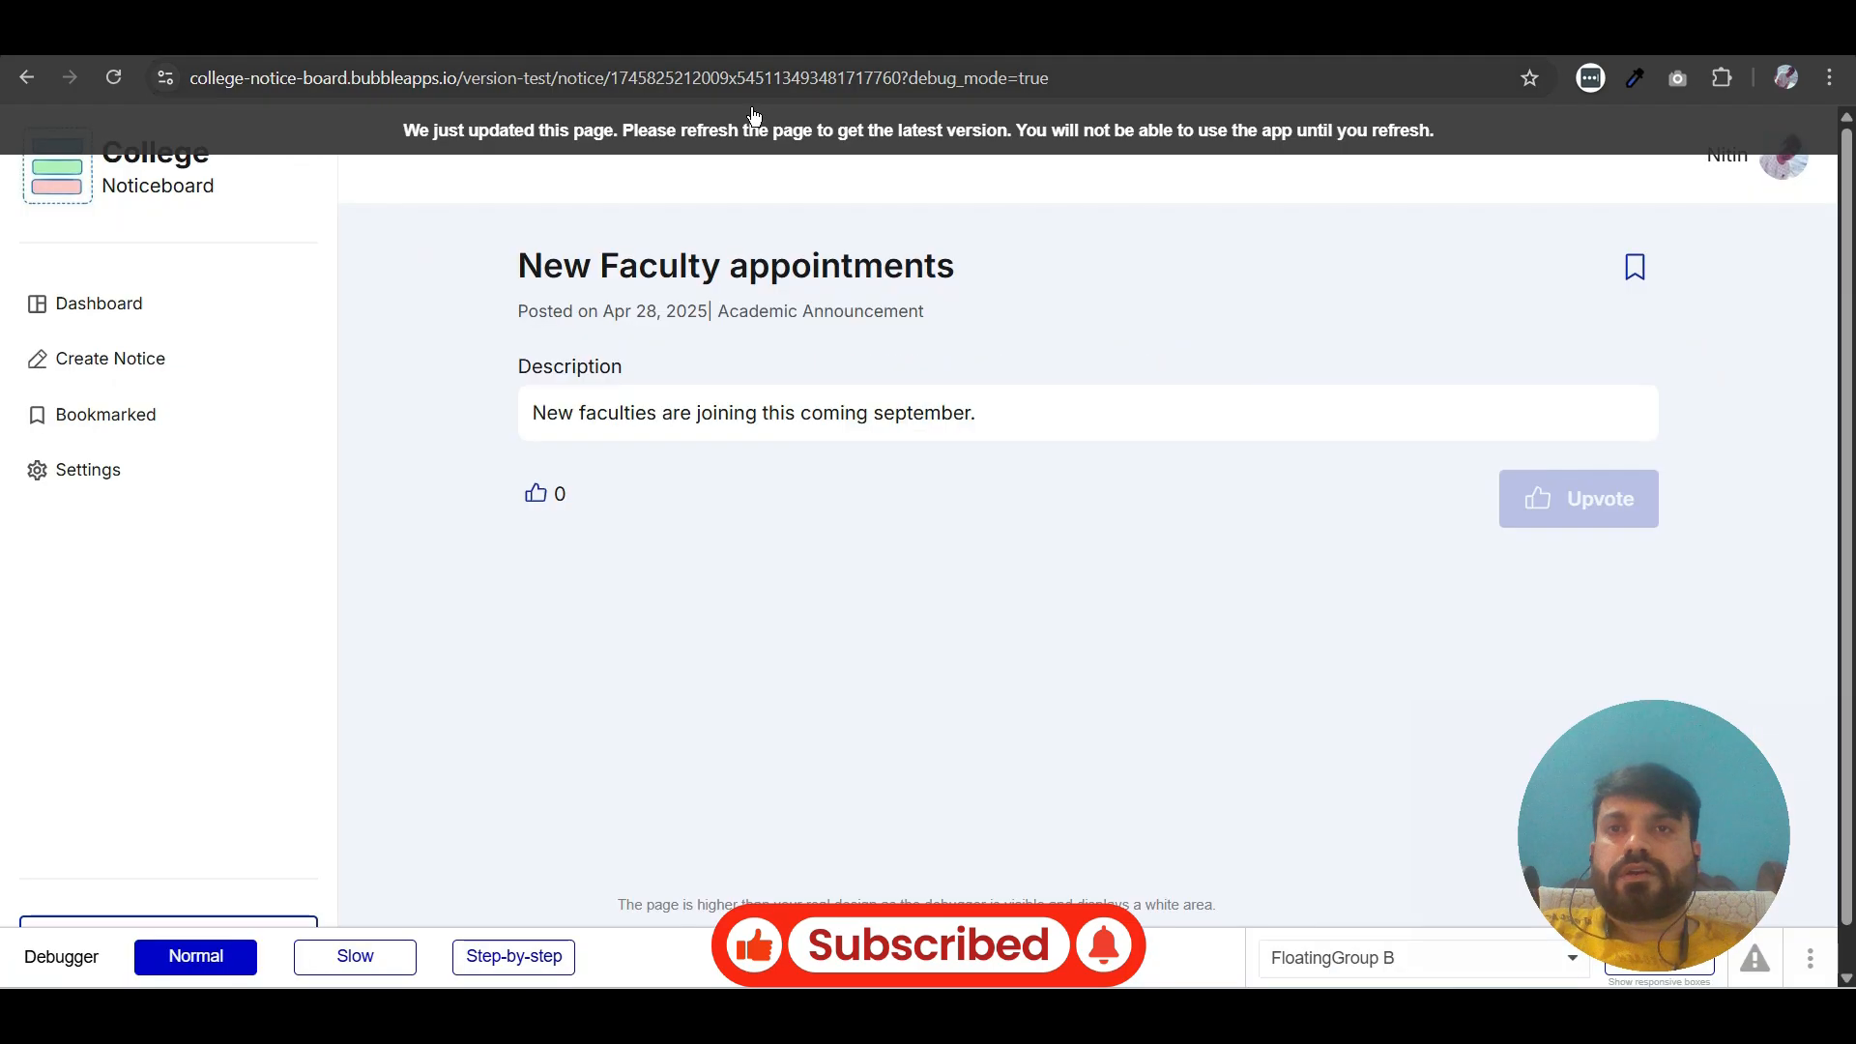
{"action": "left_click", "coordinate": [736, 135]}
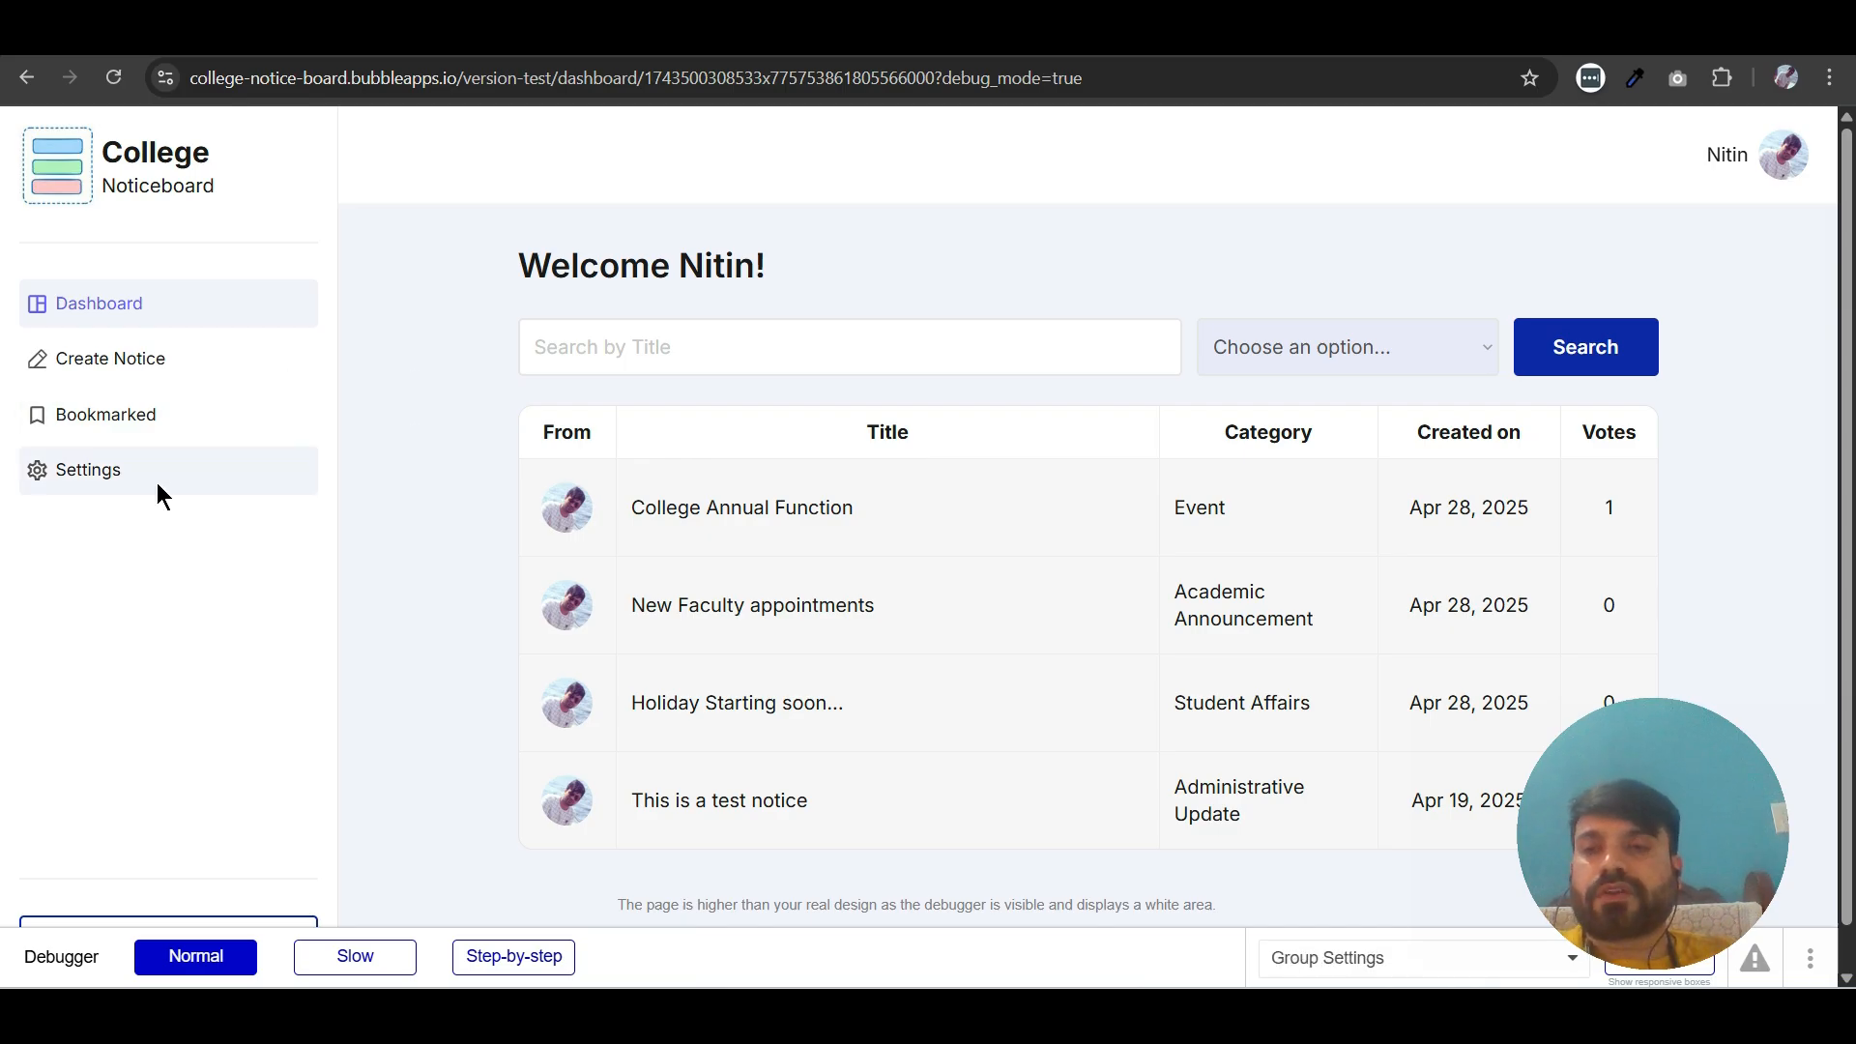
{"action": "scroll", "coordinate": [323, 472], "scroll_direction": "down", "scroll_amount": 1}
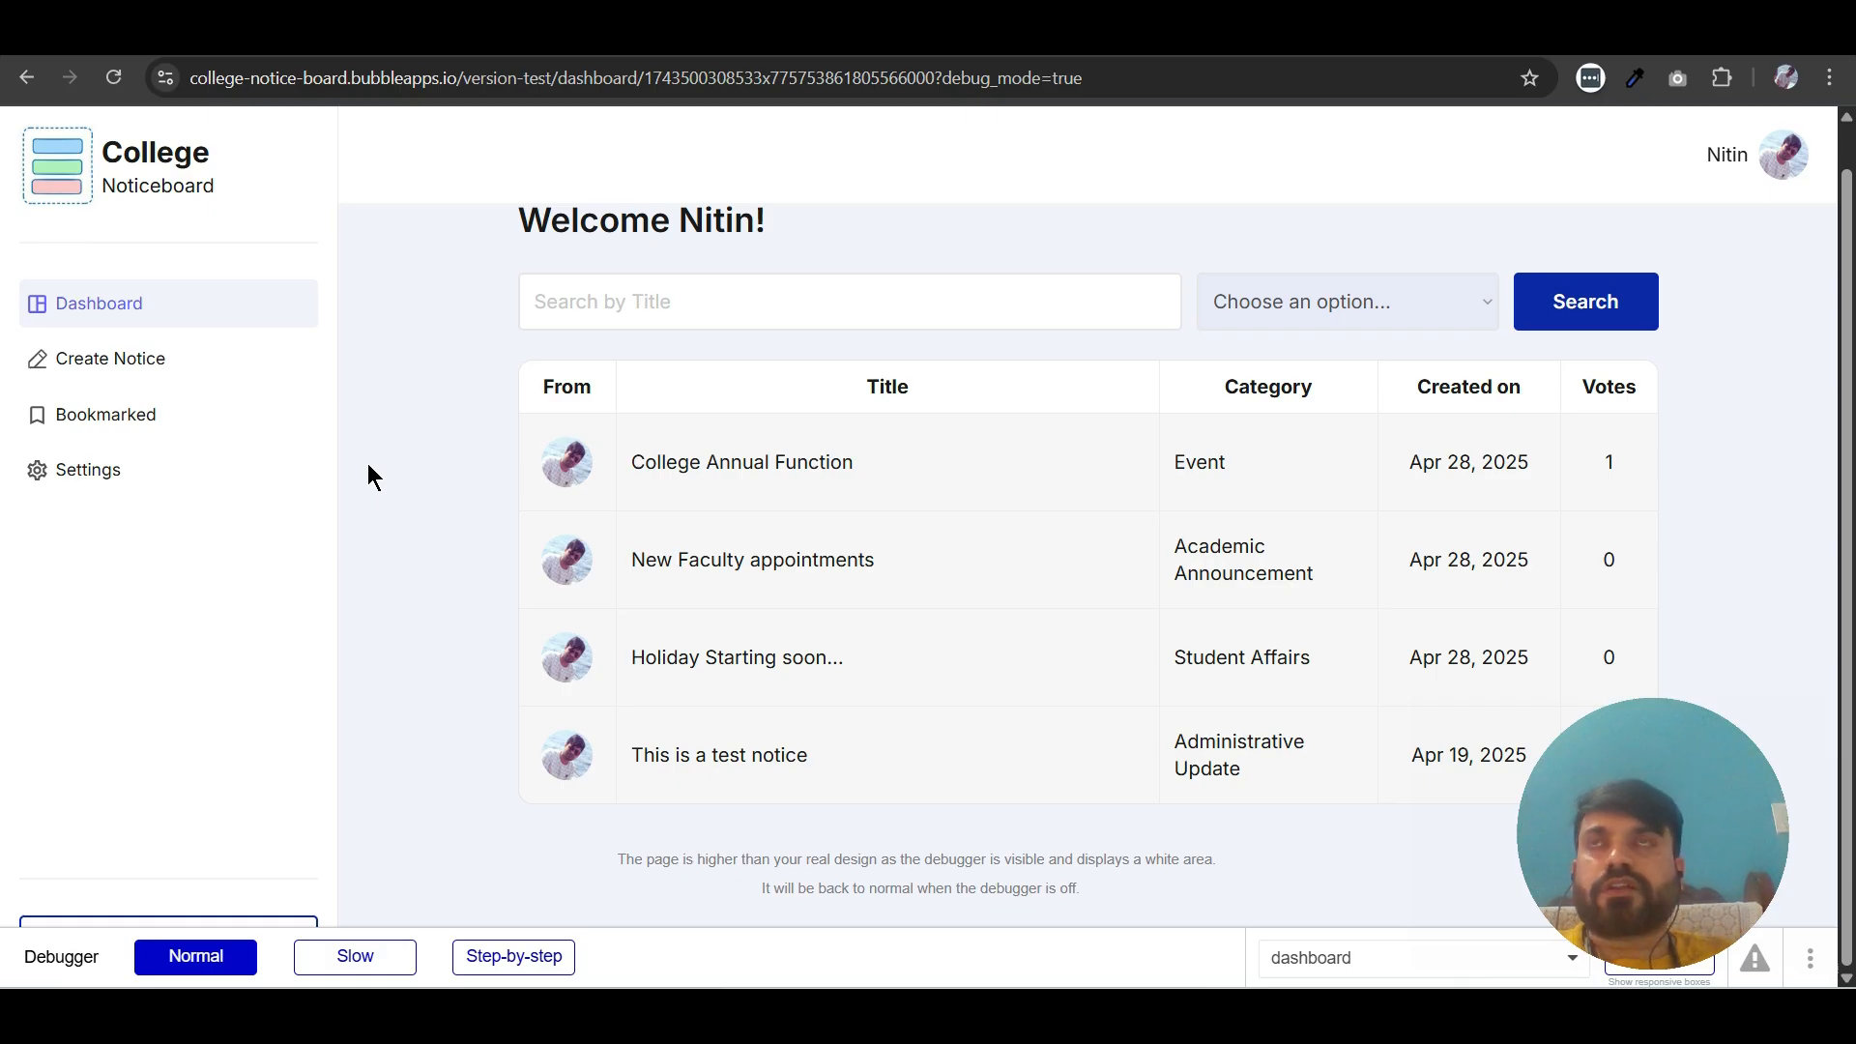
{"action": "scroll", "coordinate": [677, 364], "scroll_direction": "up", "scroll_amount": 1}
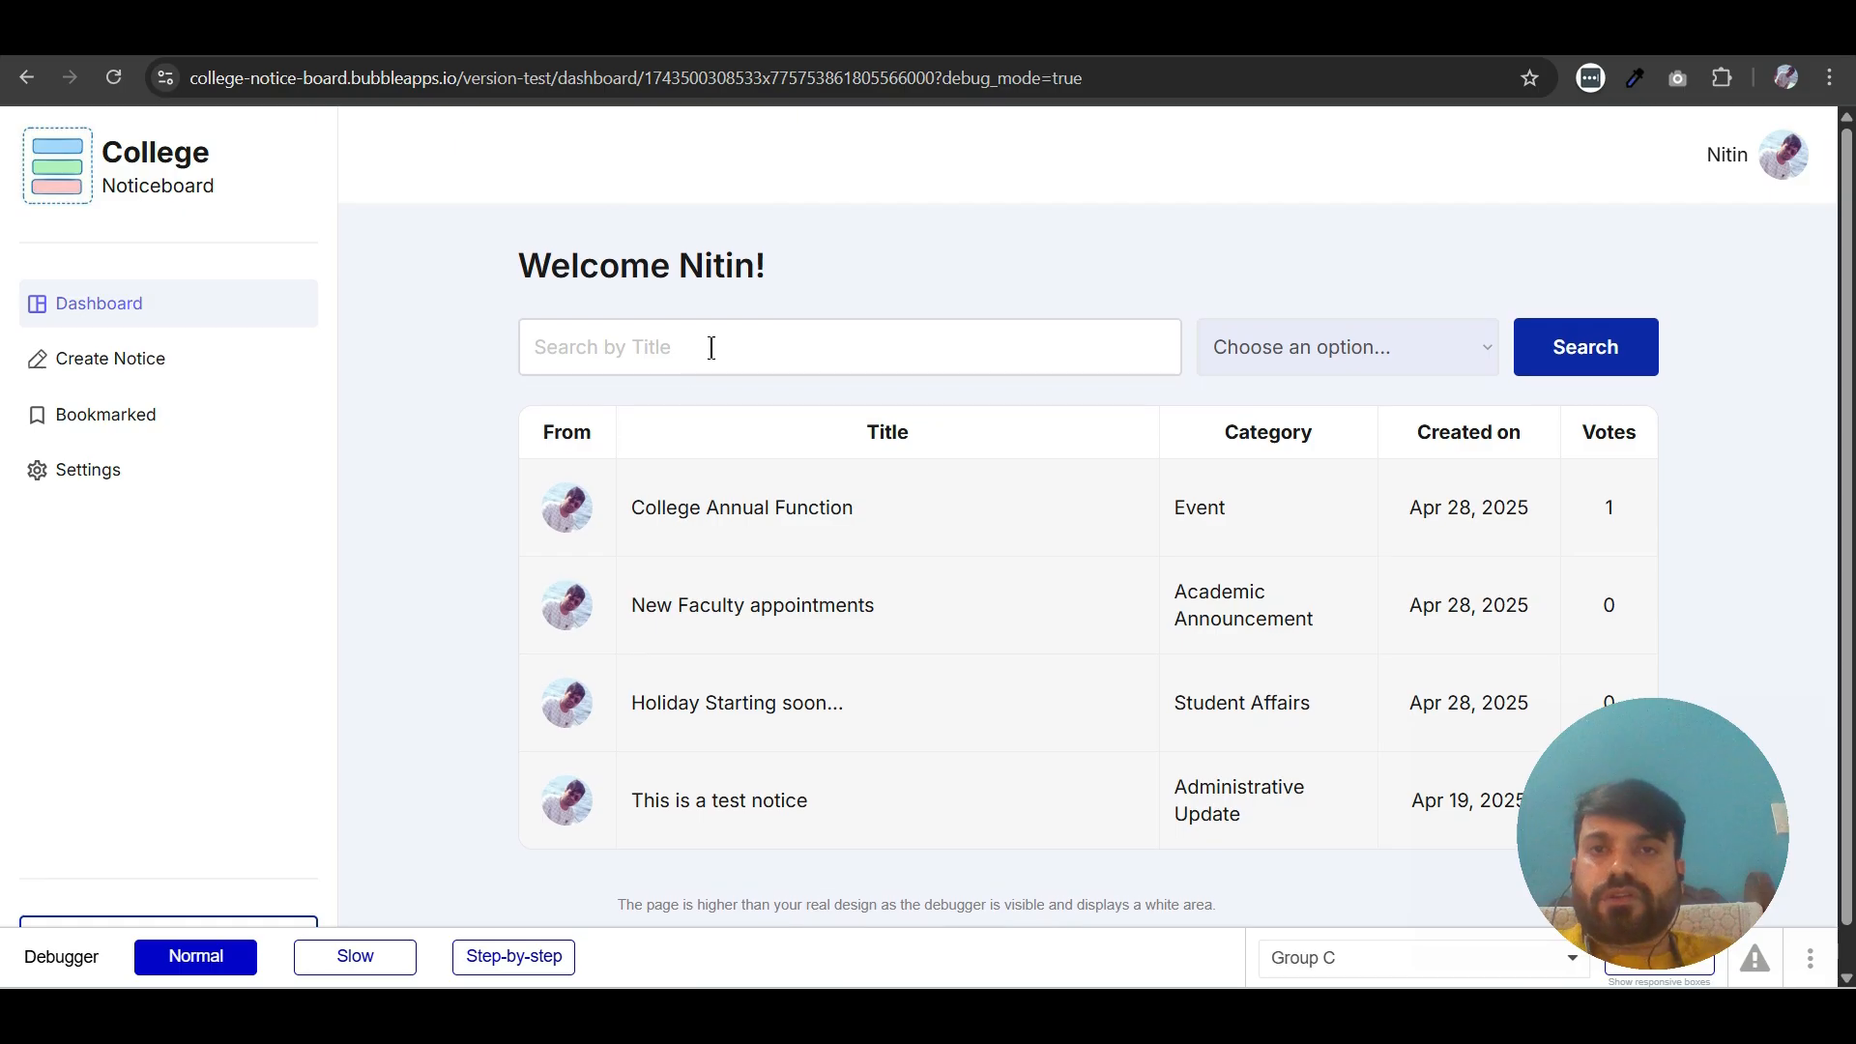